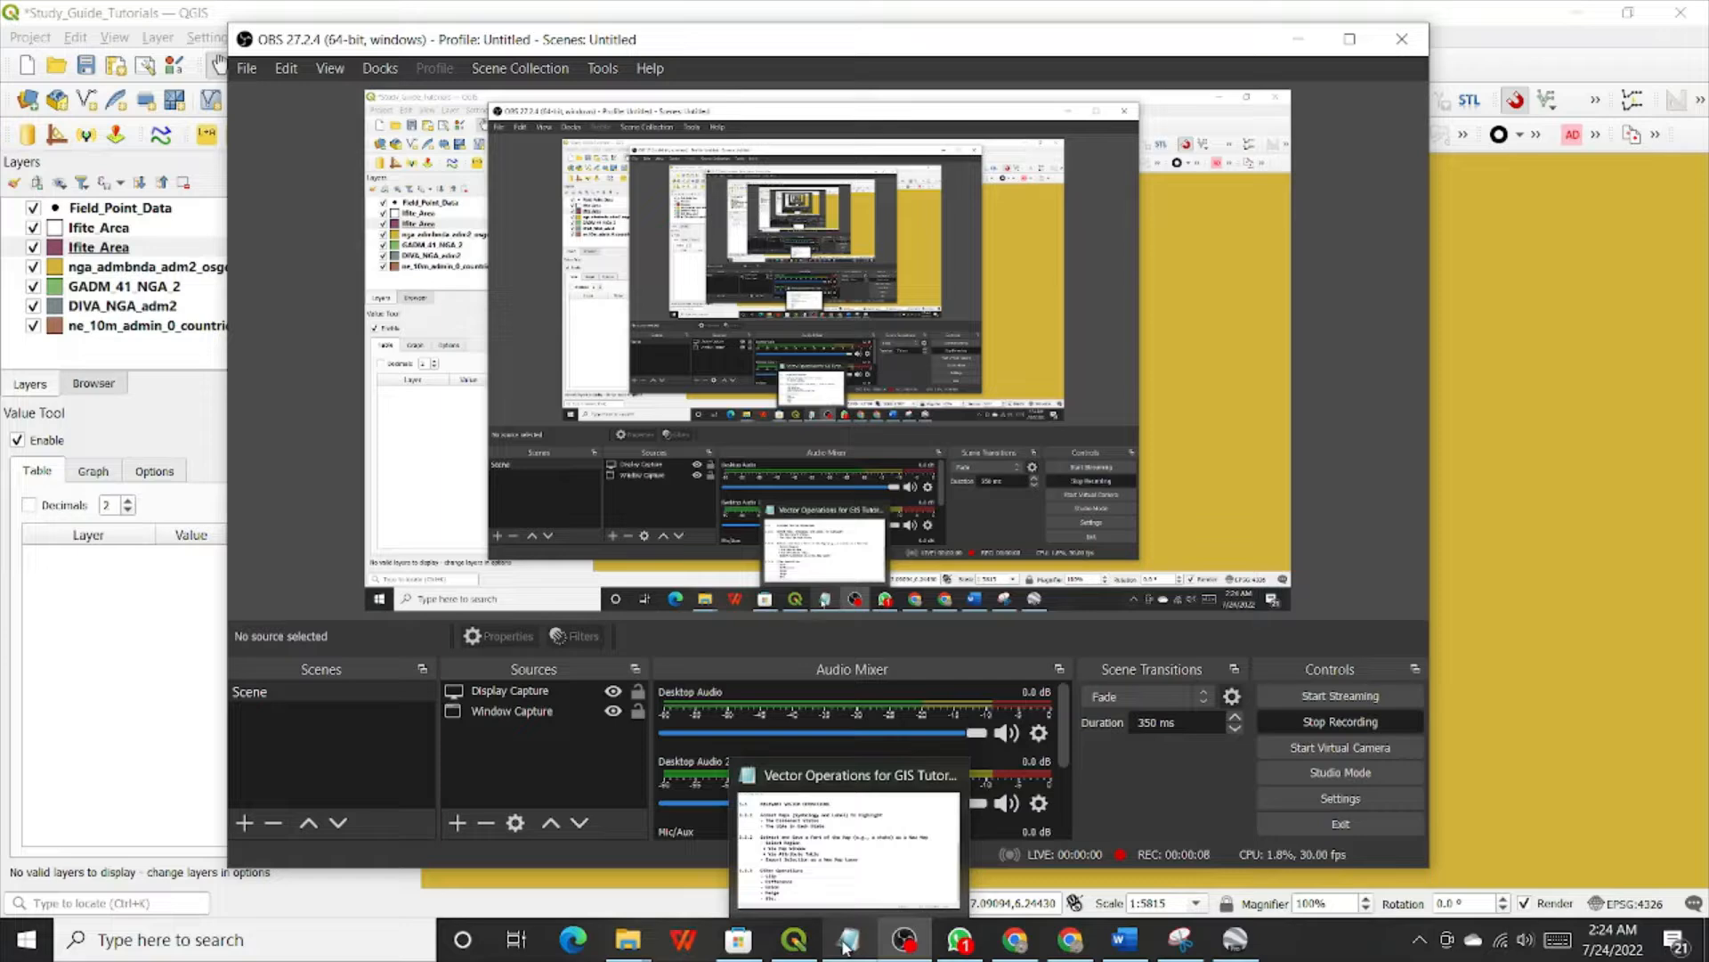
# Step: Switch to the Notepad tutorial notes and review section 3.3.1 on formatting maps to highlight the states and their LGAs
pyautogui.click(846, 944)
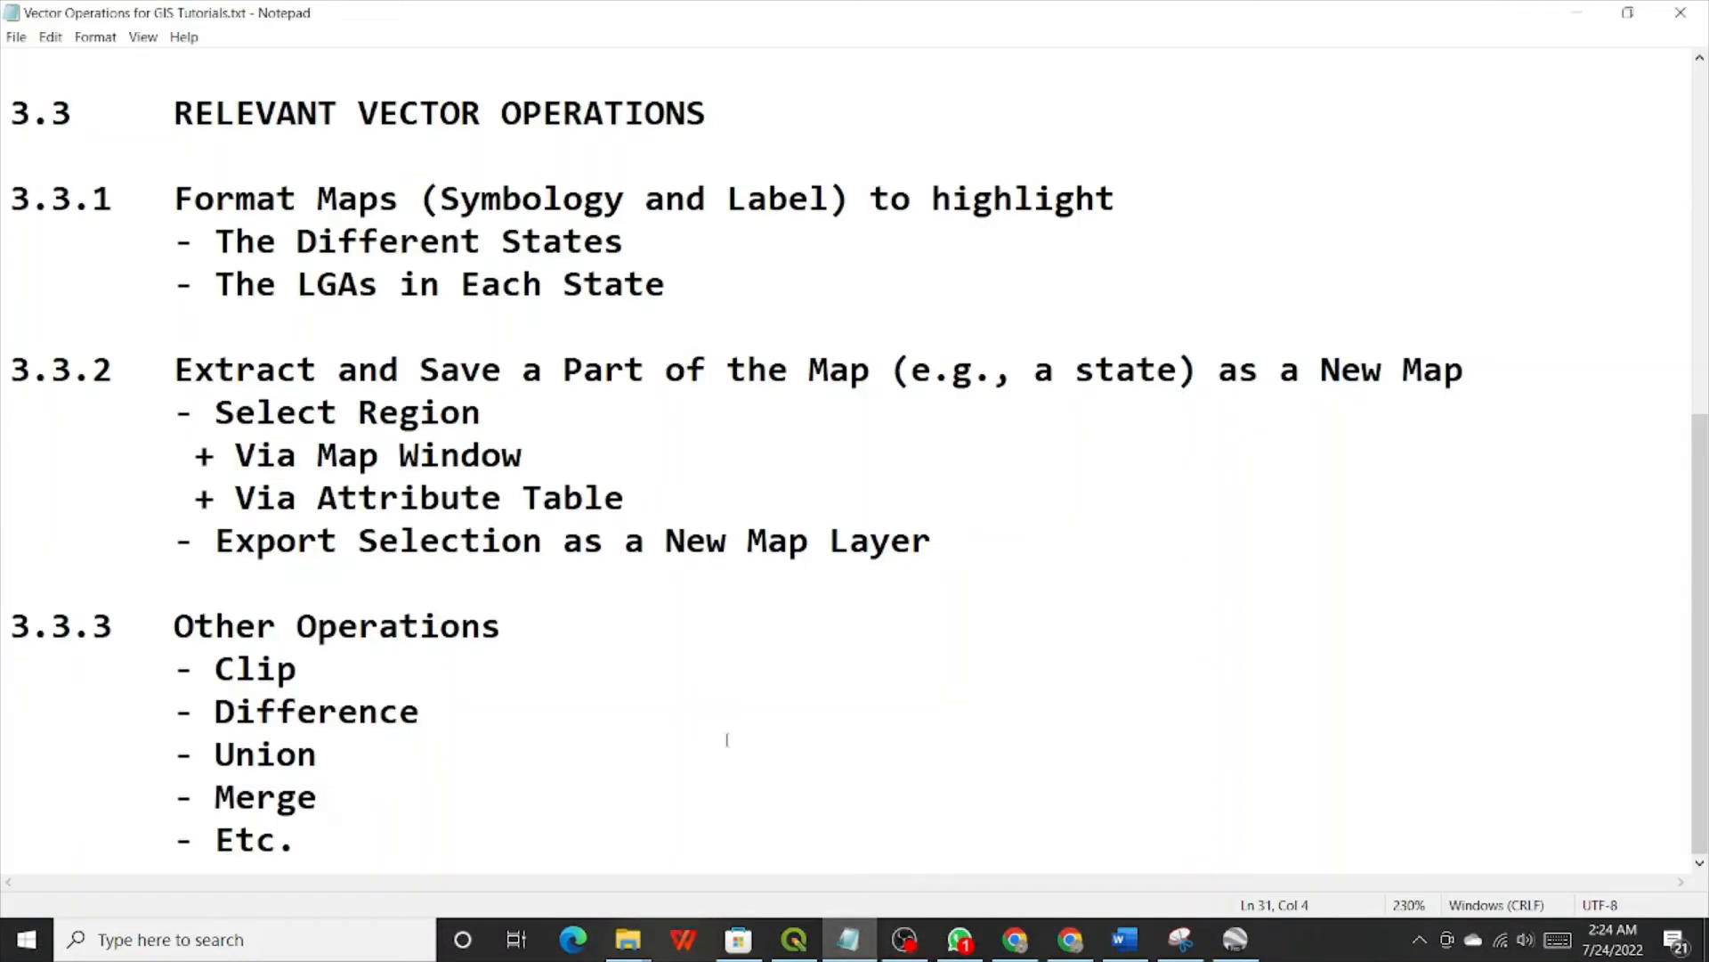
pyautogui.scroll(1, 469, 503)
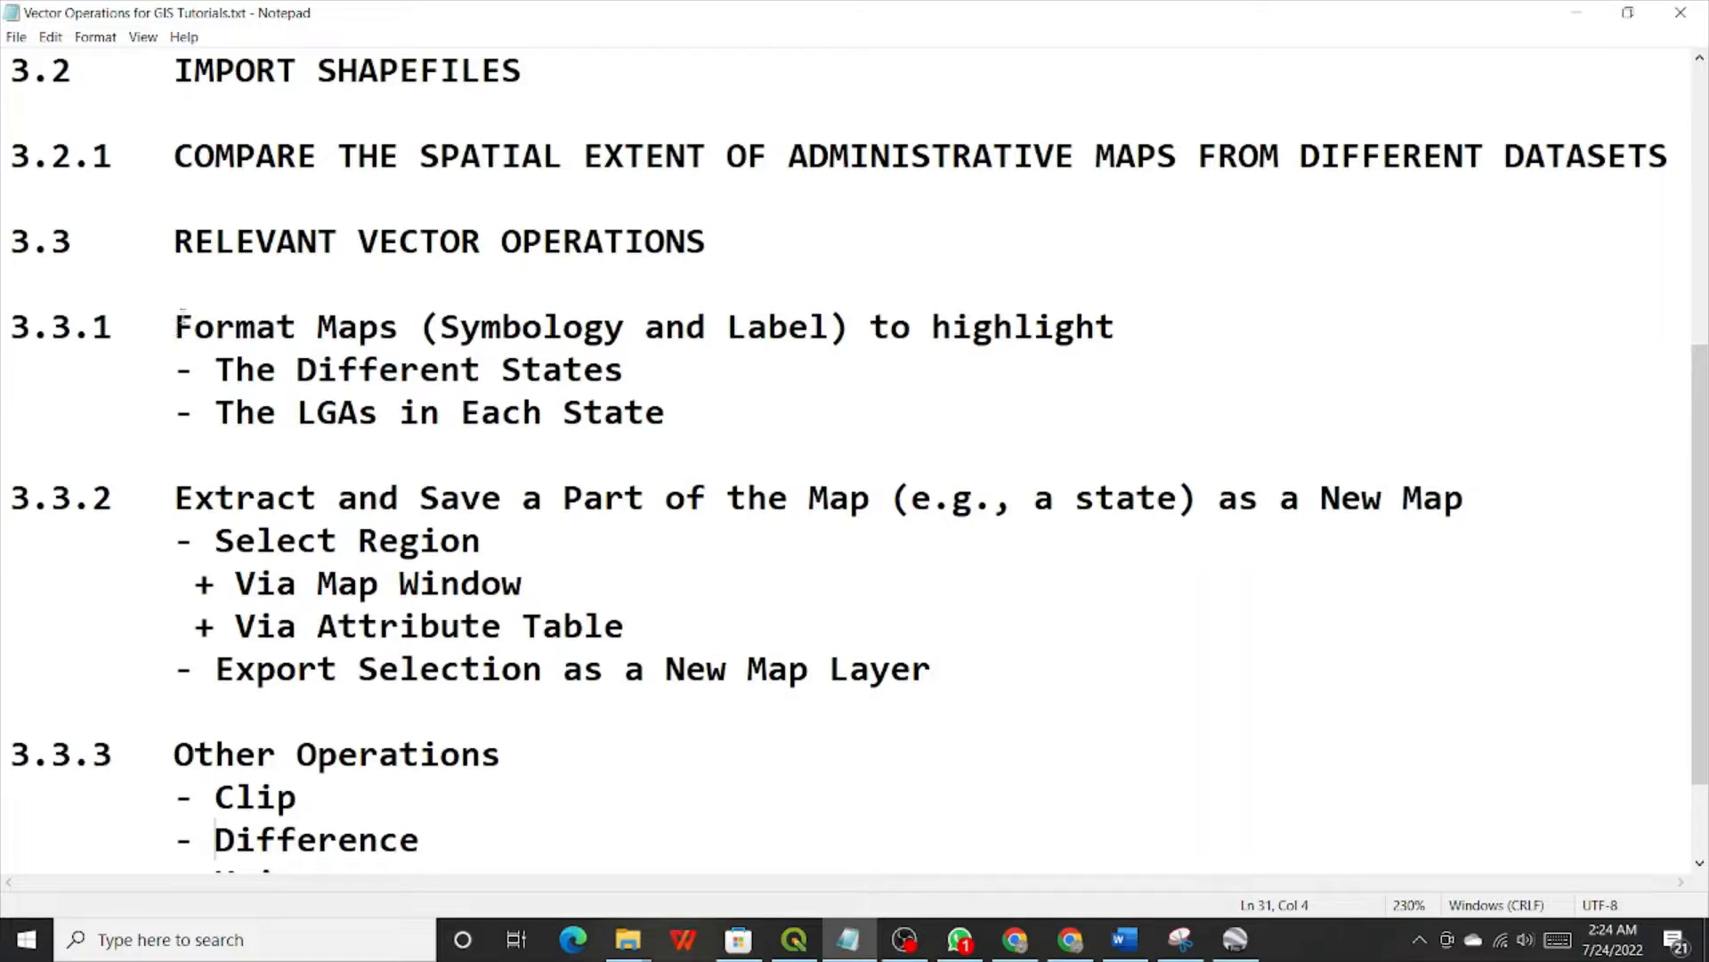
pyautogui.moveTo(195, 241); pyautogui.dragTo(728, 252)
pyautogui.click(182, 342)
pyautogui.moveTo(236, 368); pyautogui.dragTo(626, 368)
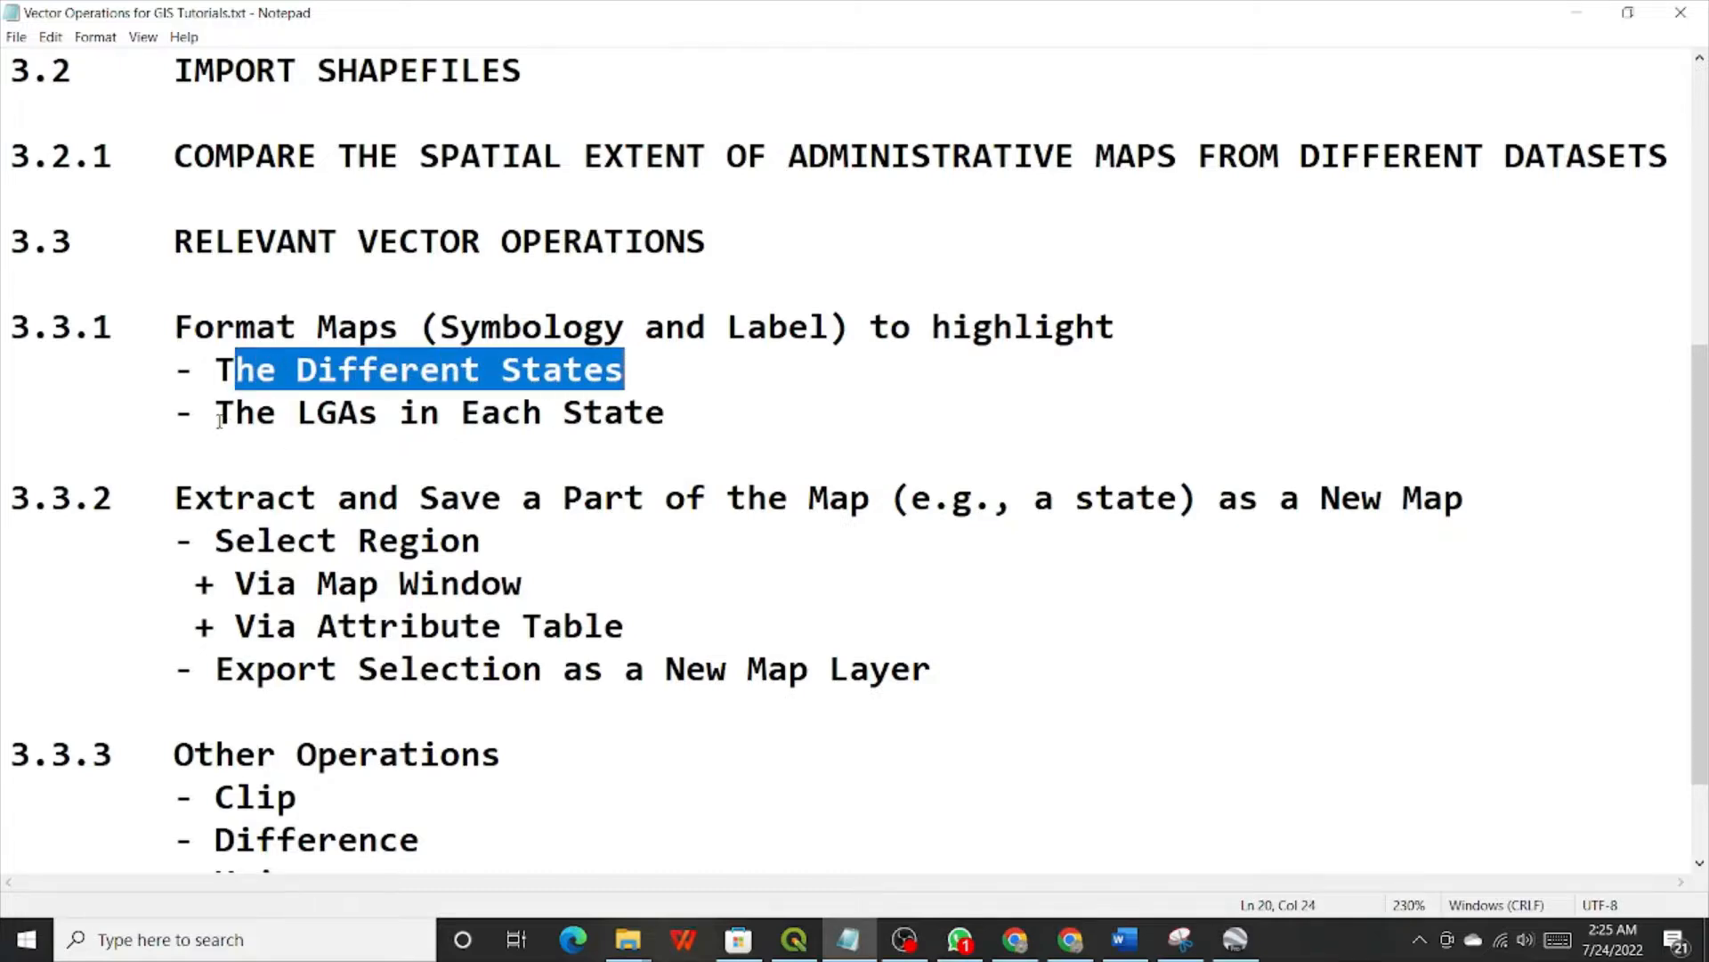
pyautogui.moveTo(217, 413); pyautogui.dragTo(693, 418)
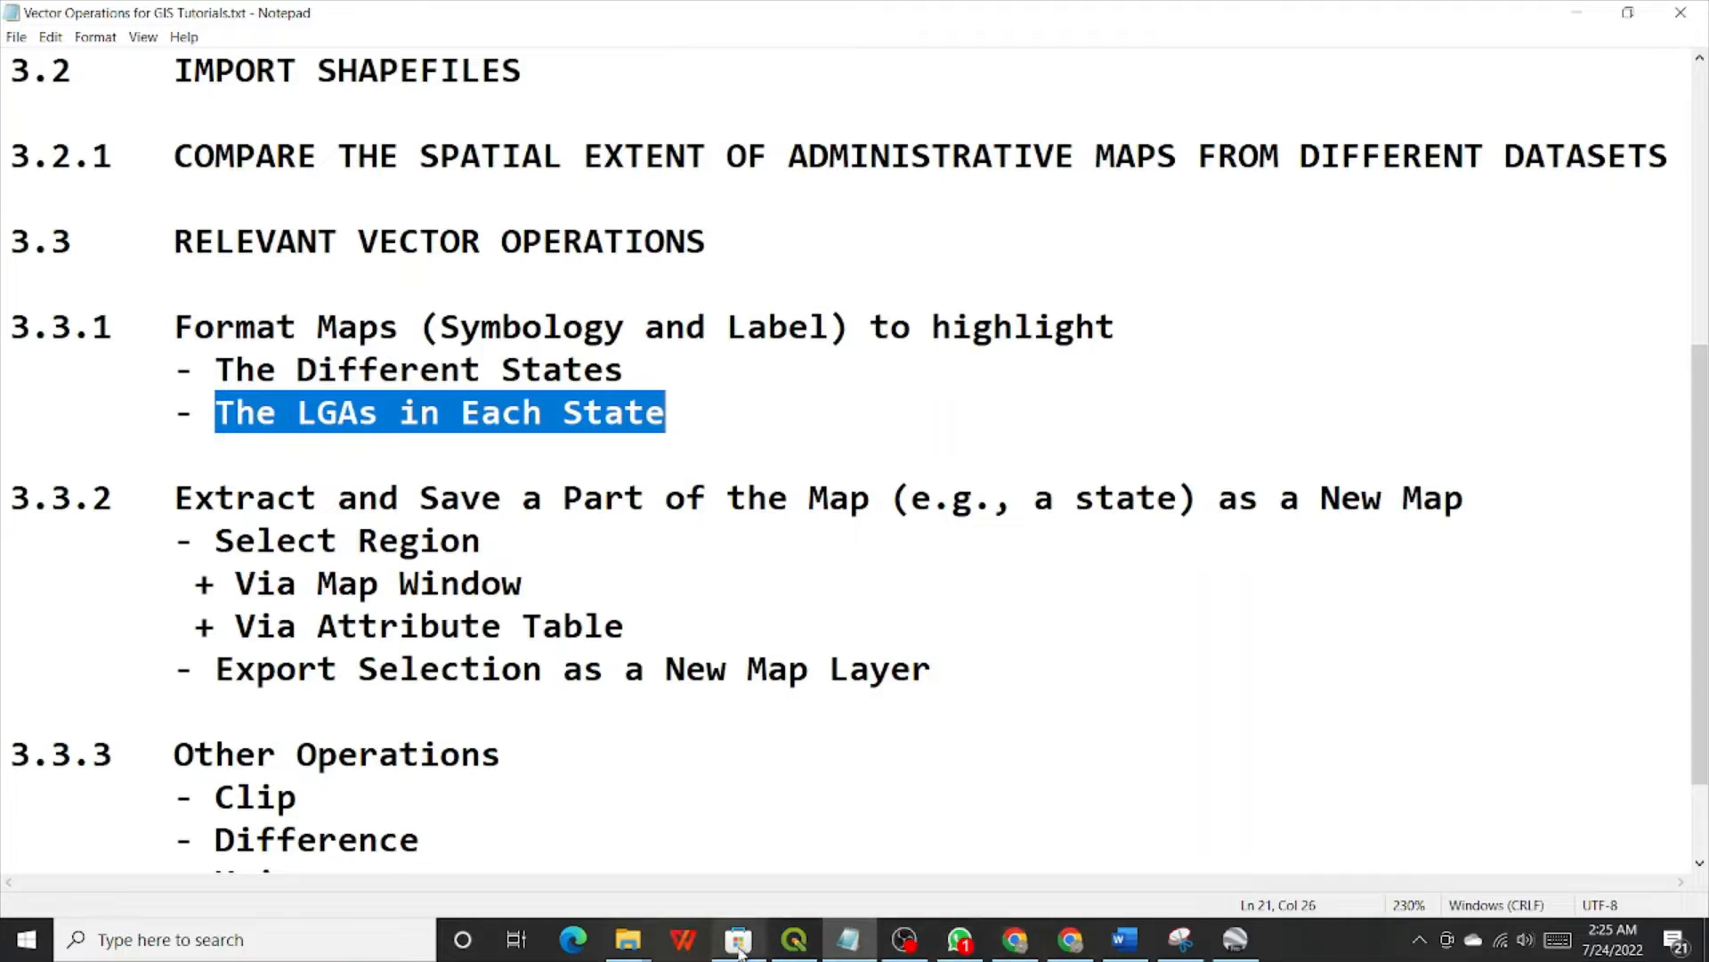
# Step: Switch to QGIS and view the whole of Nigeria with its administrative boundaries on the map
pyautogui.click(794, 940)
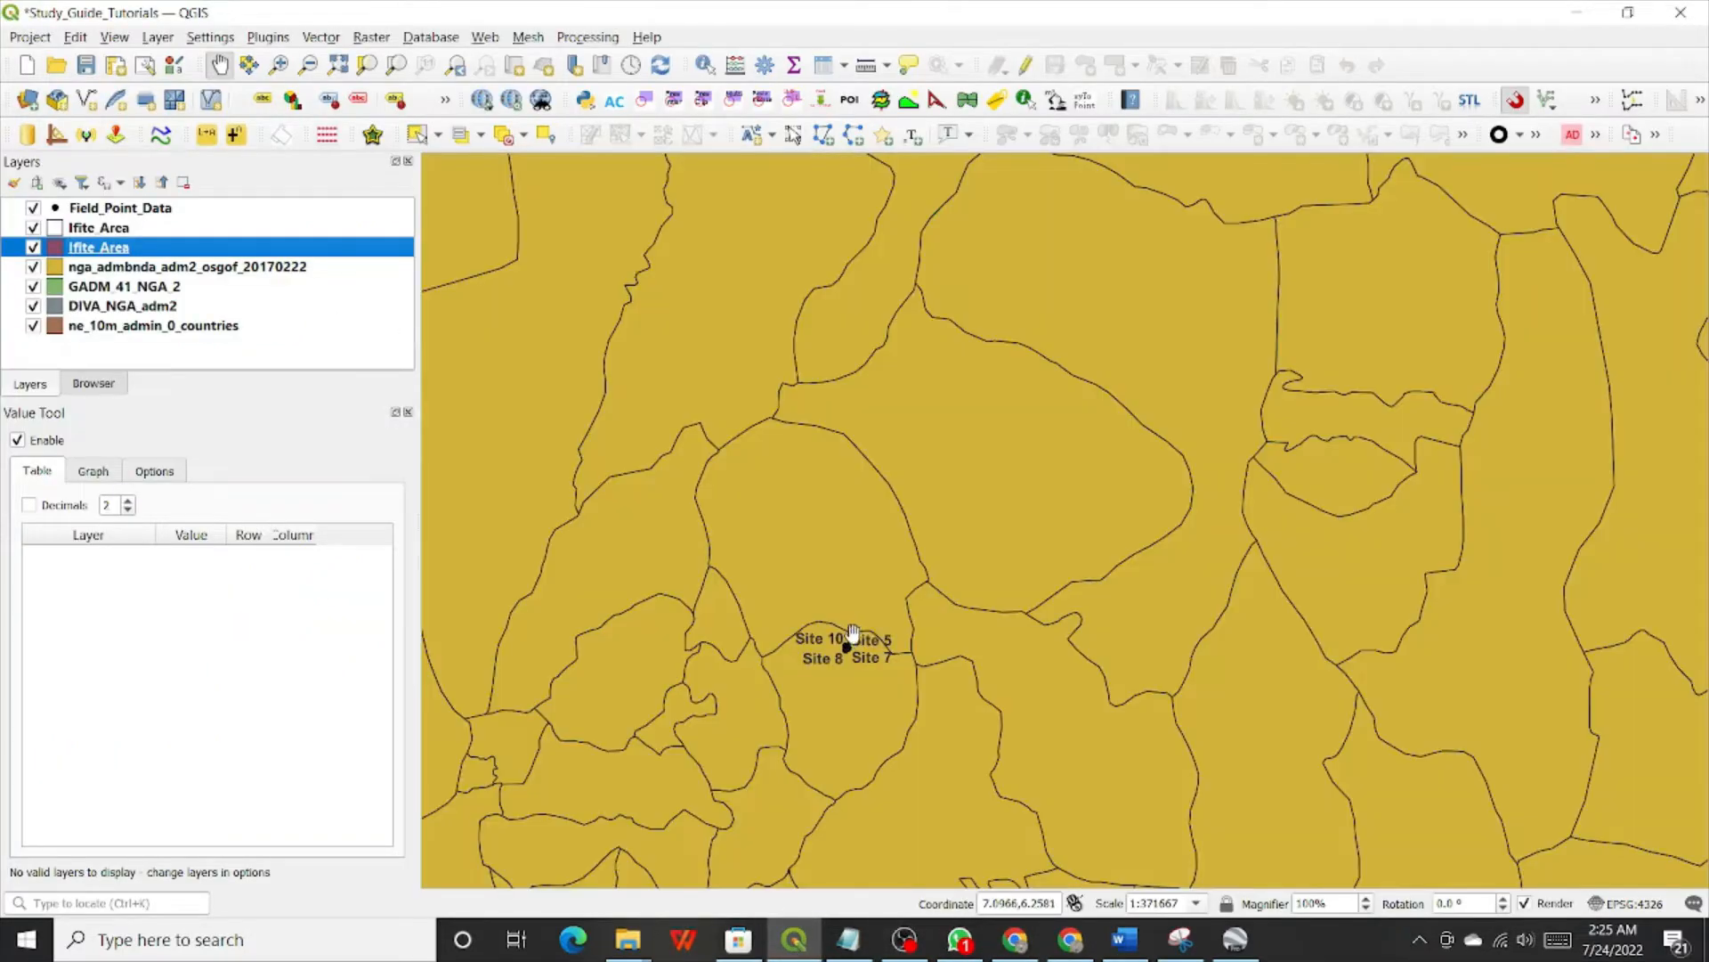
pyautogui.scroll(-4, 852, 632)
pyautogui.moveTo(939, 369); pyautogui.dragTo(1003, 458)
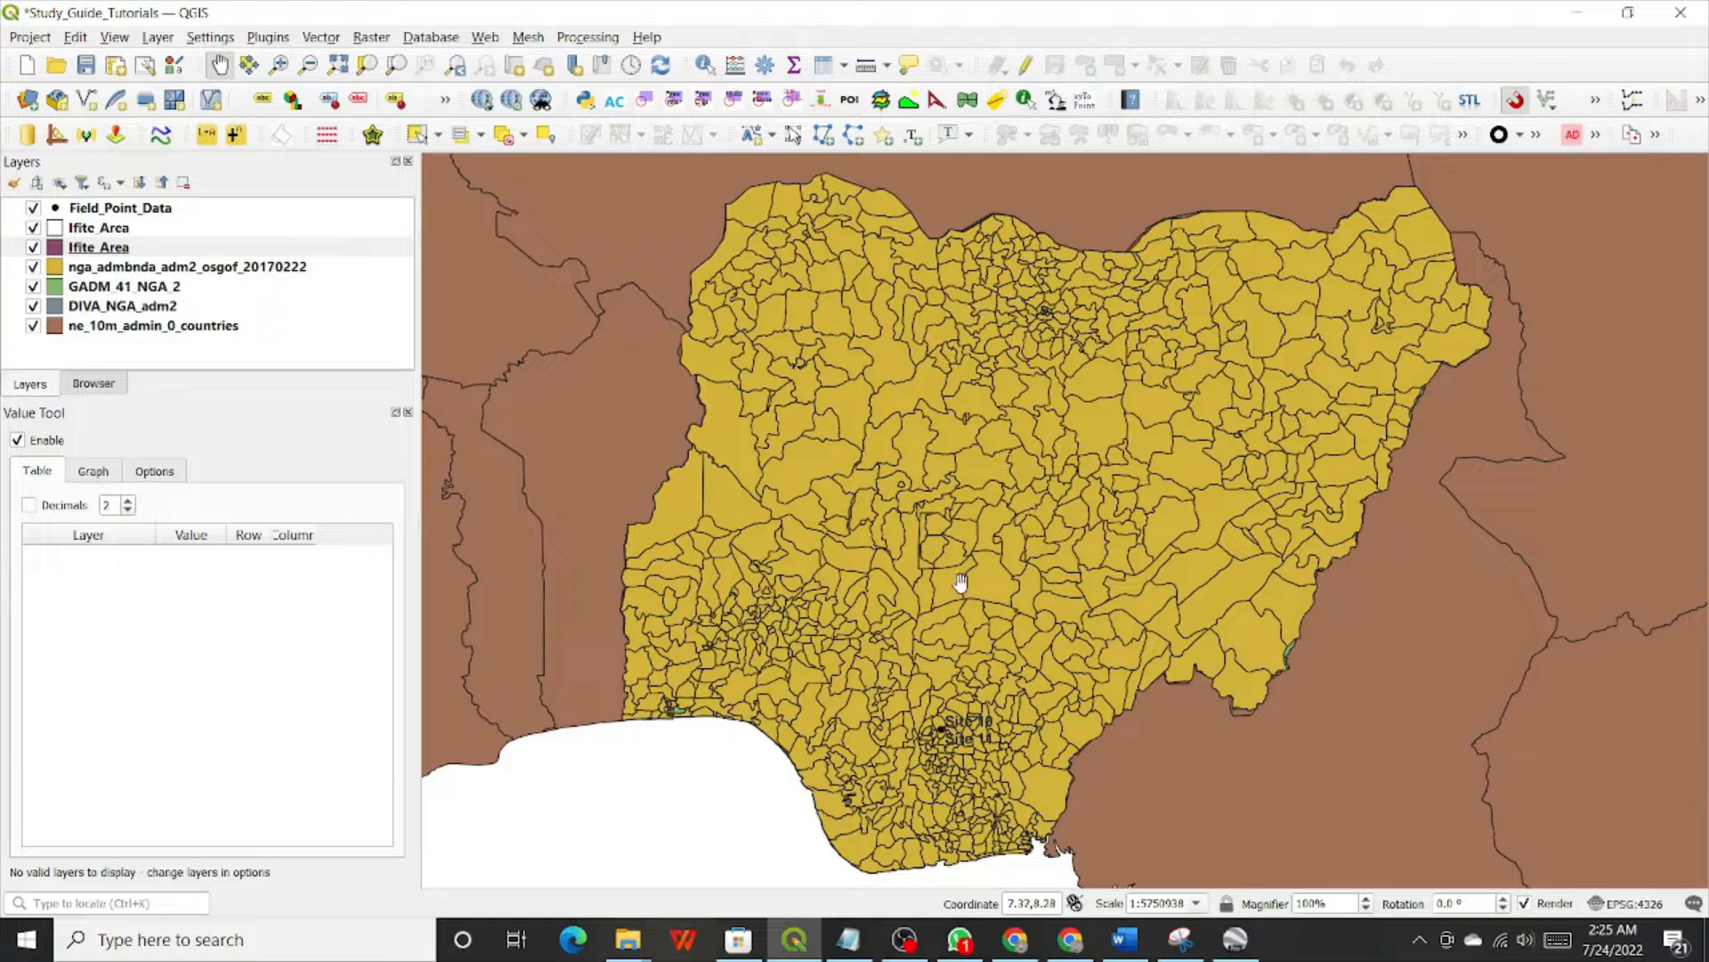
# Step: Return to the Notepad notes and review the outline of sections 3.3.1 to 3.3.3, including Clip, Difference, Union and Merge
pyautogui.click(848, 939)
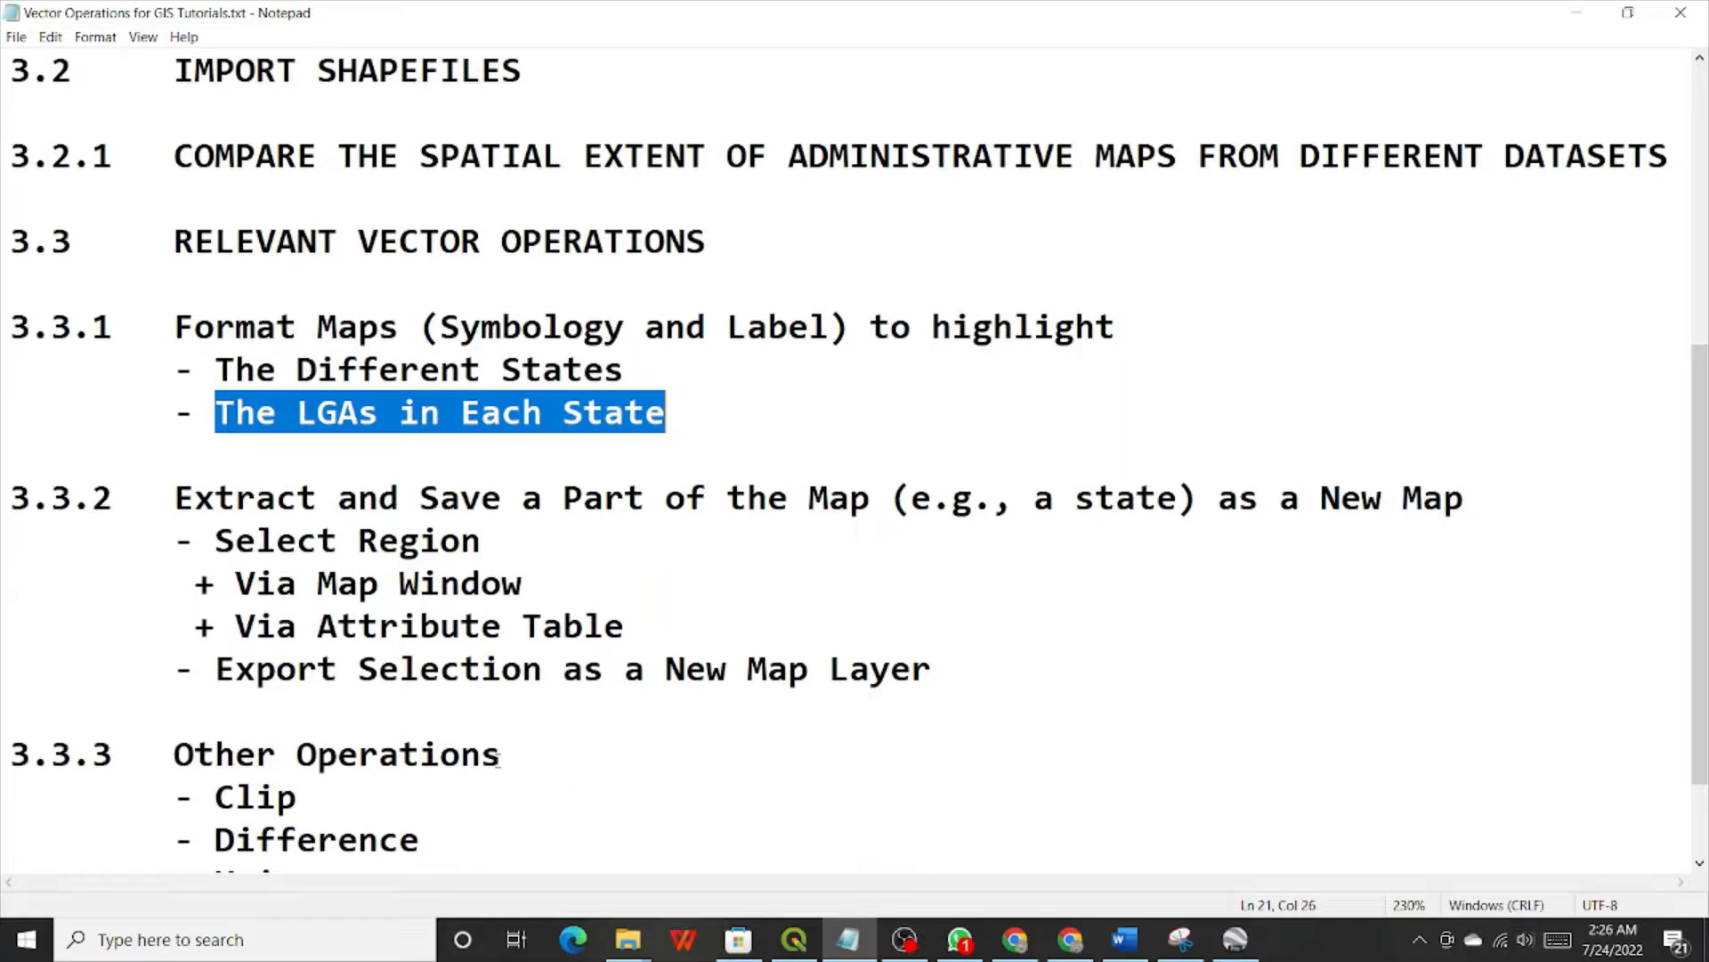
pyautogui.scroll(-1, 499, 758)
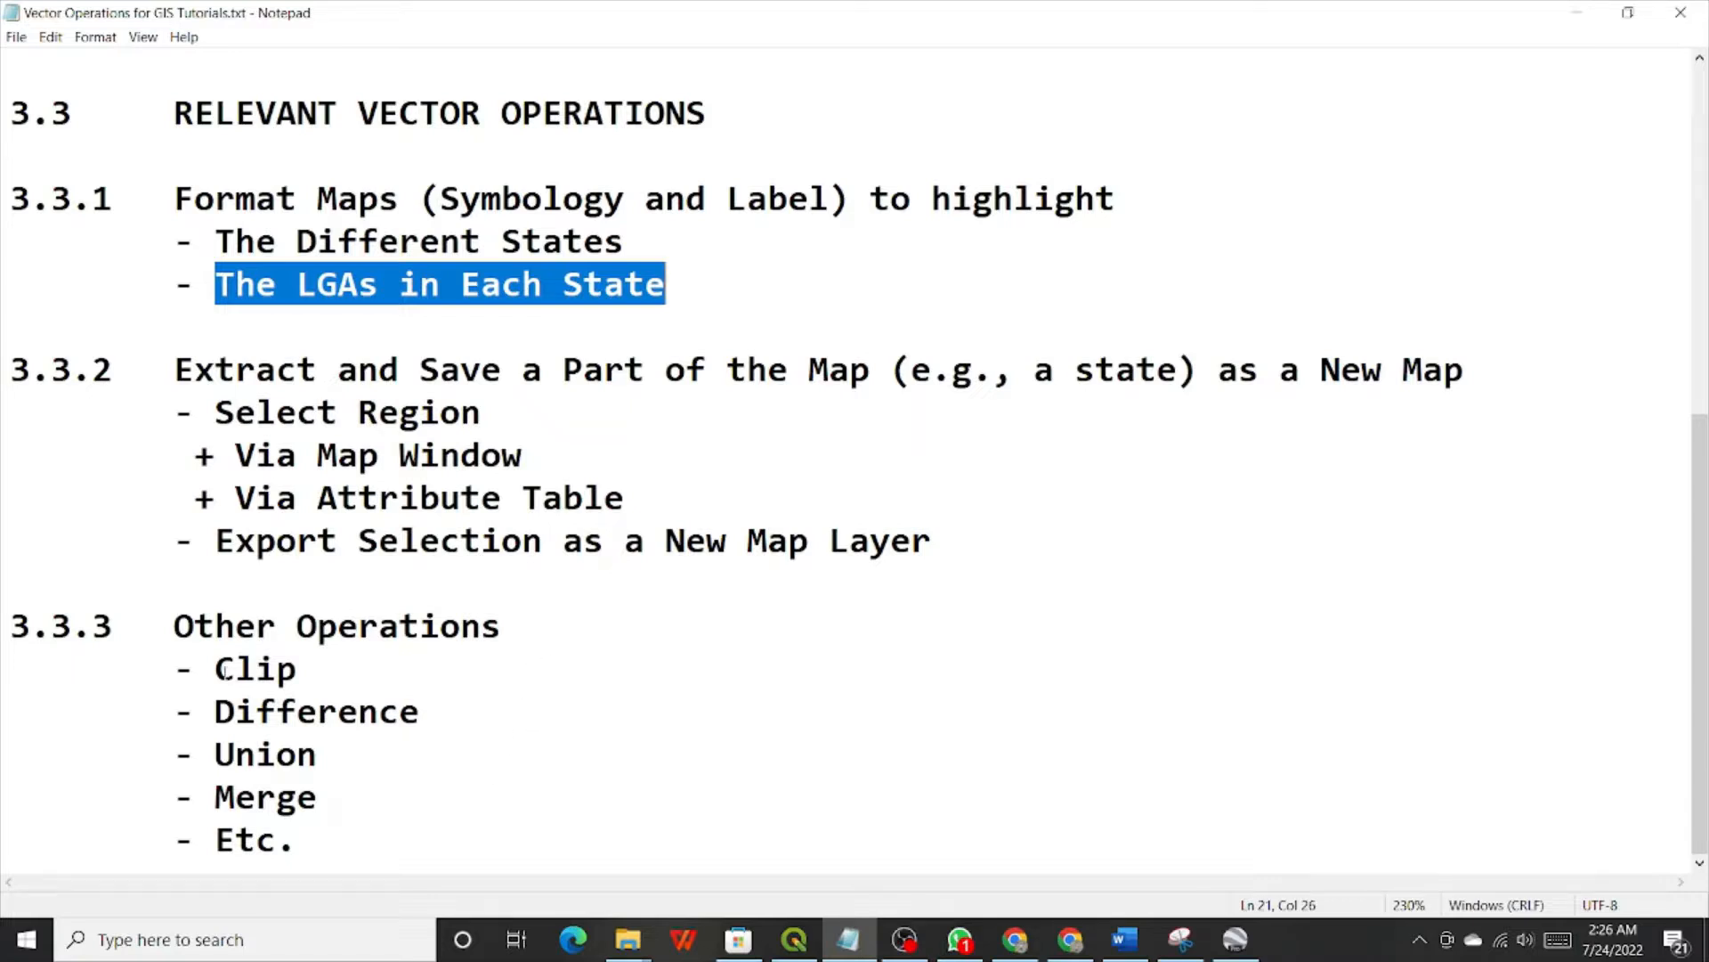
pyautogui.moveTo(174, 627); pyautogui.dragTo(313, 835)
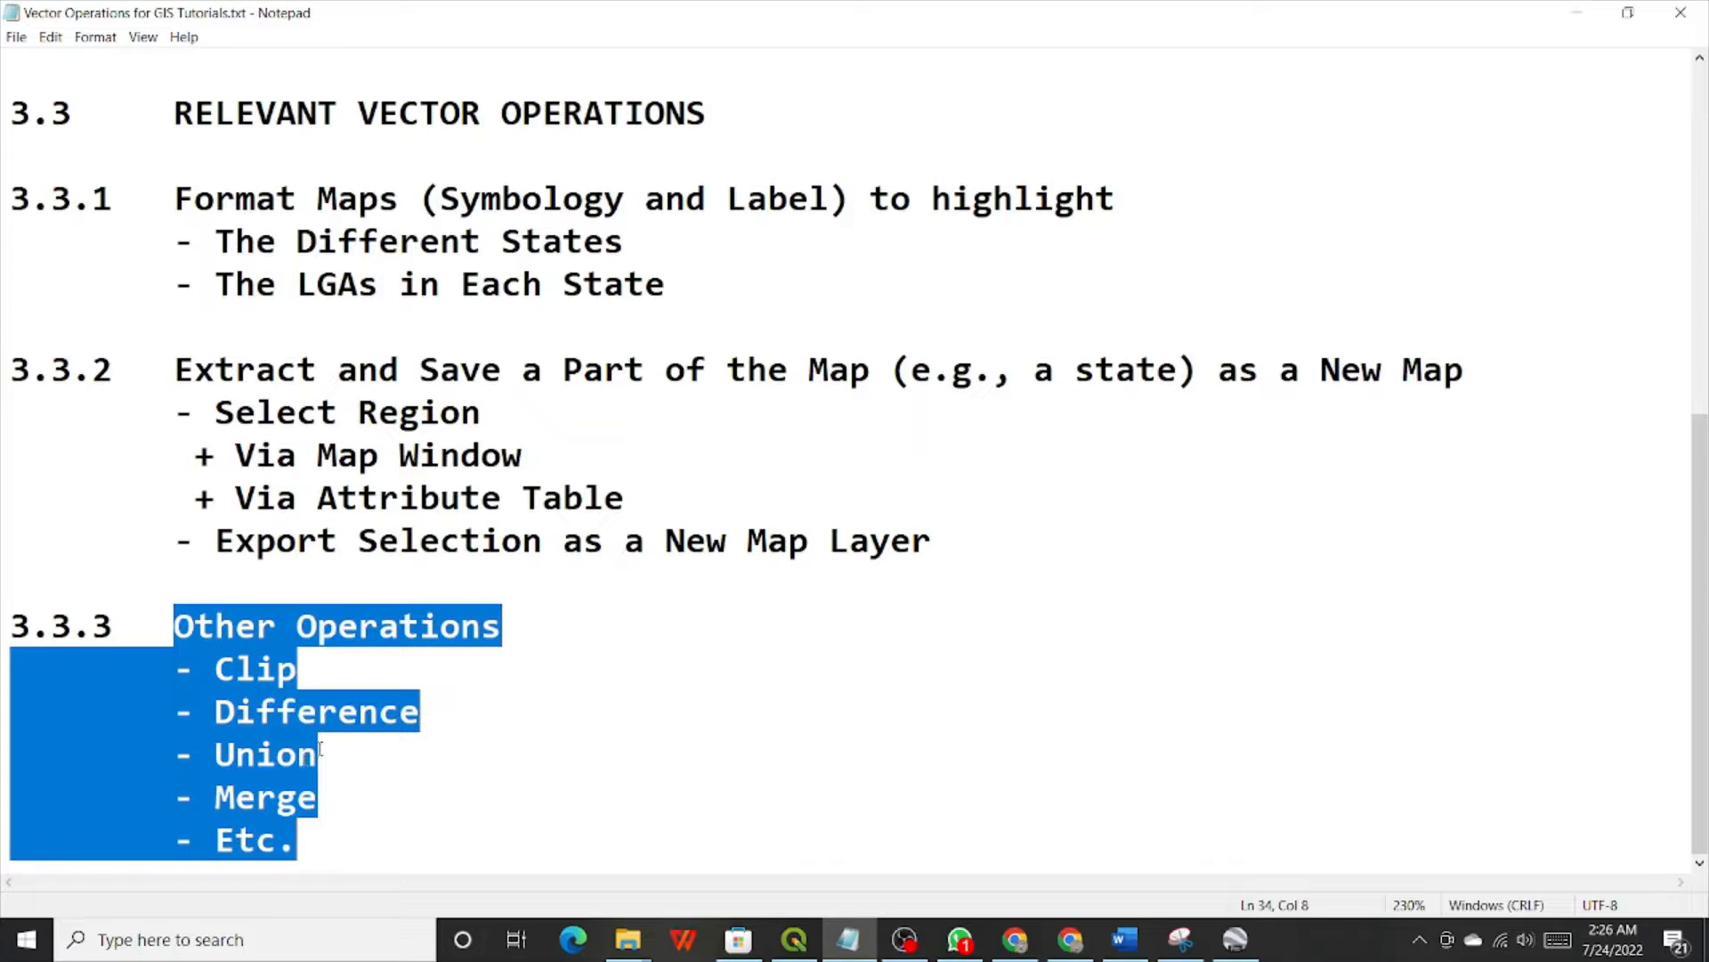
pyautogui.moveTo(933, 545); pyautogui.dragTo(11, 147)
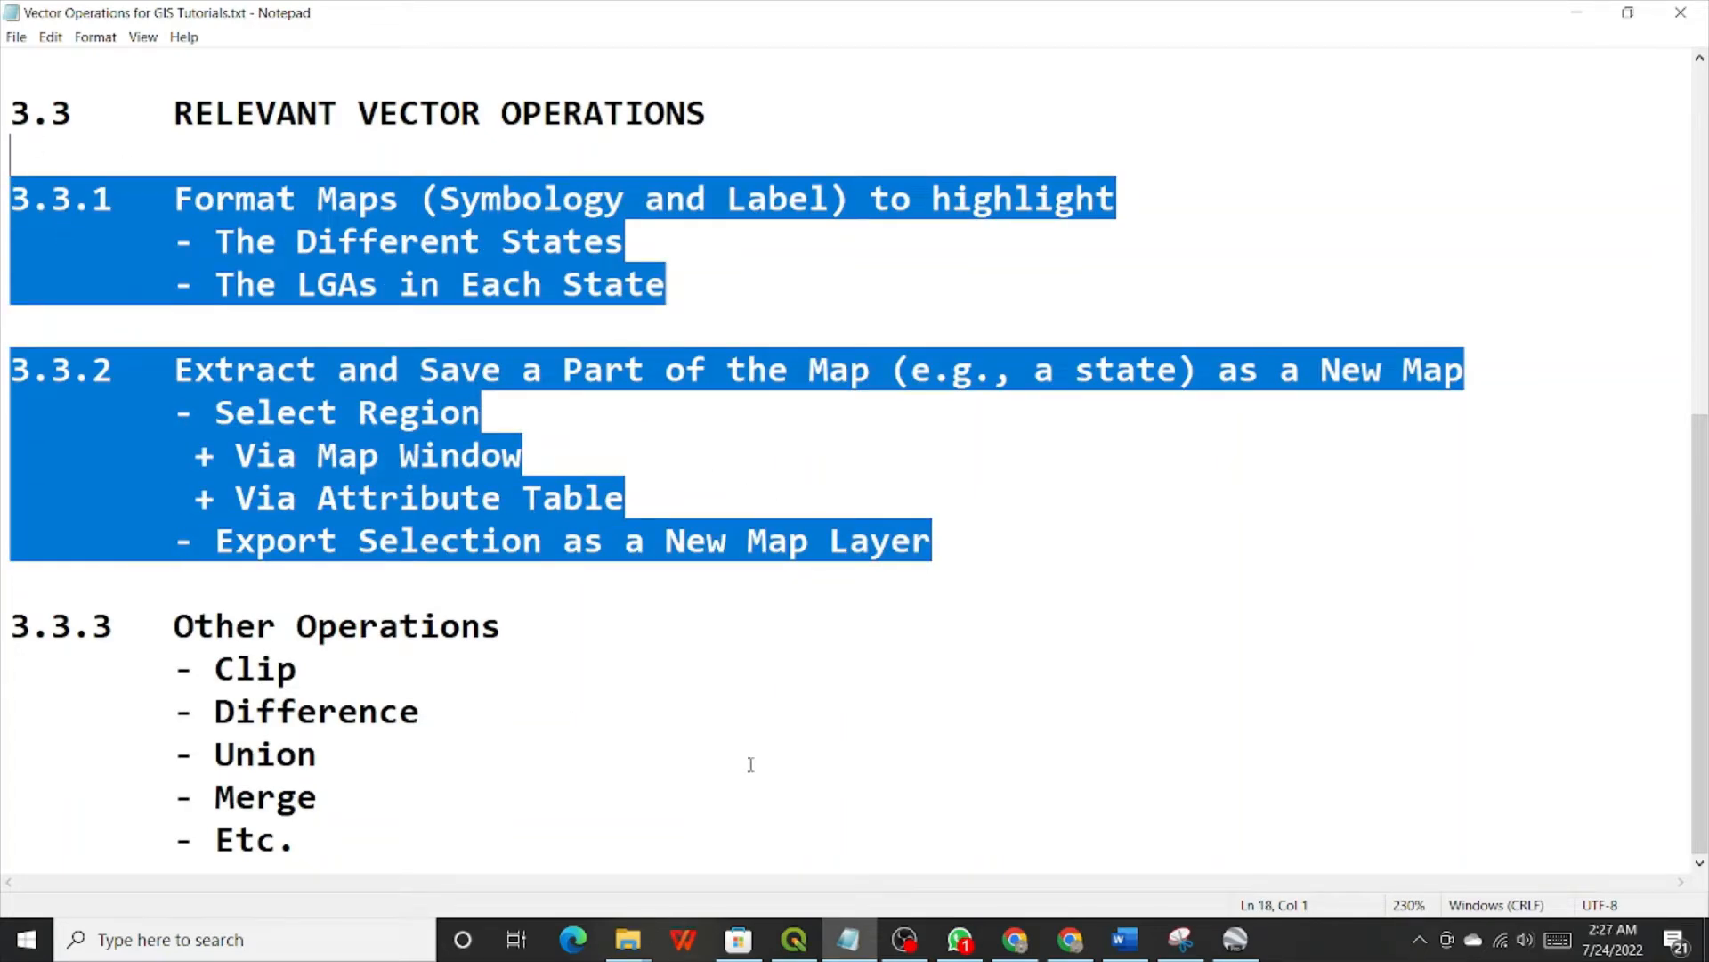
pyautogui.click(987, 467)
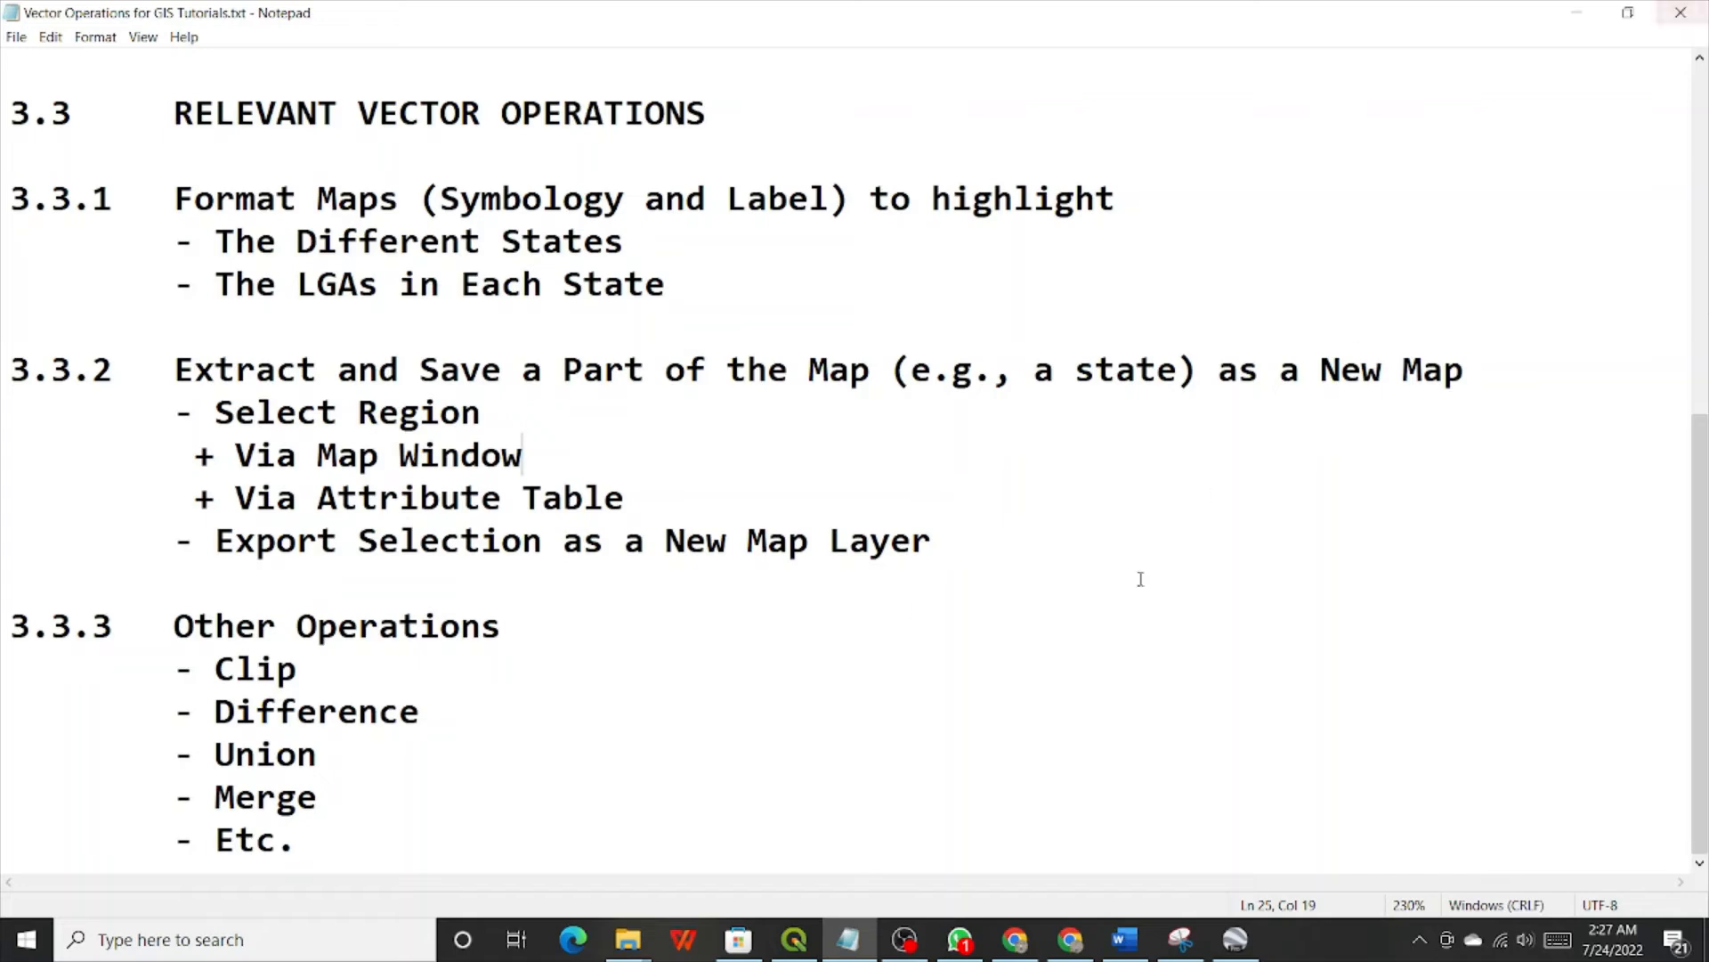
# Step: Switch to QGIS and open the properties of the nga_admbnda_adm2_osgof_20170222 layer
pyautogui.click(792, 941)
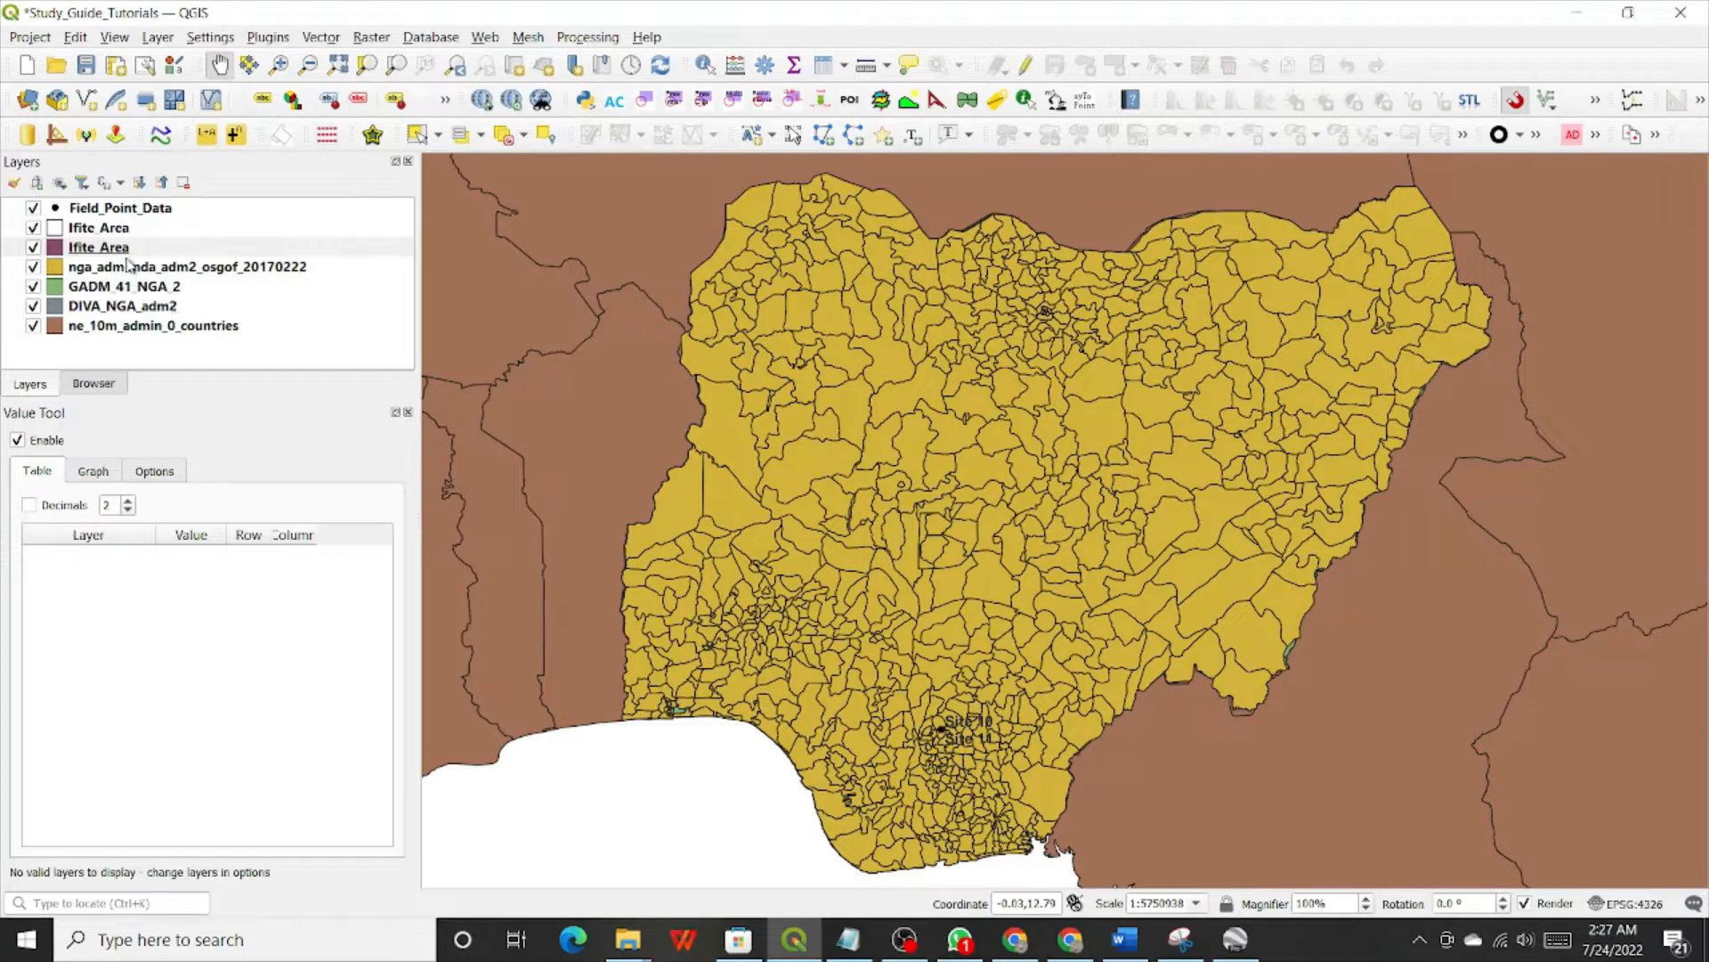
pyautogui.click(83, 271)
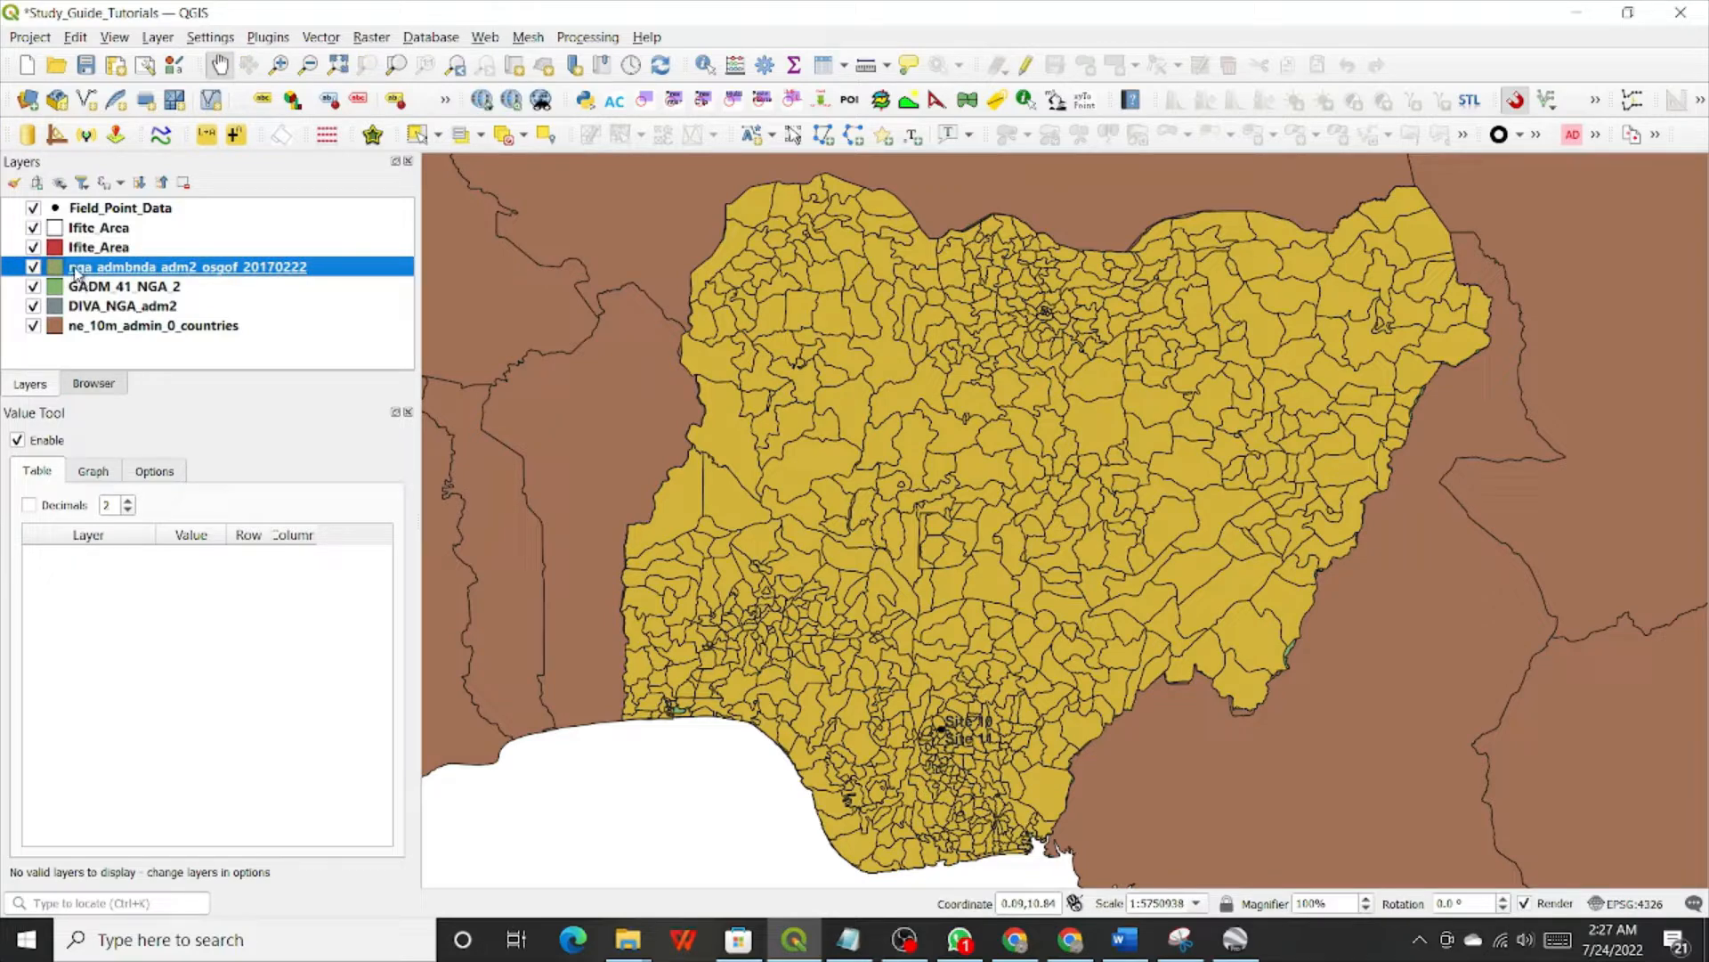
pyautogui.rightClick(77, 273)
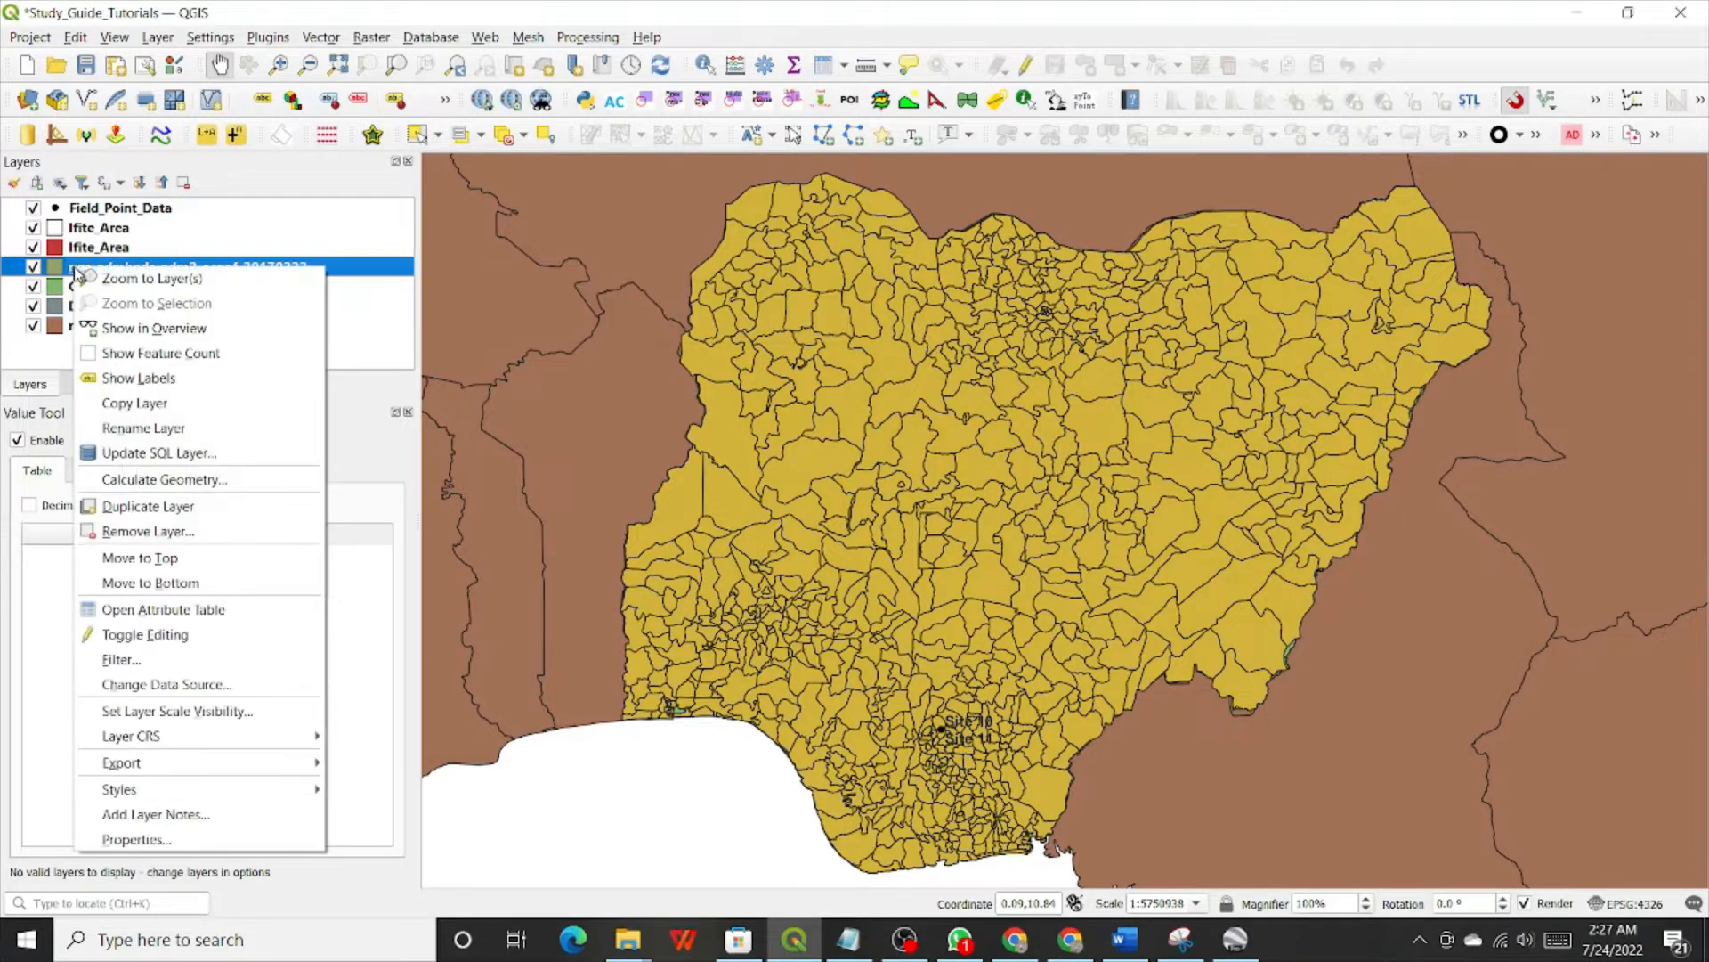
pyautogui.click(106, 841)
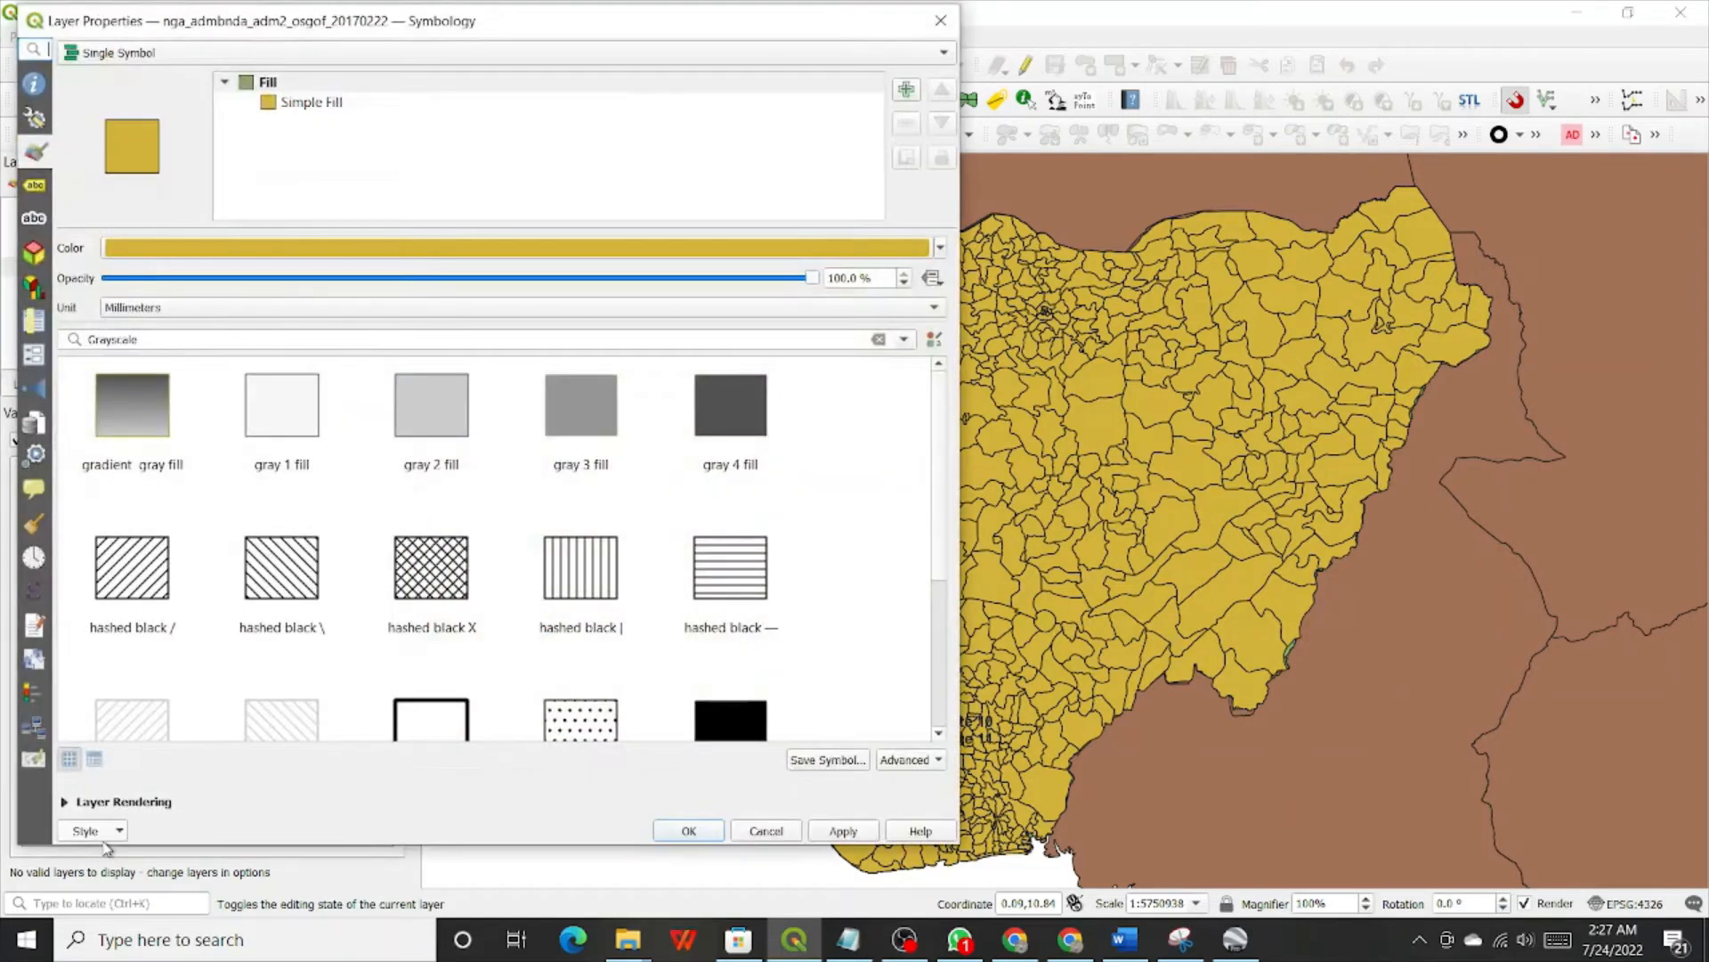
# Step: Look through the layer's property pages, including Labels, Masks, 3D View and Attributes Form, and return to Symbology
pyautogui.click(37, 189)
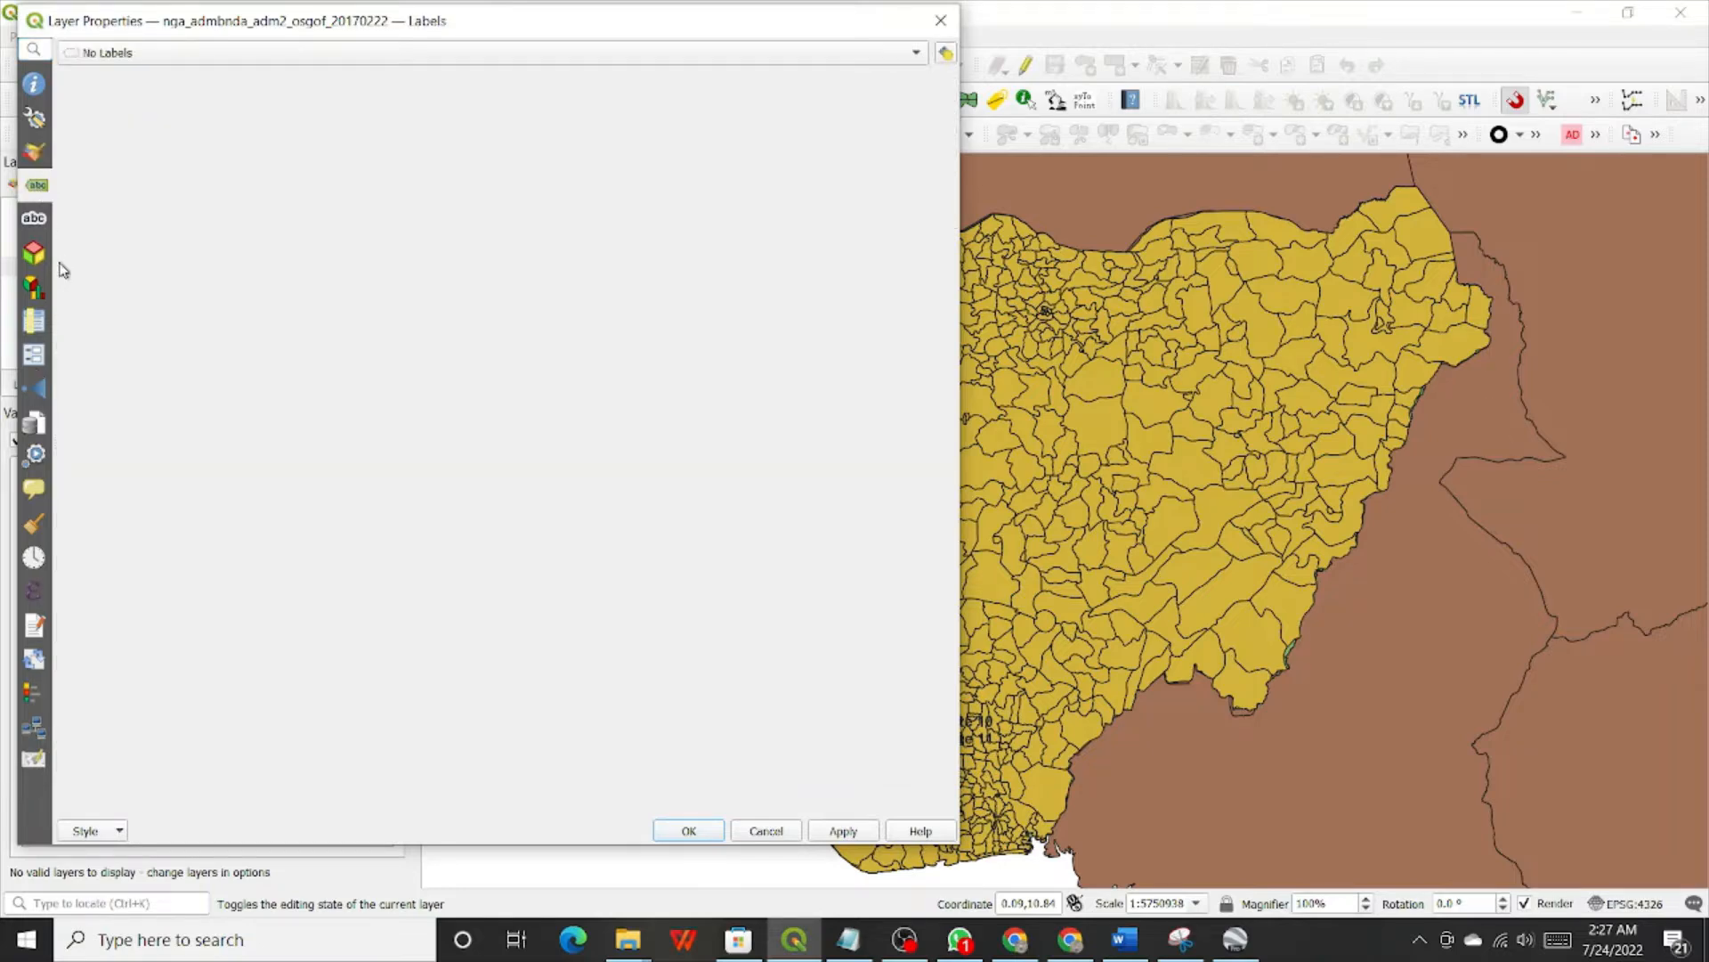
pyautogui.click(39, 223)
pyautogui.click(34, 254)
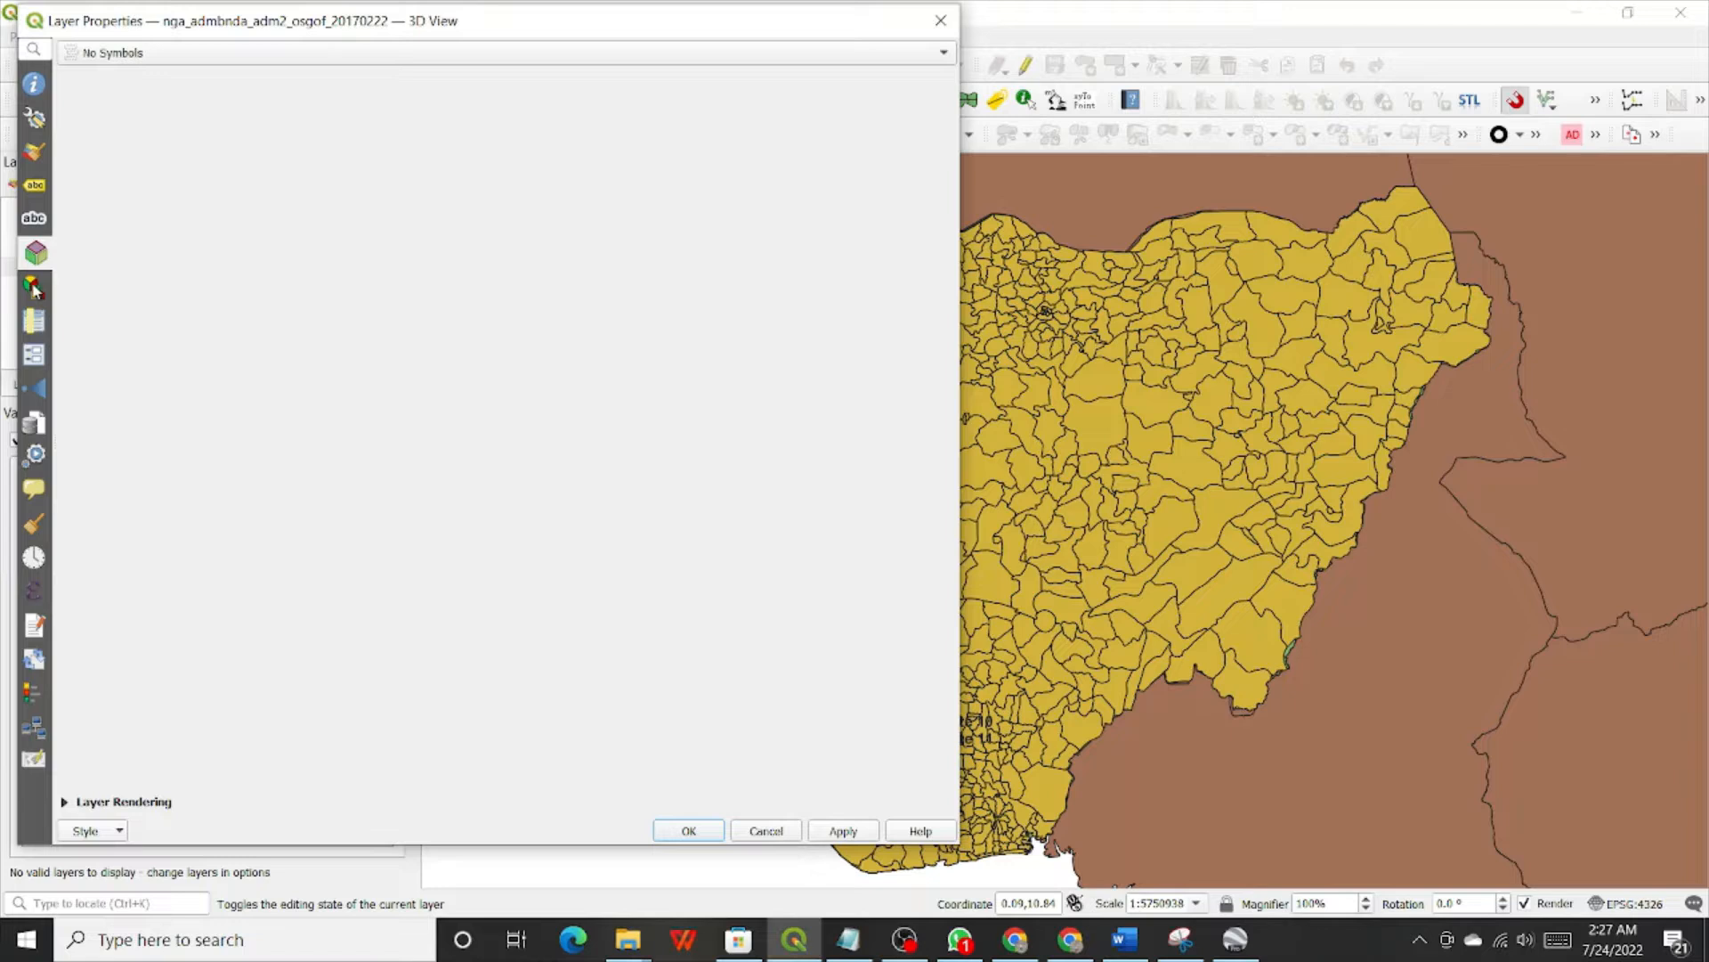
pyautogui.click(34, 287)
pyautogui.click(34, 325)
pyautogui.click(35, 356)
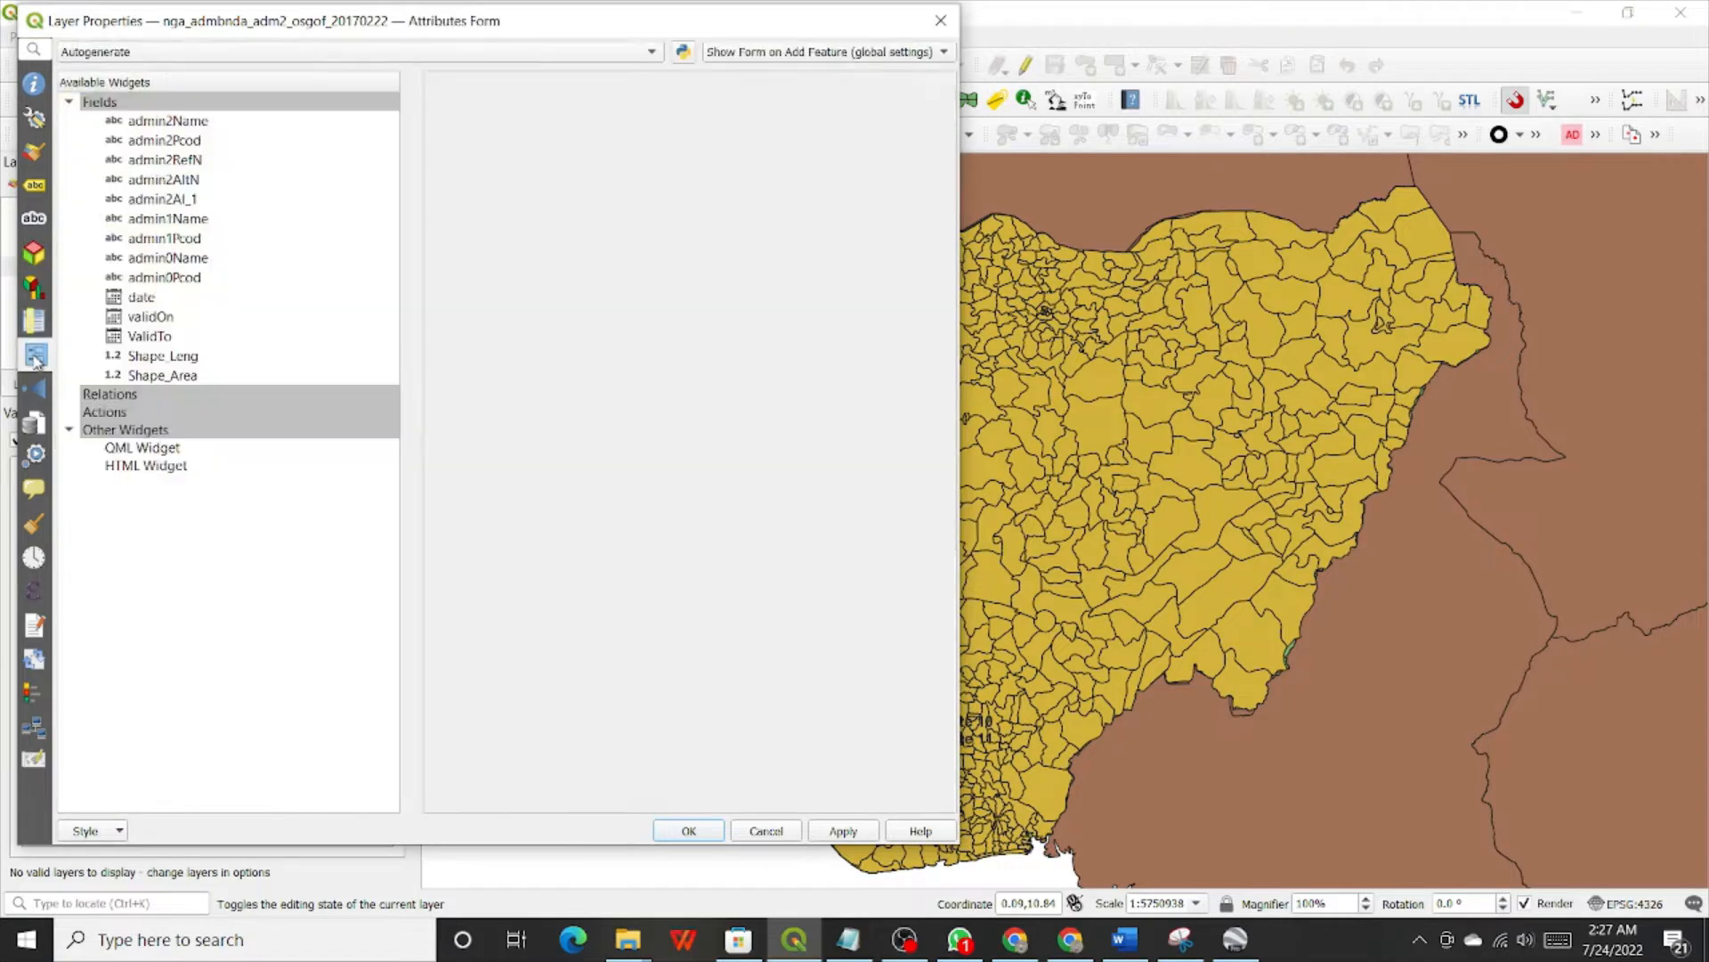
pyautogui.click(36, 185)
pyautogui.click(33, 221)
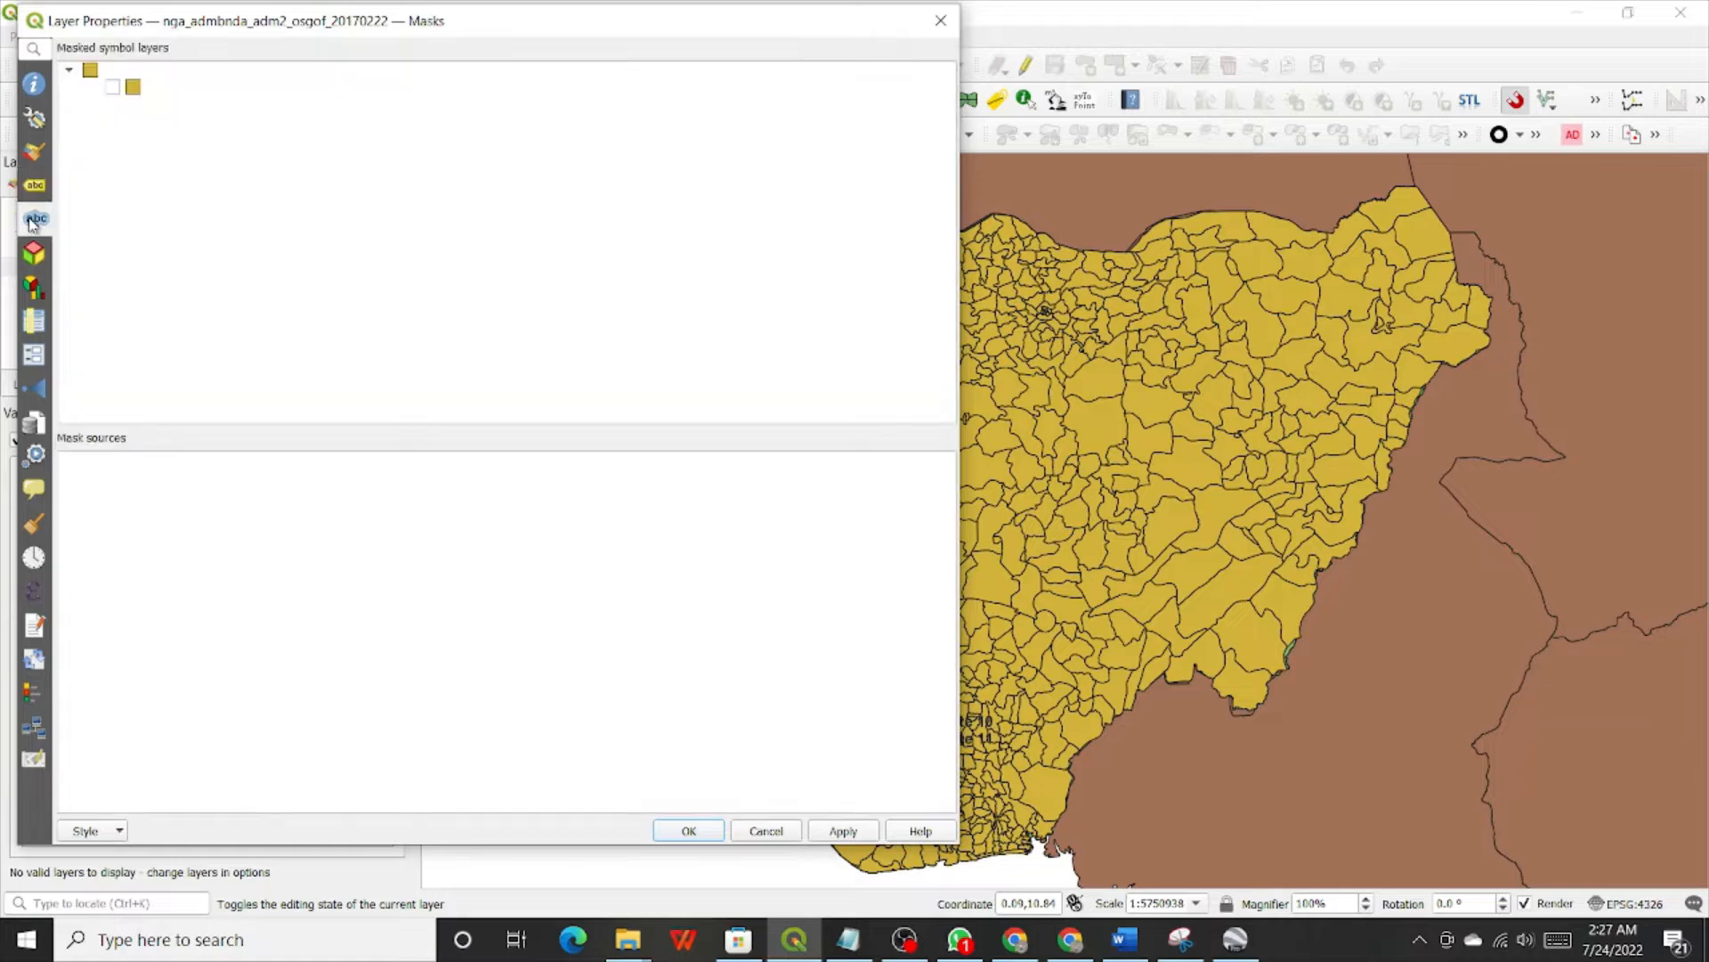
pyautogui.click(35, 189)
pyautogui.click(35, 155)
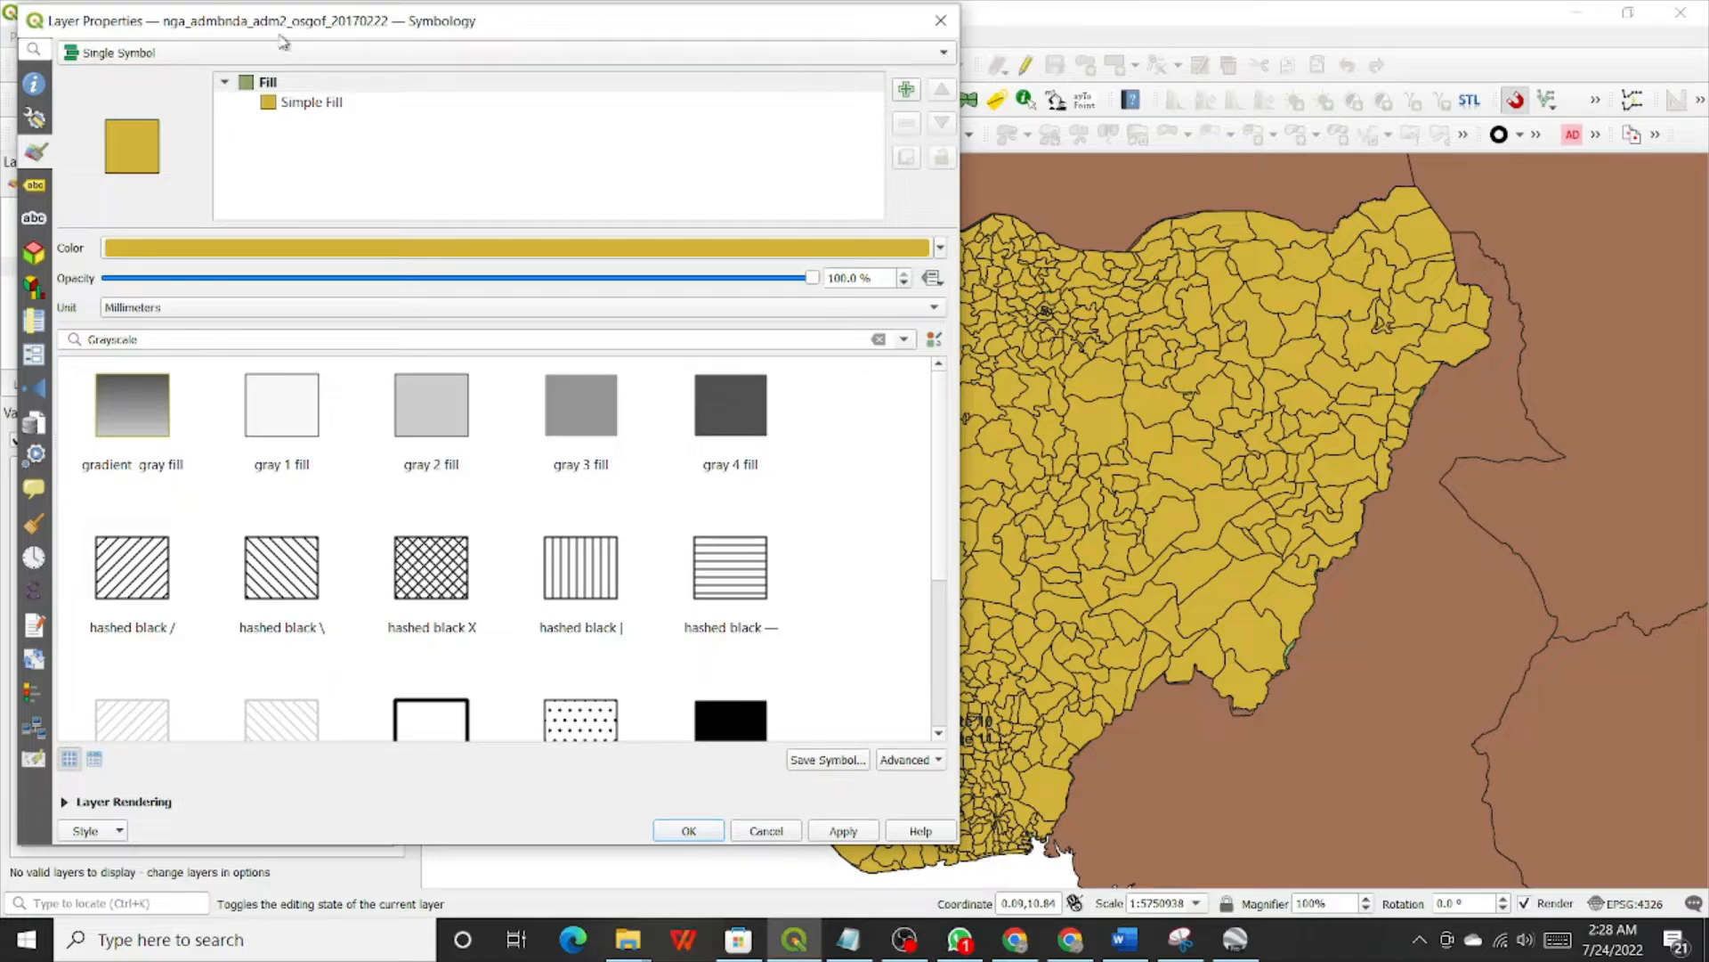
# Step: Set the layer's symbology to Categorized on the admin1Name field and classify it with random colors
pyautogui.click(297, 56)
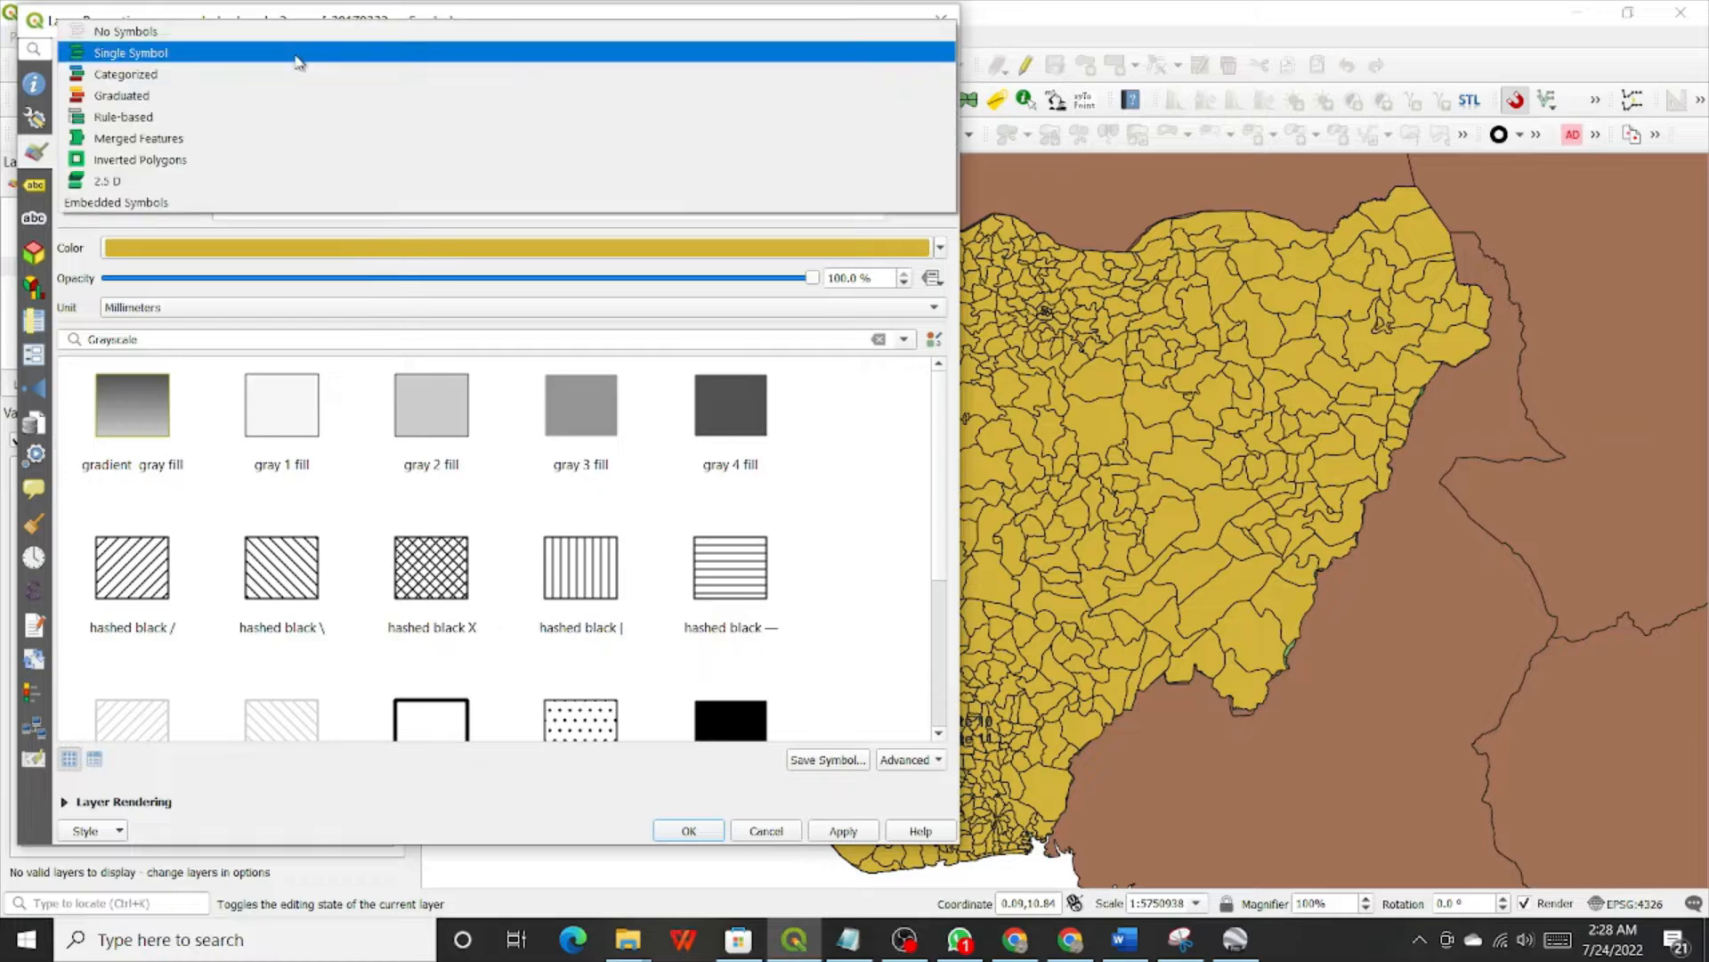
pyautogui.click(177, 74)
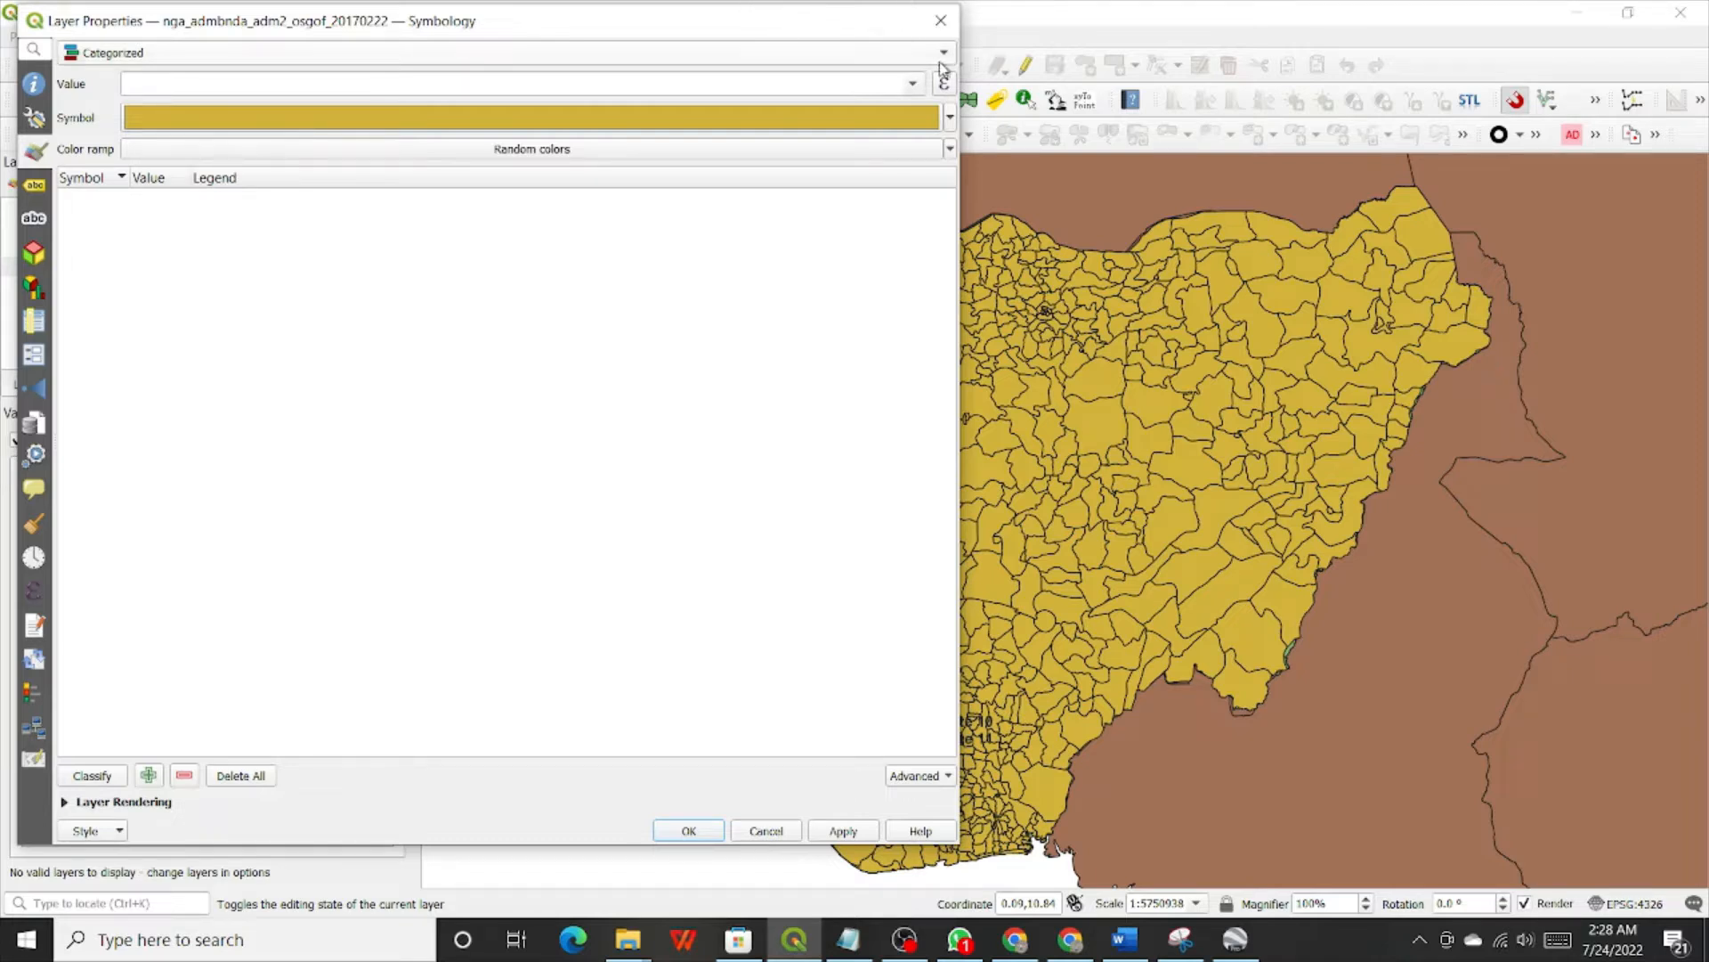
pyautogui.click(912, 86)
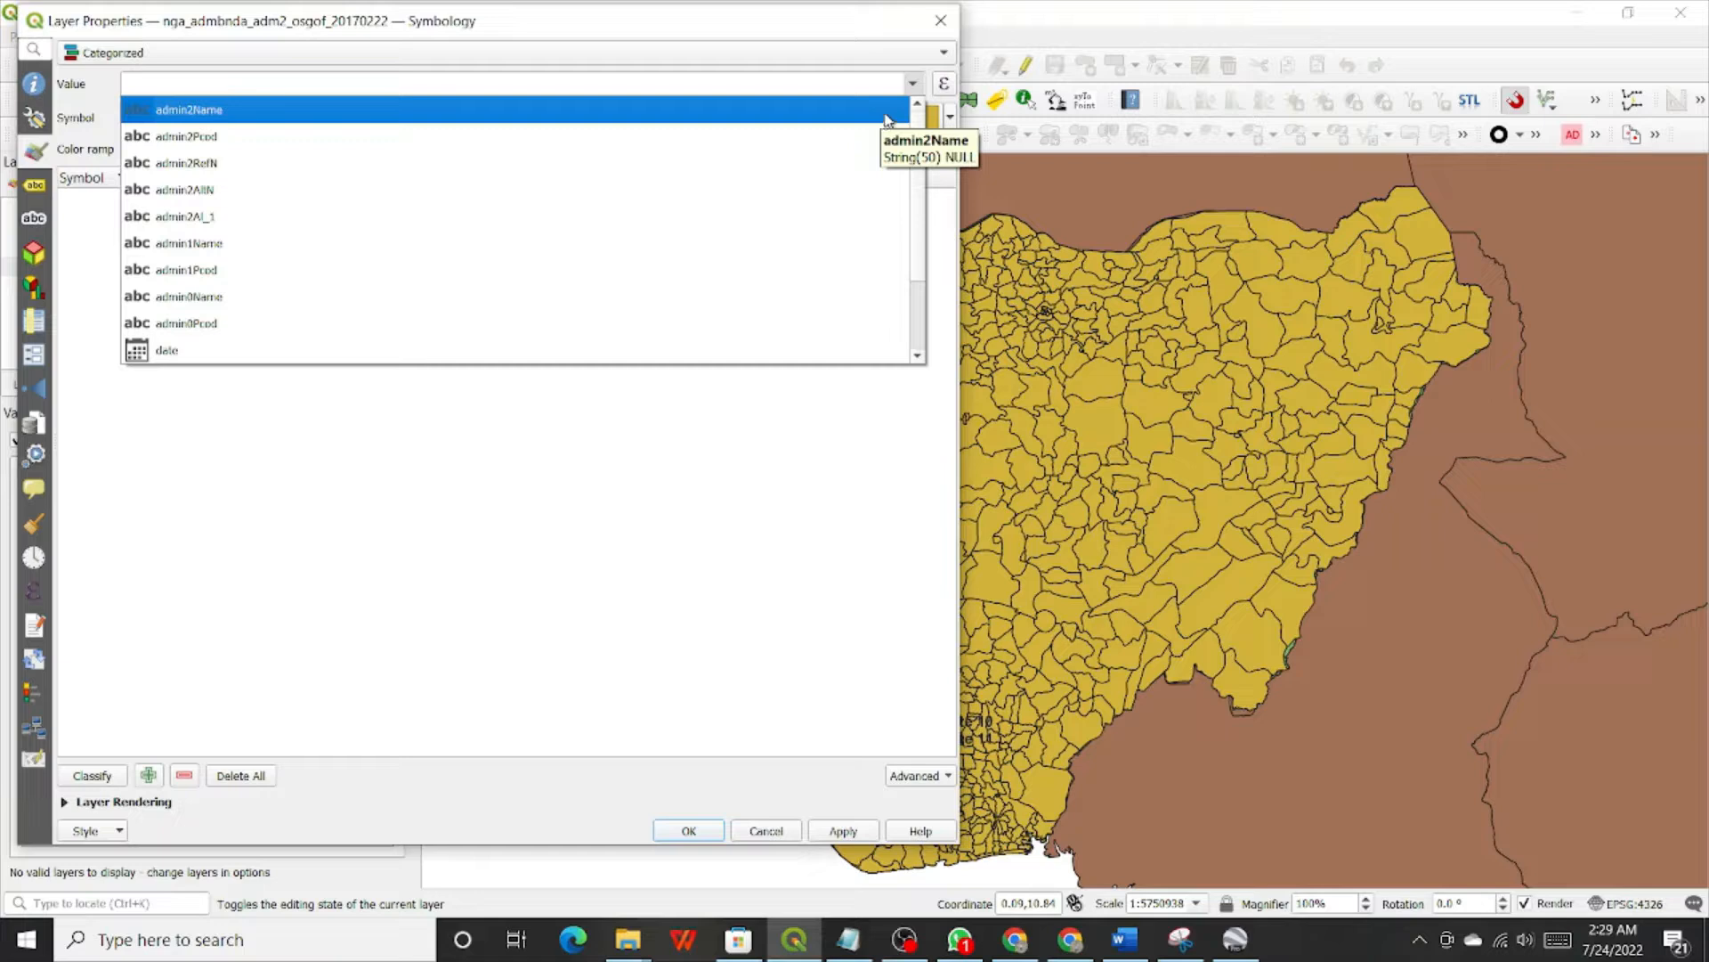
pyautogui.click(215, 245)
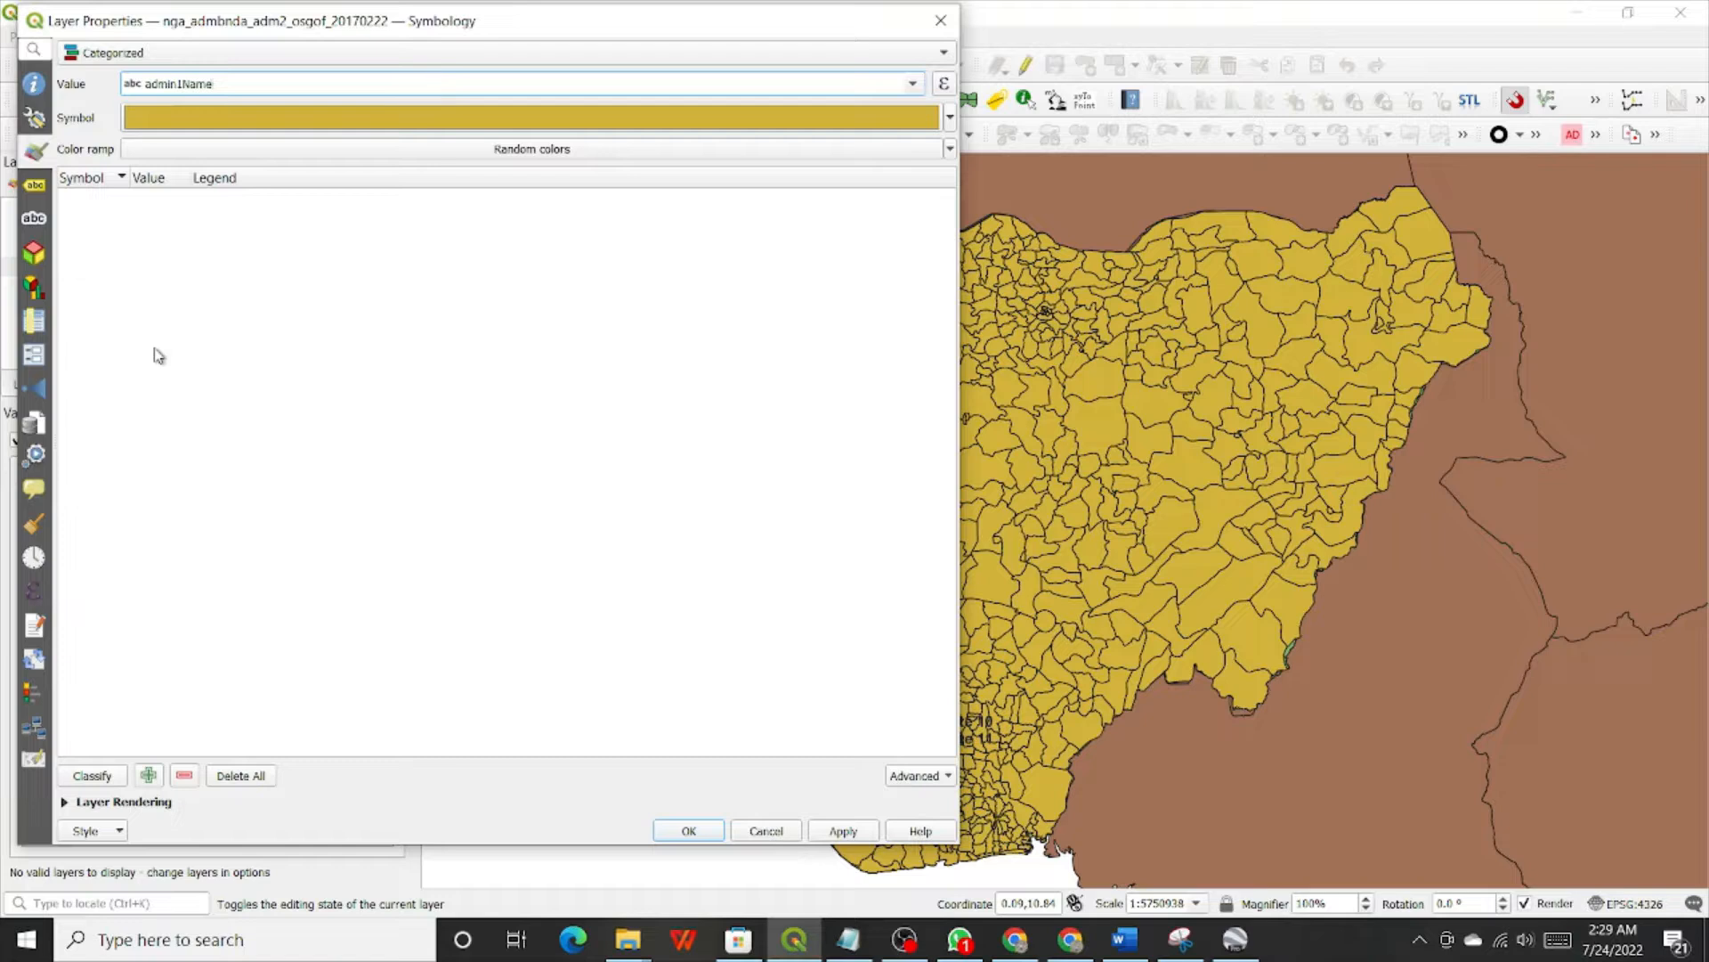
pyautogui.click(91, 777)
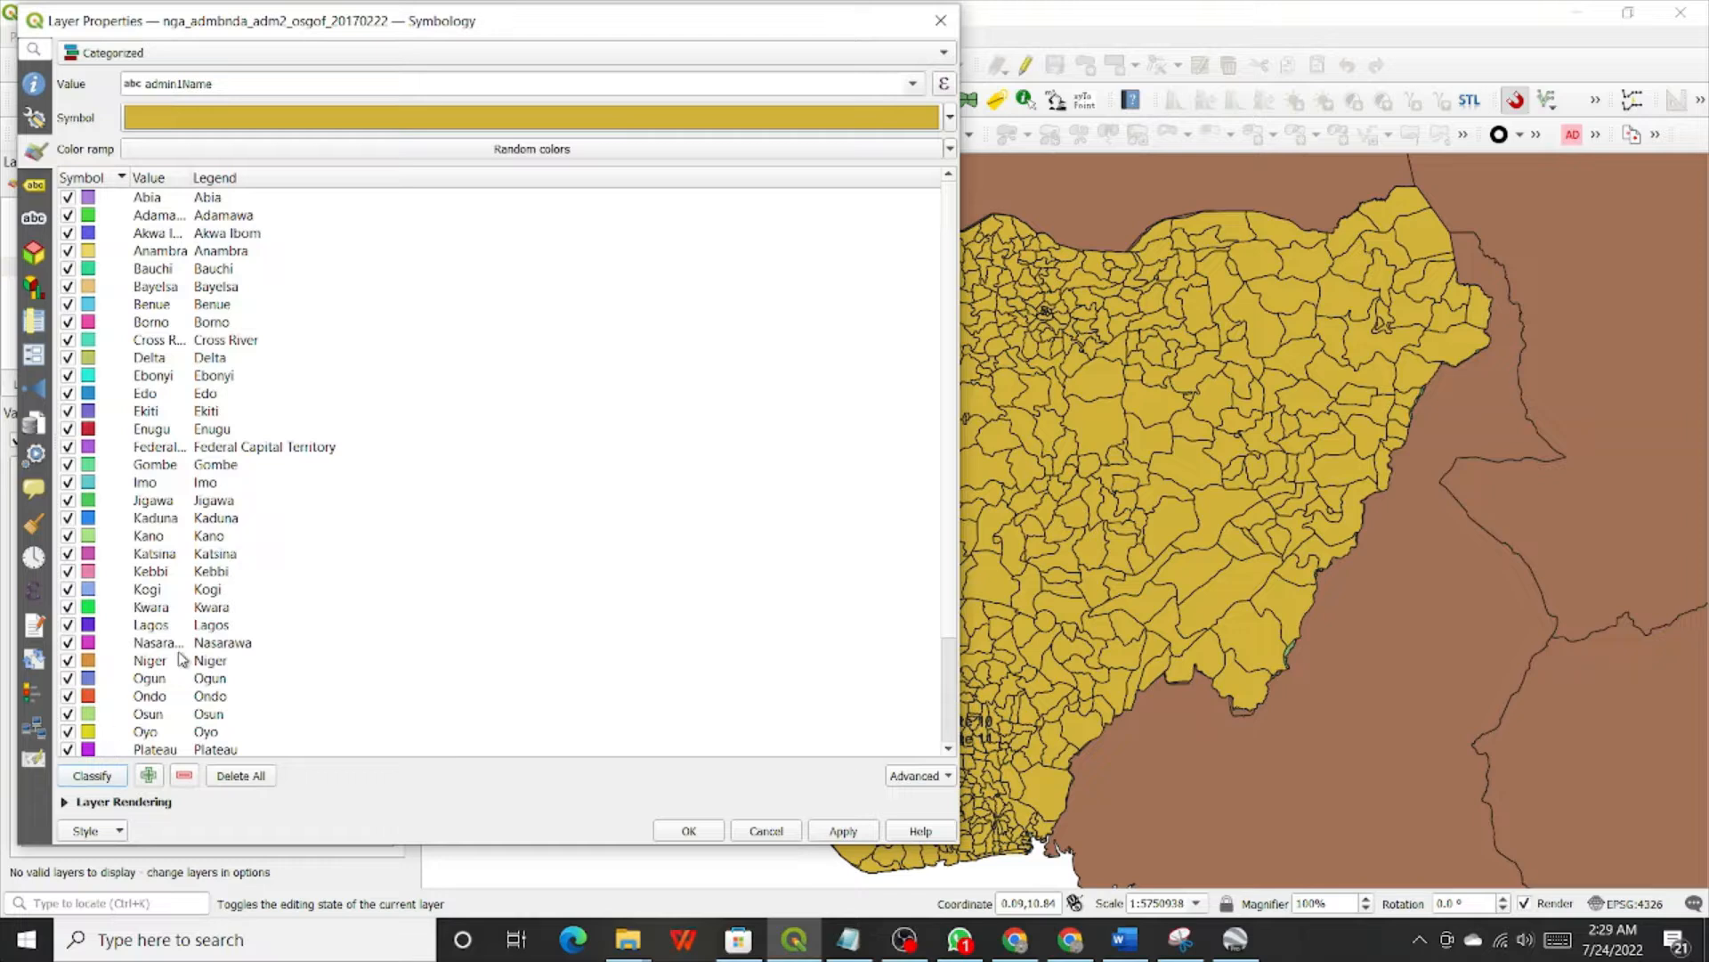
# Step: Remove the catch-all "all other" category from the end of the classified state list
pyautogui.scroll(-3, 180, 659)
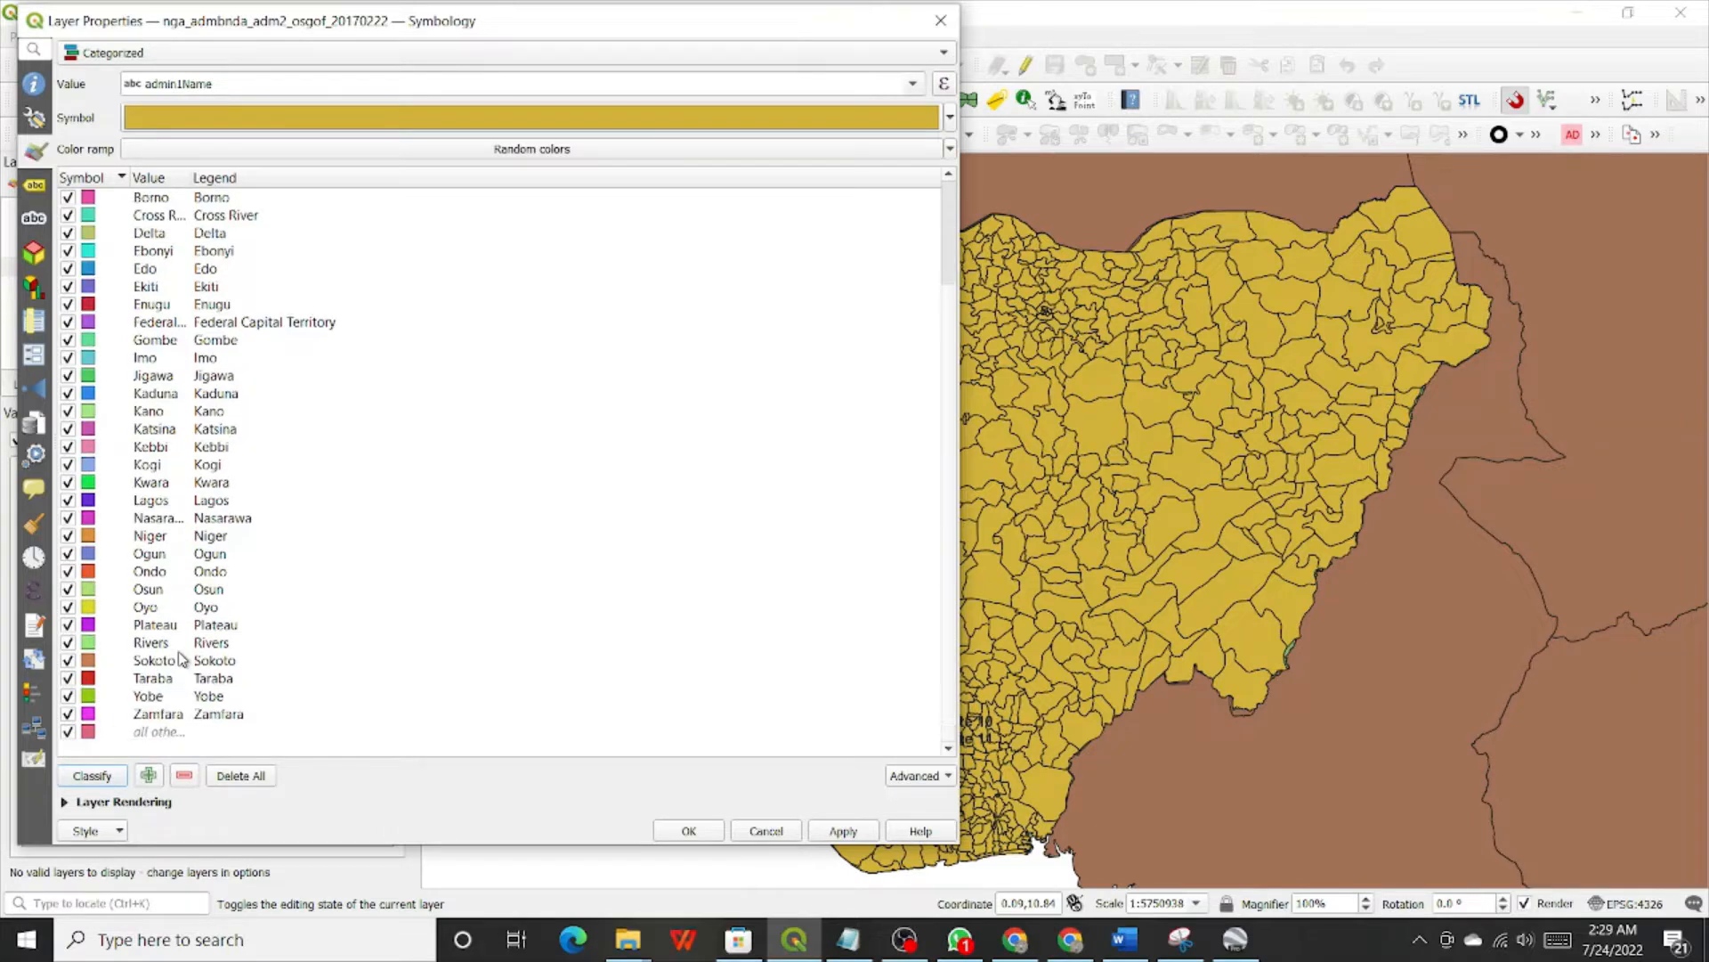
pyautogui.click(150, 734)
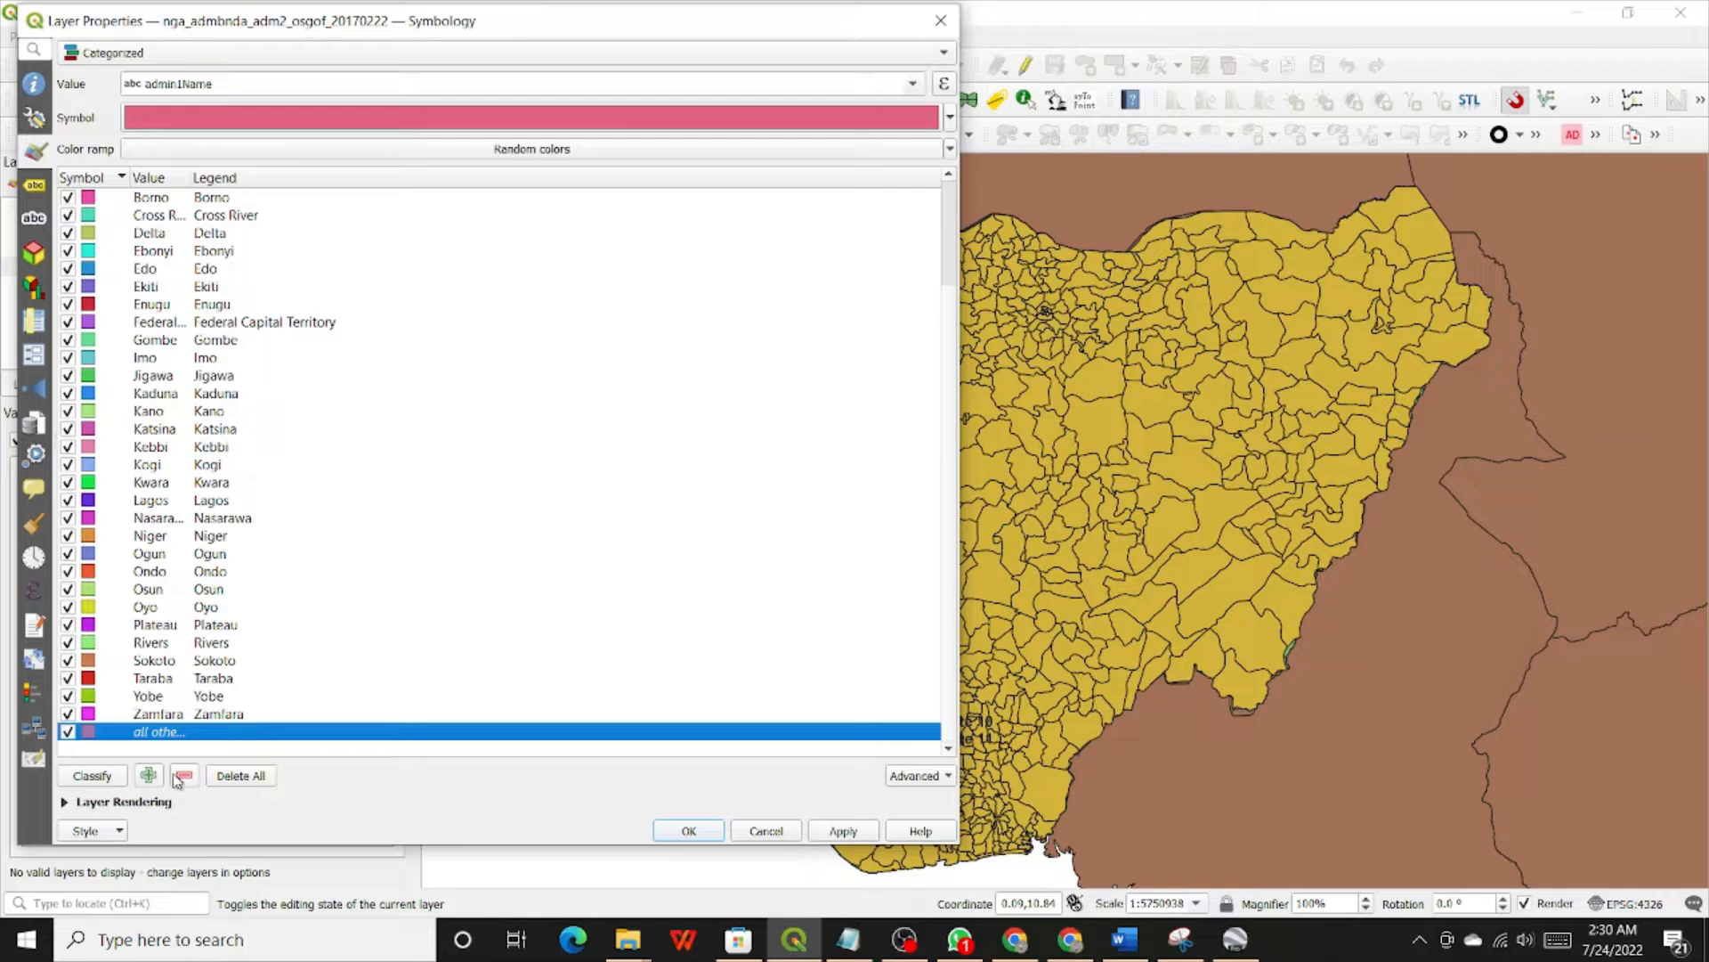
pyautogui.click(171, 719)
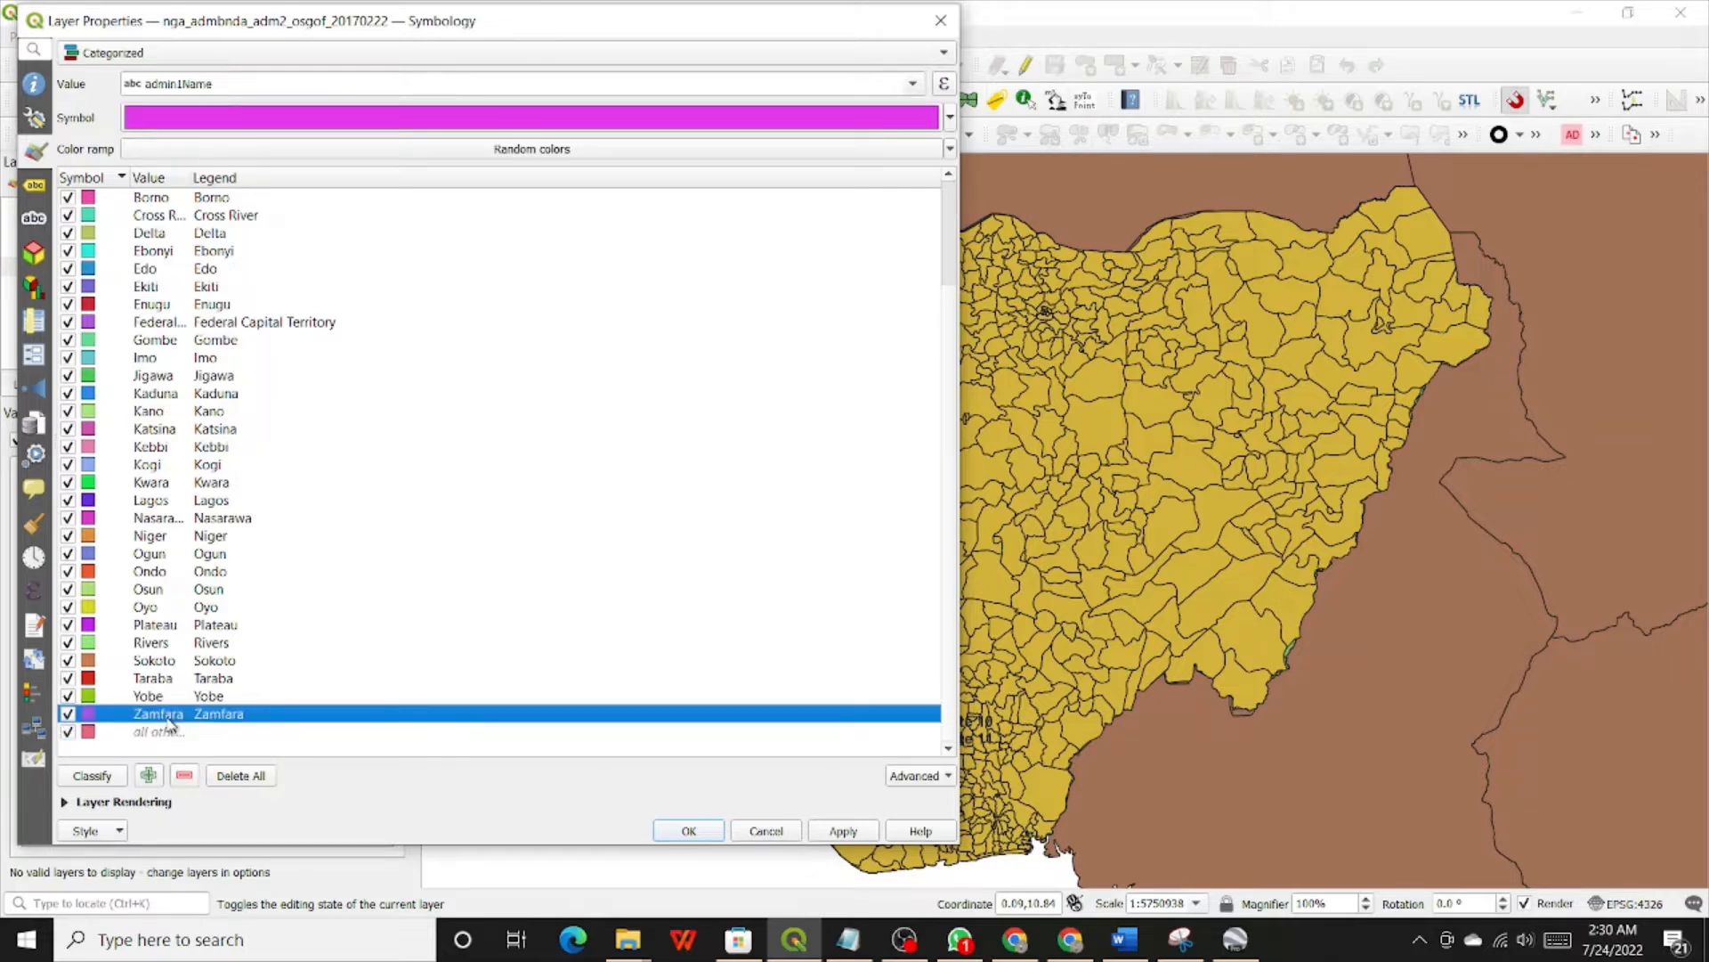
pyautogui.click(171, 731)
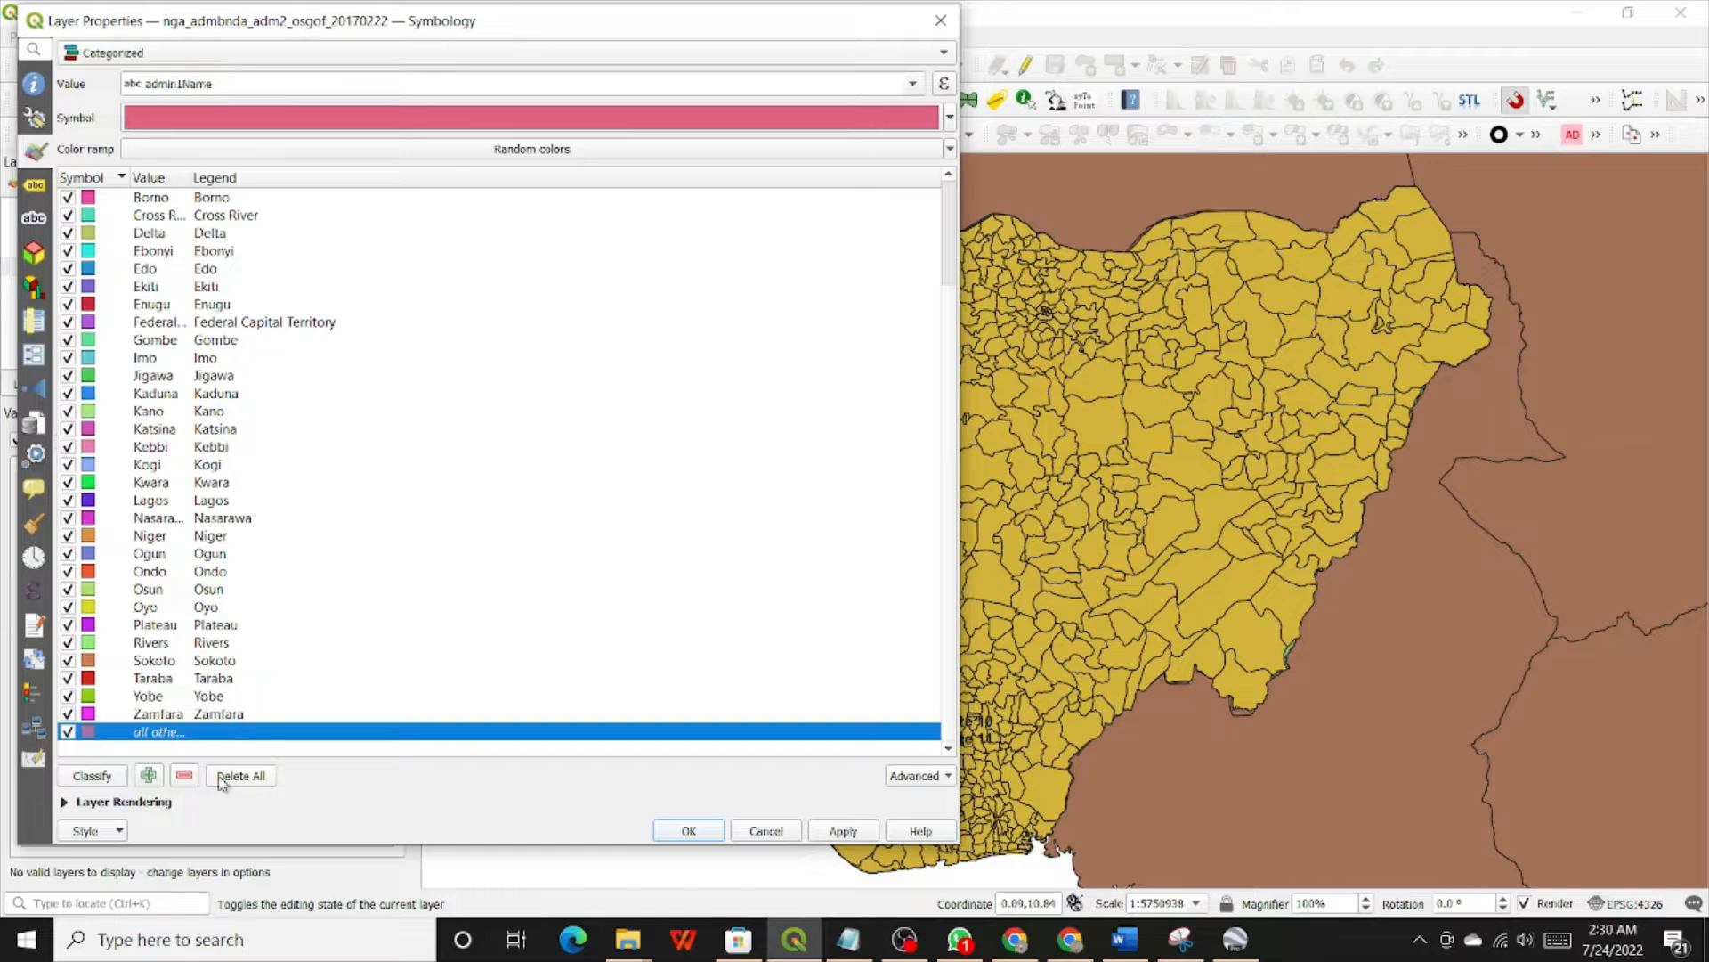
pyautogui.click(187, 777)
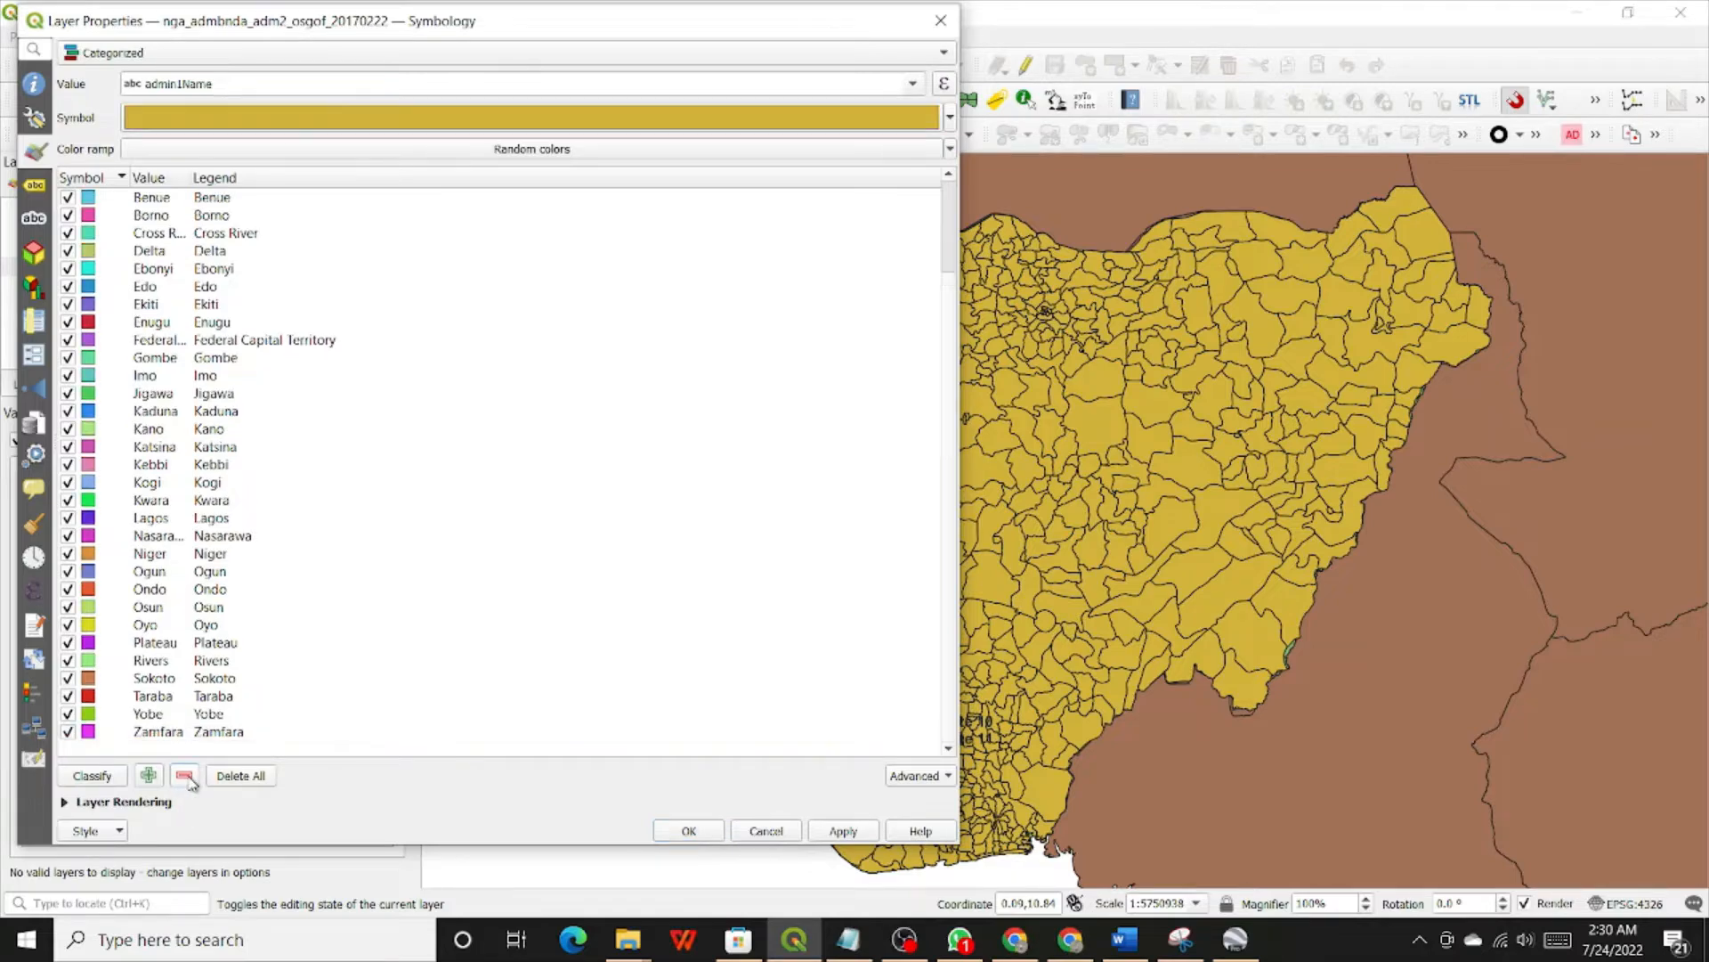
# Step: Review the remaining state categories and check the boundary layer's entry in the project's layer list
pyautogui.scroll(2, 214, 609)
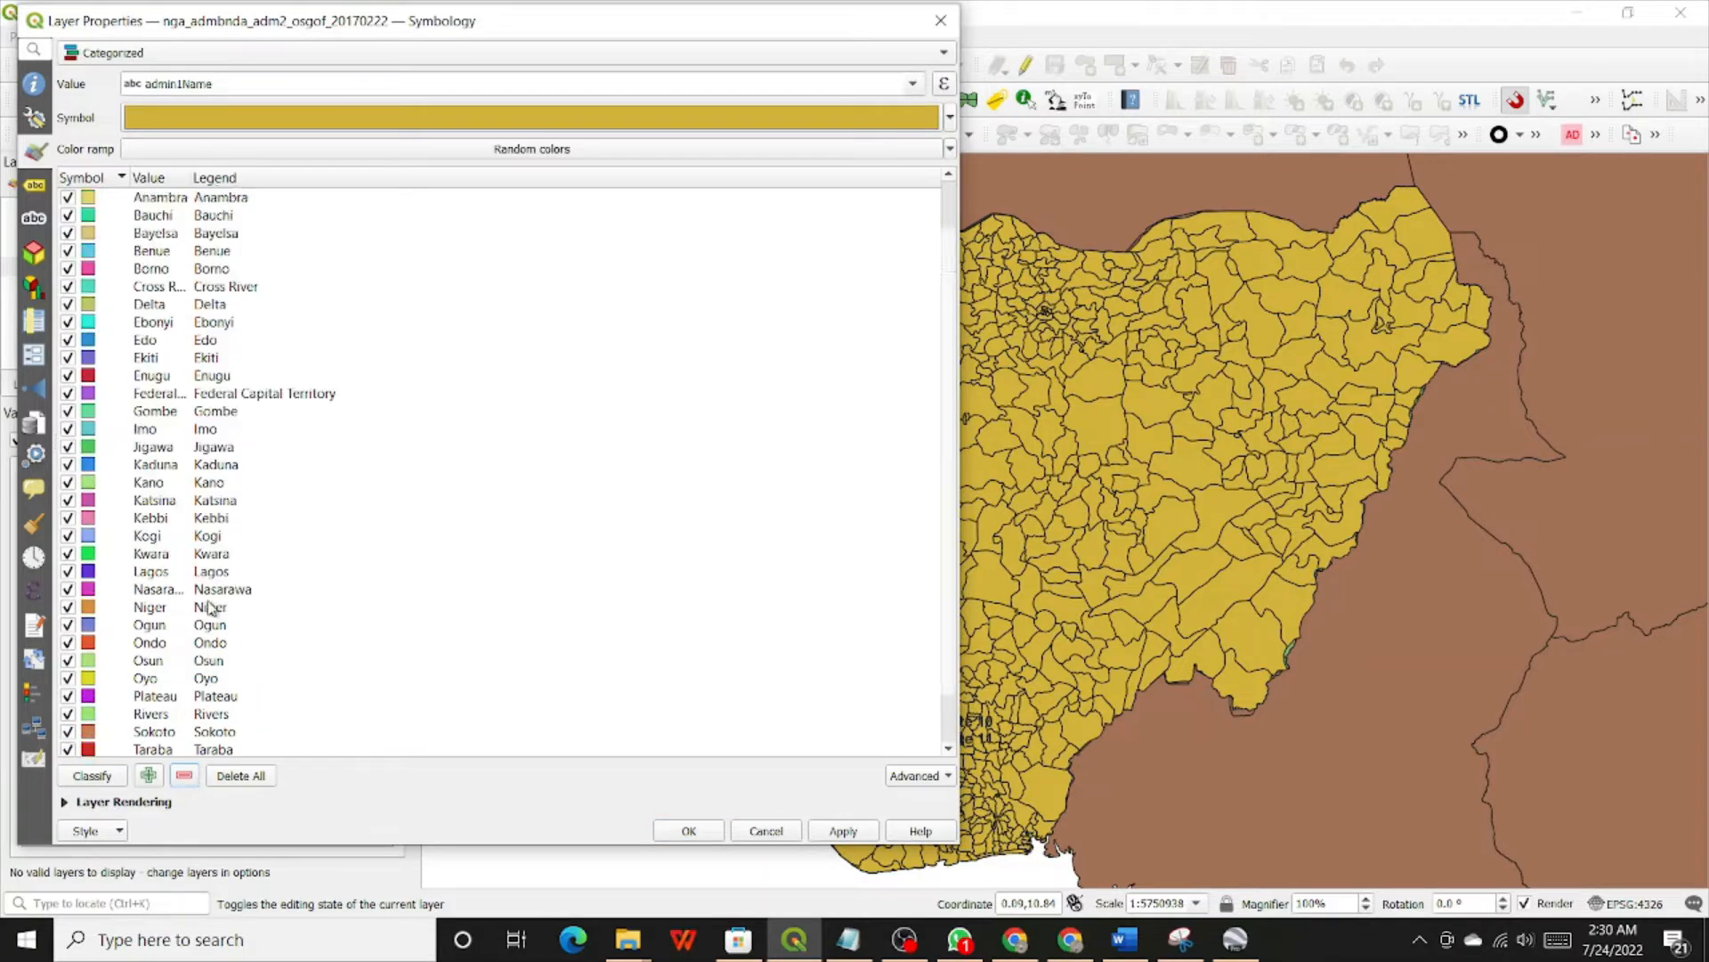
pyautogui.scroll(-2, 263, 436)
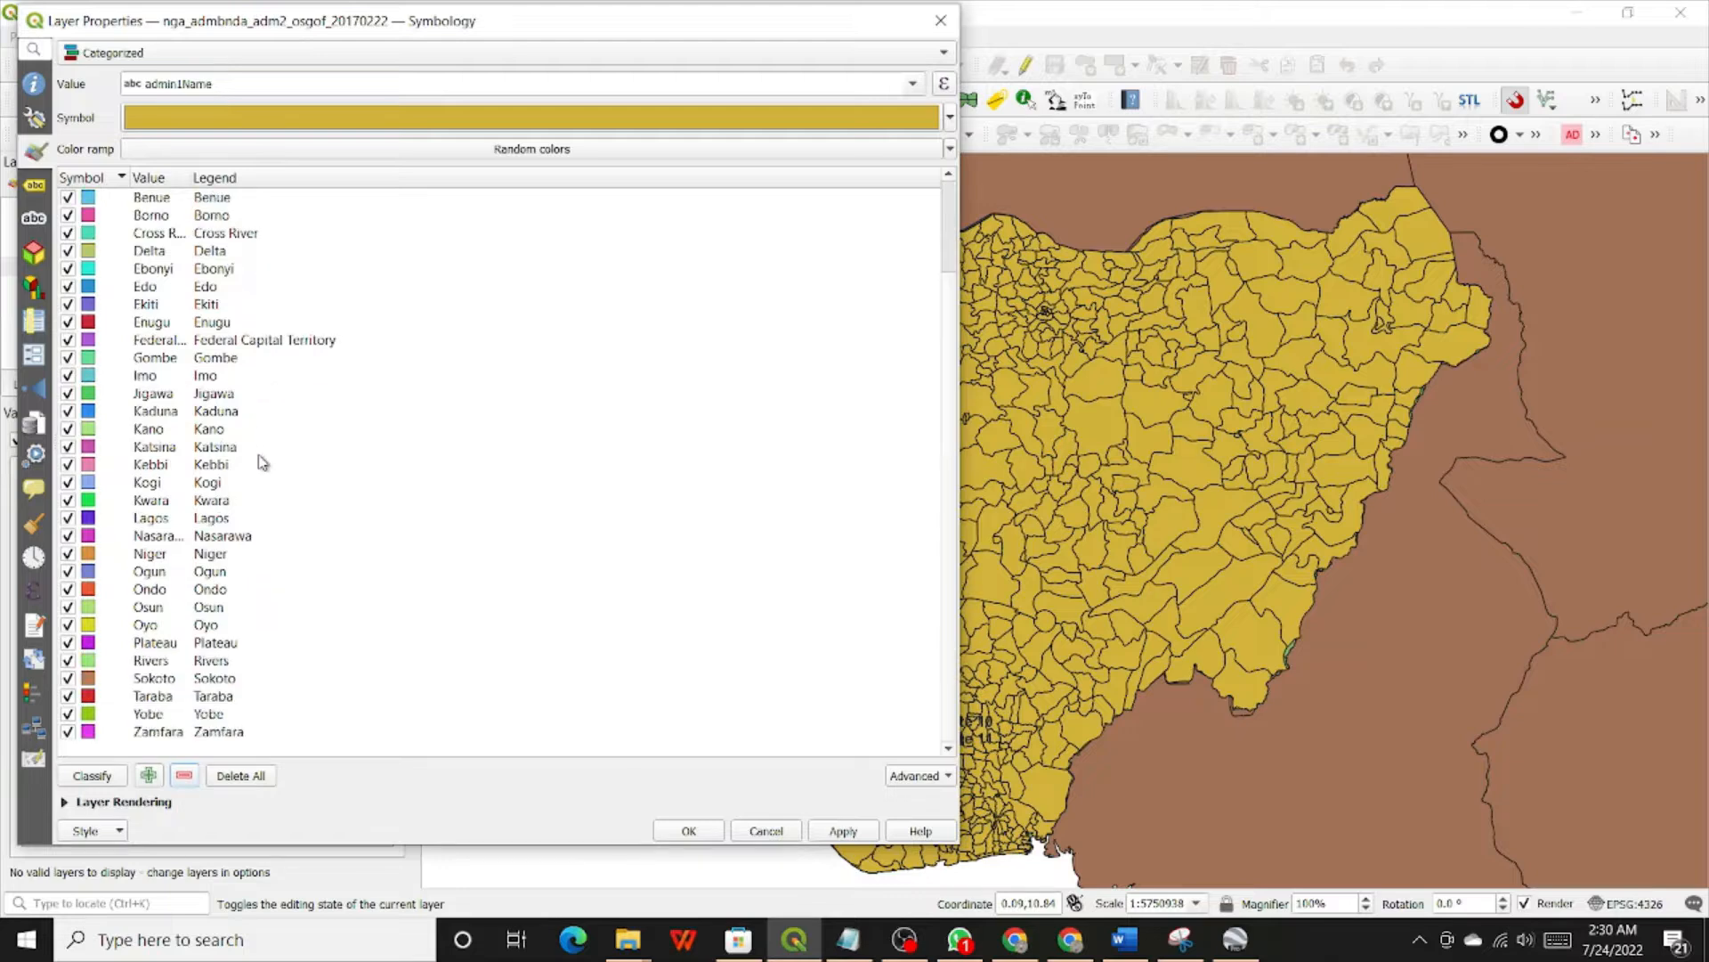
pyautogui.scroll(2, 263, 440)
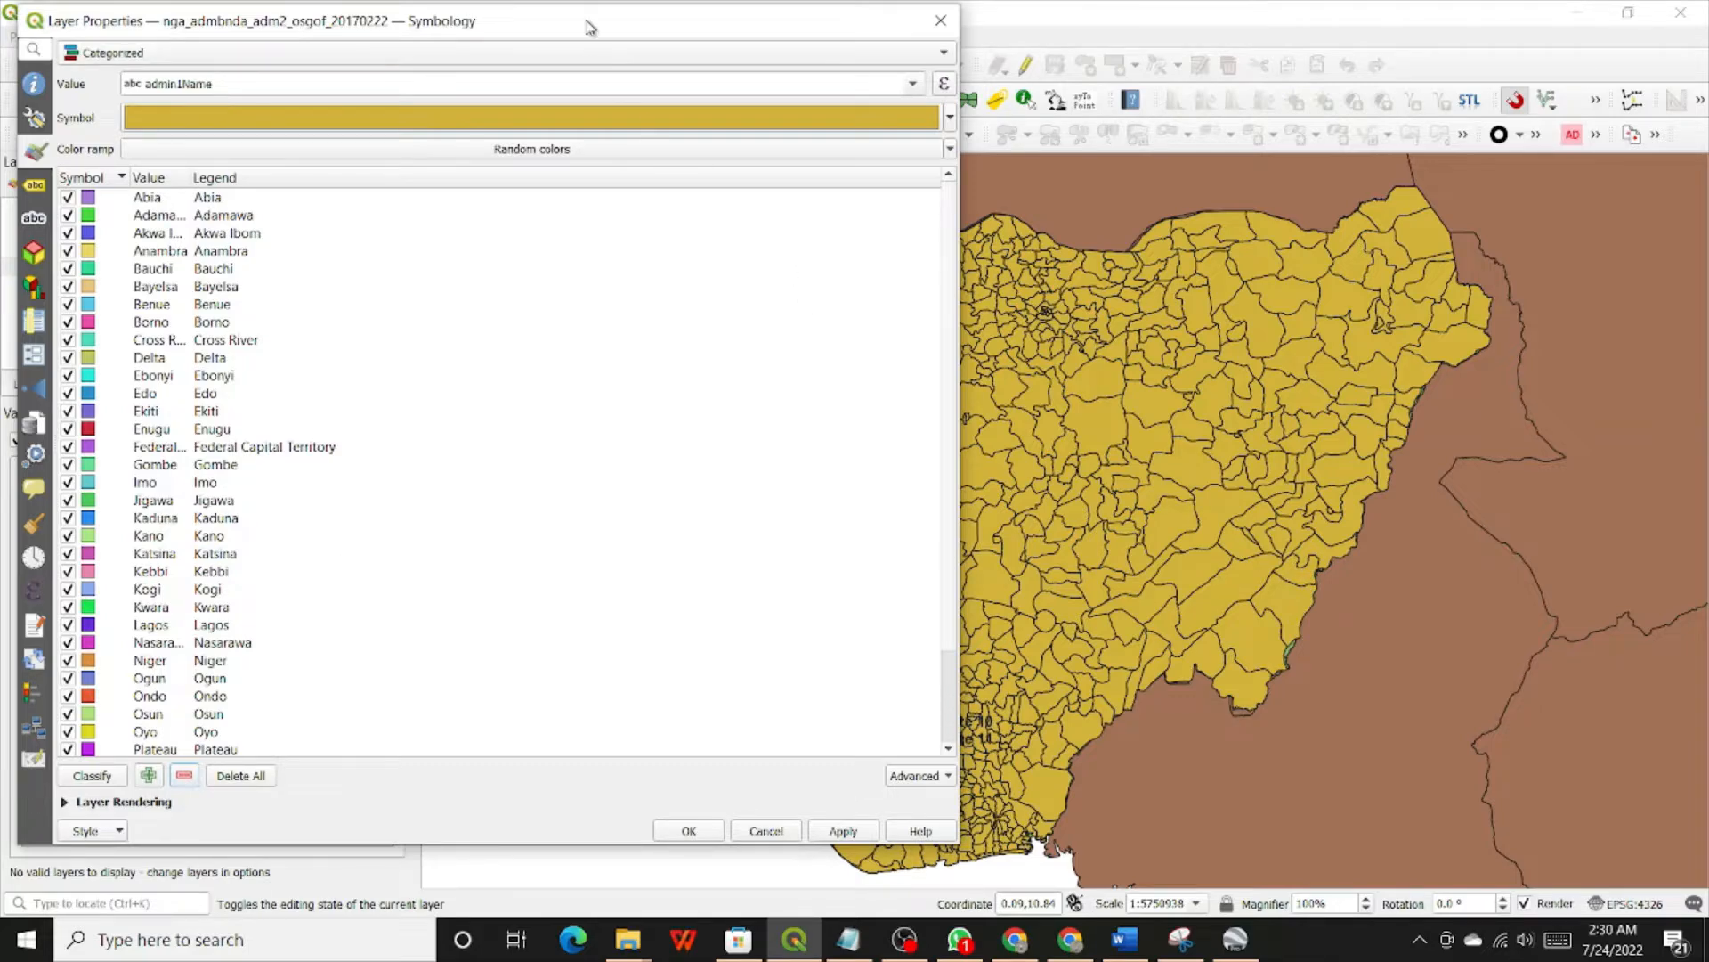
pyautogui.moveTo(586, 27); pyautogui.dragTo(1425, 31)
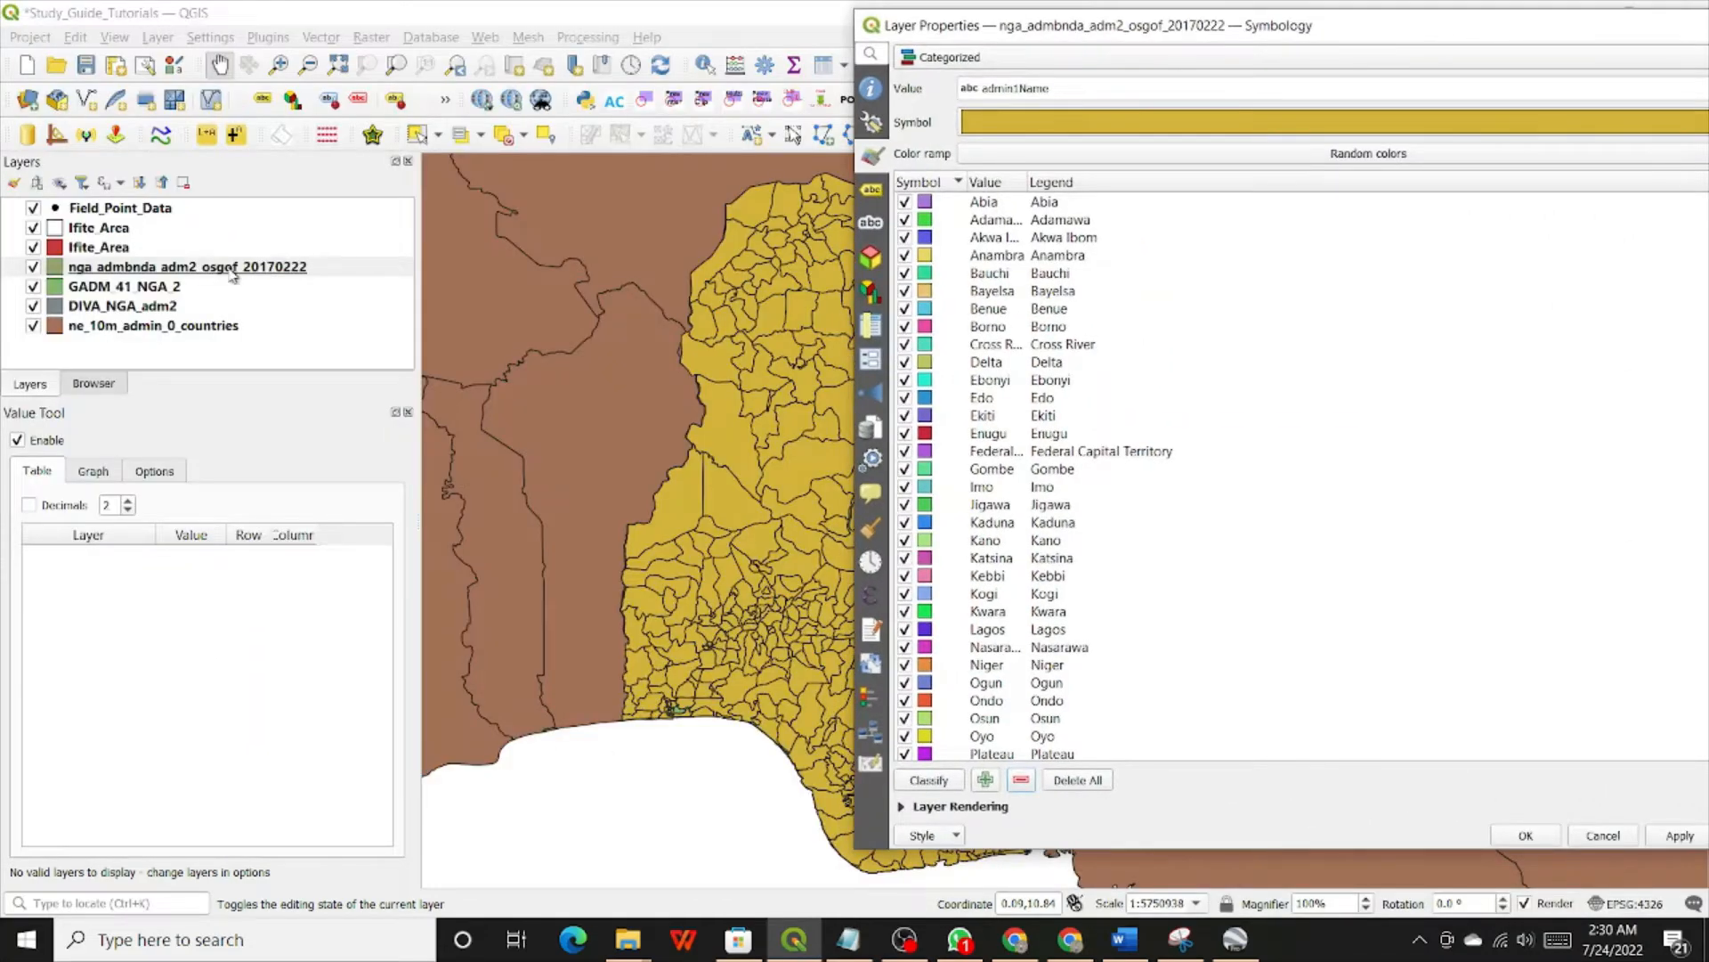
pyautogui.moveTo(1264, 28); pyautogui.dragTo(410, 34)
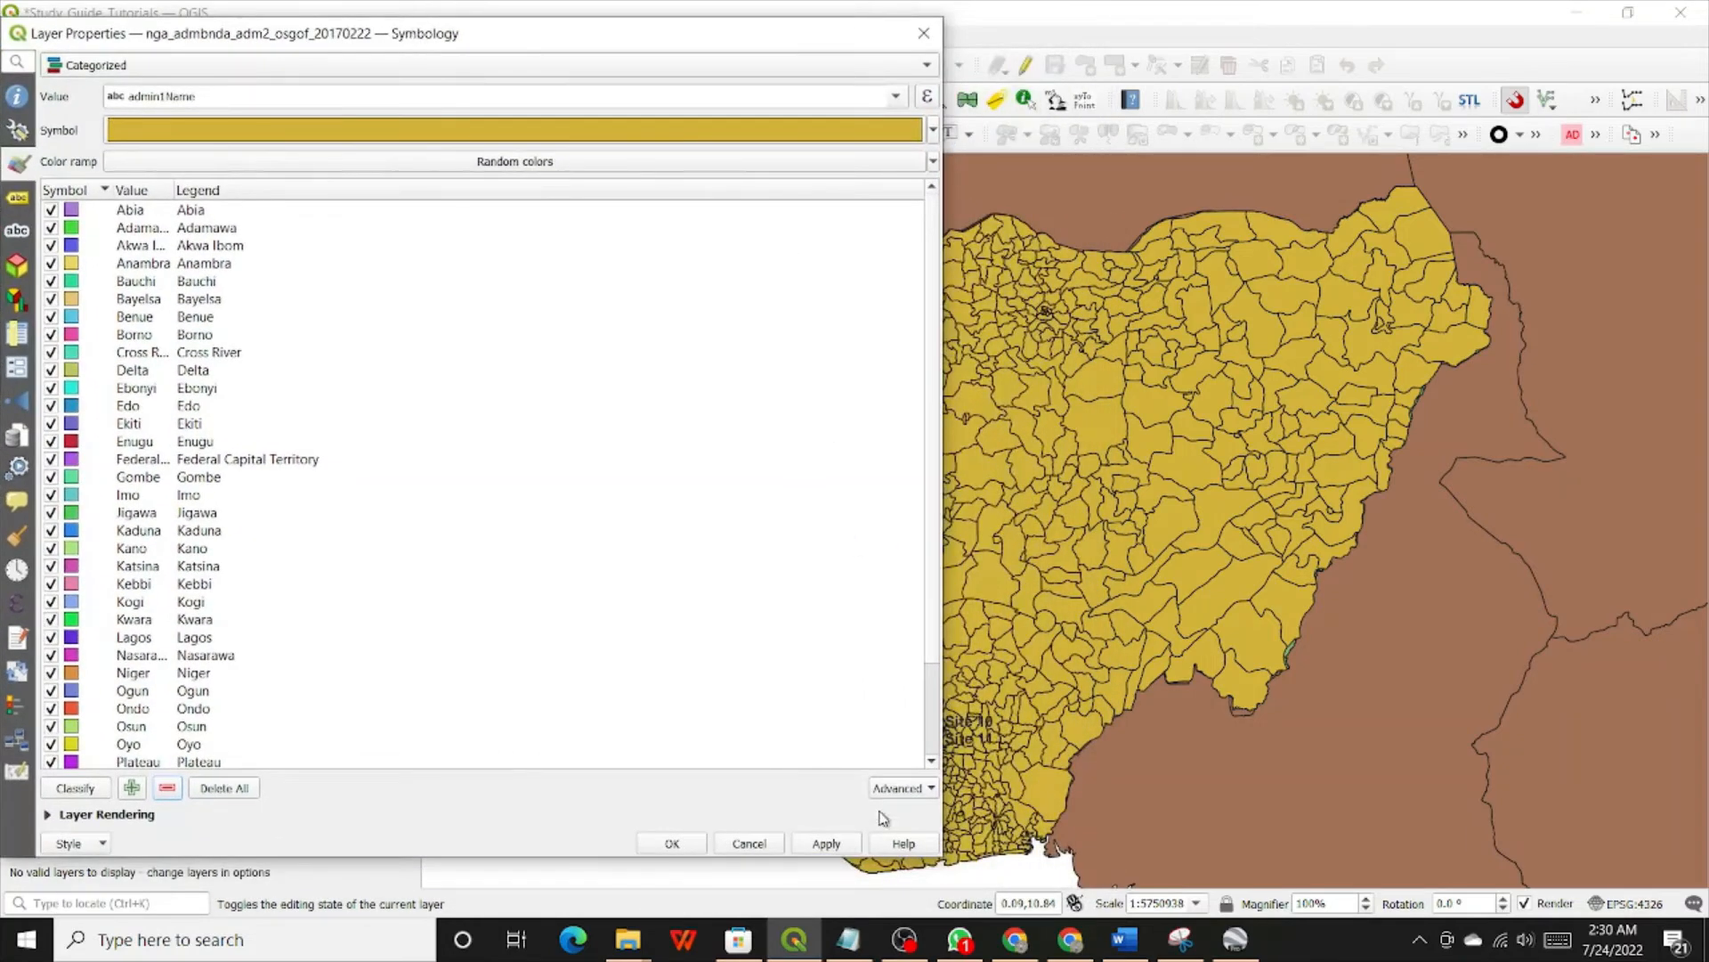
# Step: Apply the categorized state symbology to the boundary layer, close its properties and save the project
pyautogui.click(824, 845)
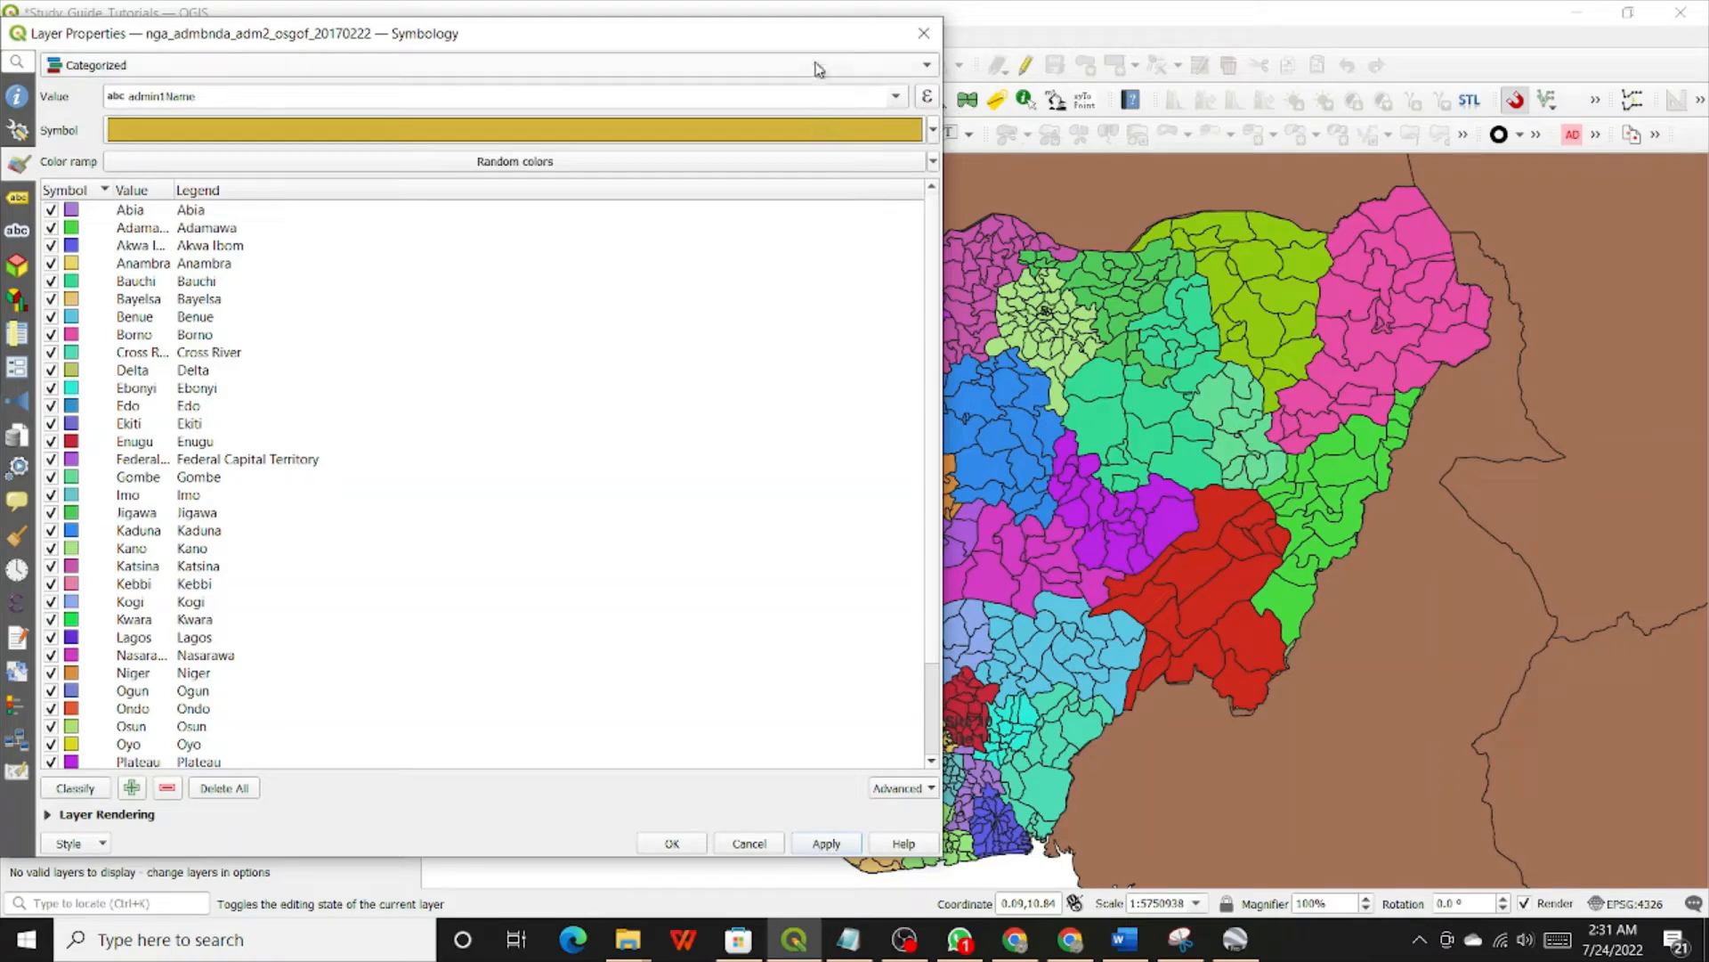
pyautogui.moveTo(642, 42); pyautogui.dragTo(1143, 91)
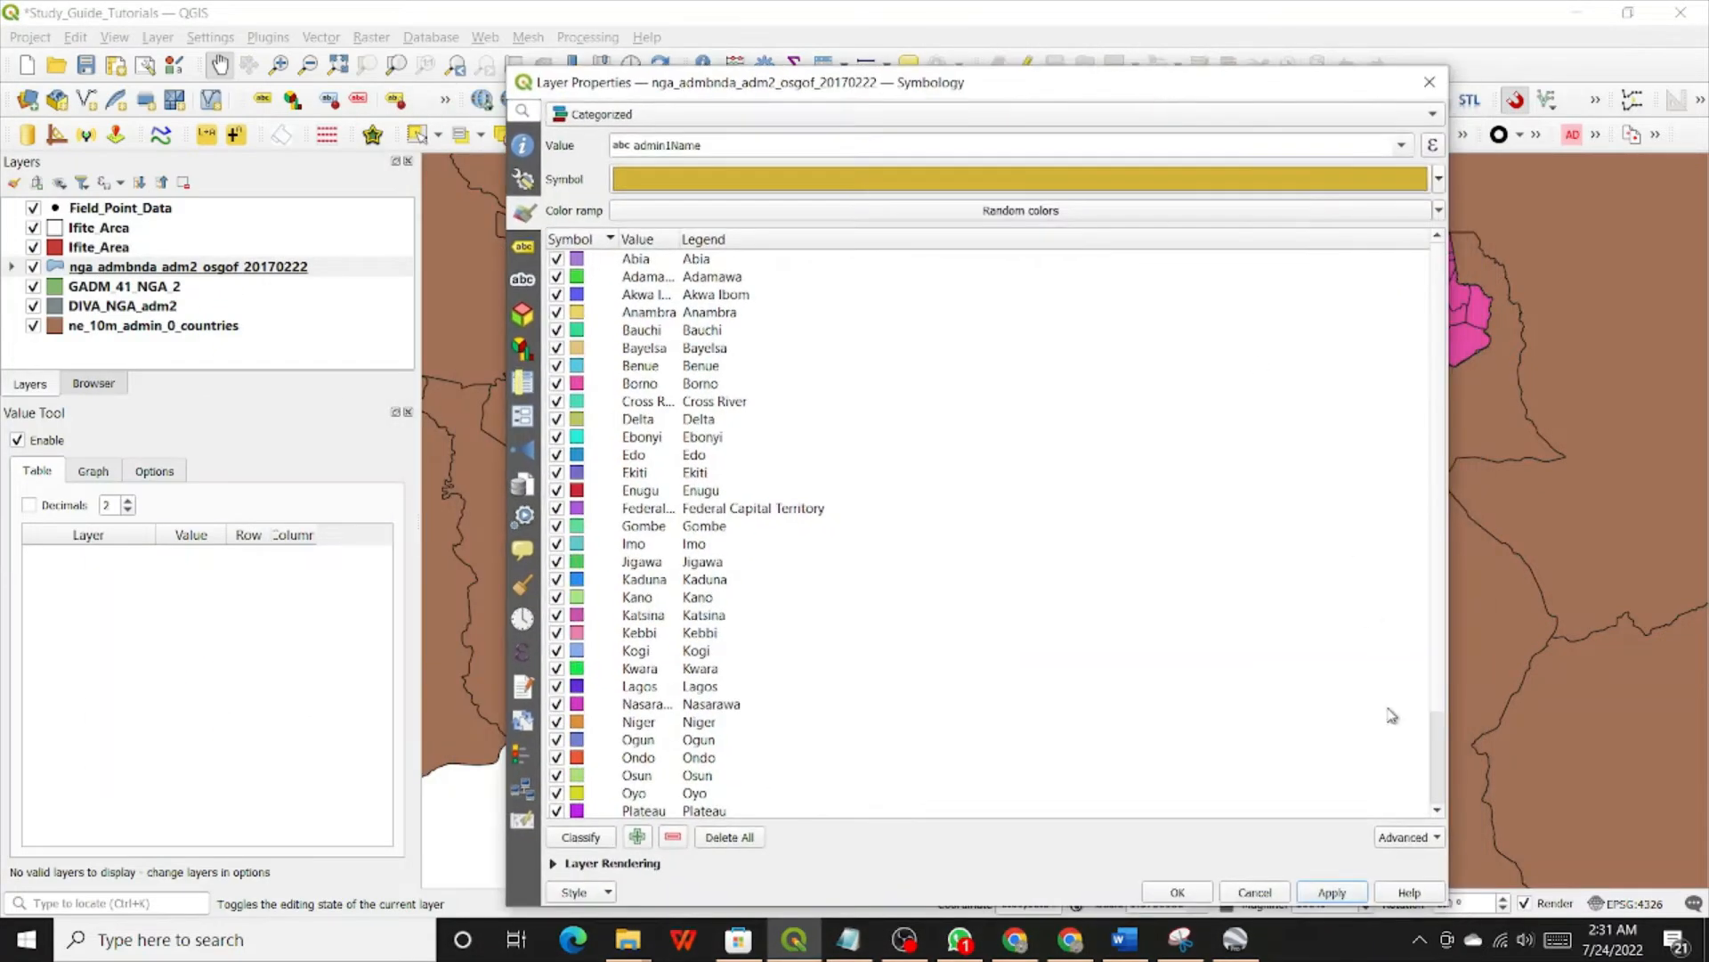
pyautogui.click(1178, 892)
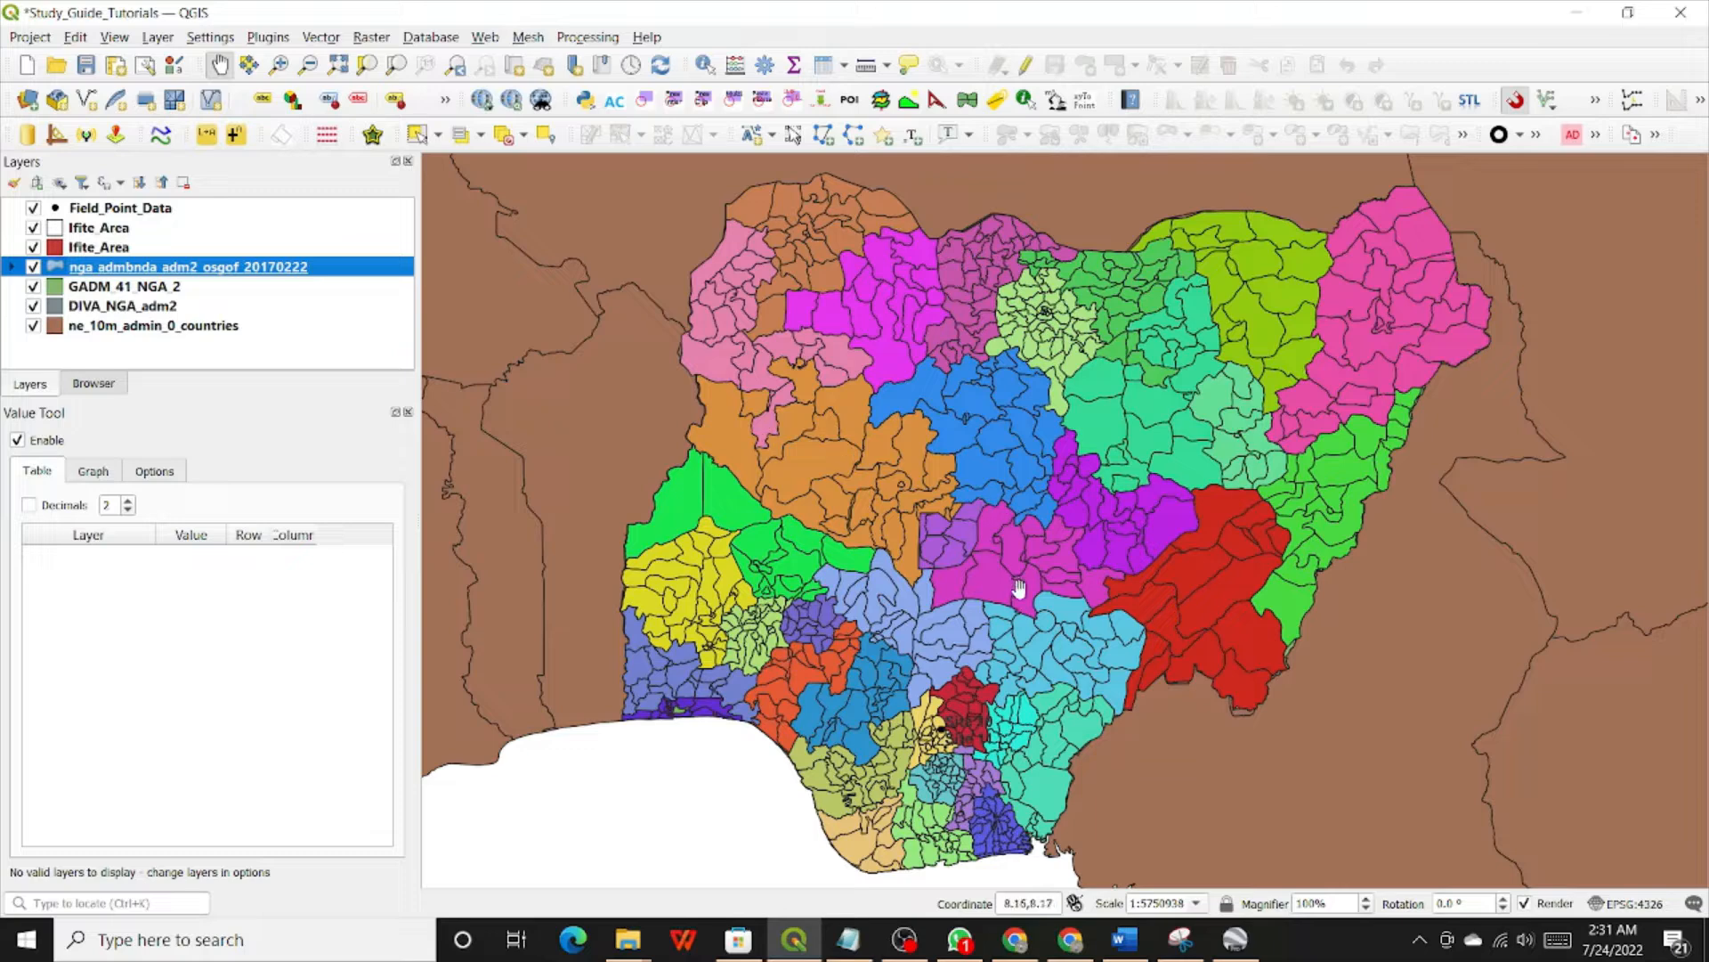
pyautogui.click(85, 65)
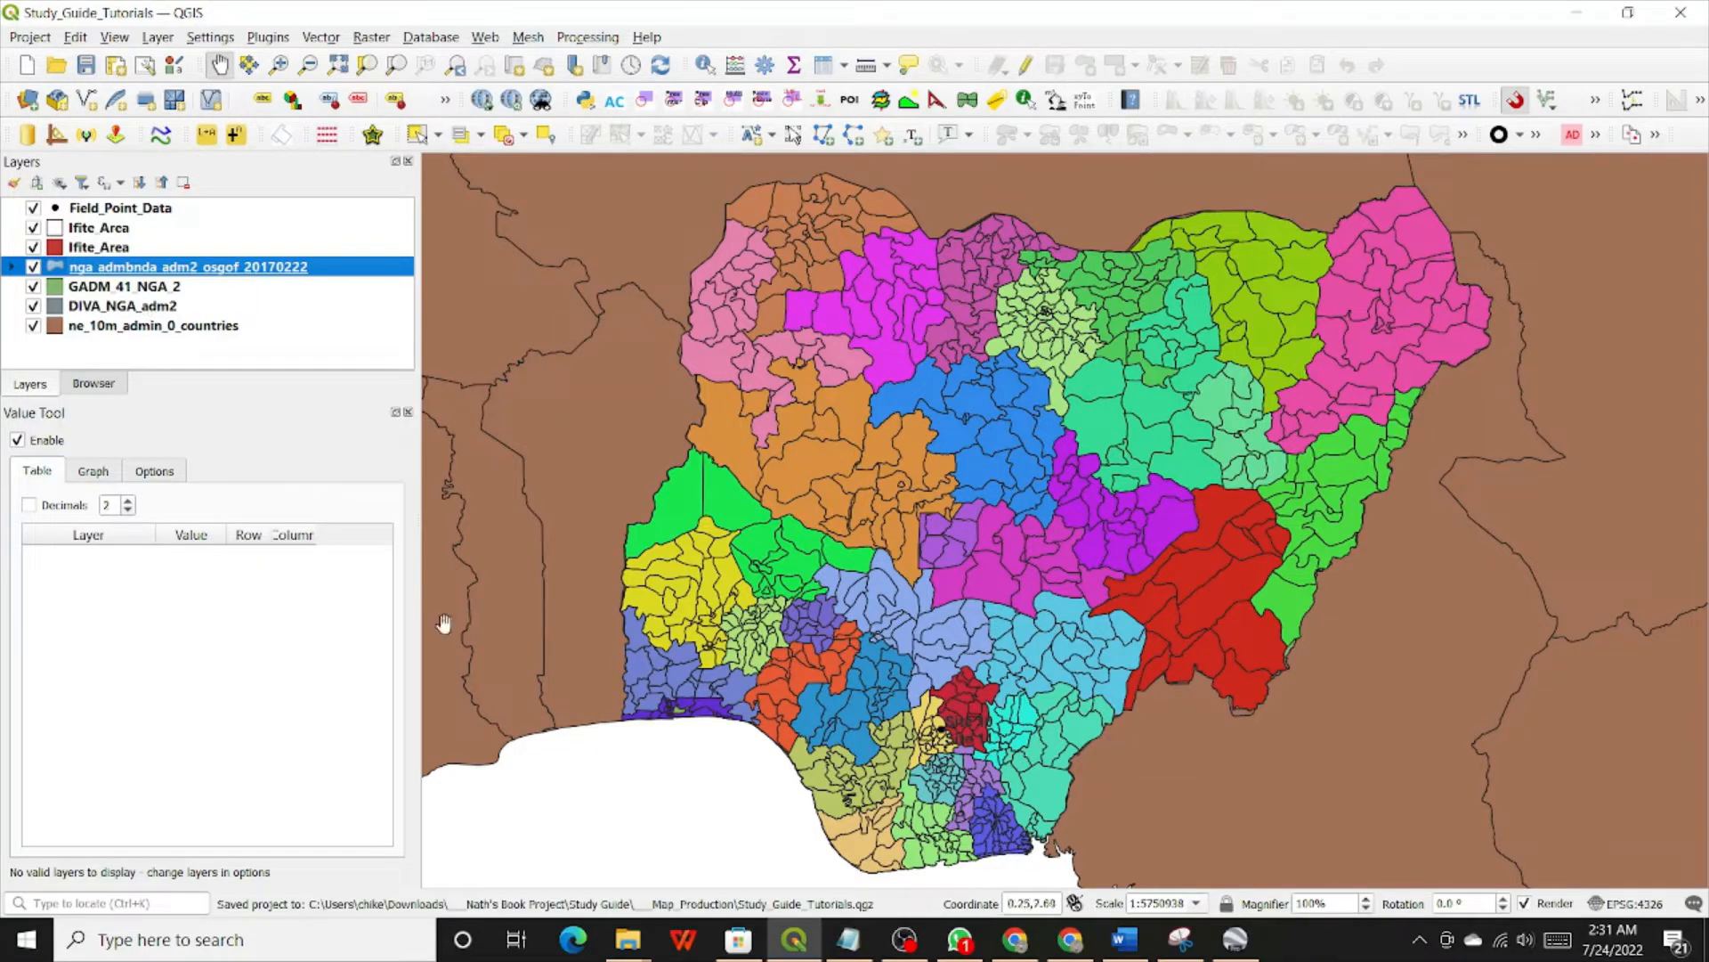
# Step: Switch to the Notepad outline, review the items under section 3.3.1 on formatting maps, and return to QGIS
pyautogui.click(861, 953)
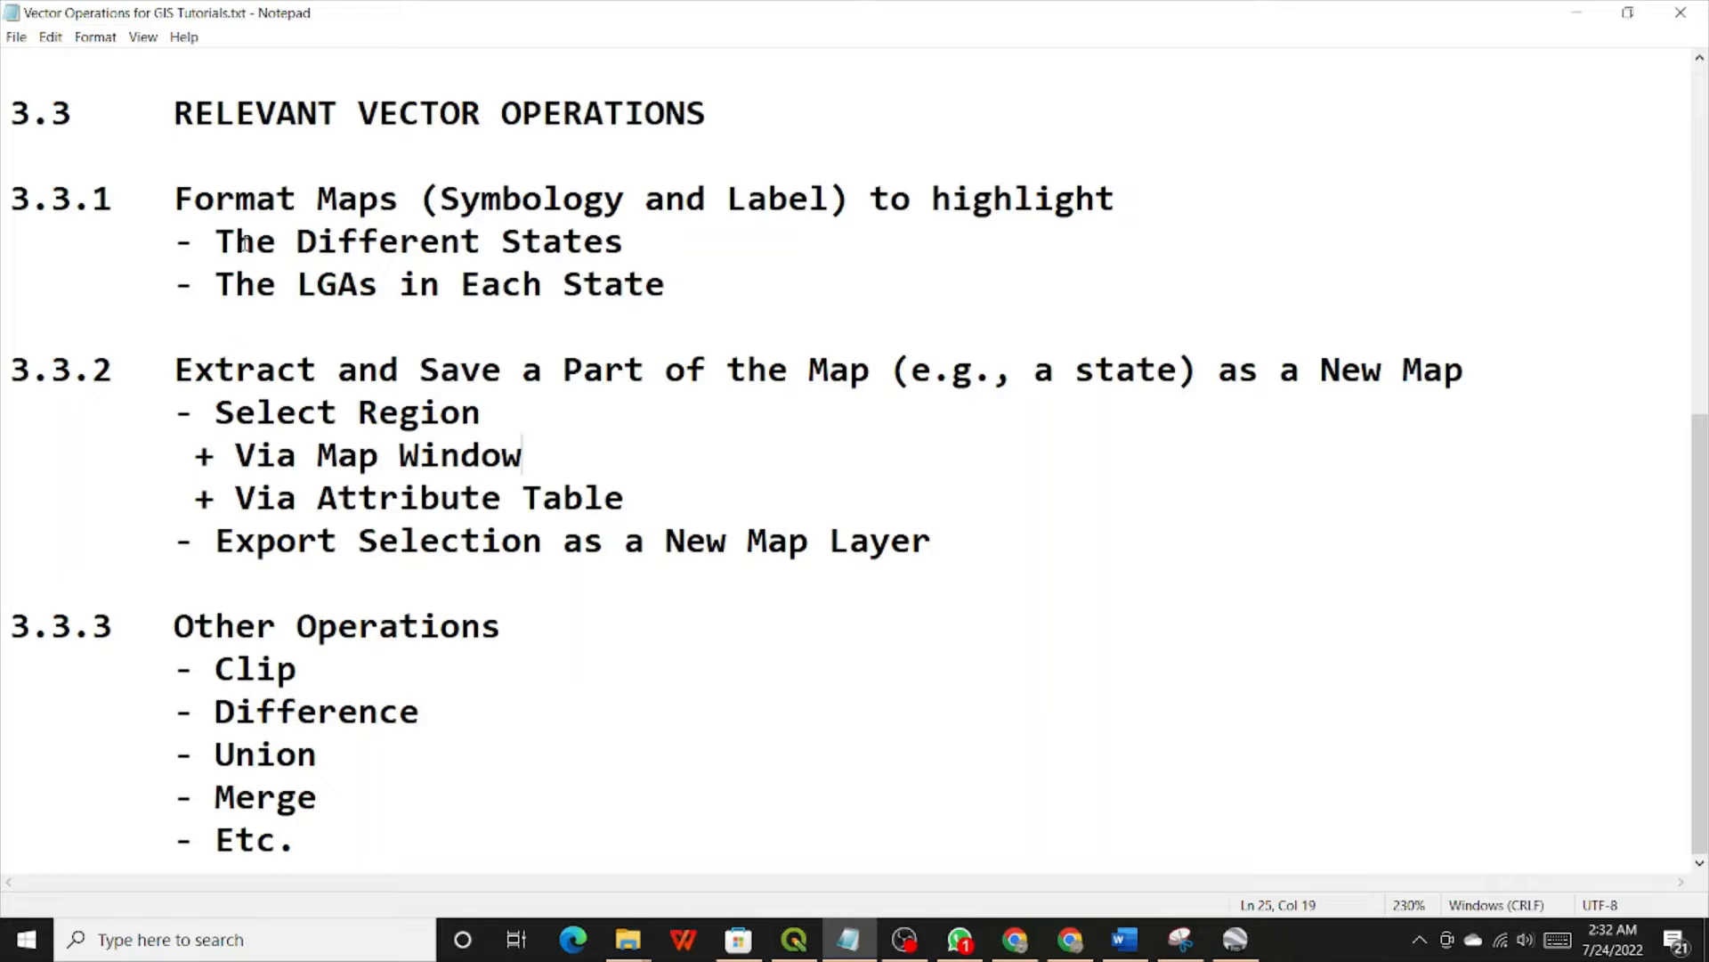
pyautogui.moveTo(182, 239); pyautogui.dragTo(650, 247)
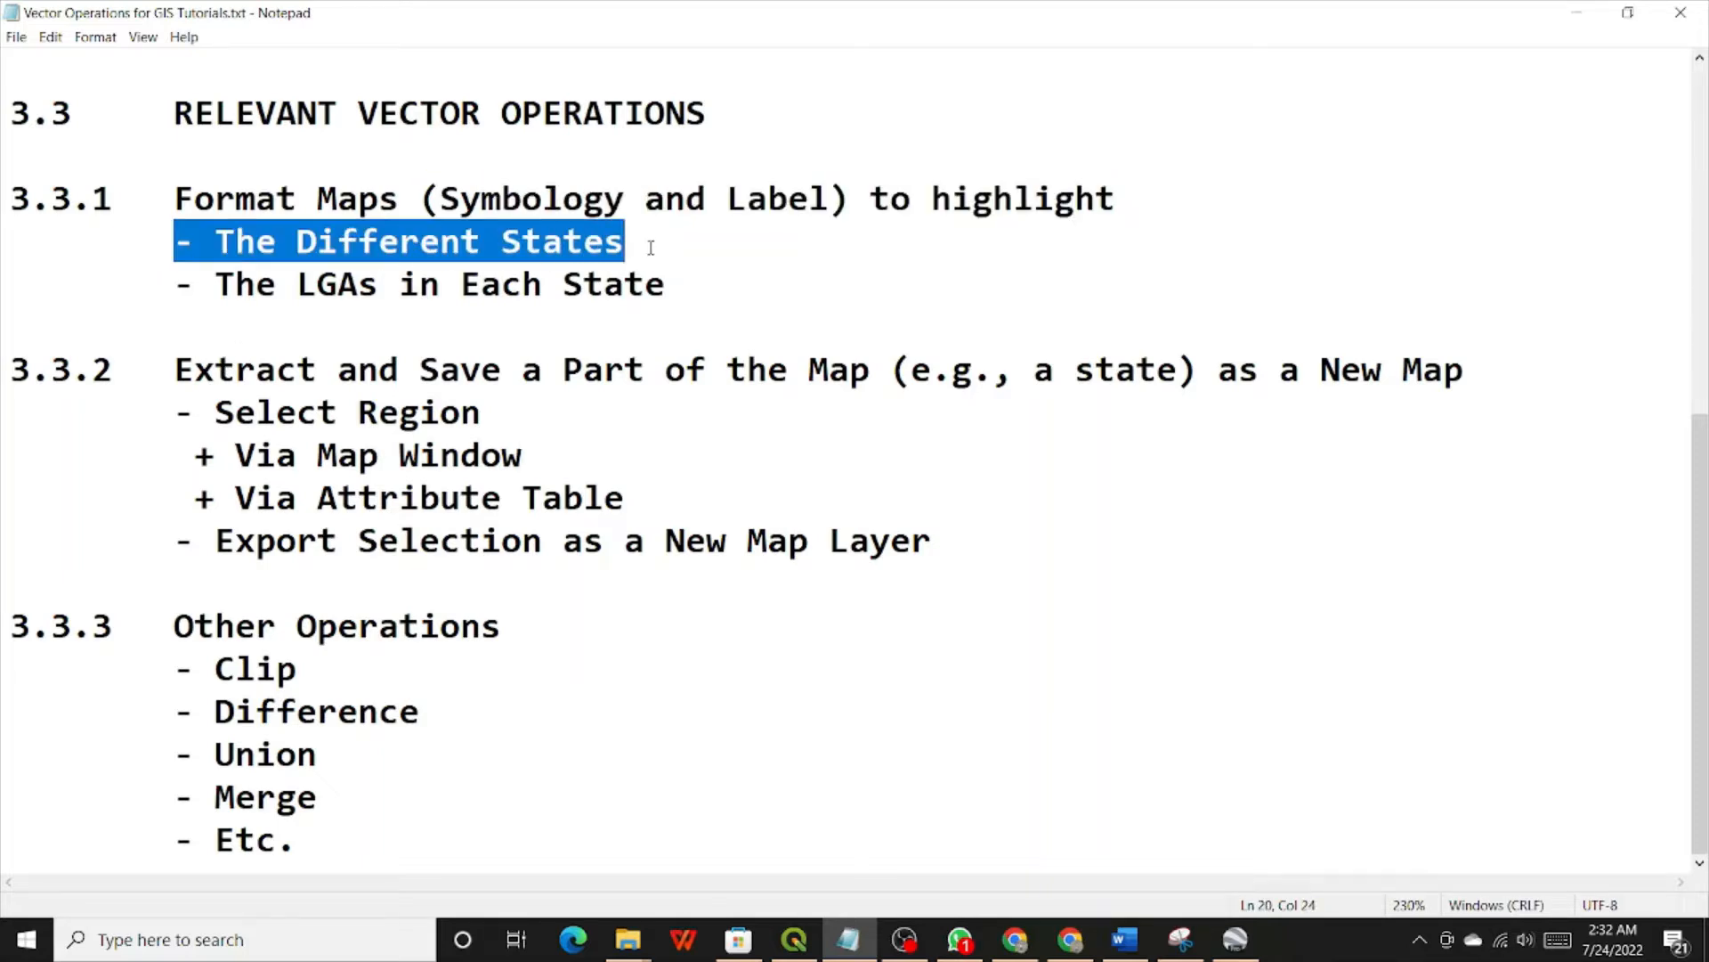
pyautogui.moveTo(140, 283); pyautogui.dragTo(703, 317)
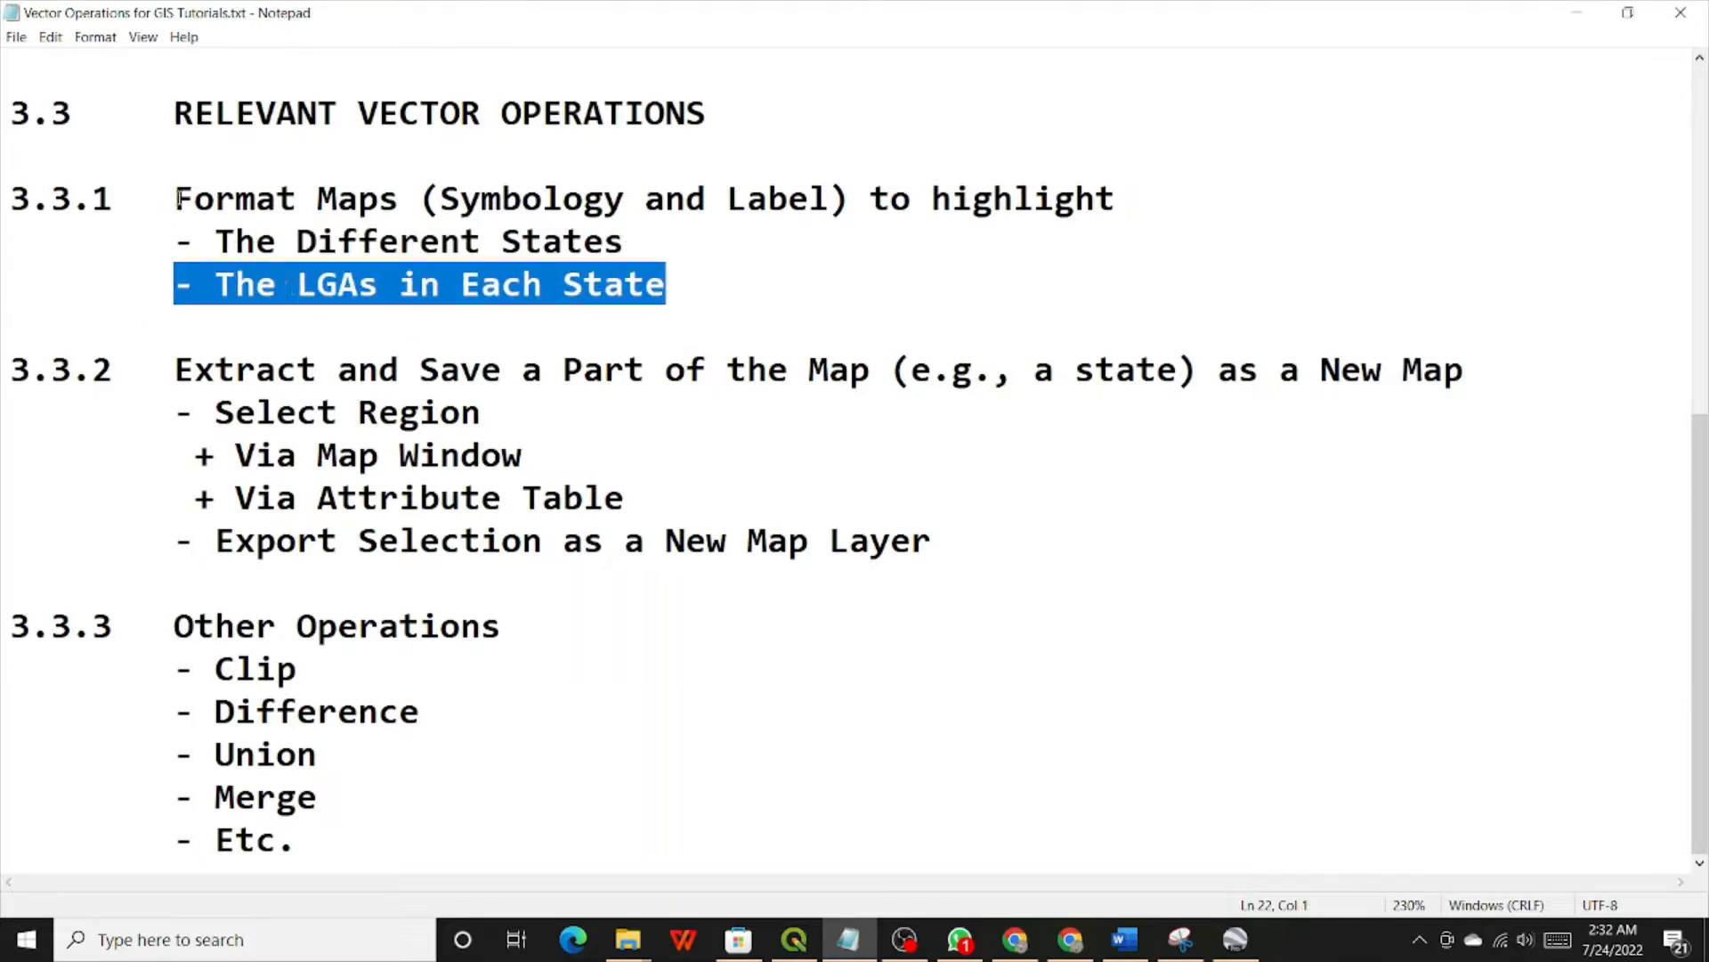
pyautogui.moveTo(175, 198); pyautogui.dragTo(694, 288)
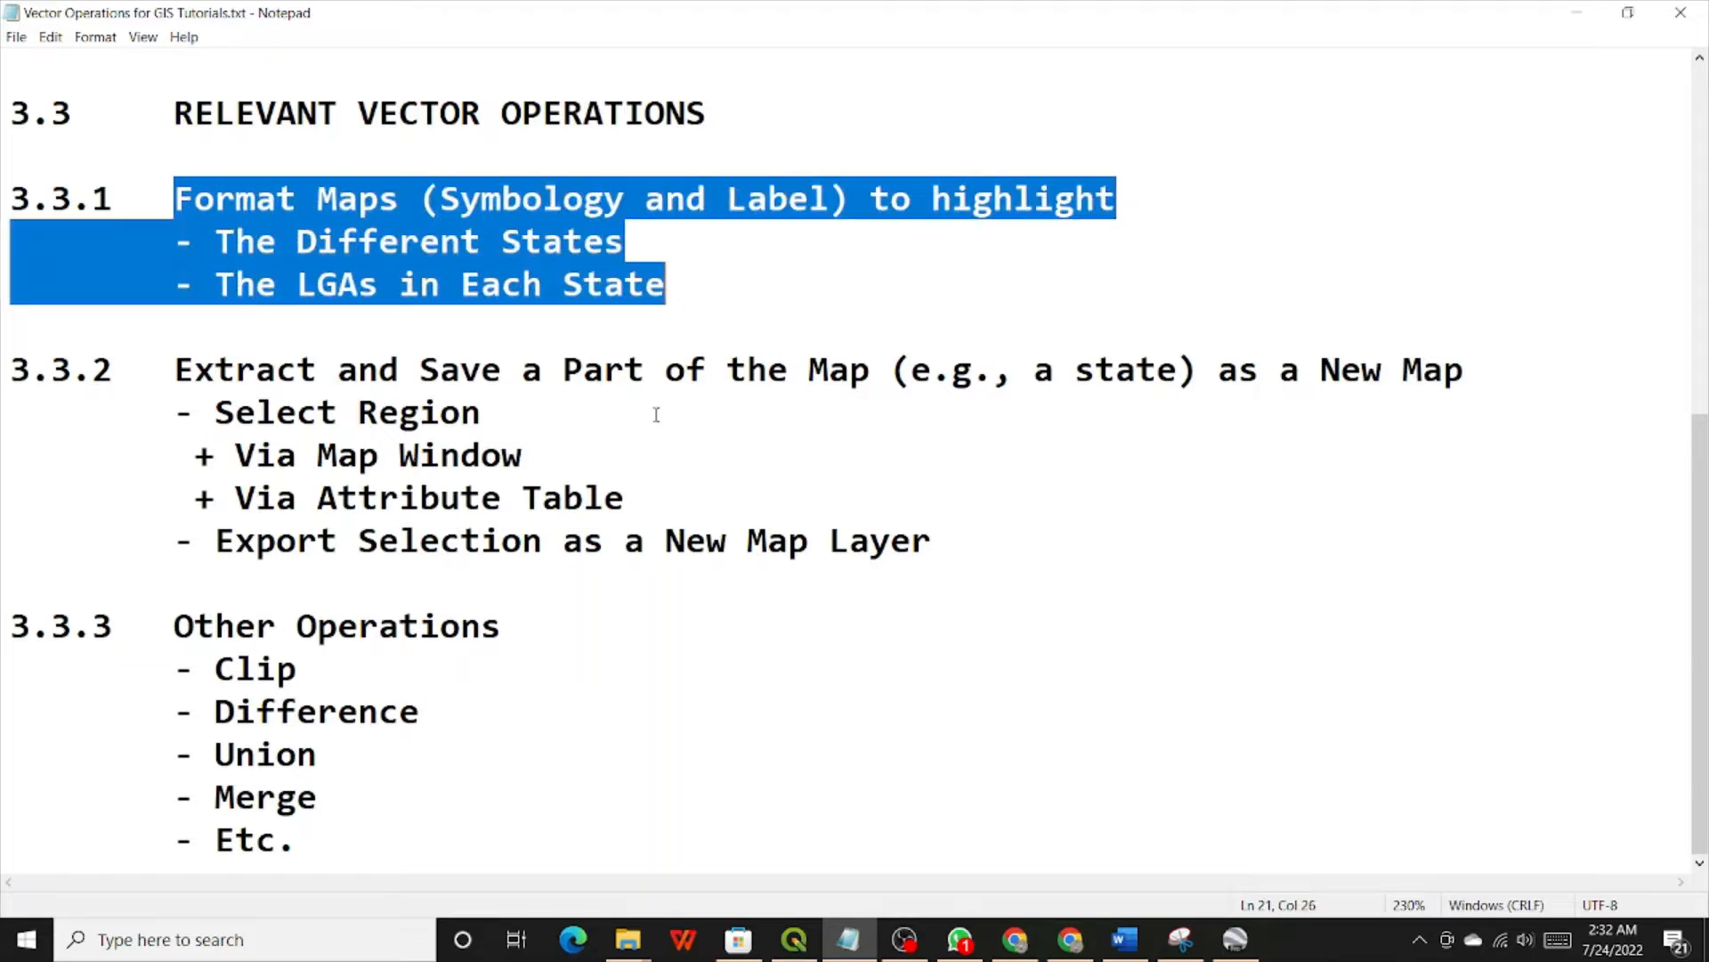
pyautogui.click(182, 406)
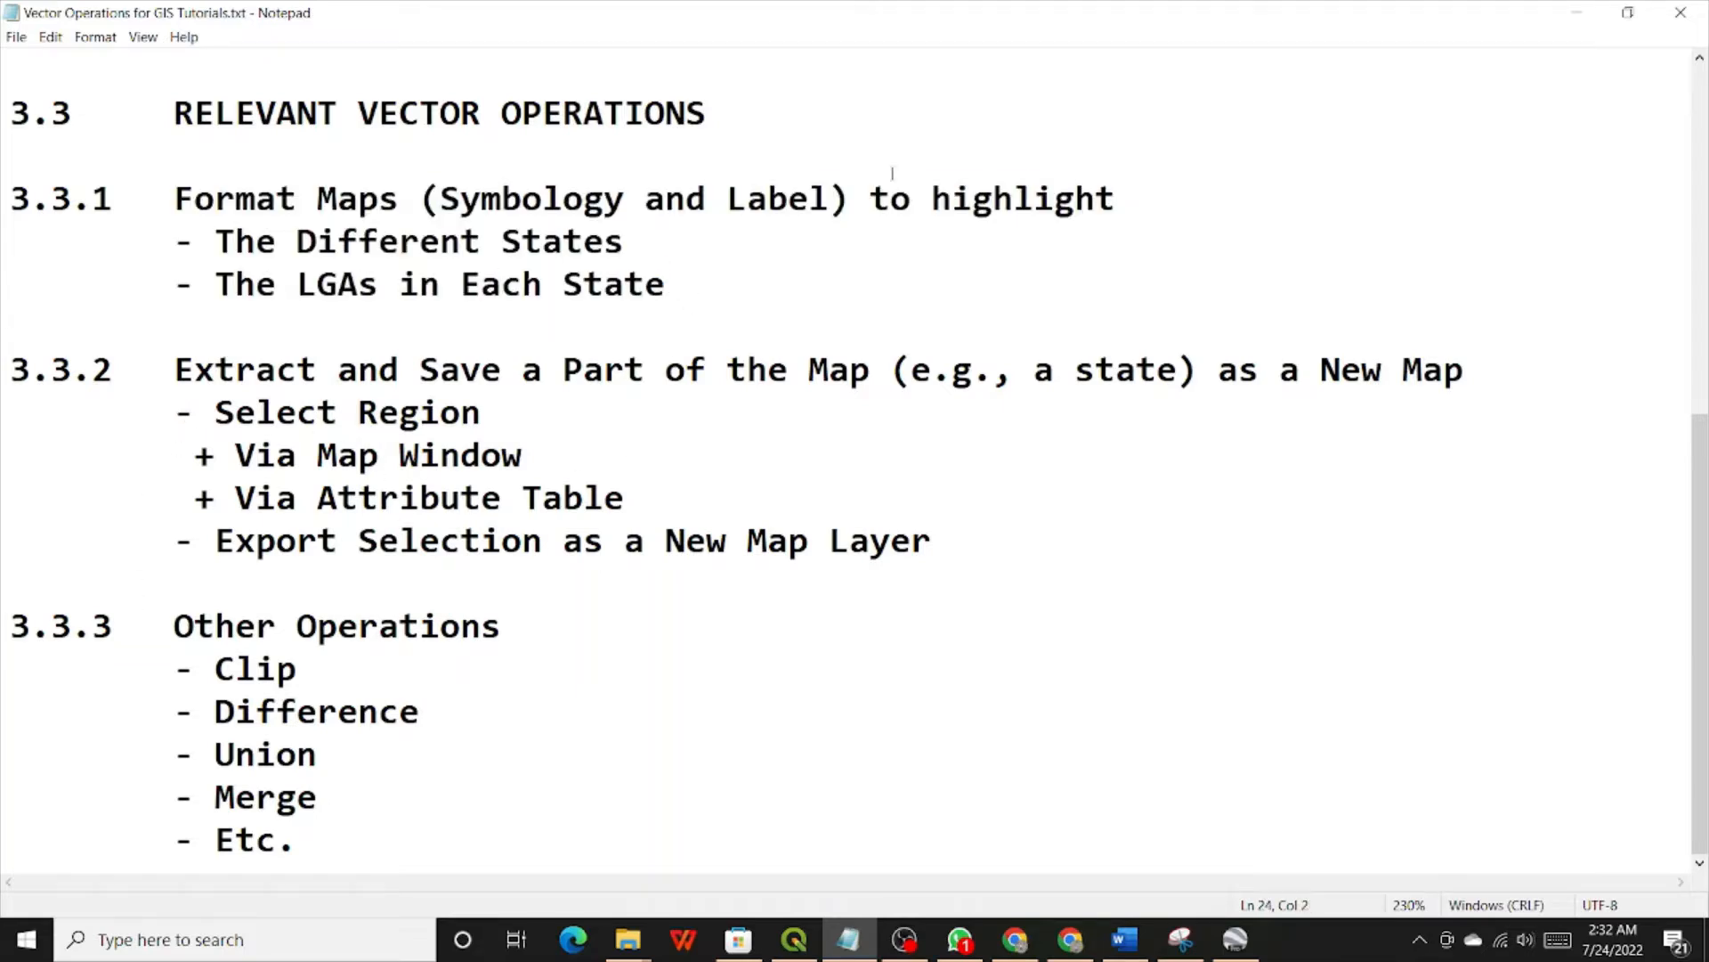
pyautogui.click(1576, 11)
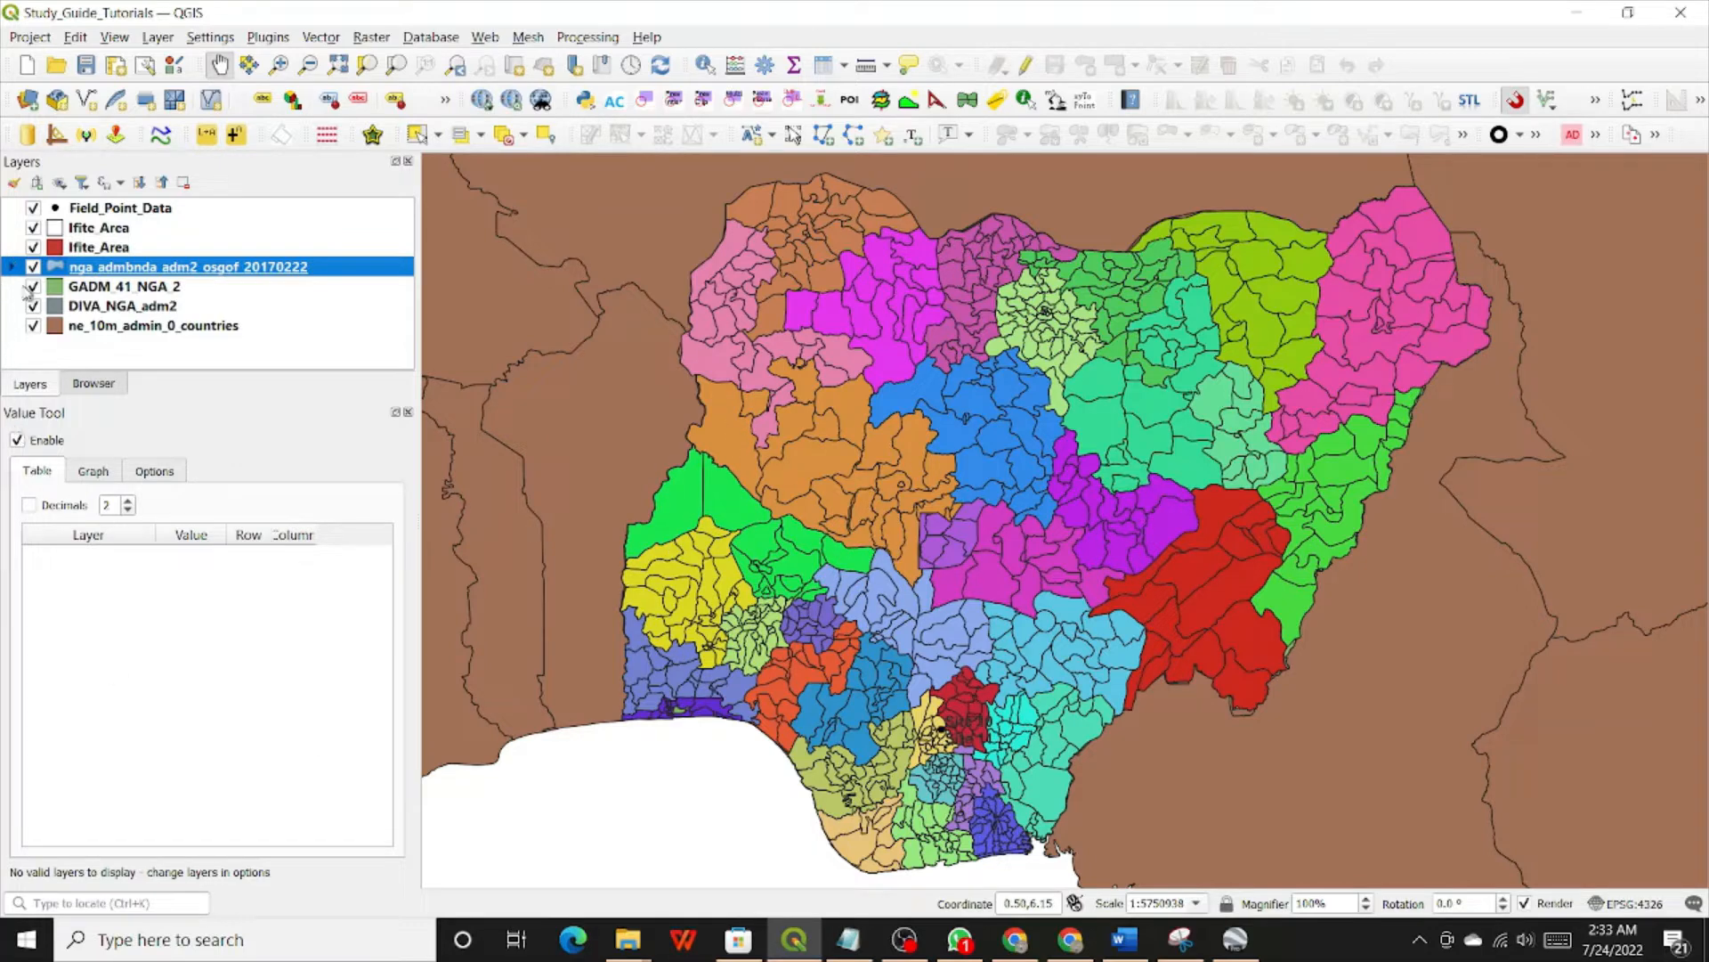
# Step: Expand the legend of the nga_admbnda_adm2_osgof_20170222 layer and skim its state categories from Abia to Zamfara
pyautogui.click(144, 363)
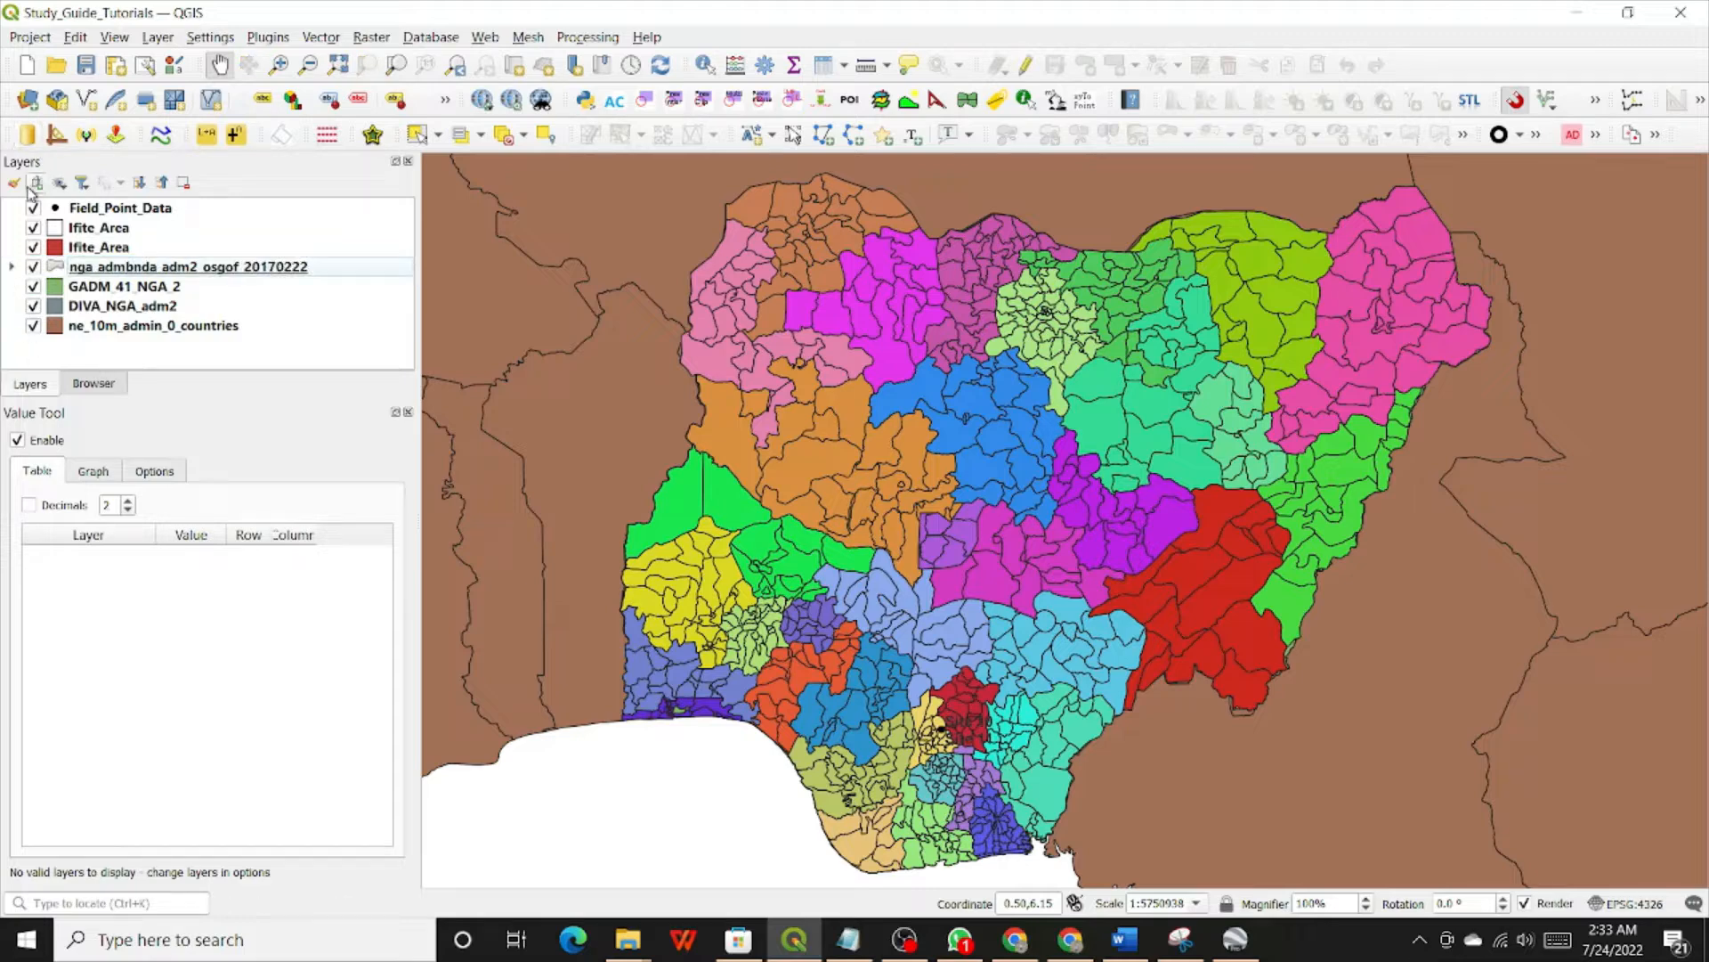
pyautogui.click(13, 267)
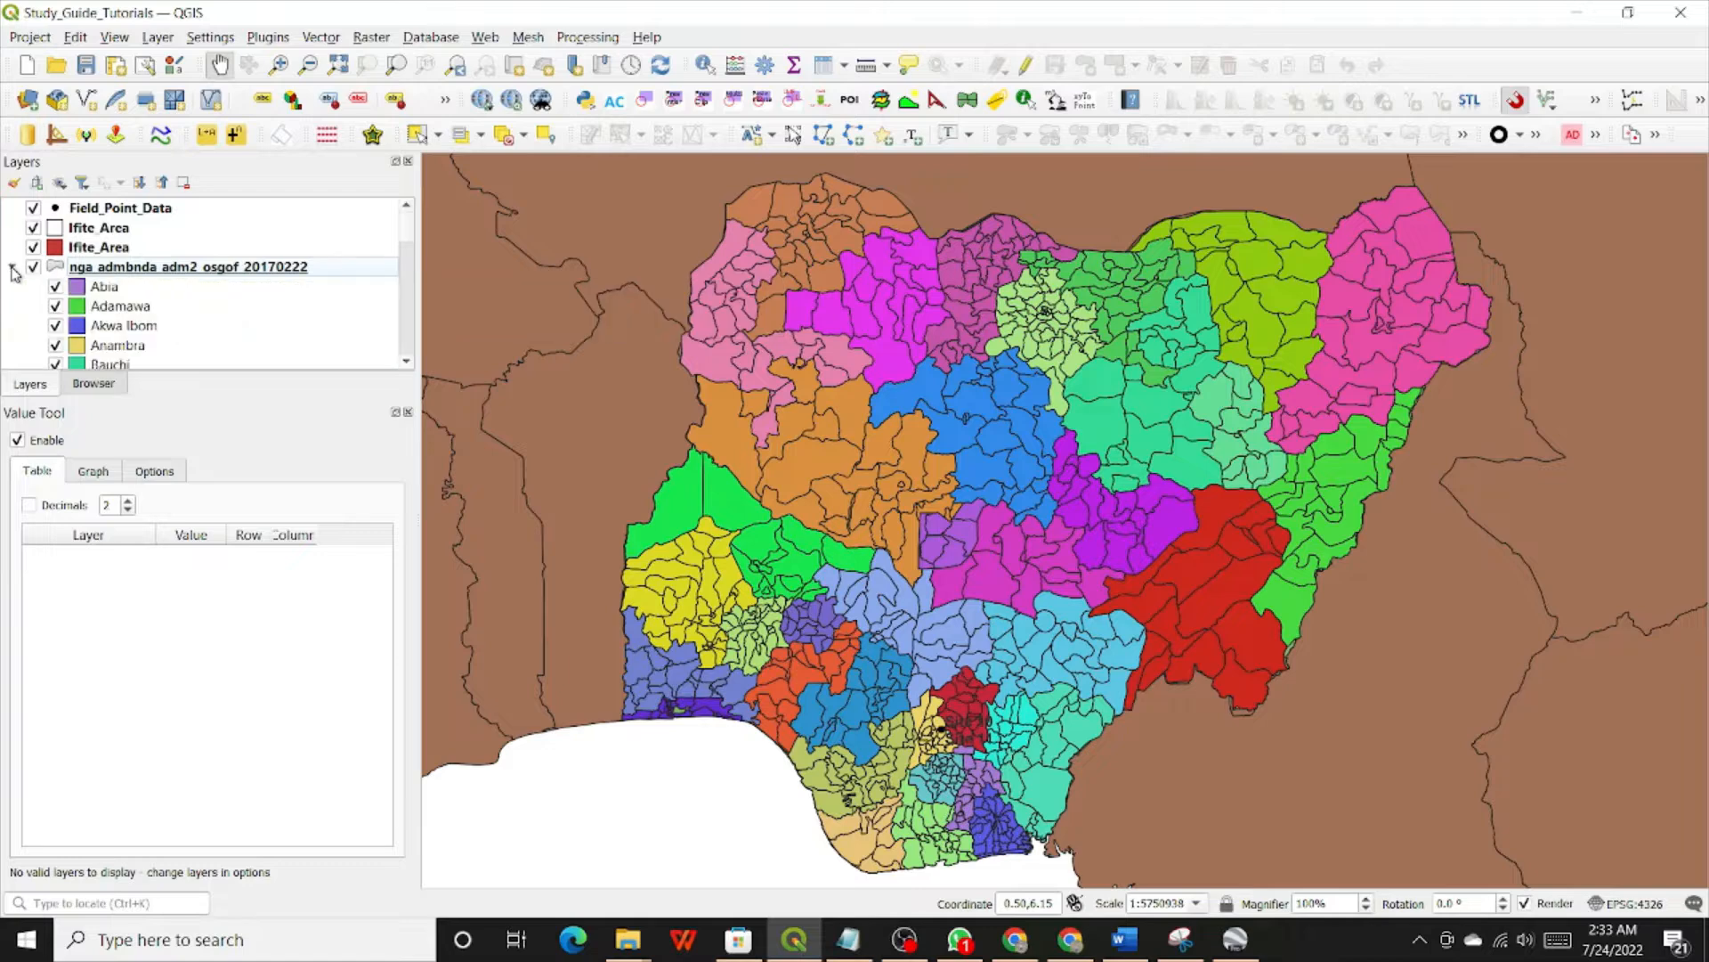
pyautogui.scroll(-10, 102, 306)
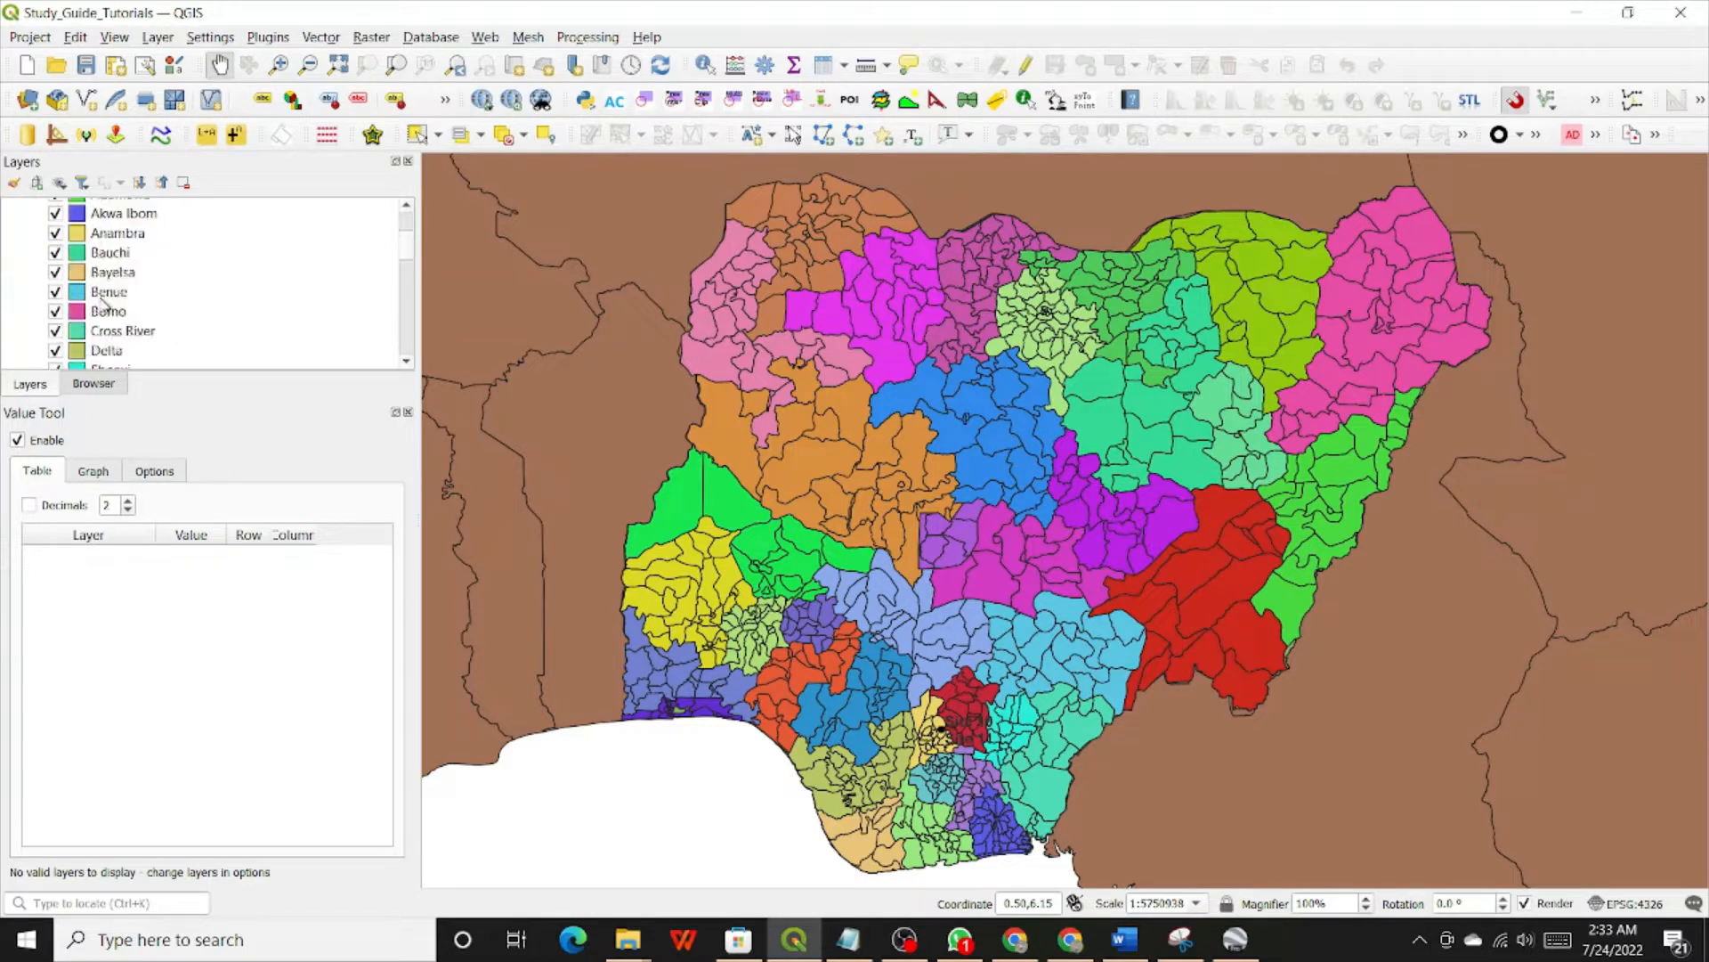
pyautogui.scroll(-5, 102, 305)
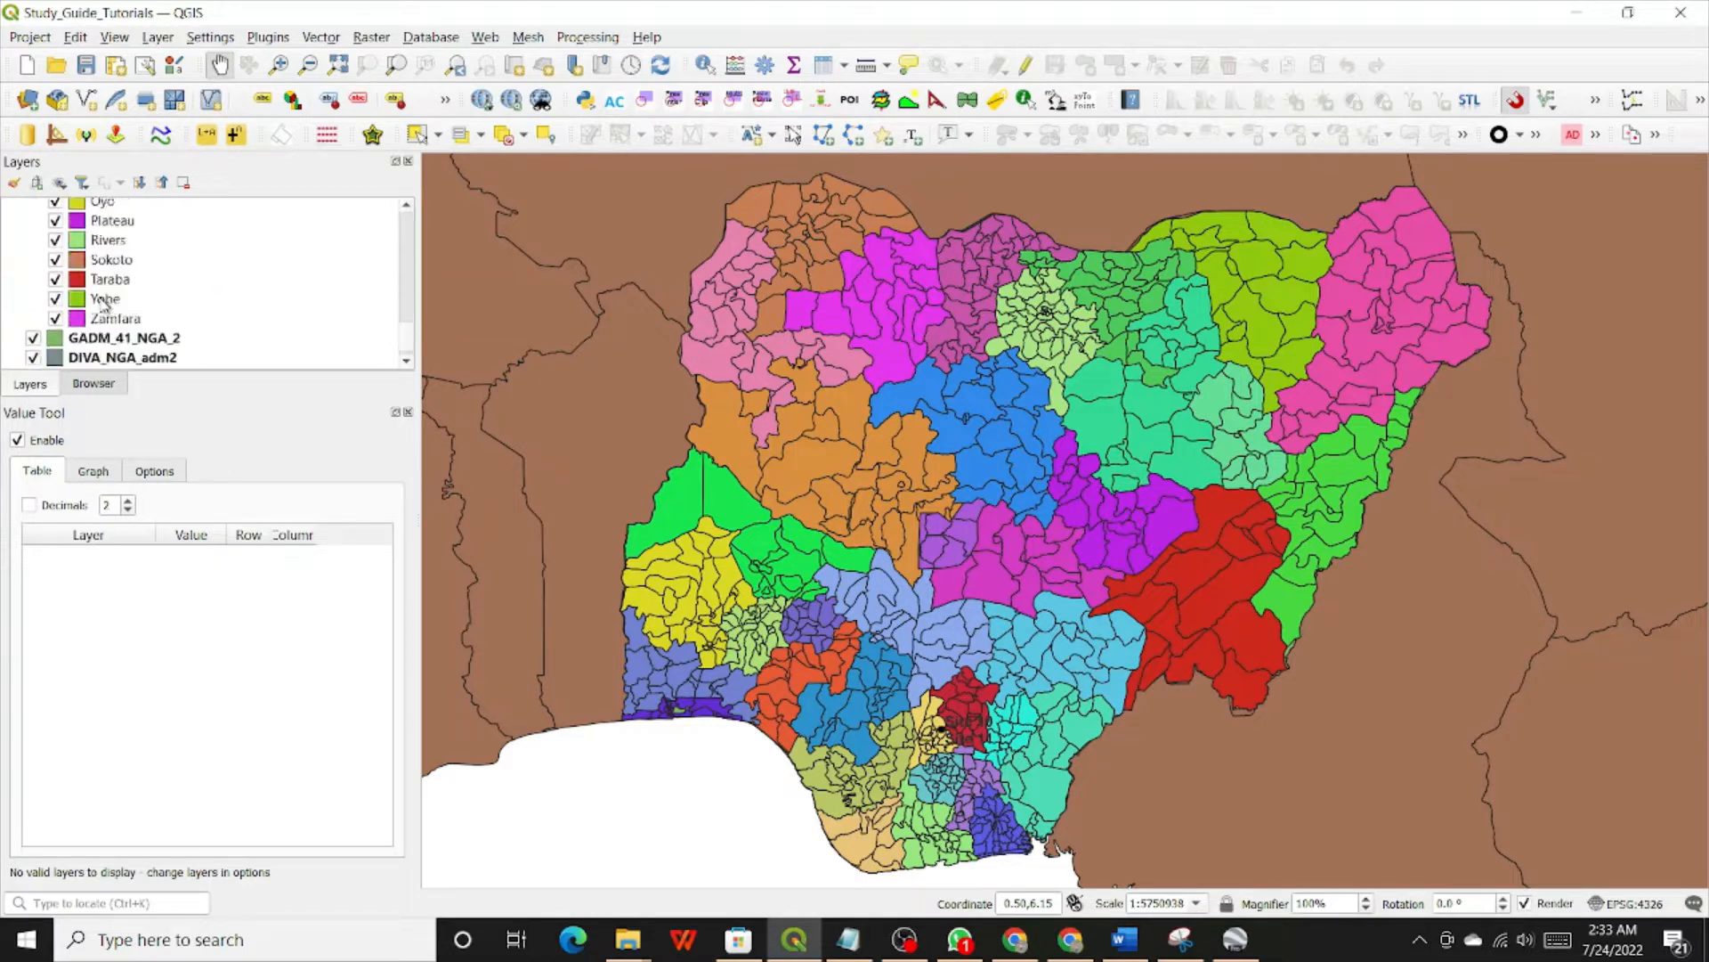
pyautogui.scroll(8, 103, 305)
pyautogui.scroll(6, 103, 305)
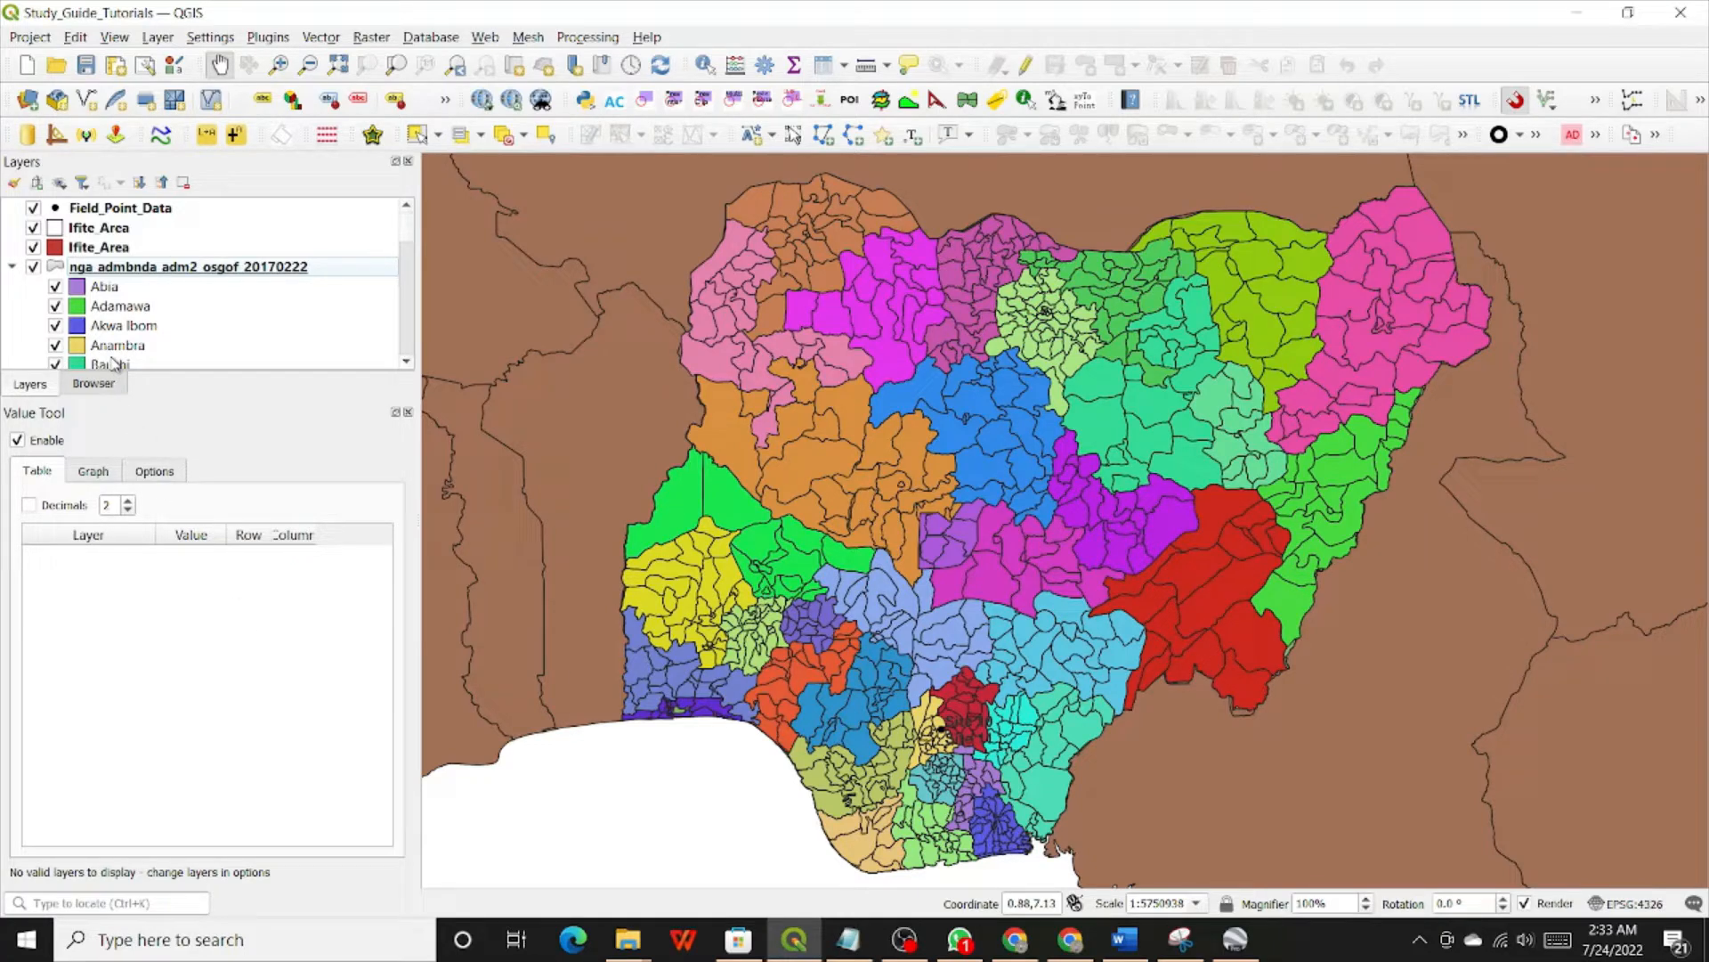
# Step: Compare the legend color of each state category with the matching region on the map
pyautogui.scroll(-3, 114, 361)
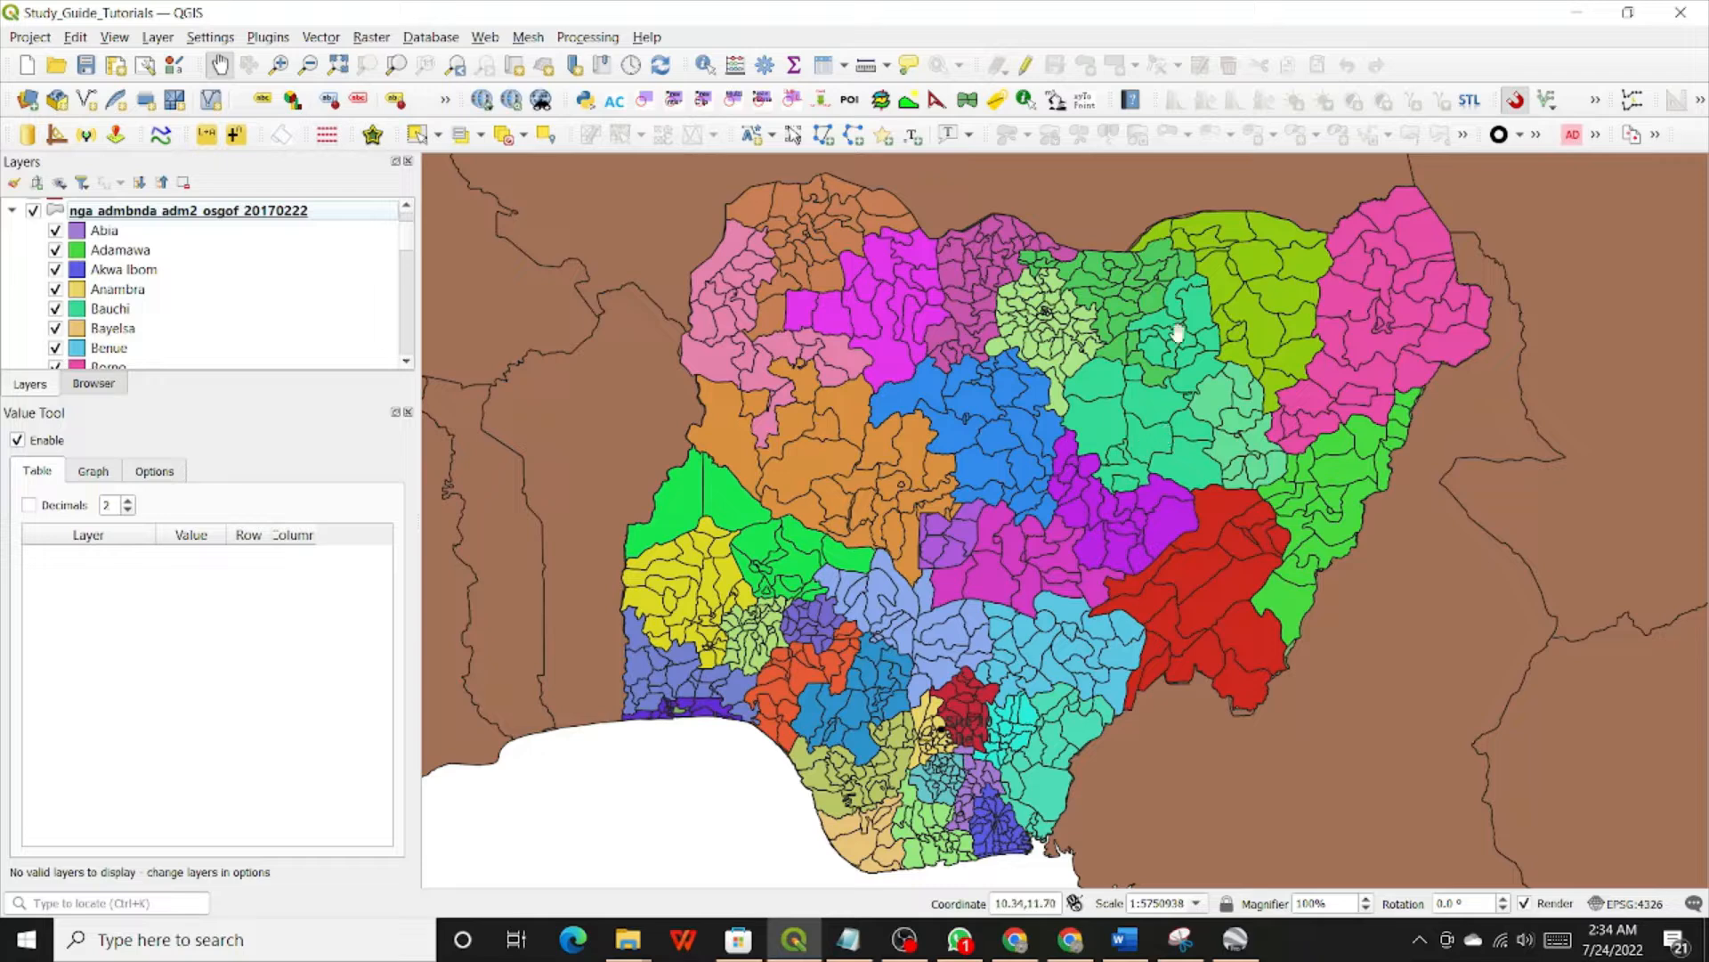
pyautogui.scroll(-1, 114, 256)
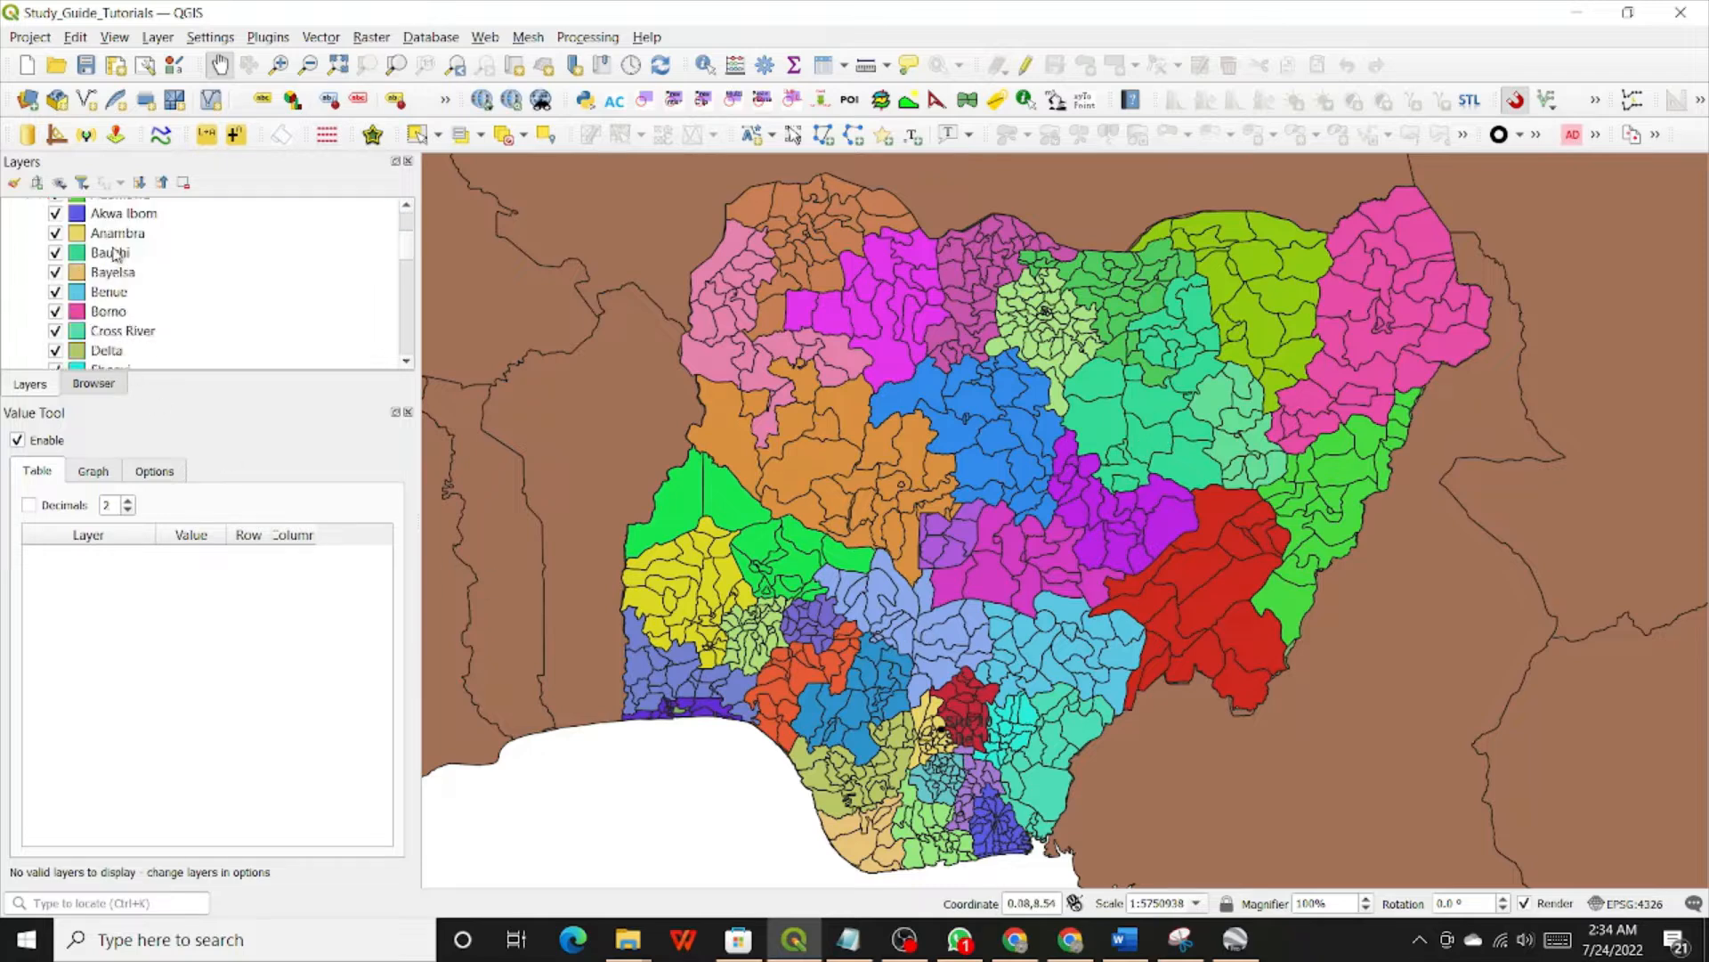
pyautogui.scroll(-2, 114, 256)
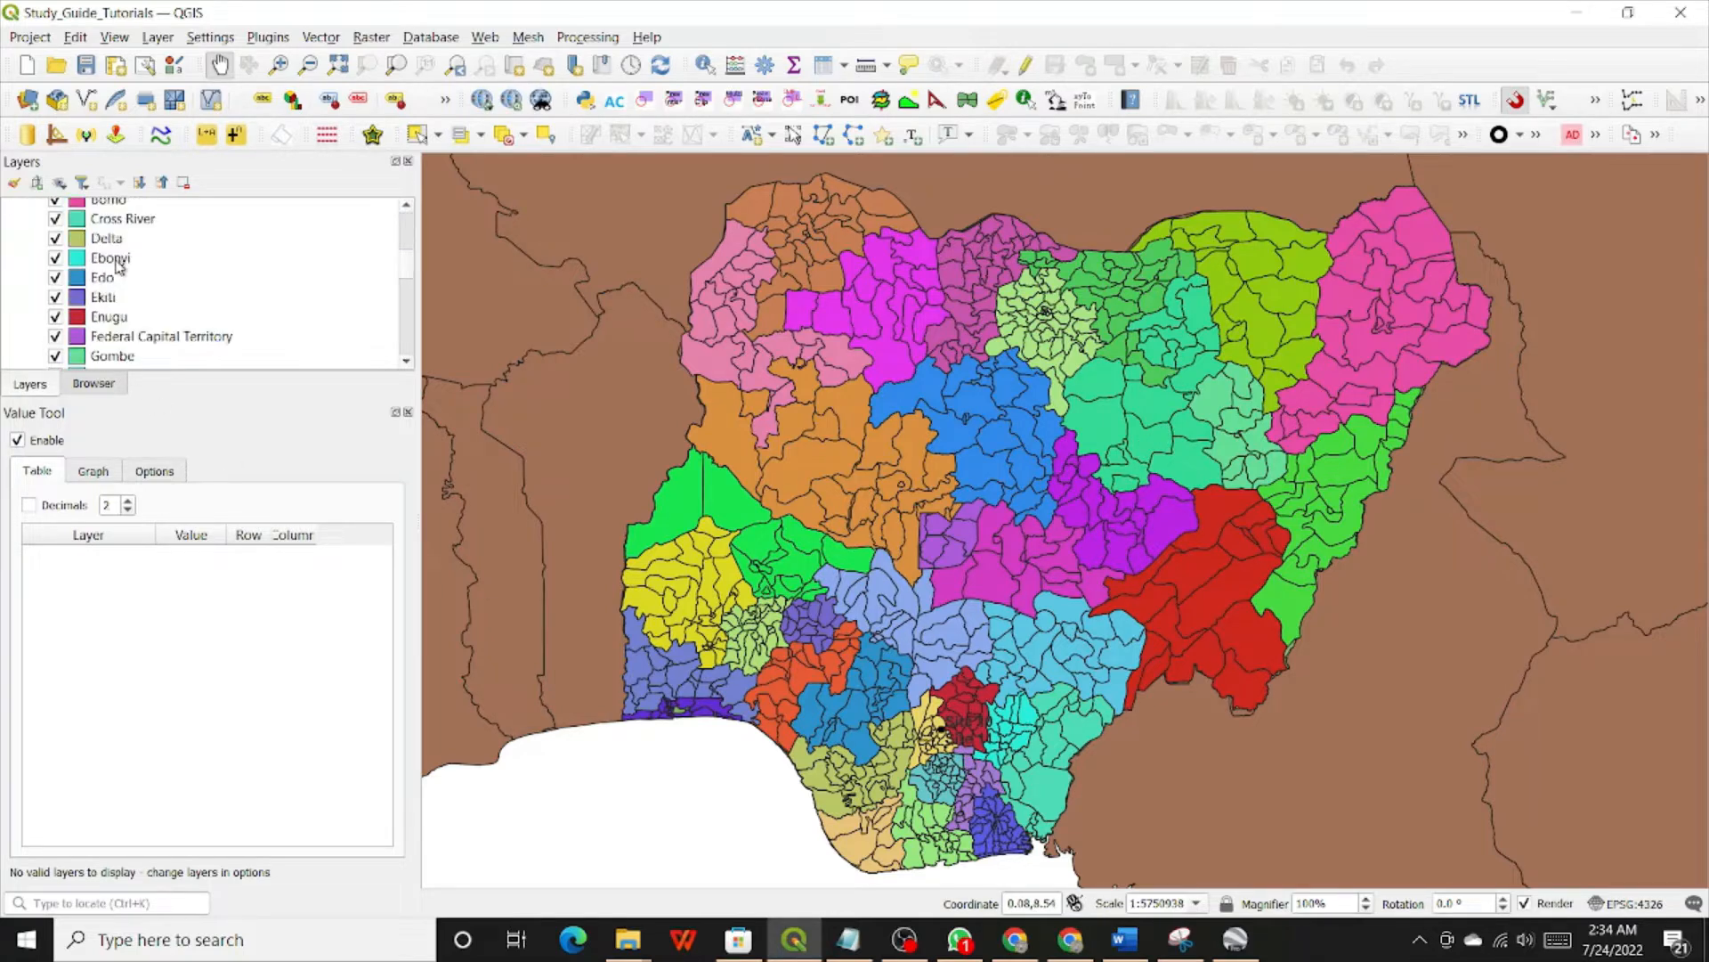
pyautogui.scroll(-1, 116, 266)
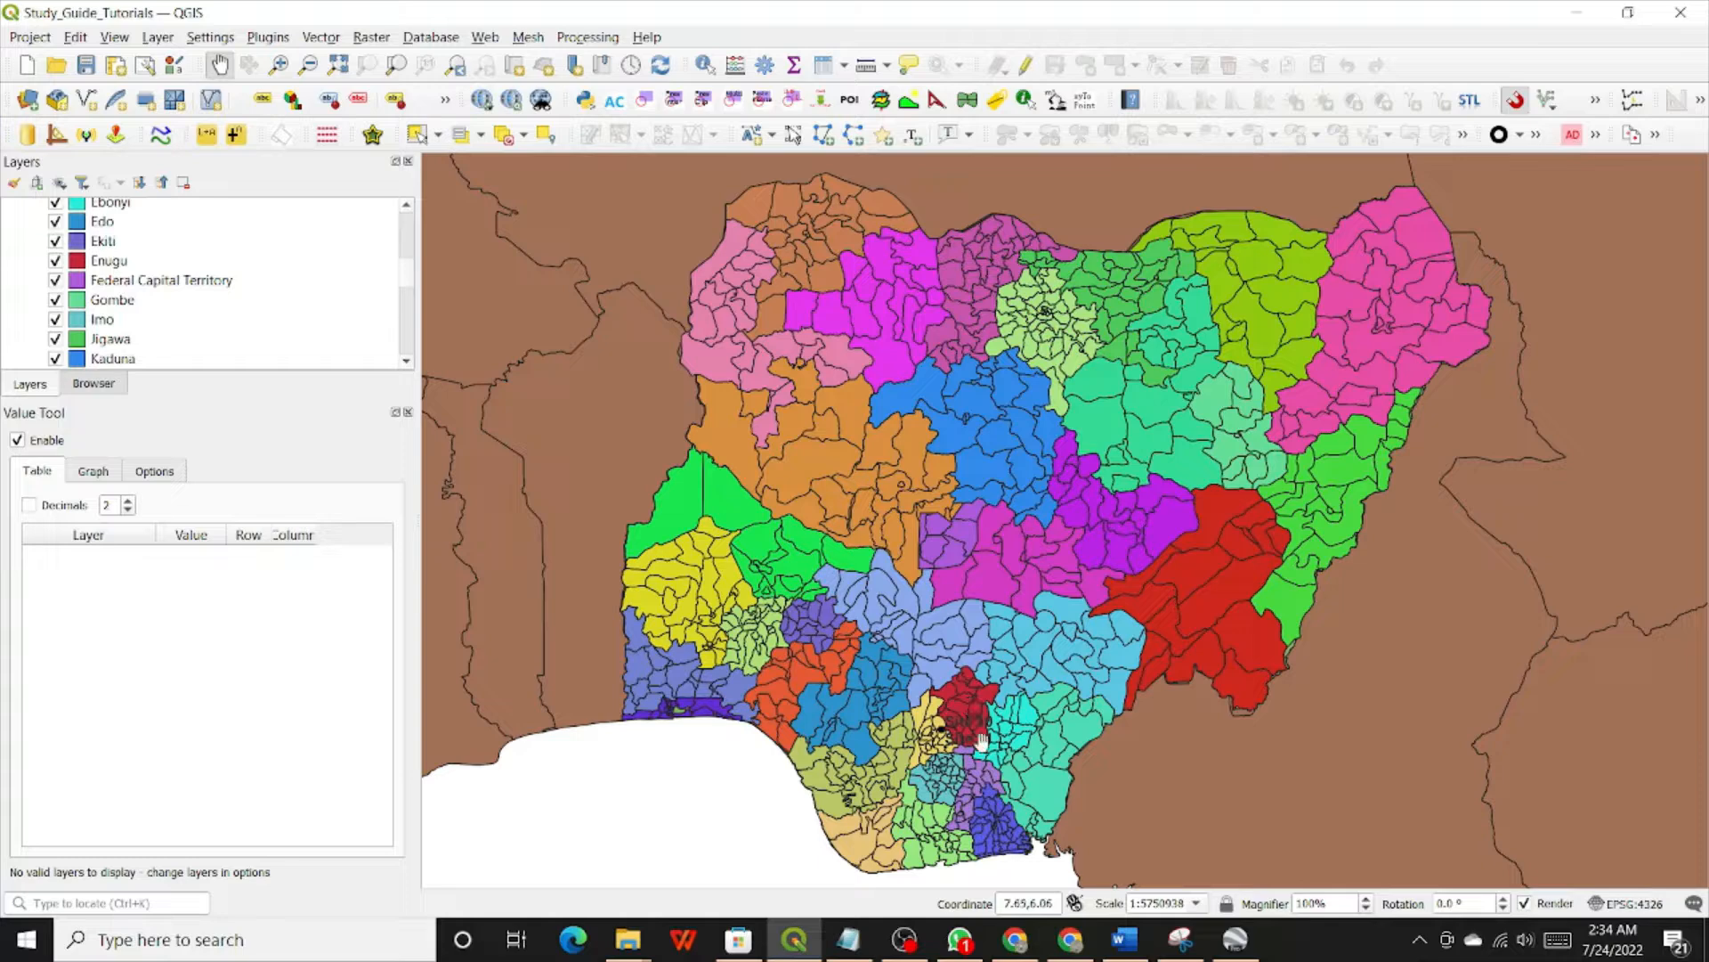
pyautogui.scroll(-4, 134, 305)
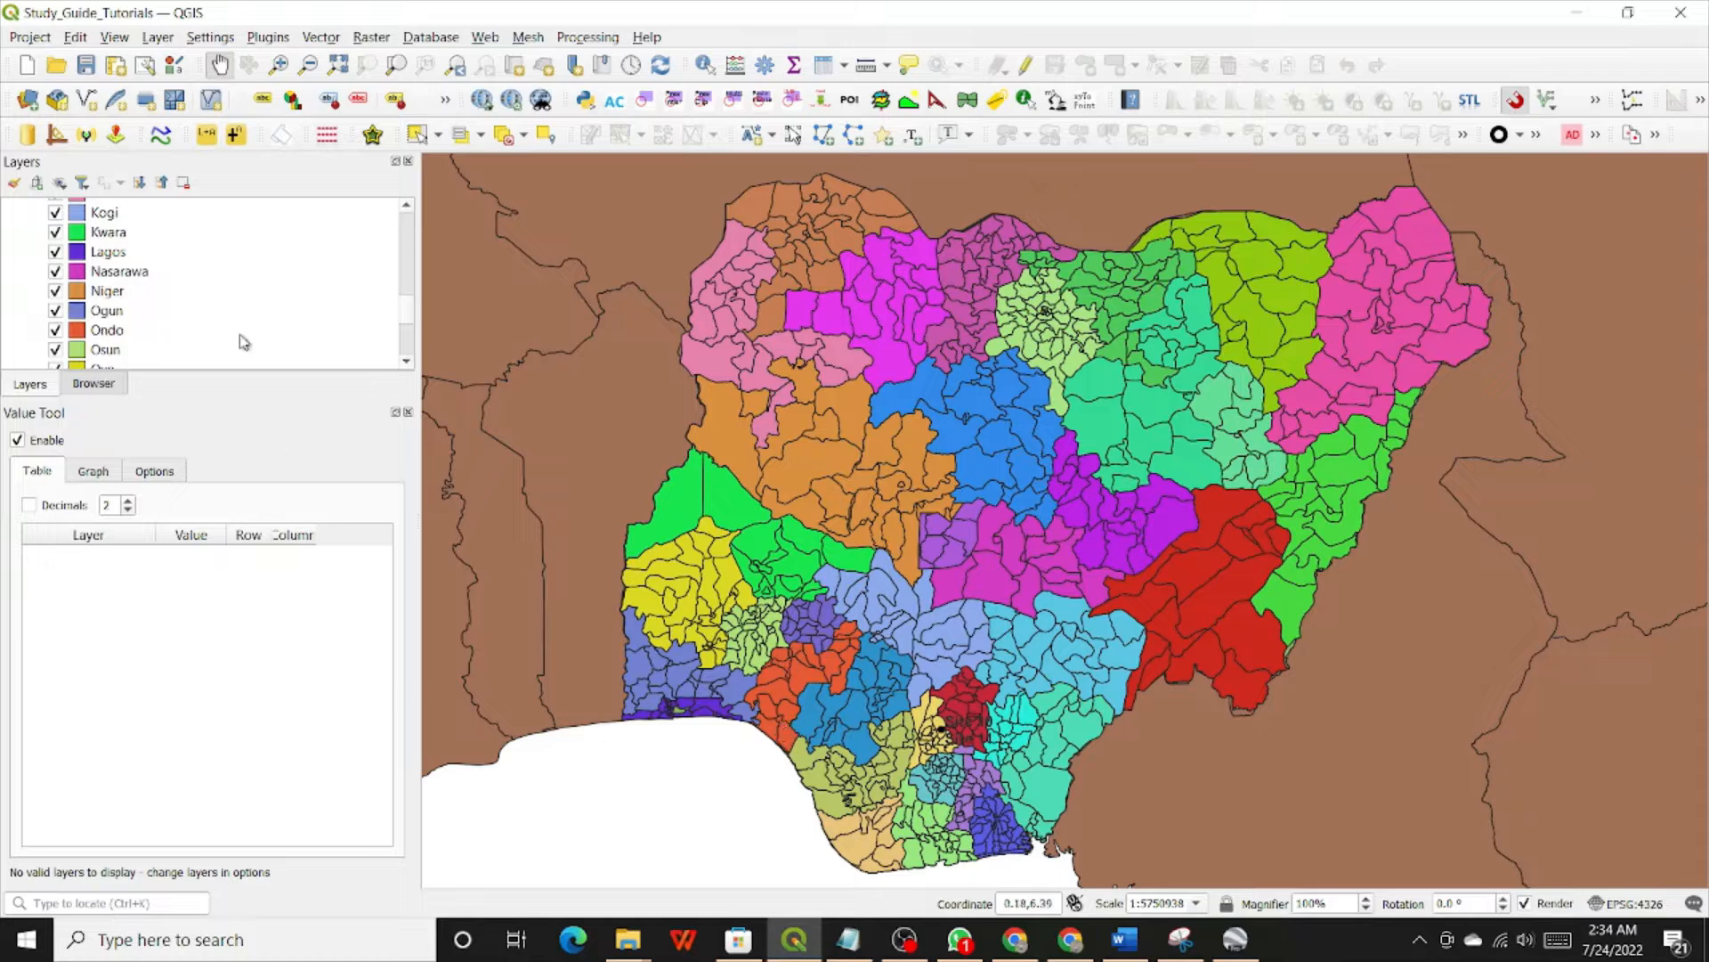
pyautogui.scroll(-3, 224, 343)
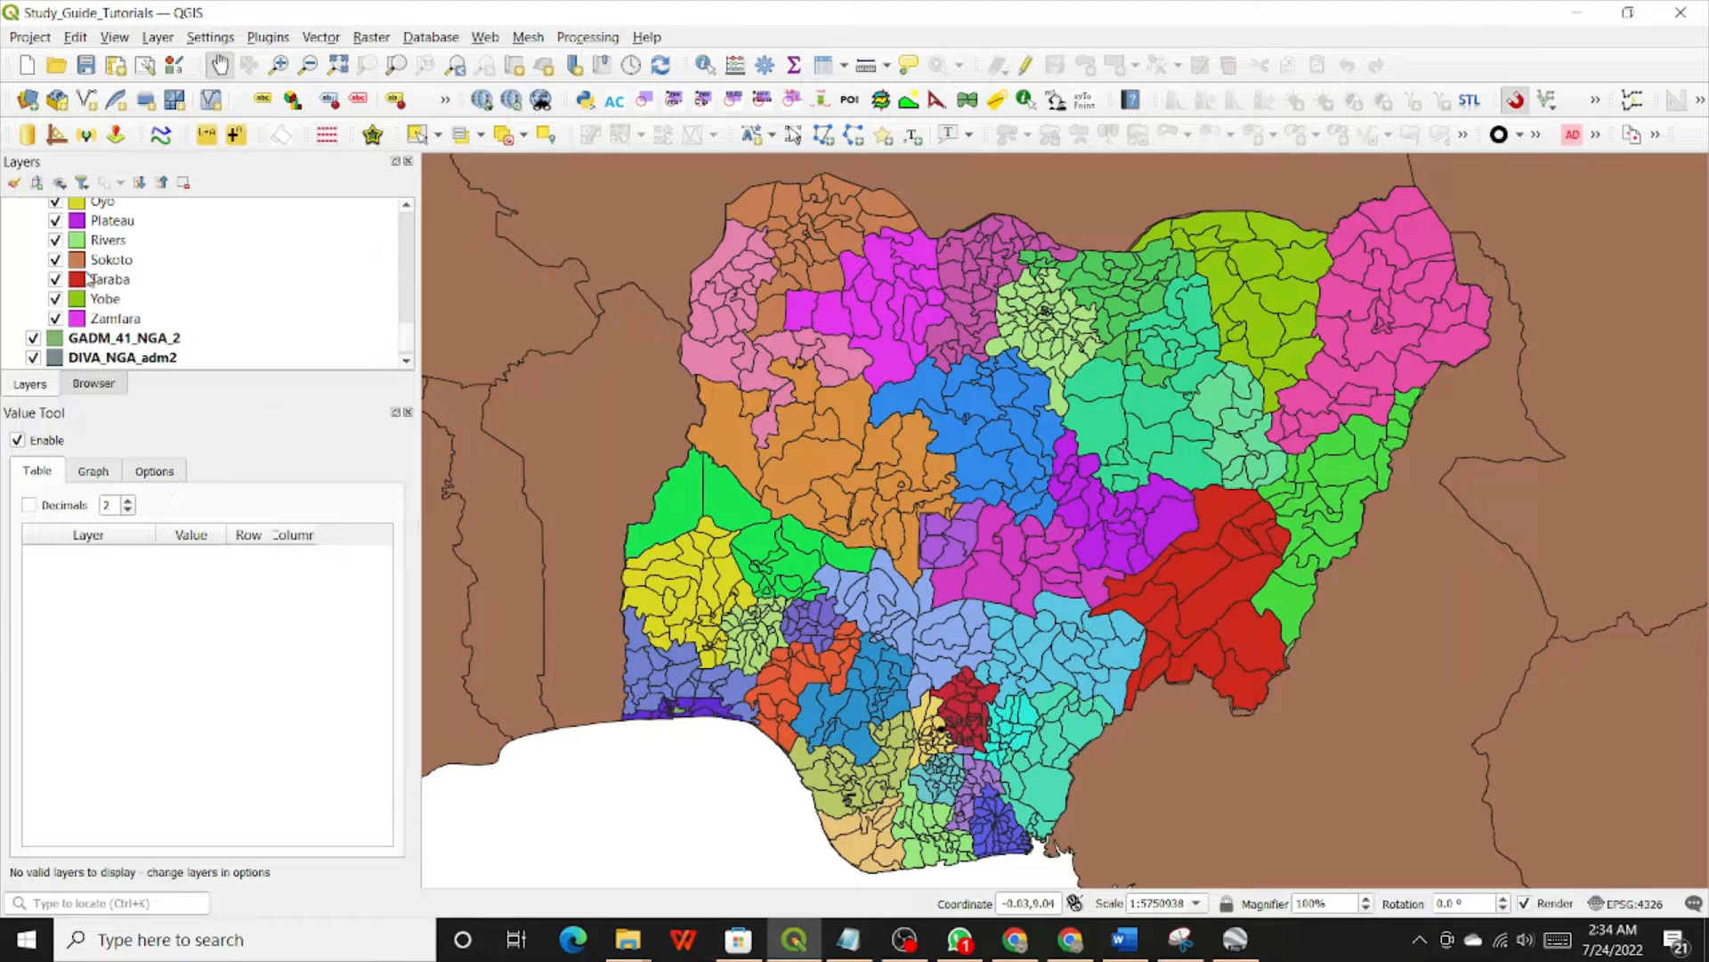
pyautogui.scroll(7, 122, 332)
pyautogui.scroll(5, 122, 332)
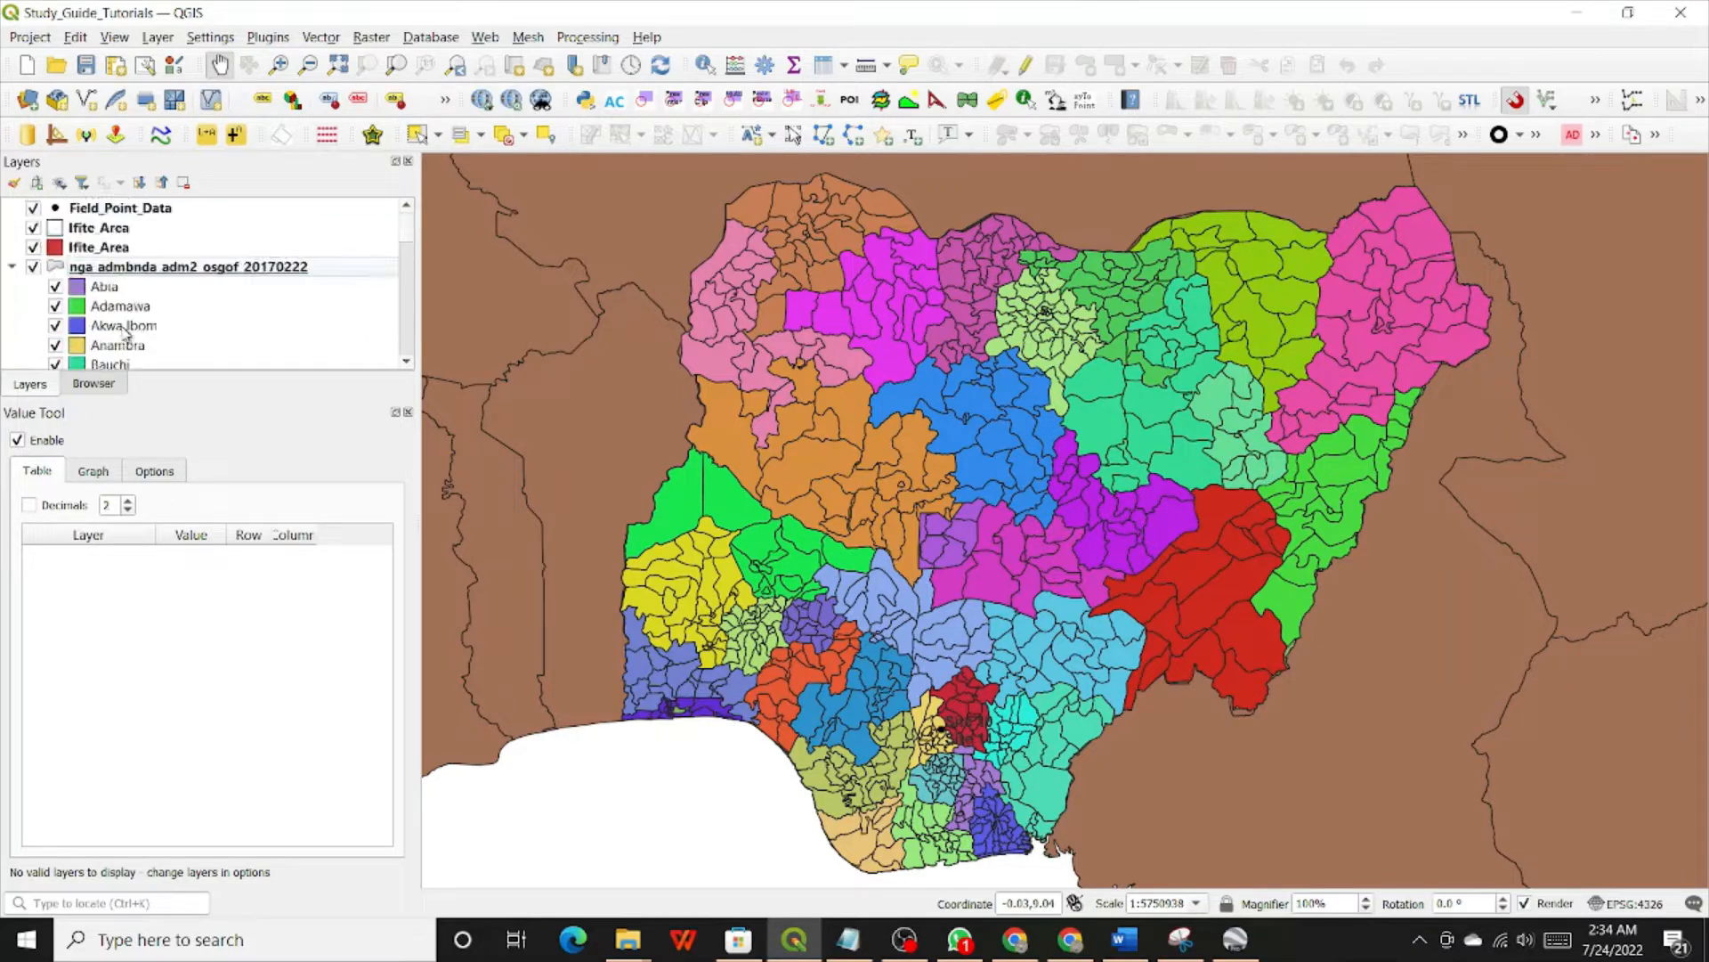
# Step: Open the boundary layer's attribute table and sort the records by admin1Name in ascending order
pyautogui.rightClick(122, 271)
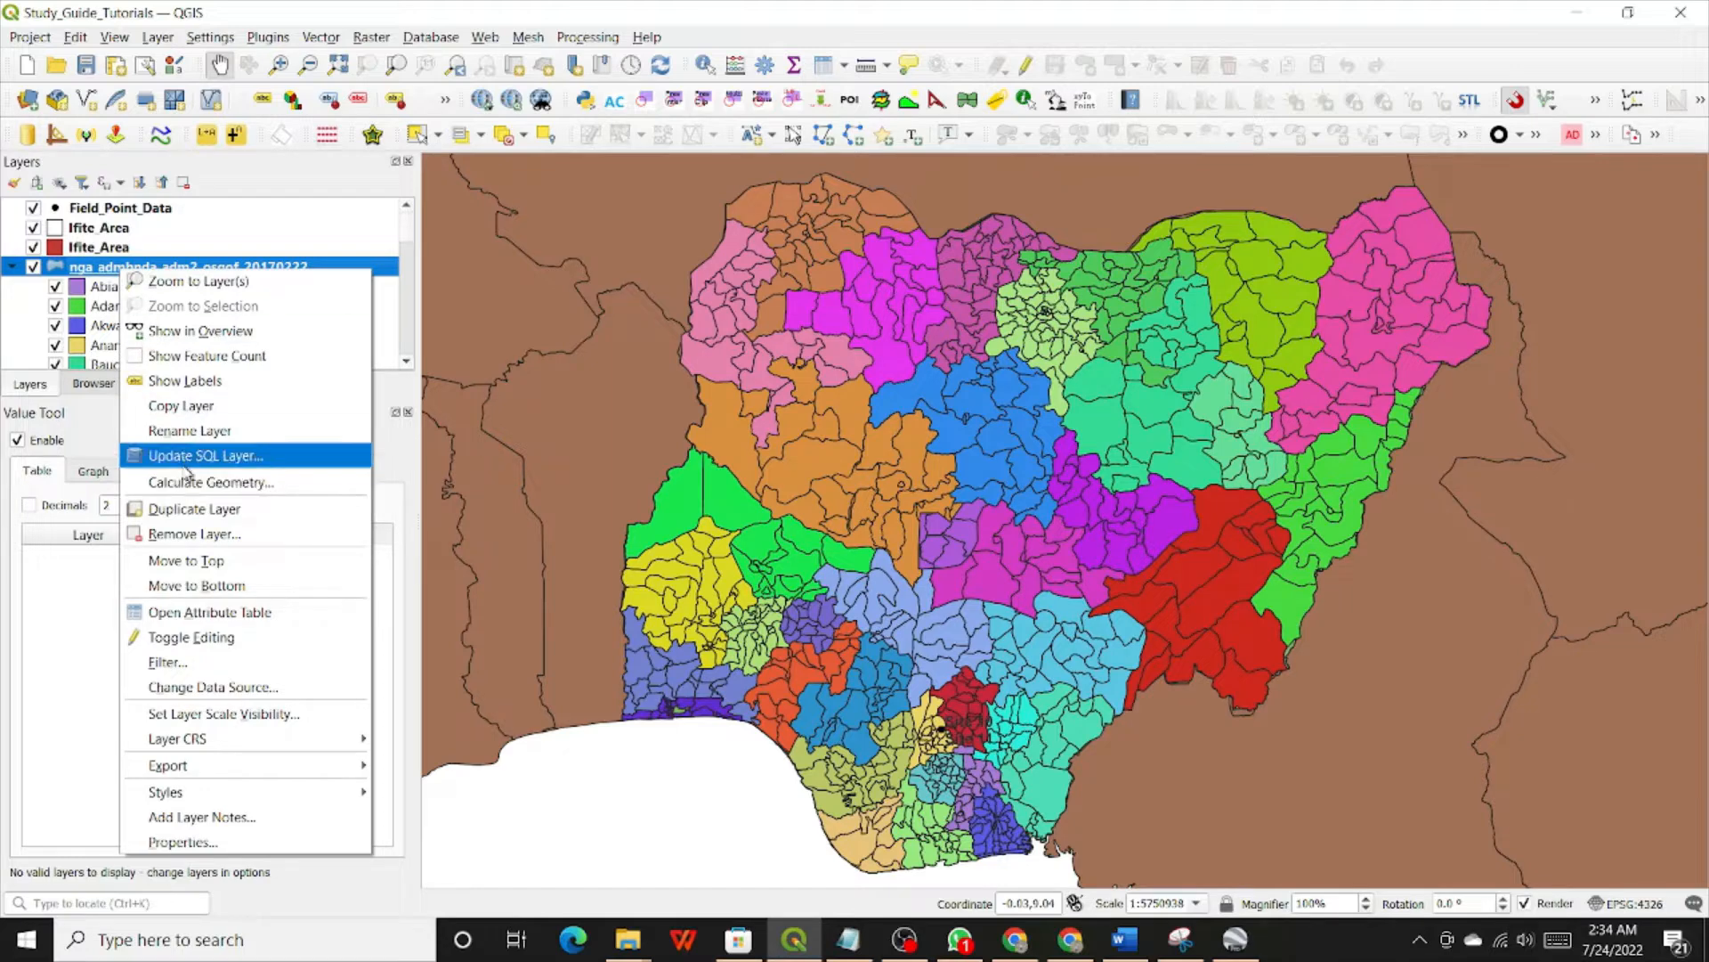
pyautogui.click(167, 615)
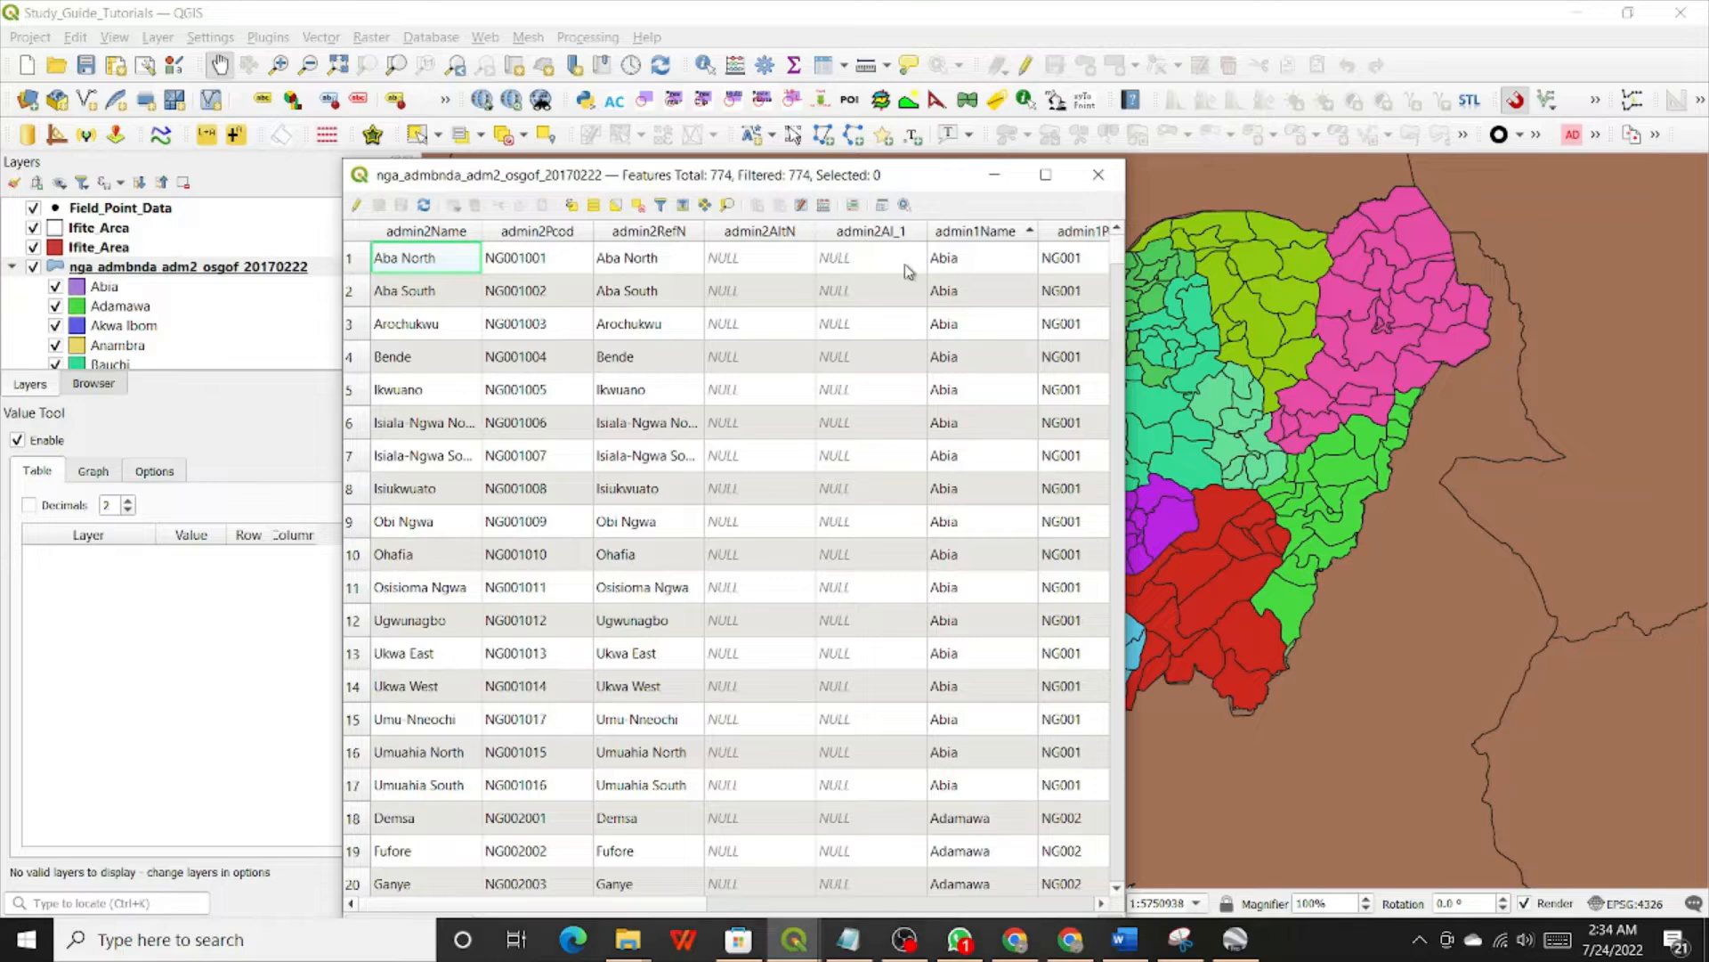
pyautogui.click(977, 233)
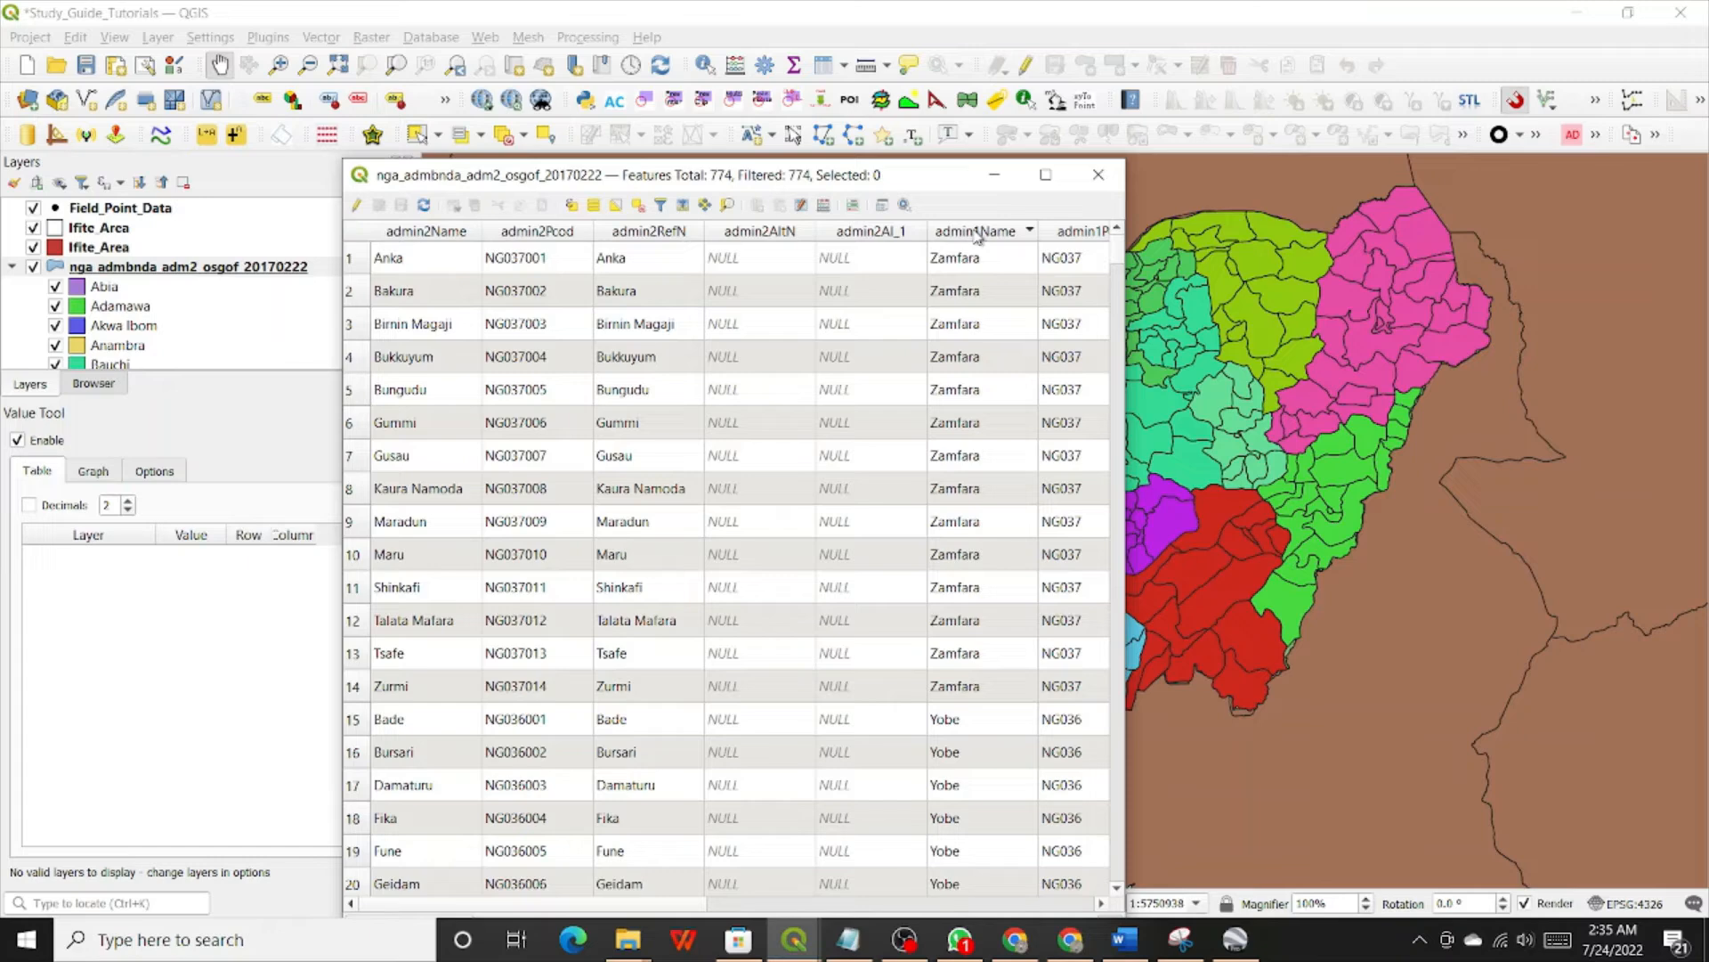
pyautogui.click(977, 234)
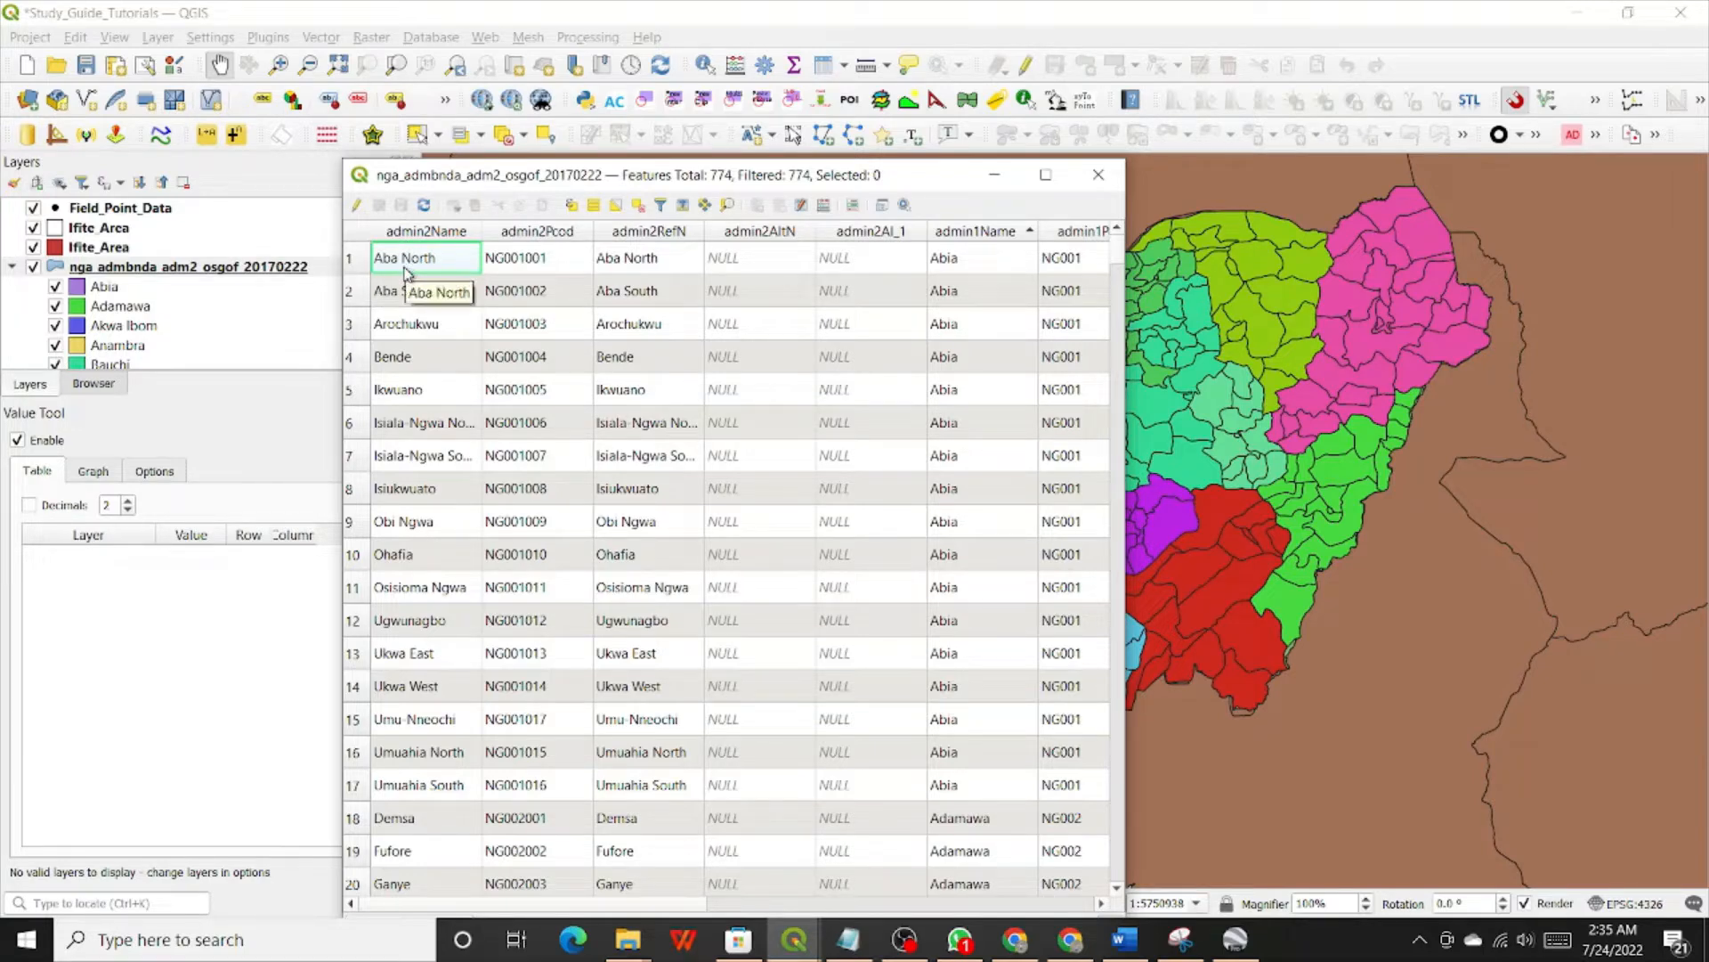
# Step: Step through Abia's local government areas in the admin2Name column, from Aba North to Umuahia South
pyautogui.press('Down')
pyautogui.press('Down')
pyautogui.press('Down')
pyautogui.press('Down')
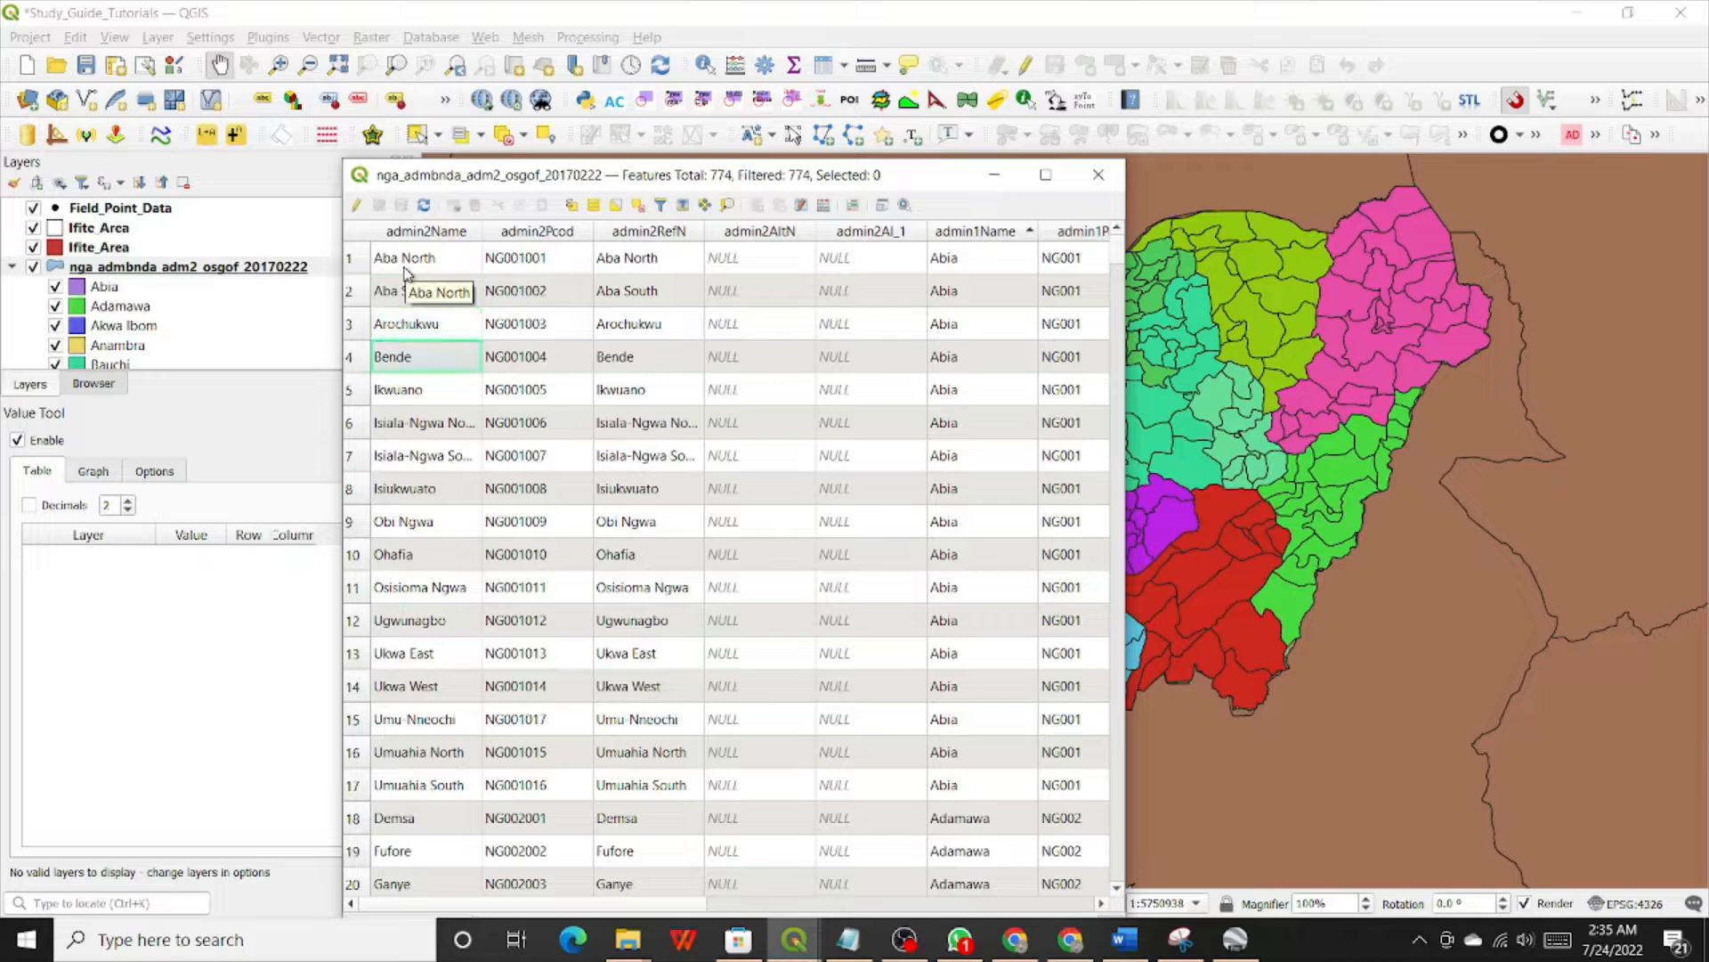
pyautogui.press('Down')
pyautogui.press('Down')
pyautogui.press('Down')
pyautogui.press('Down')
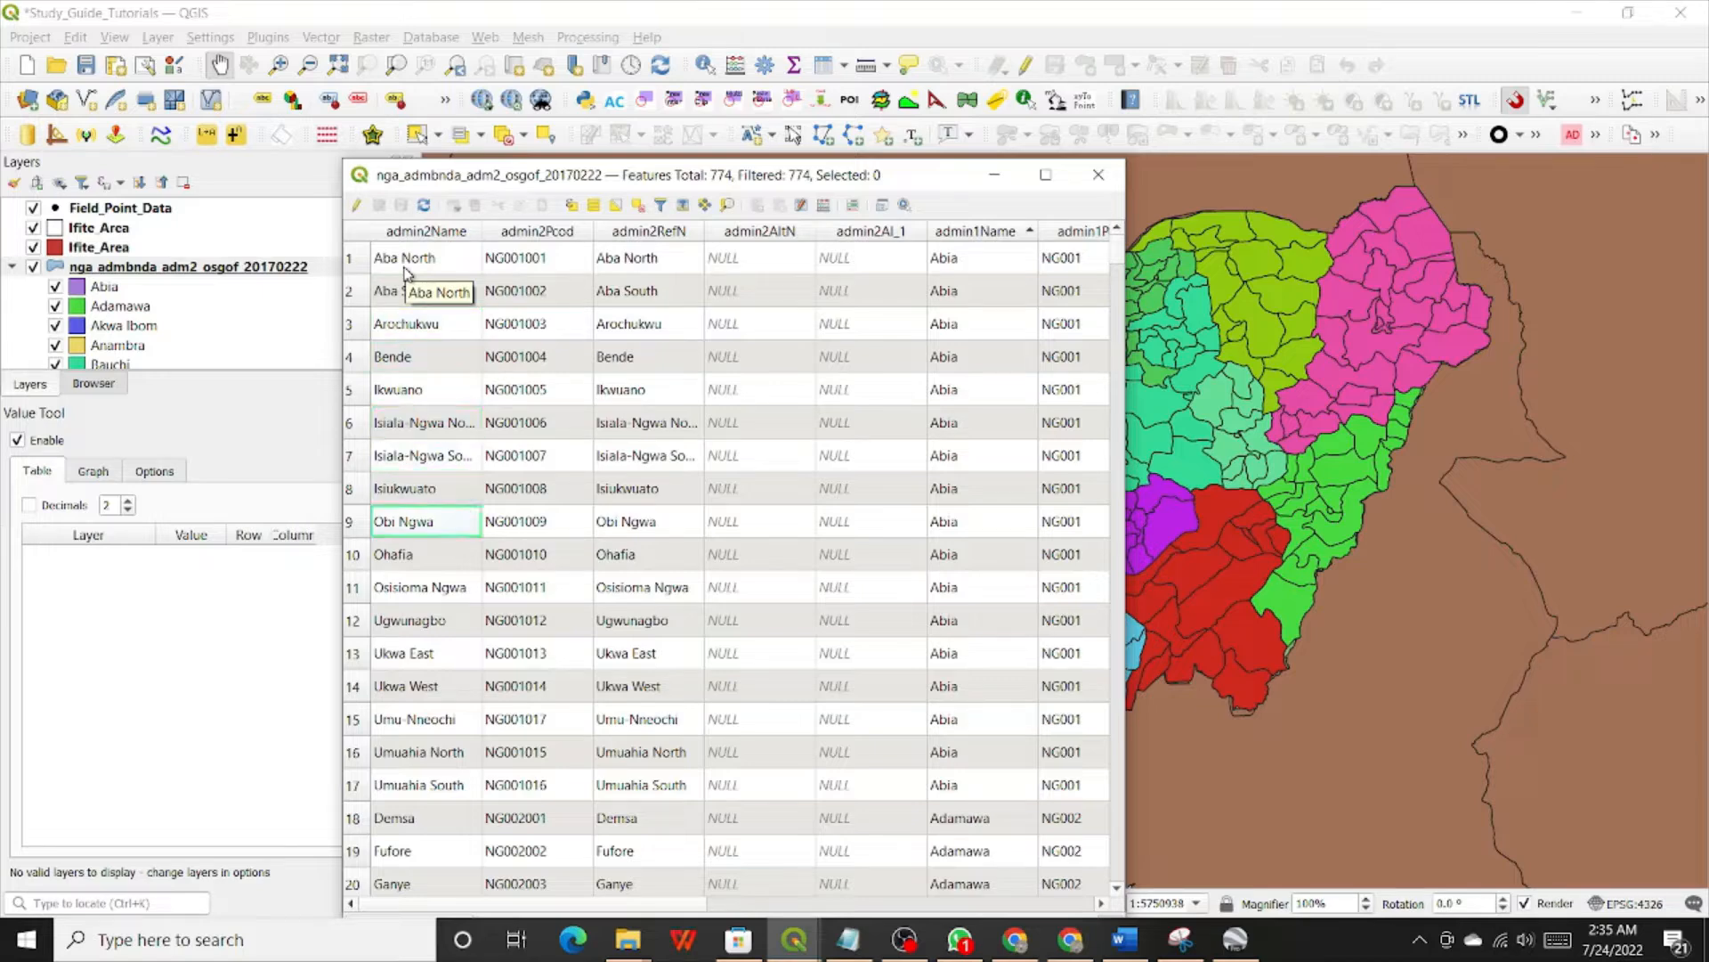
pyautogui.press('Down')
pyautogui.press('Down')
pyautogui.press('Down')
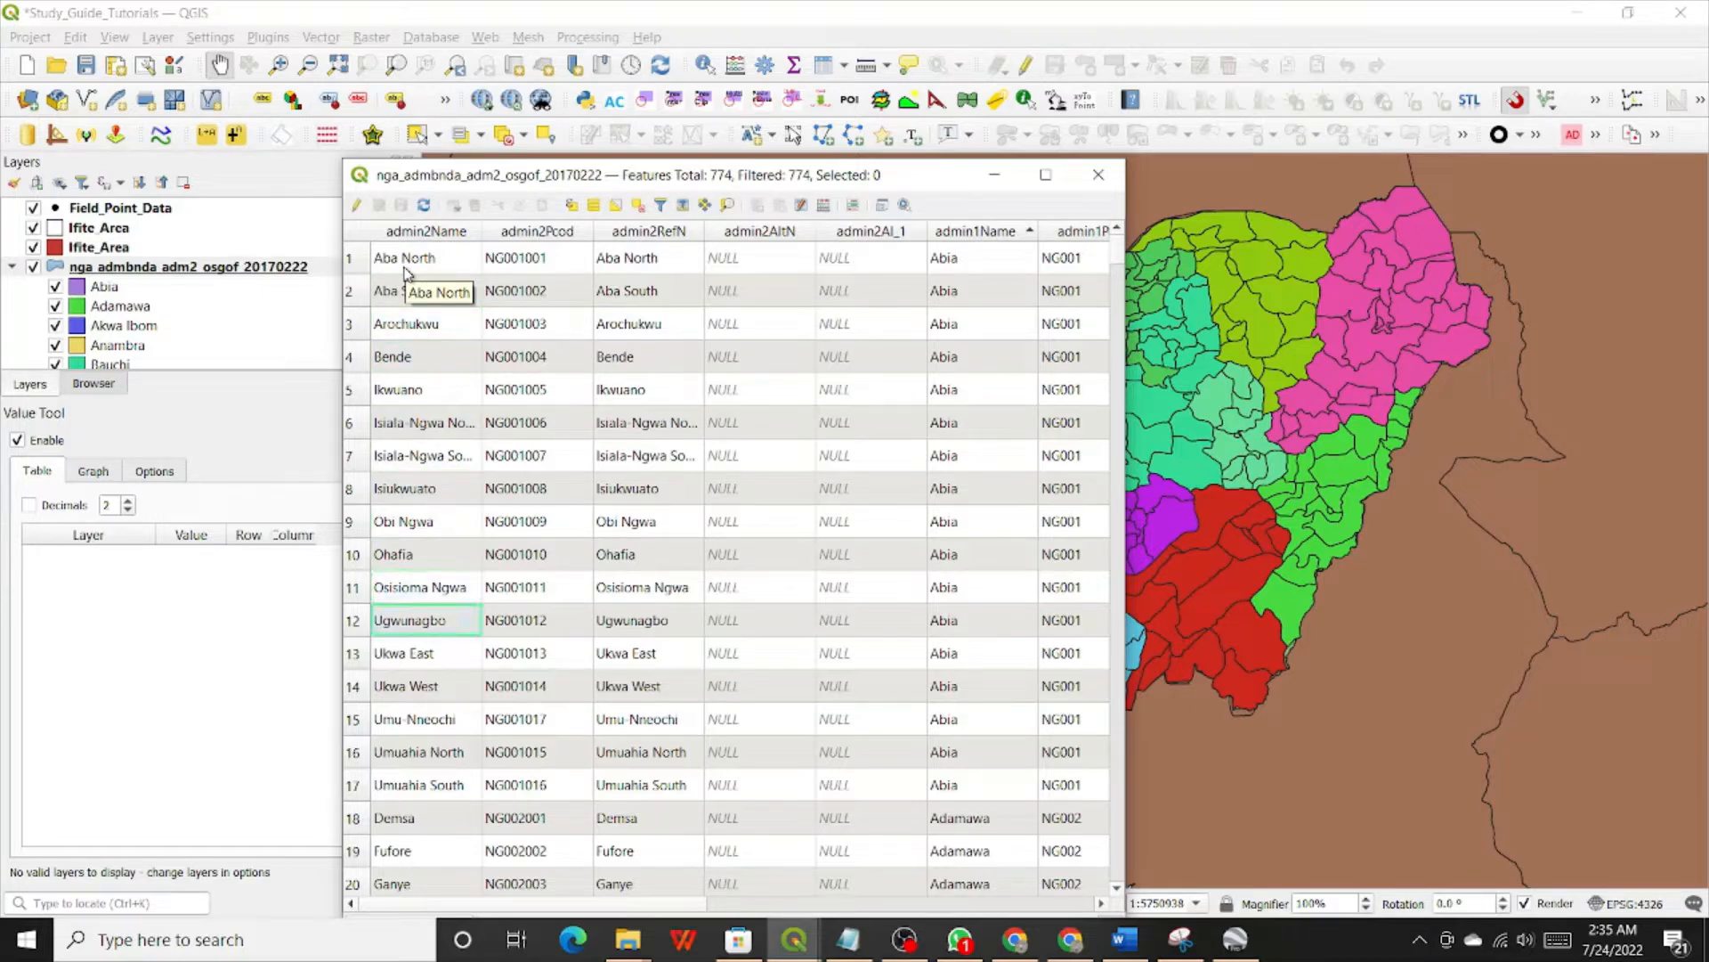
pyautogui.press('Down')
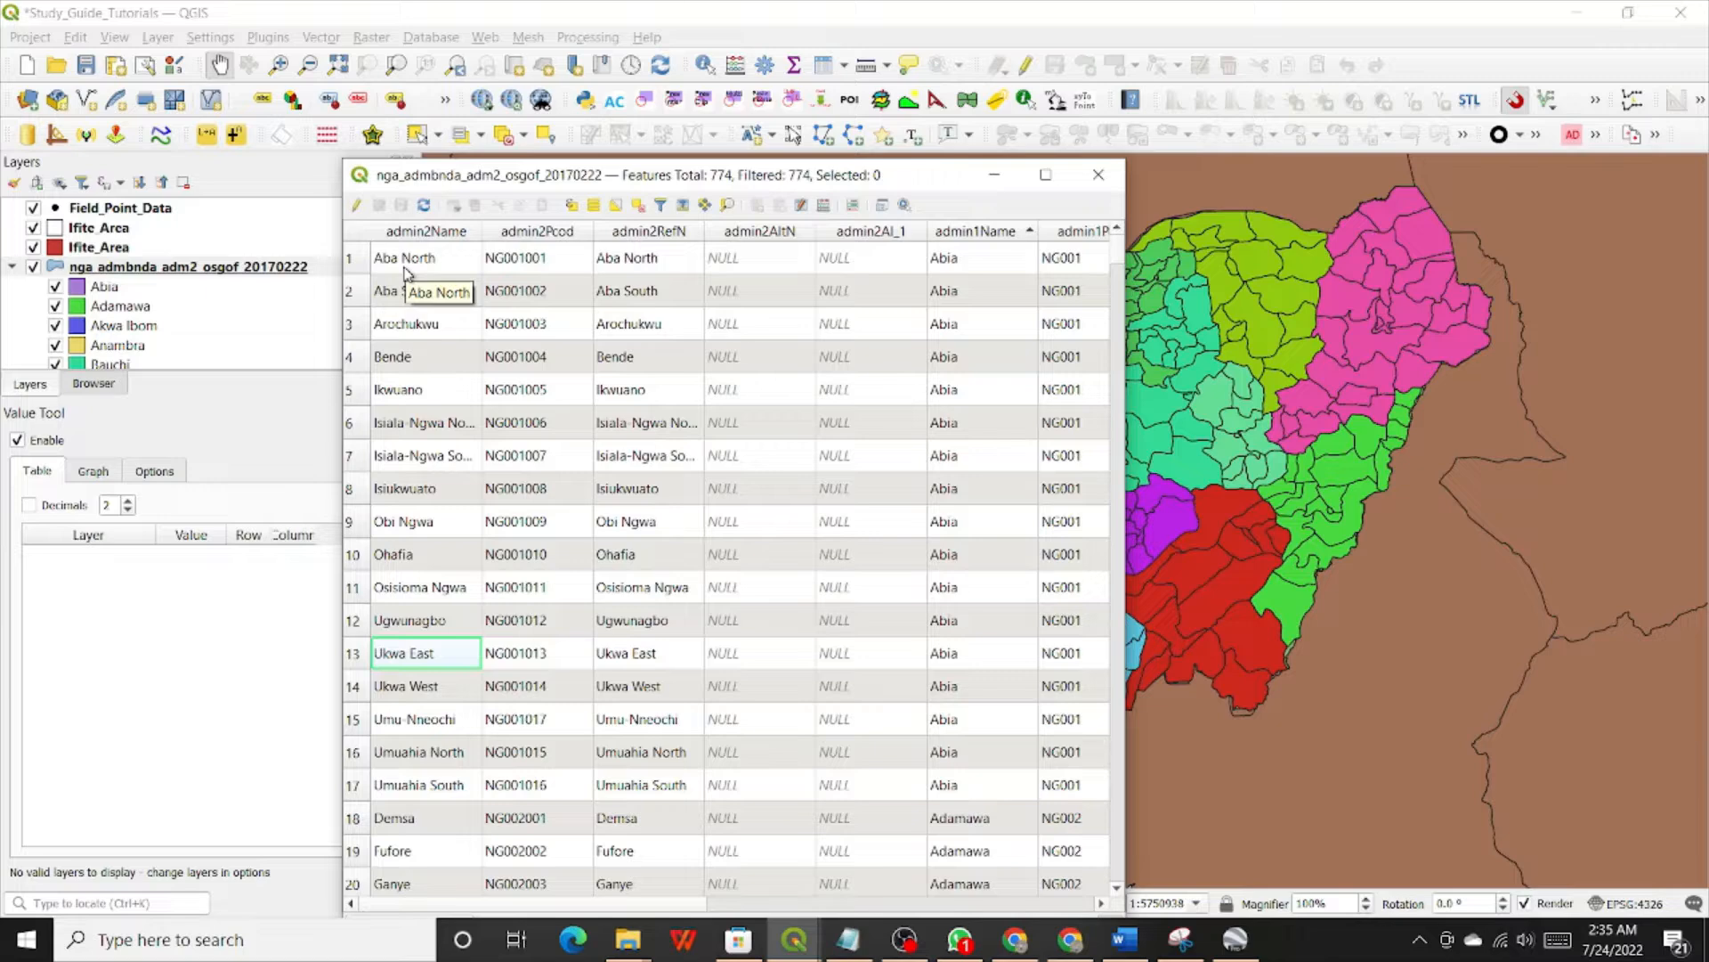
pyautogui.press('Down')
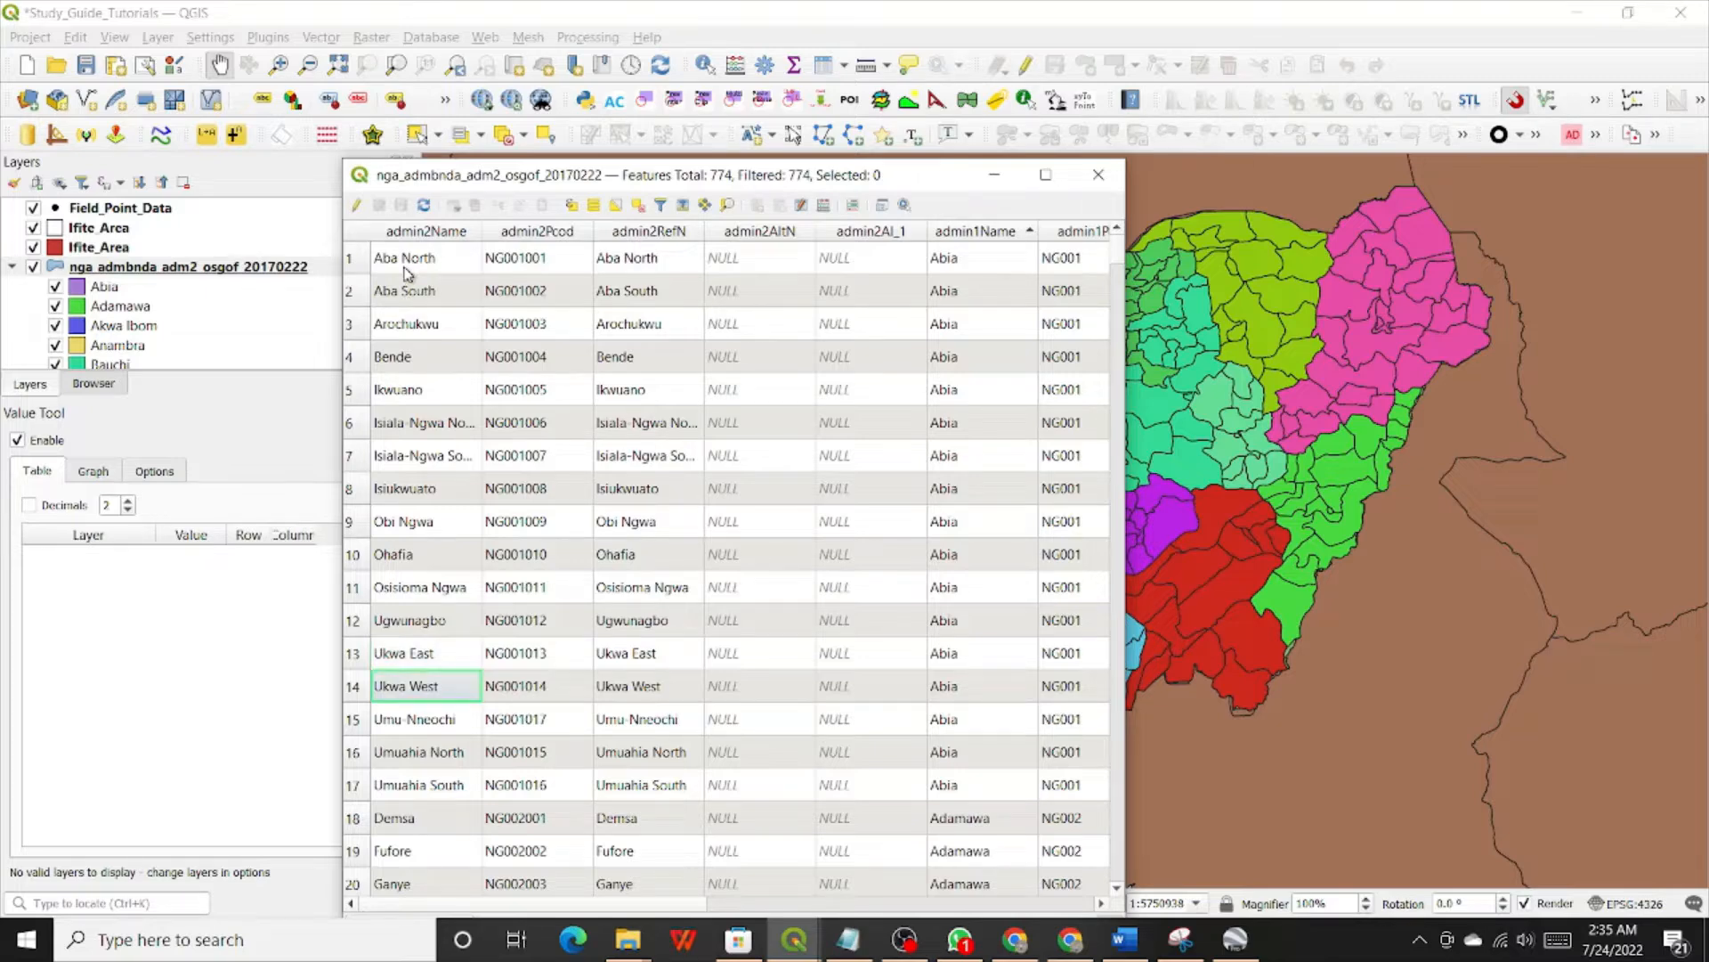
pyautogui.press('Down')
pyautogui.press('Down')
pyautogui.press('Down')
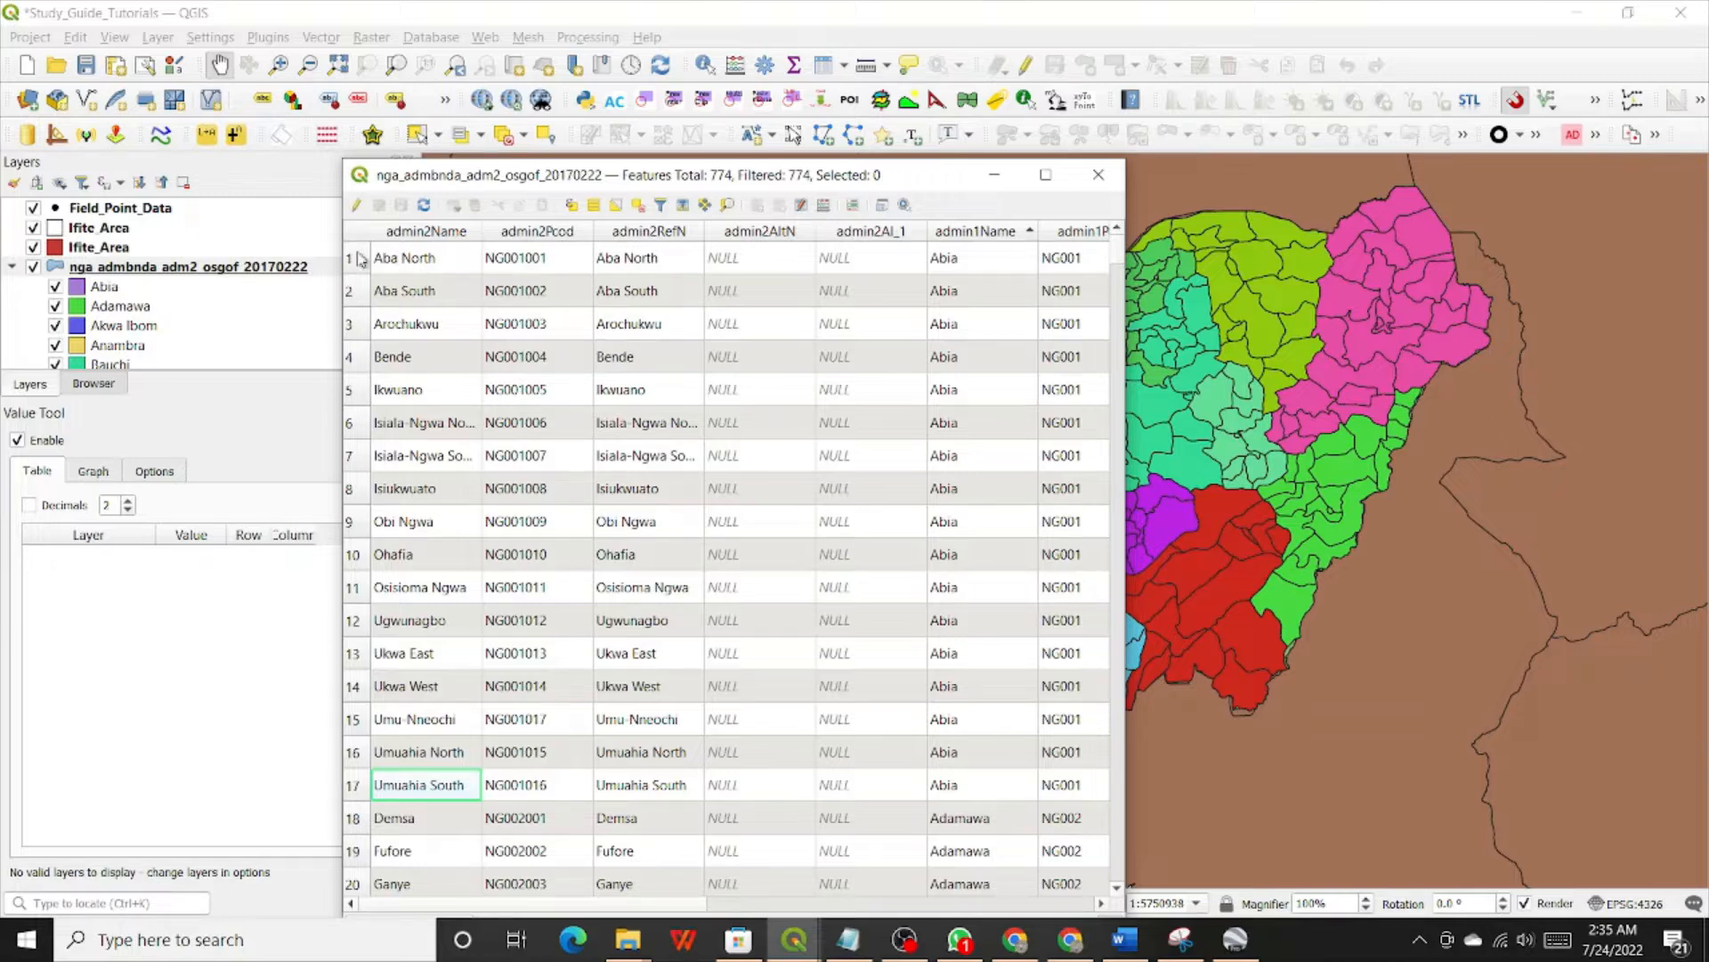
# Step: Select the Umuahia South record and go through Abia's admin2Name entries again from Aba North to Isiukwuato
pyautogui.click(352, 787)
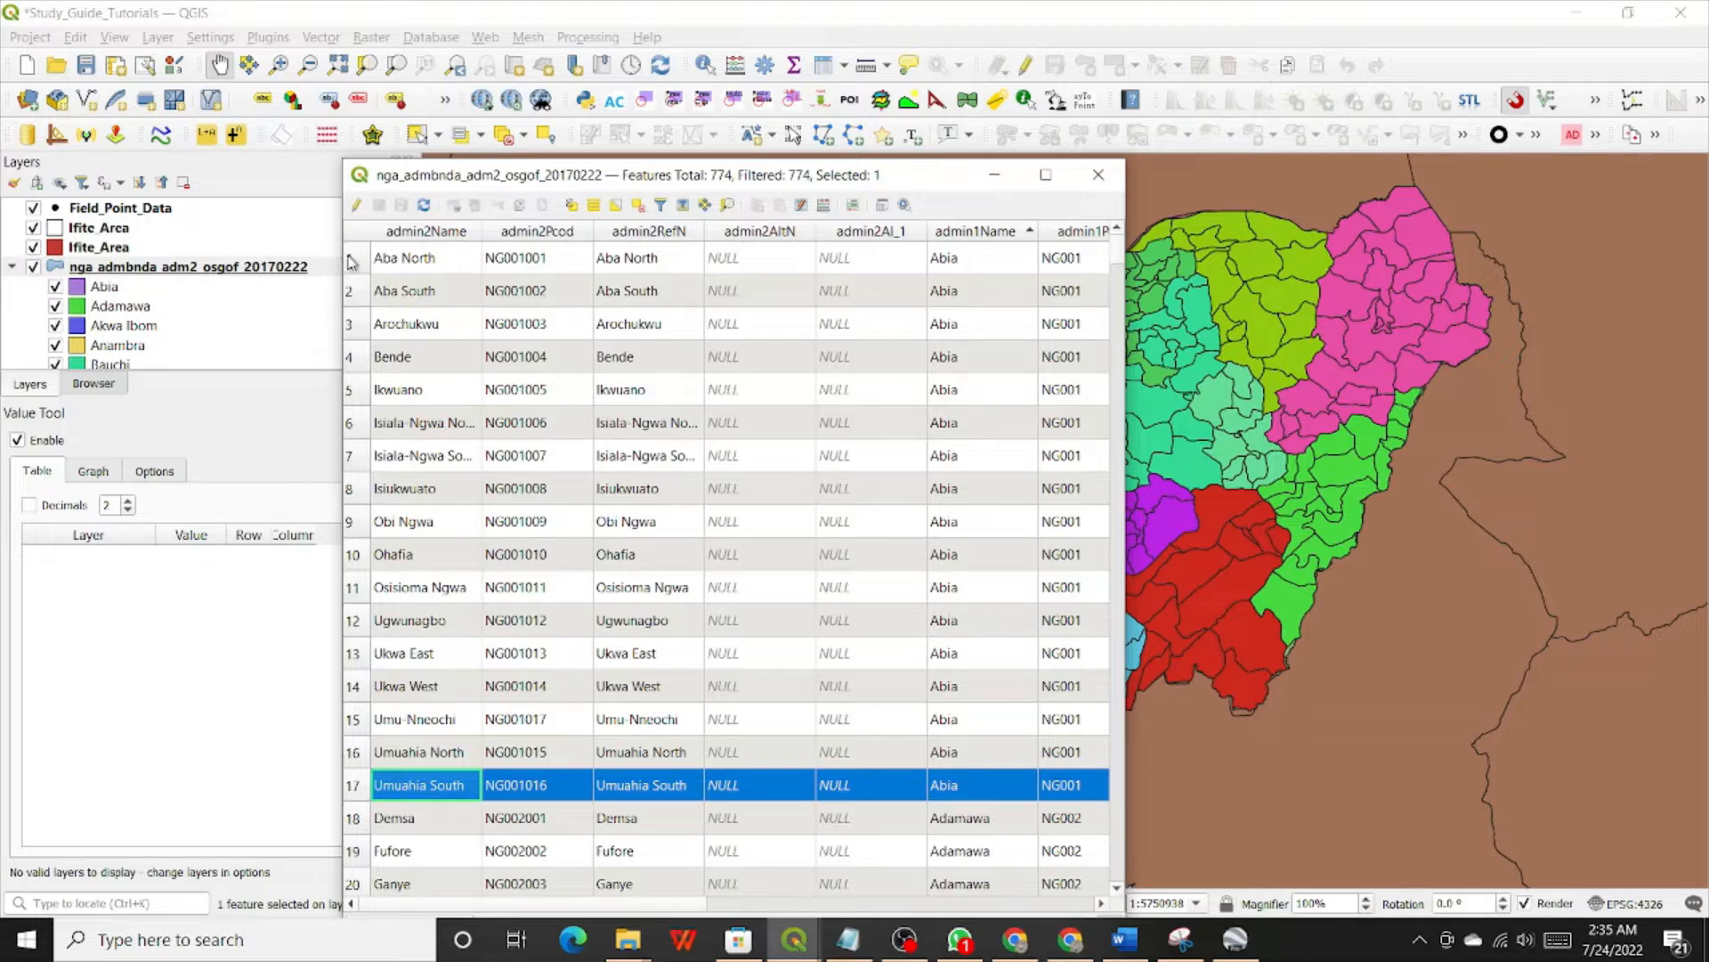
pyautogui.click(429, 260)
pyautogui.press('Down')
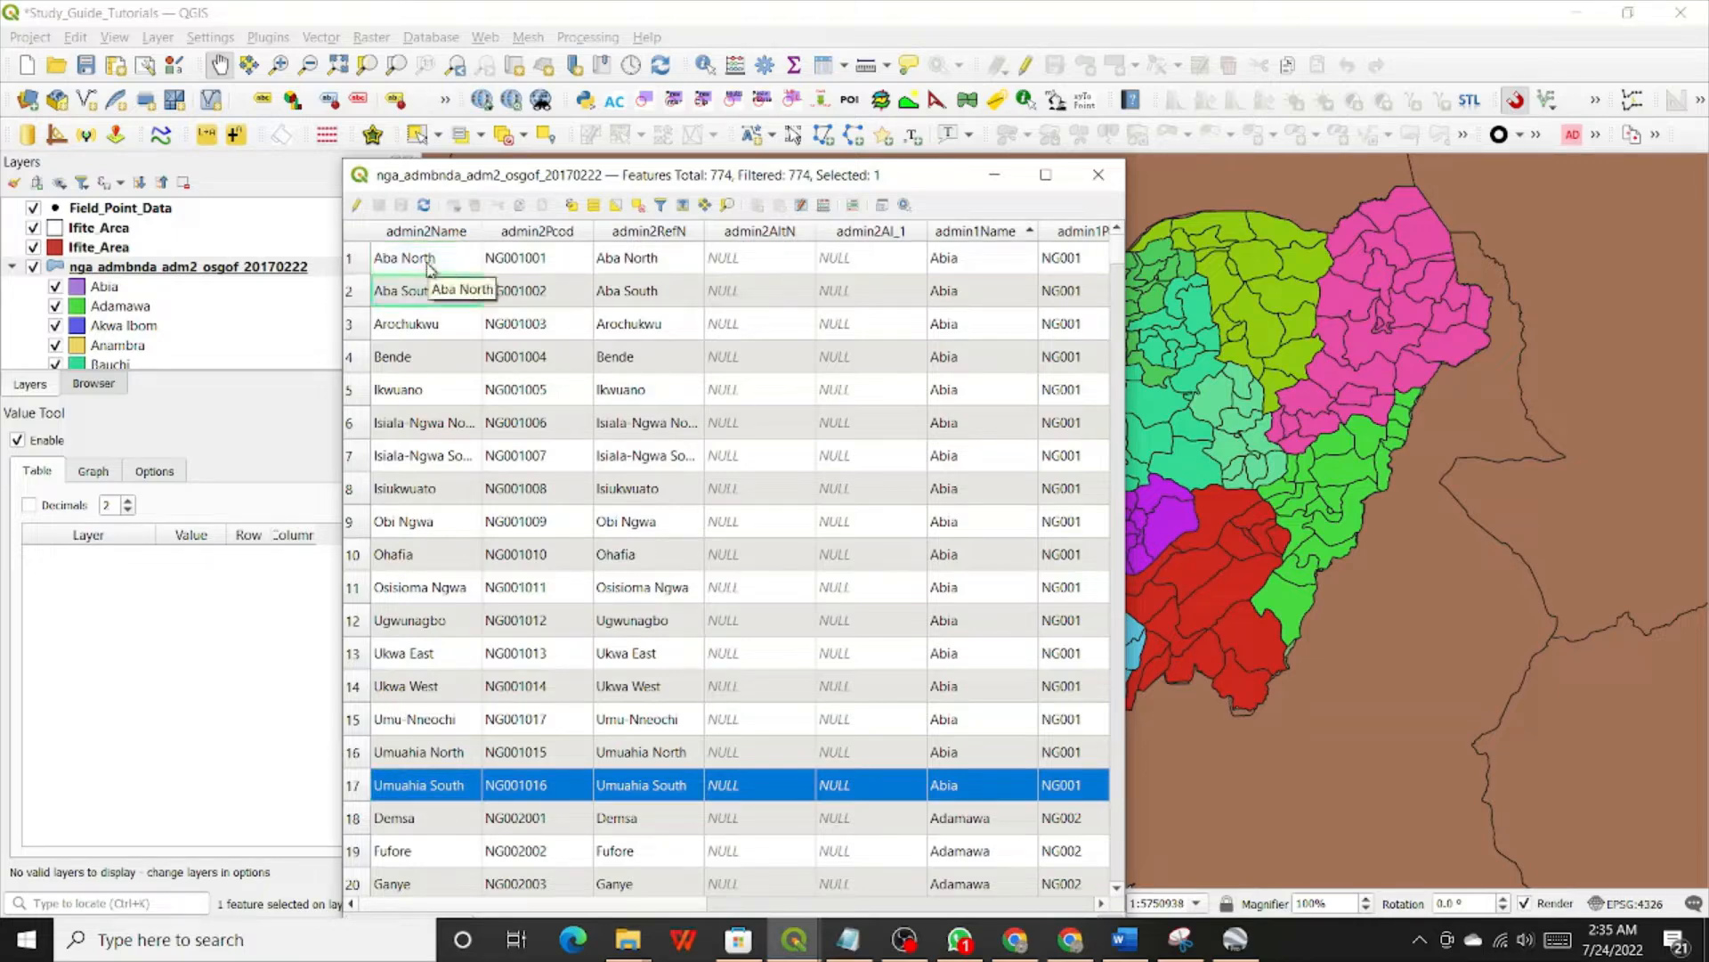
pyautogui.press('Up')
pyautogui.press('Down')
pyautogui.press('Down')
pyautogui.press('Down')
pyautogui.press('Down')
pyautogui.press('Down')
pyautogui.press('Down')
pyautogui.press('Down')
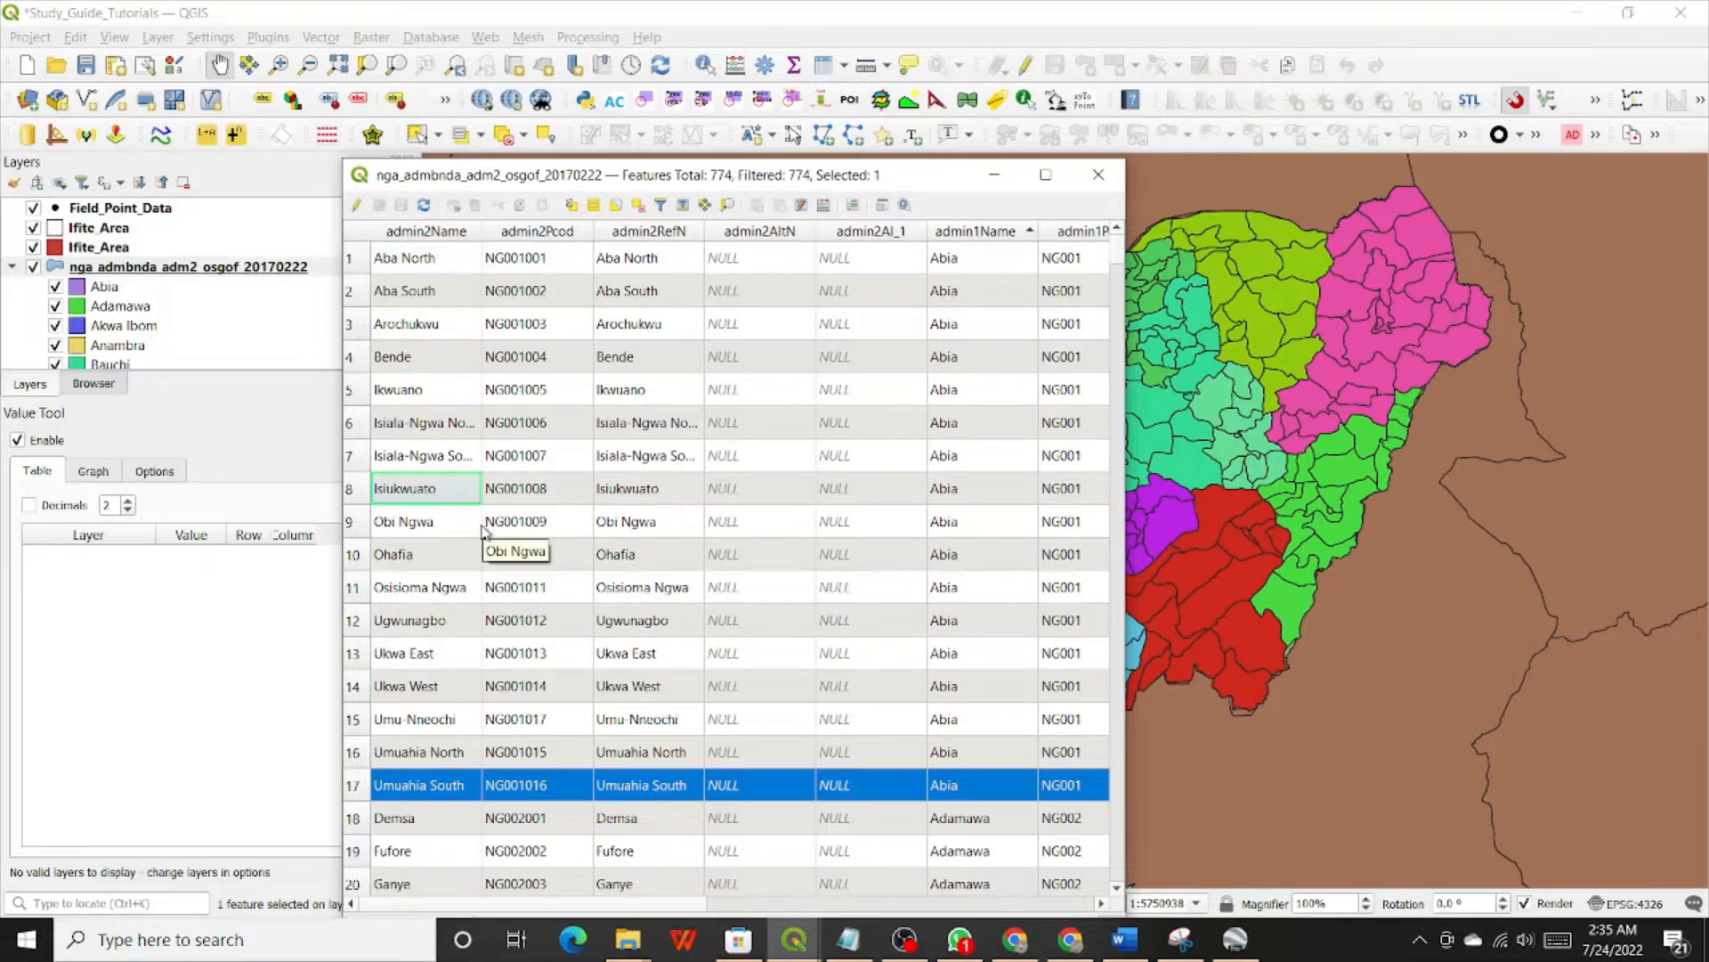
# Step: Select Adamawa's first local government record, Demsa, and then its last one, Yola North, in the attribute table
pyautogui.scroll(-2, 485, 532)
pyautogui.scroll(-2, 485, 531)
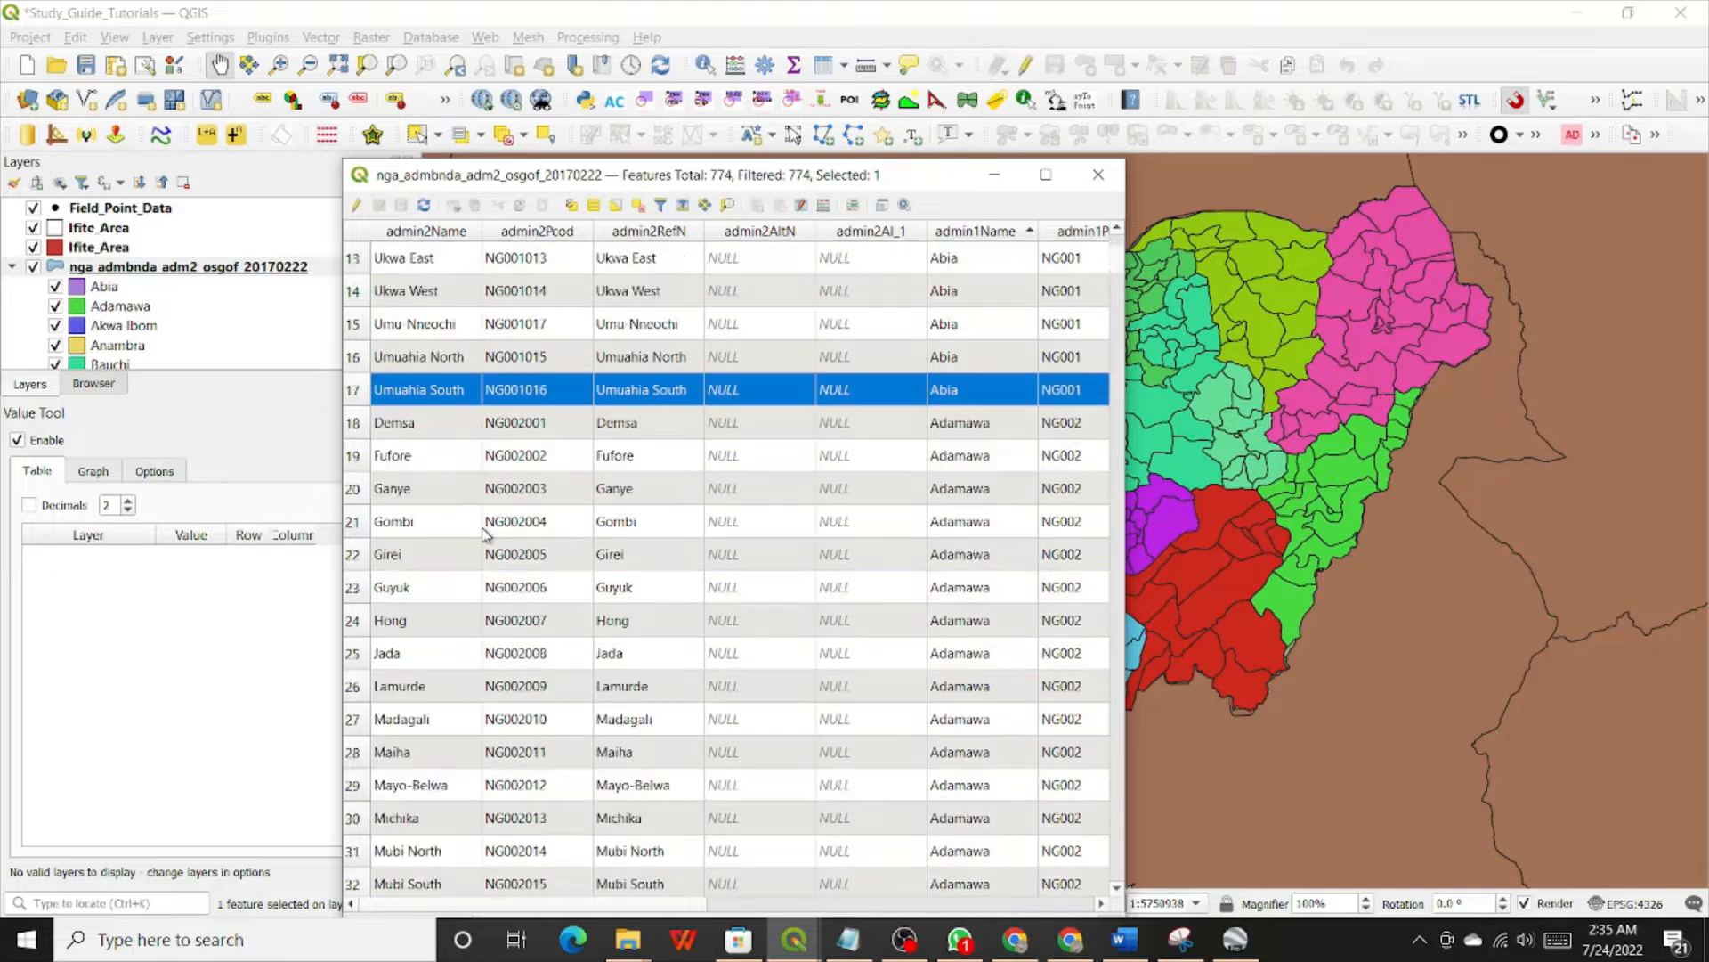
pyautogui.keyDown('ctrl'); pyautogui.click(361, 423); pyautogui.keyUp('ctrl')
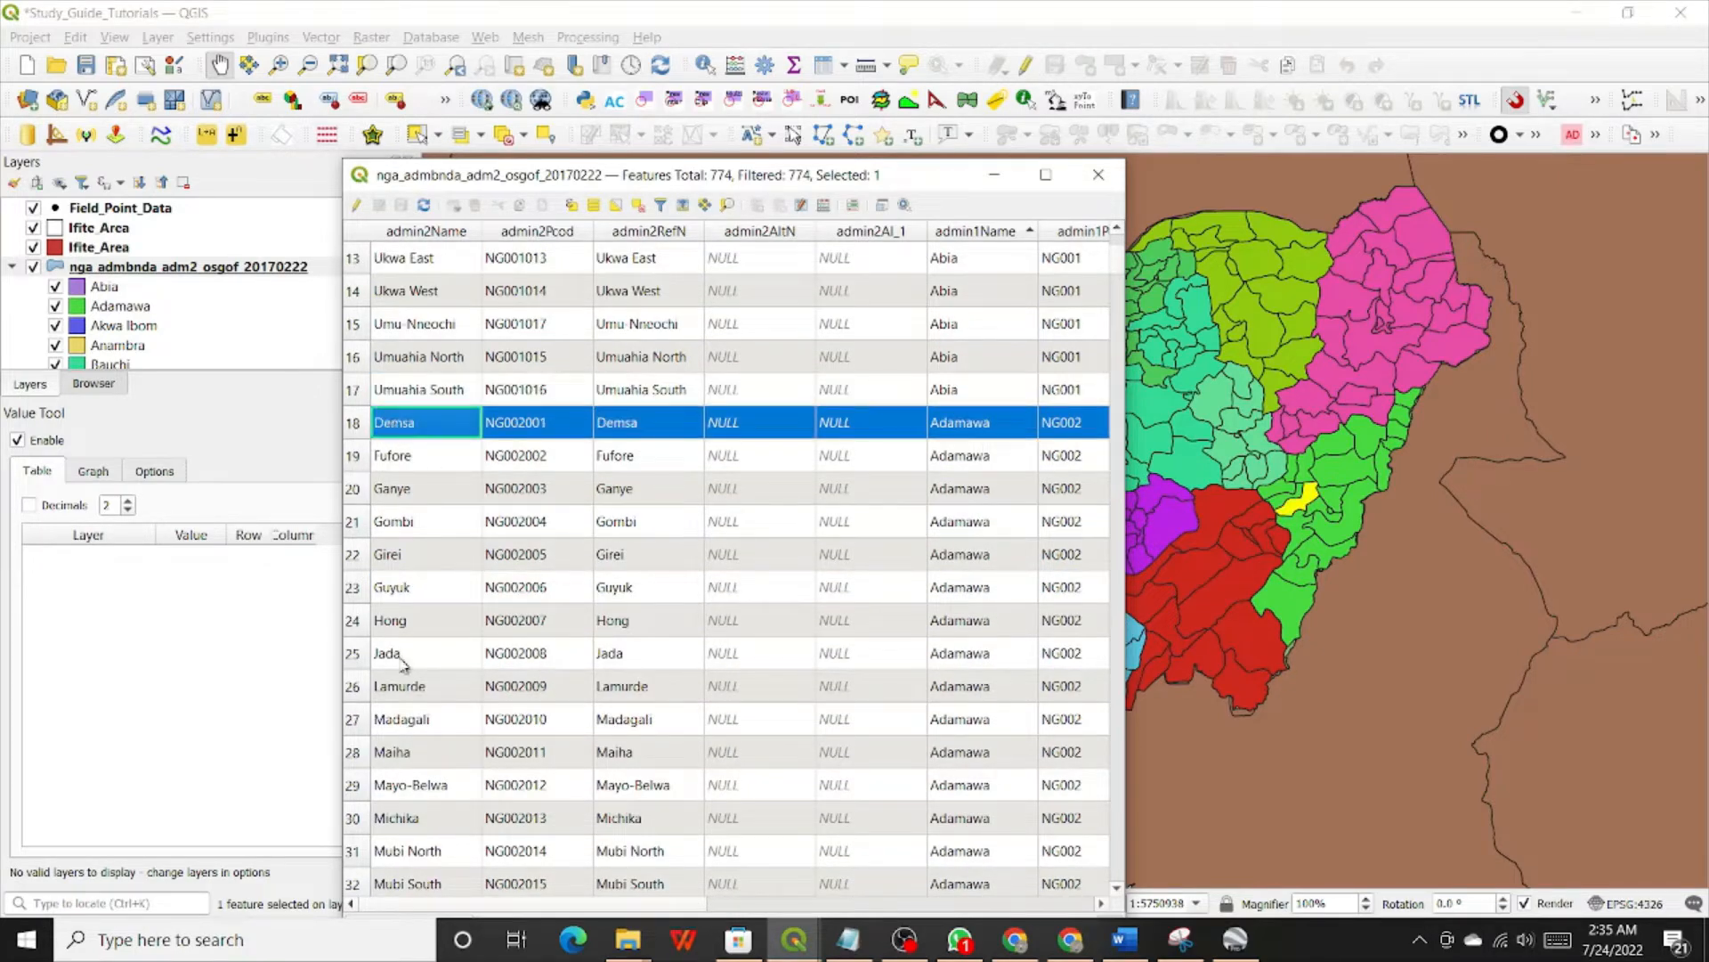
pyautogui.scroll(-2, 421, 708)
pyautogui.scroll(-2, 426, 706)
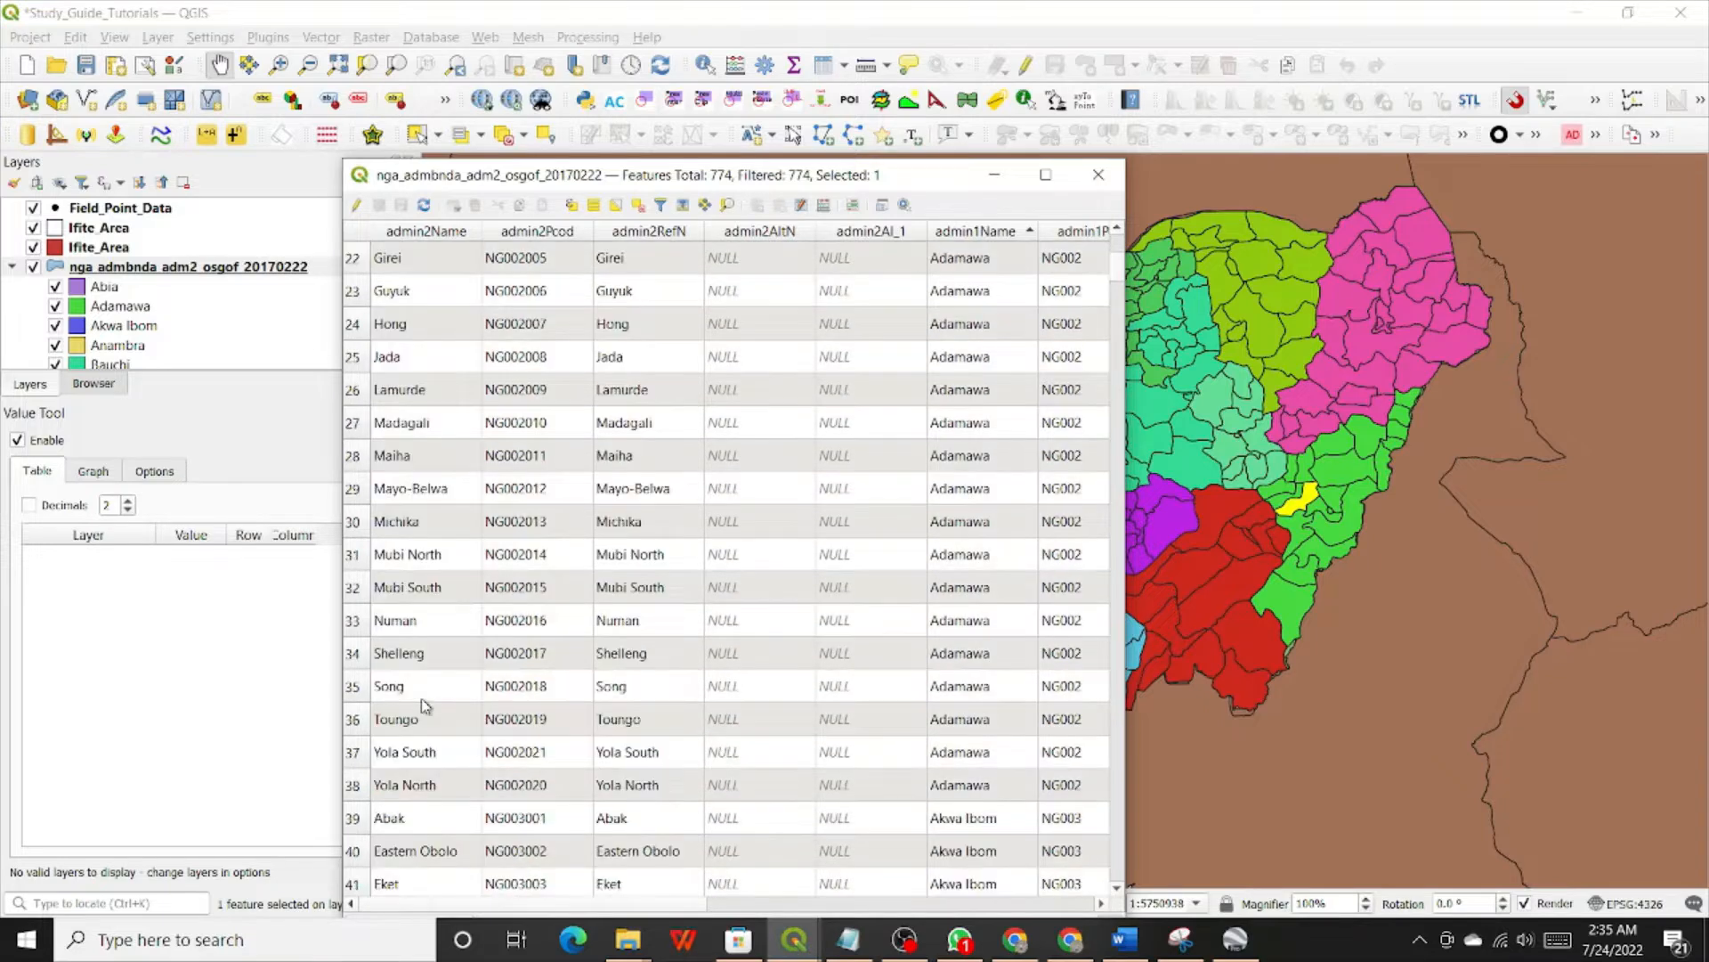
pyautogui.click(983, 692)
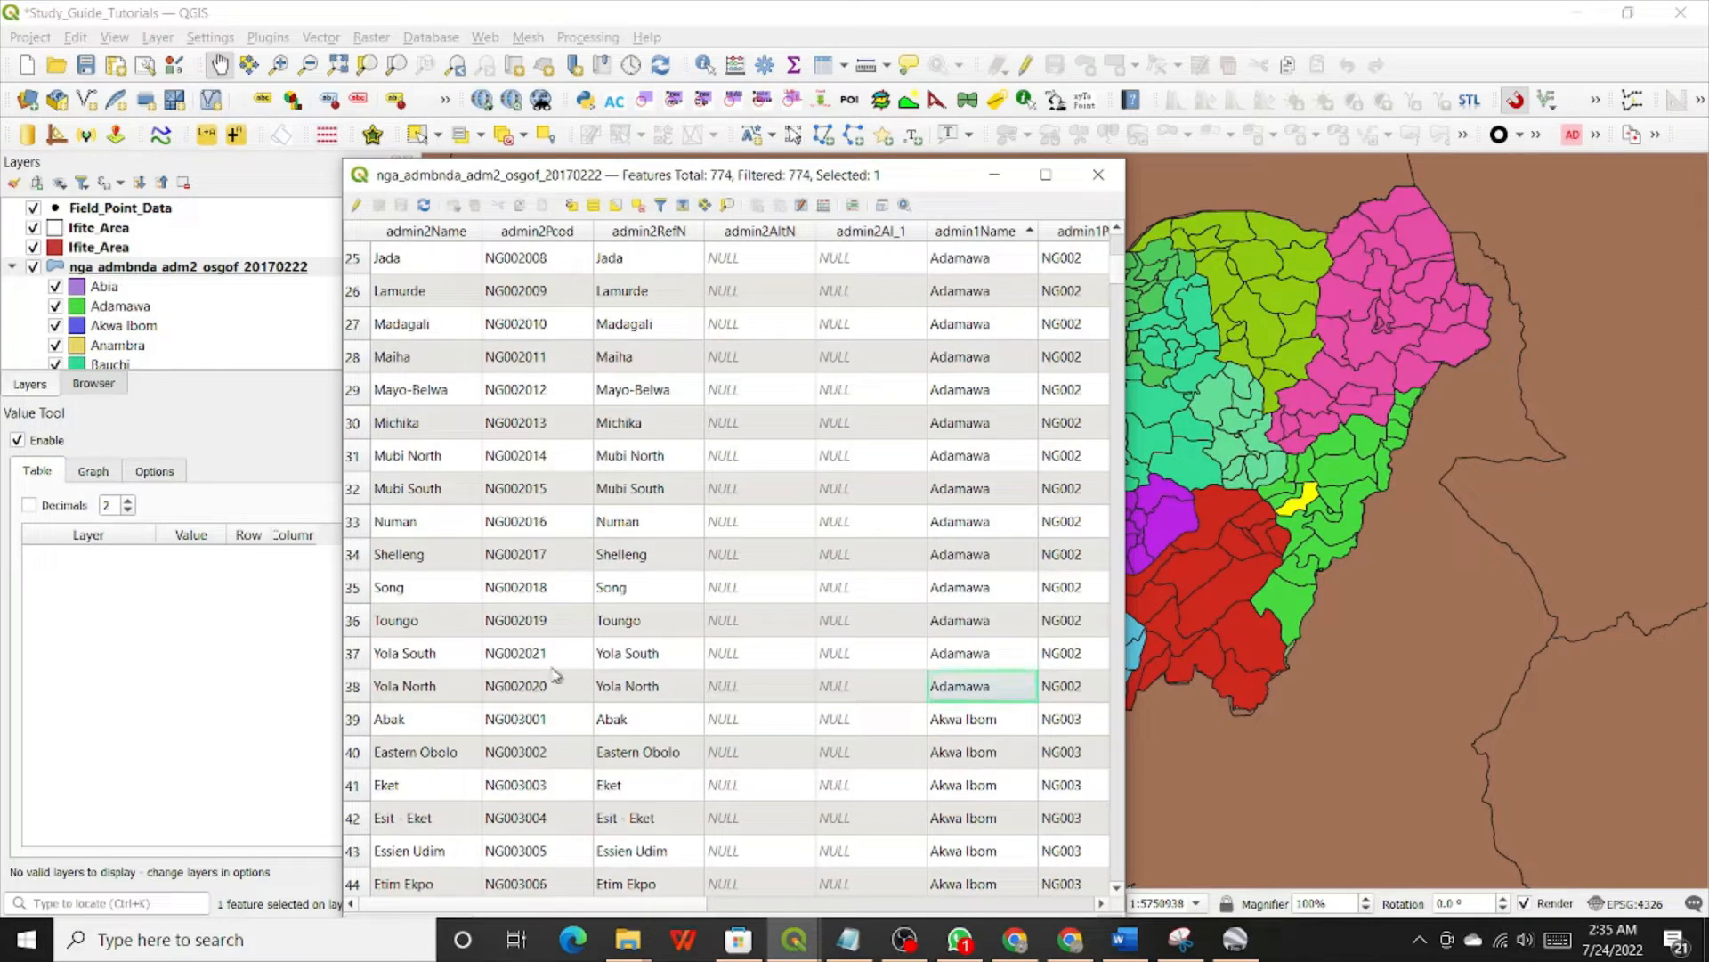
pyautogui.click(353, 698)
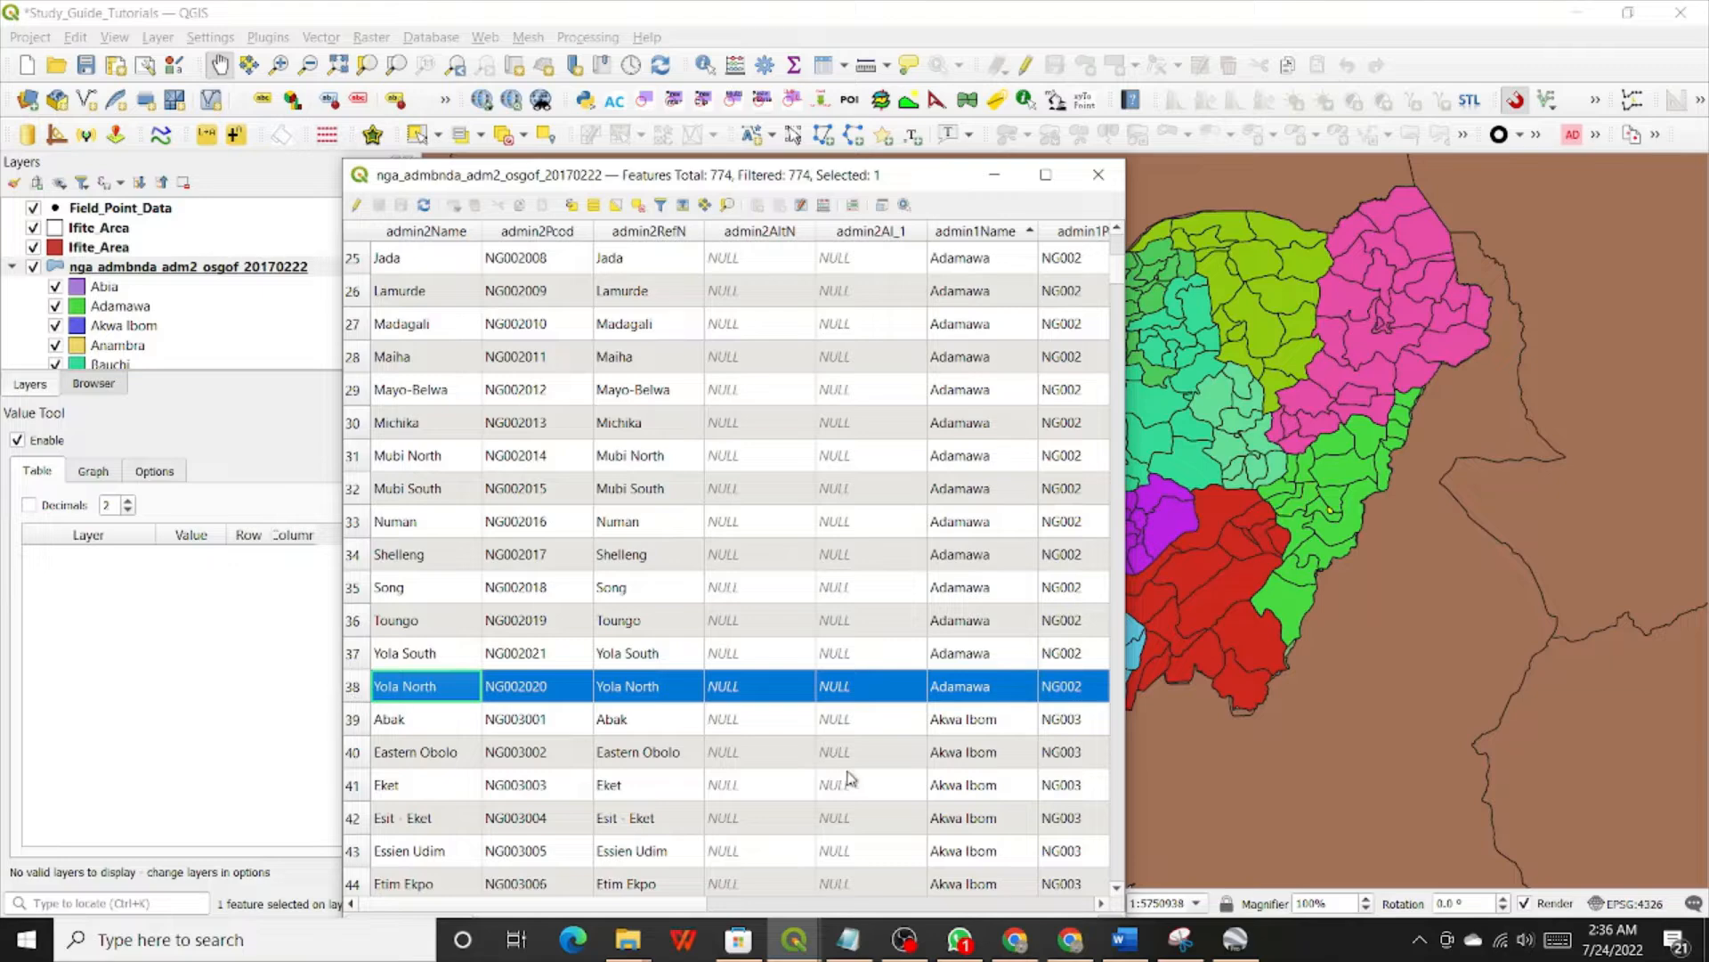
# Step: Step through Adamawa's local government areas in the admin2Name column, from Demsa to Yola North
pyautogui.scroll(2, 834, 574)
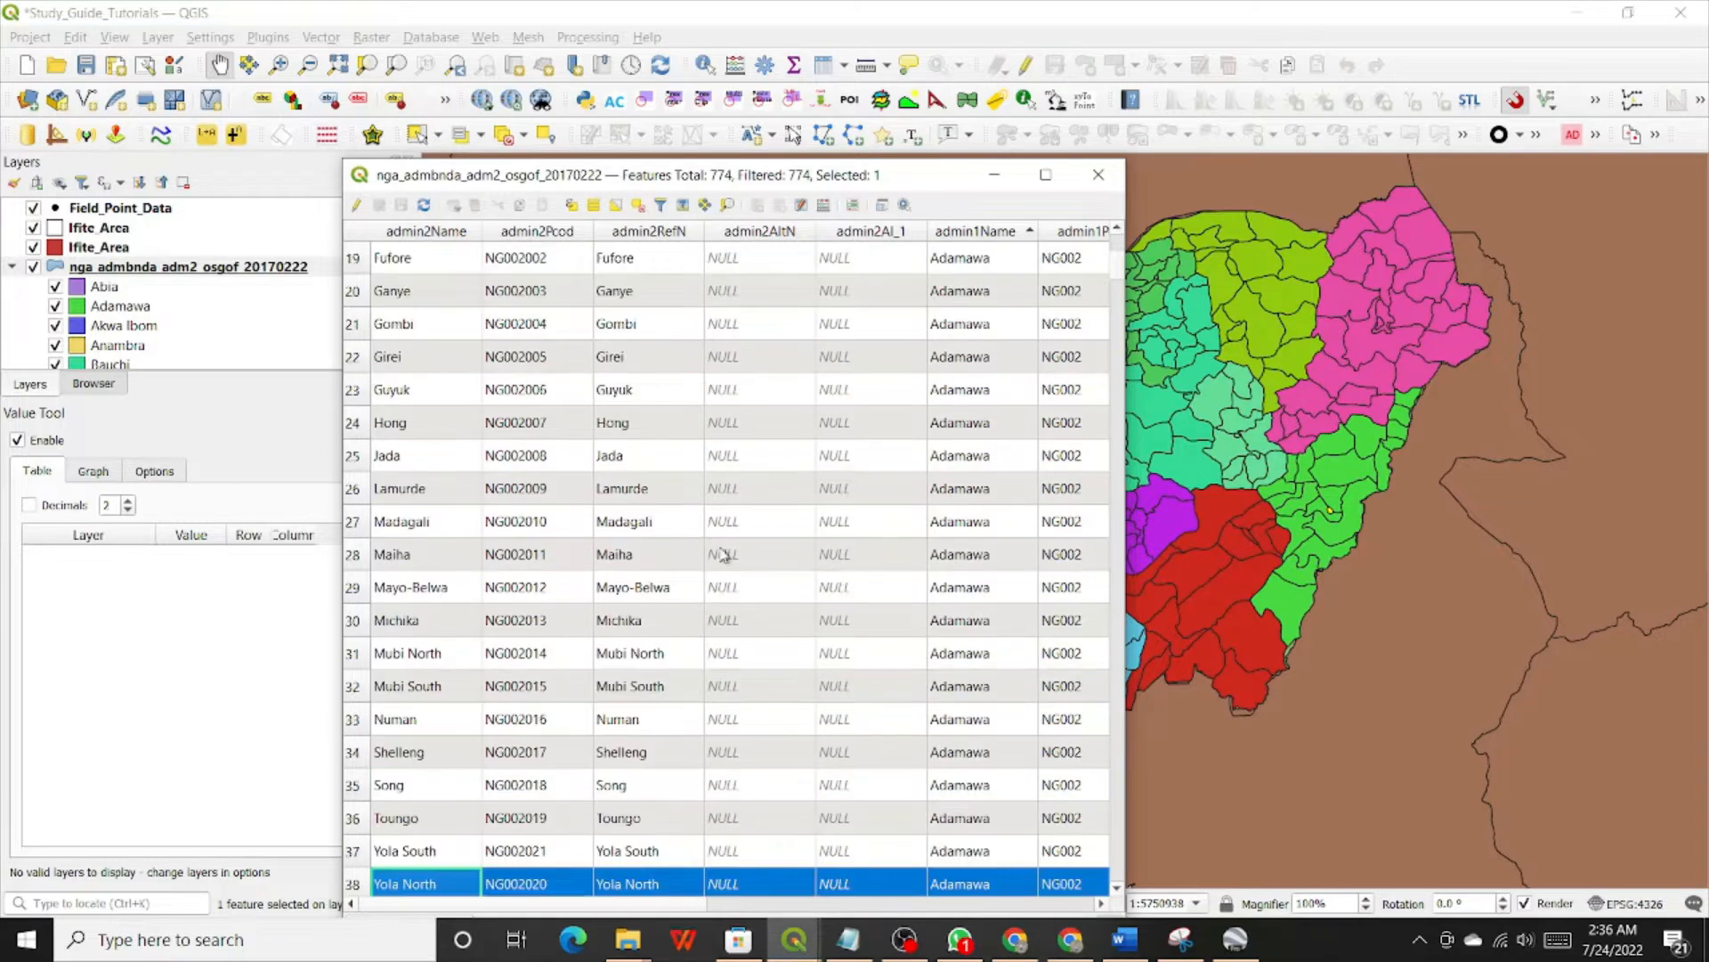
pyautogui.scroll(2, 443, 365)
pyautogui.scroll(3, 434, 369)
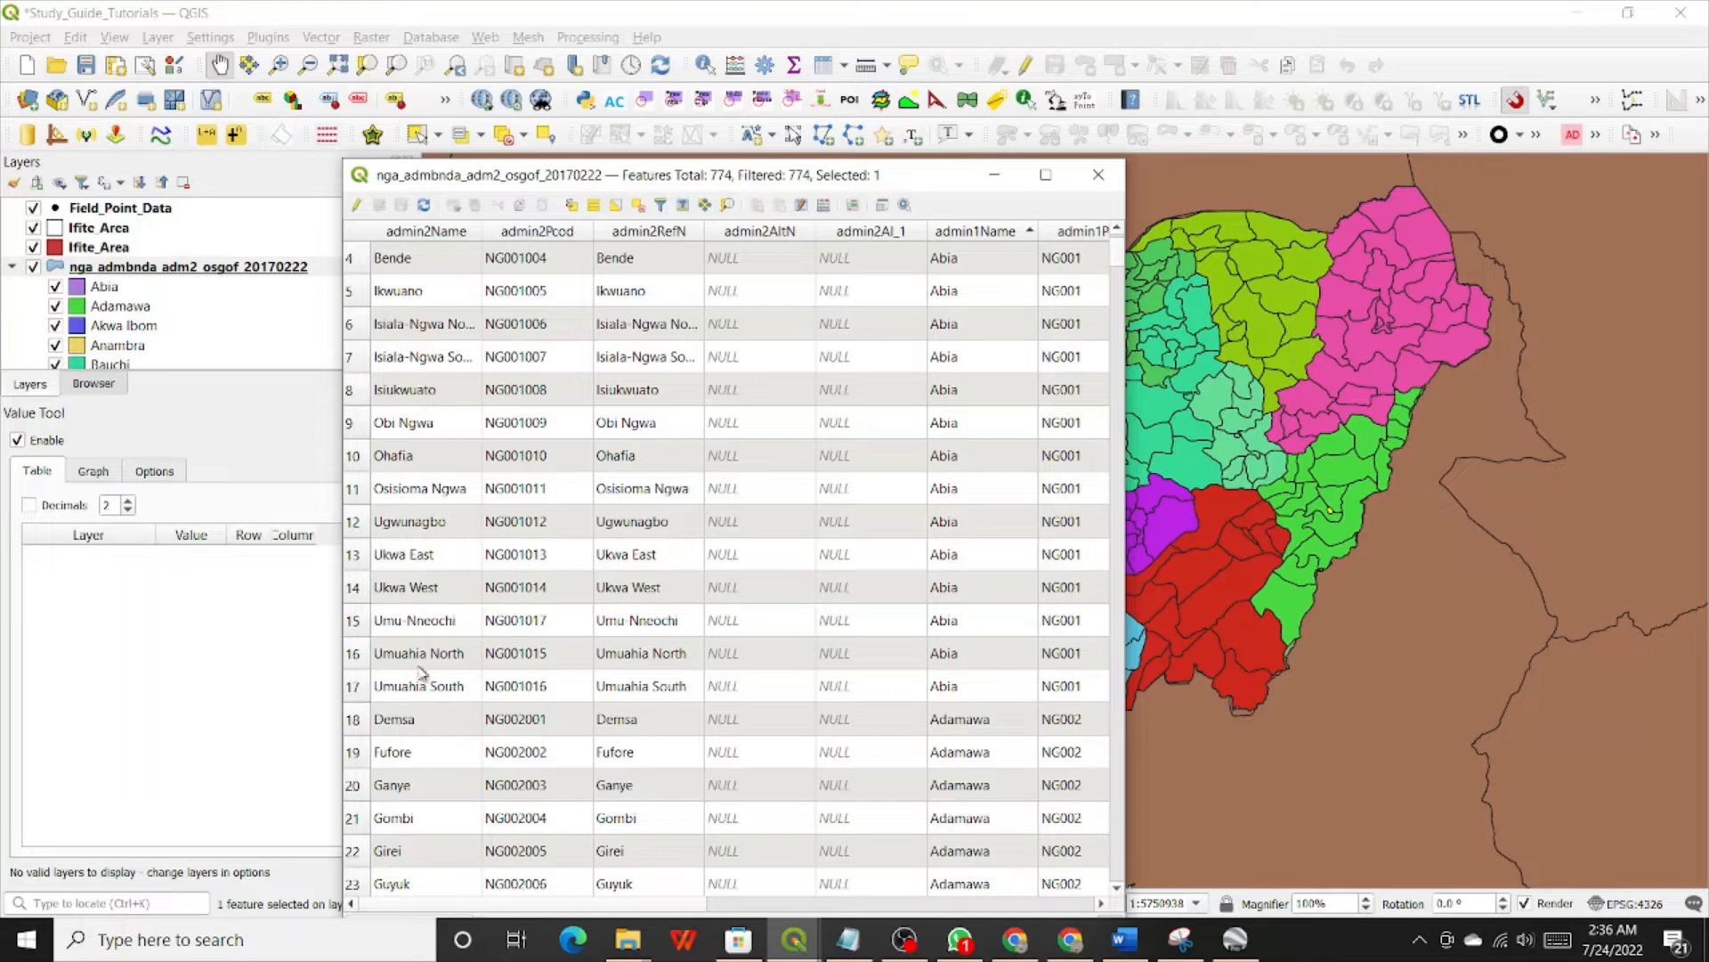
pyautogui.click(412, 721)
pyautogui.scroll(-3, 411, 728)
pyautogui.scroll(-1, 410, 728)
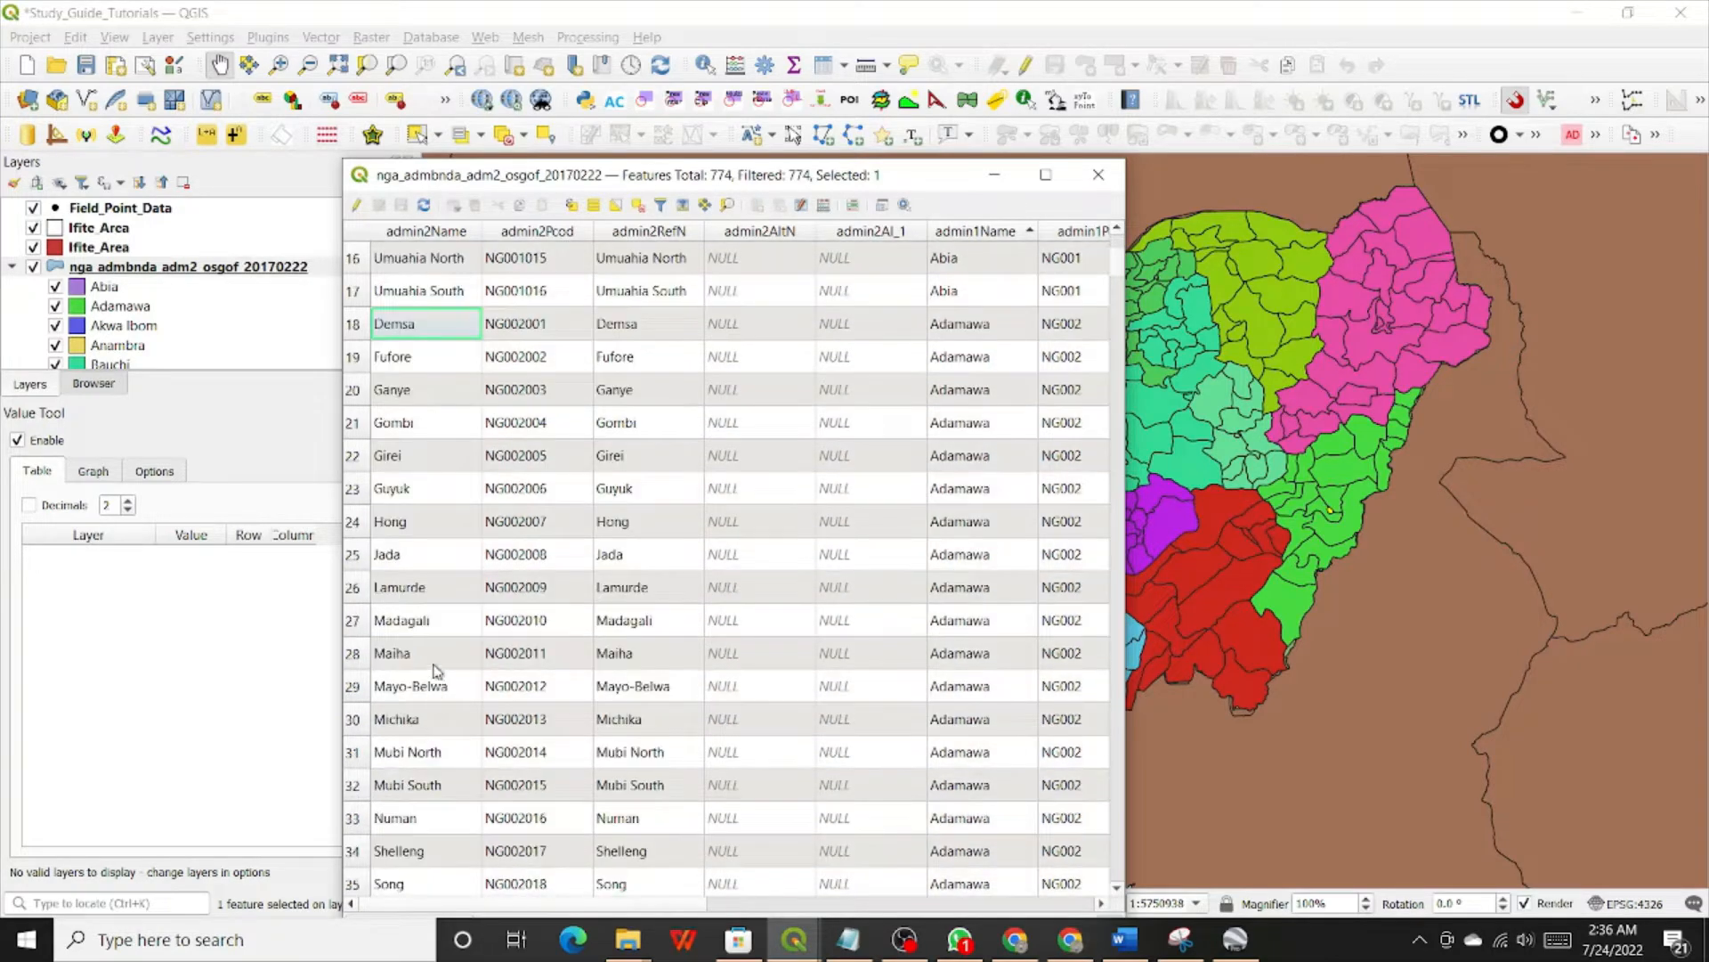
pyautogui.press('Down')
pyautogui.press('Down')
pyautogui.press('Down')
pyautogui.press('Down')
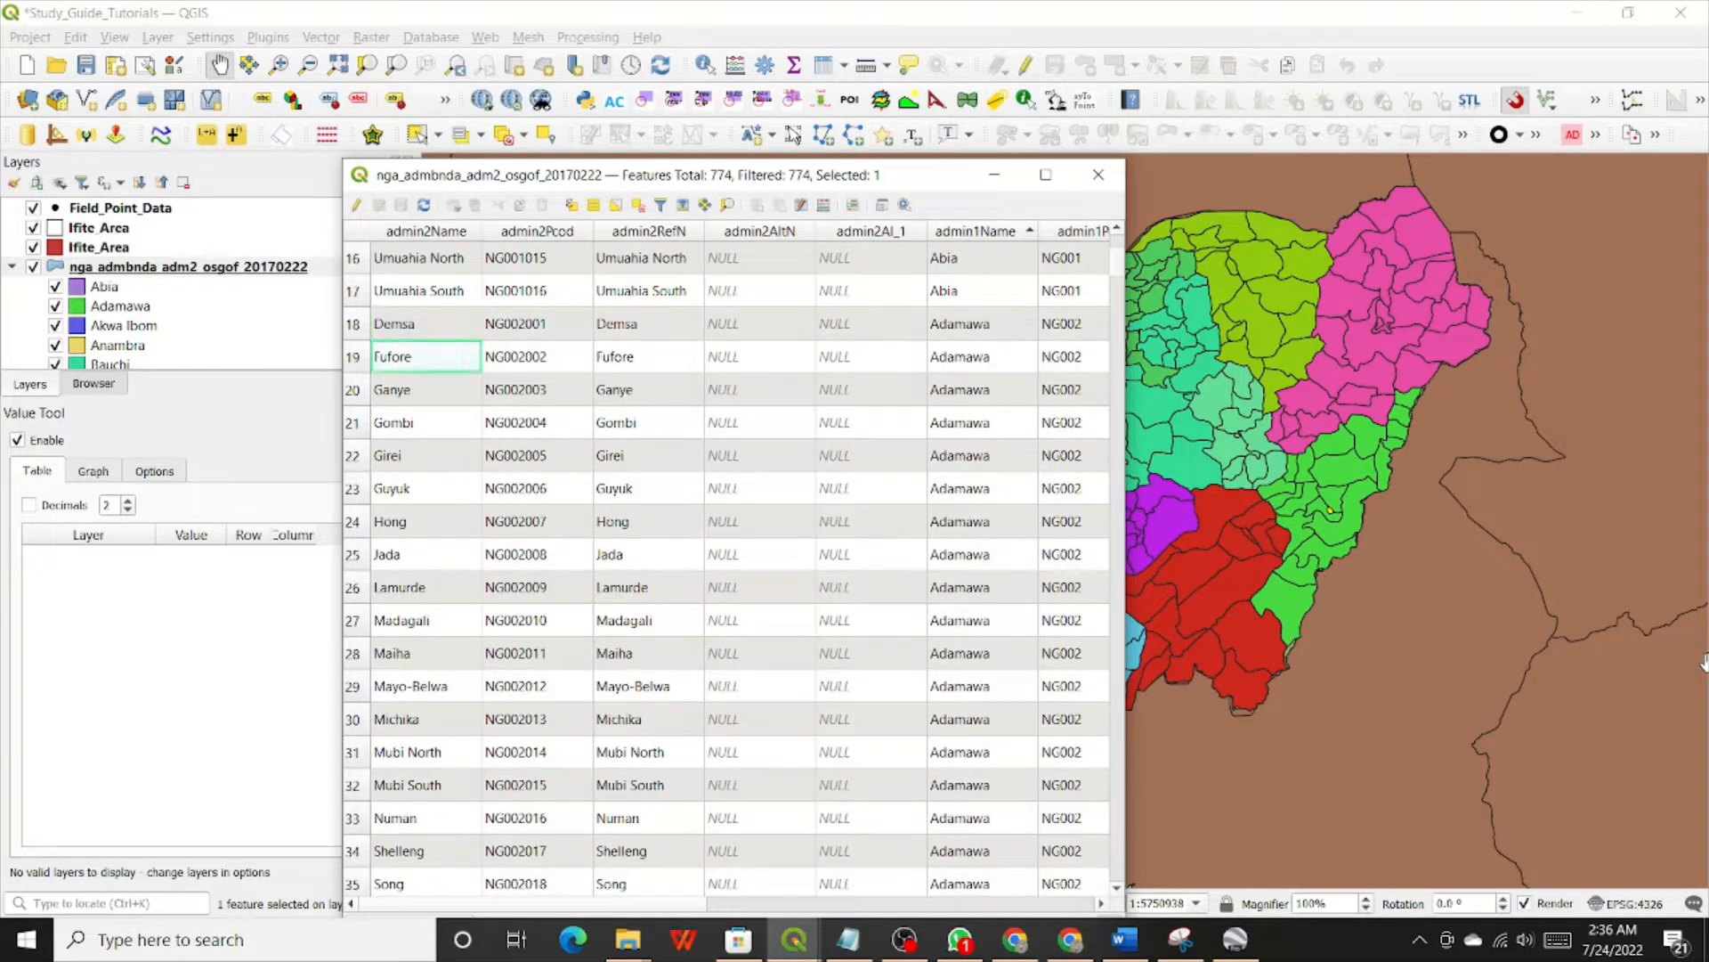
pyautogui.press('Down')
pyautogui.press('Down')
pyautogui.press('Down')
pyautogui.press('Down')
pyautogui.press('Down')
pyautogui.press('Down')
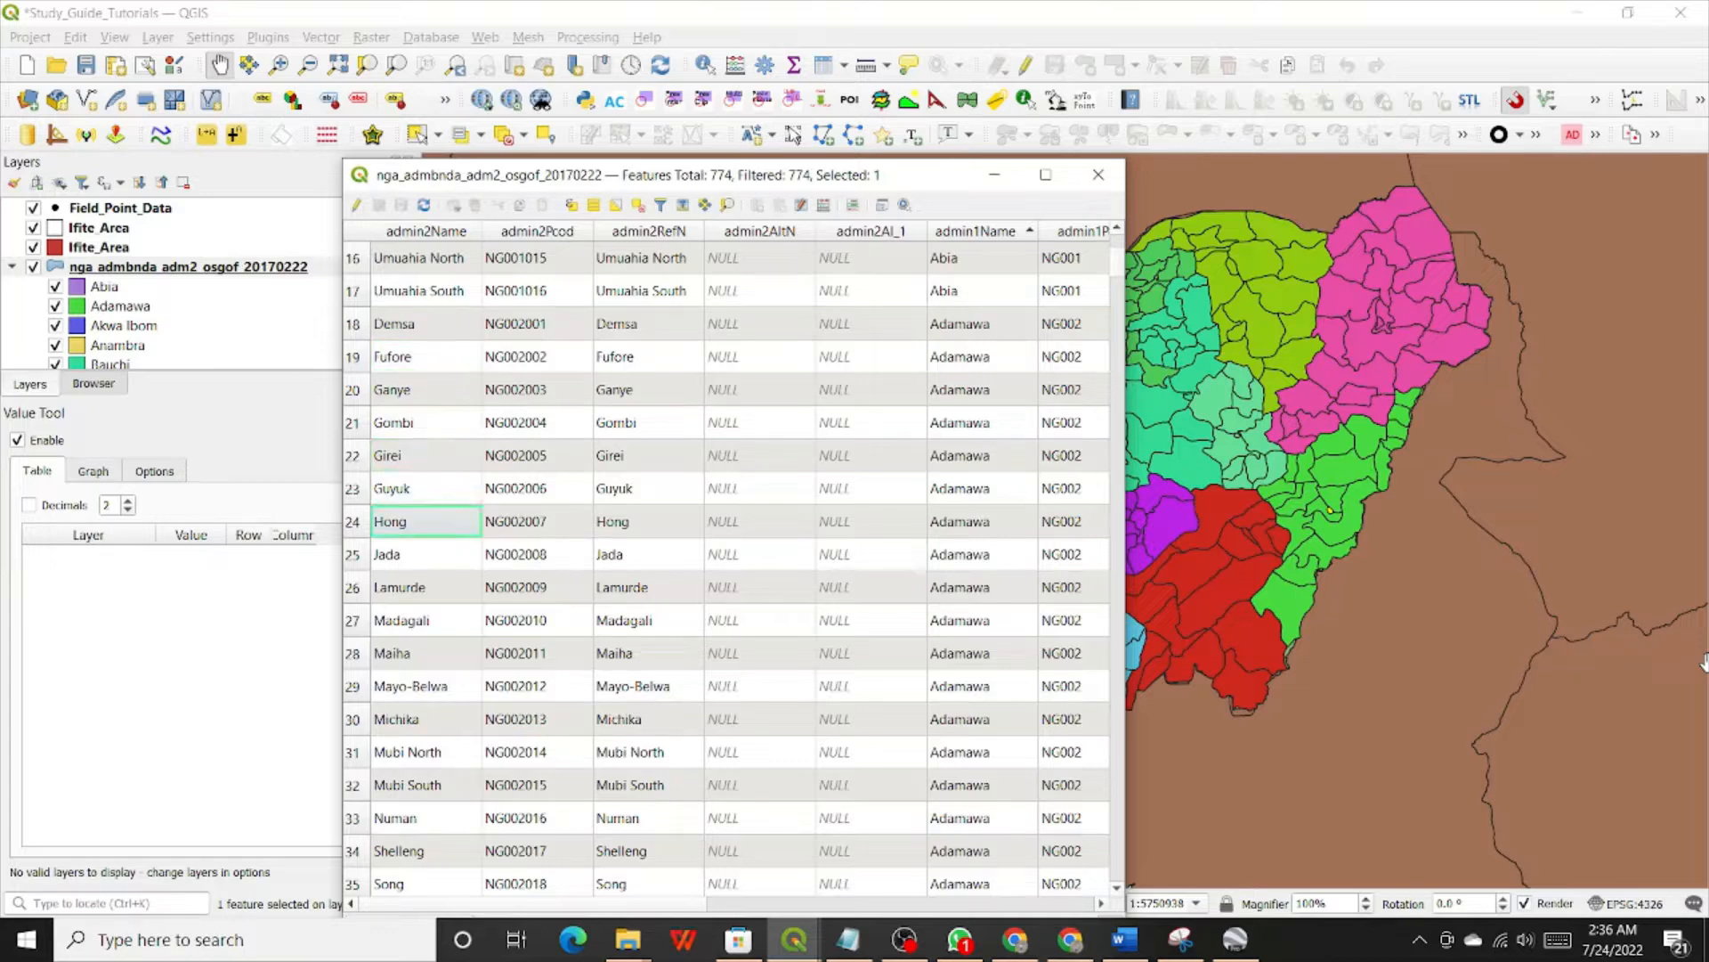
pyautogui.press('Down')
pyautogui.press('Down')
pyautogui.press('Down')
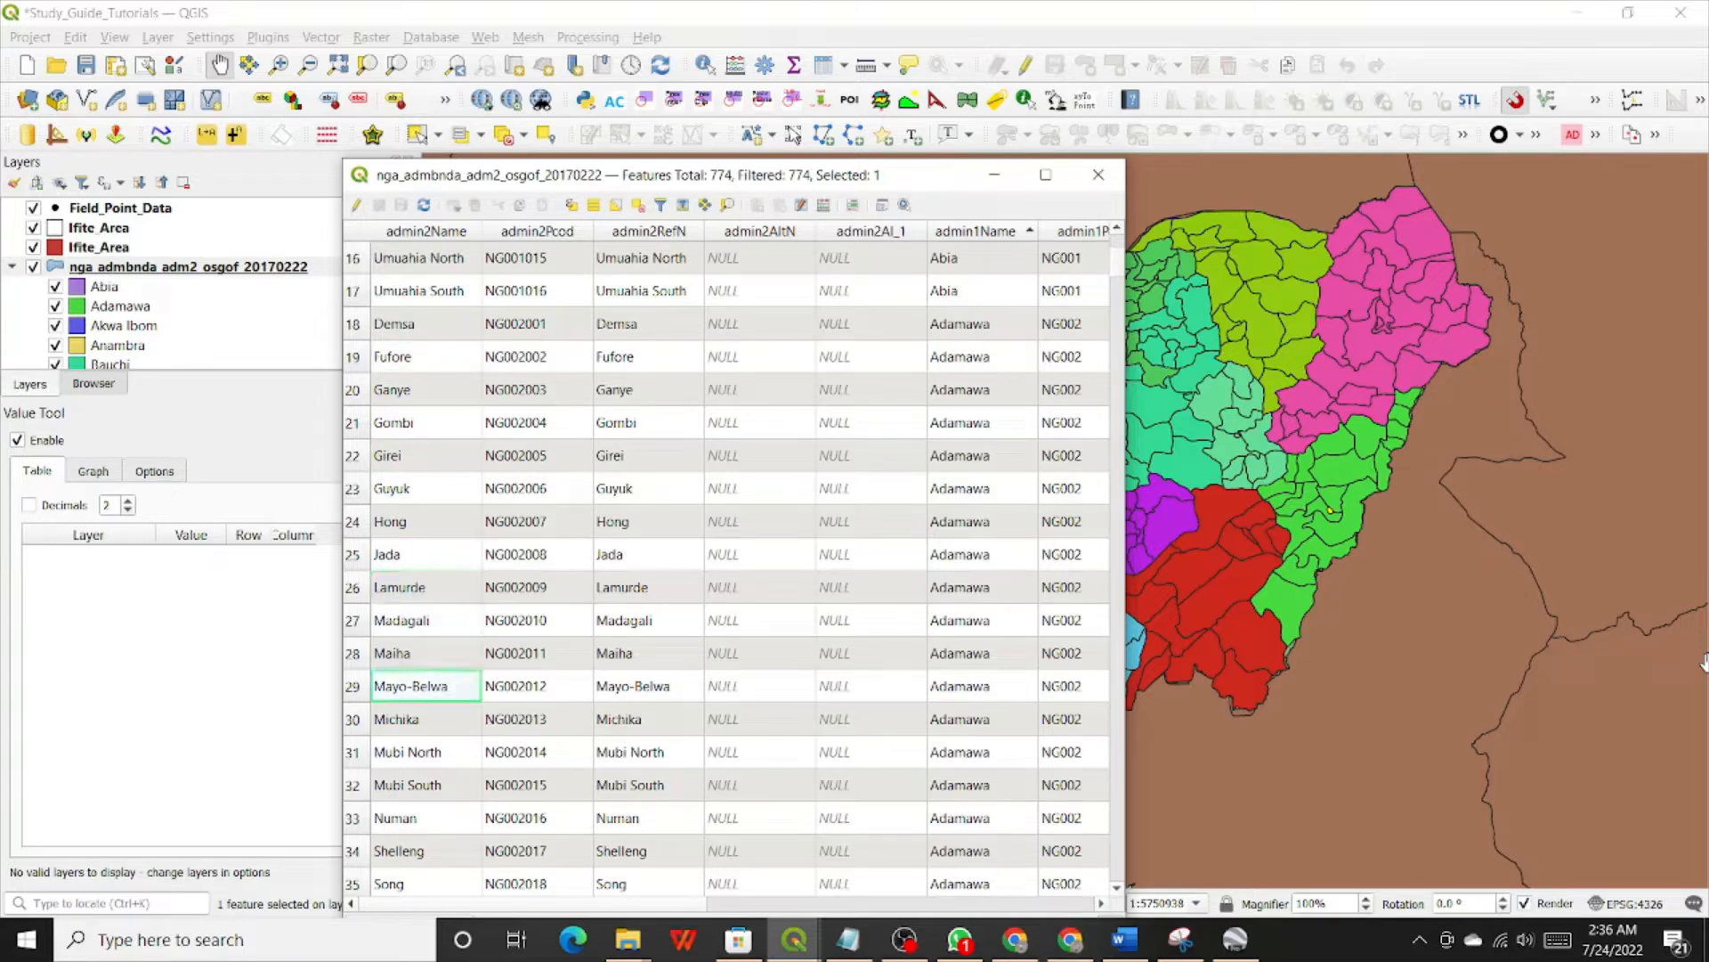
pyautogui.press('Down')
pyautogui.press('Down')
pyautogui.press('Down')
pyautogui.press('Down')
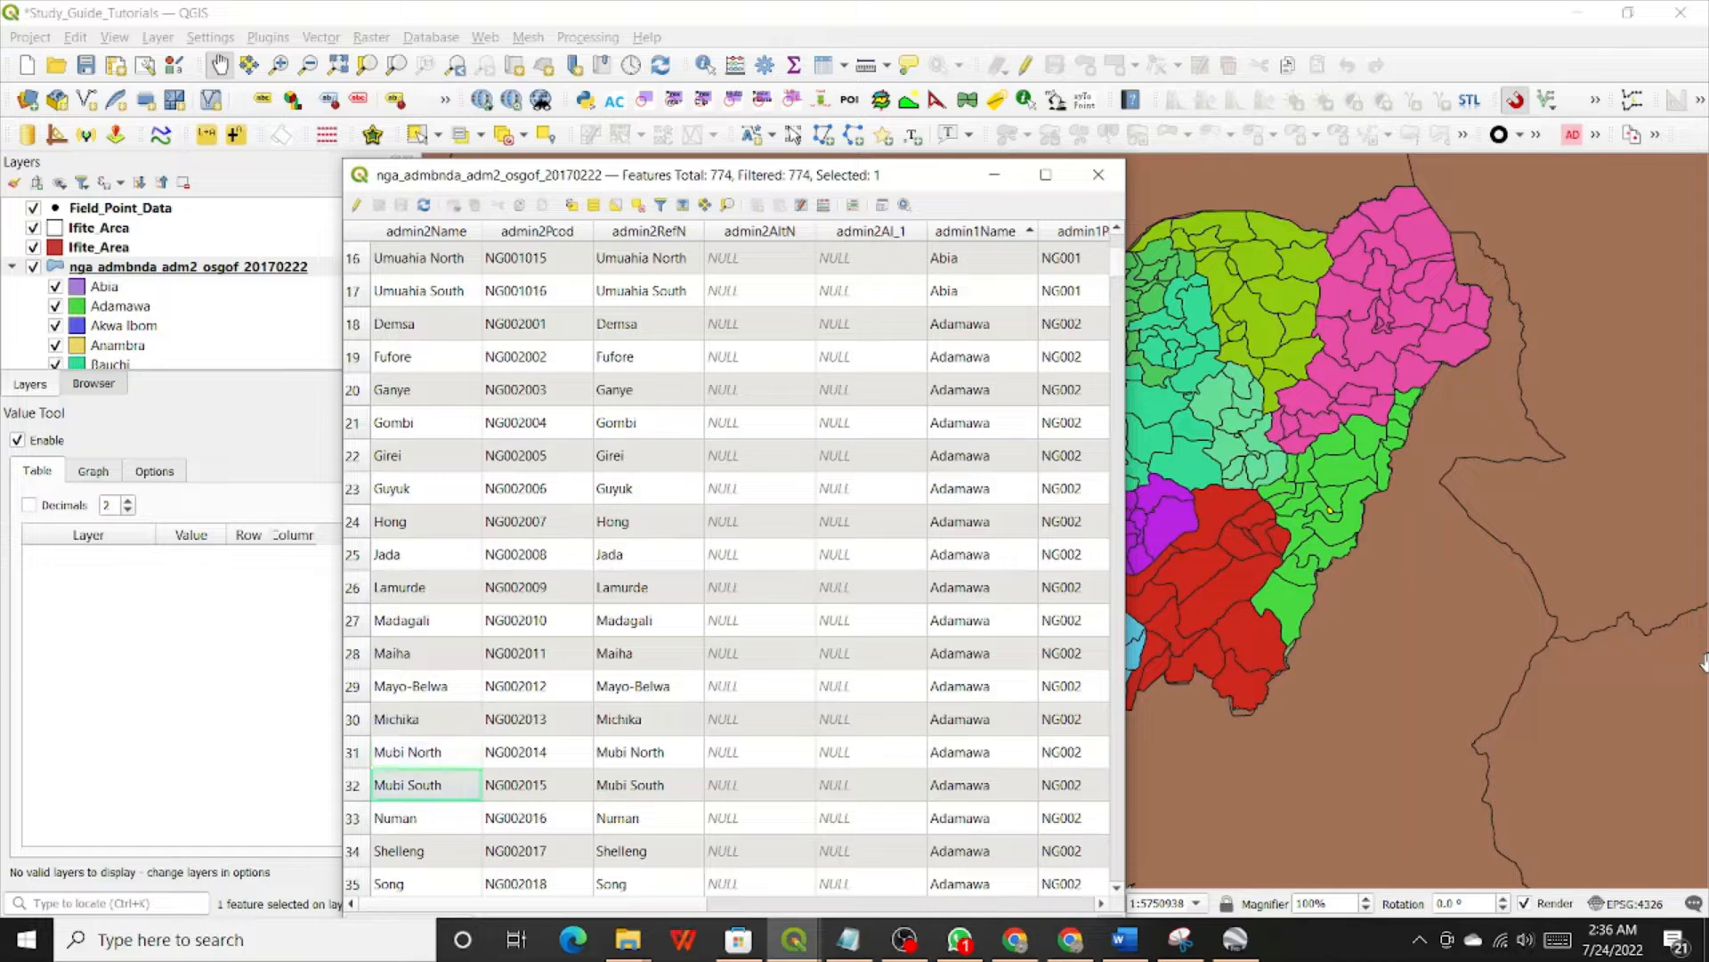
pyautogui.press('Down')
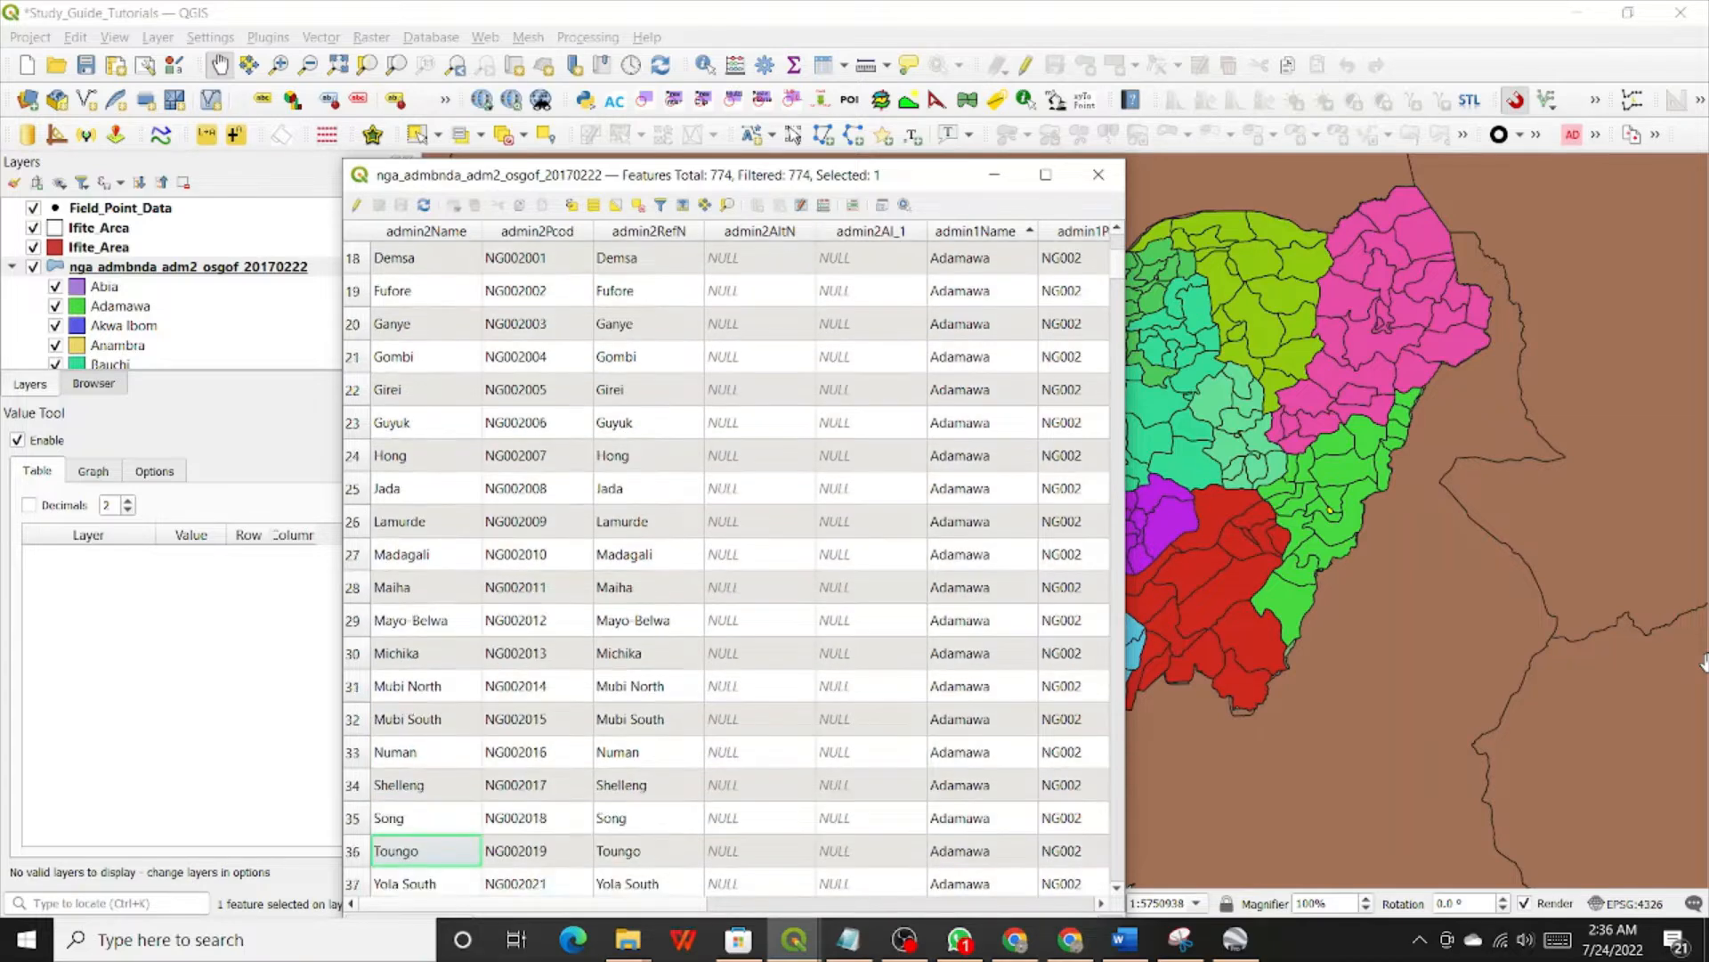
pyautogui.press('Down')
pyautogui.press('Down')
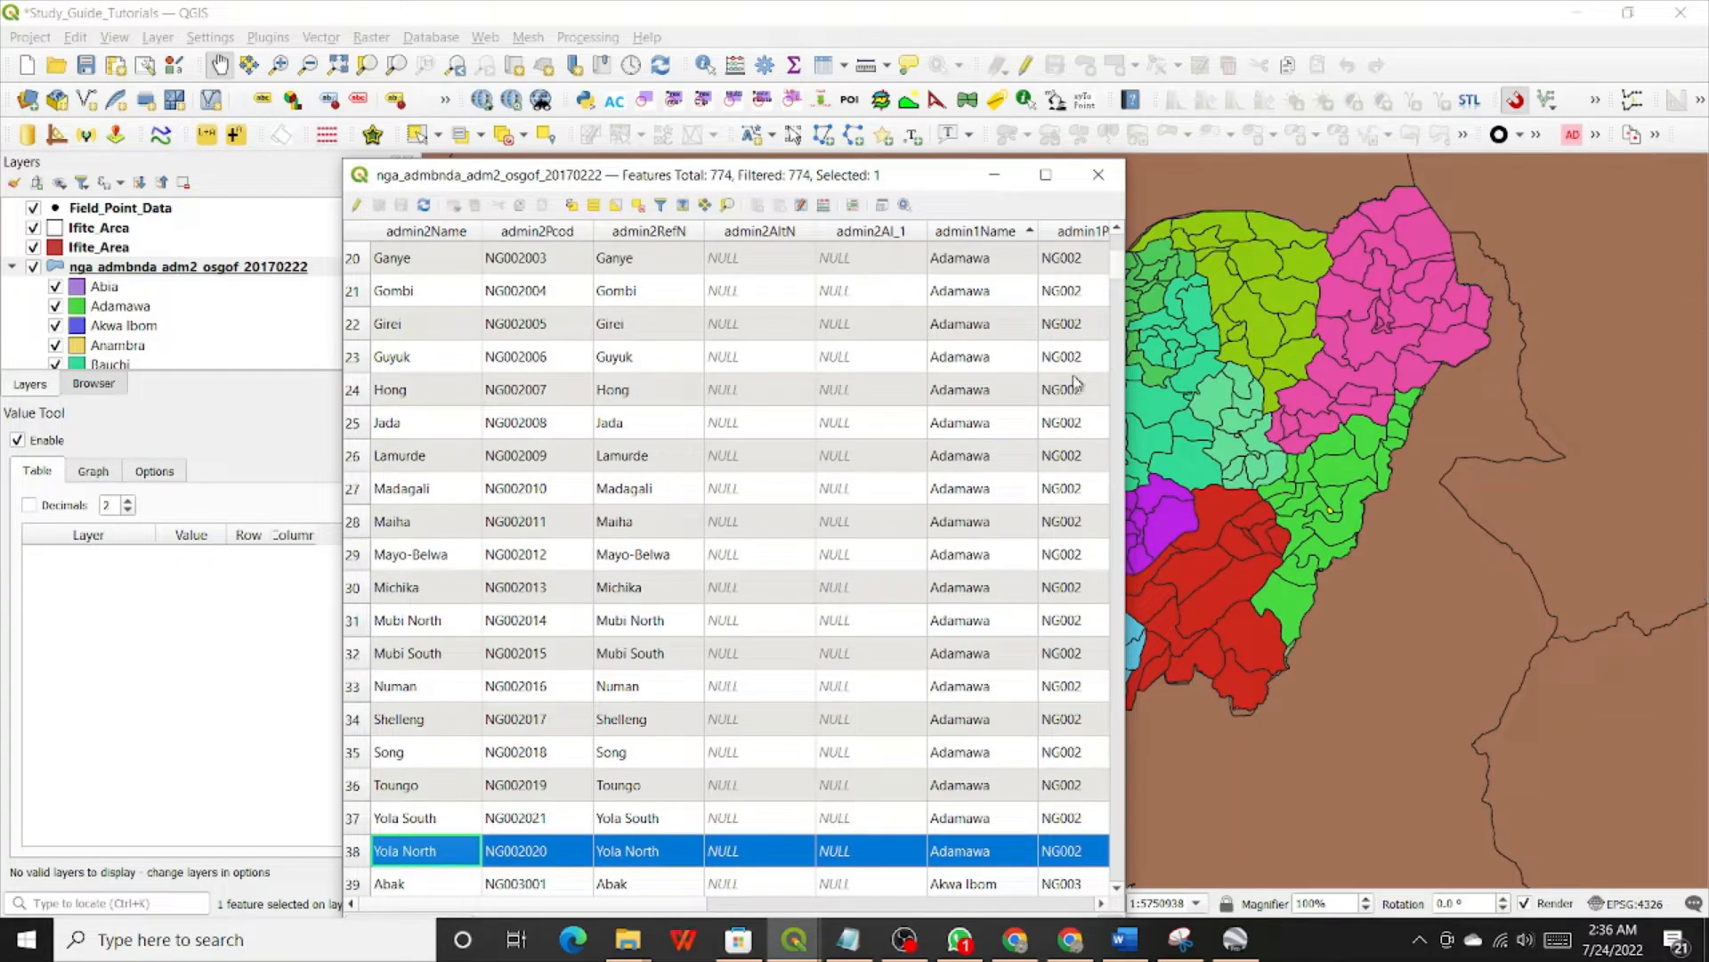
# Step: Move the attribute table aside and locate Yola South, Toungo, Song, Shelleng and Esit - Eket on the map by selecting their records individually
pyautogui.scroll(-4, 681, 605)
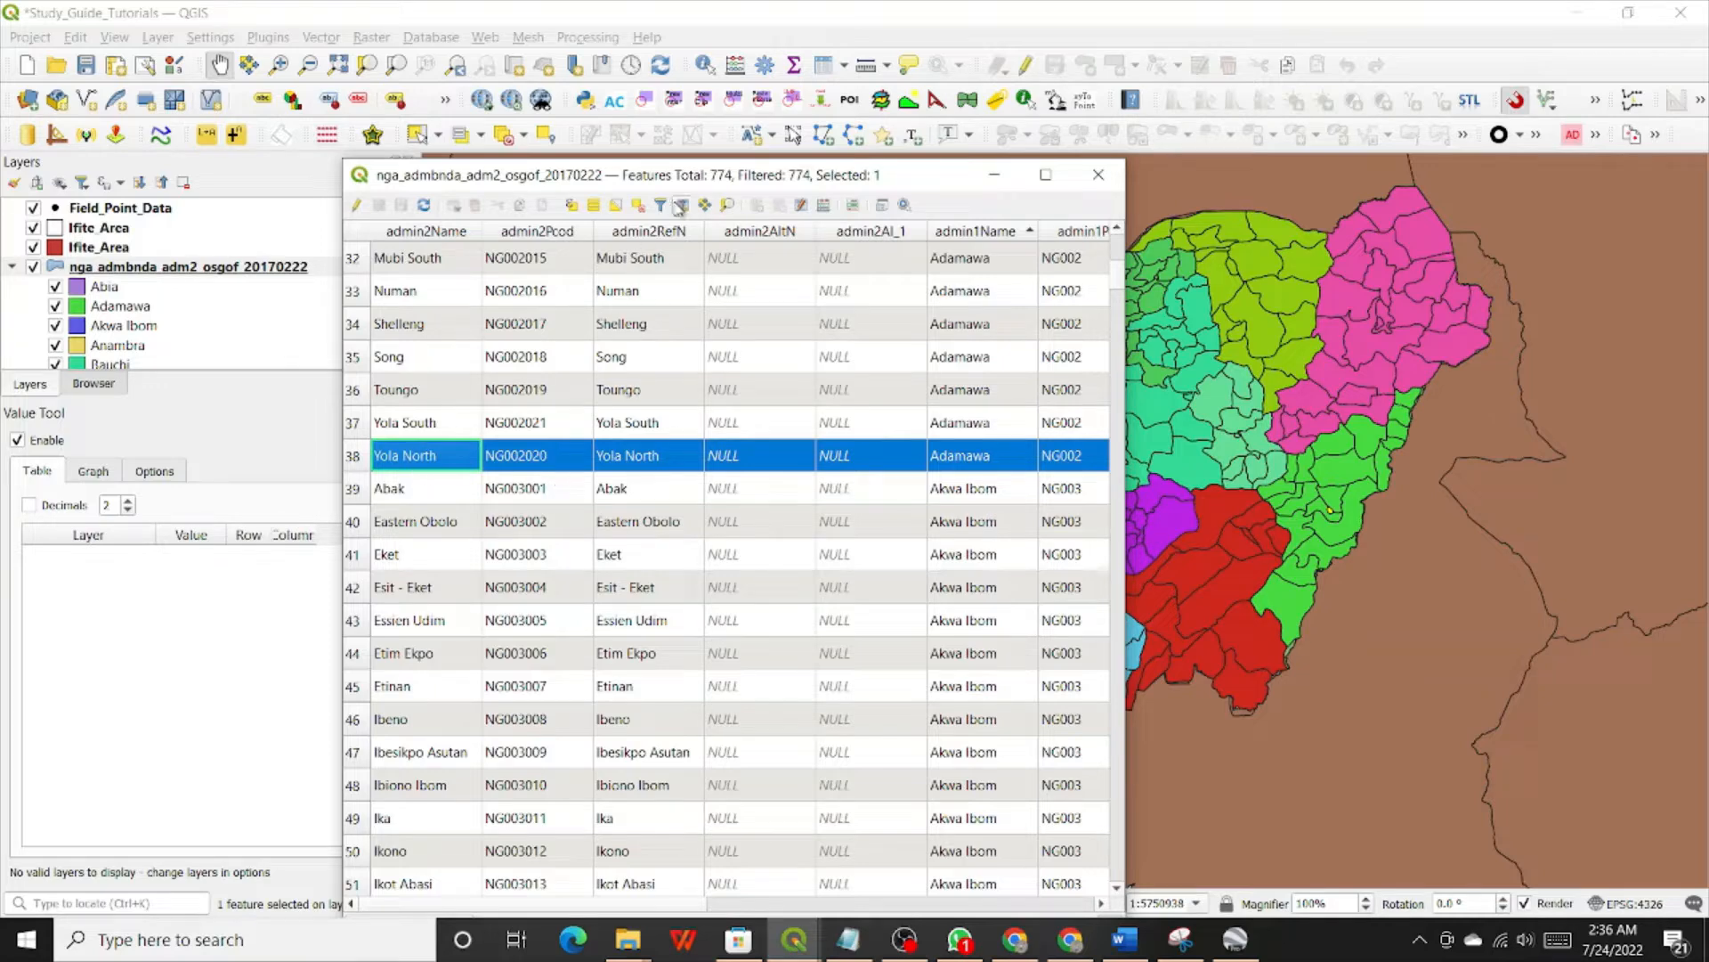
pyautogui.moveTo(731, 176); pyautogui.dragTo(469, 98)
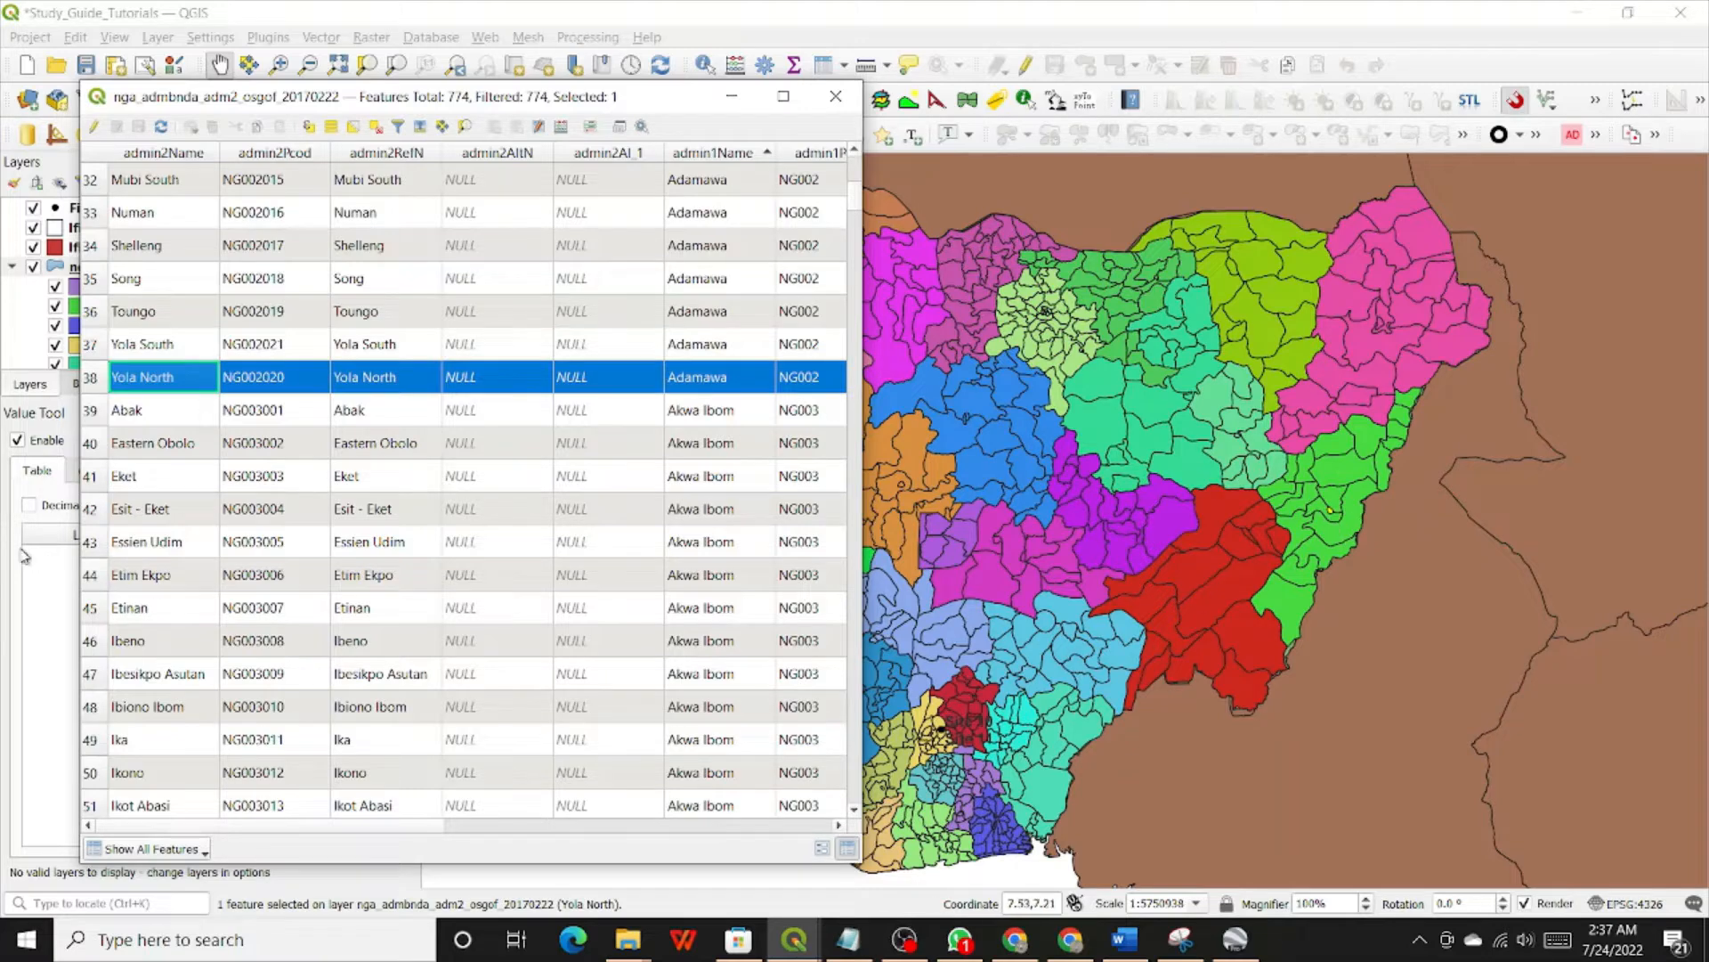
pyautogui.click(93, 345)
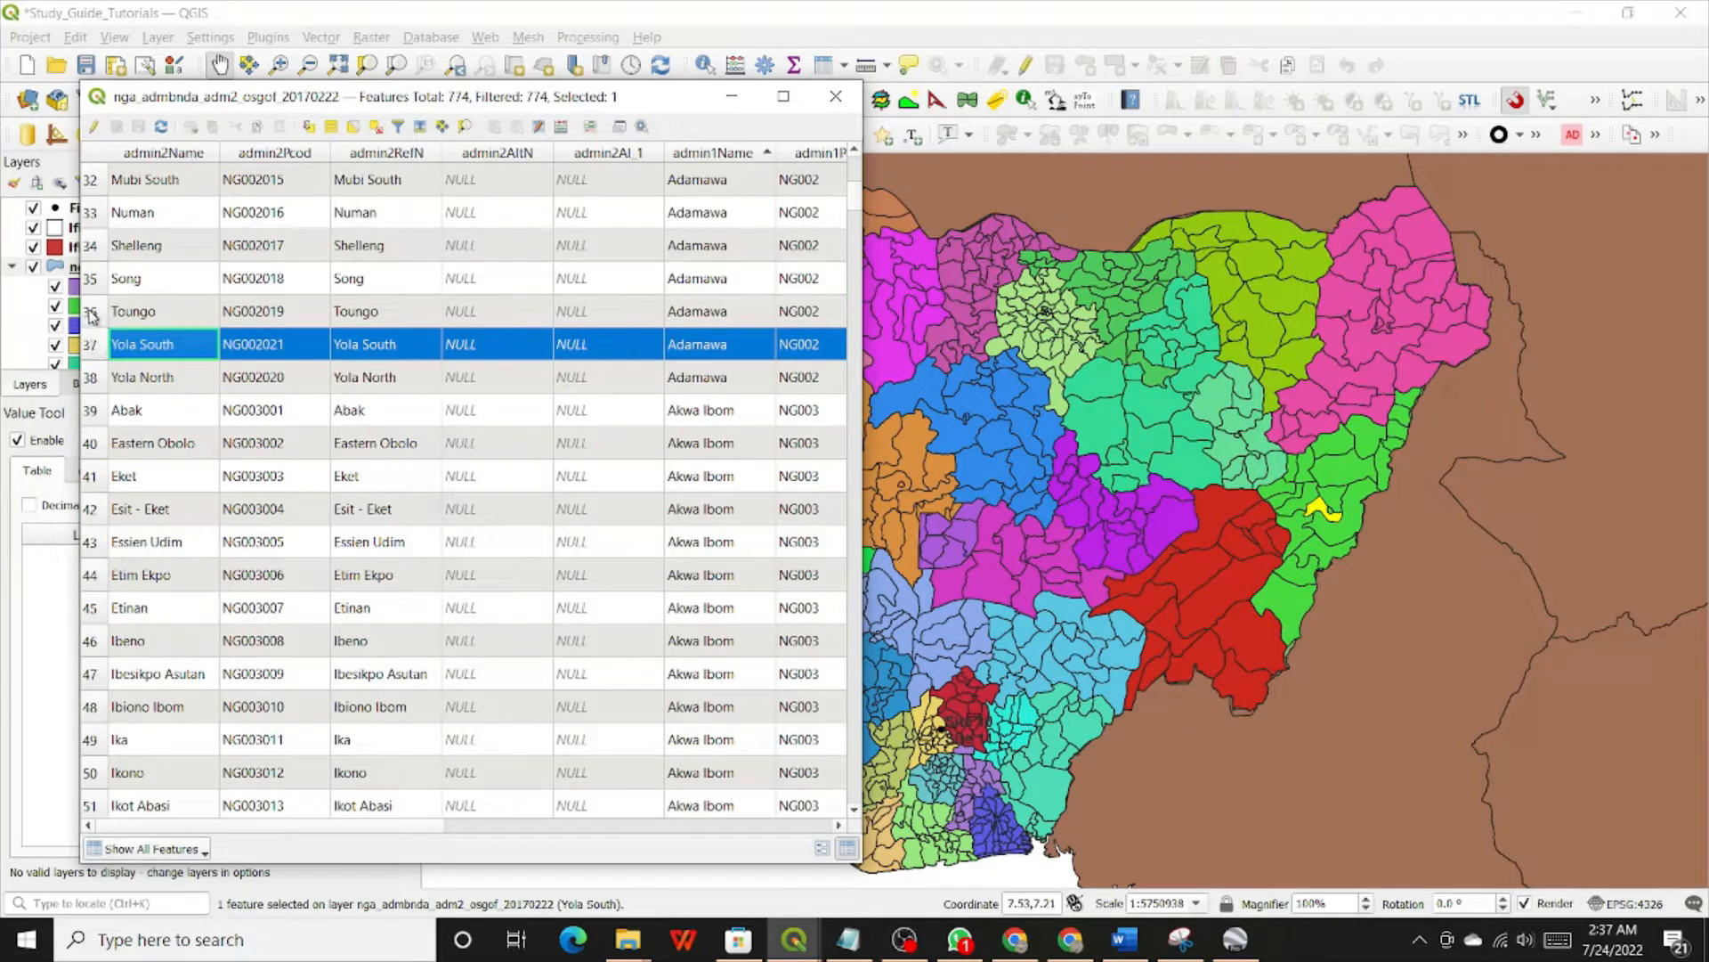
pyautogui.click(91, 314)
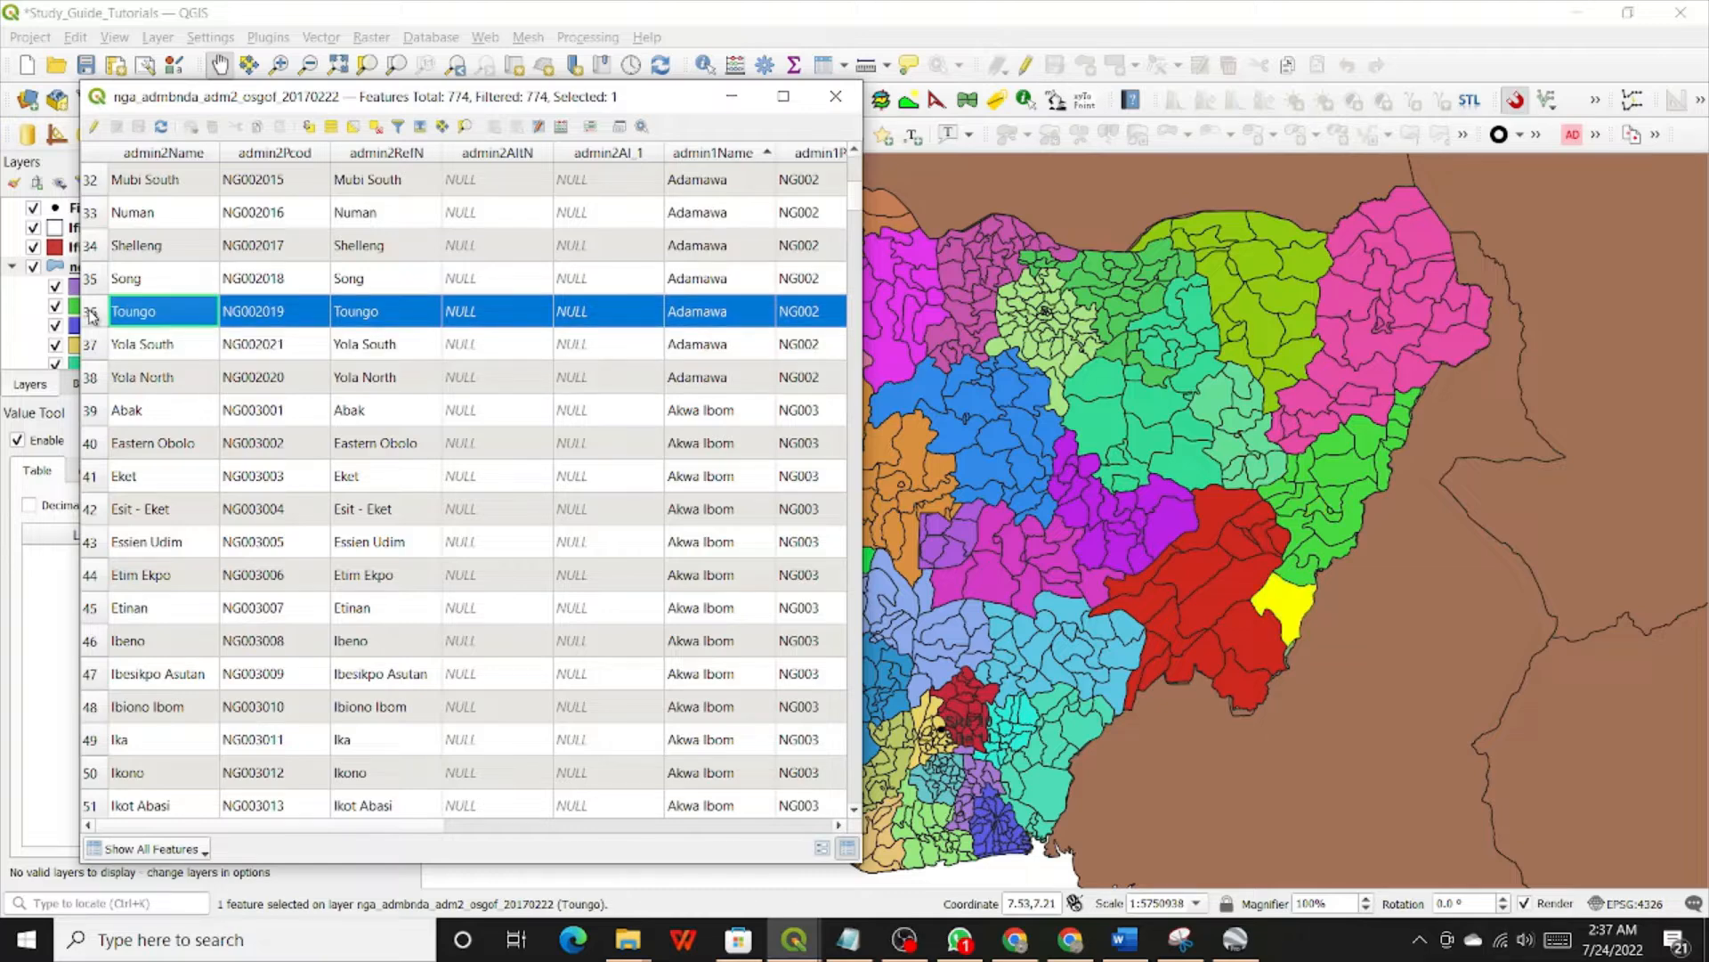
pyautogui.click(89, 278)
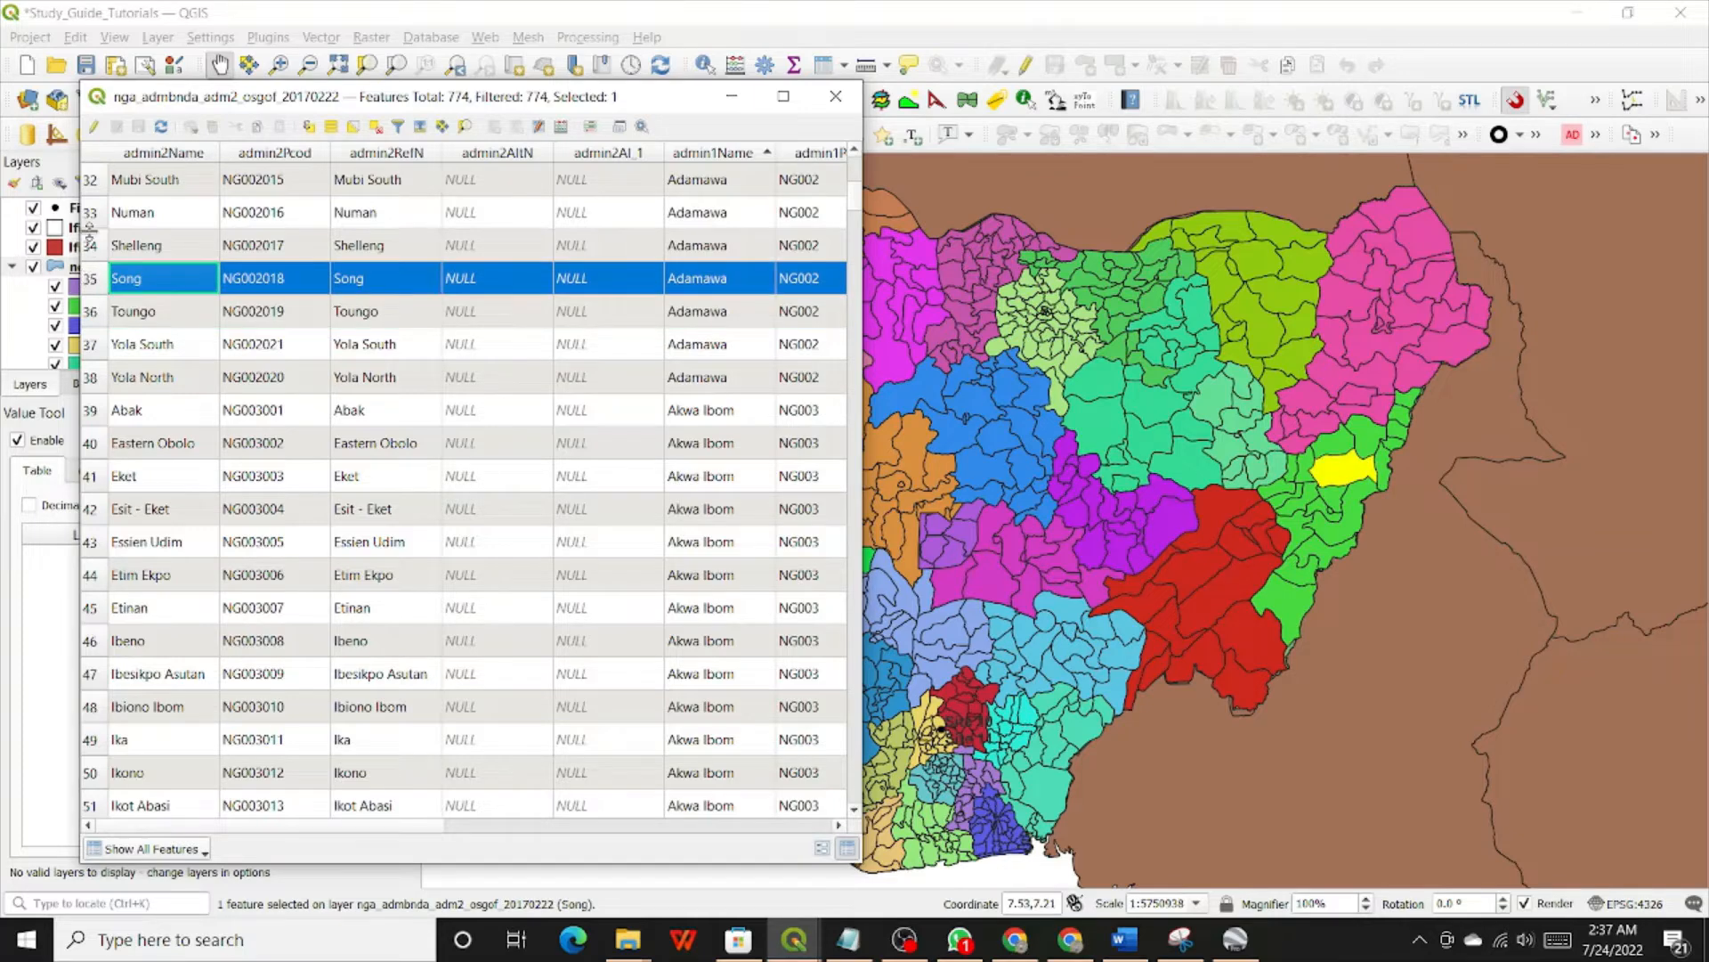
pyautogui.click(90, 245)
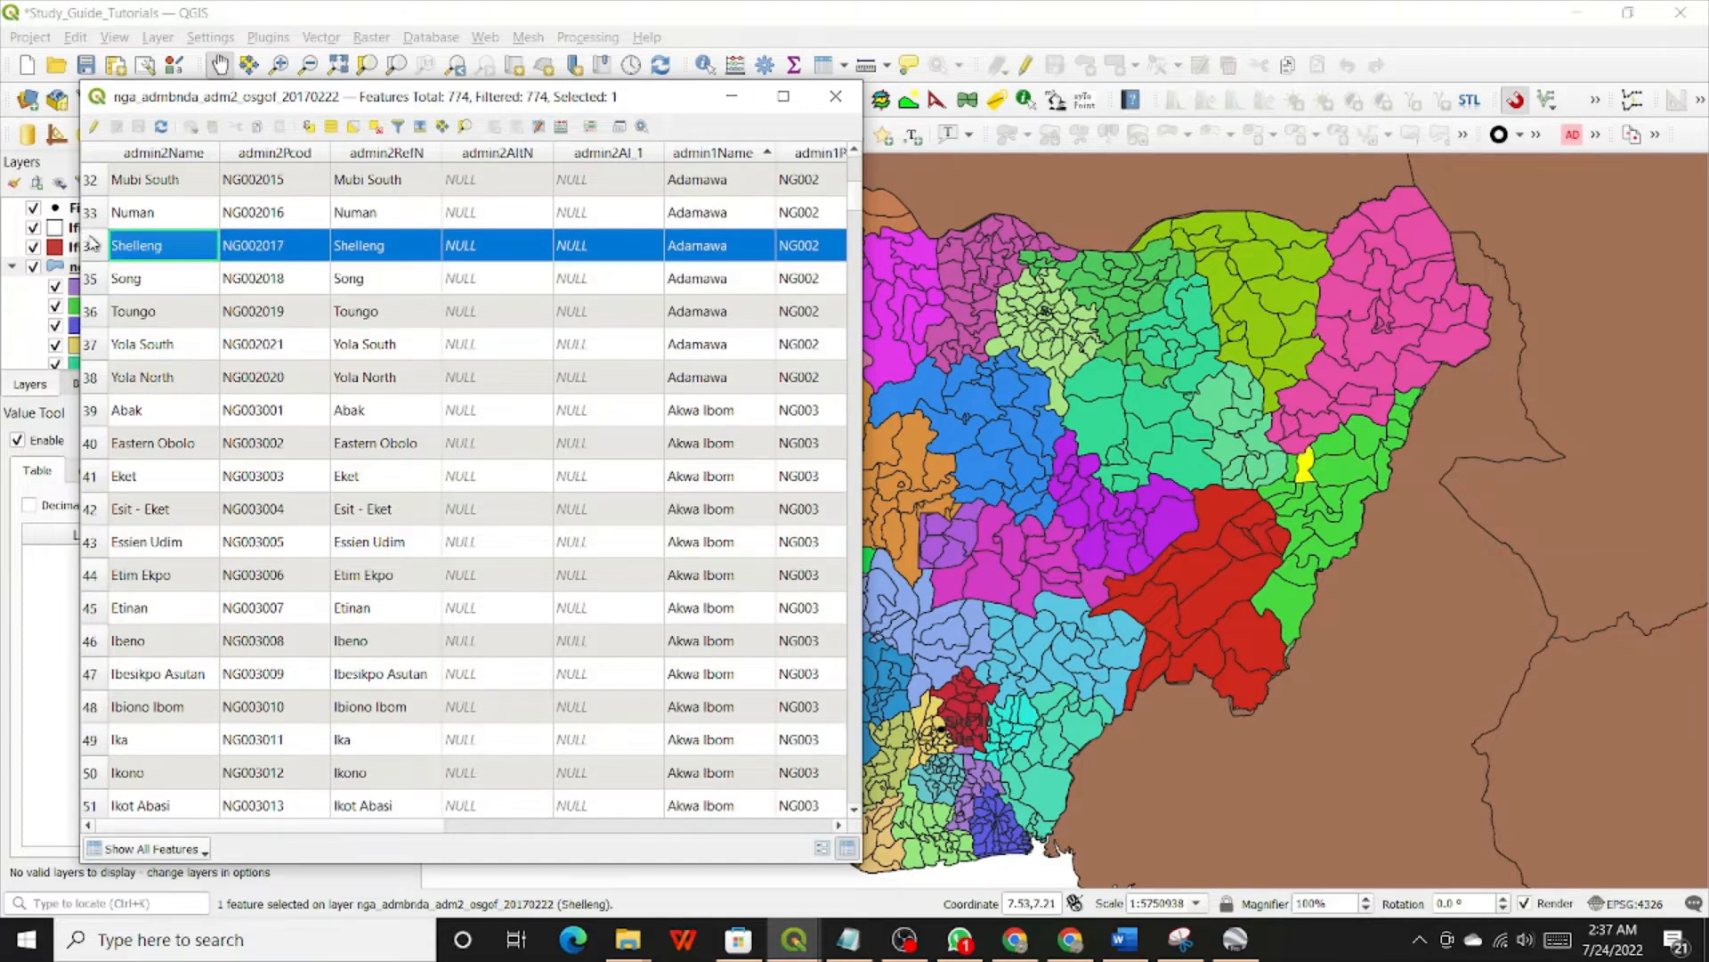
pyautogui.click(92, 510)
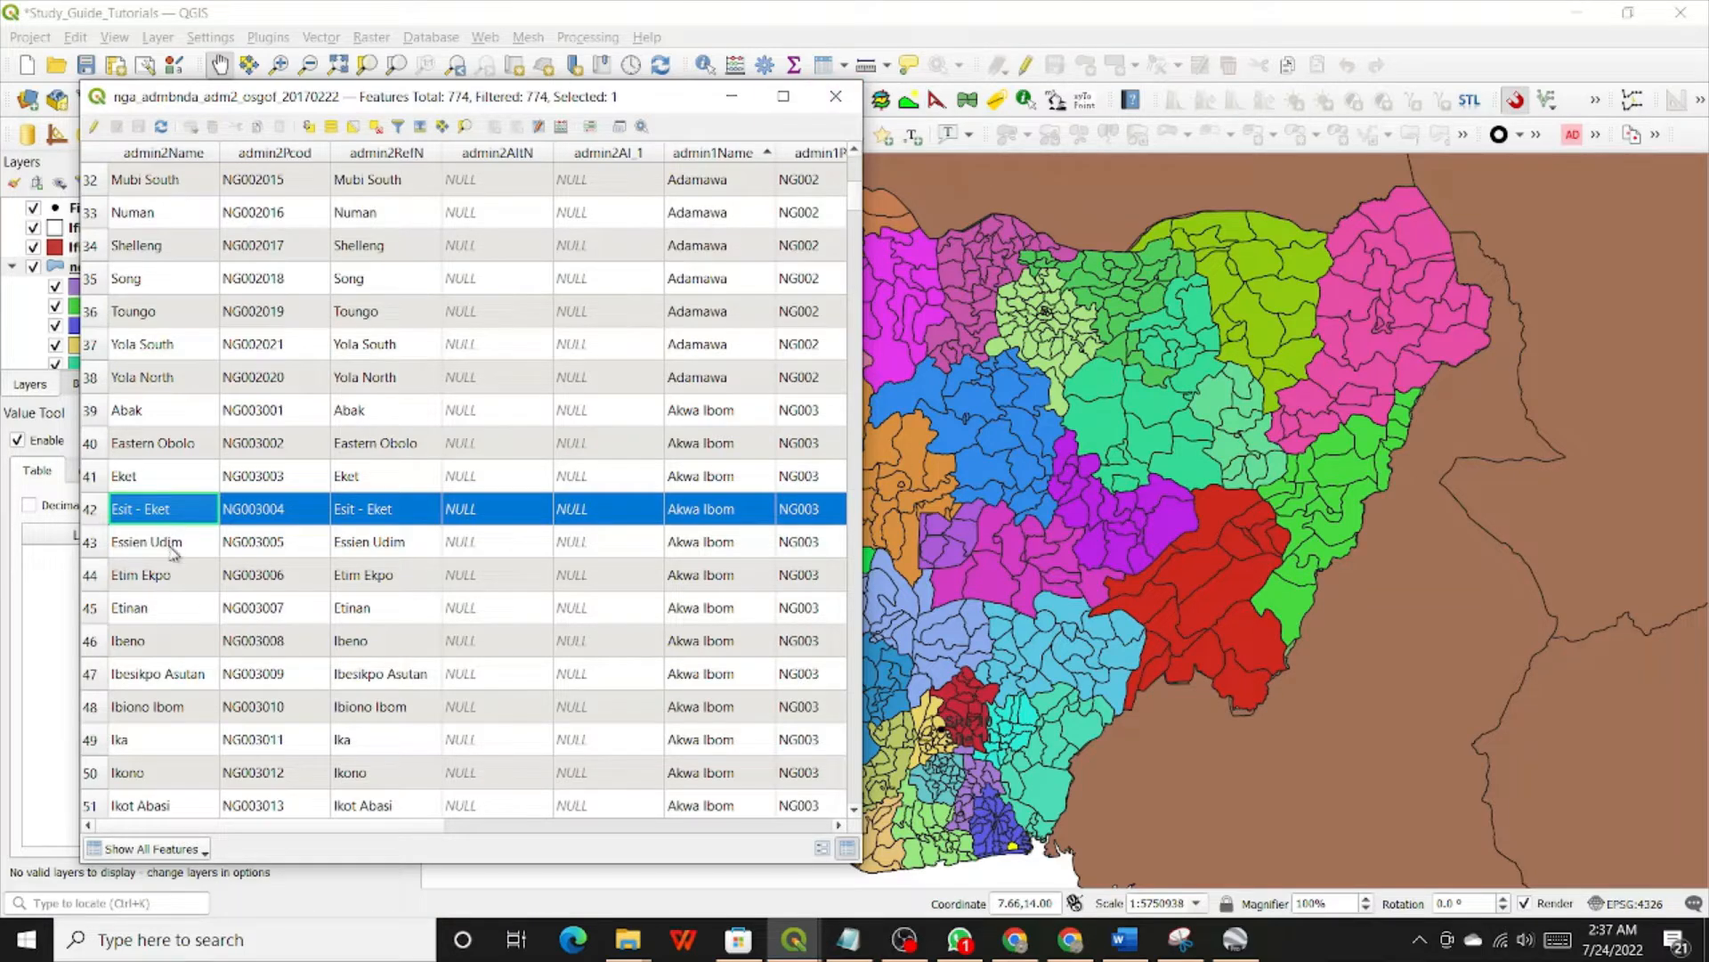
pyautogui.click(199, 483)
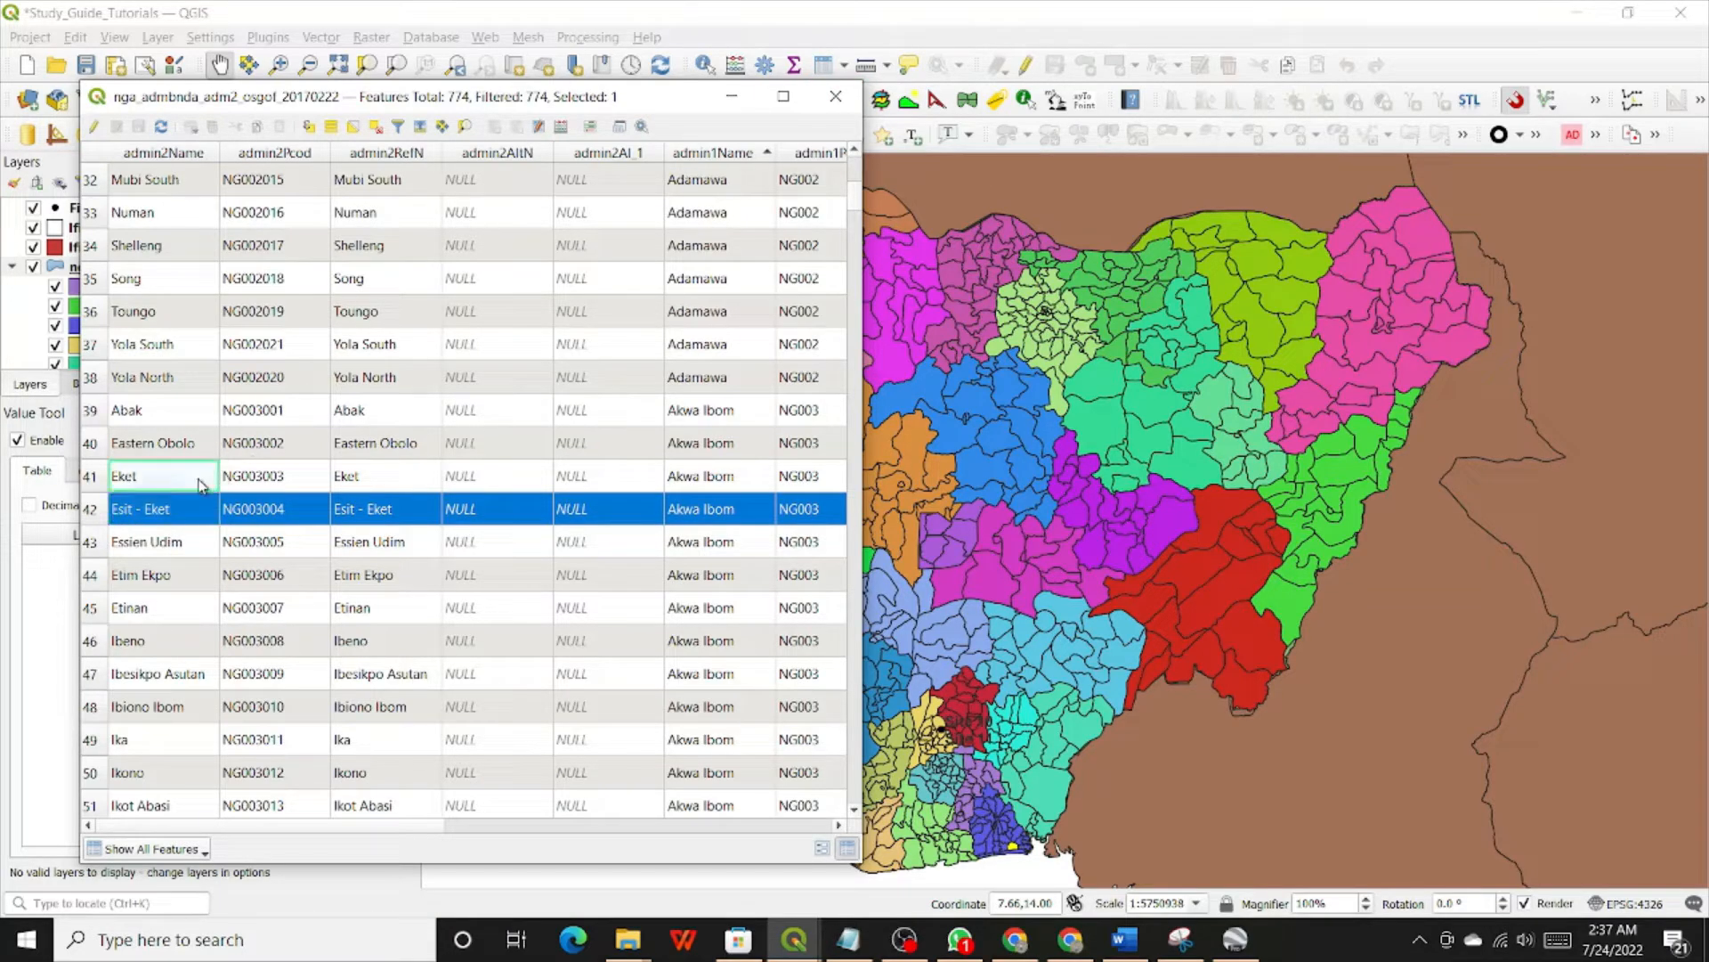
# Step: Clear the record selection and close the attribute table
pyautogui.click(376, 128)
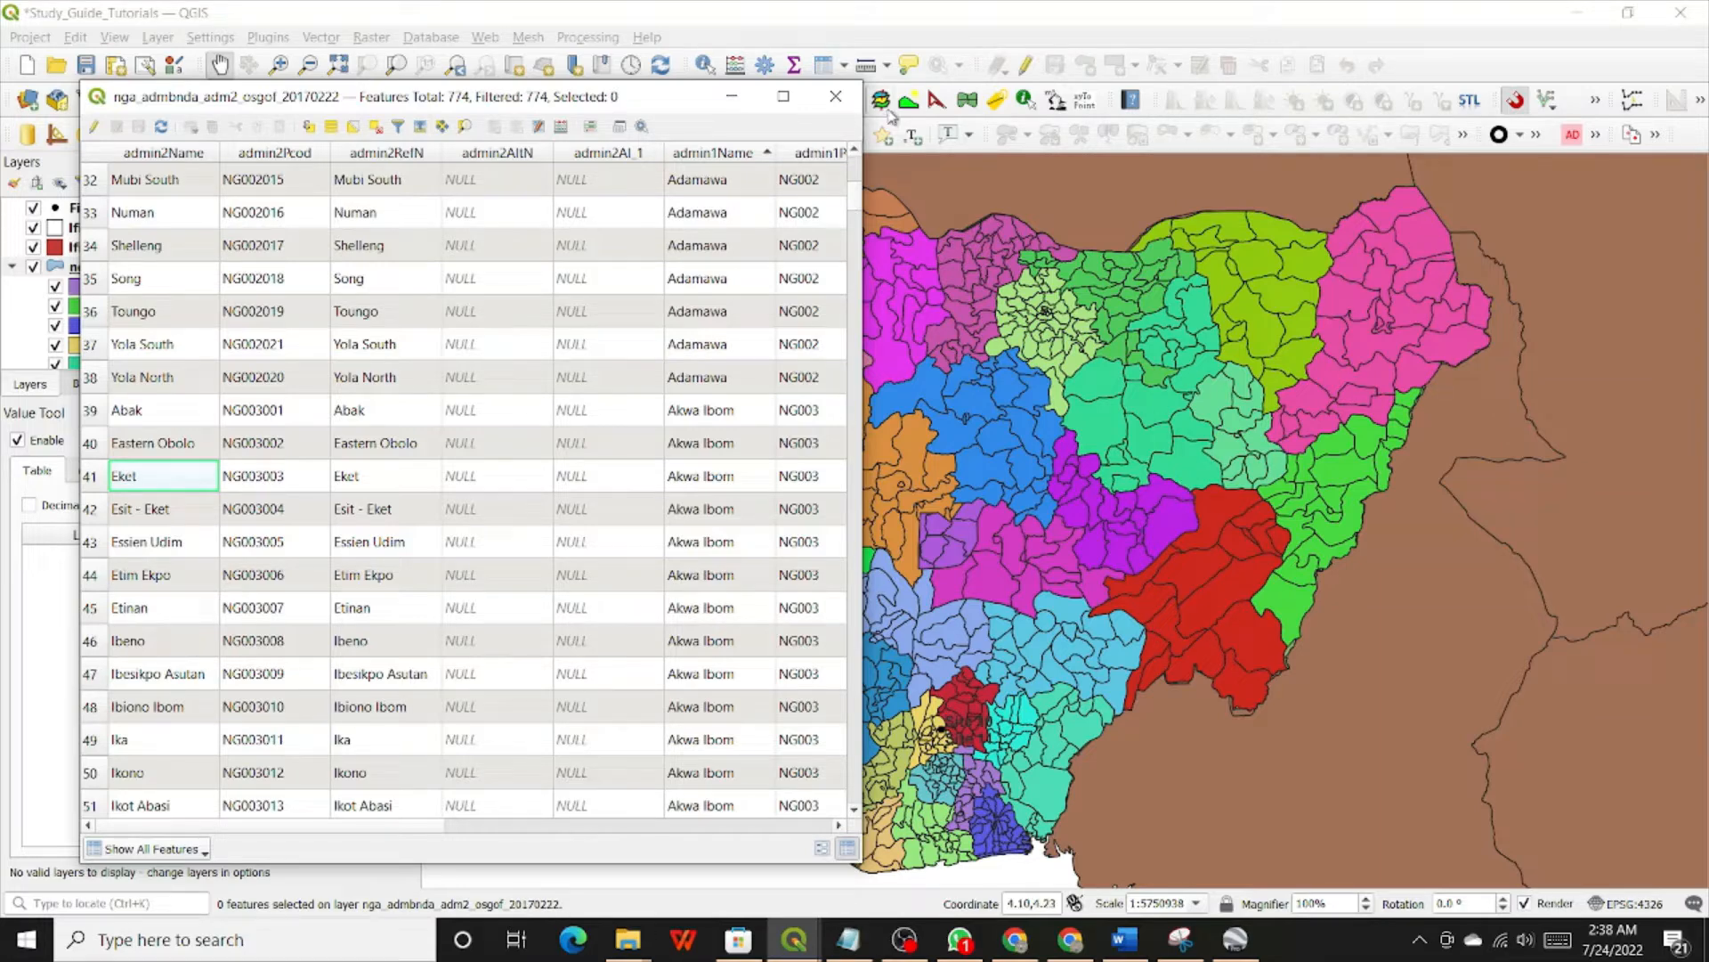
pyautogui.click(838, 97)
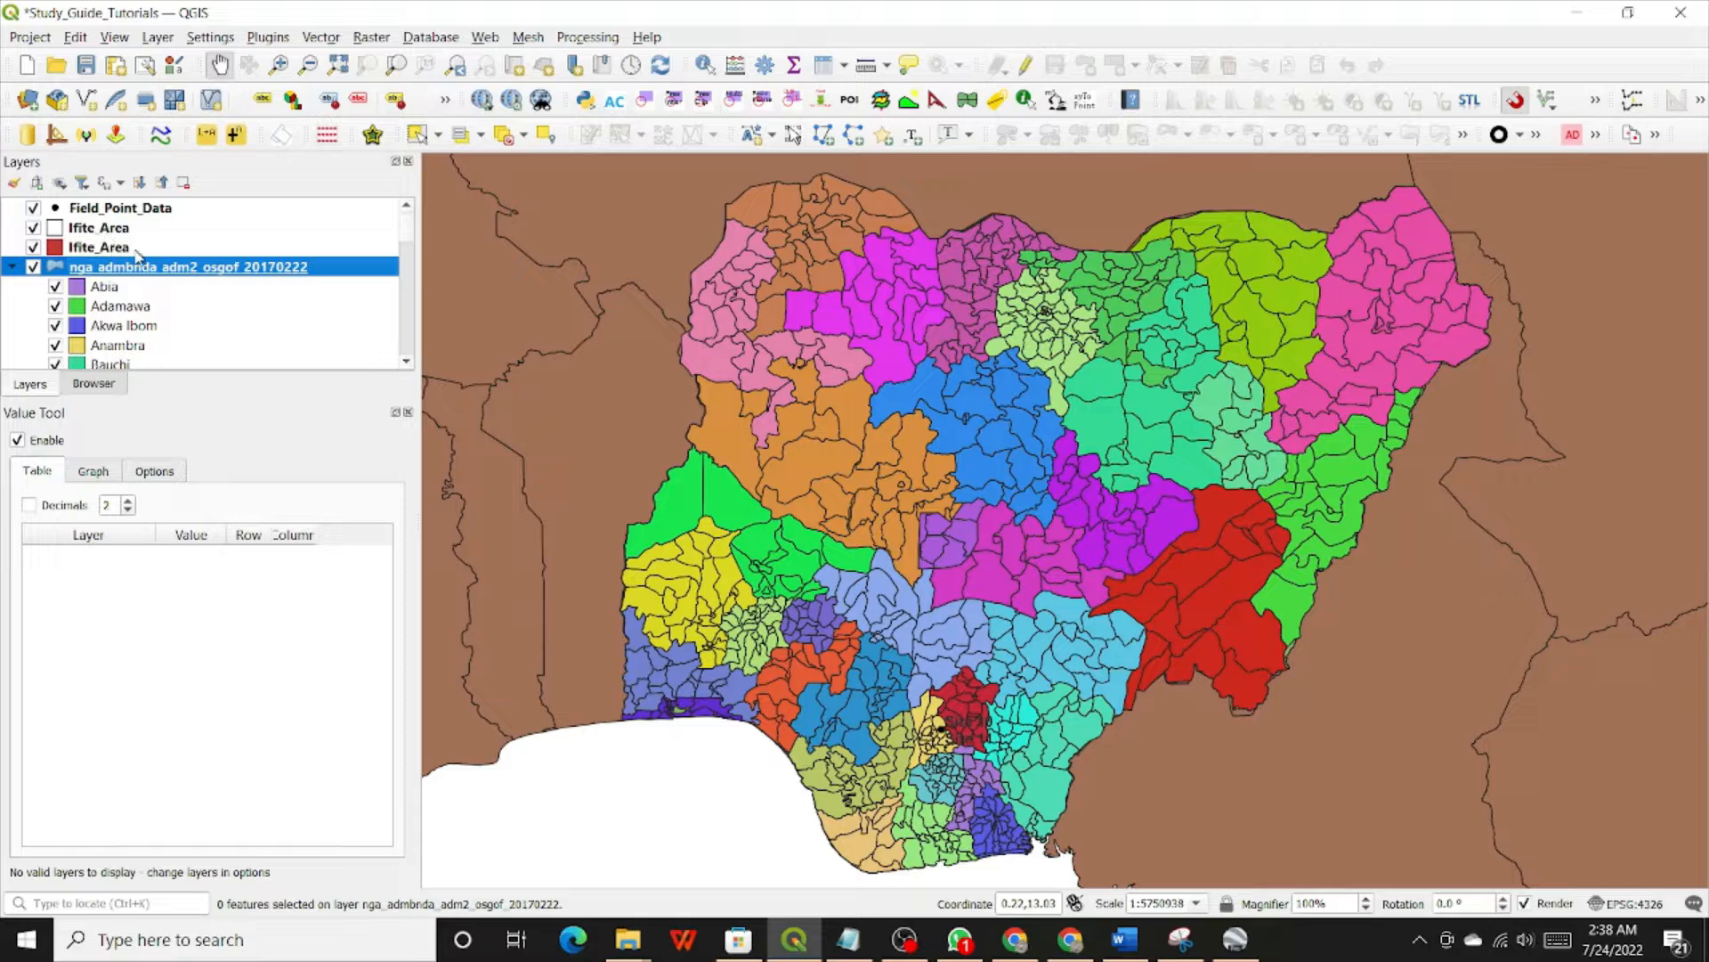
# Step: Open the nga_admbnda_adm2_osgof_20170222 layer's properties and set its labeling to Single Labels
pyautogui.rightClick(144, 268)
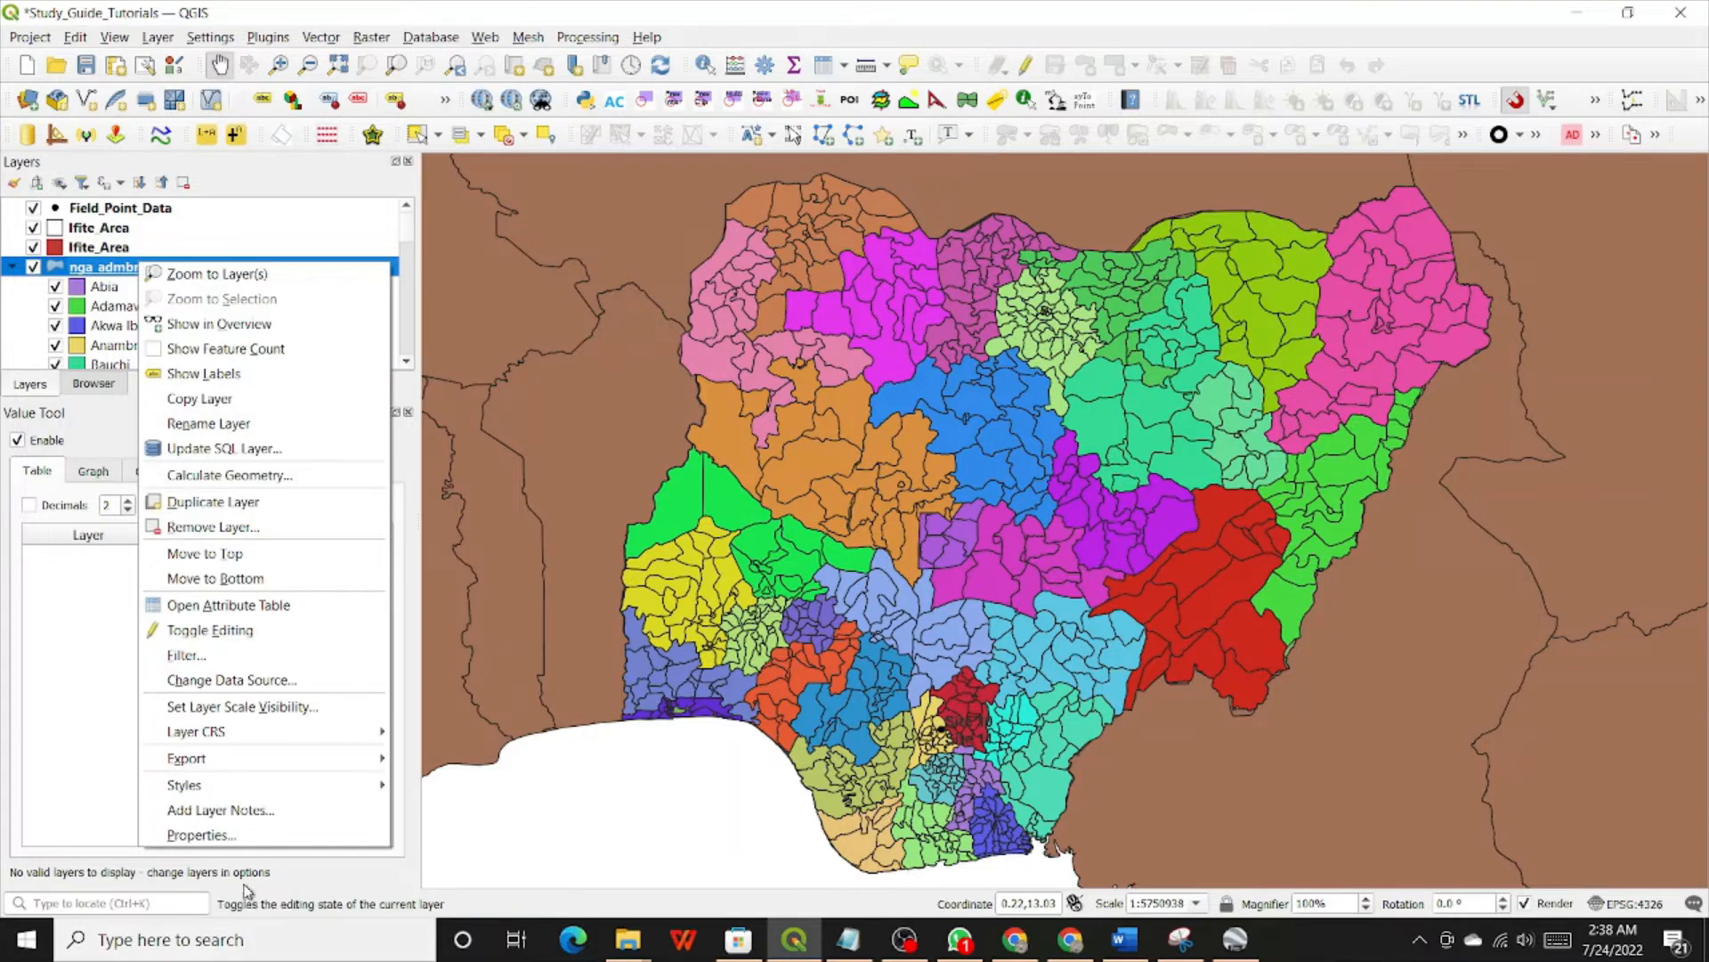
pyautogui.click(212, 841)
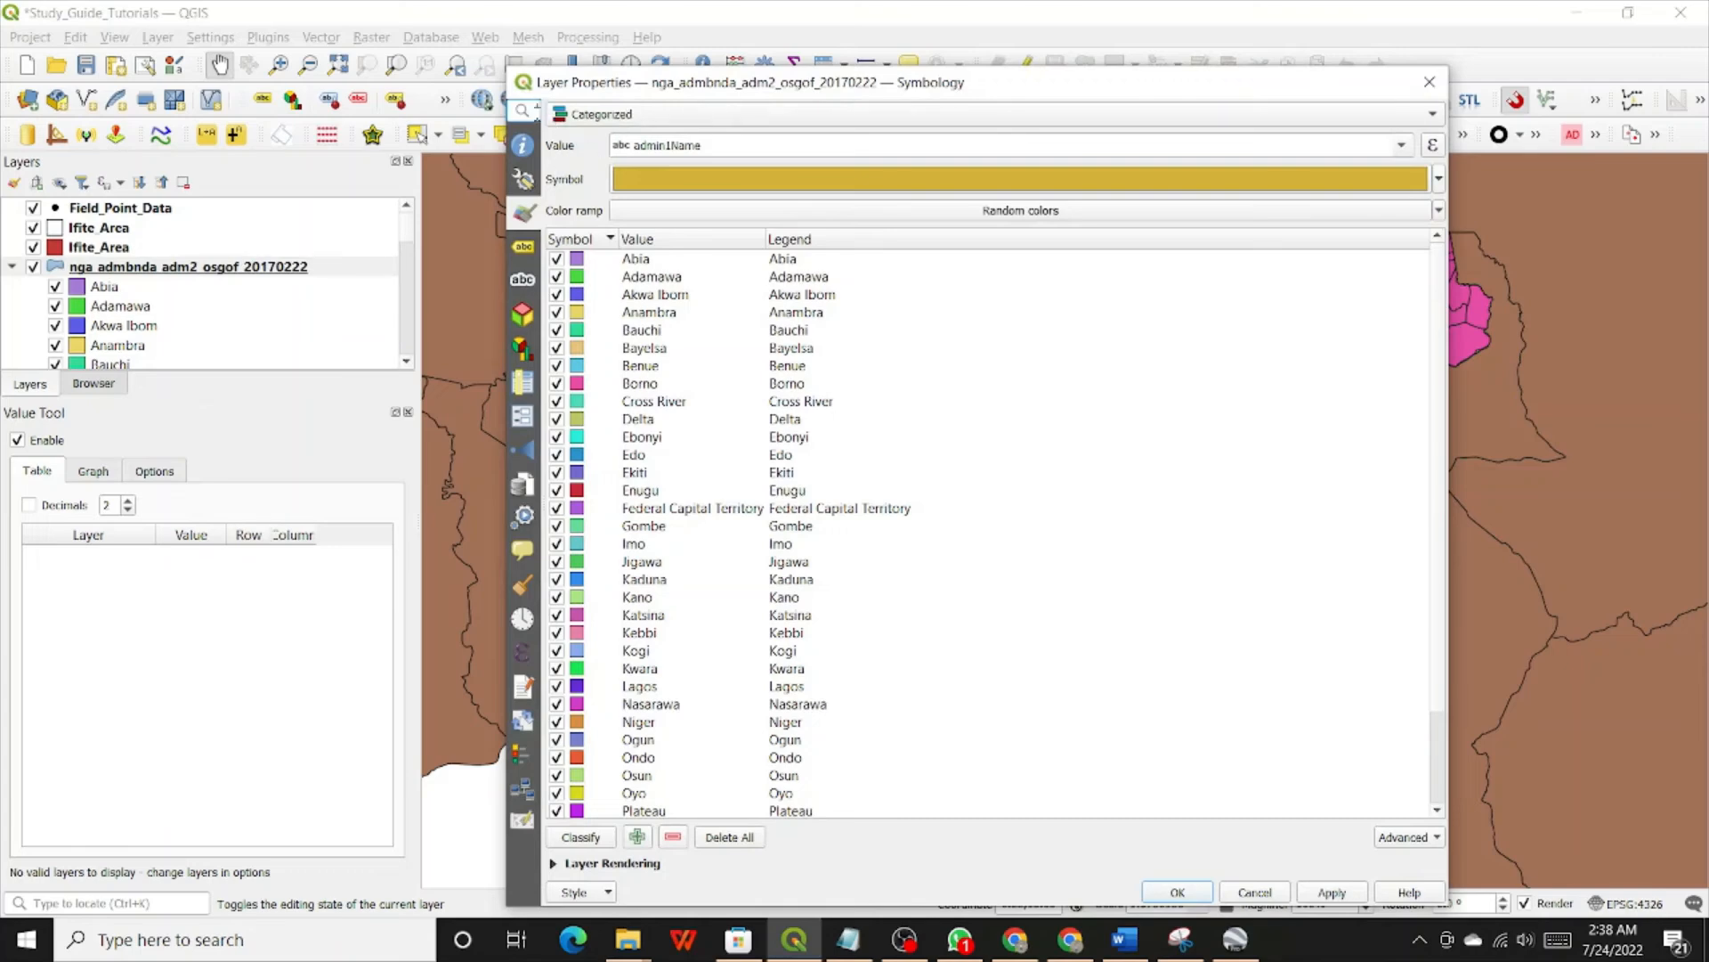
pyautogui.click(524, 248)
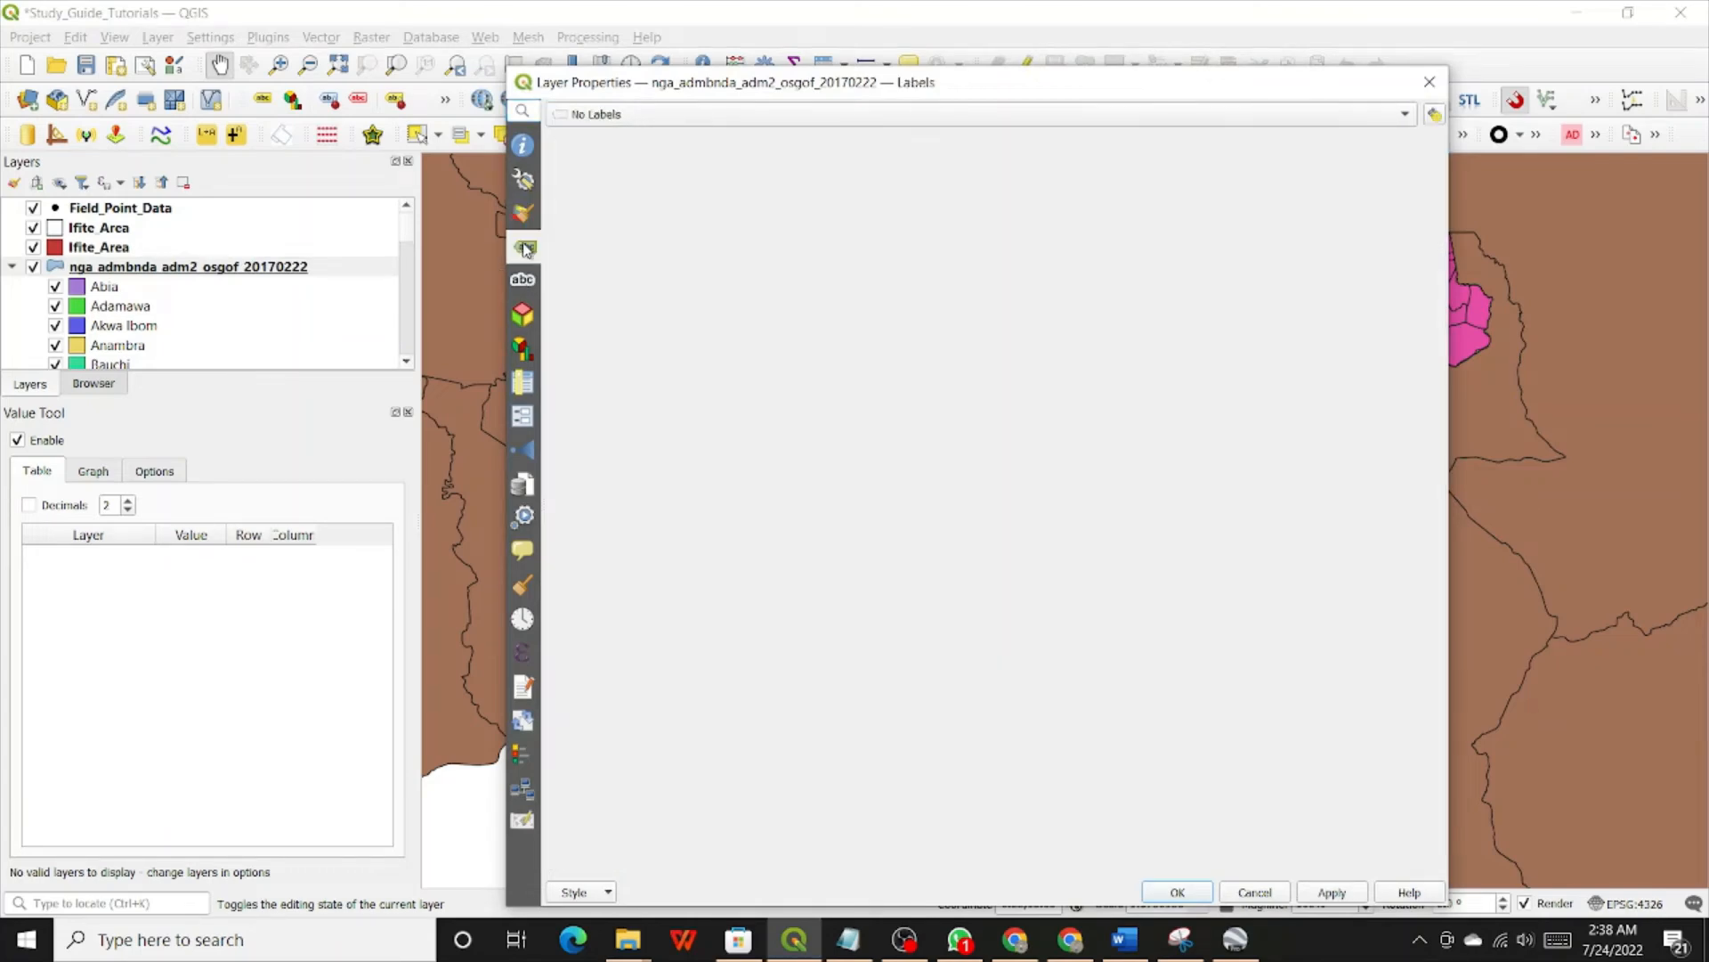
pyautogui.click(857, 117)
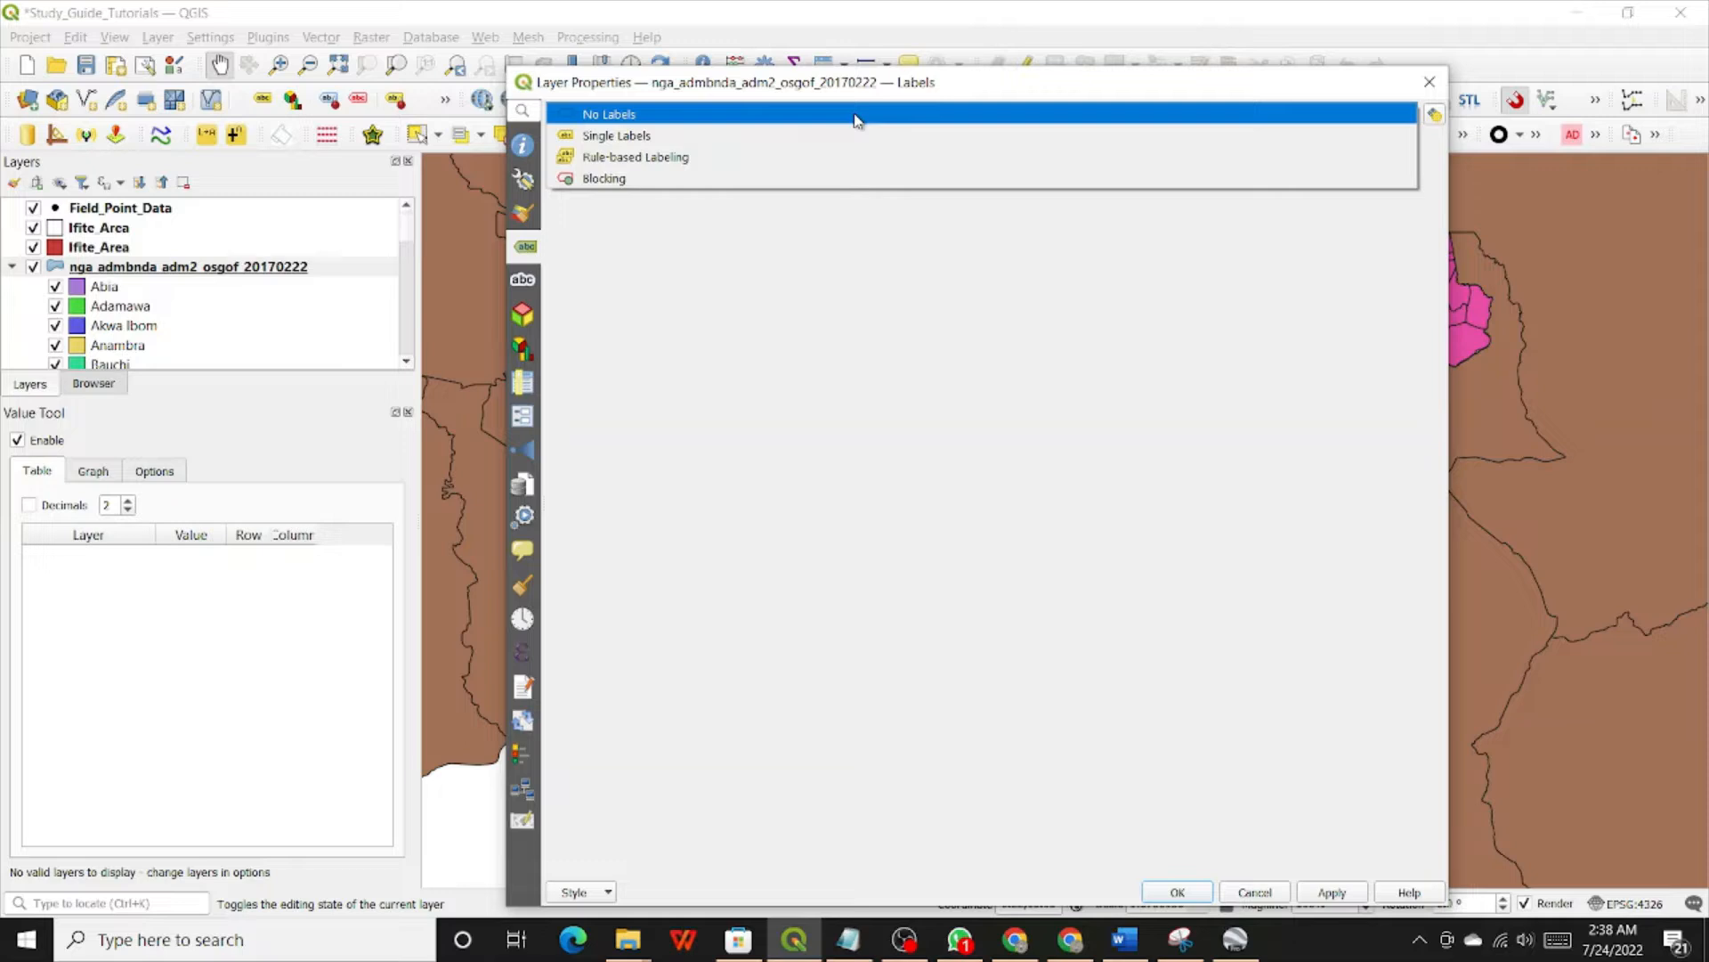
pyautogui.click(623, 142)
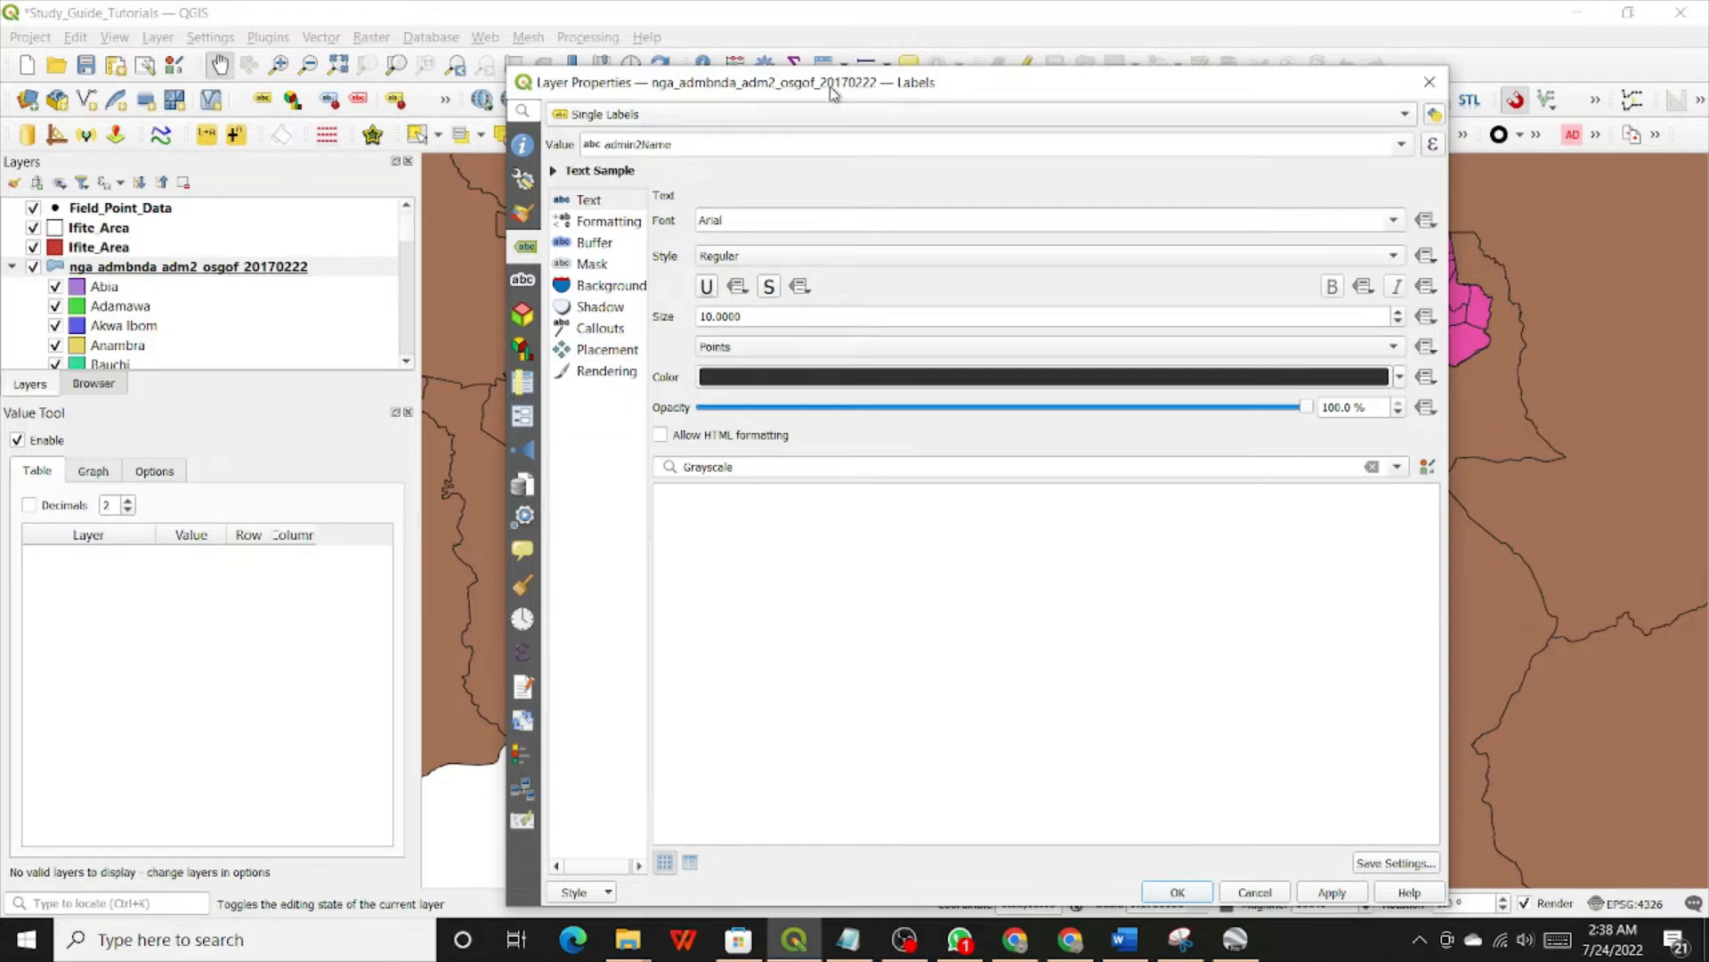
# Step: Apply the labels with admin2Name as the label value and move the properties dialog clear of the map
pyautogui.moveTo(840, 80); pyautogui.dragTo(409, 144)
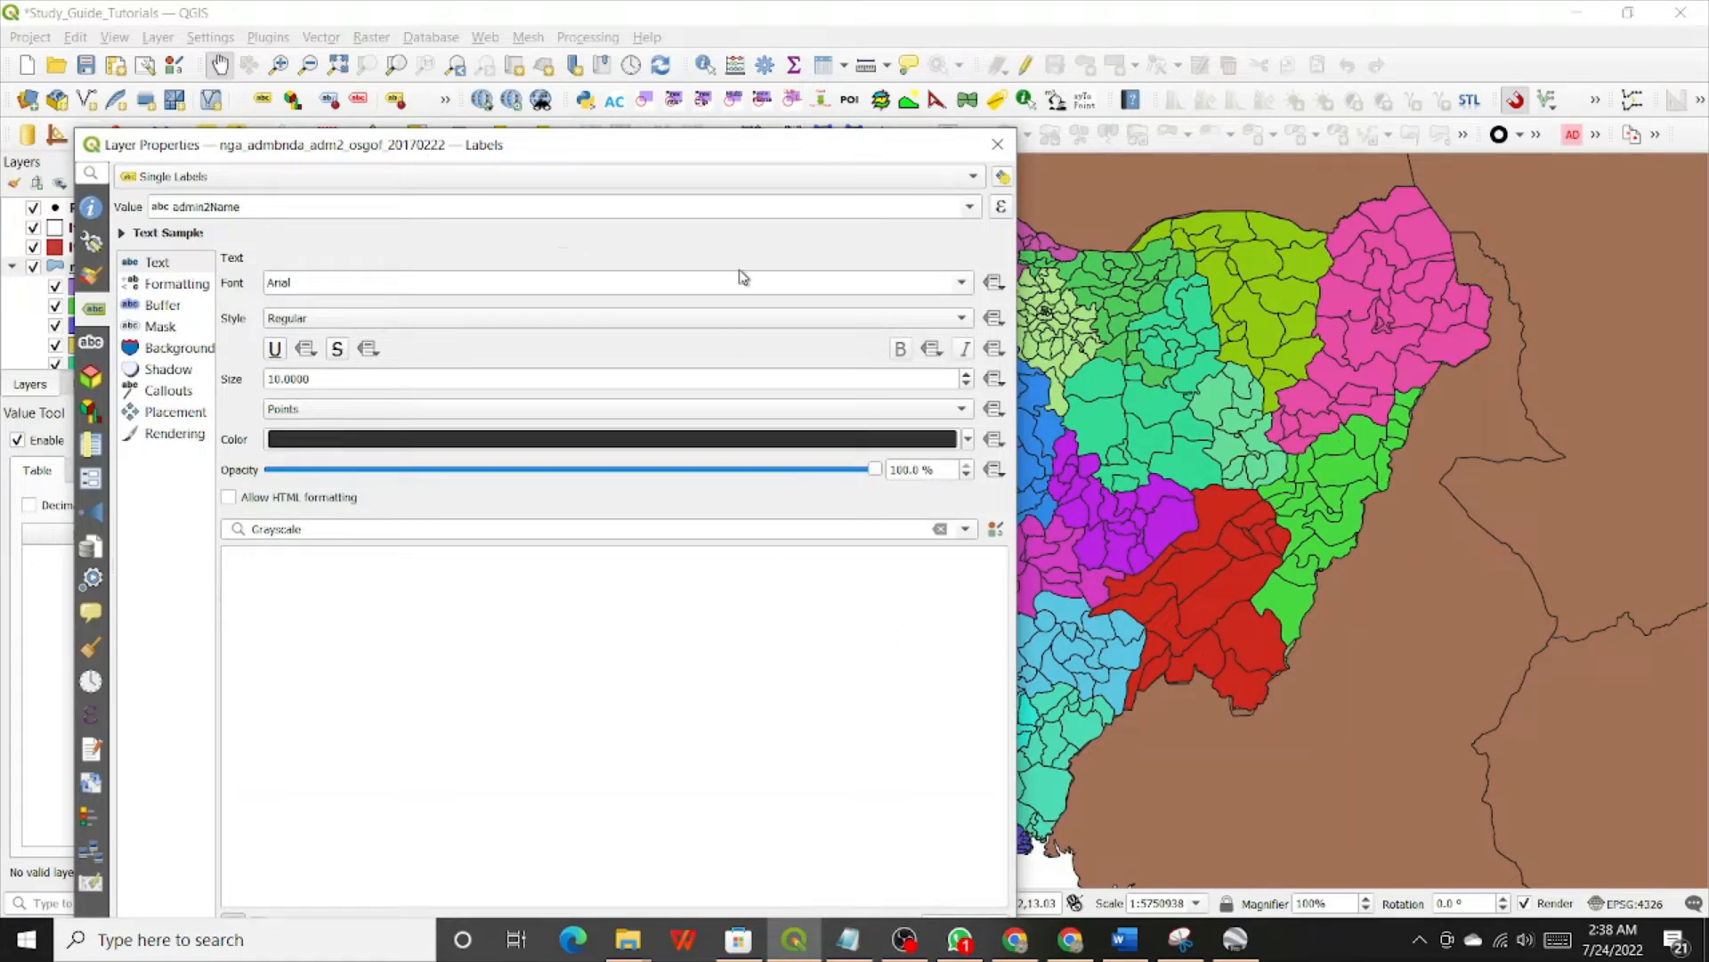
pyautogui.moveTo(656, 153); pyautogui.dragTo(622, 83)
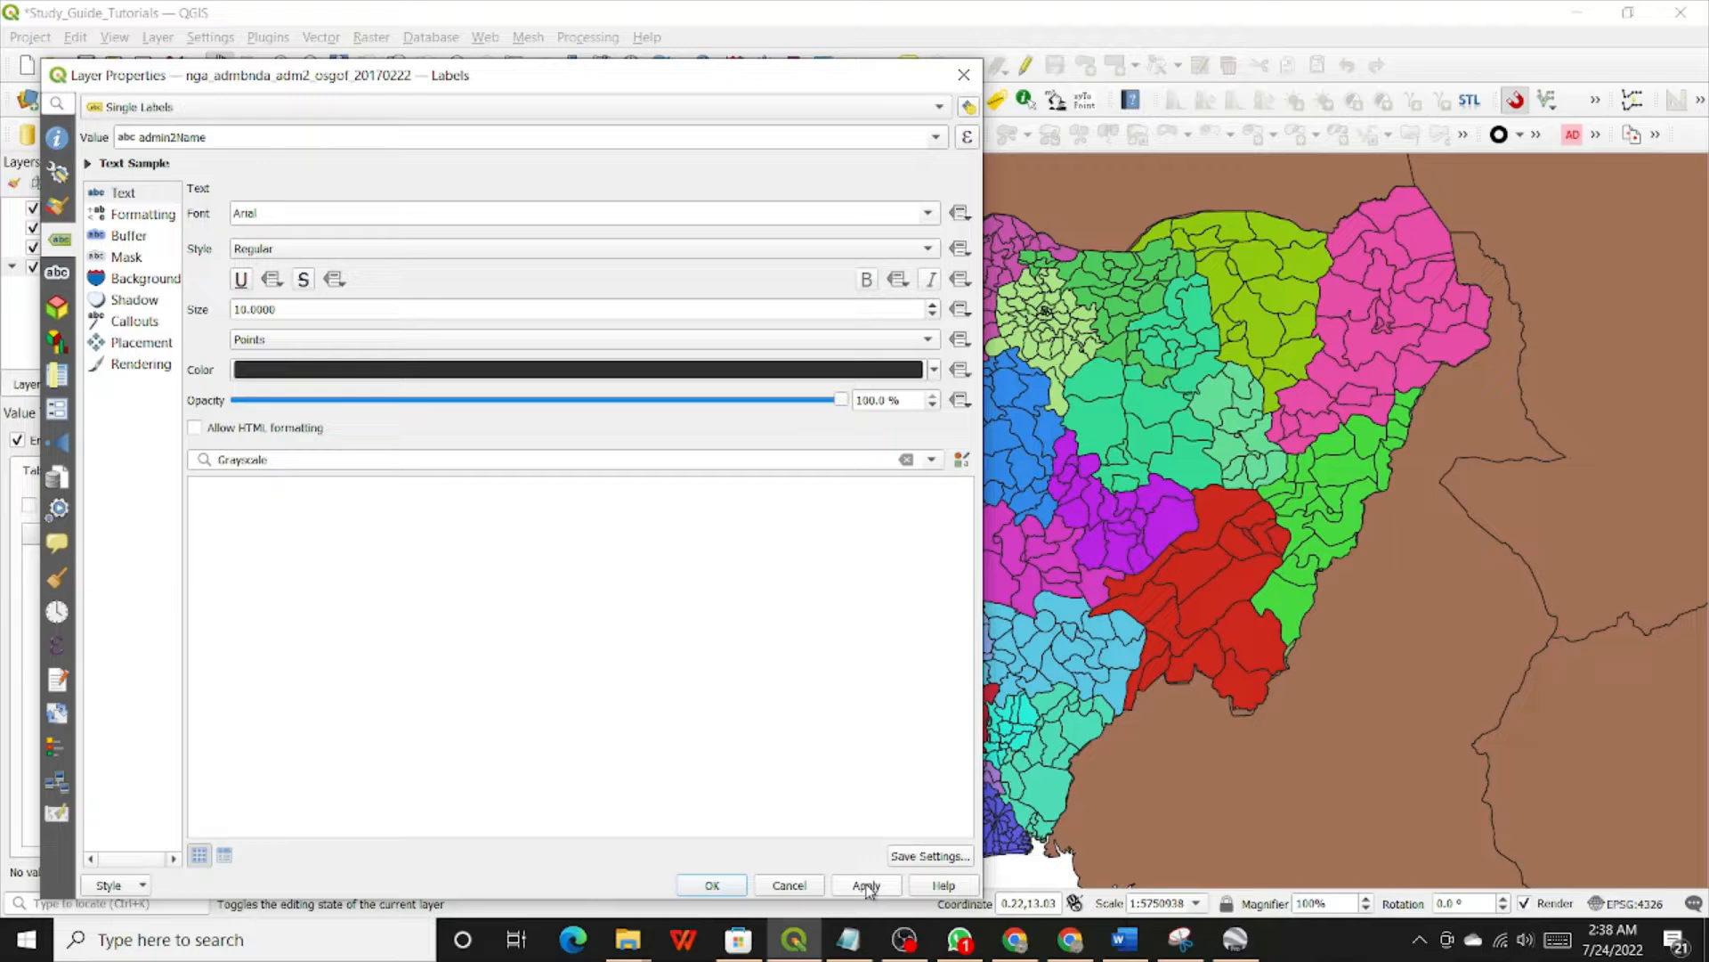
pyautogui.click(935, 137)
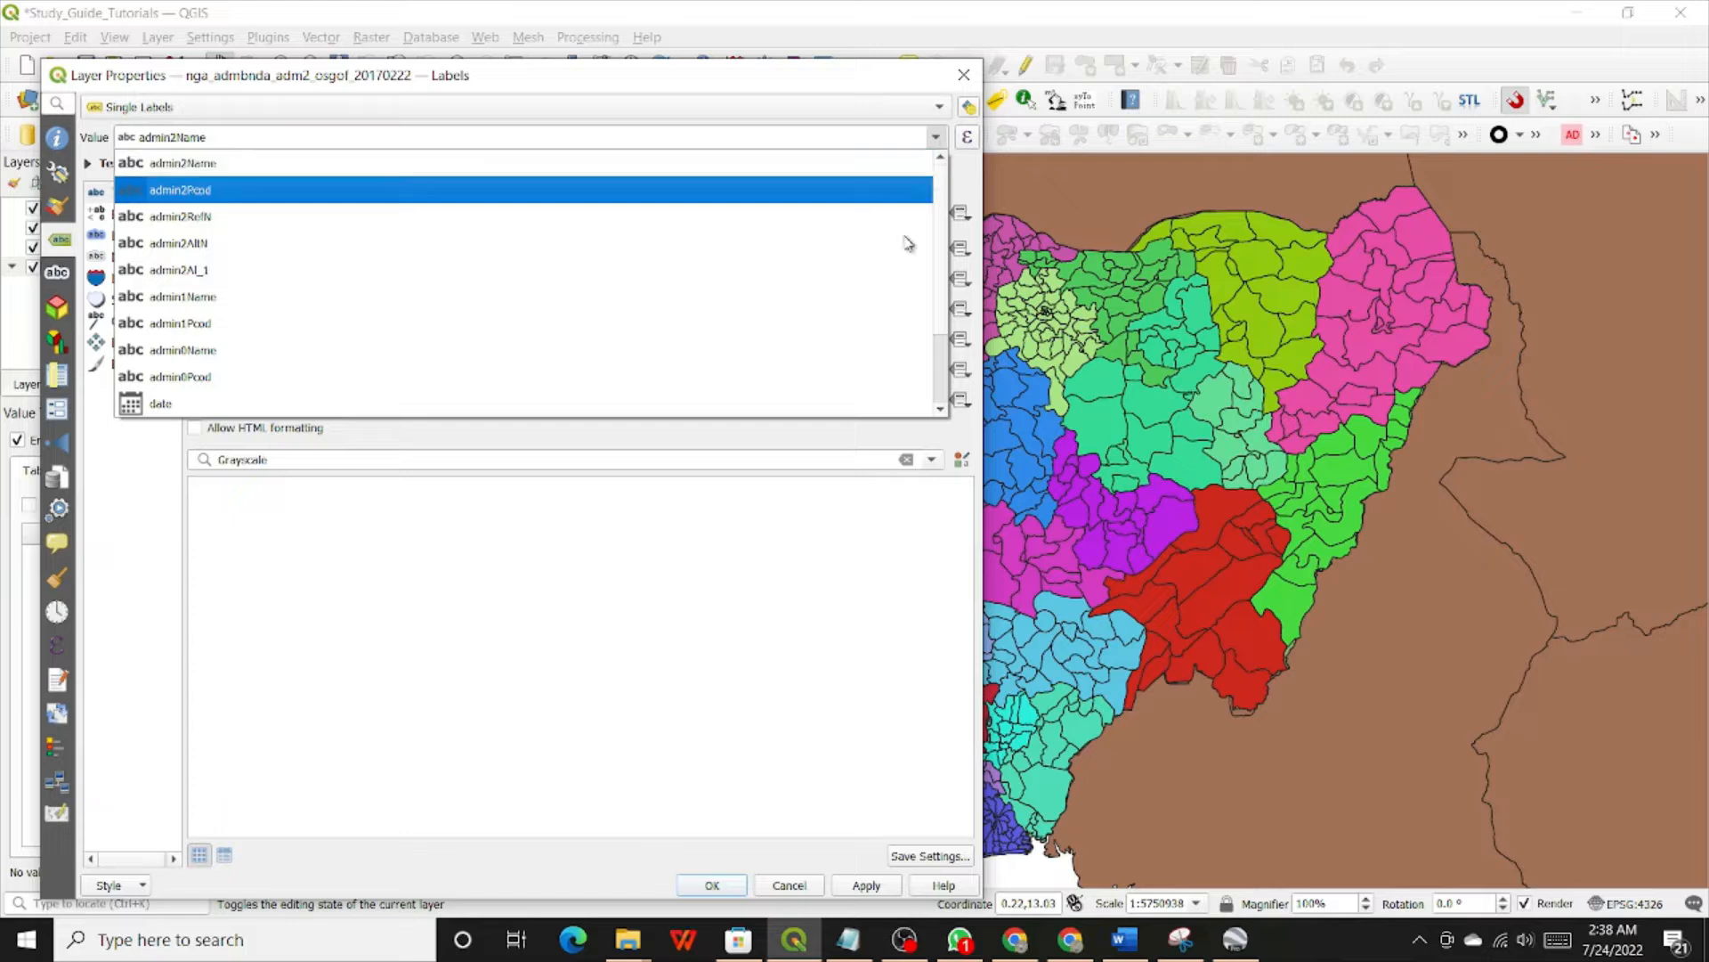
pyautogui.click(784, 614)
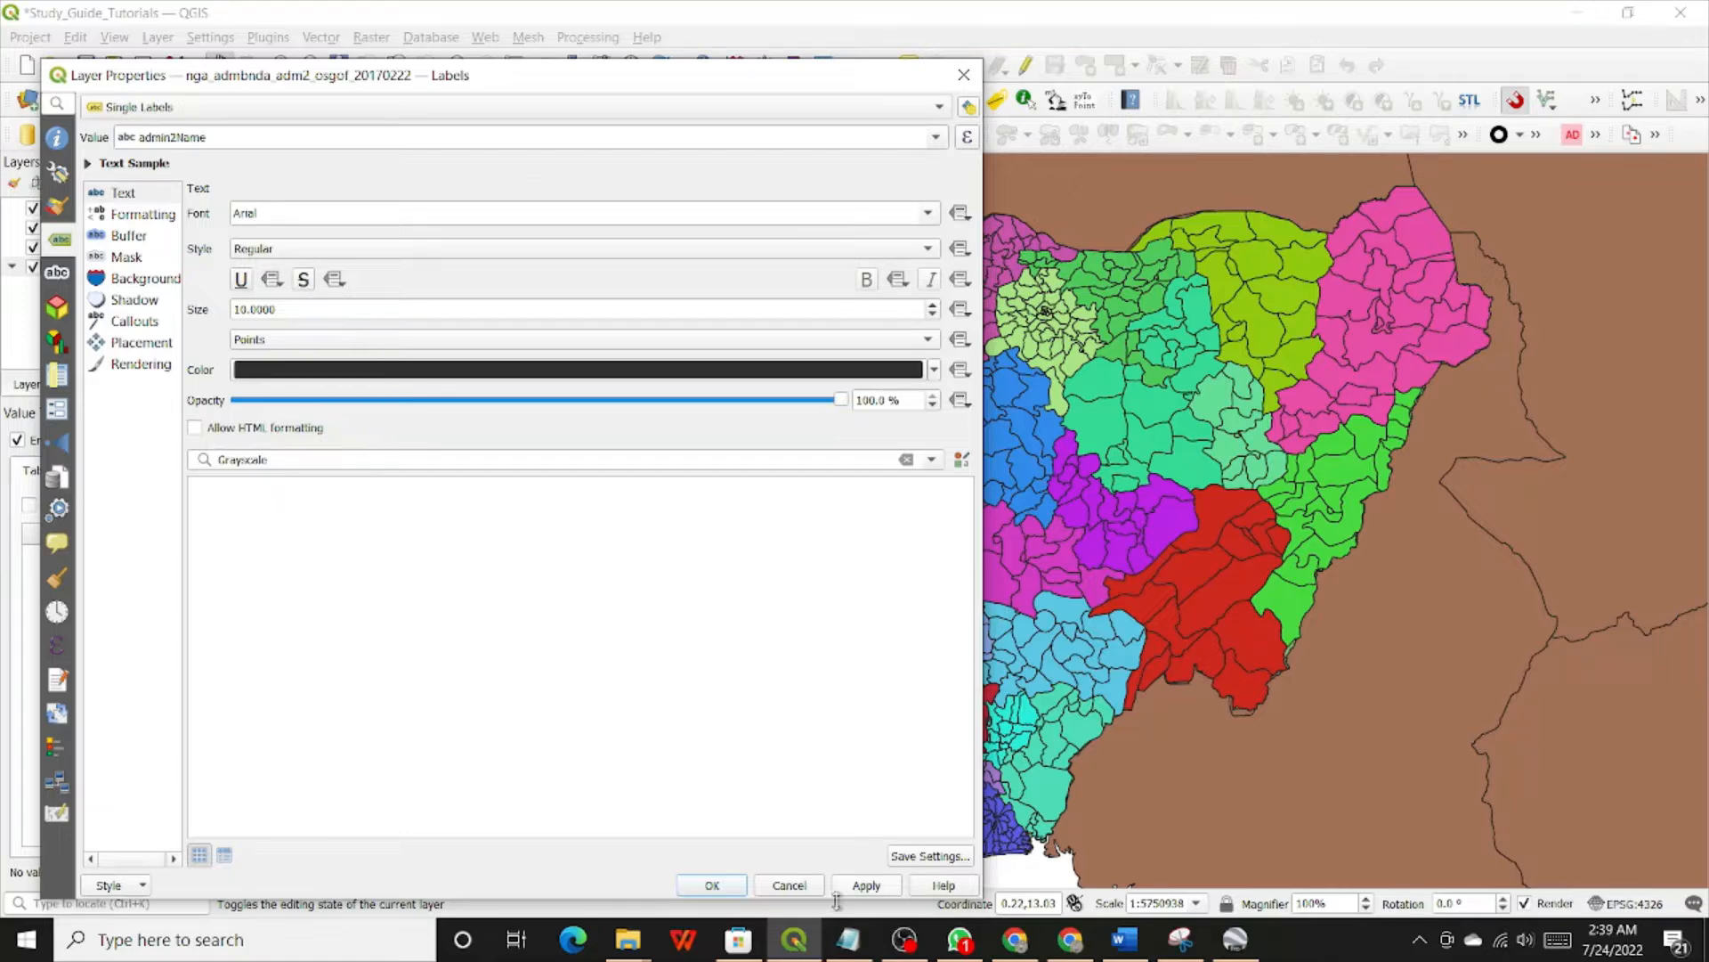
pyautogui.click(875, 887)
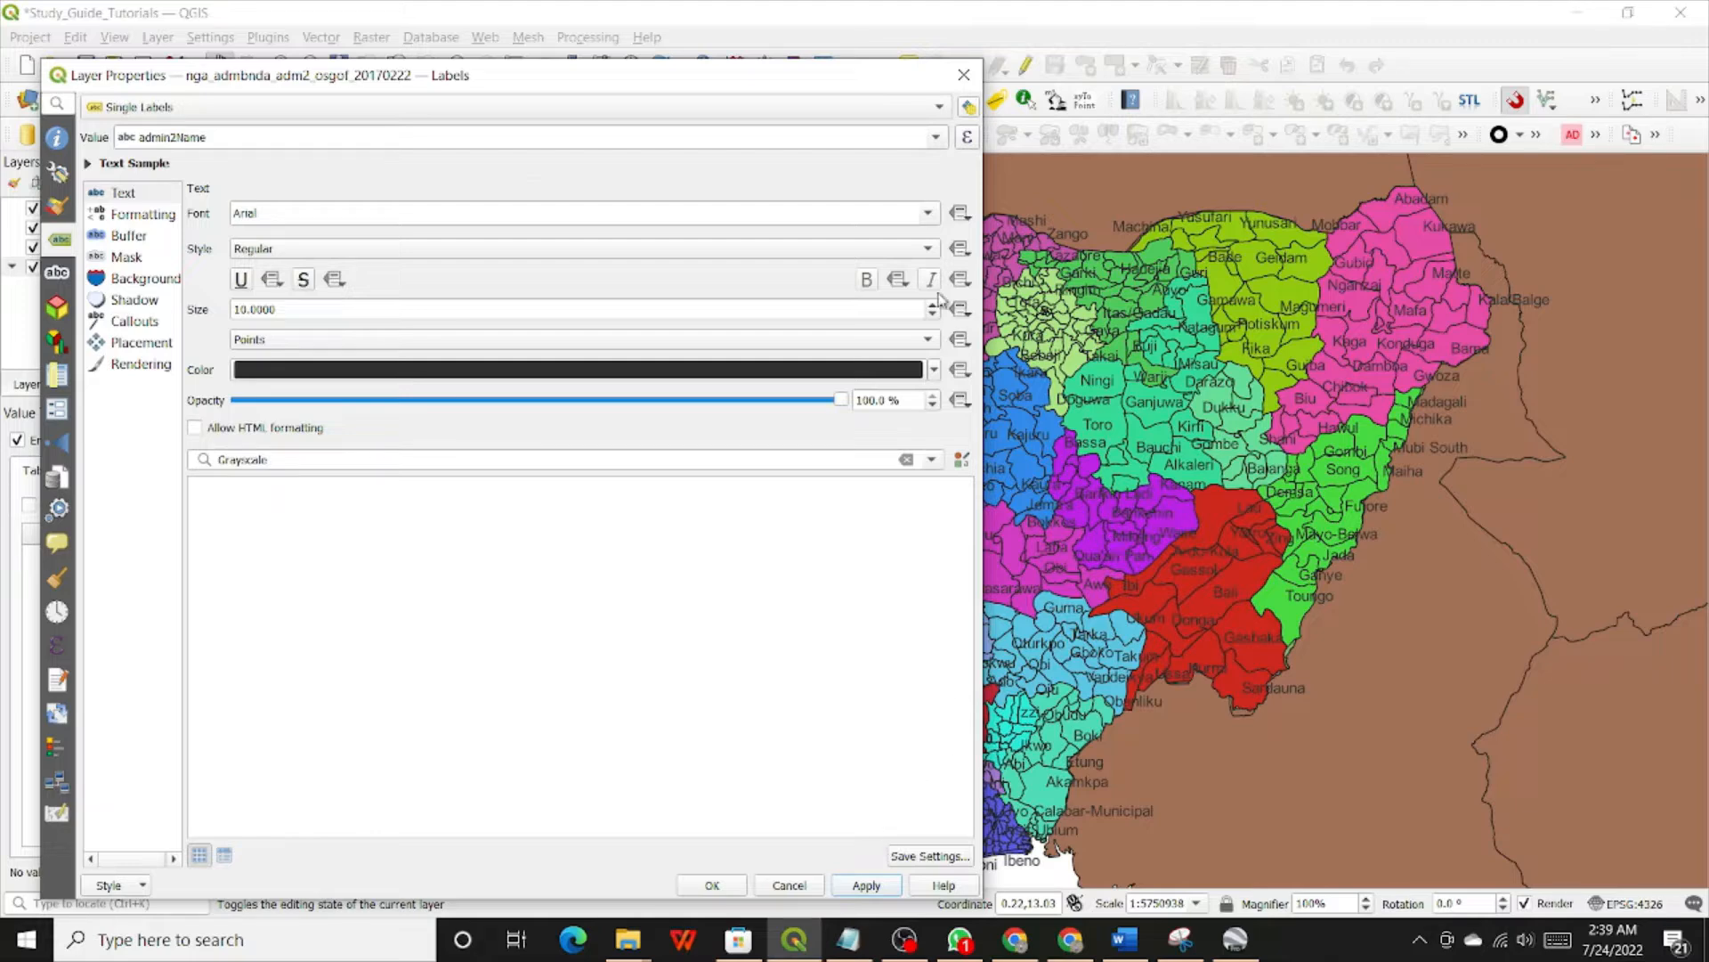
pyautogui.moveTo(744, 92); pyautogui.dragTo(325, 457)
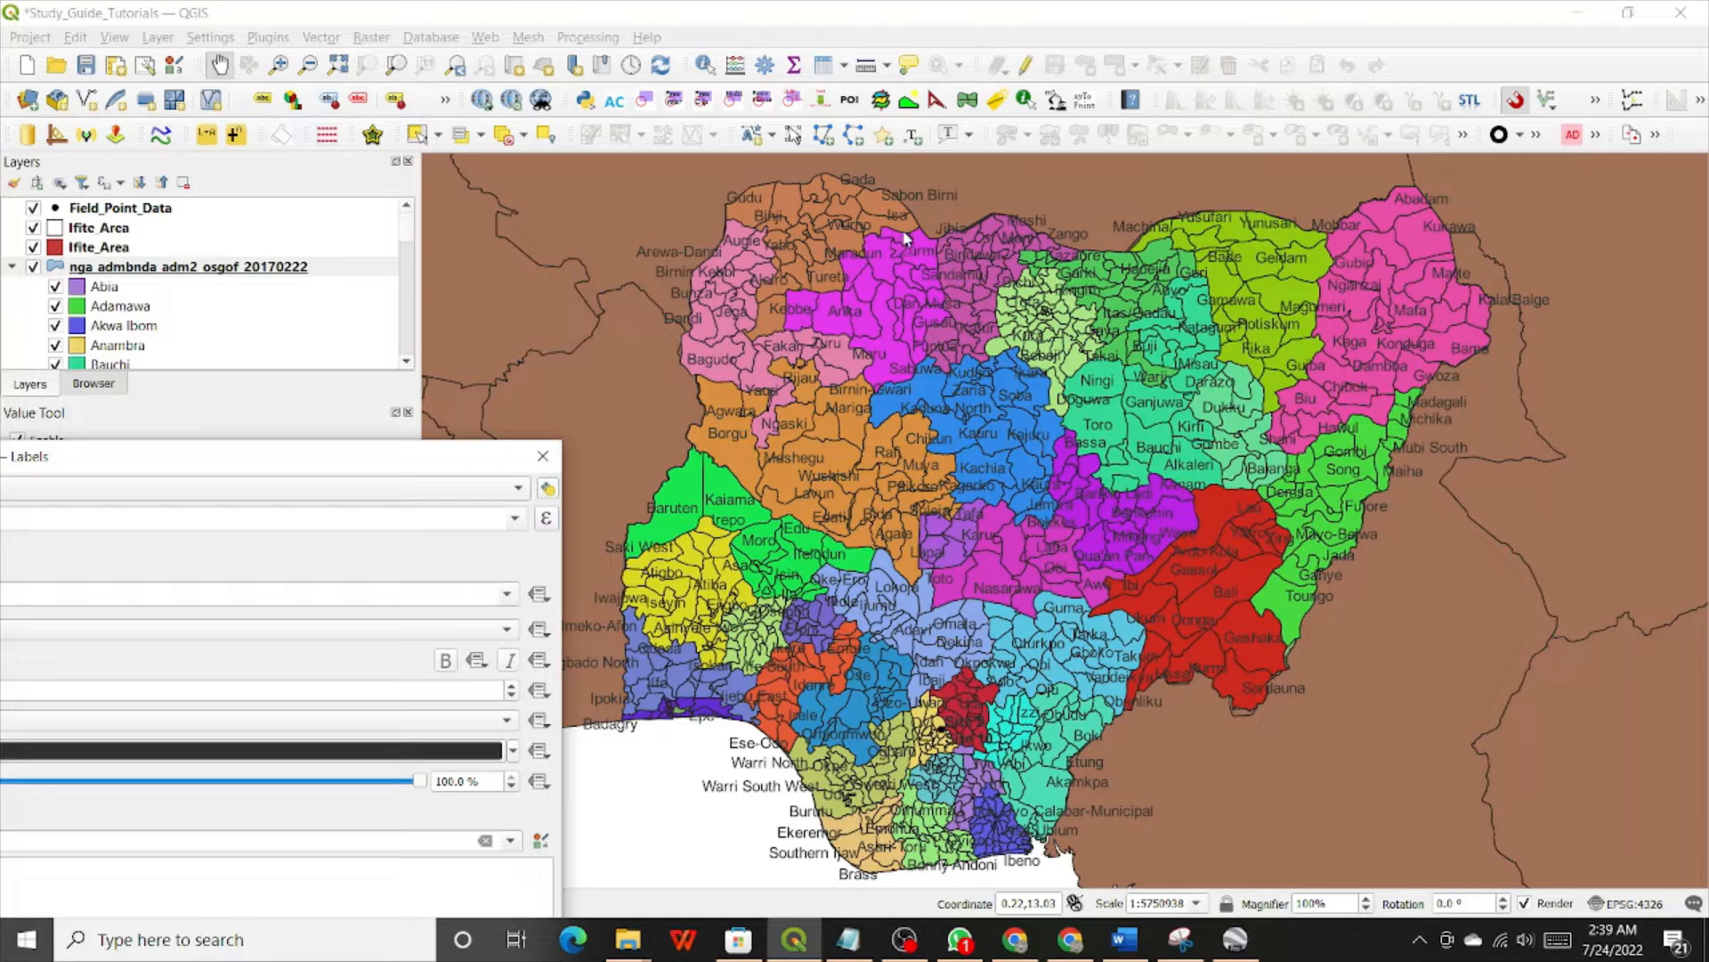
# Step: Move the layer properties dialog so all its options fit on screen, set the label text color to red and apply it
pyautogui.moveTo(314, 461); pyautogui.dragTo(907, 214)
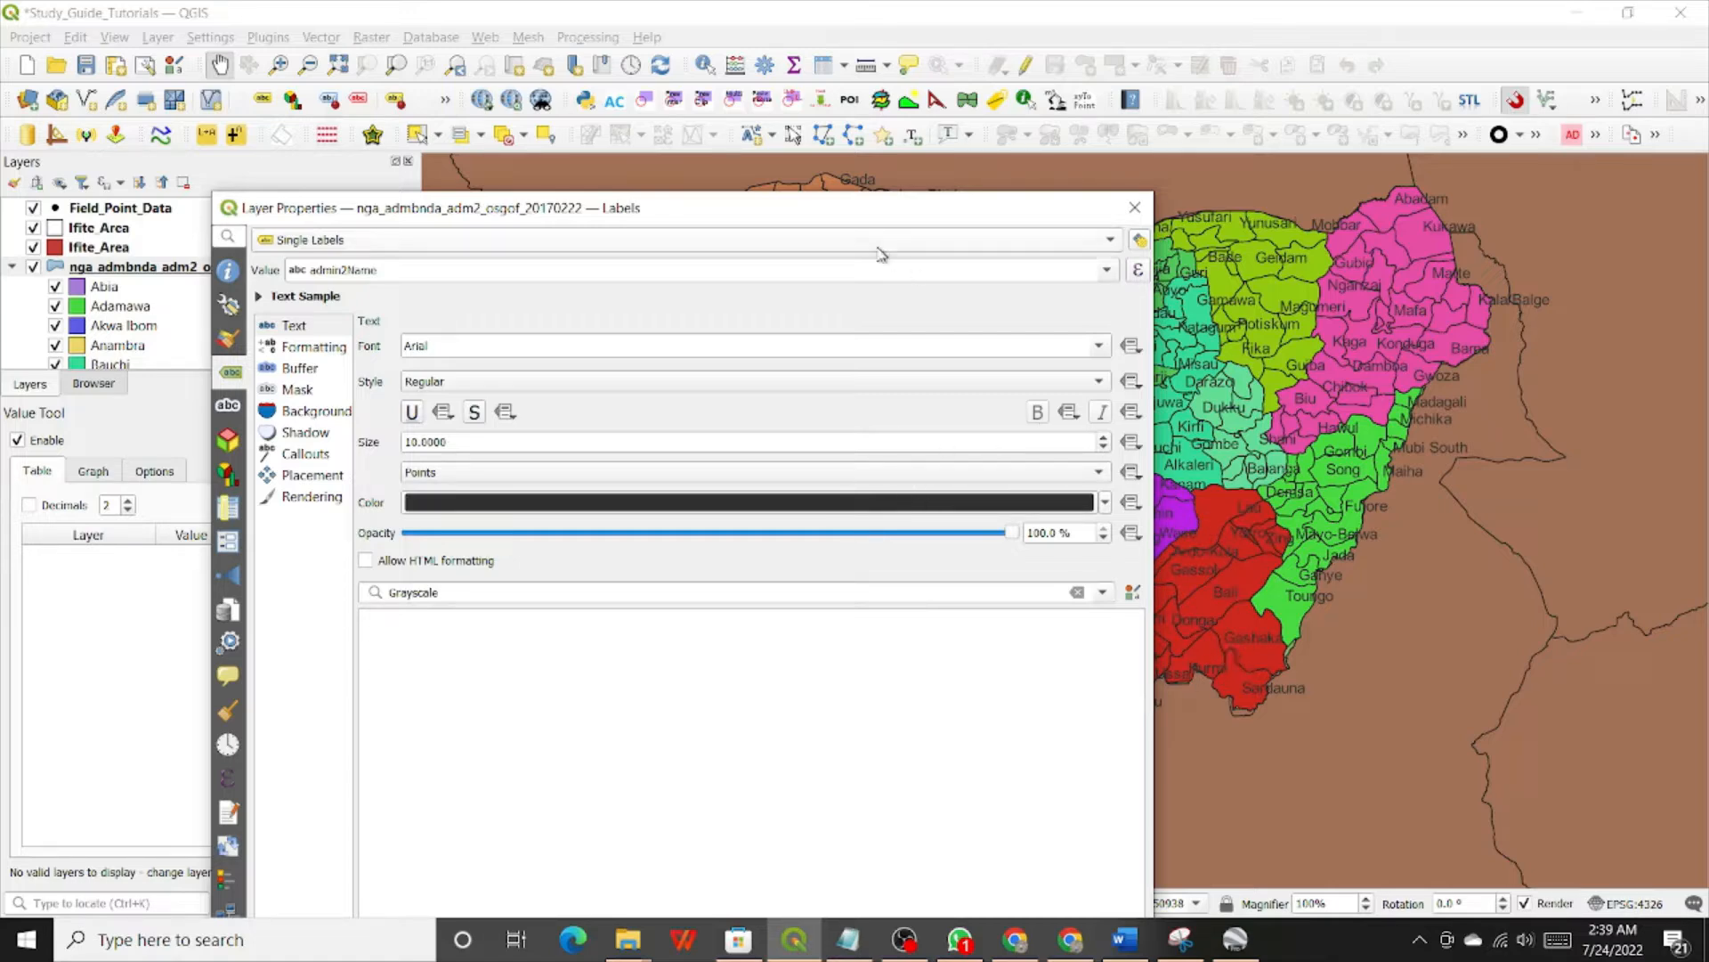
pyautogui.moveTo(885, 215); pyautogui.dragTo(880, 88)
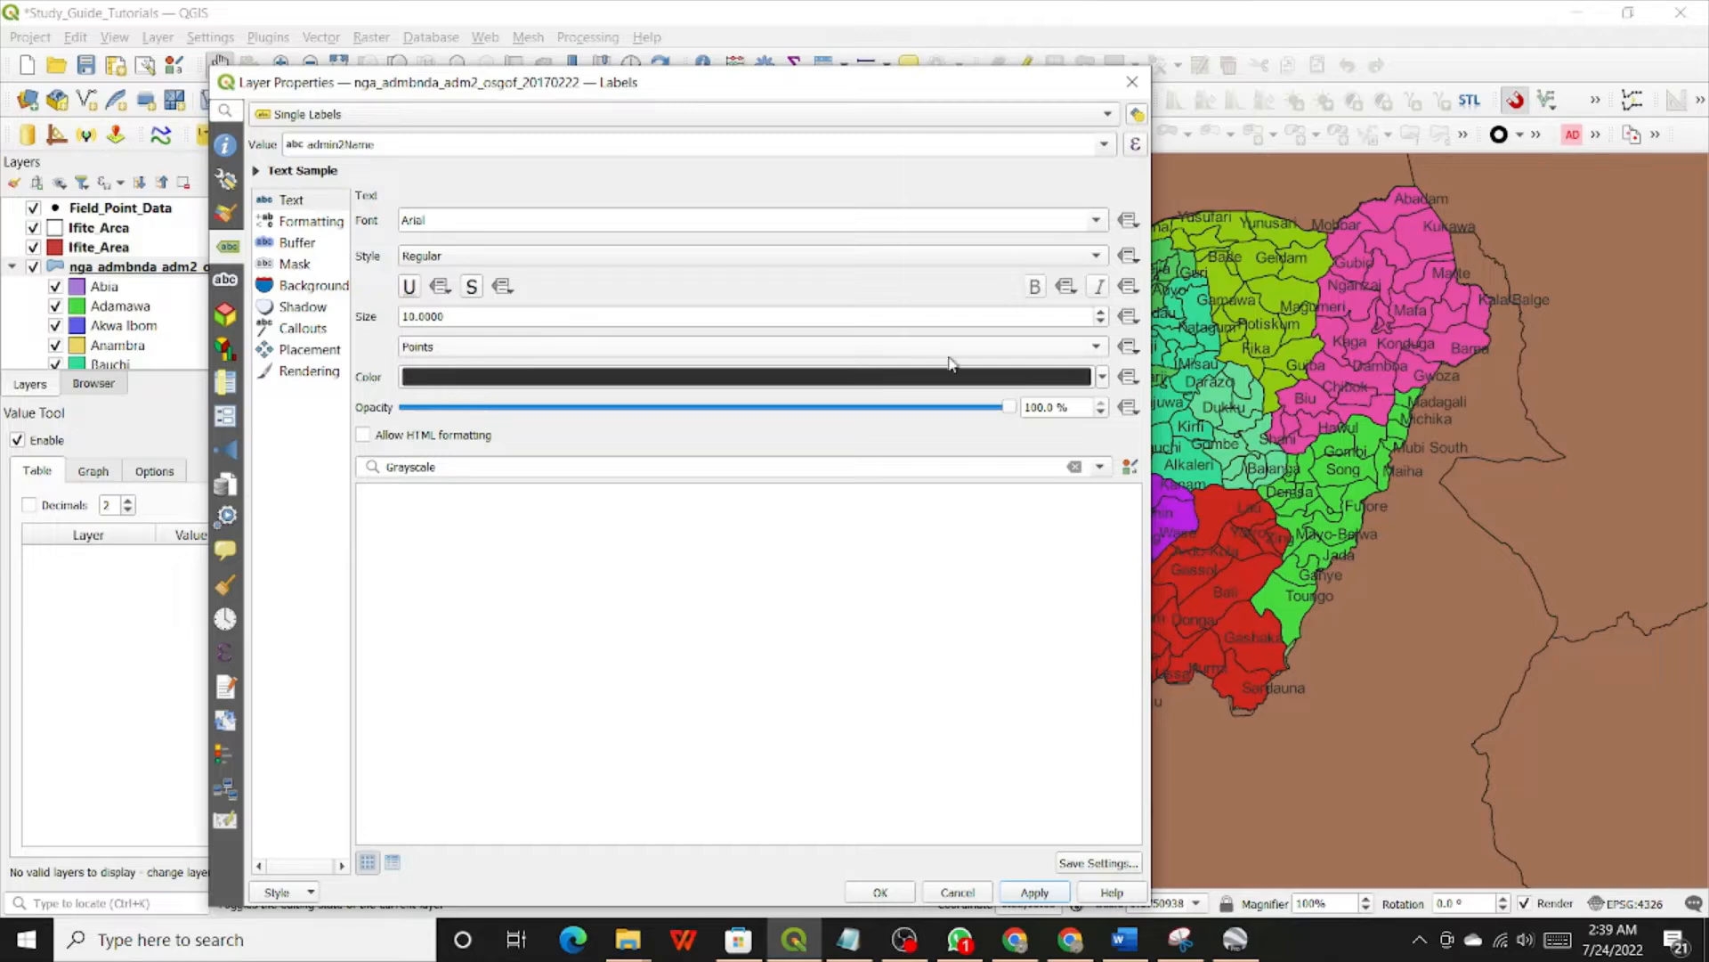
pyautogui.click(1103, 377)
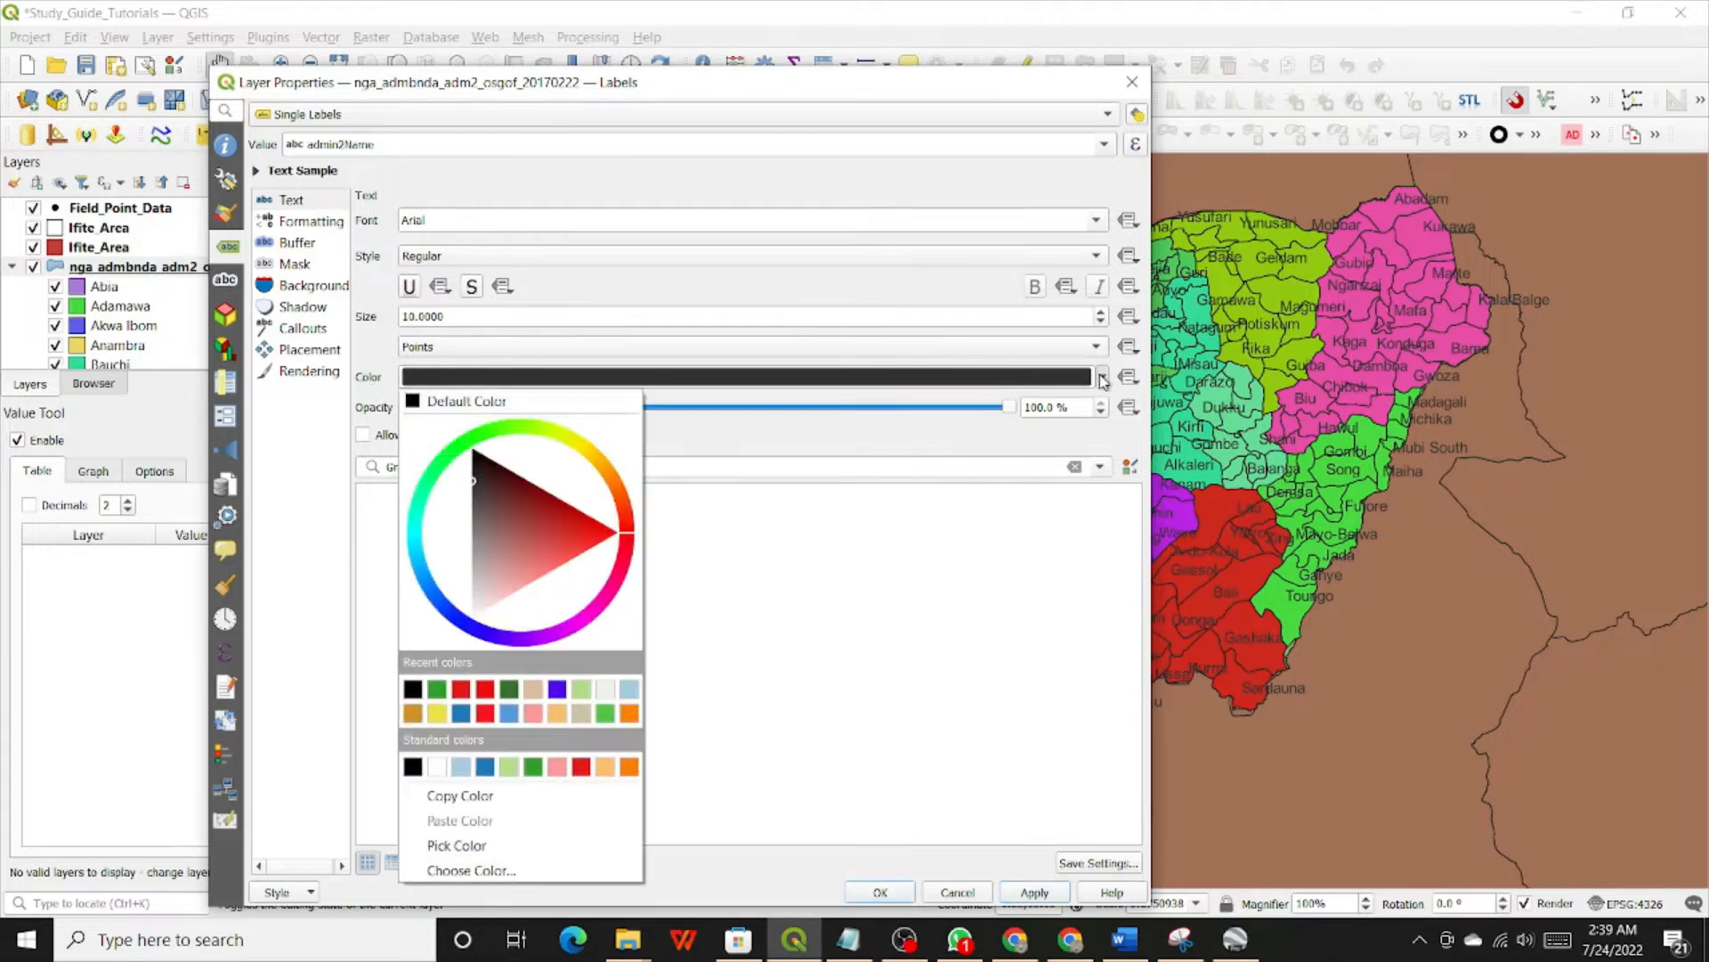
pyautogui.click(485, 712)
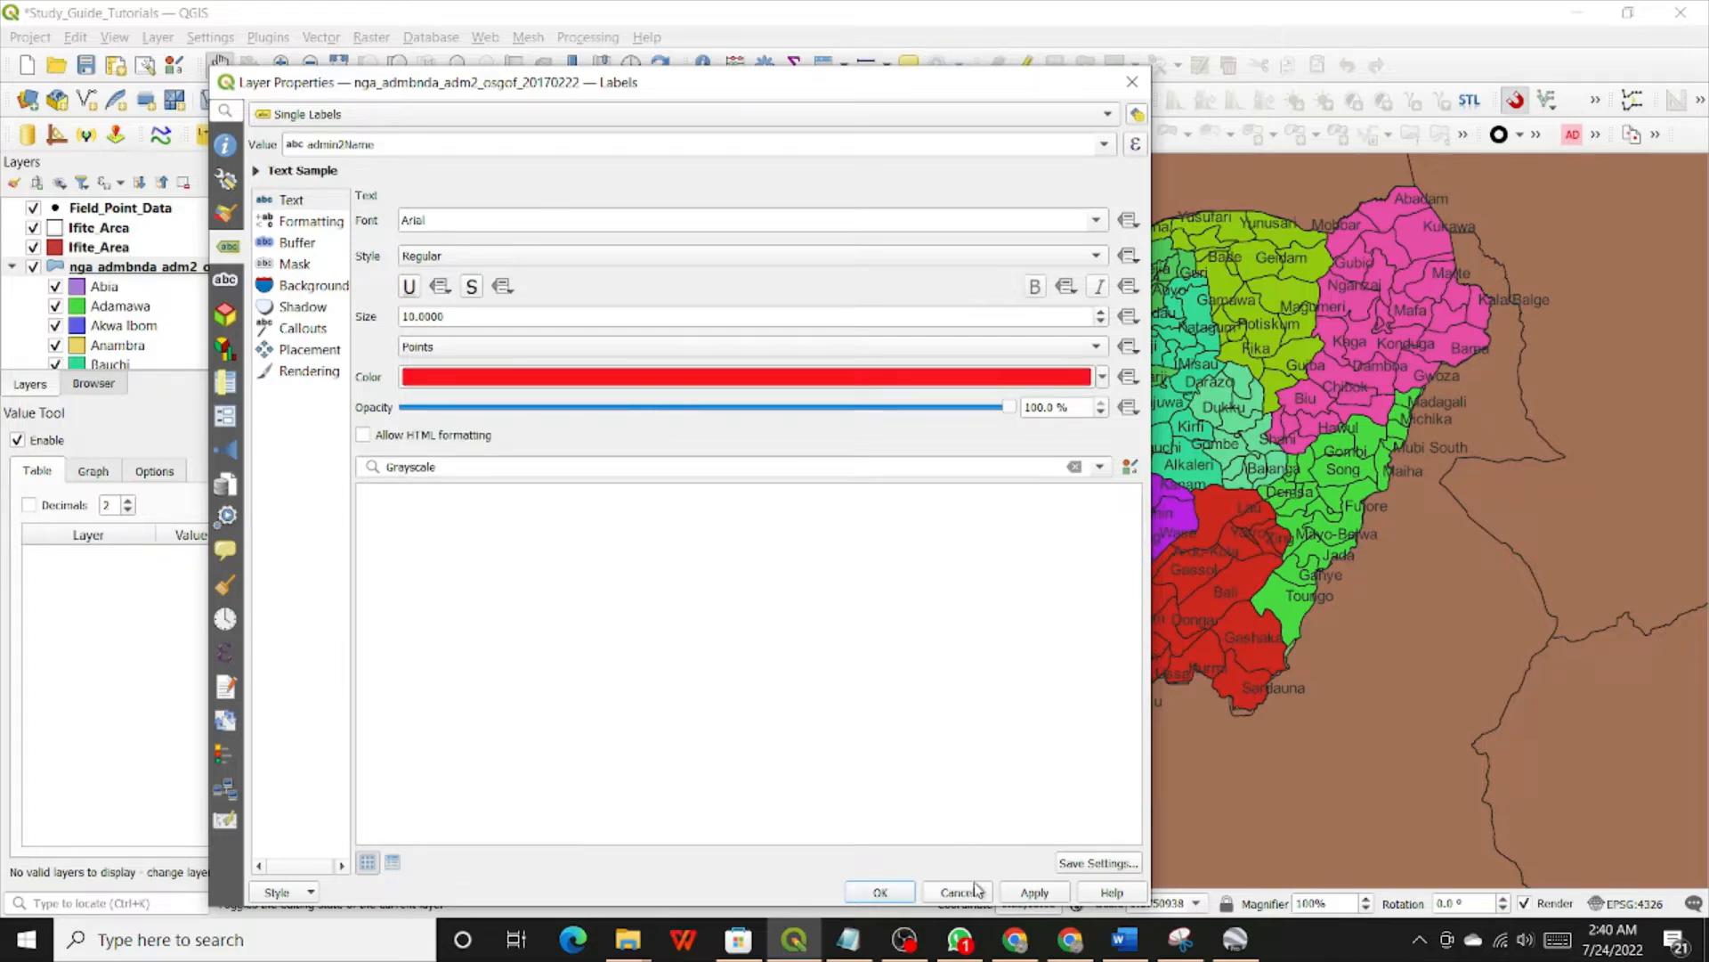
pyautogui.click(1035, 892)
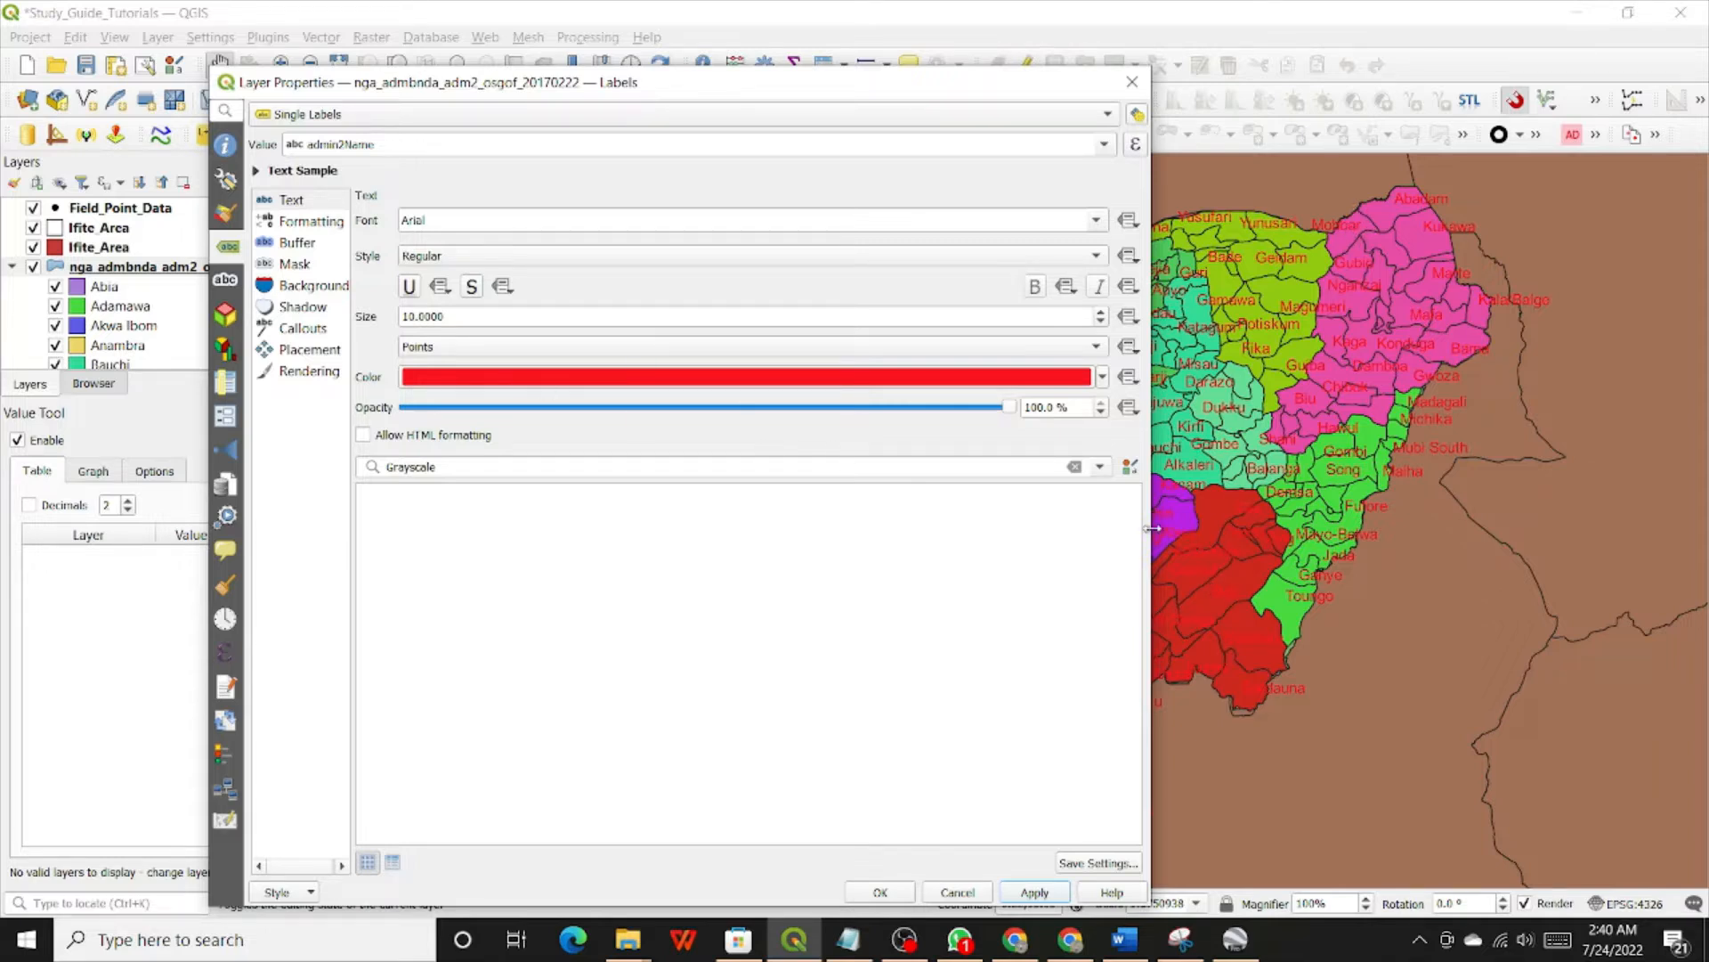
# Step: Set the label text color to black and apply it to the map
pyautogui.click(1103, 377)
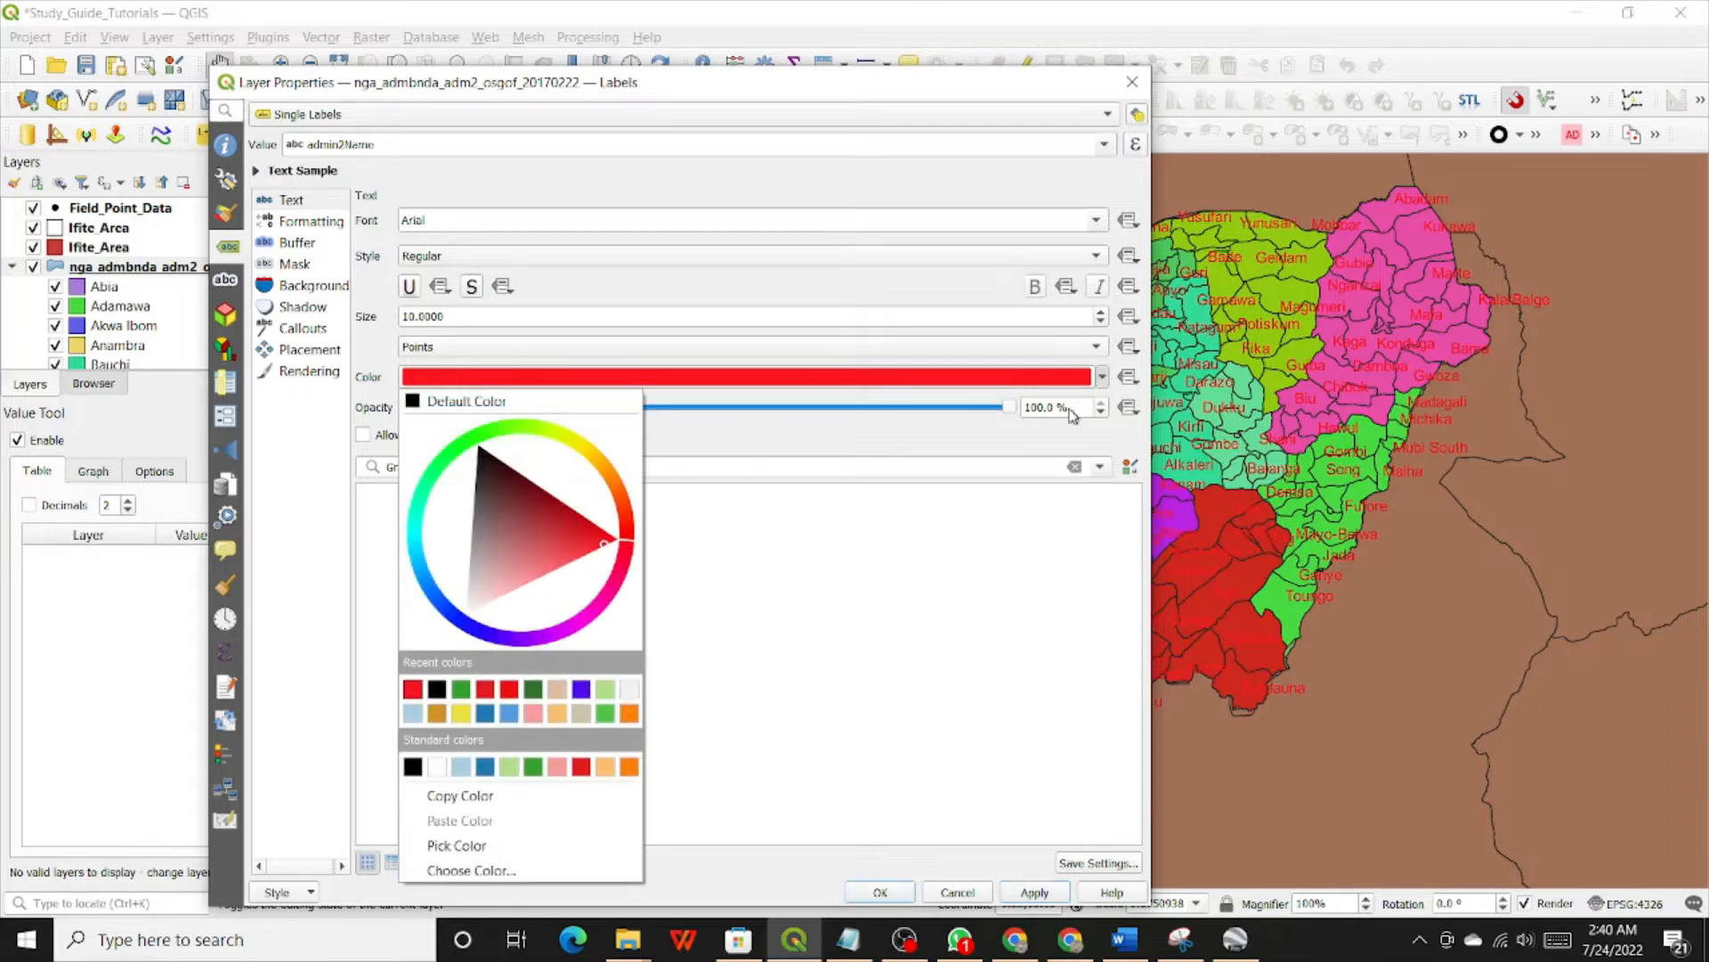
pyautogui.click(437, 688)
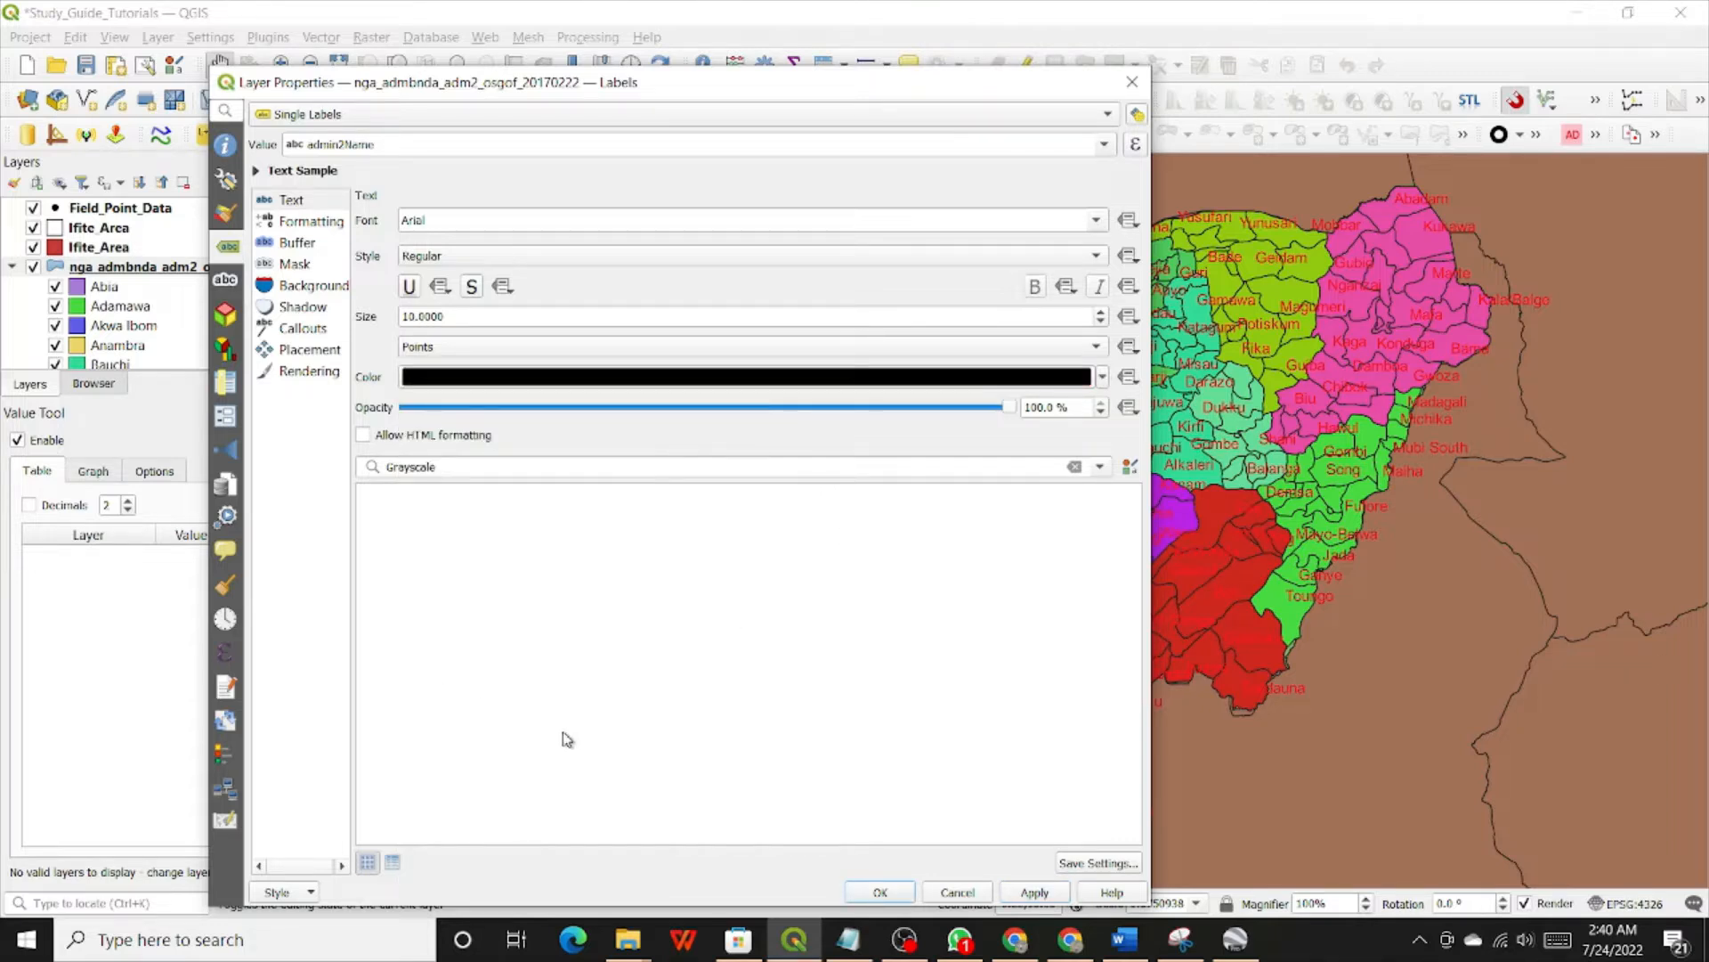
pyautogui.click(1036, 891)
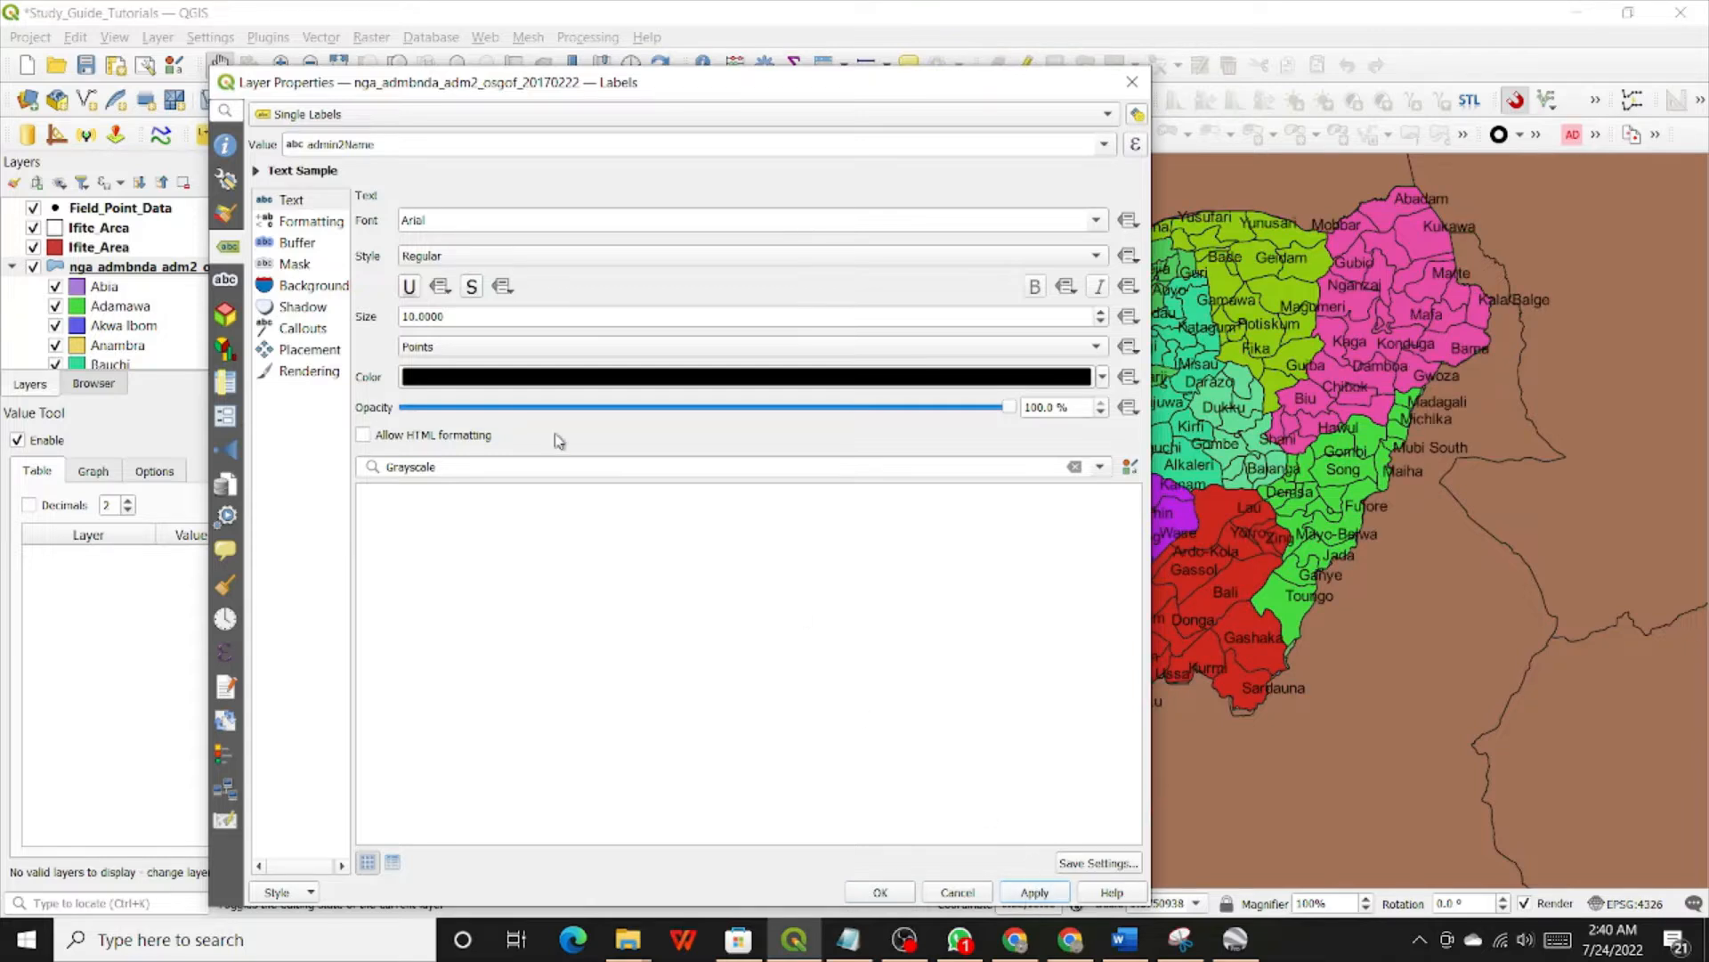
# Step: Set the label value to admin1Name and apply it so each area is labeled with its state
pyautogui.click(1104, 145)
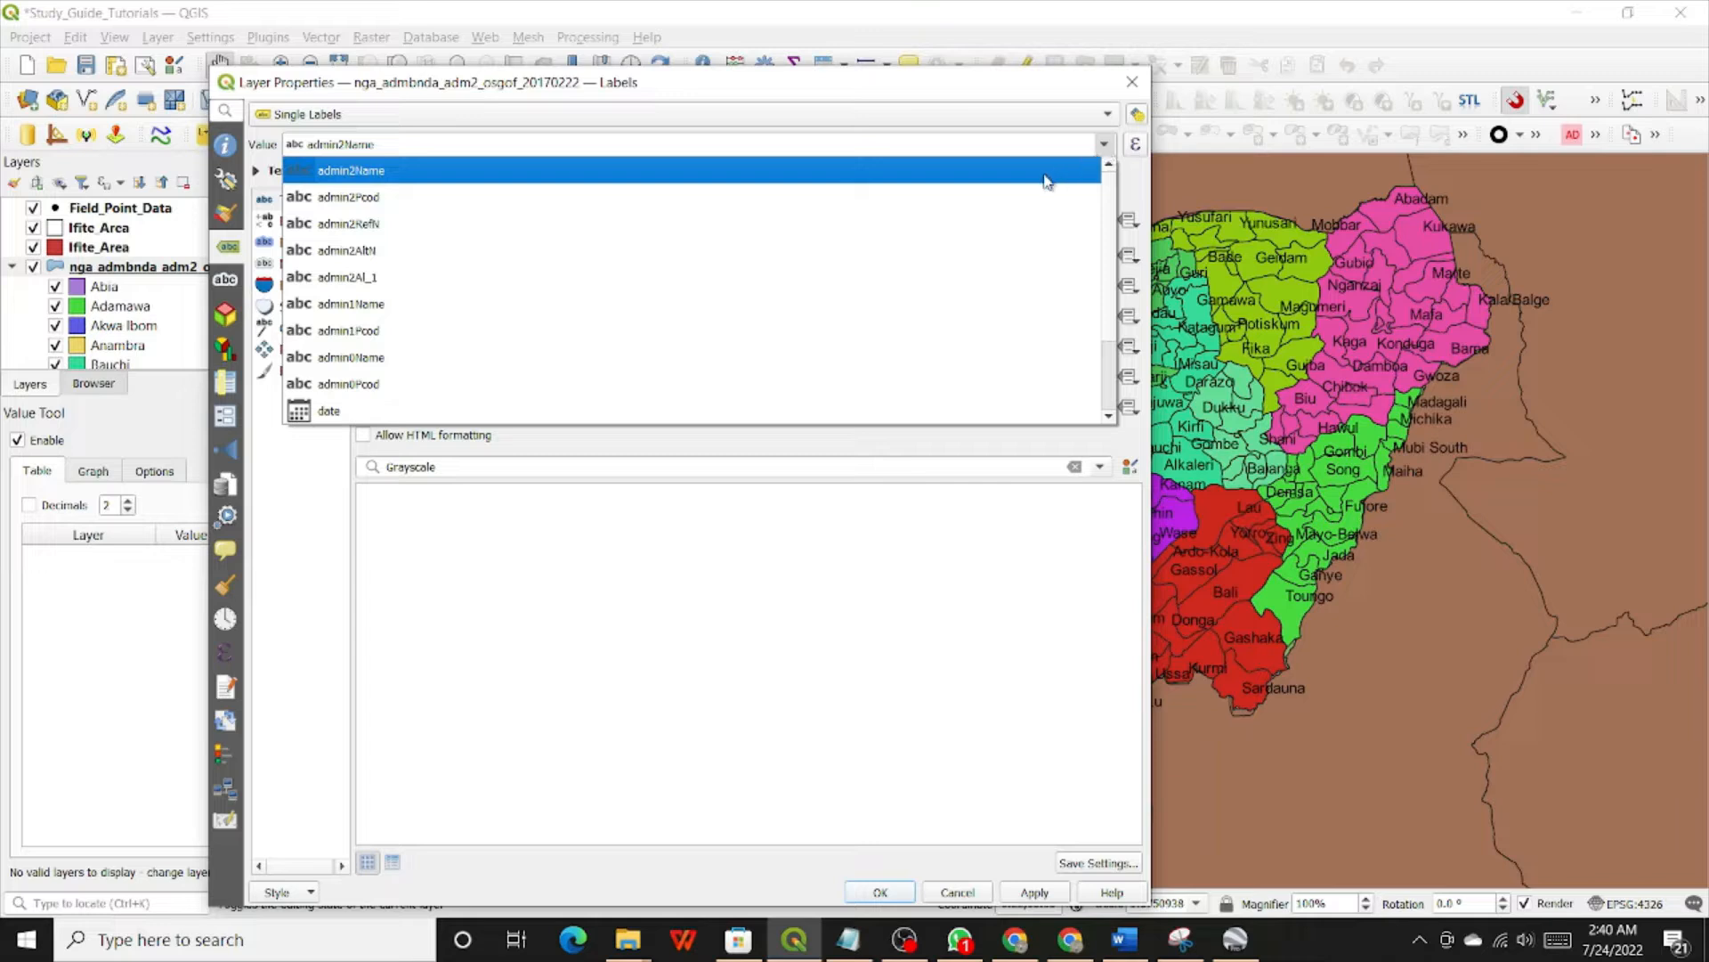
pyautogui.click(332, 305)
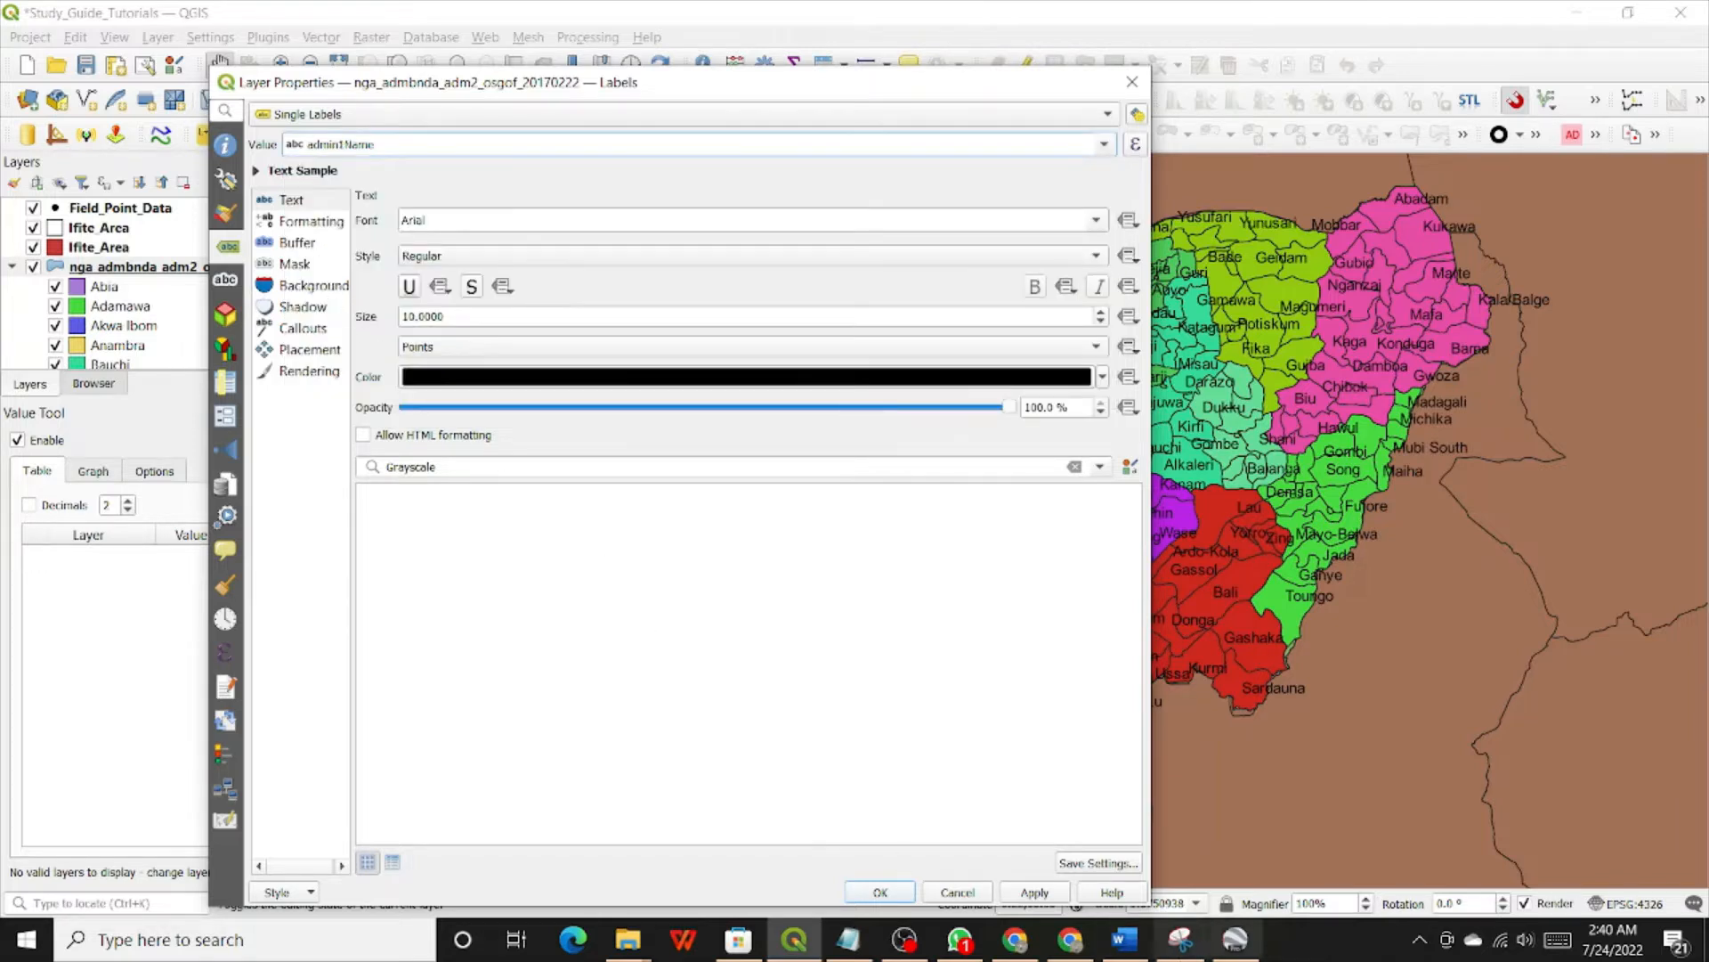
pyautogui.click(1033, 892)
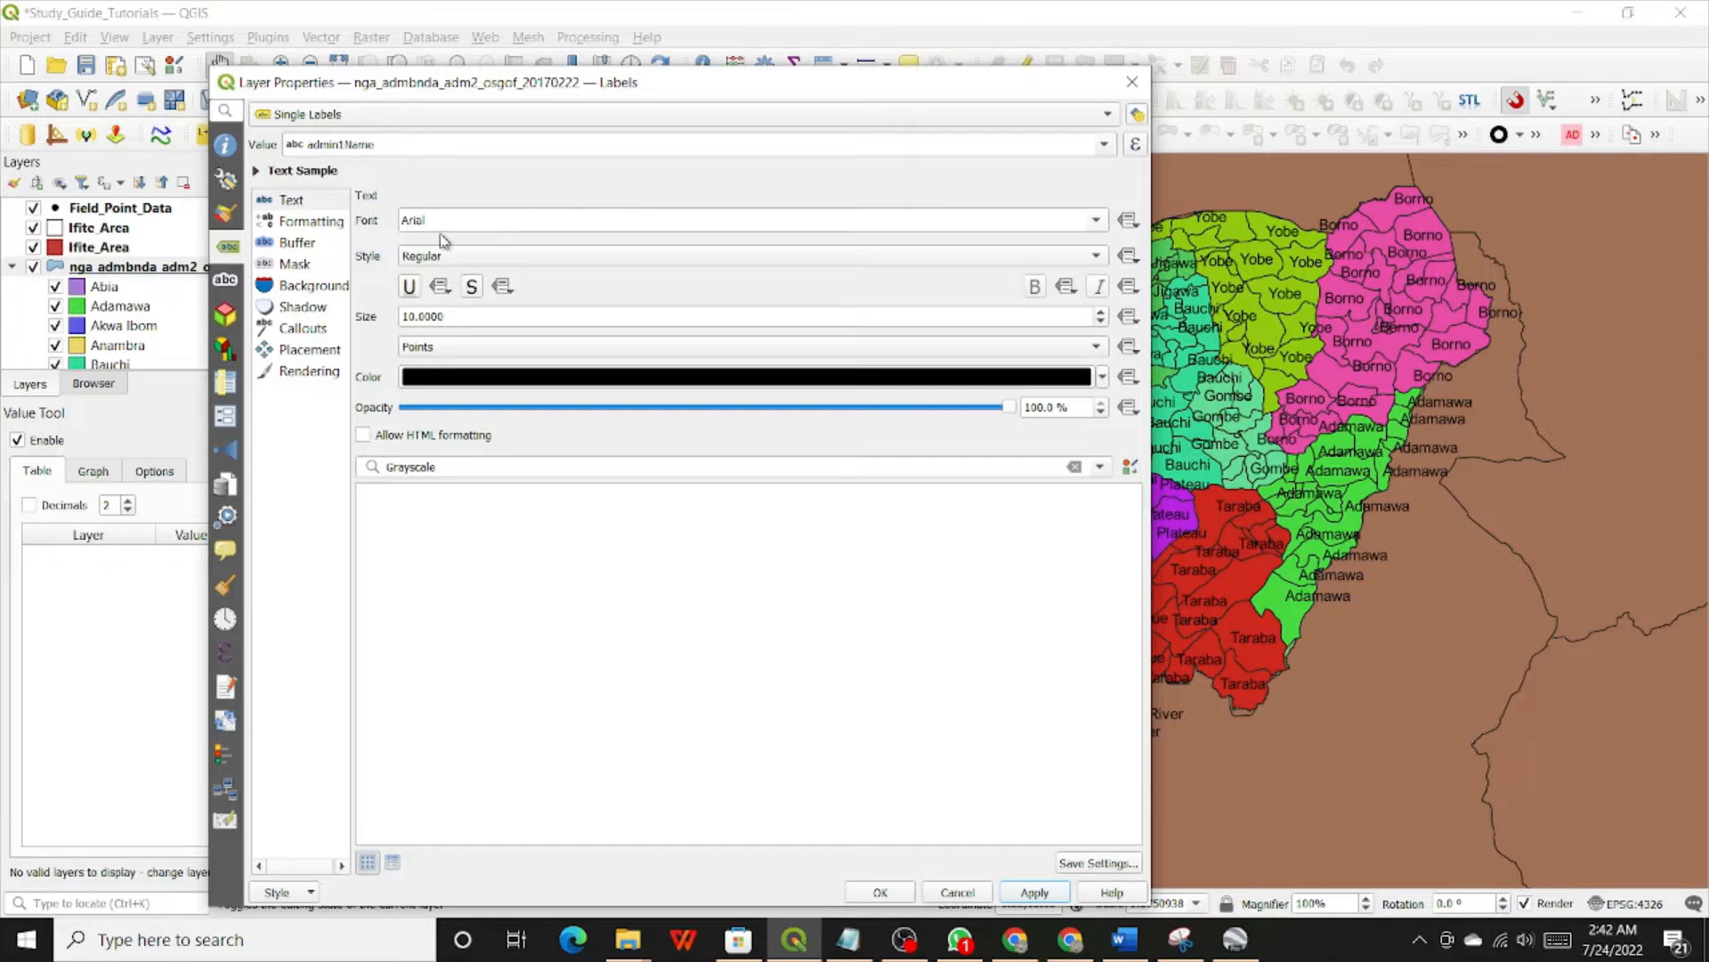
# Step: Turn off labeling for the layer with No Labels, apply the change and close the properties dialog
pyautogui.click(349, 116)
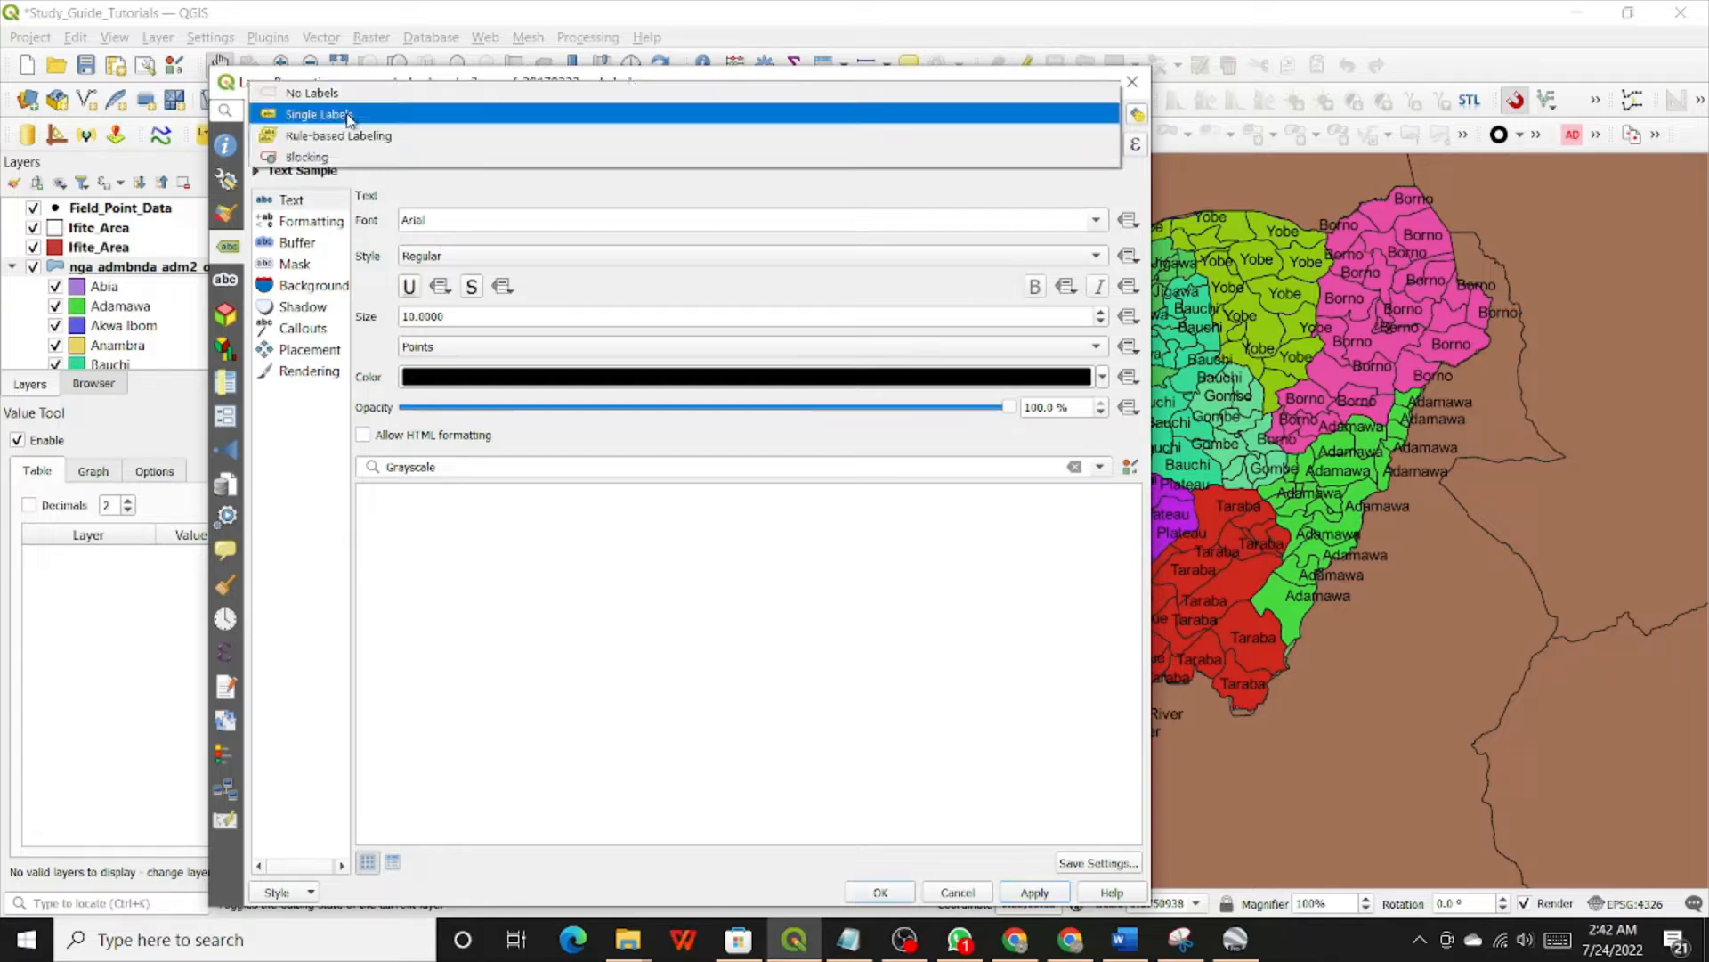
pyautogui.click(337, 92)
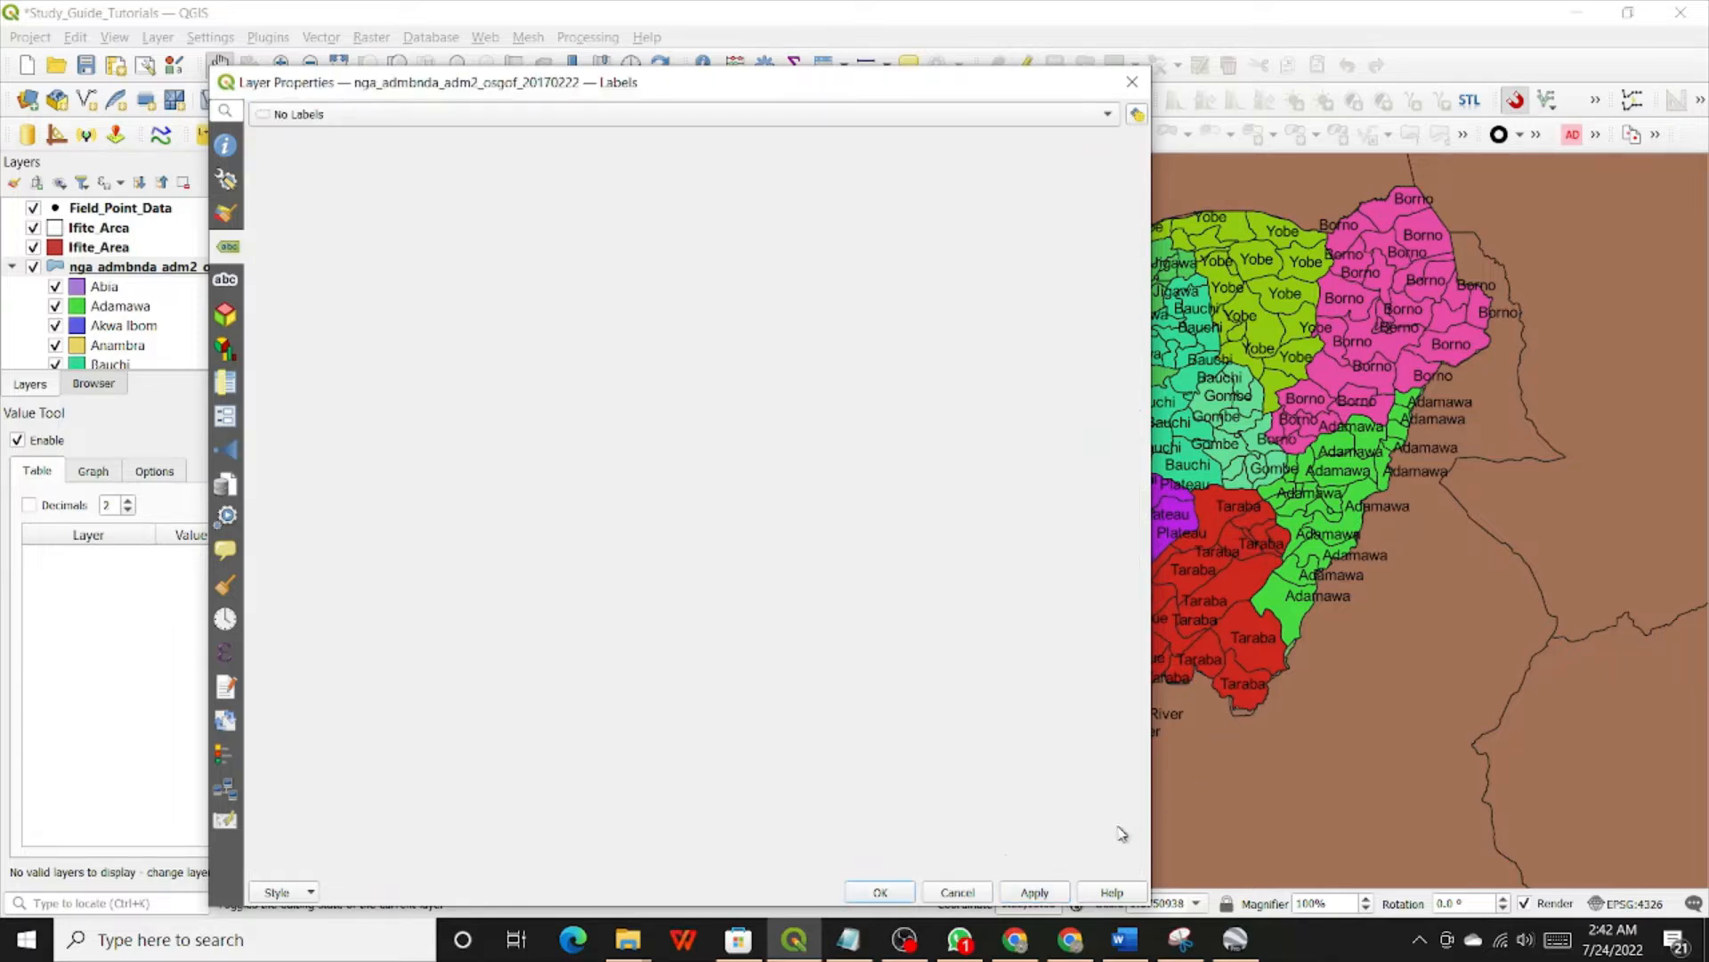
pyautogui.click(1034, 892)
pyautogui.click(881, 893)
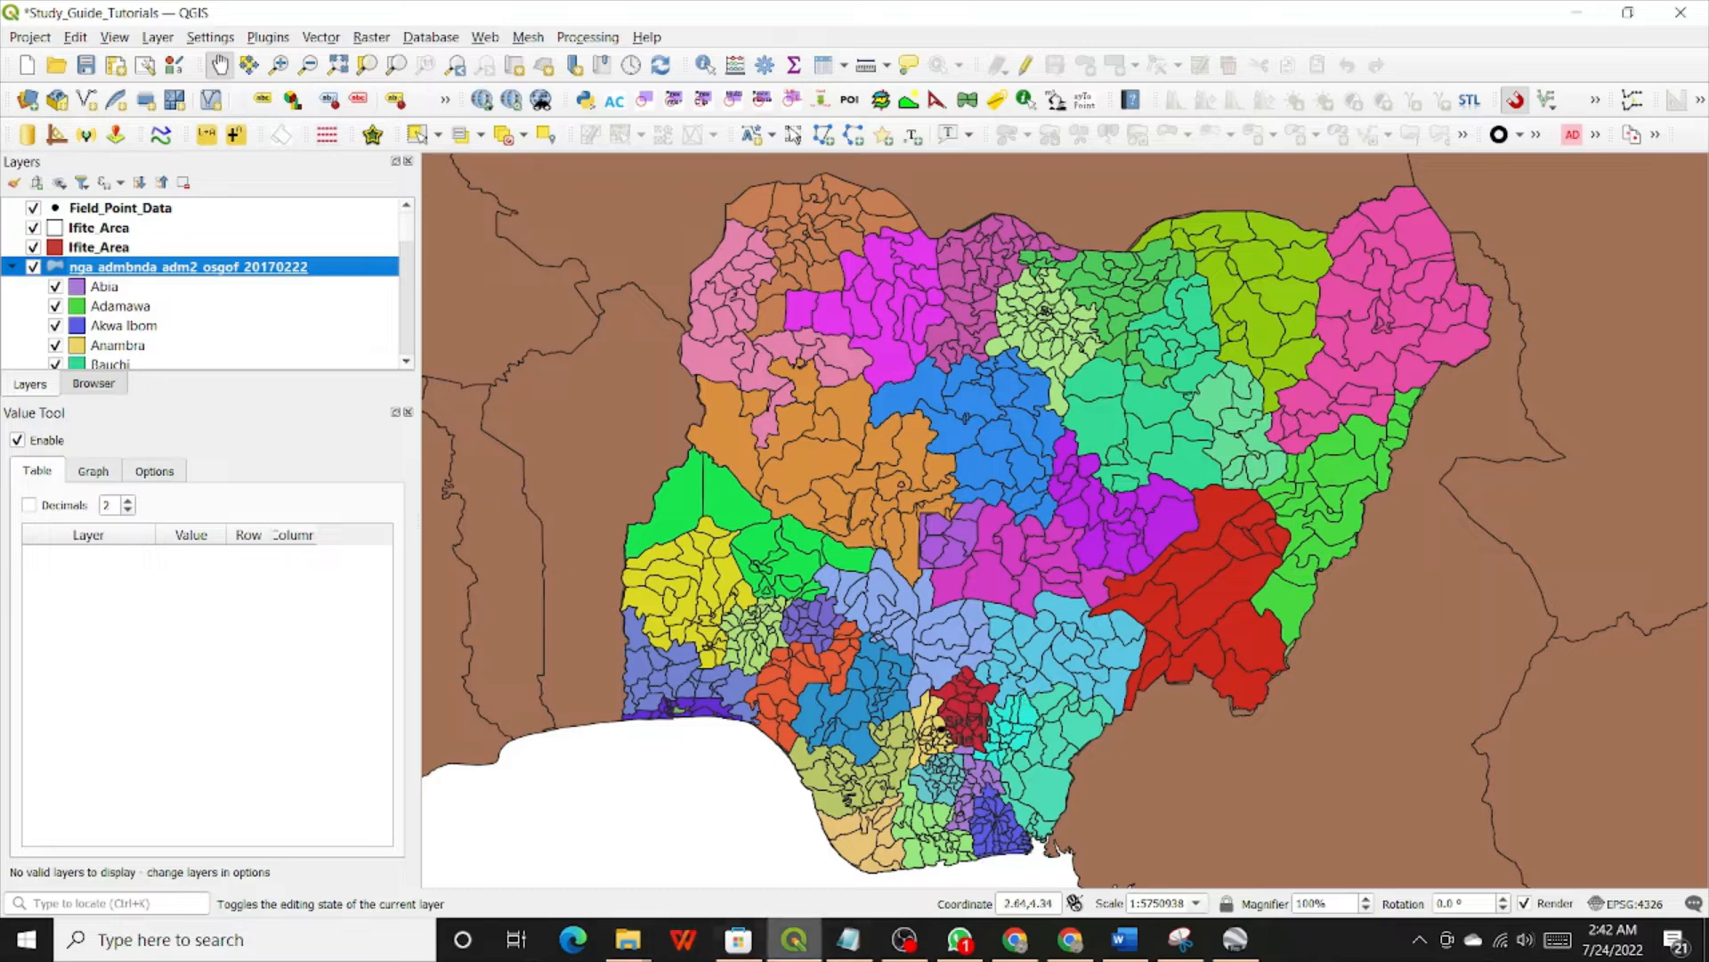
# Step: Switch to Notepad to read the Relevant Vector Operations outline and return to QGIS
pyautogui.click(848, 939)
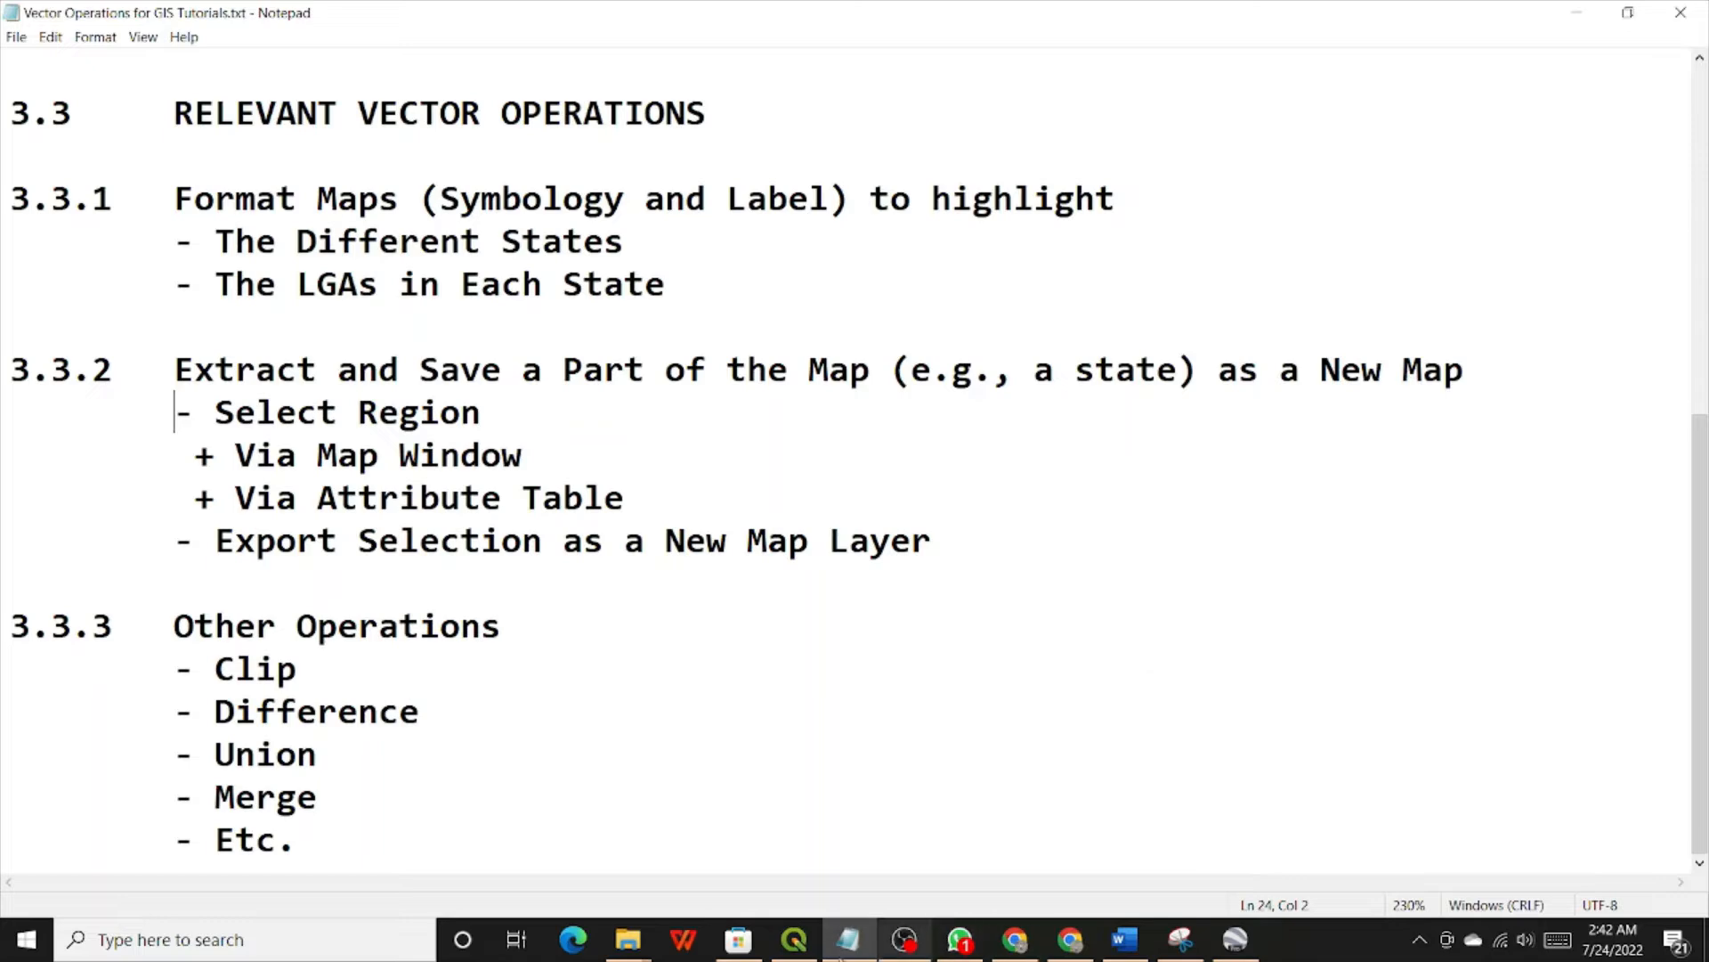
pyautogui.click(795, 943)
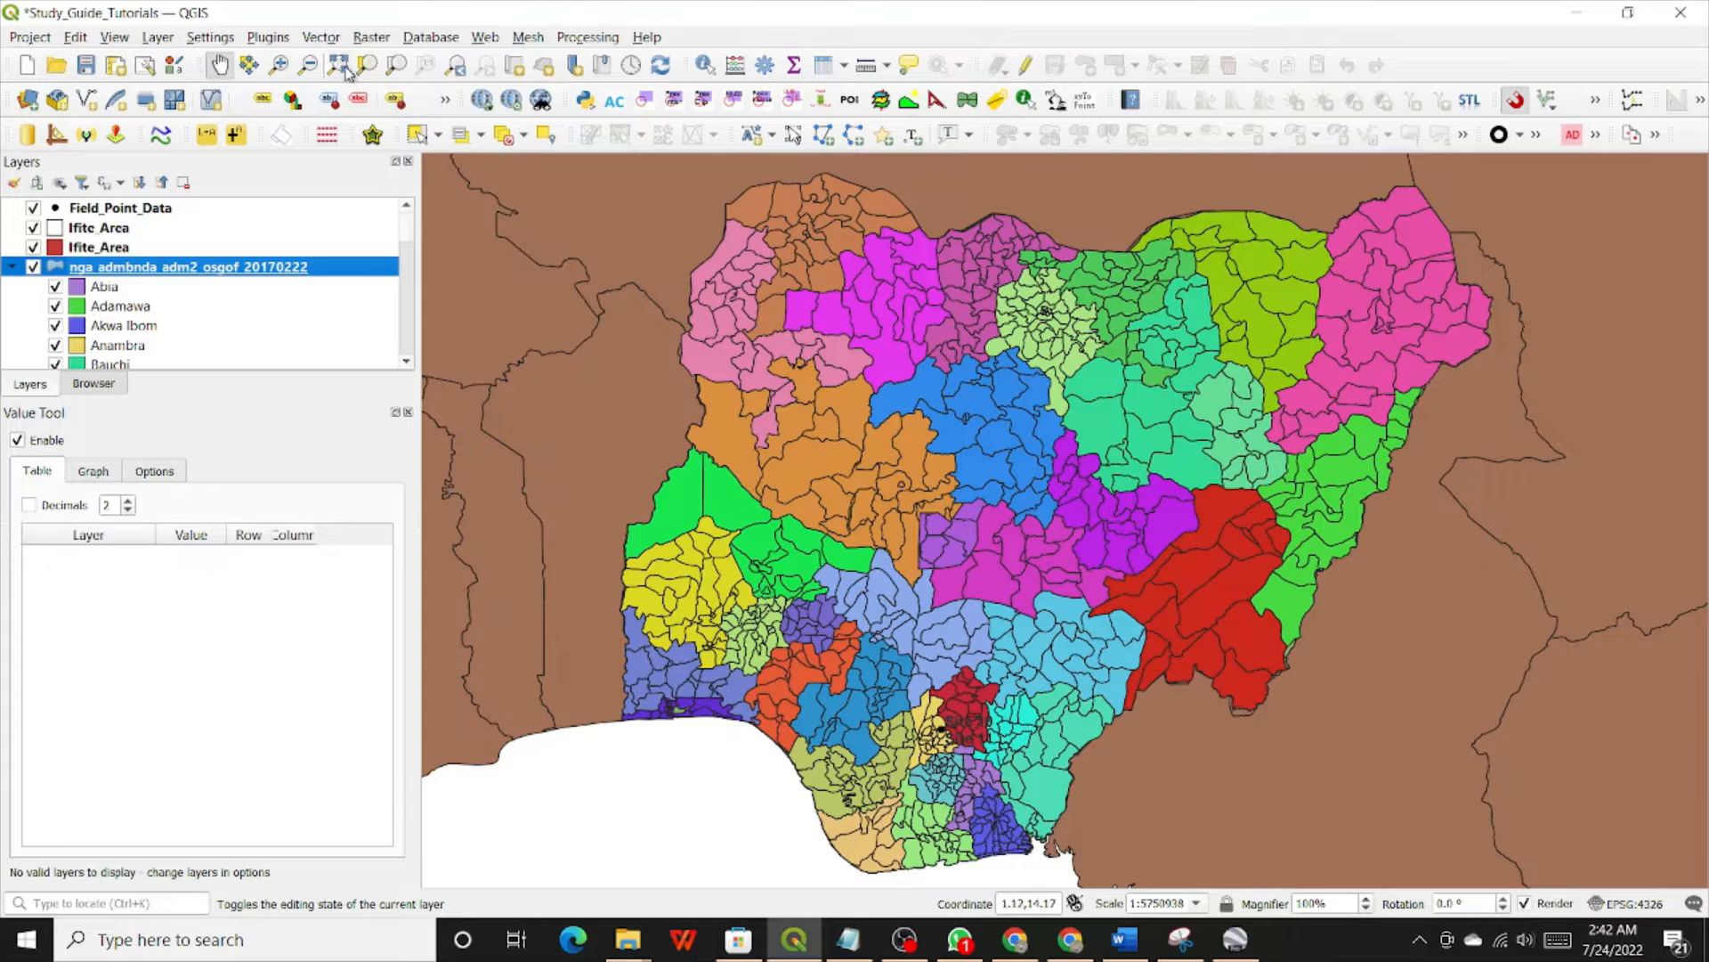
# Step: Zoom in on Anambra state and select Anambra West, Ayamelum, Anambra East and Awka North one at a time on the map
pyautogui.click(278, 65)
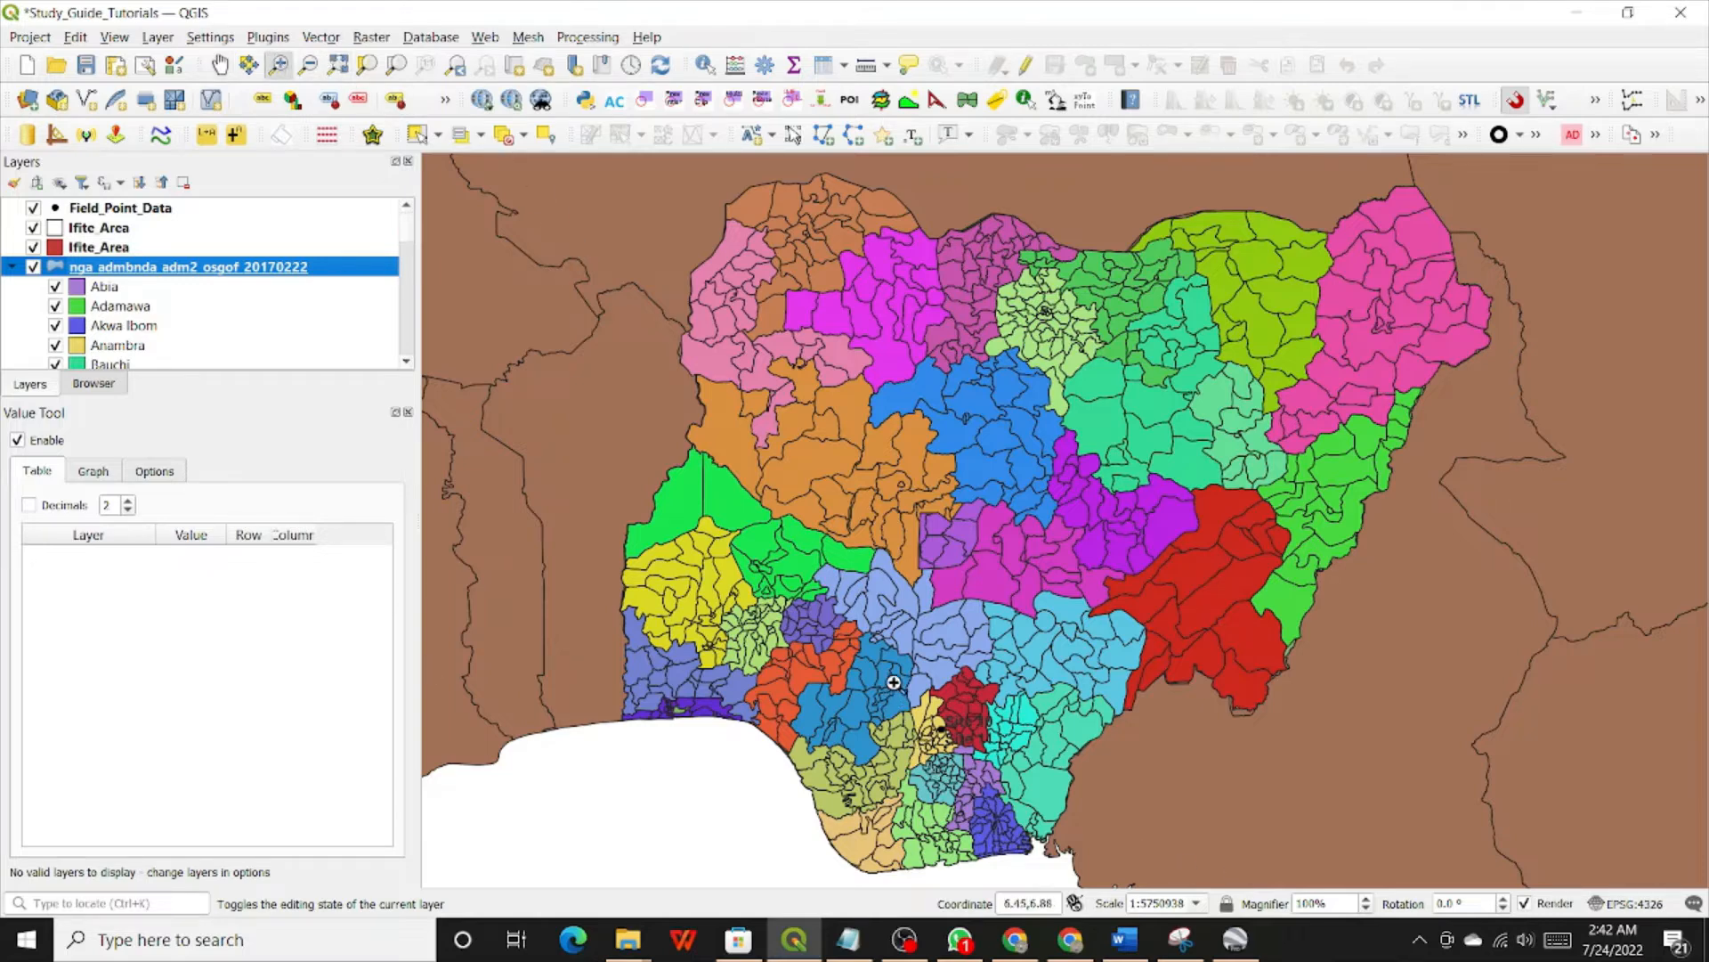
pyautogui.moveTo(895, 679); pyautogui.dragTo(964, 776)
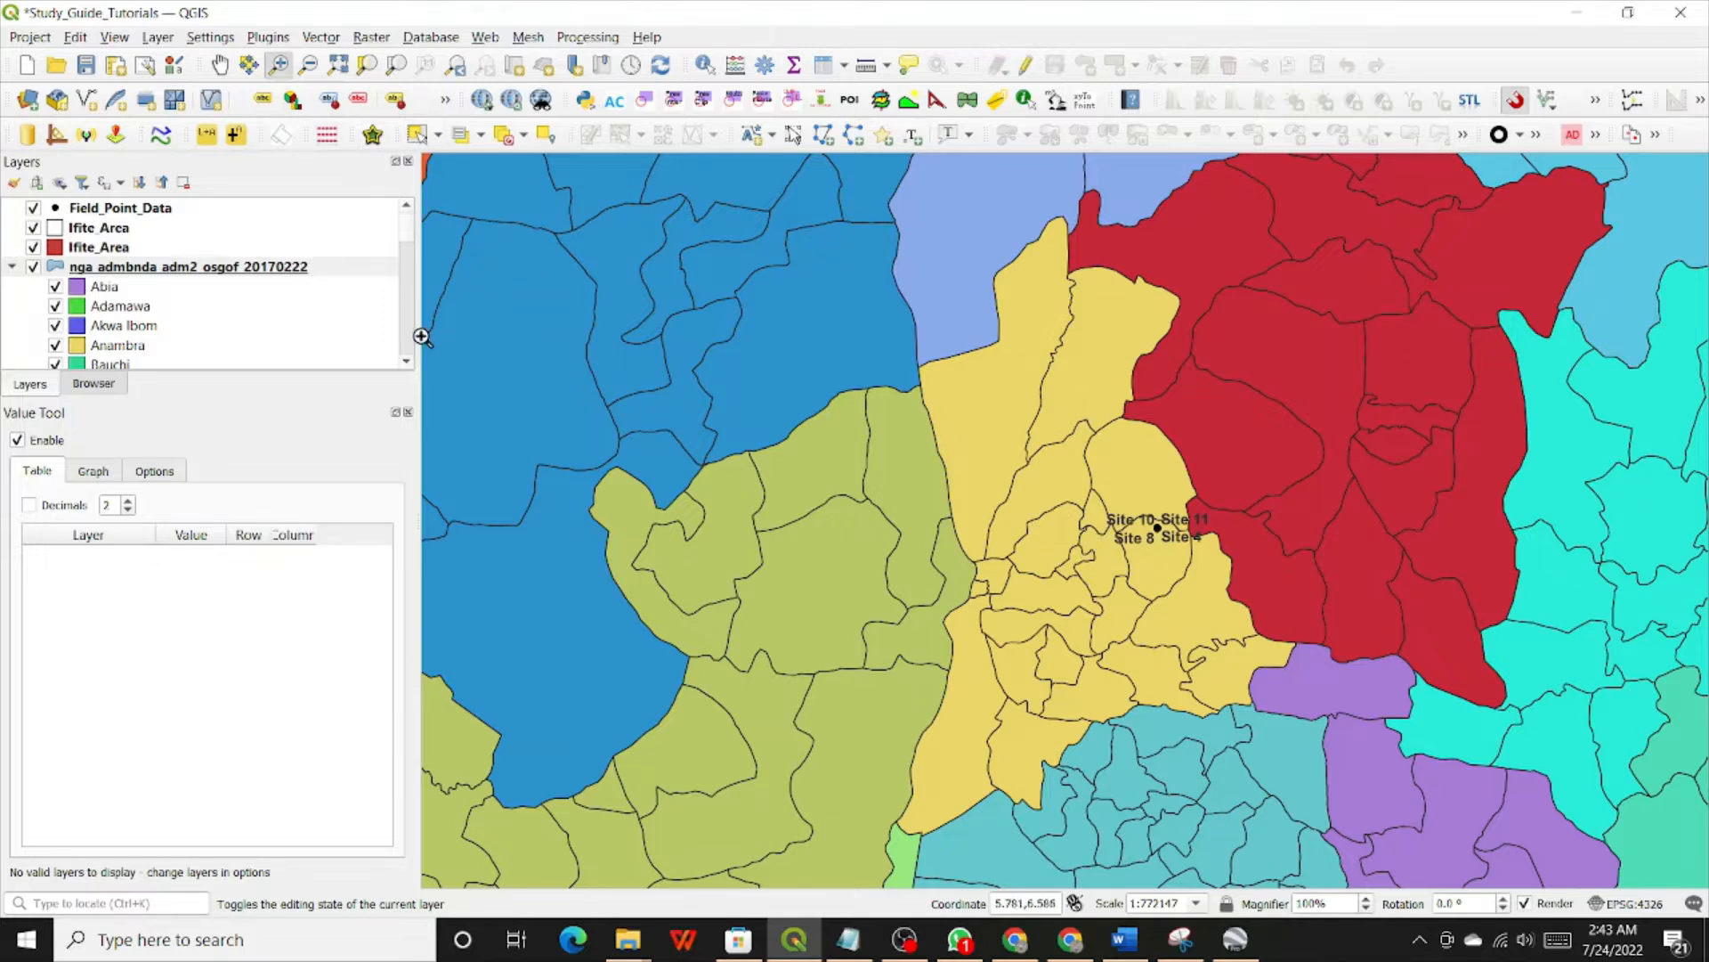
pyautogui.click(218, 67)
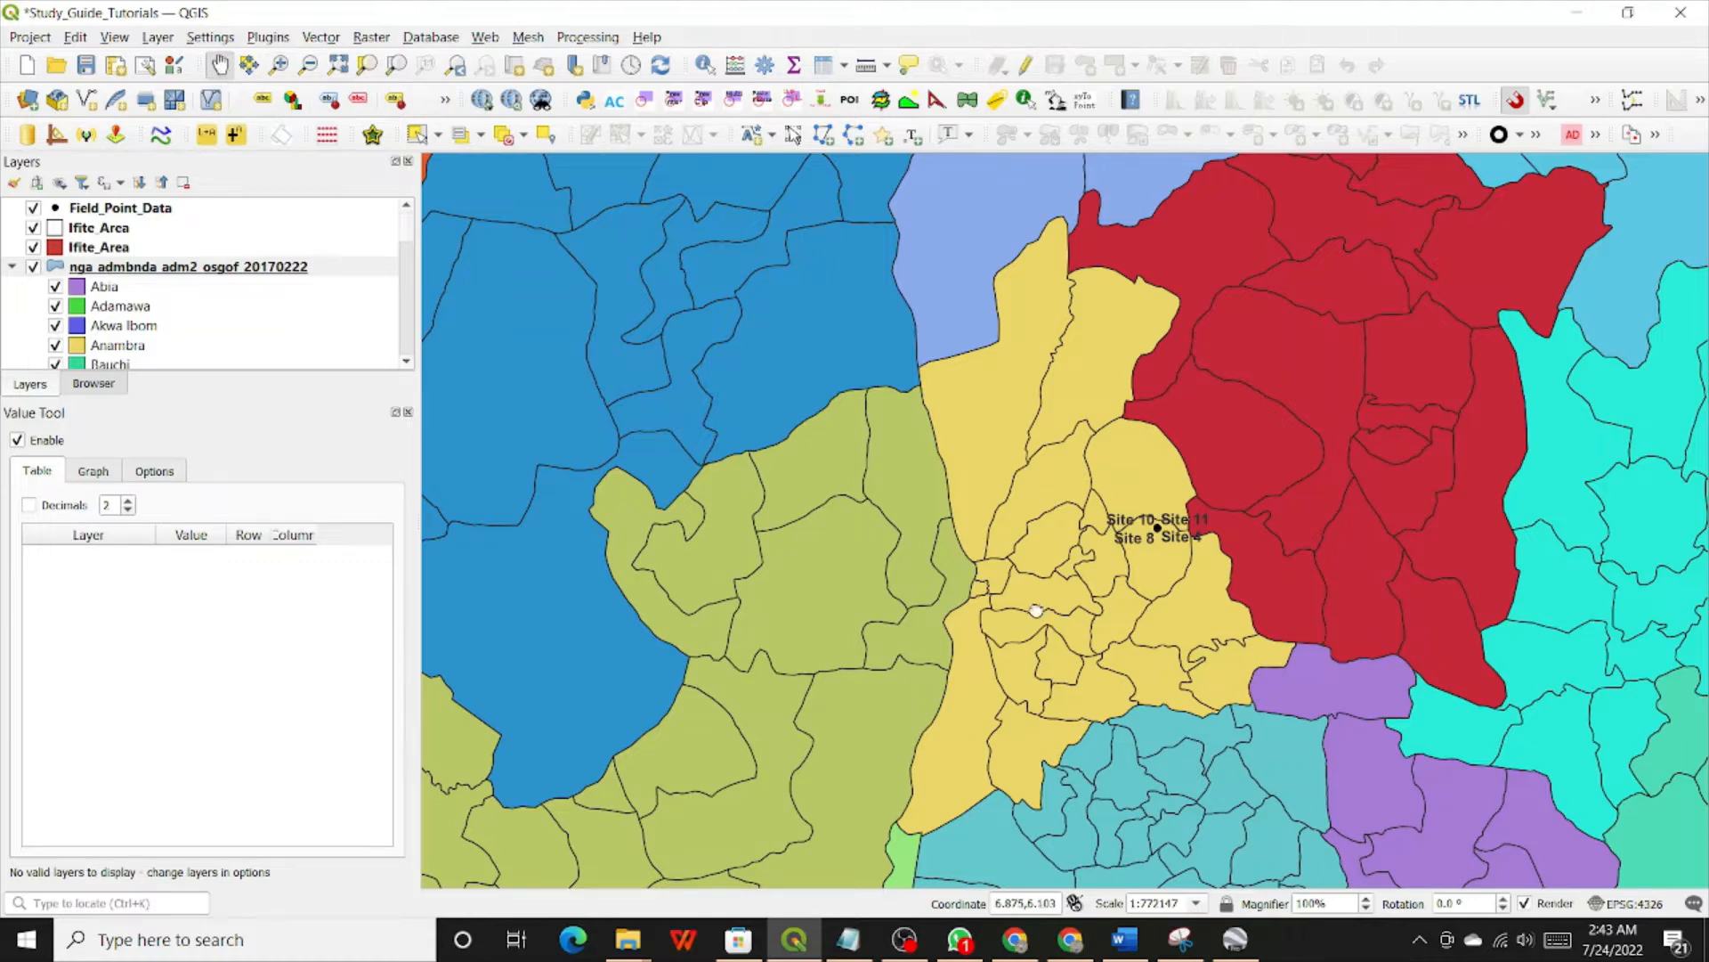
pyautogui.moveTo(1036, 610); pyautogui.dragTo(1047, 601)
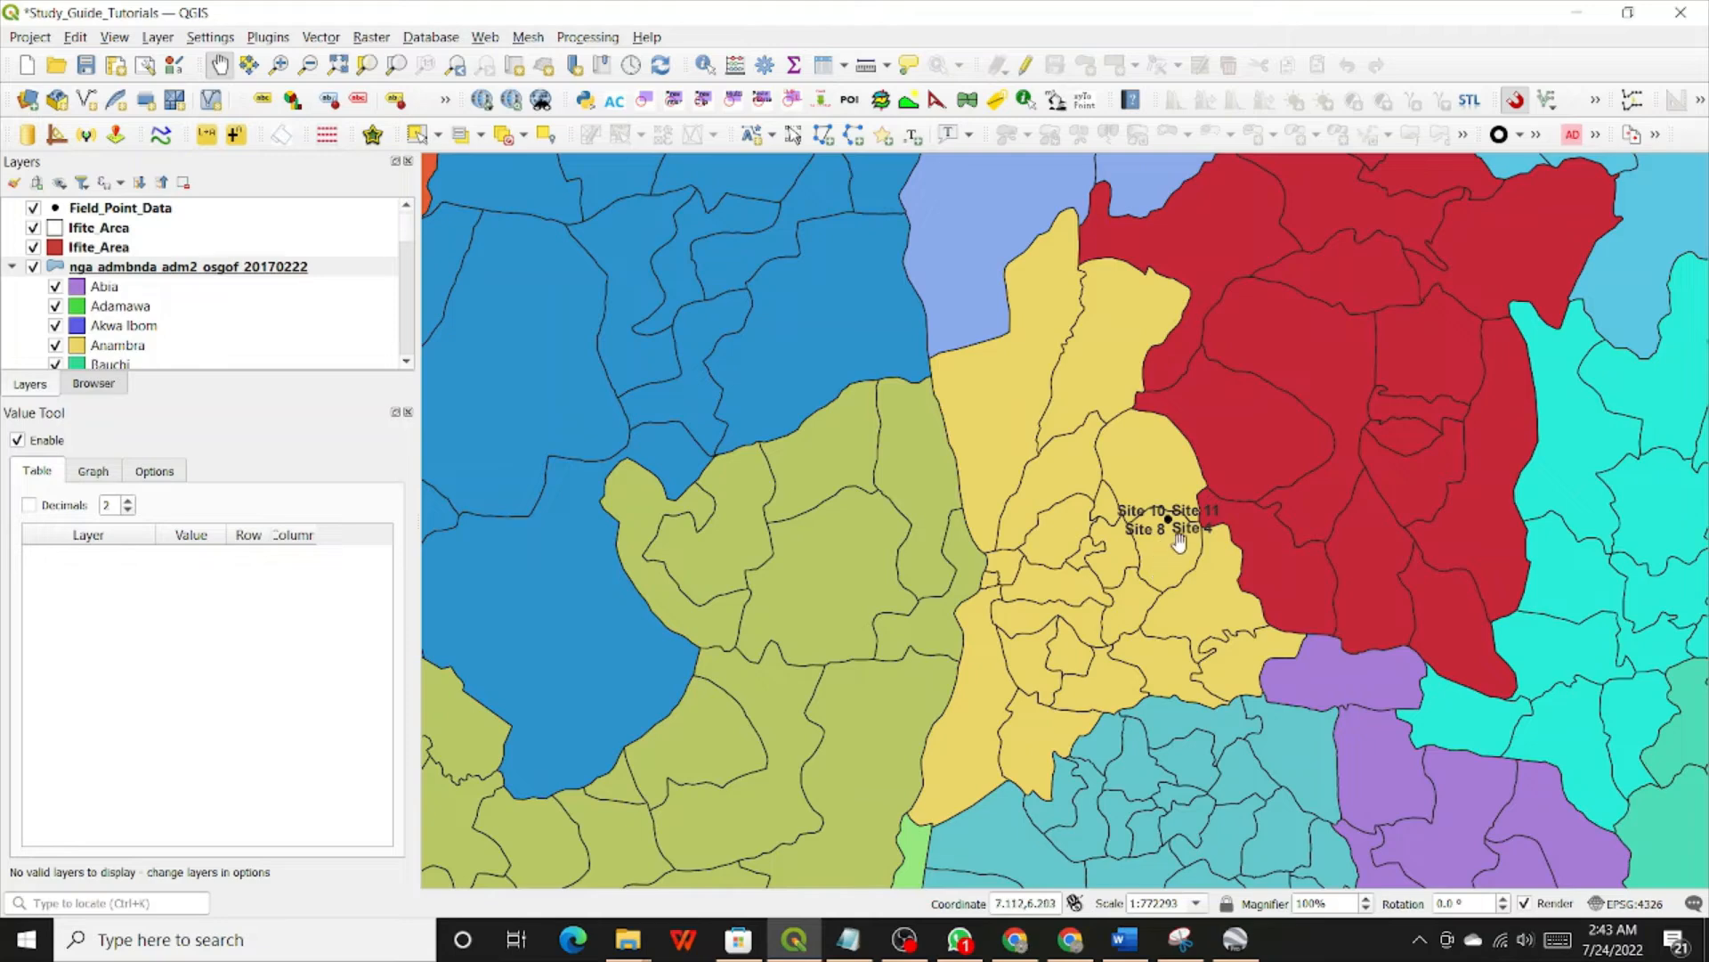
pyautogui.click(414, 136)
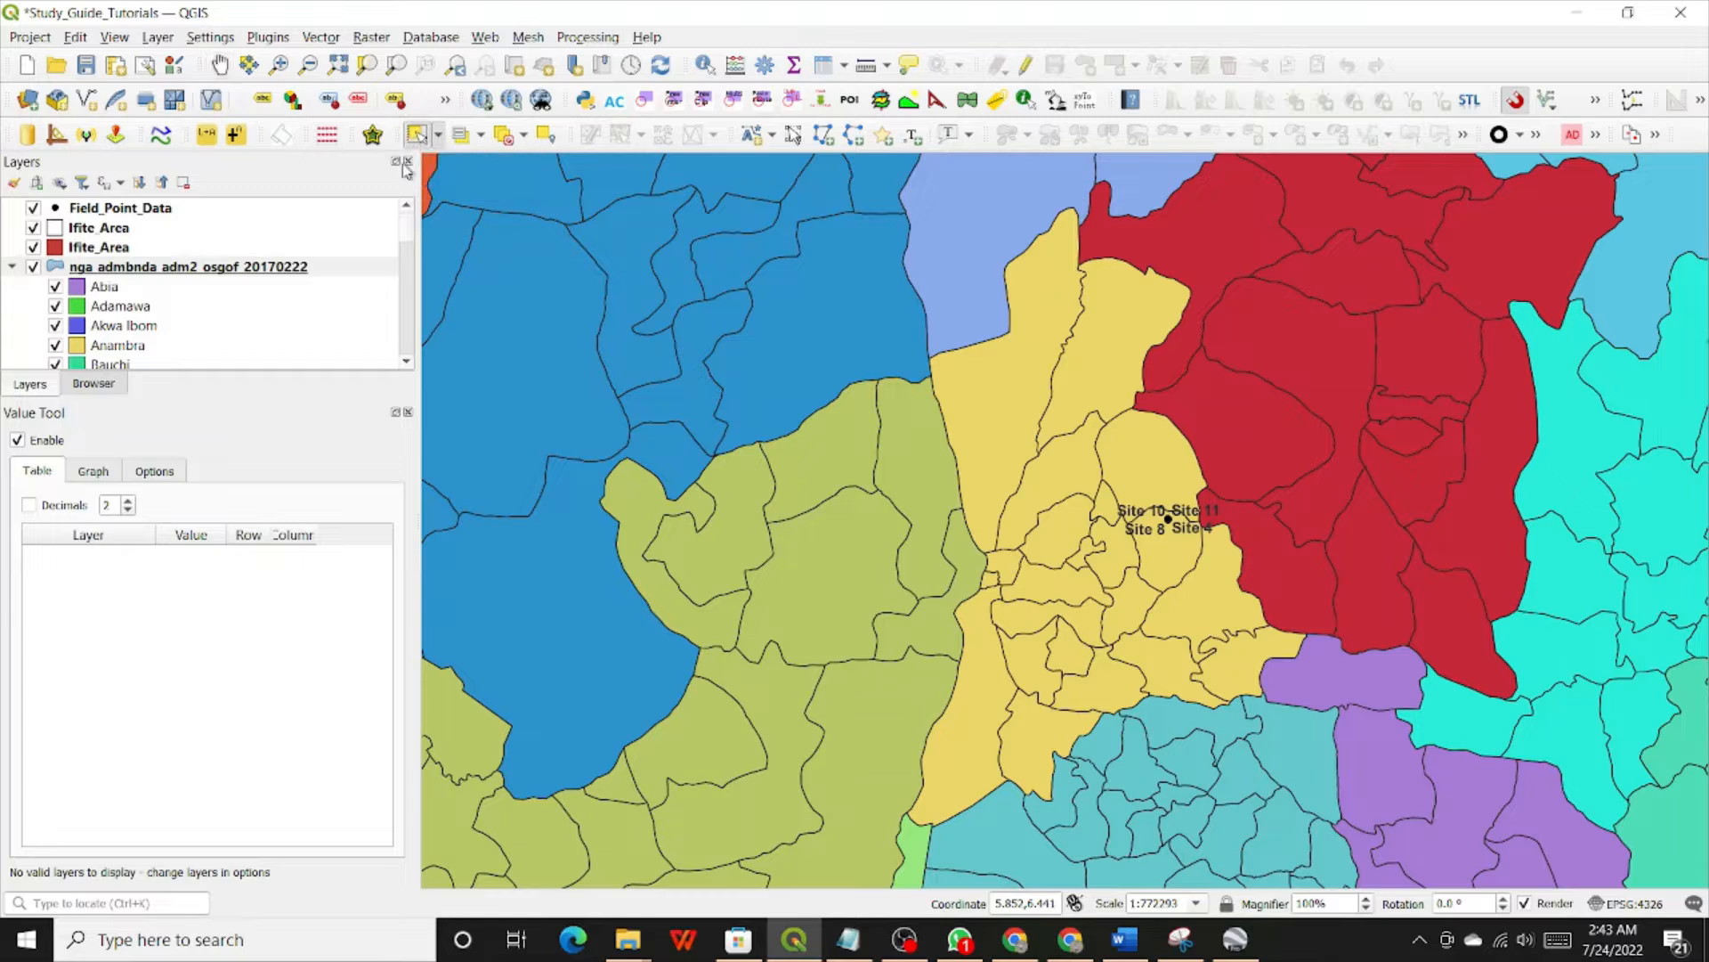
pyautogui.click(983, 381)
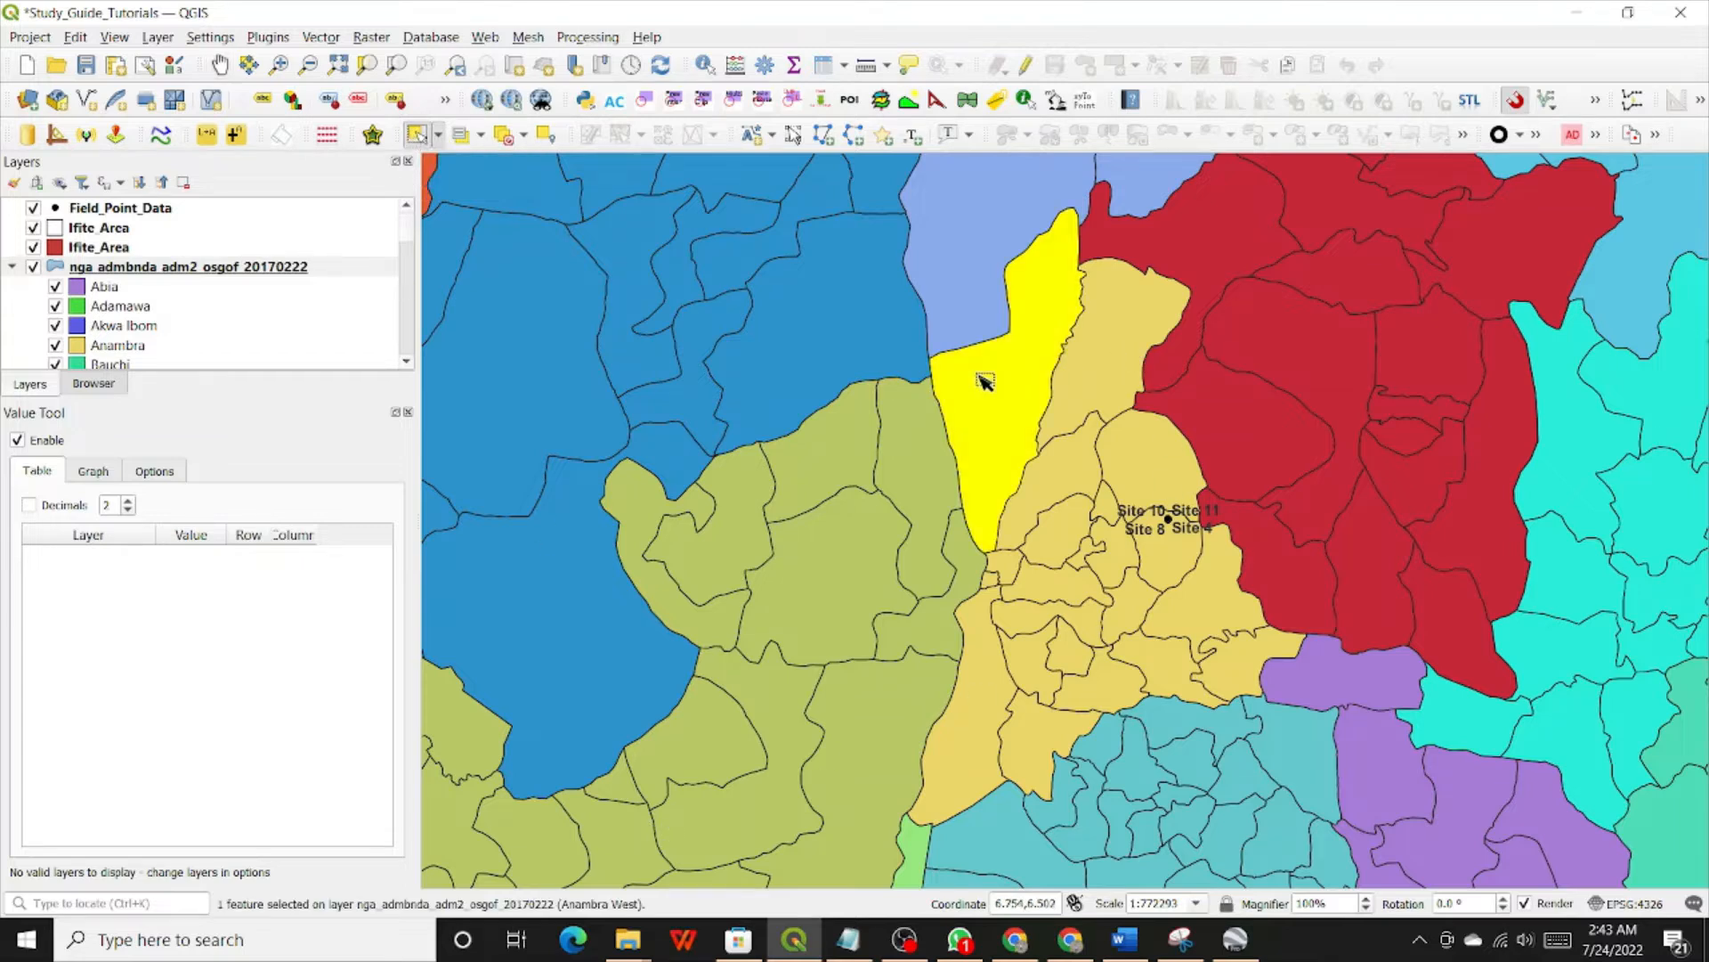
pyautogui.click(1096, 383)
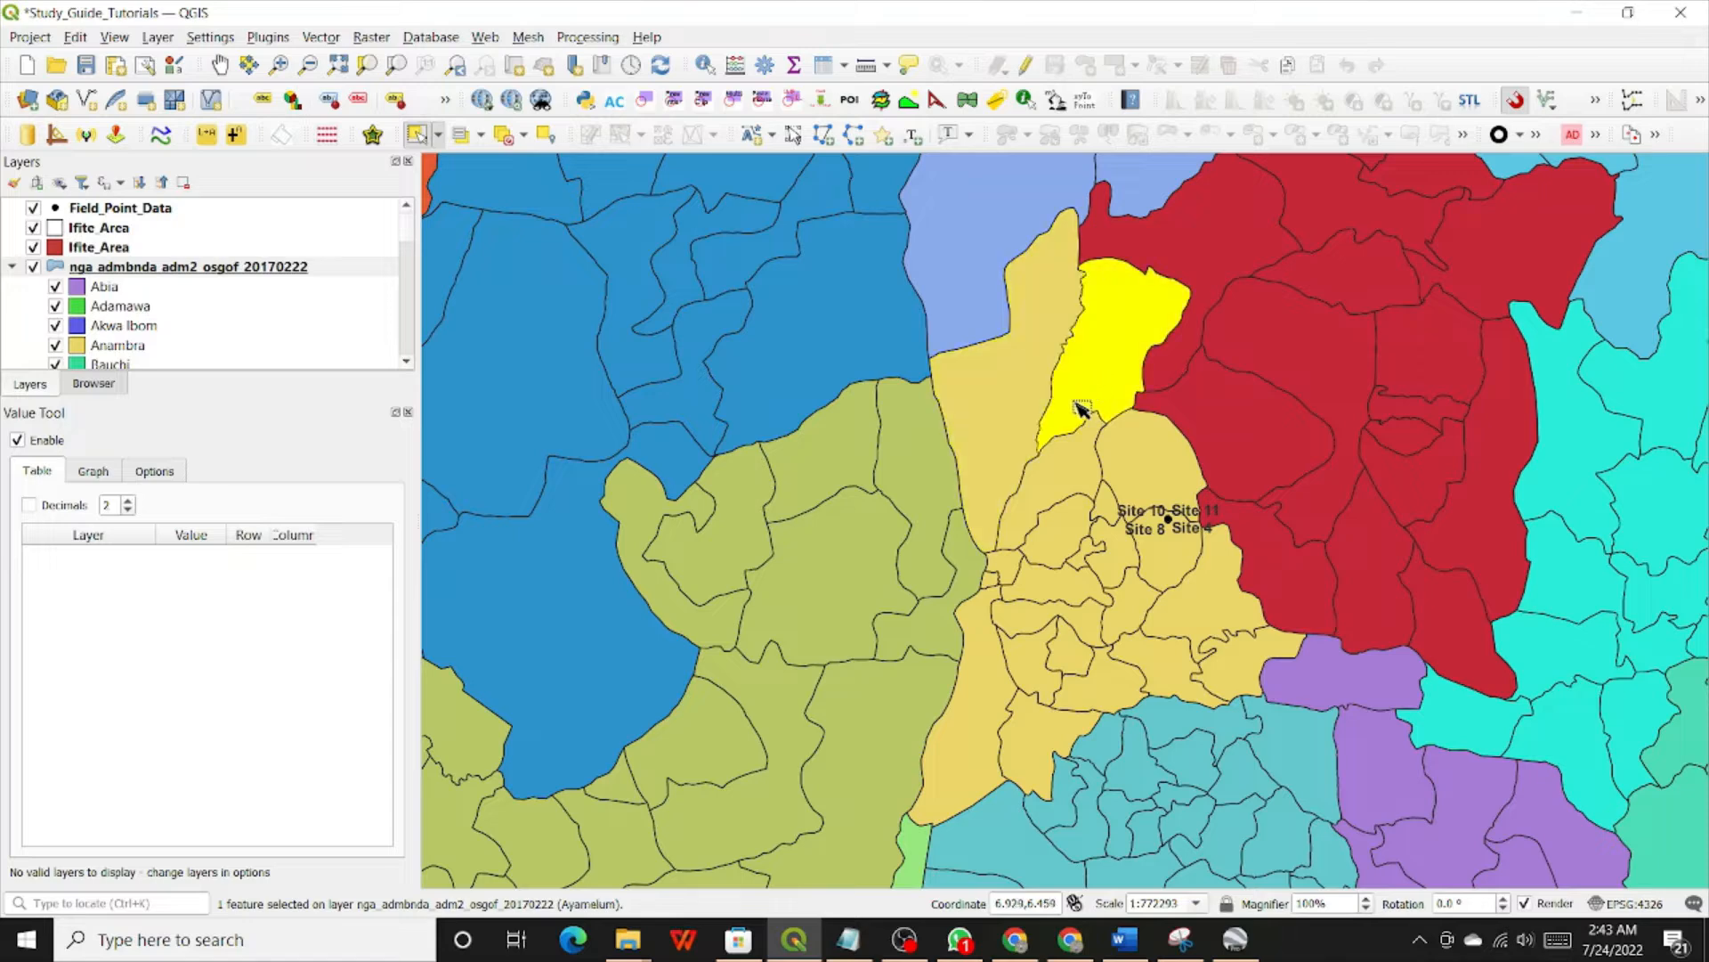
pyautogui.click(1066, 486)
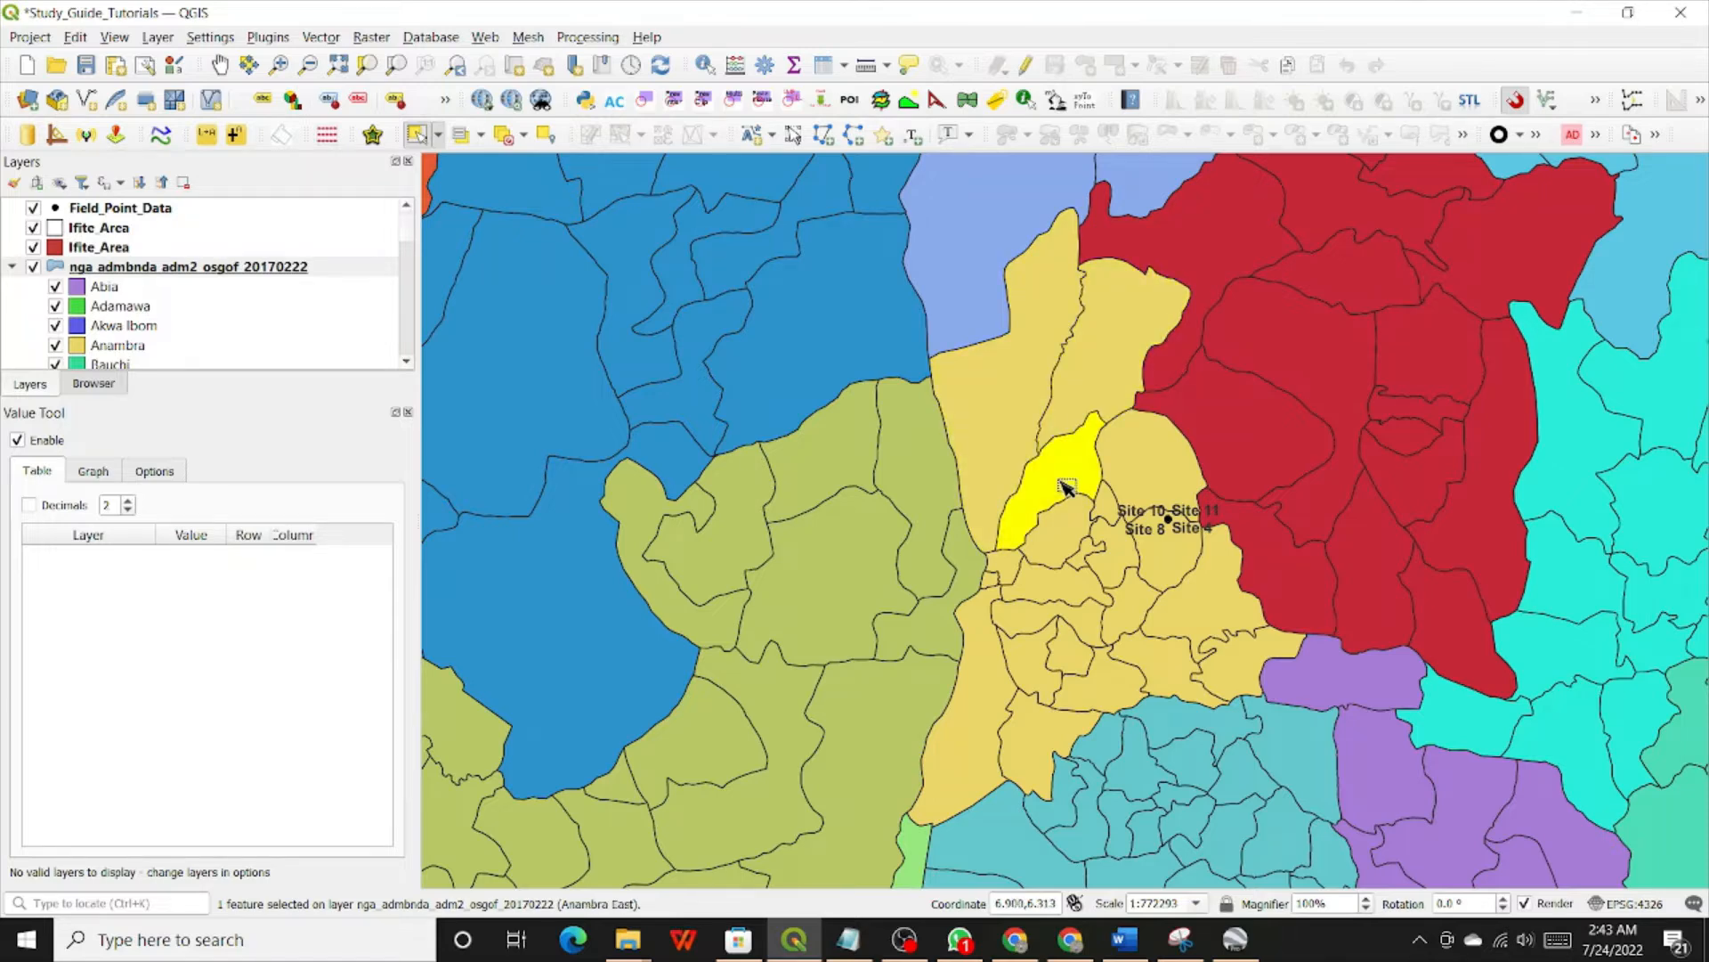
pyautogui.click(1142, 467)
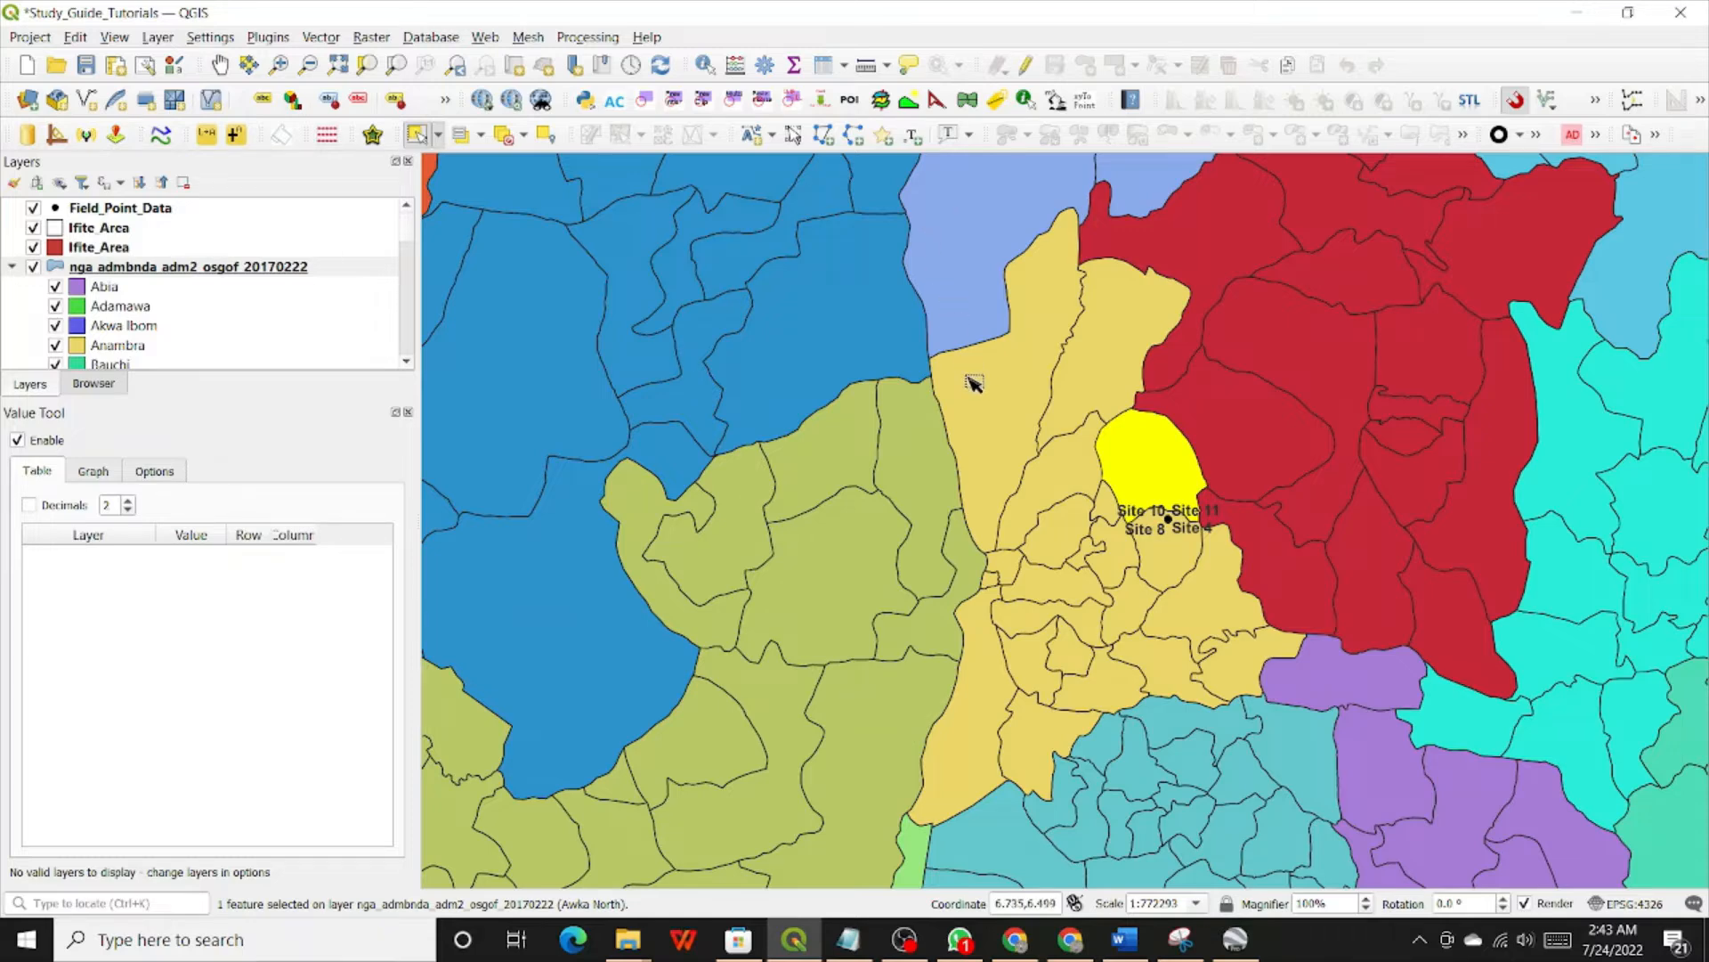
# Step: Try to select Anambra's LGAs with one wide rectangle across the state, and reset the selection to Anambra West only
pyautogui.moveTo(970, 379); pyautogui.dragTo(1221, 725)
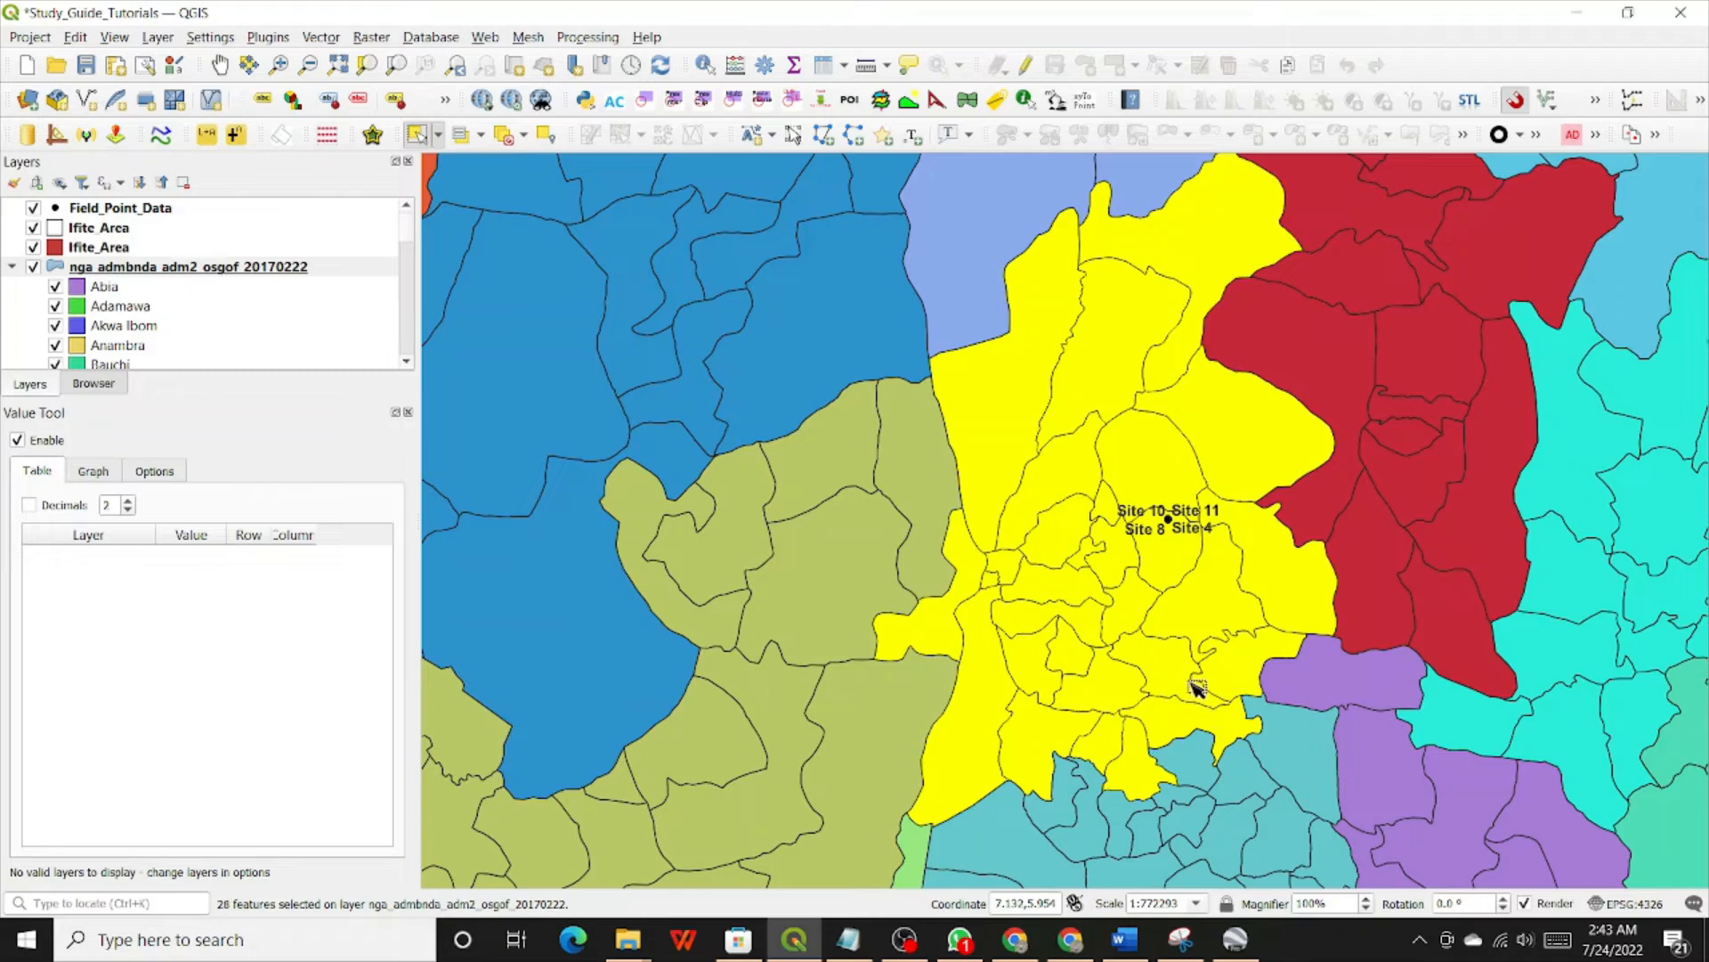
pyautogui.click(1012, 397)
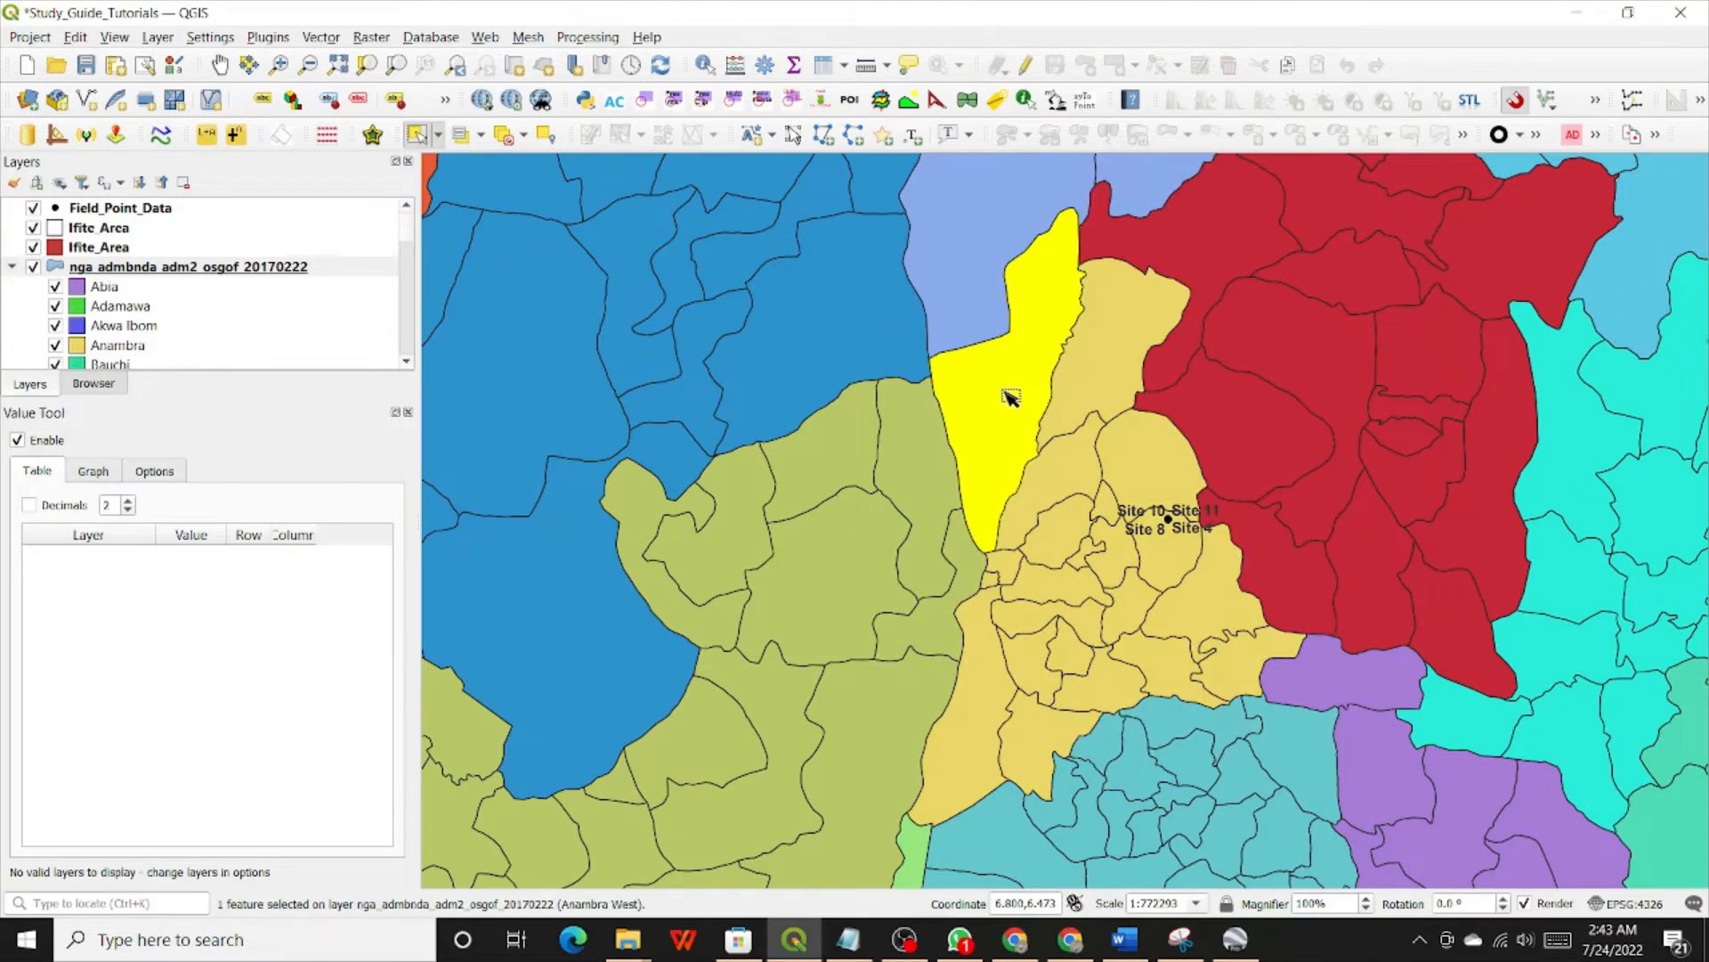
# Step: Select most of Anambra's LGAs with a narrower rectangle and add the remaining LGAs on the state's eastern side to the selection
pyautogui.moveTo(1009, 395); pyautogui.dragTo(1123, 706)
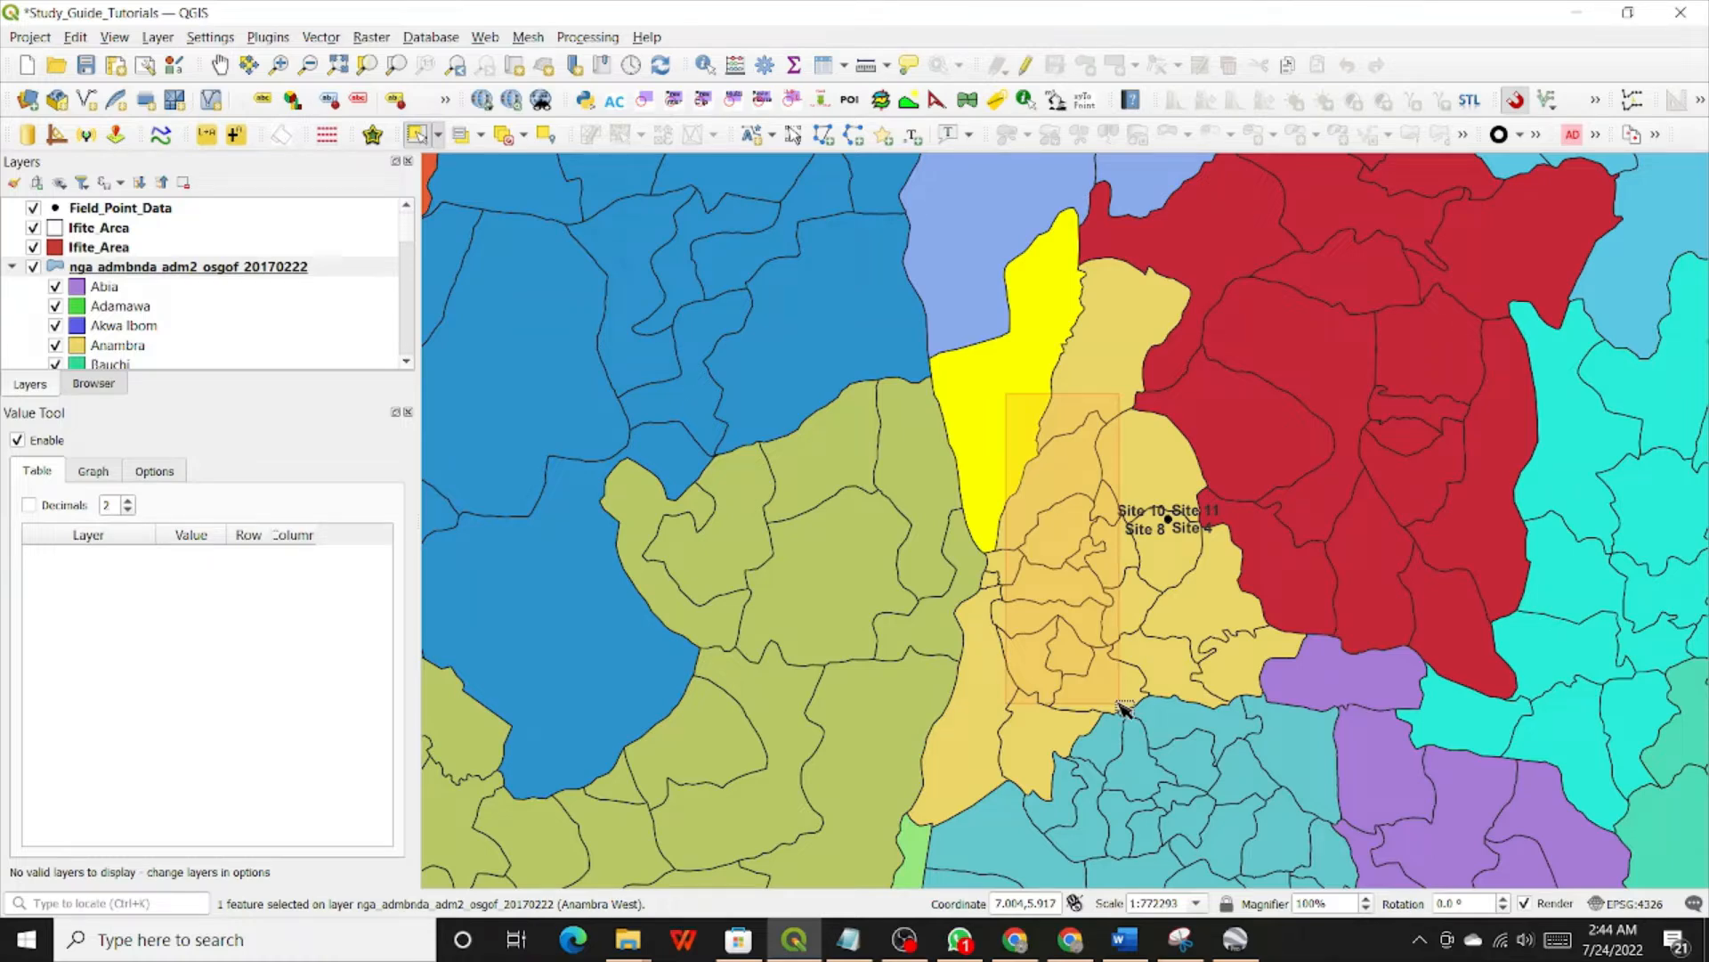
pyautogui.moveTo(1123, 706); pyautogui.dragTo(1125, 706)
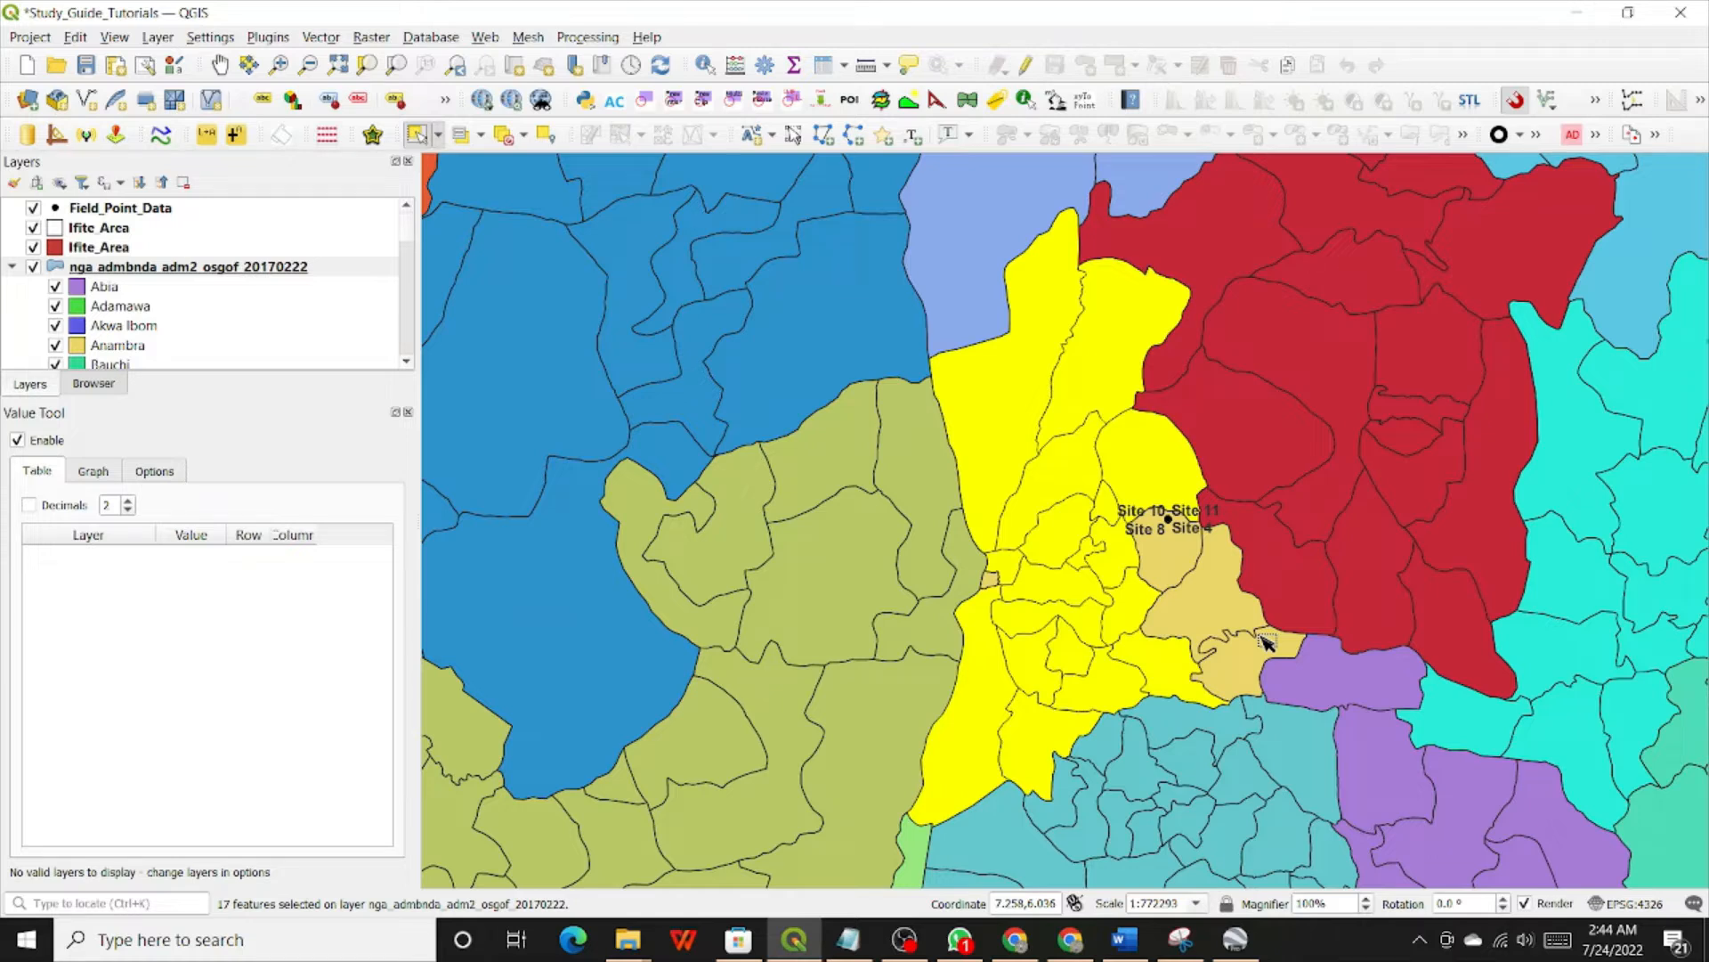
pyautogui.keyDown('shift'); pyautogui.click(1247, 676); pyautogui.keyUp('shift')
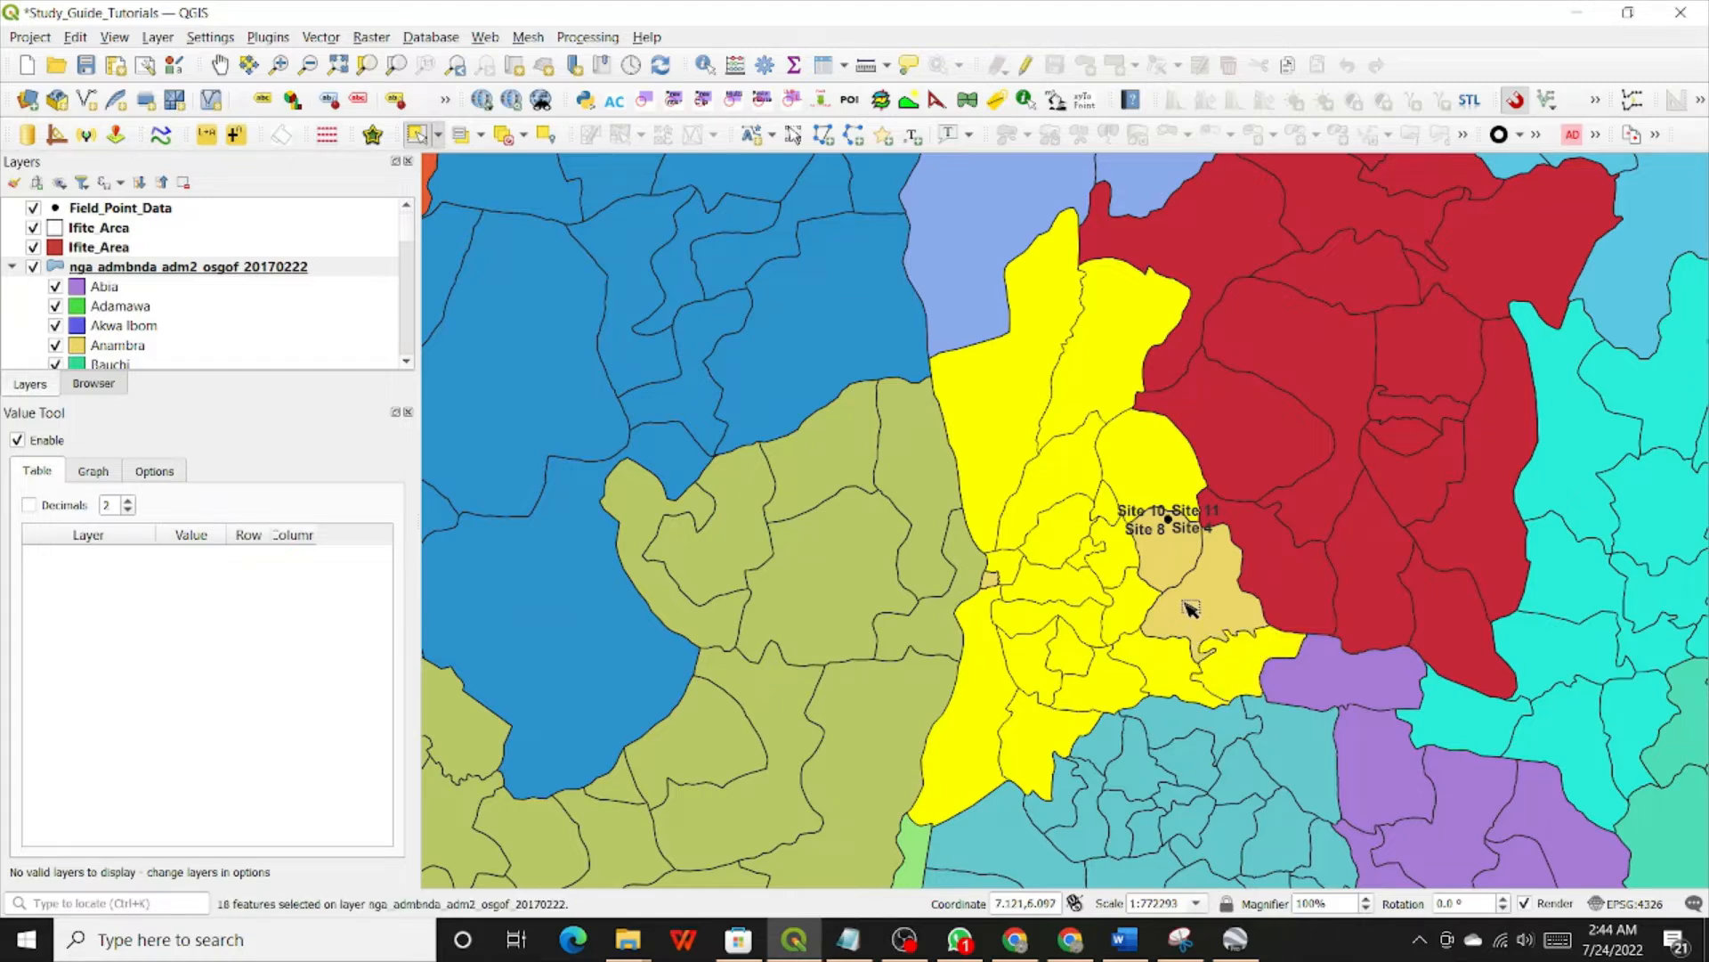
pyautogui.keyDown('shift'); pyautogui.click(1191, 608); pyautogui.keyUp('shift')
pyautogui.keyDown('shift'); pyautogui.click(1168, 563); pyautogui.keyUp('shift')
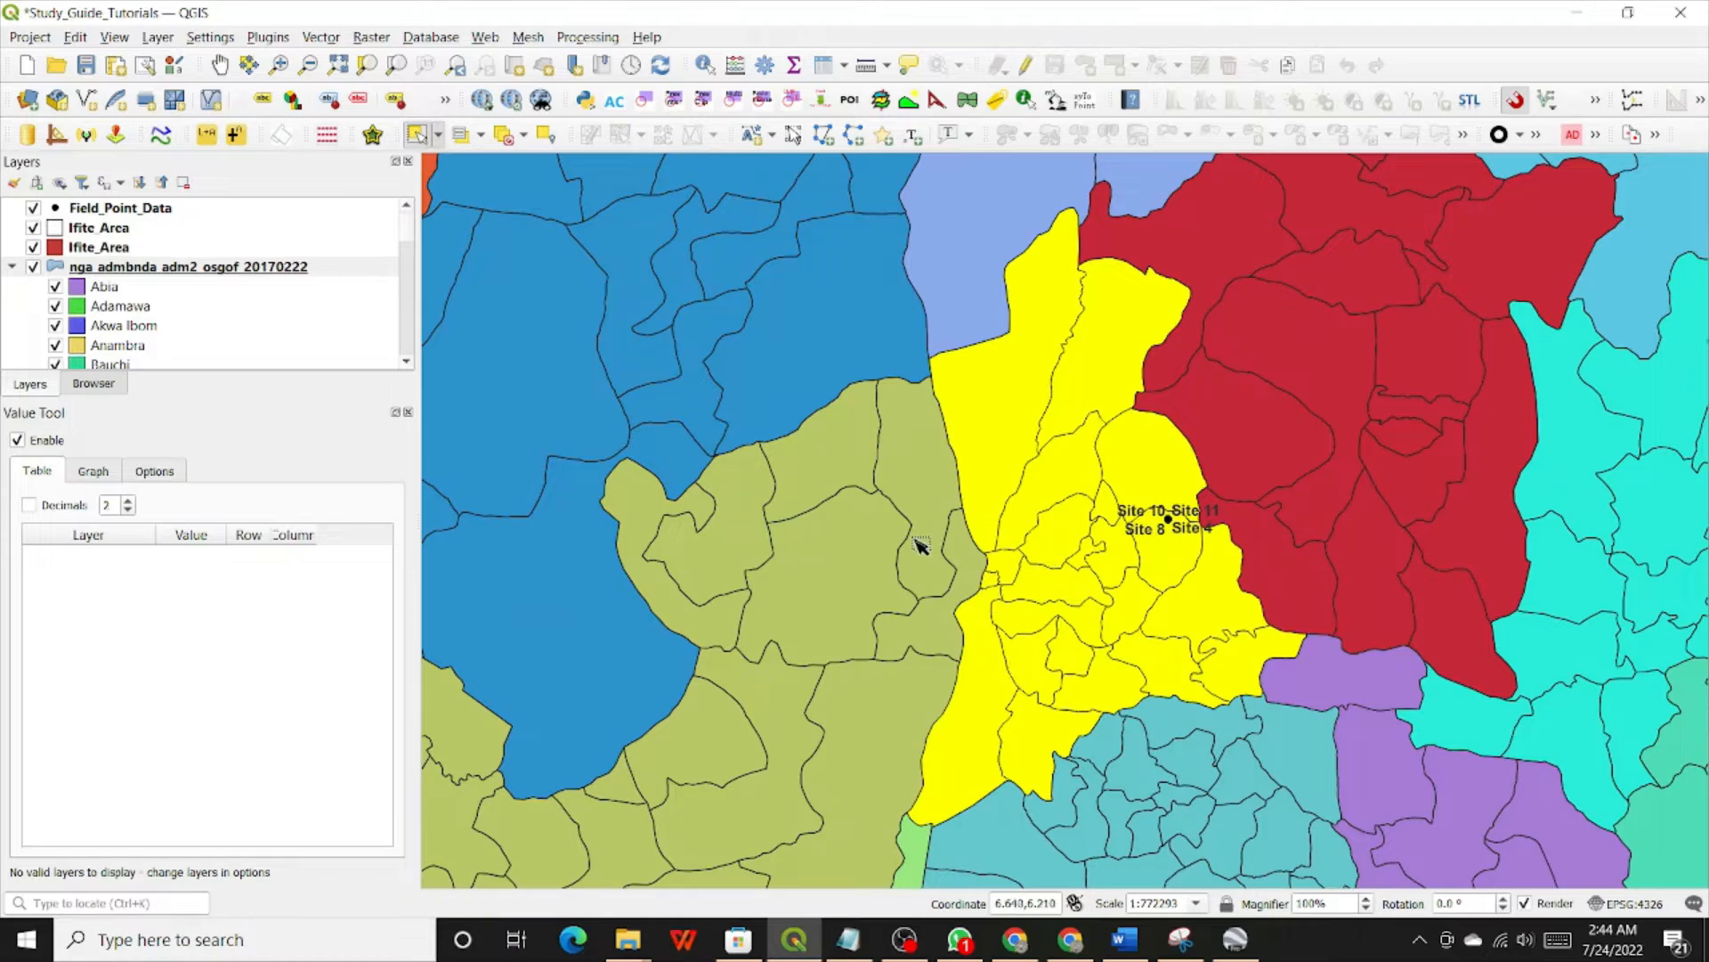
# Step: Replace the current selection by selecting Anambra West and Ayamelum one at a time on the map
pyautogui.click(877, 523)
pyautogui.click(997, 421)
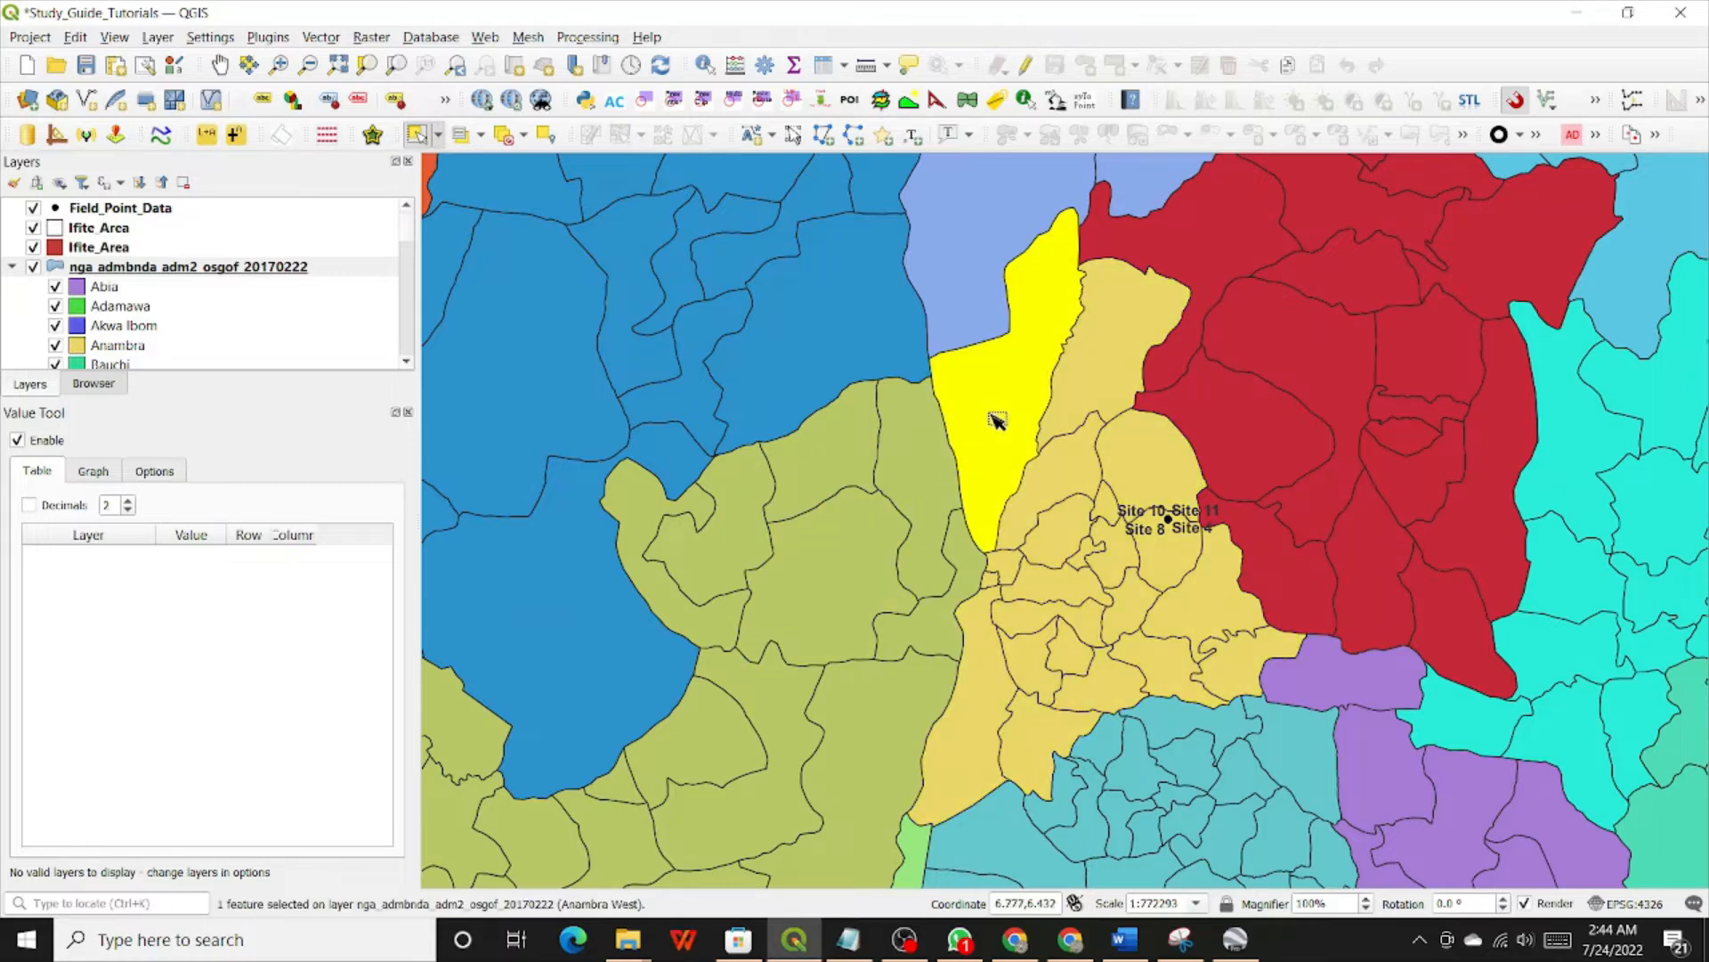
pyautogui.click(1127, 378)
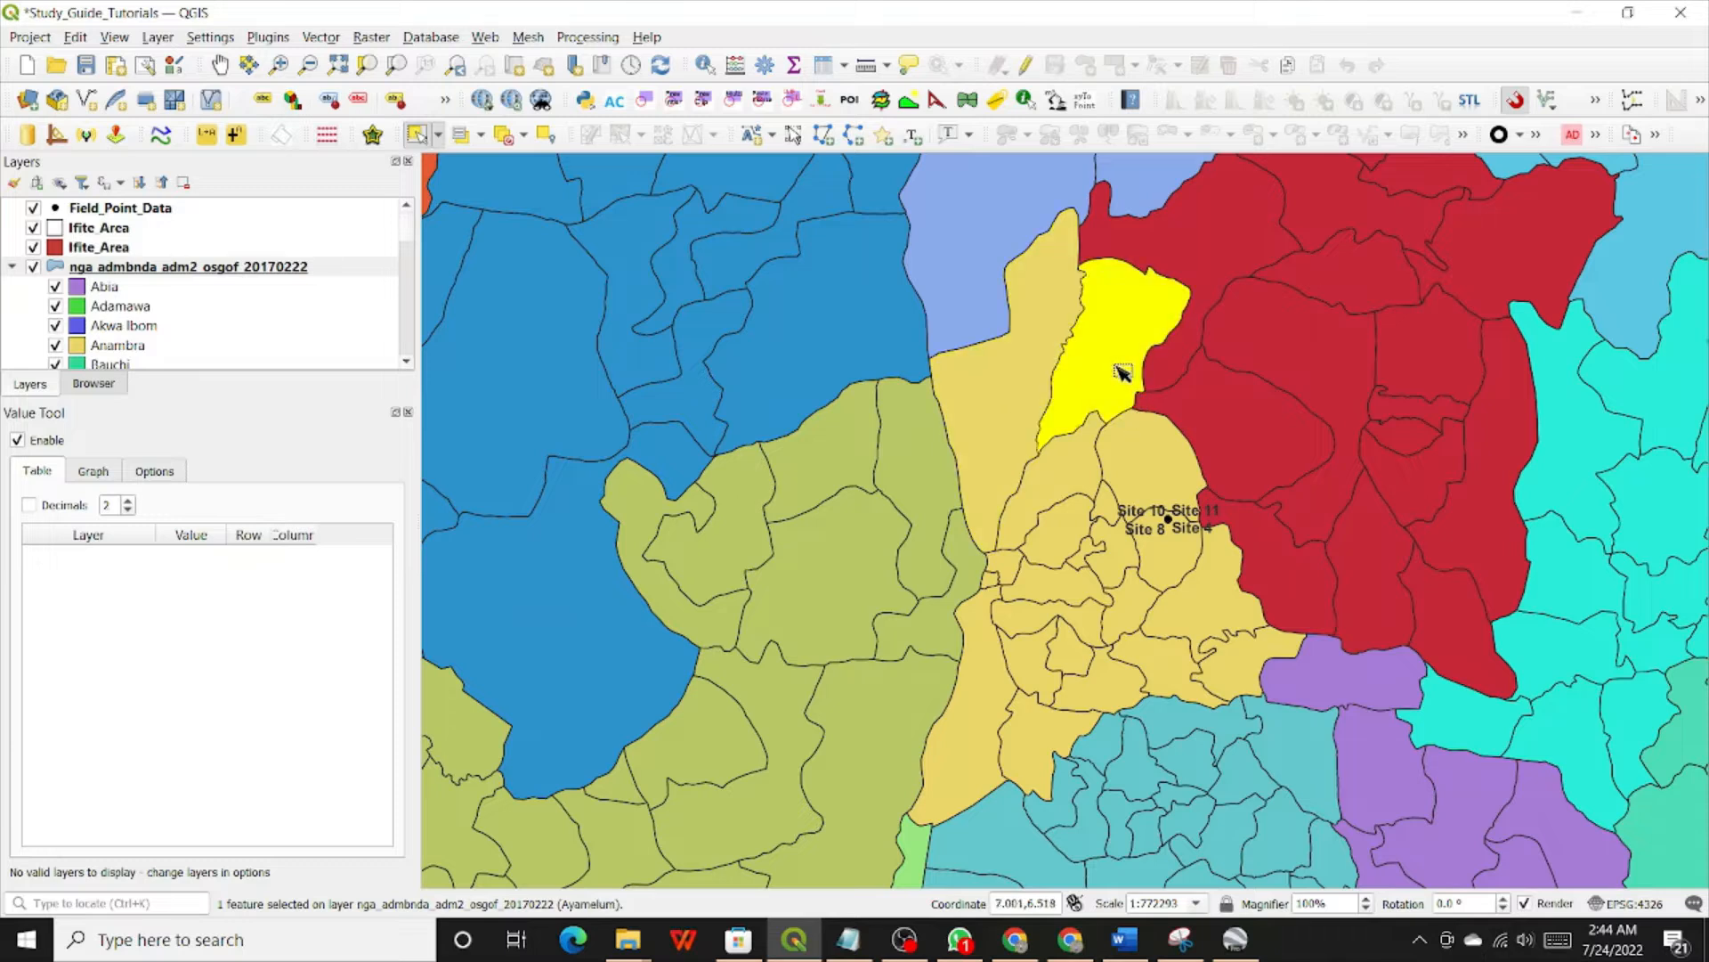
# Step: Add Anambra West and the LGAs down Anambra's northern, western and central parts to the Ayamelum selection one by one
pyautogui.keyDown('shift'); pyautogui.click(1010, 441); pyautogui.keyUp('shift')
pyautogui.keyDown('shift'); pyautogui.click(1044, 488); pyautogui.keyUp('shift')
pyautogui.keyDown('shift'); pyautogui.click(1064, 523); pyautogui.keyUp('shift')
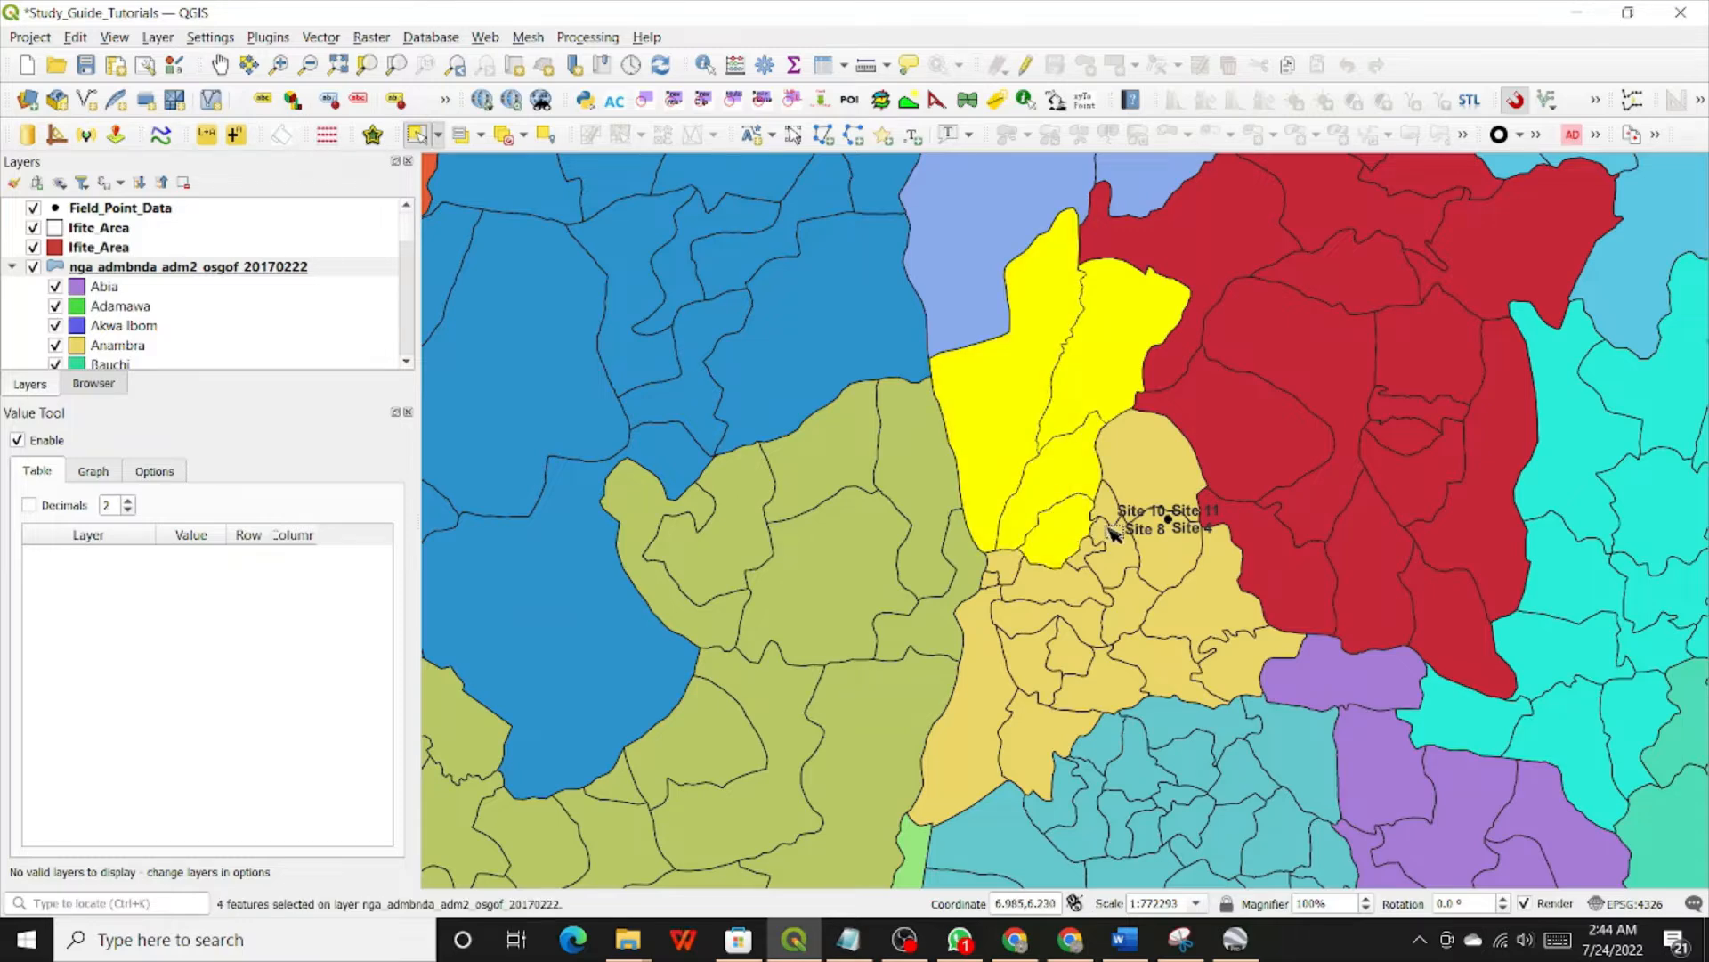
pyautogui.keyDown('shift'); pyautogui.click(1109, 509); pyautogui.keyUp('shift')
pyautogui.keyDown('shift'); pyautogui.click(1088, 571); pyautogui.keyUp('shift')
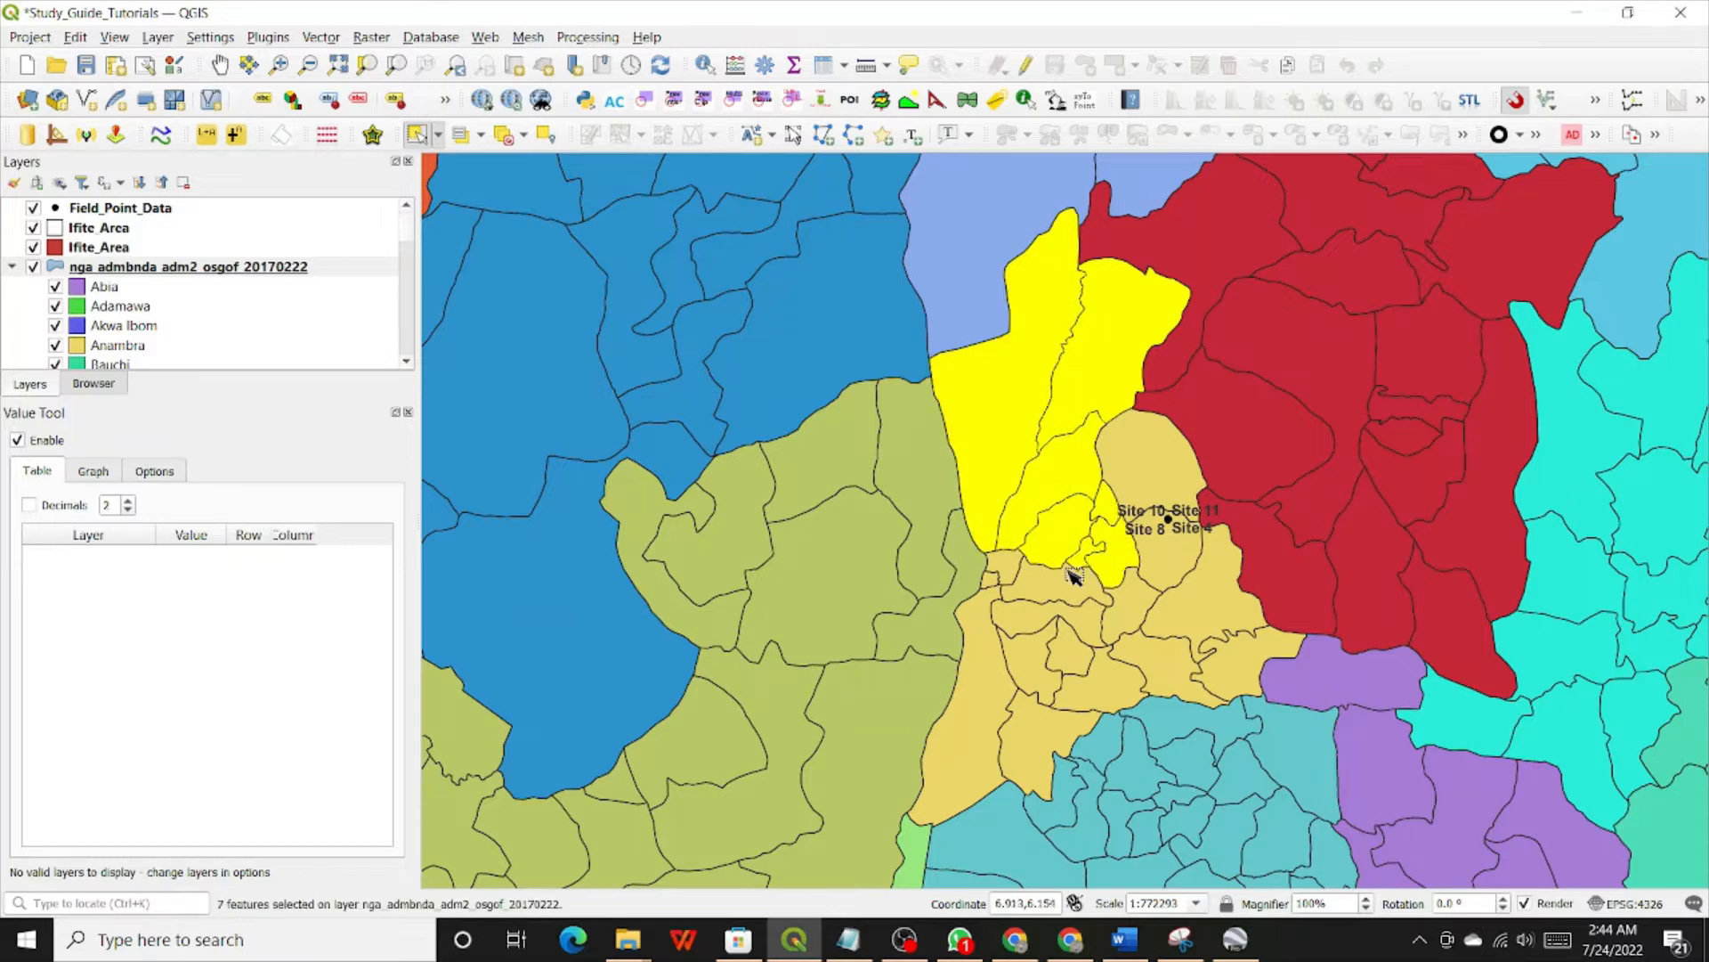
pyautogui.keyDown('shift'); pyautogui.click(1074, 579); pyautogui.keyUp('shift')
pyautogui.keyDown('shift'); pyautogui.click(1024, 577); pyautogui.keyUp('shift')
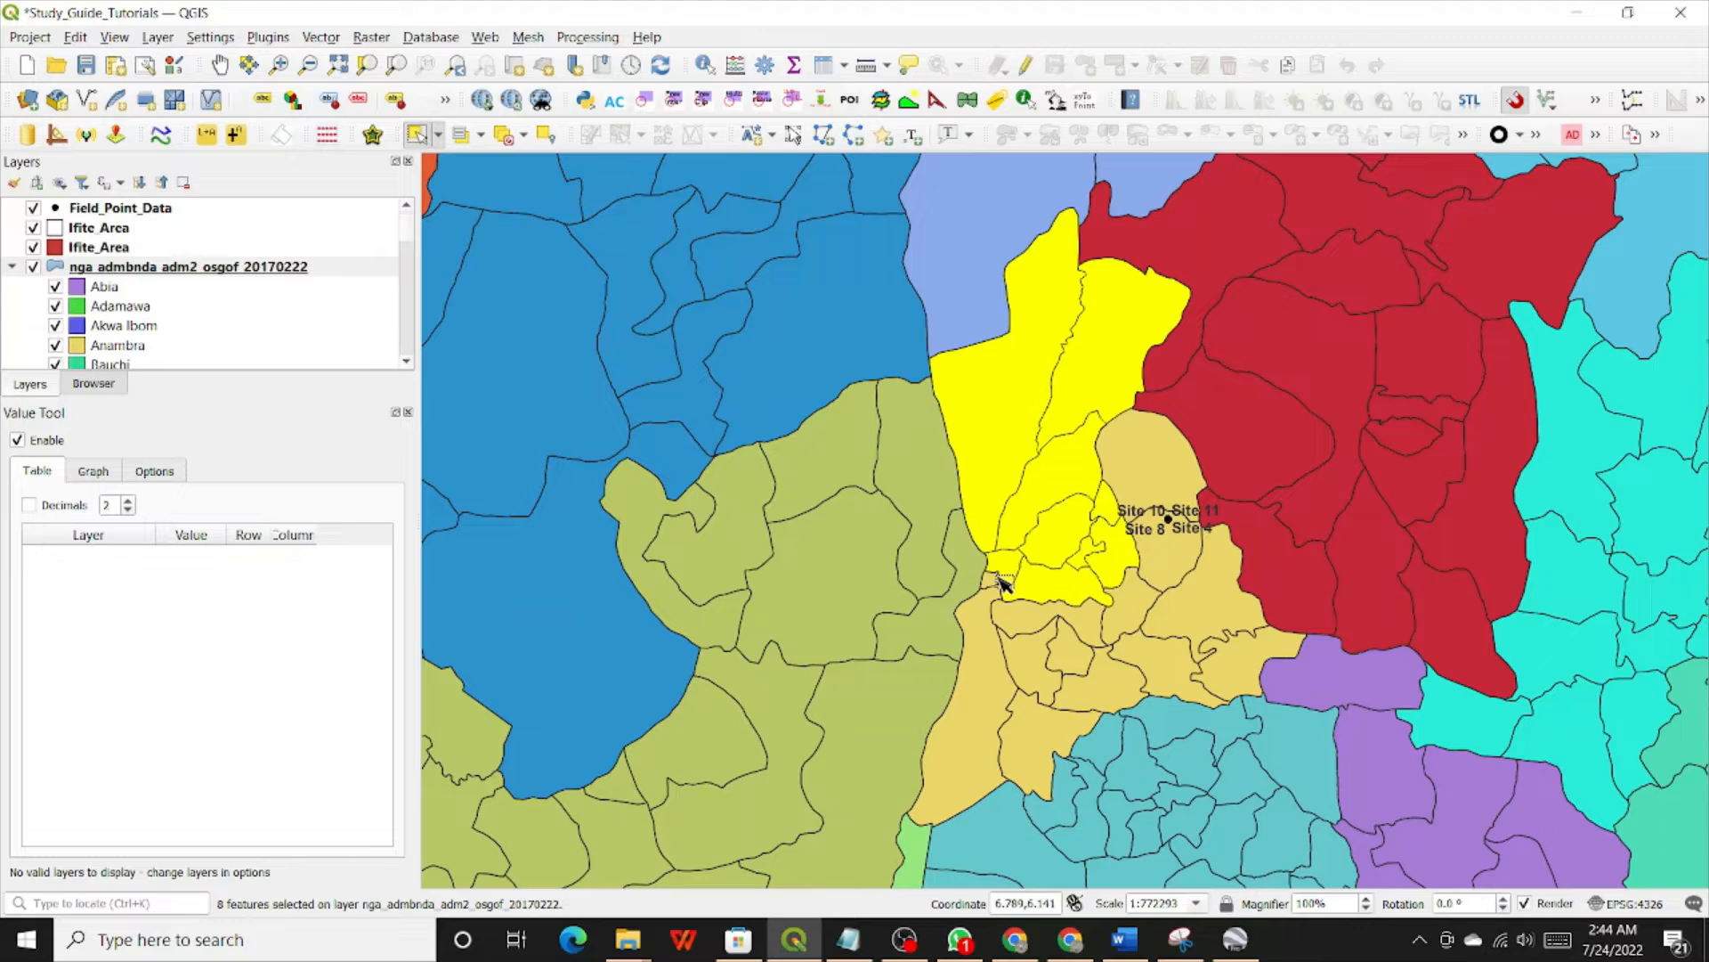
pyautogui.keyDown('ctrl'); pyautogui.click(986, 631); pyautogui.keyUp('ctrl')
pyautogui.keyDown('ctrl'); pyautogui.click(1024, 618); pyautogui.keyUp('ctrl')
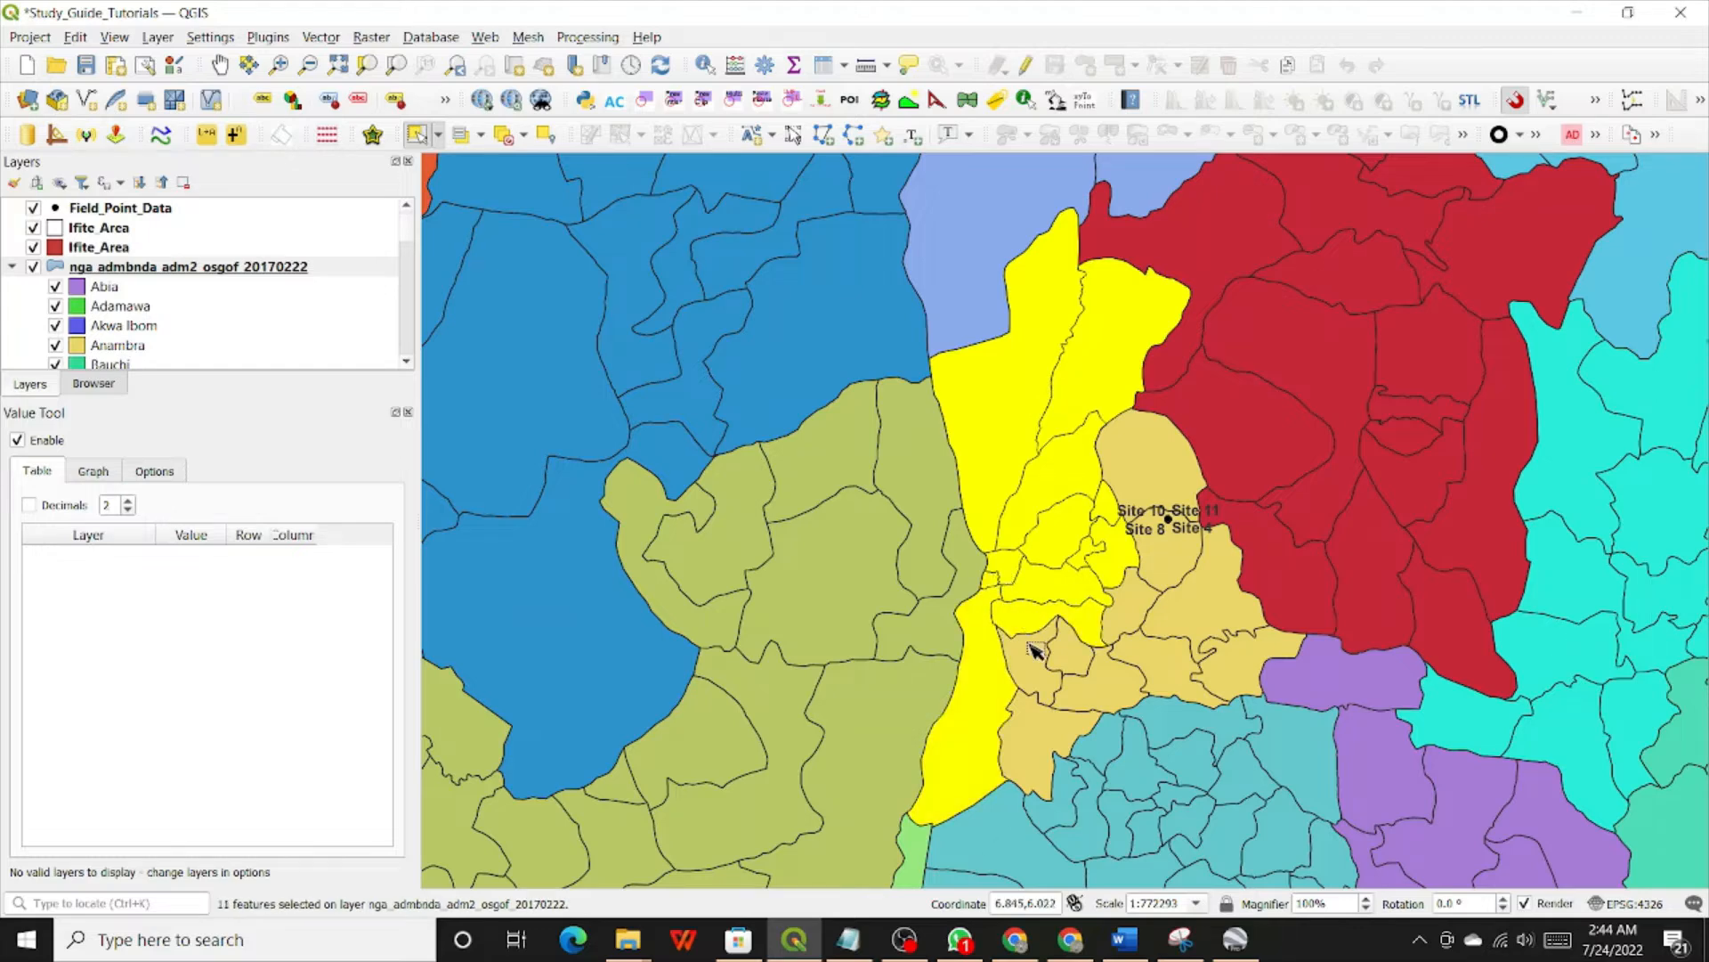
pyautogui.keyDown('ctrl'); pyautogui.click(1033, 658); pyautogui.keyUp('ctrl')
pyautogui.keyDown('ctrl'); pyautogui.click(1071, 649); pyautogui.keyUp('ctrl')
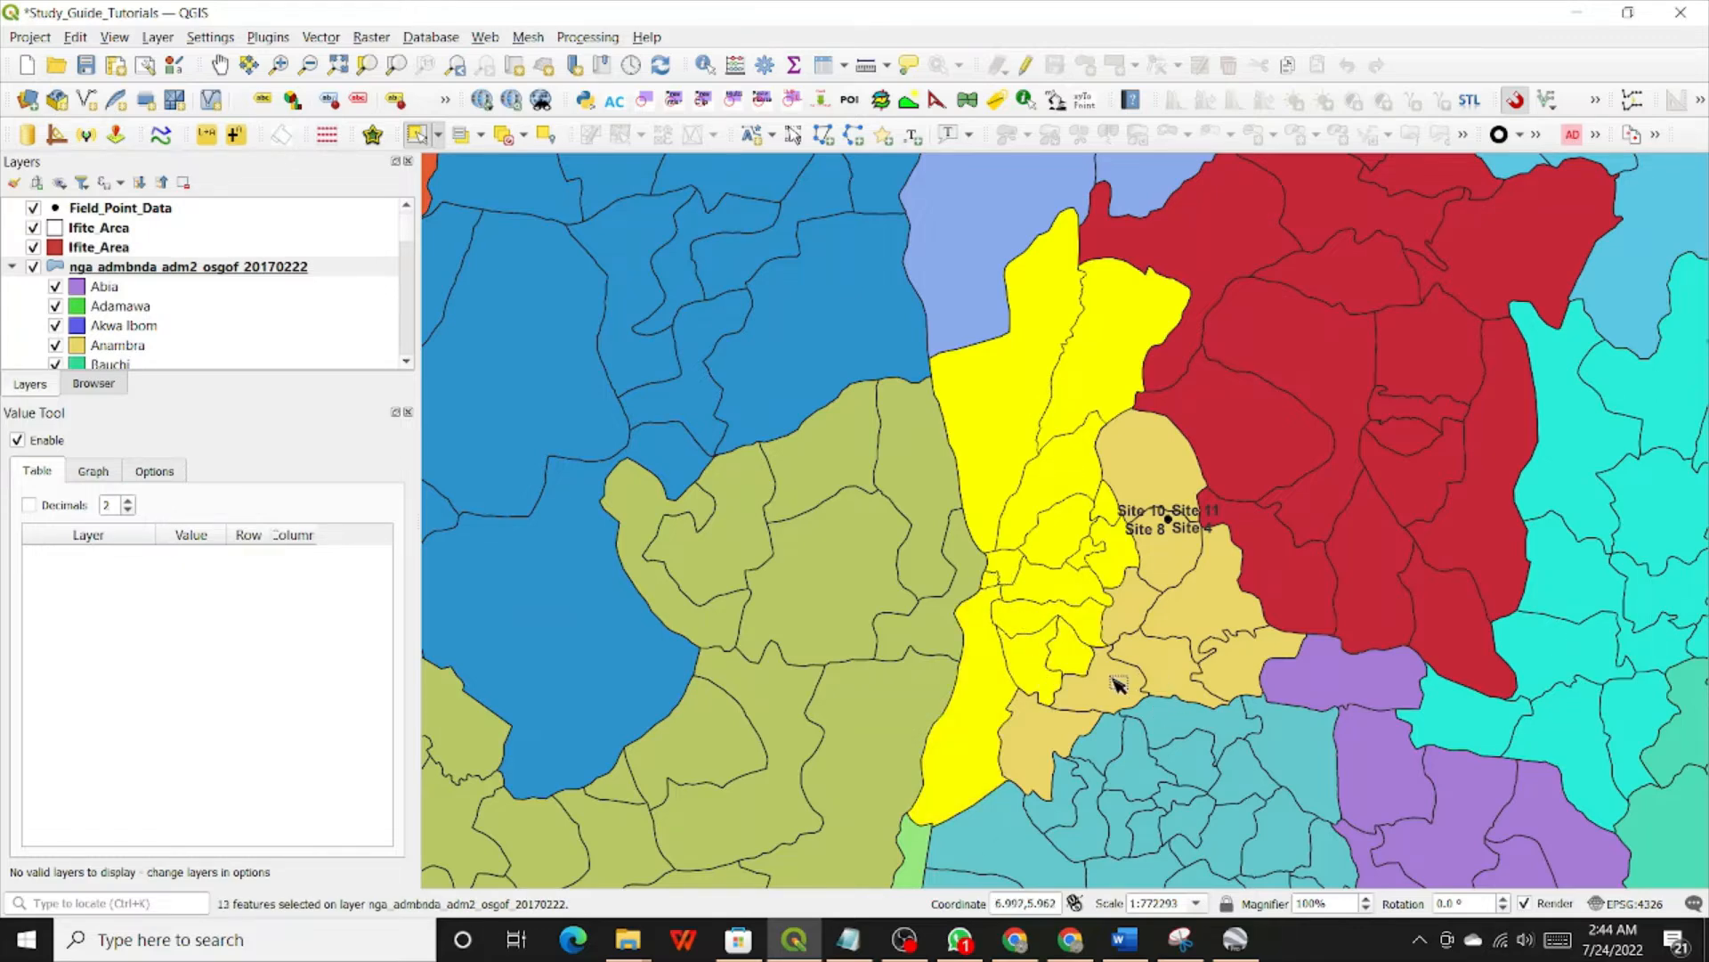
# Step: Add the remaining LGAs in Anambra's south and east to the selection on the map
pyautogui.keyDown('ctrl'); pyautogui.click(1117, 683); pyautogui.keyUp('ctrl')
pyautogui.keyDown('ctrl'); pyautogui.click(1081, 727); pyautogui.keyUp('ctrl')
pyautogui.keyDown('ctrl'); pyautogui.click(1183, 666); pyautogui.keyUp('ctrl')
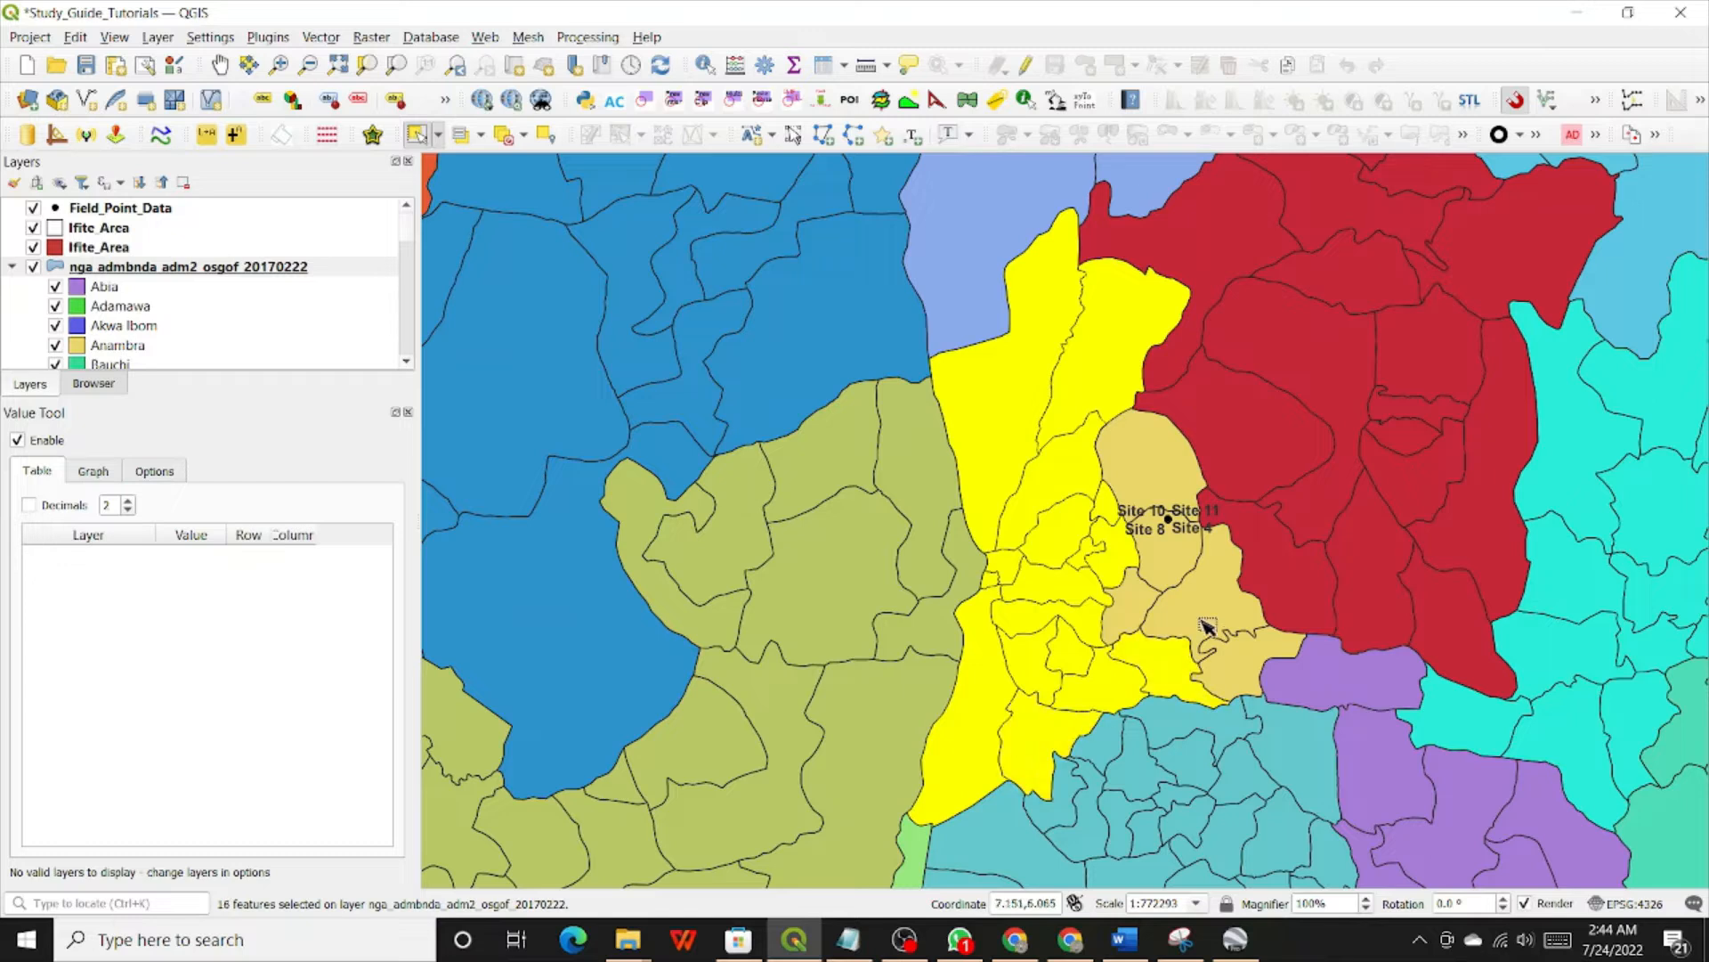
pyautogui.keyDown('ctrl'); pyautogui.click(1182, 598); pyautogui.keyUp('ctrl')
pyautogui.keyDown('ctrl'); pyautogui.click(1130, 613); pyautogui.keyUp('ctrl')
pyautogui.keyDown('ctrl'); pyautogui.click(1173, 559); pyautogui.keyUp('ctrl')
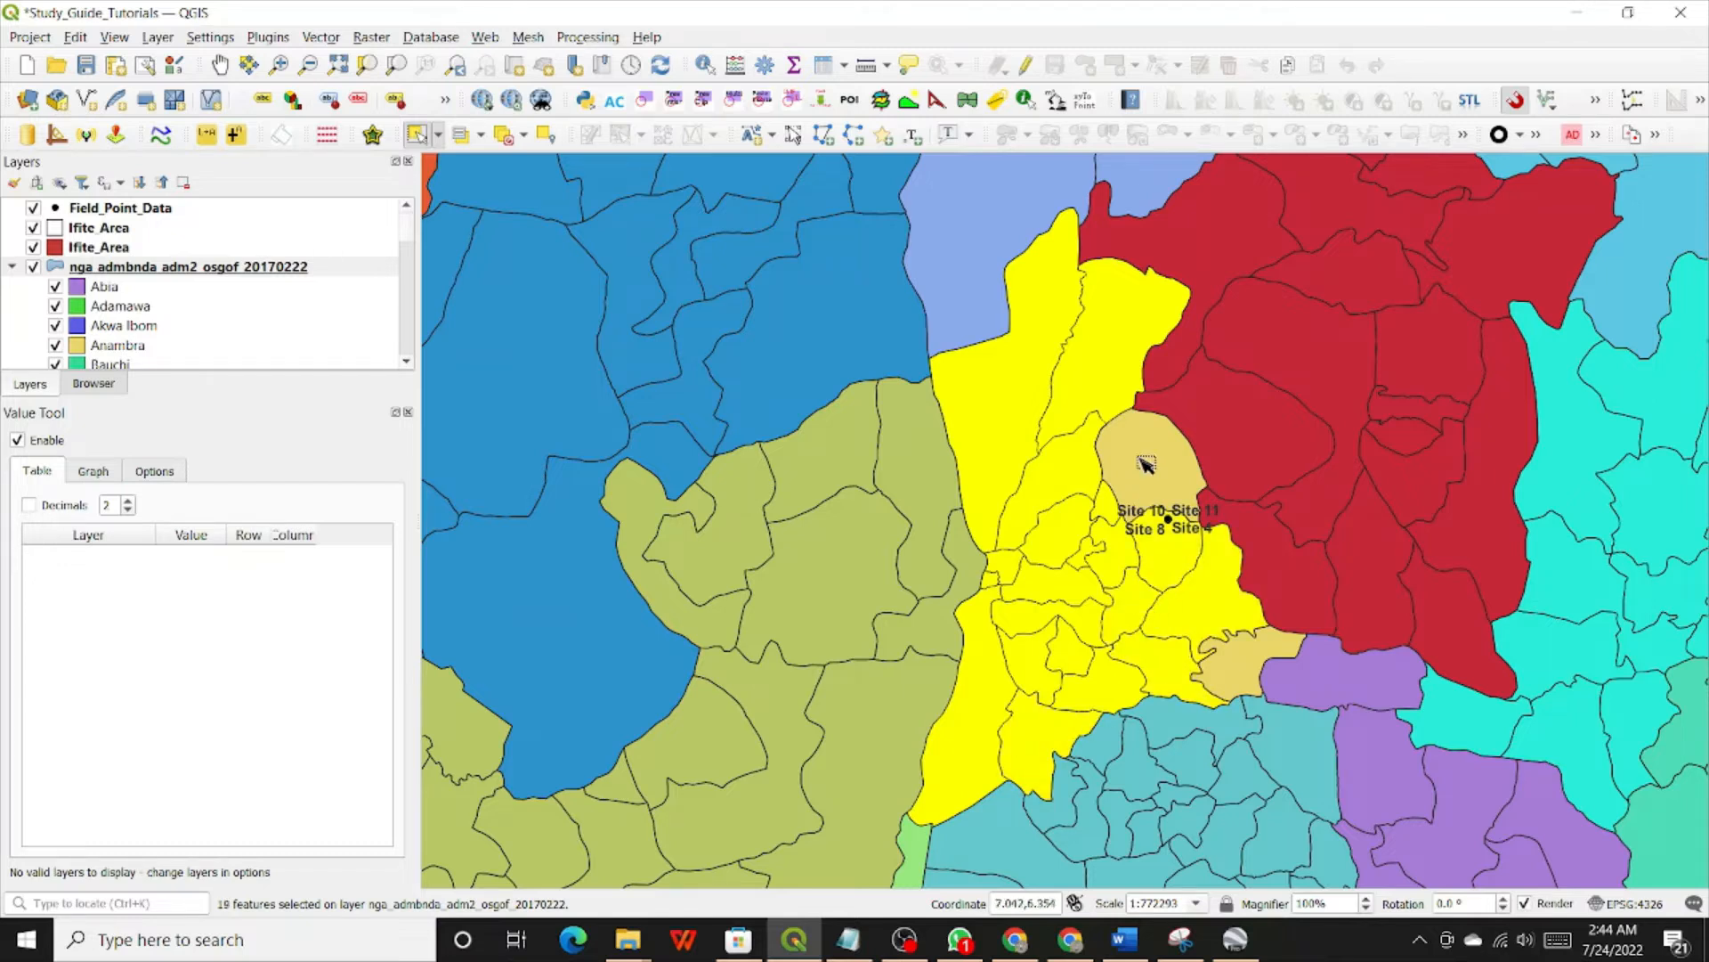
pyautogui.keyDown('ctrl'); pyautogui.click(1146, 464); pyautogui.keyUp('ctrl')
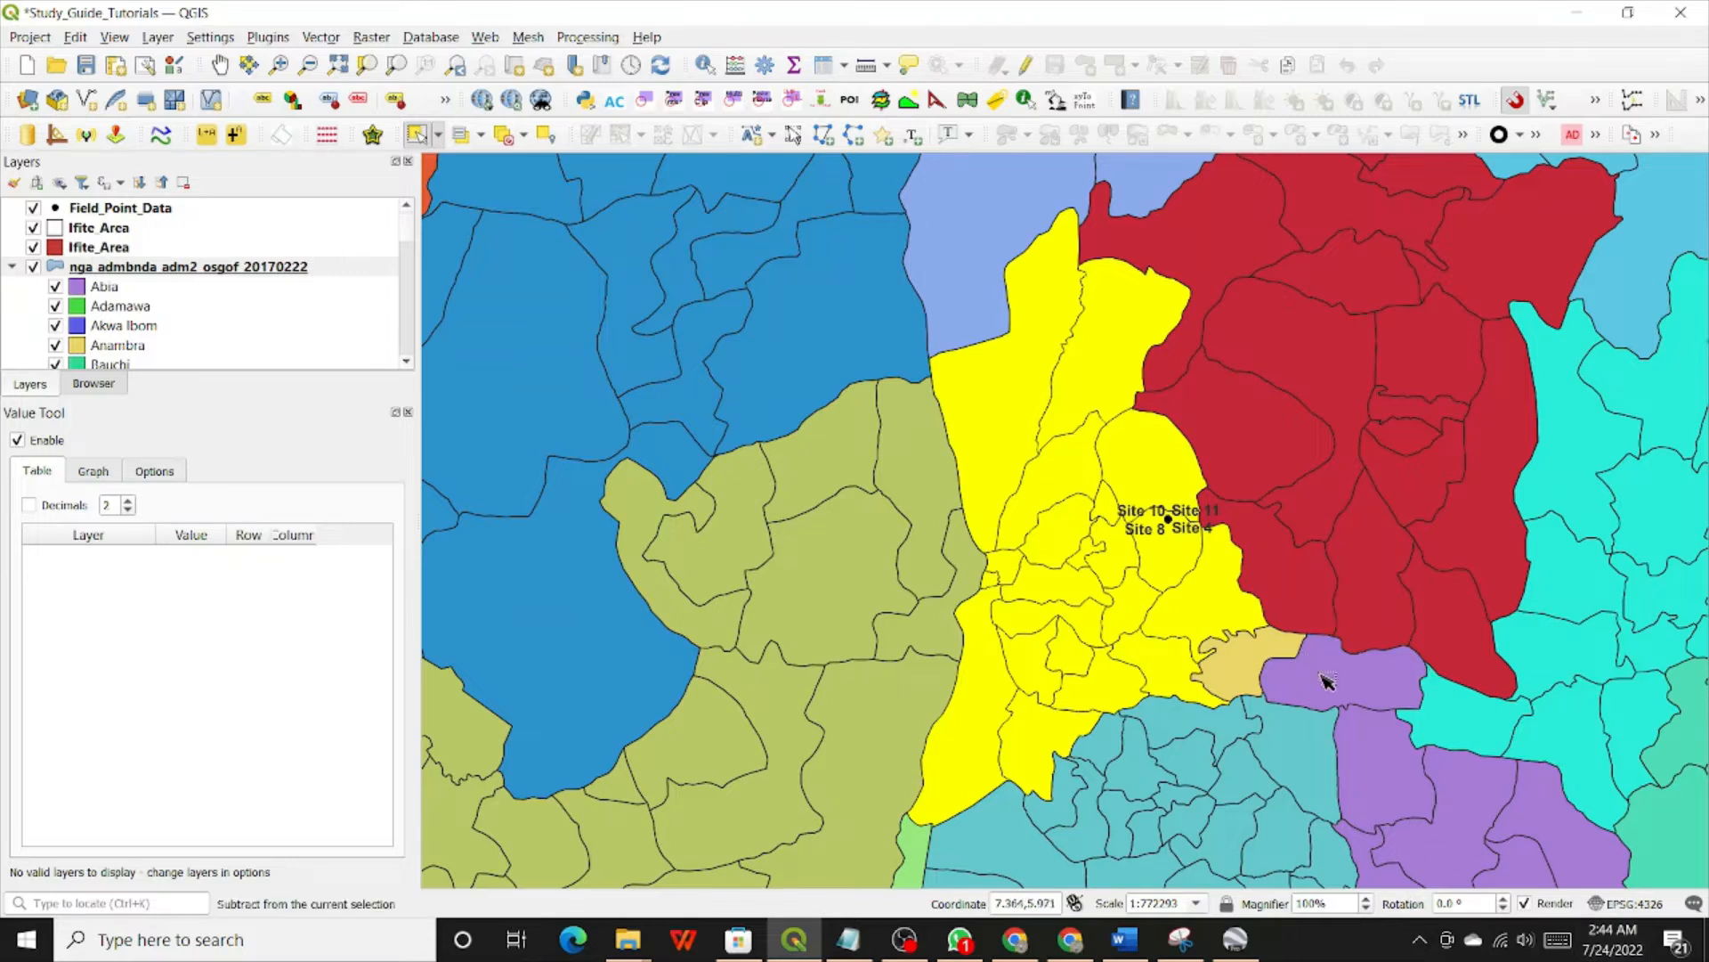
pyautogui.keyDown('ctrl'); pyautogui.click(1232, 669); pyautogui.keyUp('ctrl')
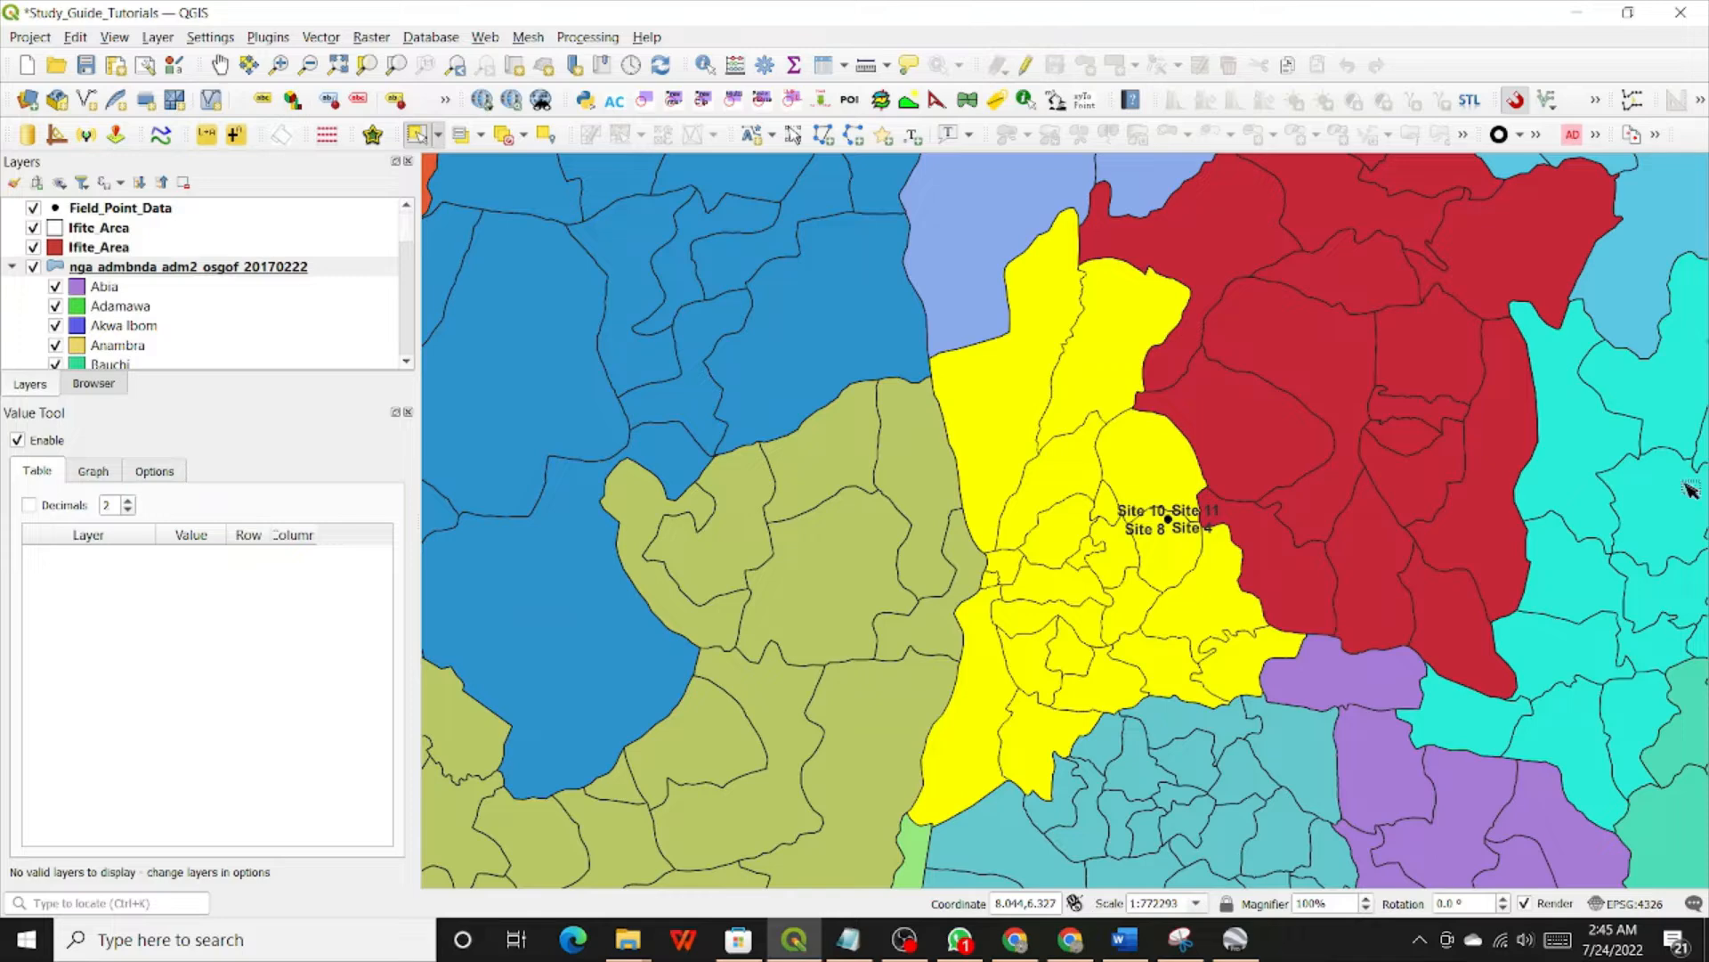
# Step: Drop the full selection by selecting Anambra West, Ayamelum and again Anambra West singly on the map
pyautogui.click(1014, 470)
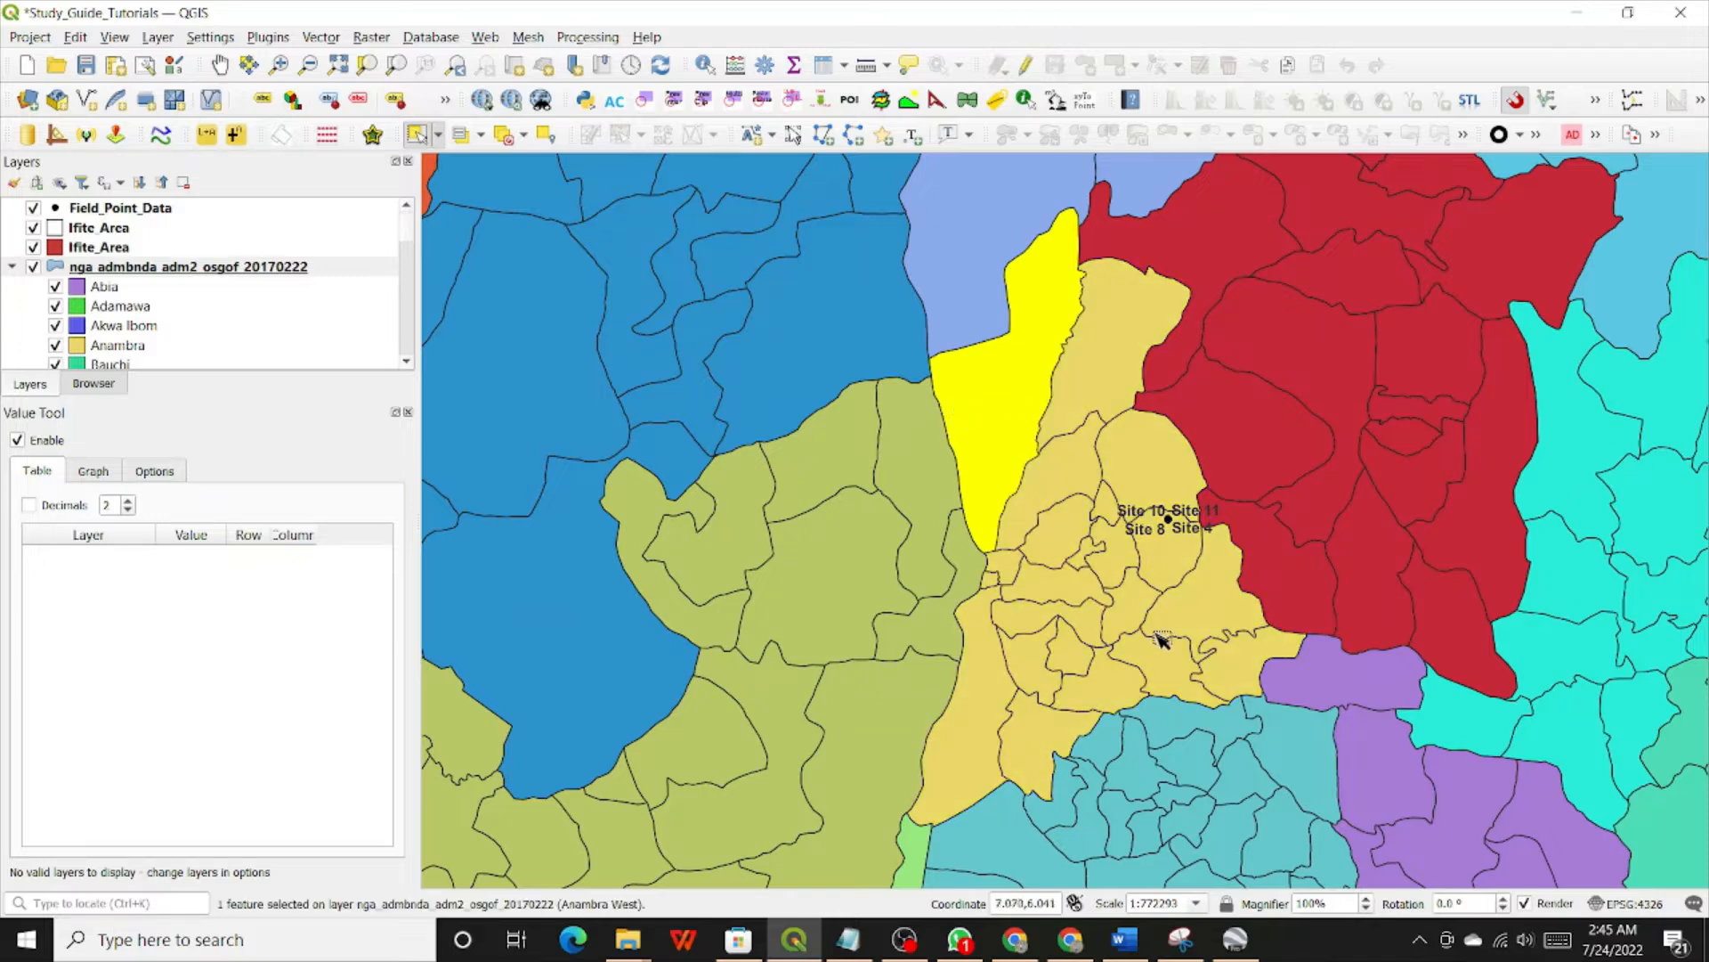
pyautogui.click(1113, 361)
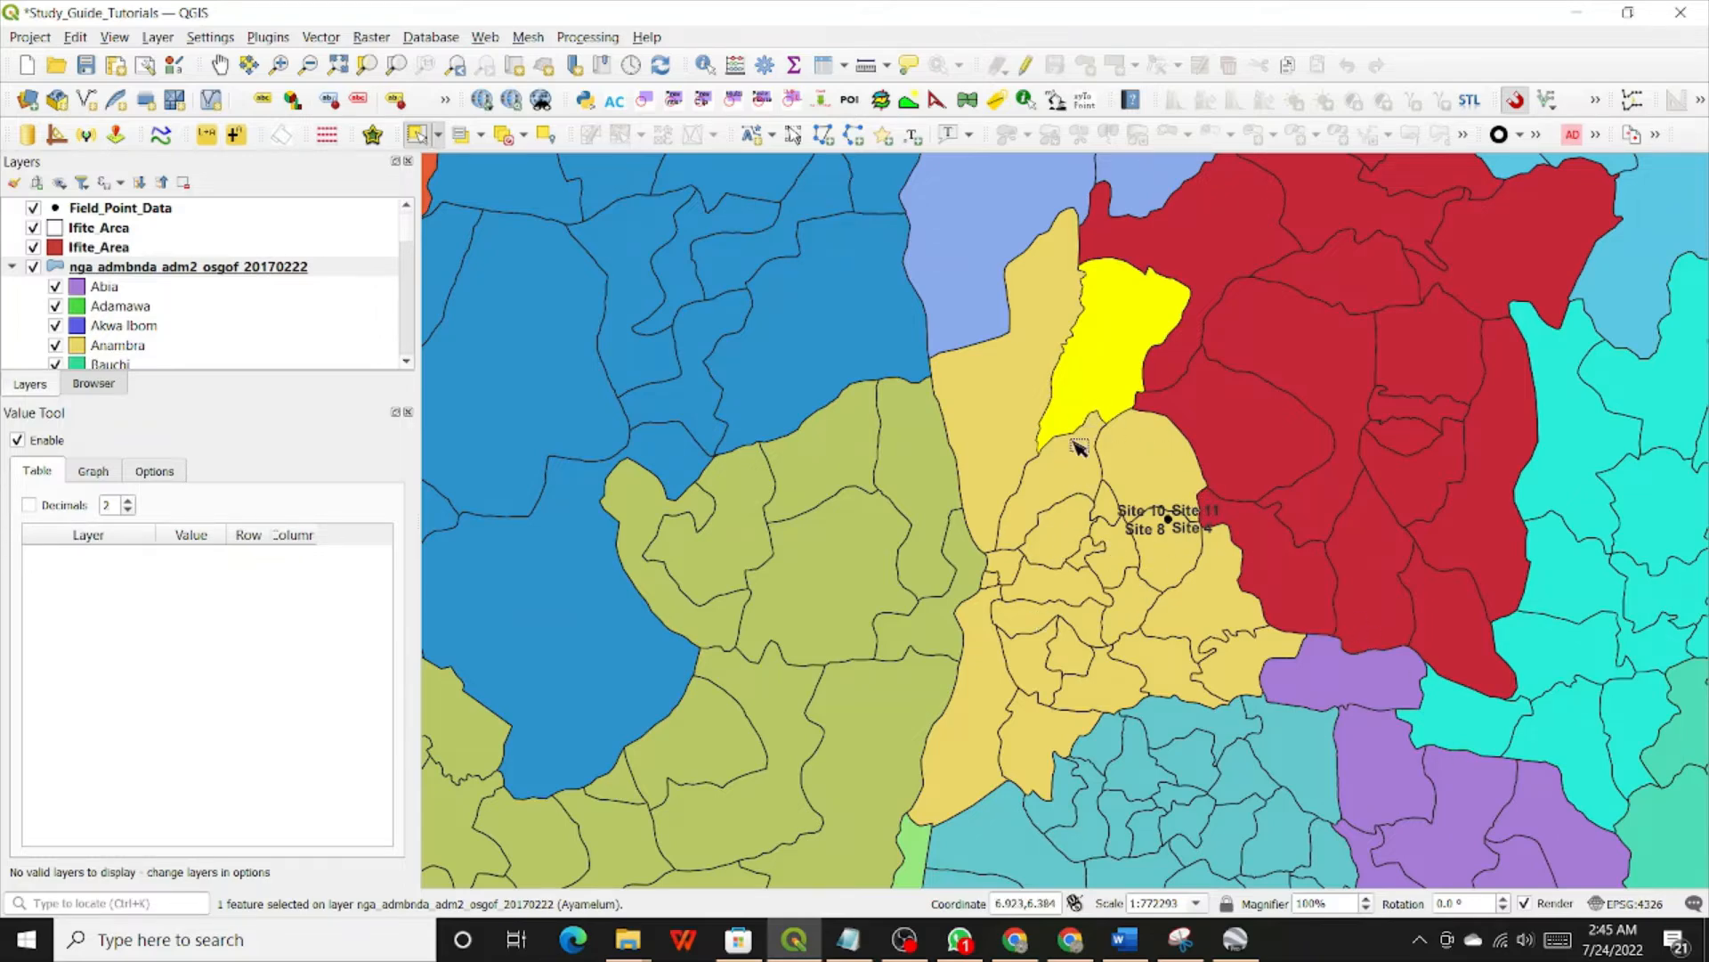
pyautogui.click(1002, 410)
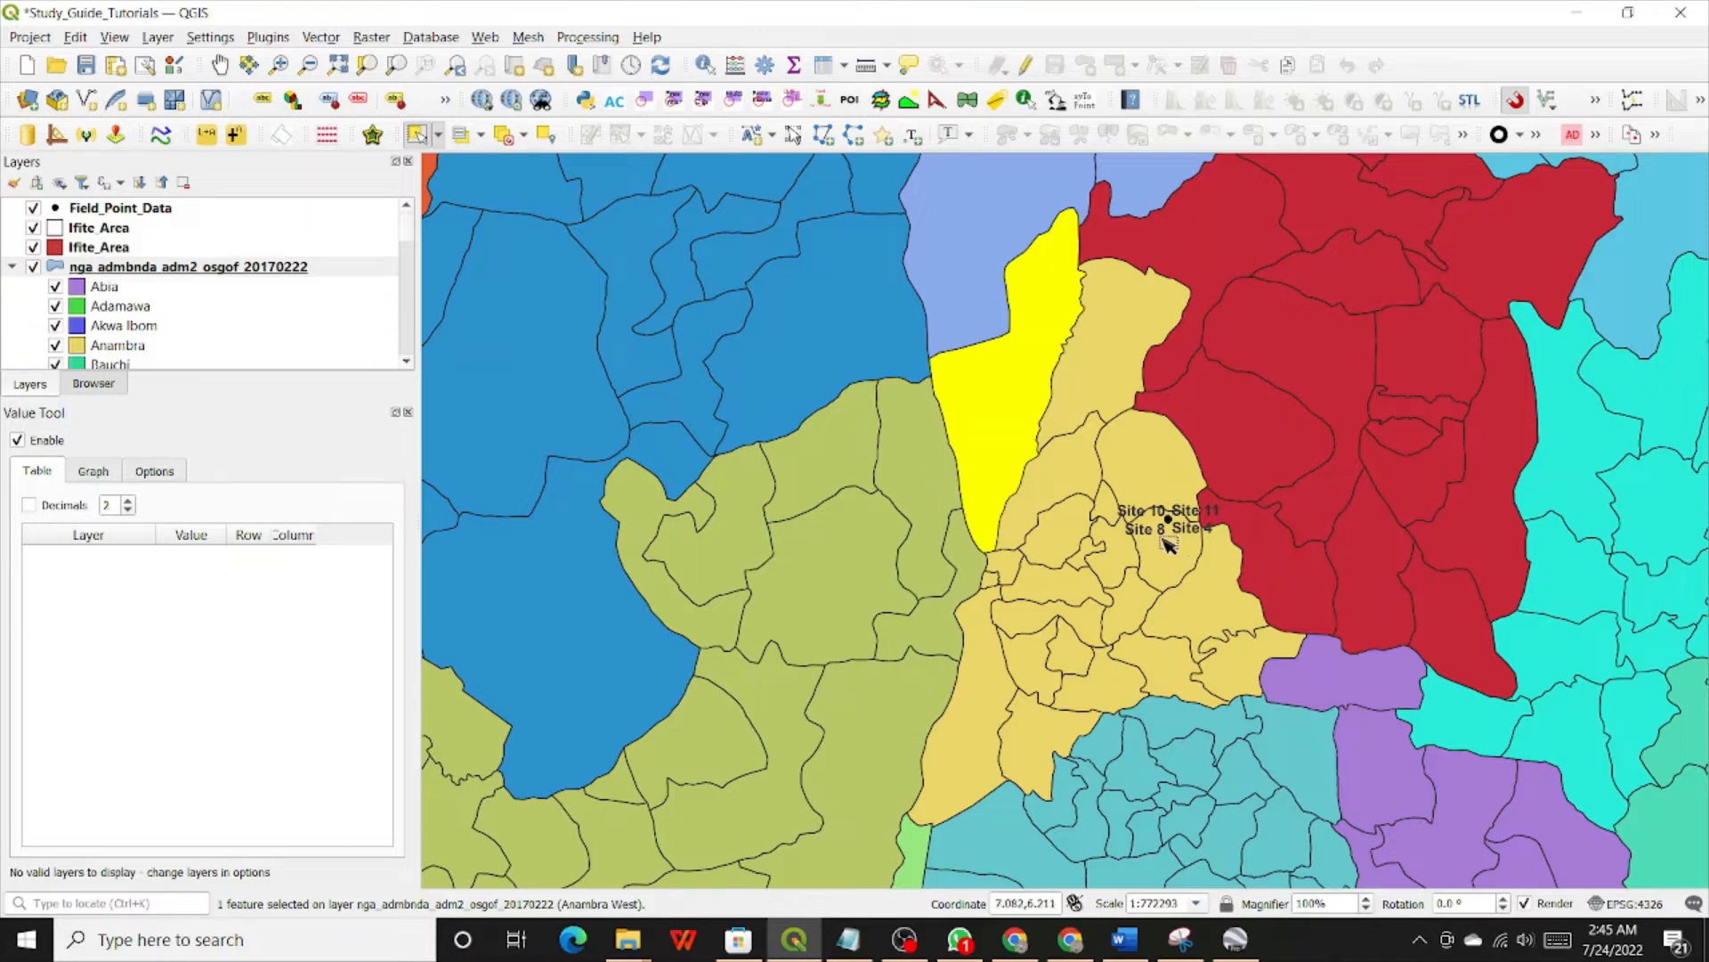
# Step: Open the attribute table of the nga_admbnda_adm2_osgof_20170222 layer and sort it in ascending order by admin1Name
pyautogui.rightClick(148, 274)
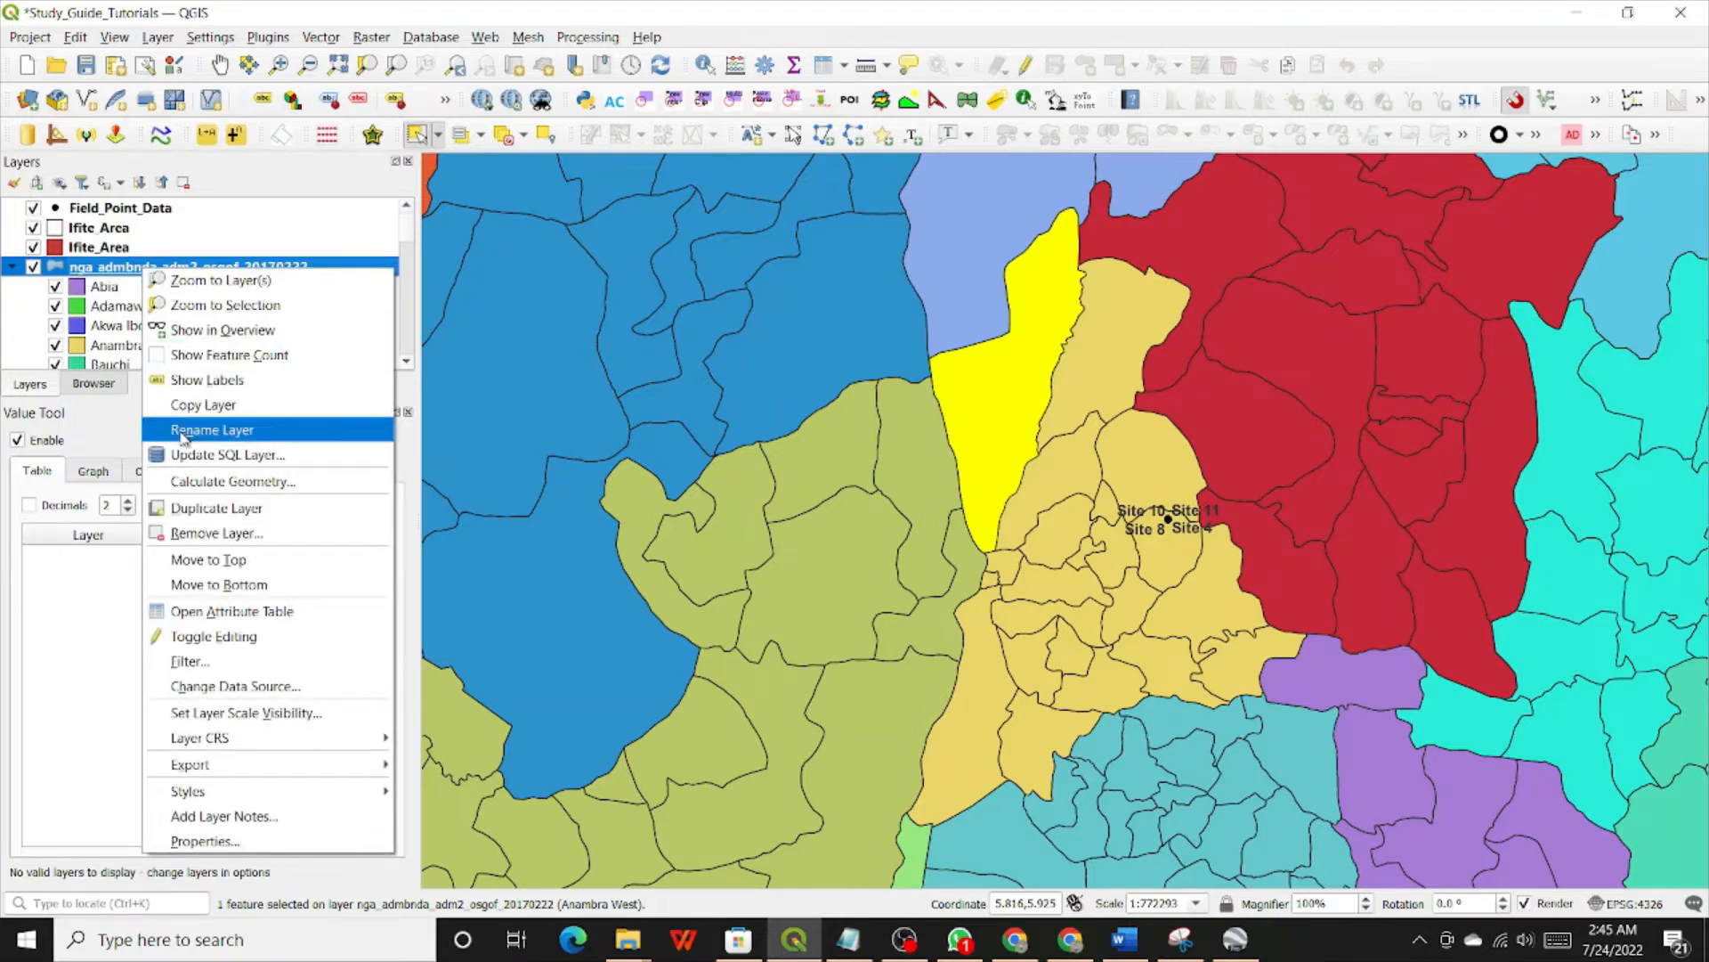
pyautogui.click(184, 613)
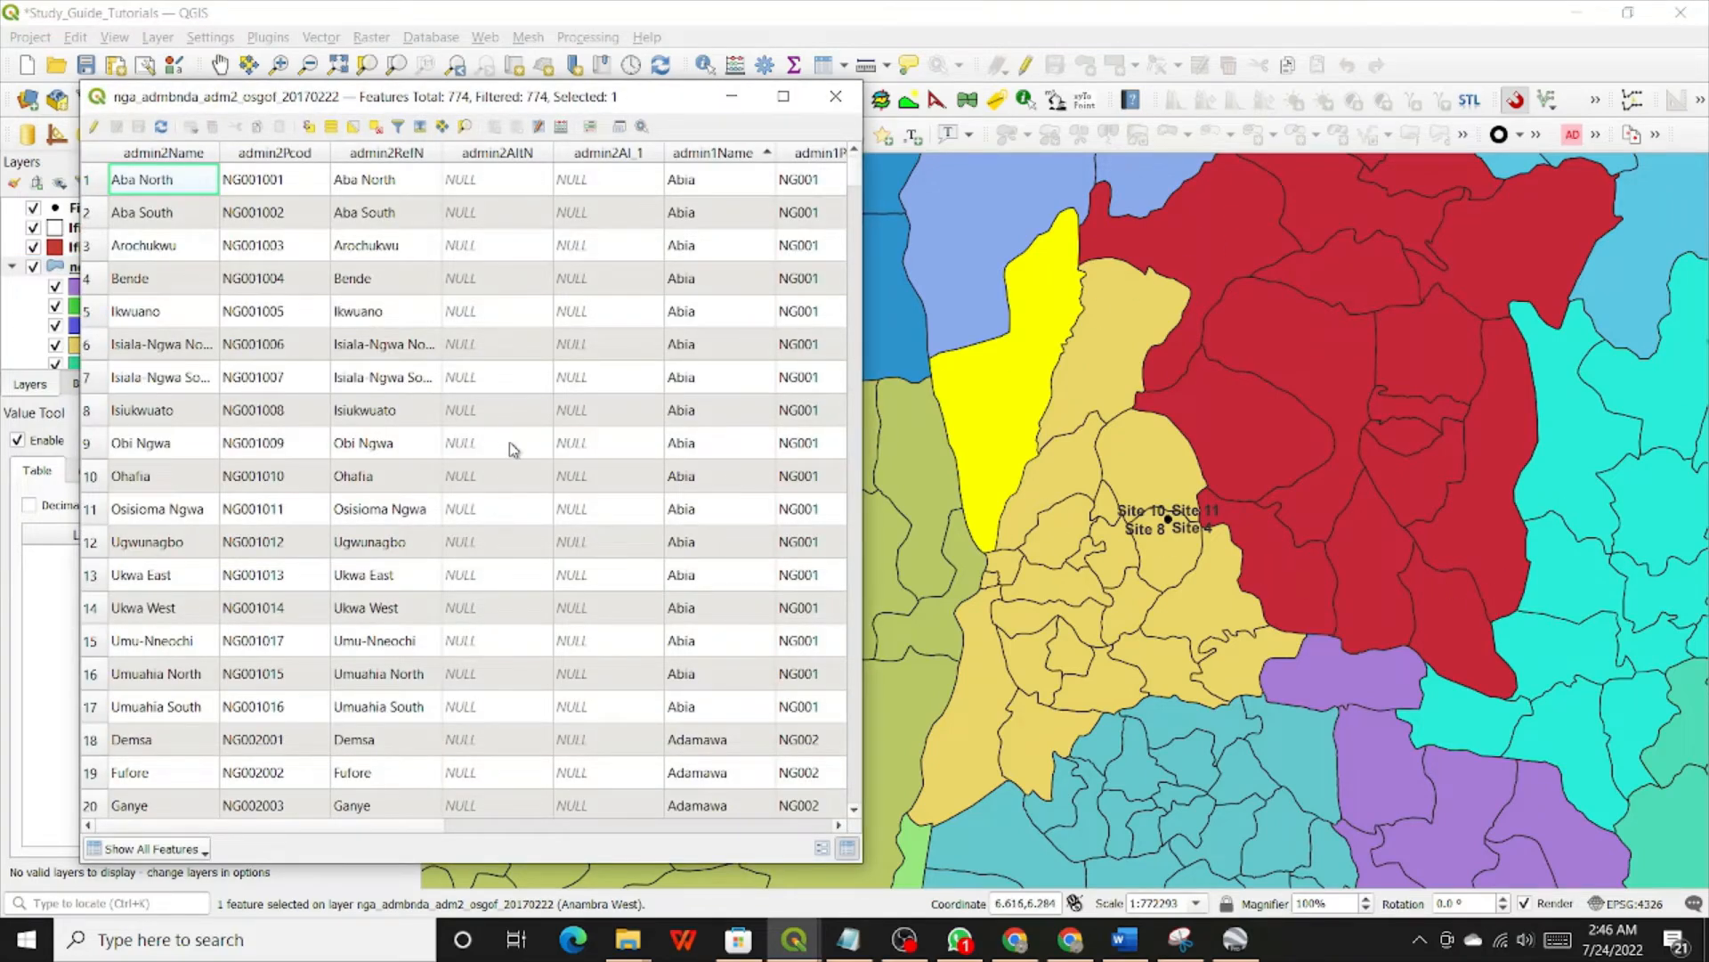
pyautogui.click(697, 155)
pyautogui.click(697, 155)
# Step: Look through the sorted attribute table to locate the block of rows whose admin1Name is Anambra
pyautogui.scroll(-3, 691, 572)
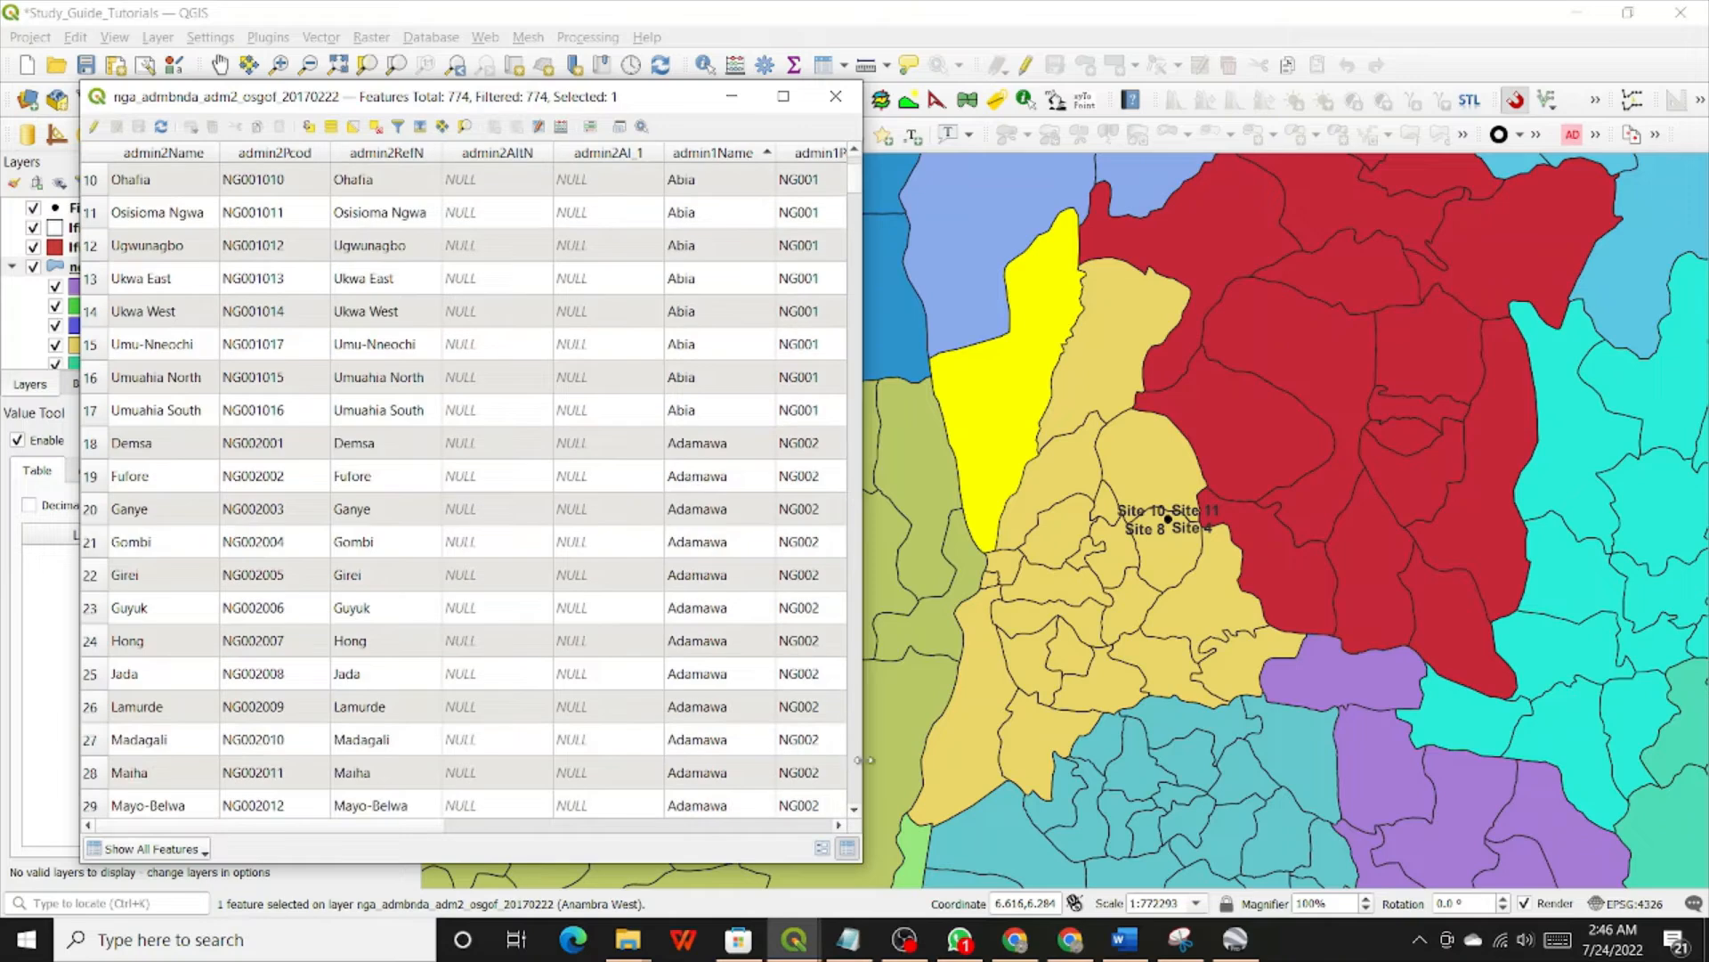
pyautogui.click(854, 809)
pyautogui.click(854, 809)
pyautogui.click(854, 810)
pyautogui.click(854, 810)
pyautogui.click(854, 810)
pyautogui.click(854, 809)
pyautogui.click(854, 809)
pyautogui.click(854, 809)
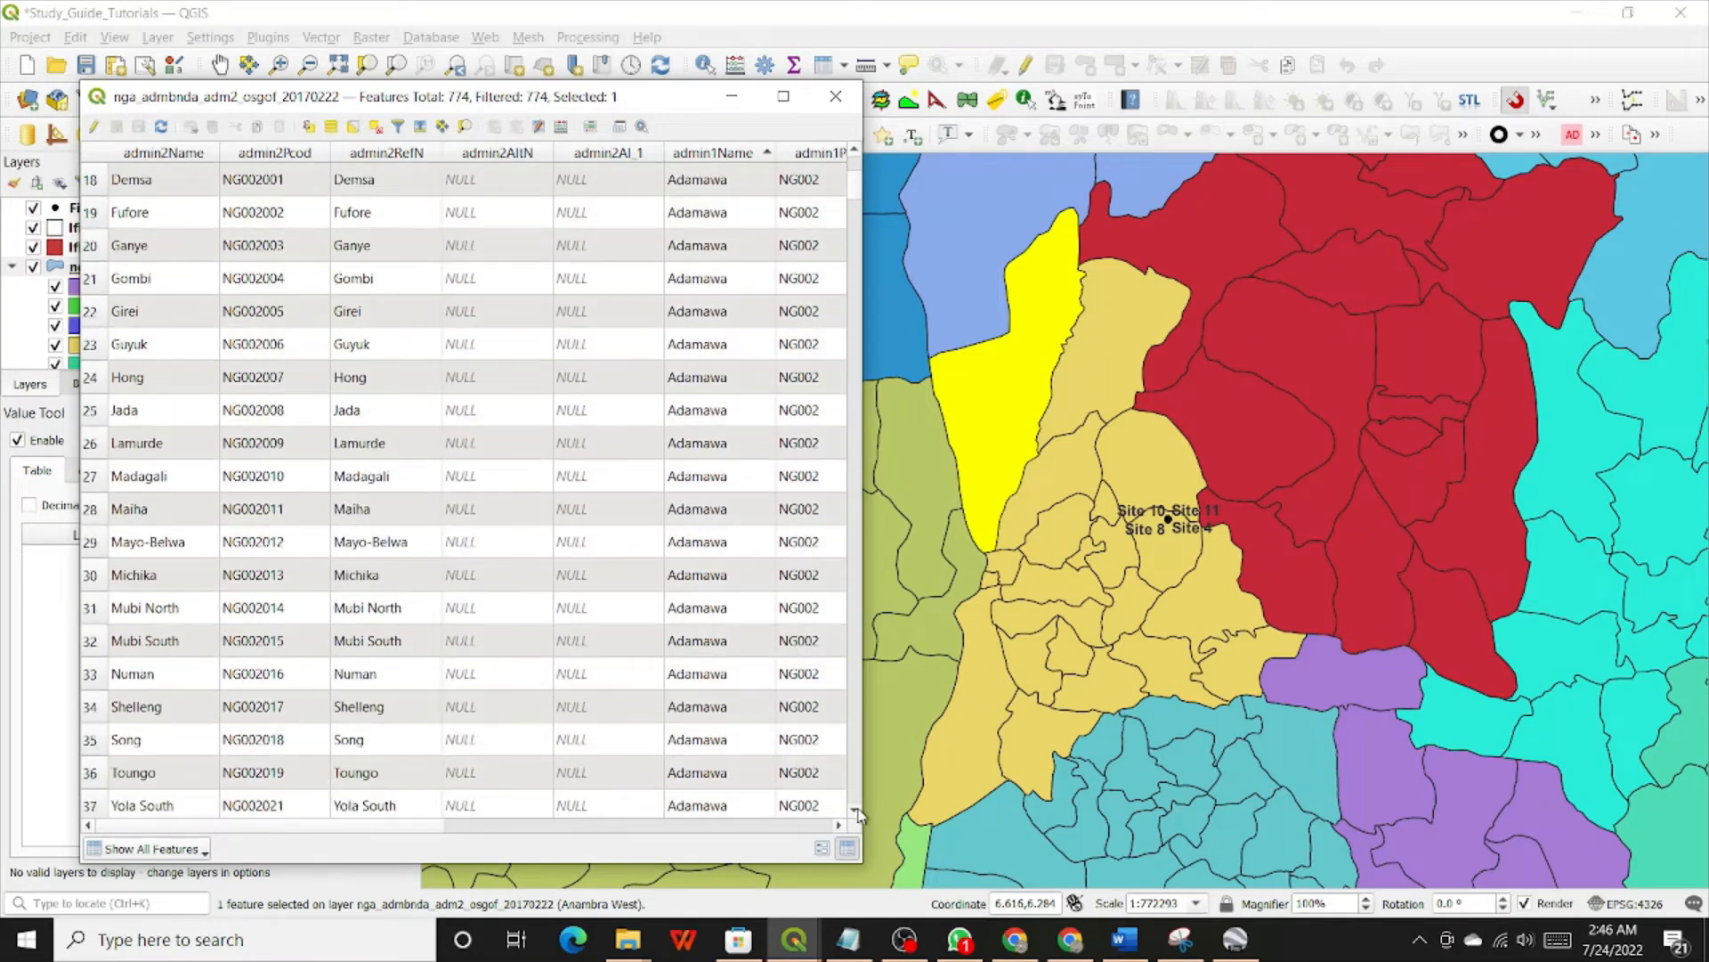
pyautogui.click(853, 809)
pyautogui.click(854, 809)
pyautogui.click(854, 809)
pyautogui.click(854, 810)
pyautogui.click(854, 809)
pyautogui.click(854, 809)
pyautogui.click(854, 809)
pyautogui.click(854, 809)
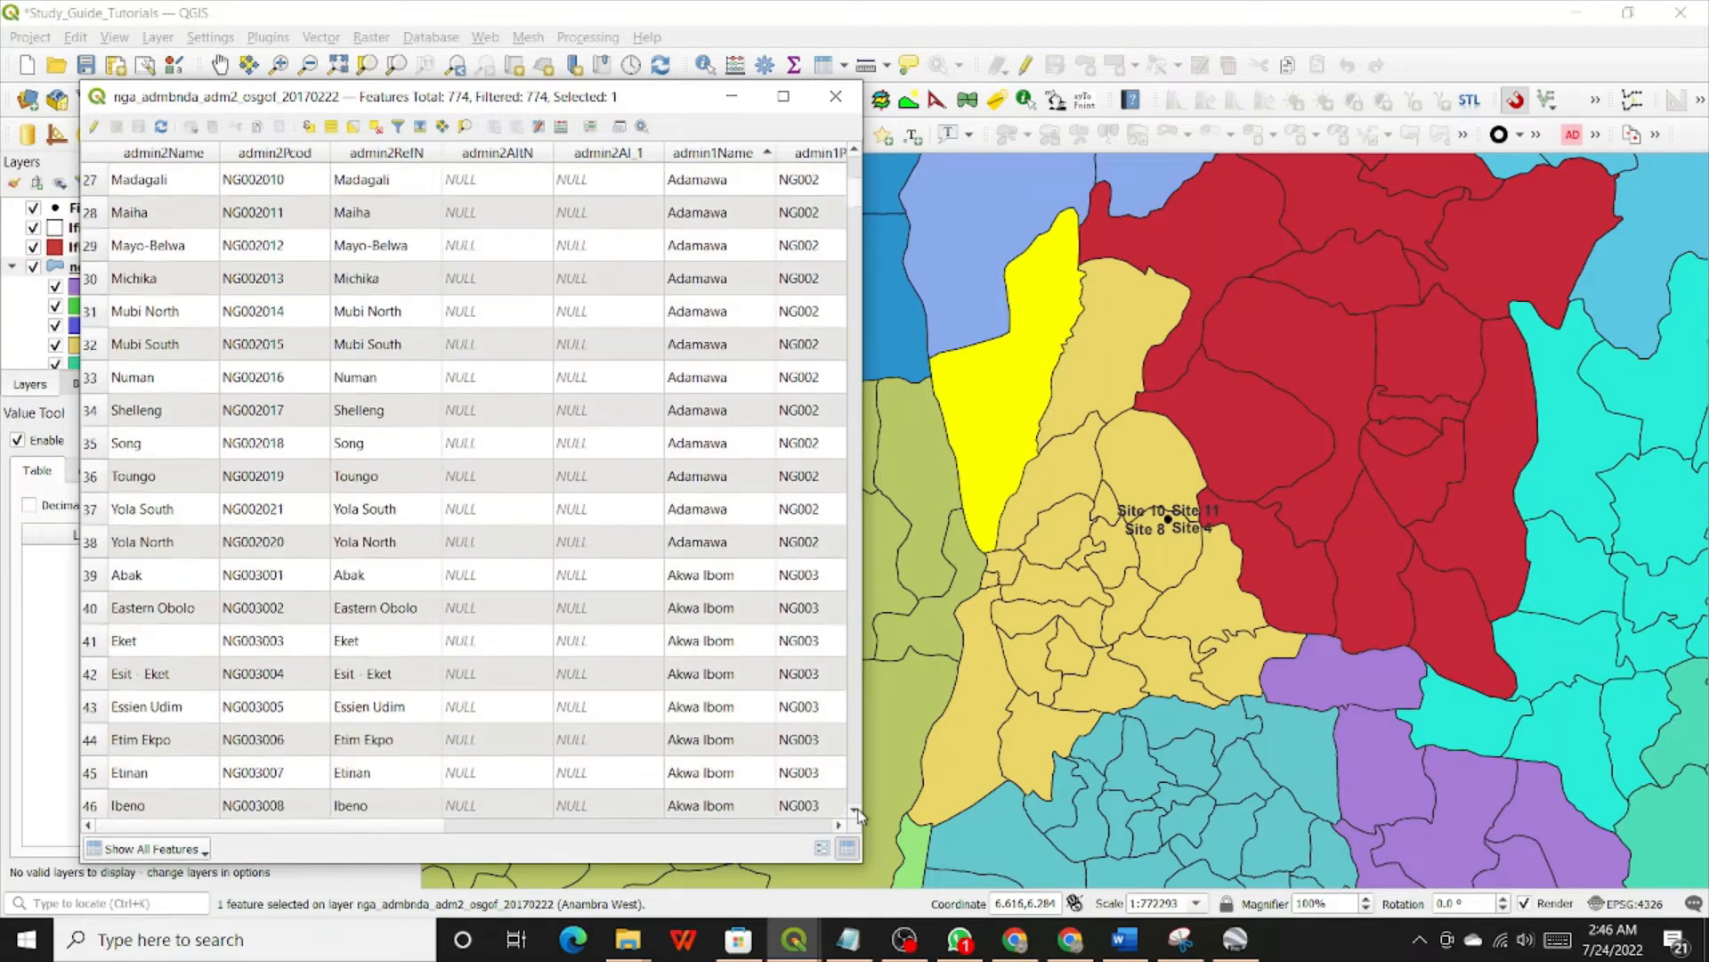
pyautogui.click(854, 810)
pyautogui.click(853, 809)
pyautogui.click(854, 809)
pyautogui.click(854, 810)
pyautogui.click(854, 809)
pyautogui.click(854, 809)
pyautogui.click(854, 810)
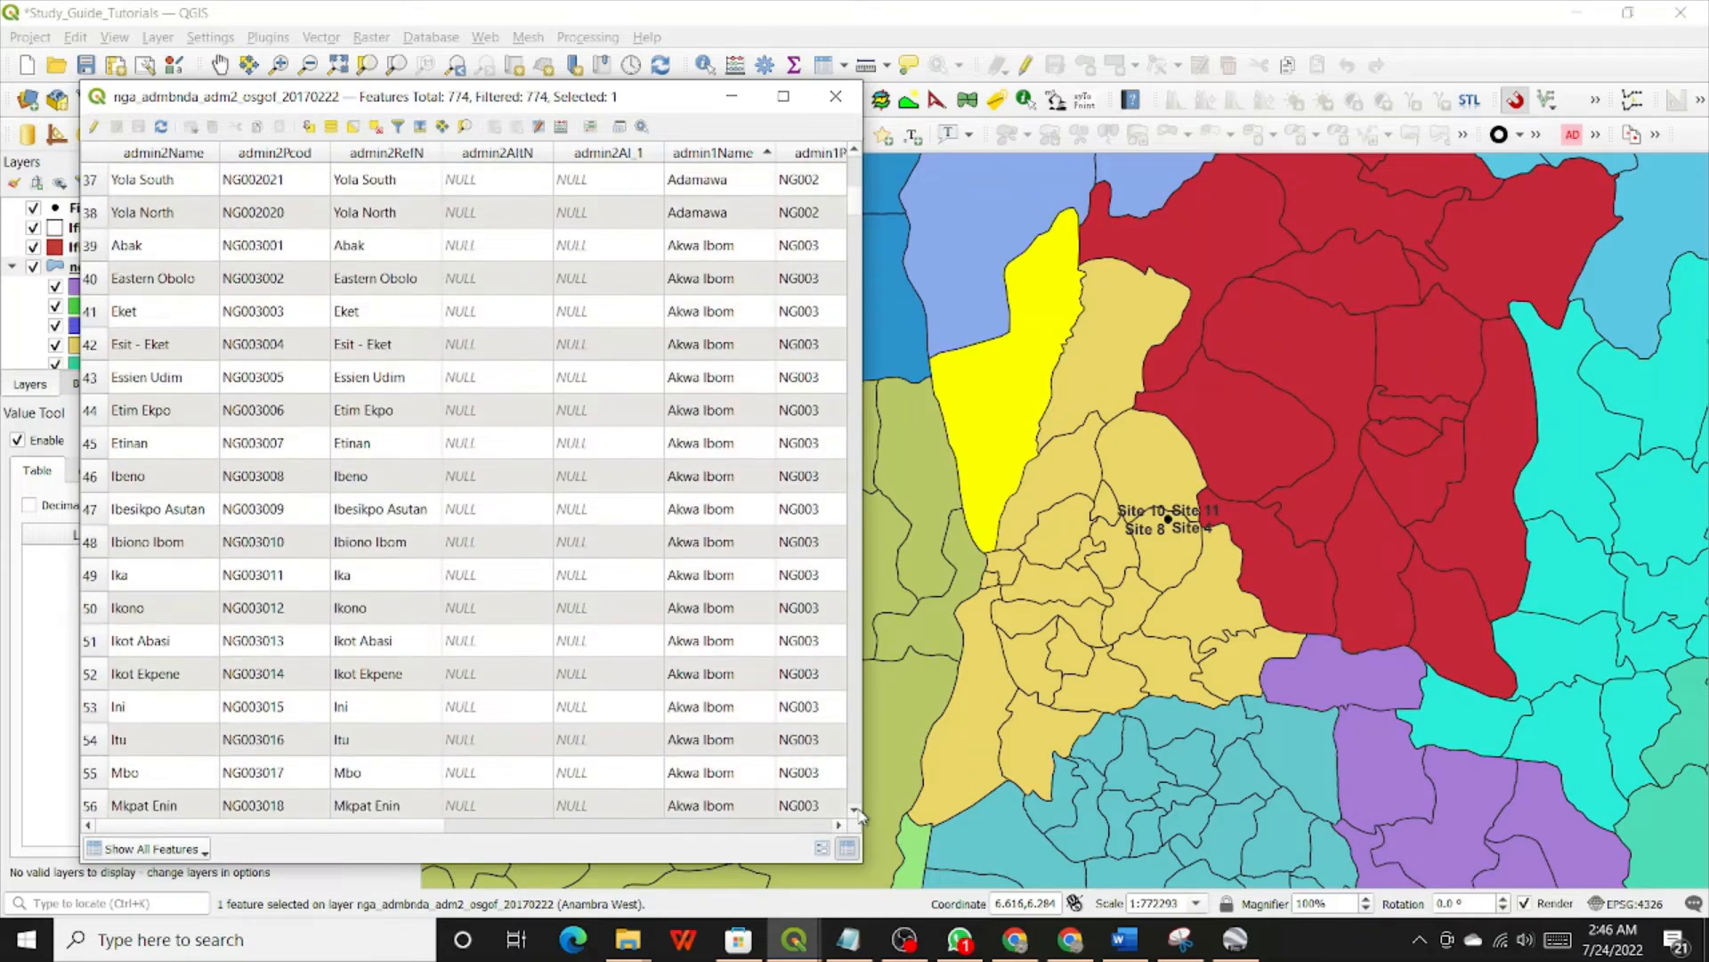
pyautogui.click(855, 810)
pyautogui.click(855, 810)
pyautogui.click(855, 810)
pyautogui.click(855, 810)
pyautogui.click(855, 810)
pyautogui.click(855, 810)
pyautogui.click(854, 810)
pyautogui.doubleClick(855, 810)
pyautogui.click(855, 810)
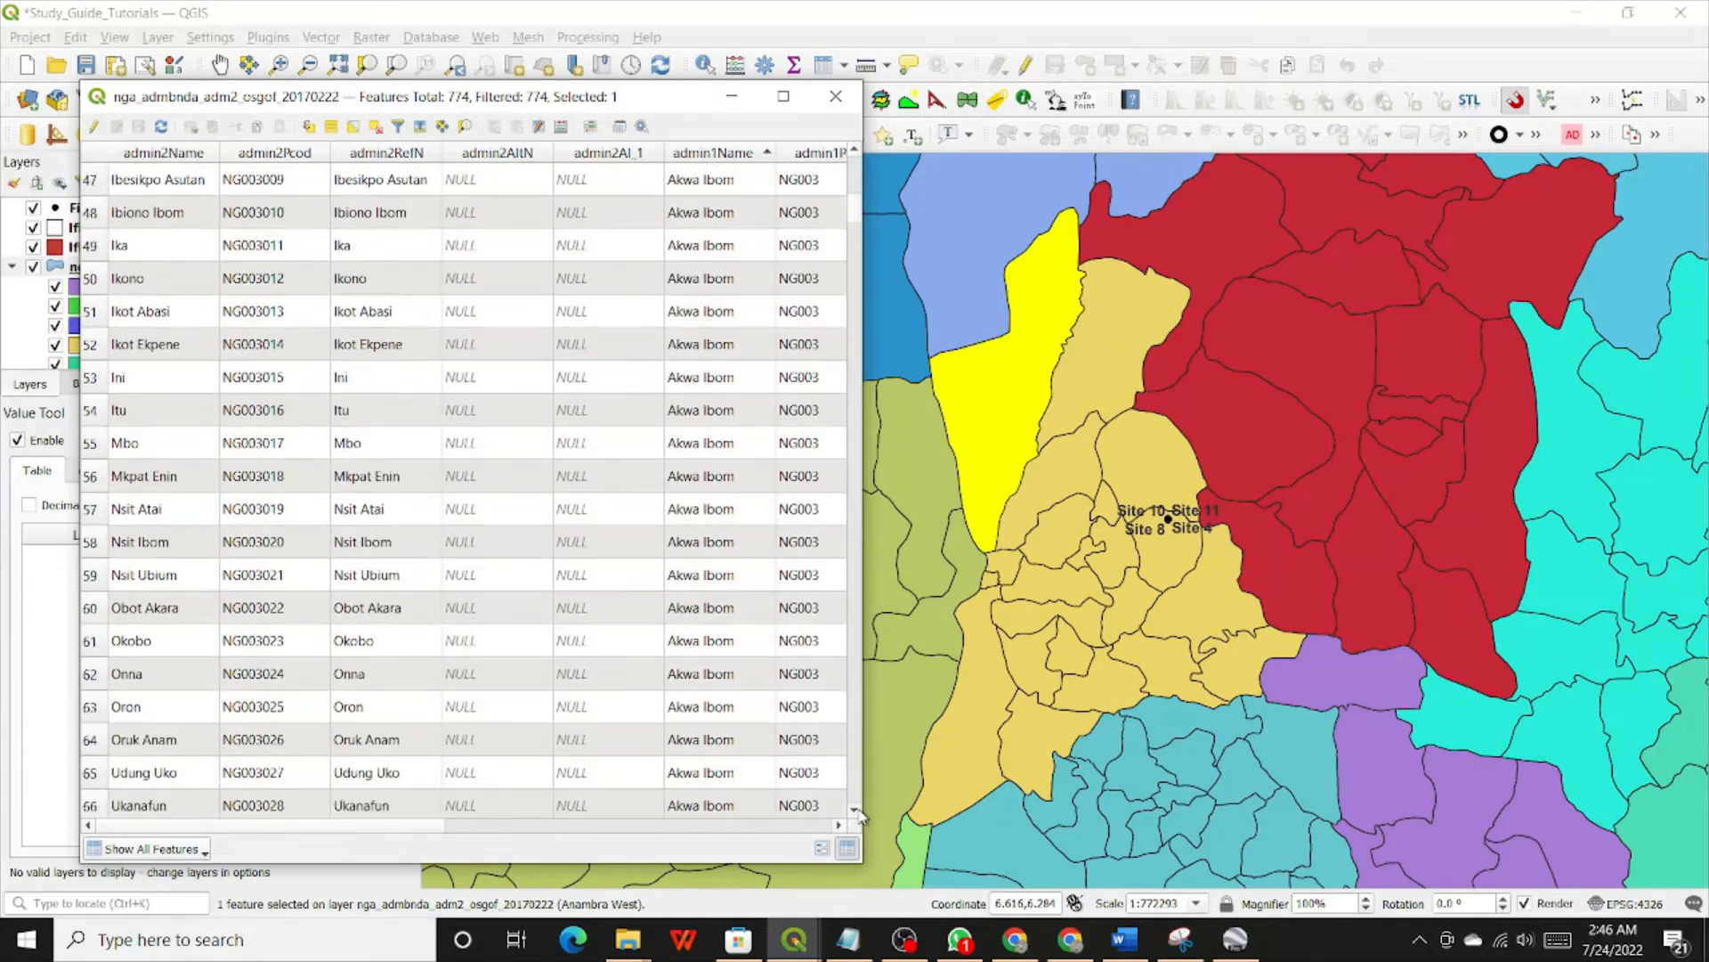
pyautogui.doubleClick(855, 810)
pyautogui.doubleClick(854, 810)
pyautogui.click(855, 810)
pyautogui.doubleClick(854, 810)
pyautogui.click(855, 810)
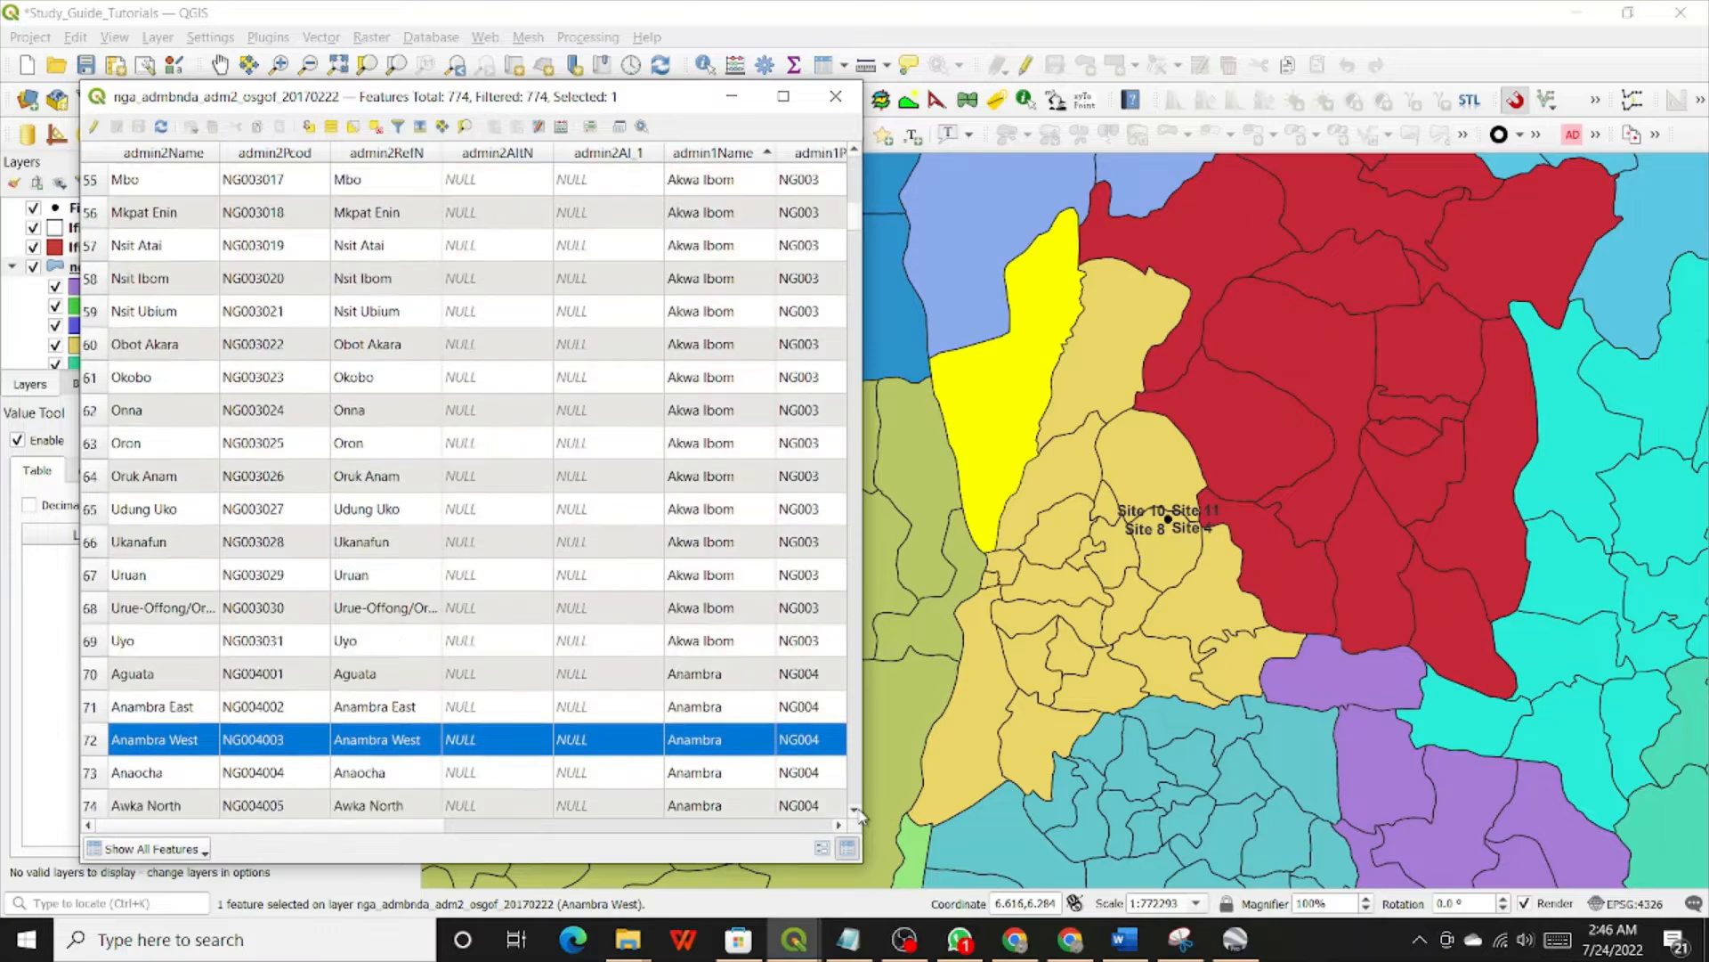
pyautogui.click(855, 810)
pyautogui.click(855, 811)
pyautogui.click(855, 810)
pyautogui.click(854, 810)
pyautogui.click(855, 810)
pyautogui.click(855, 810)
pyautogui.click(854, 810)
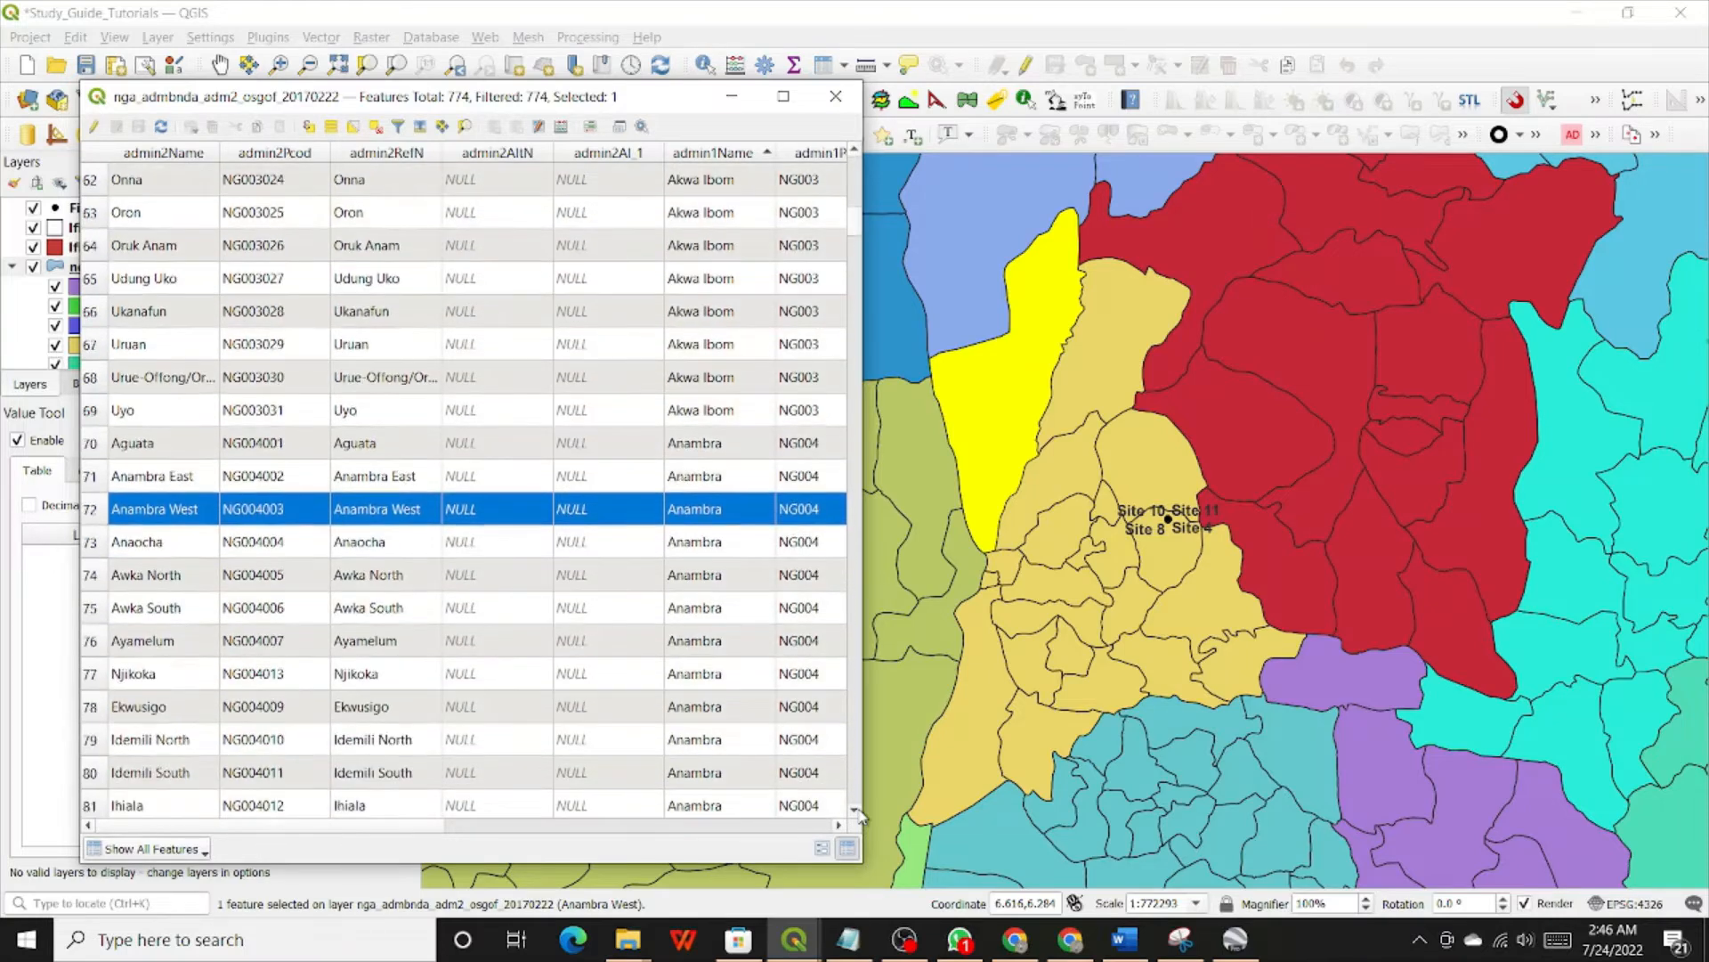
pyautogui.click(855, 810)
pyautogui.click(855, 810)
pyautogui.click(855, 810)
pyautogui.click(854, 811)
pyautogui.click(854, 811)
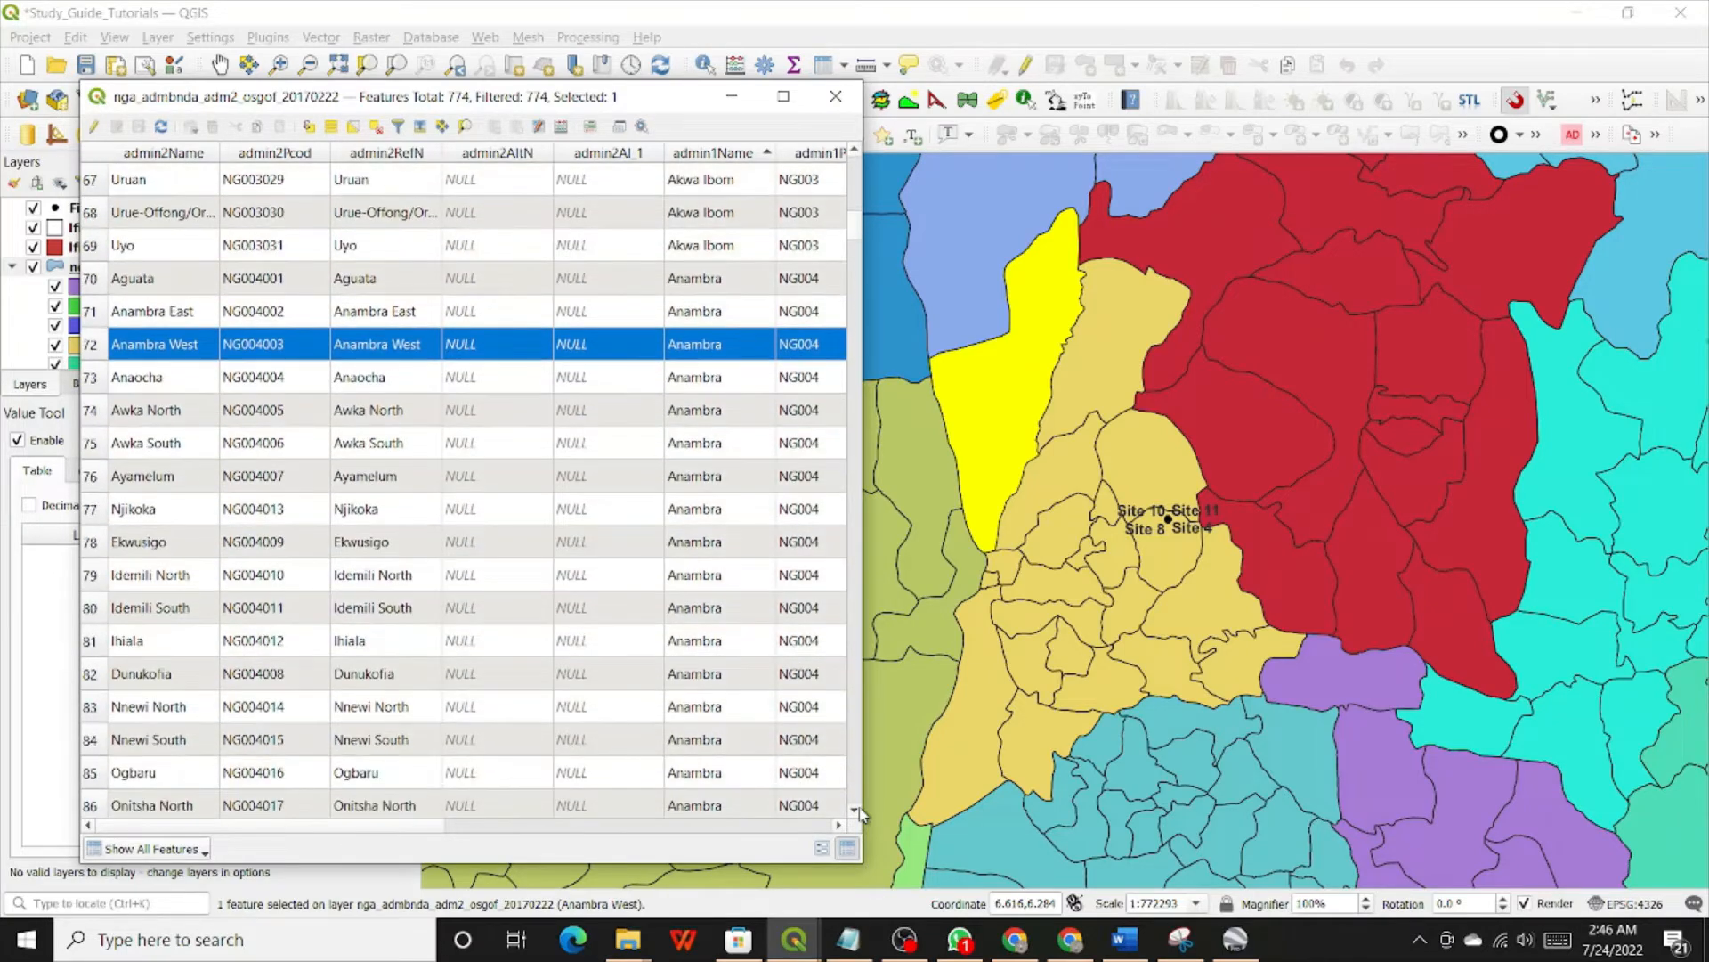
pyautogui.click(855, 810)
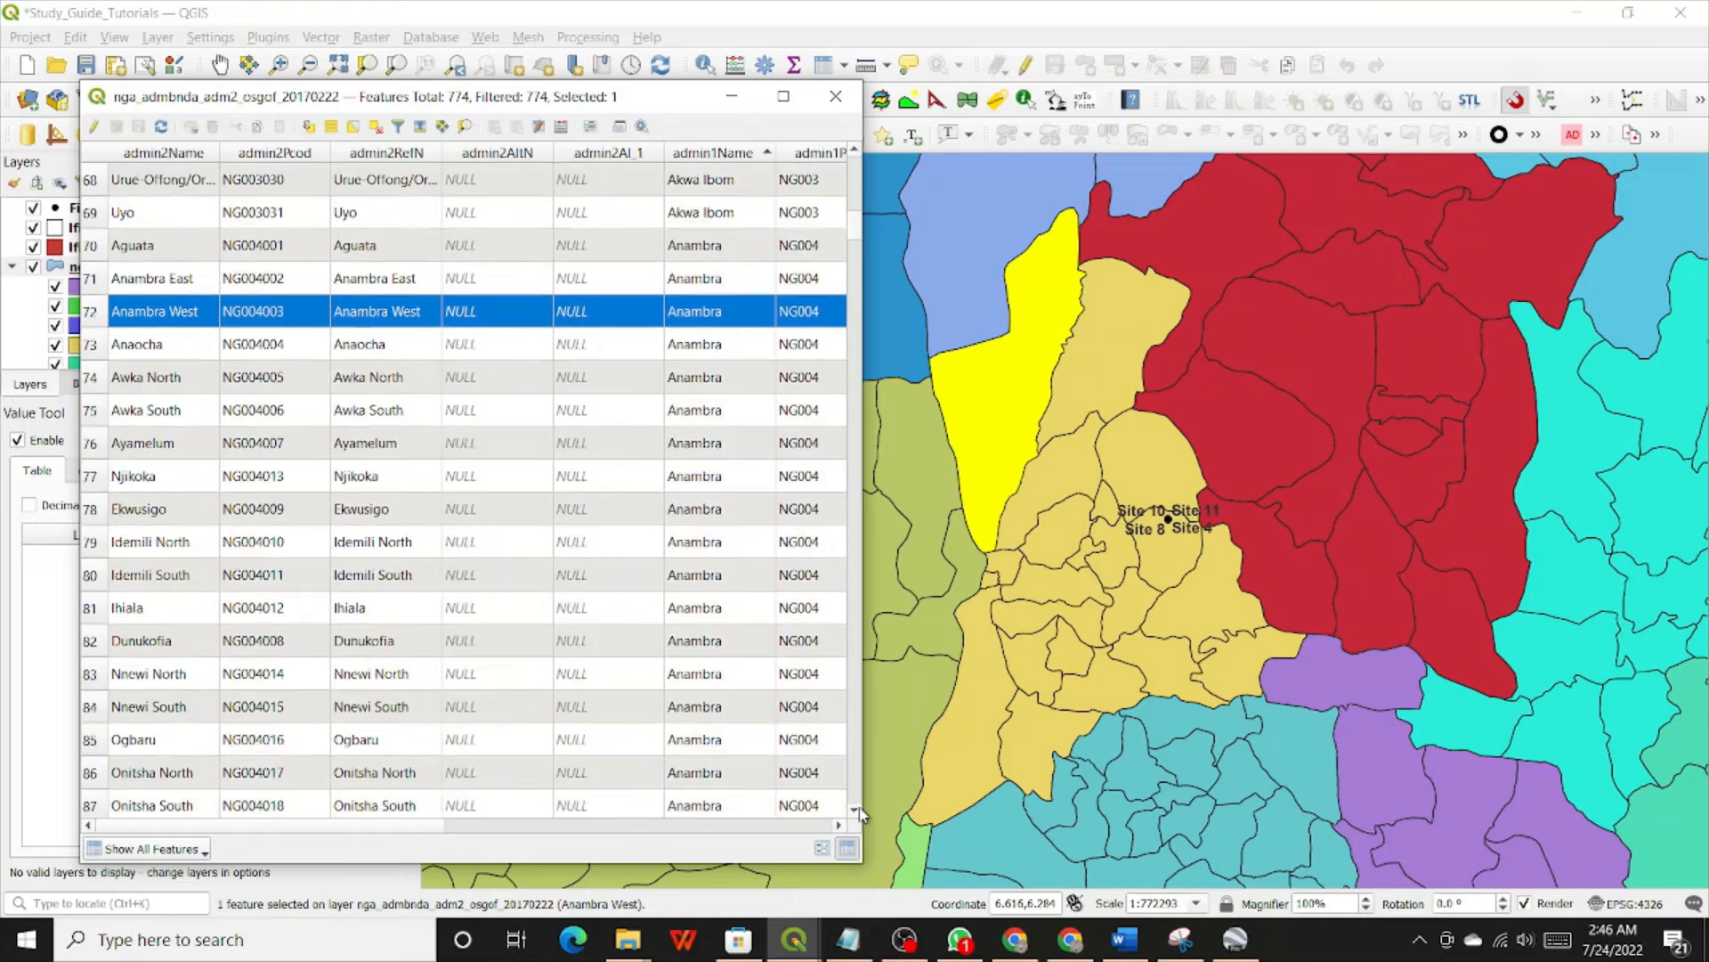
pyautogui.click(855, 810)
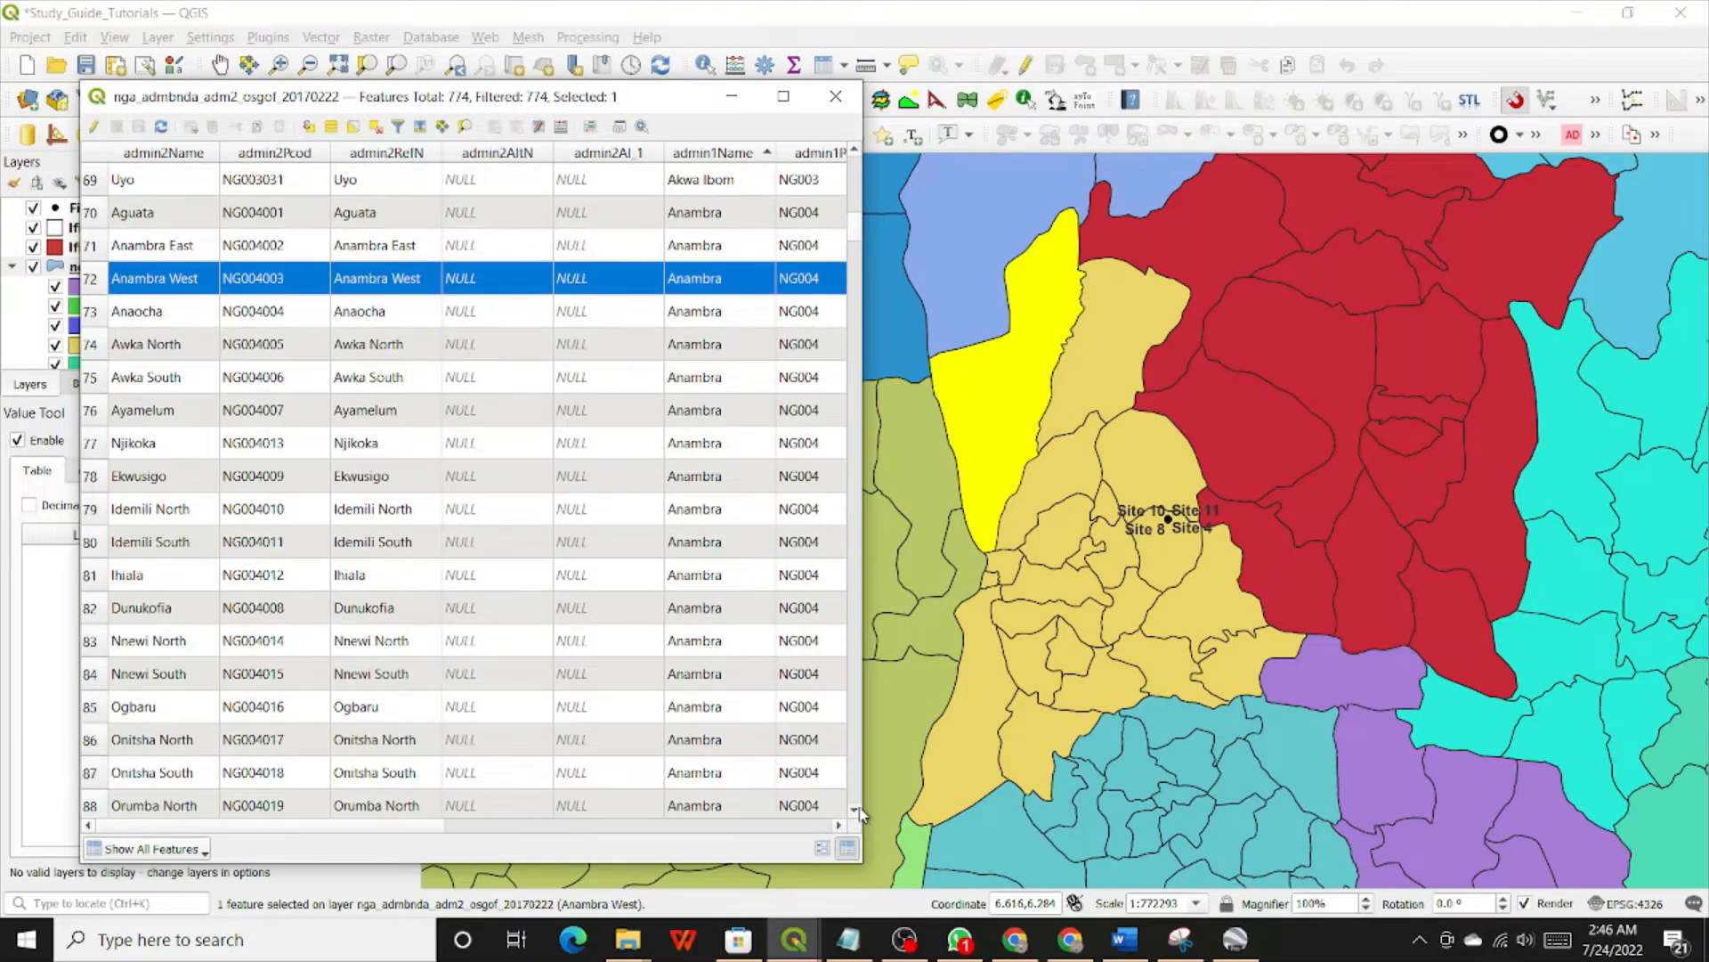
pyautogui.click(854, 811)
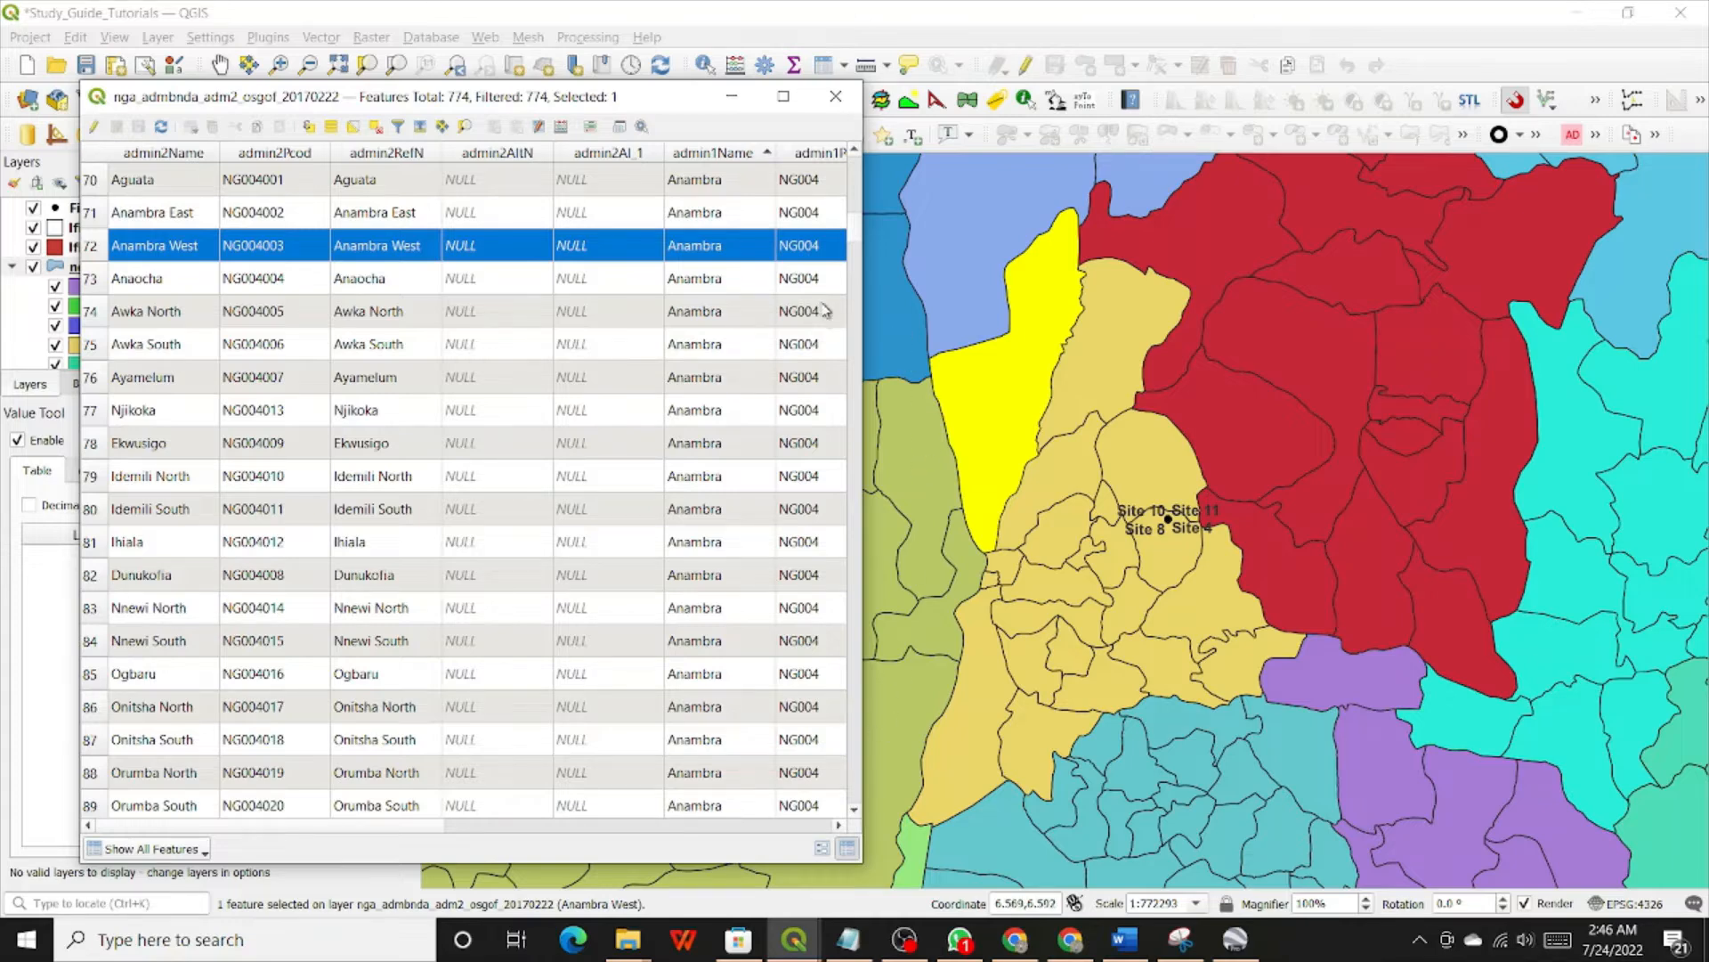
pyautogui.click(856, 150)
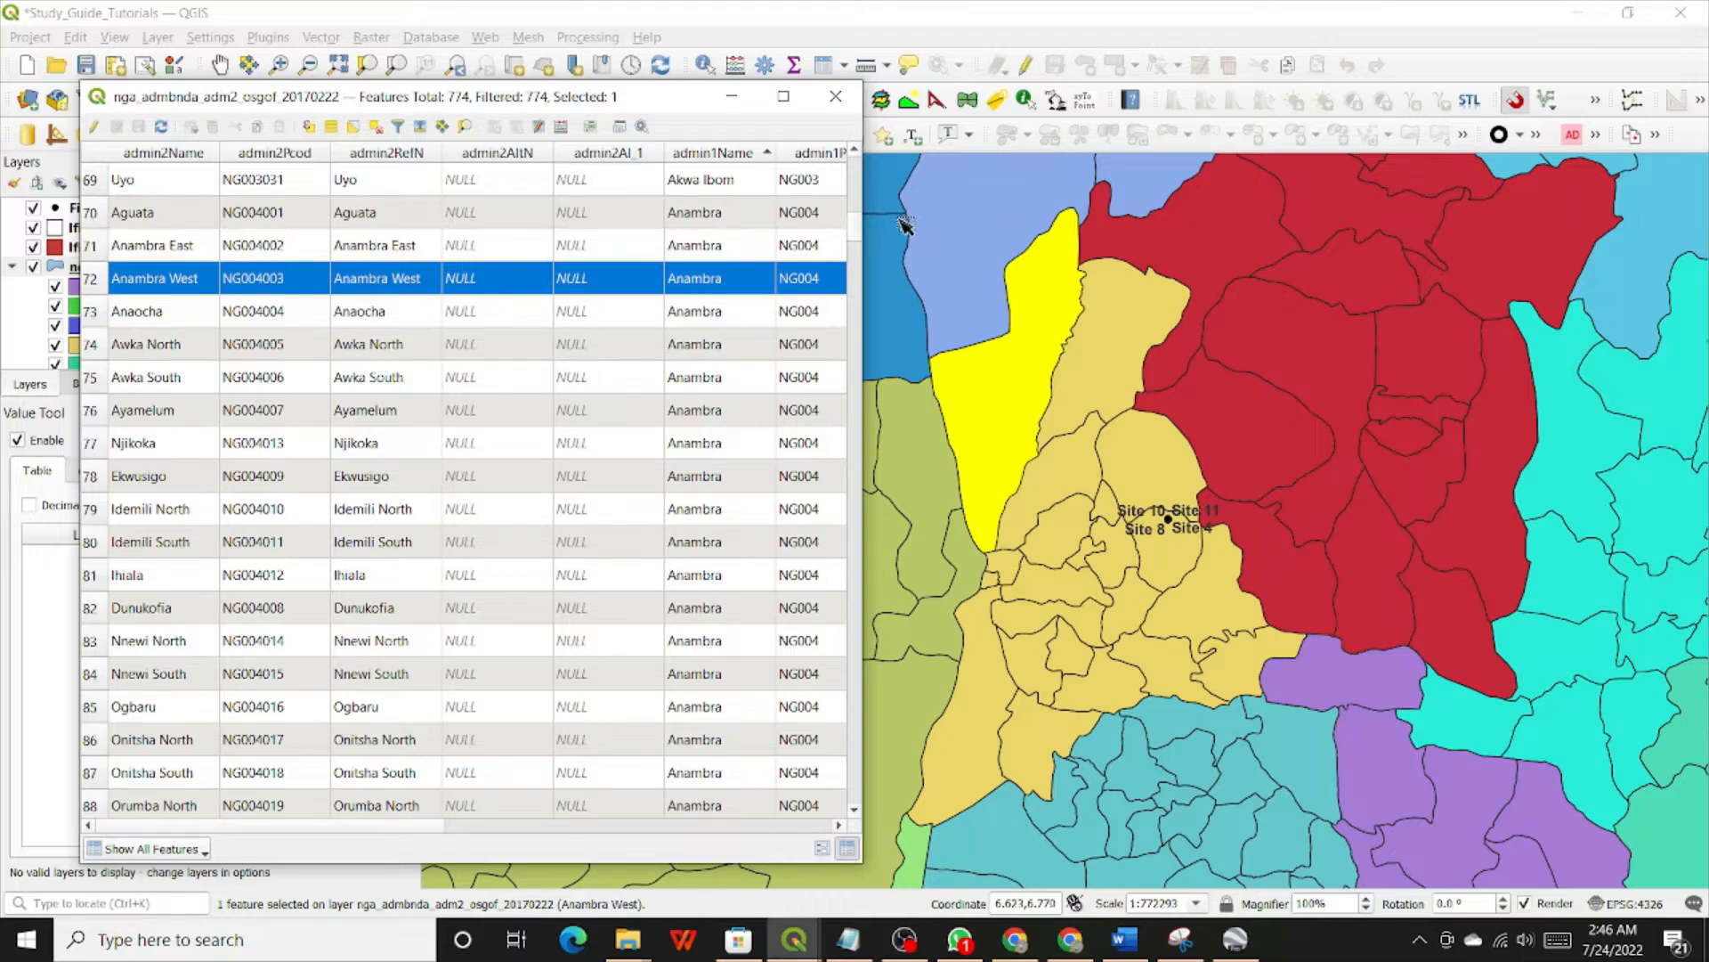
# Step: Select all Anambra rows in the attribute table as one range, from Aguata through Oyi
pyautogui.click(721, 222)
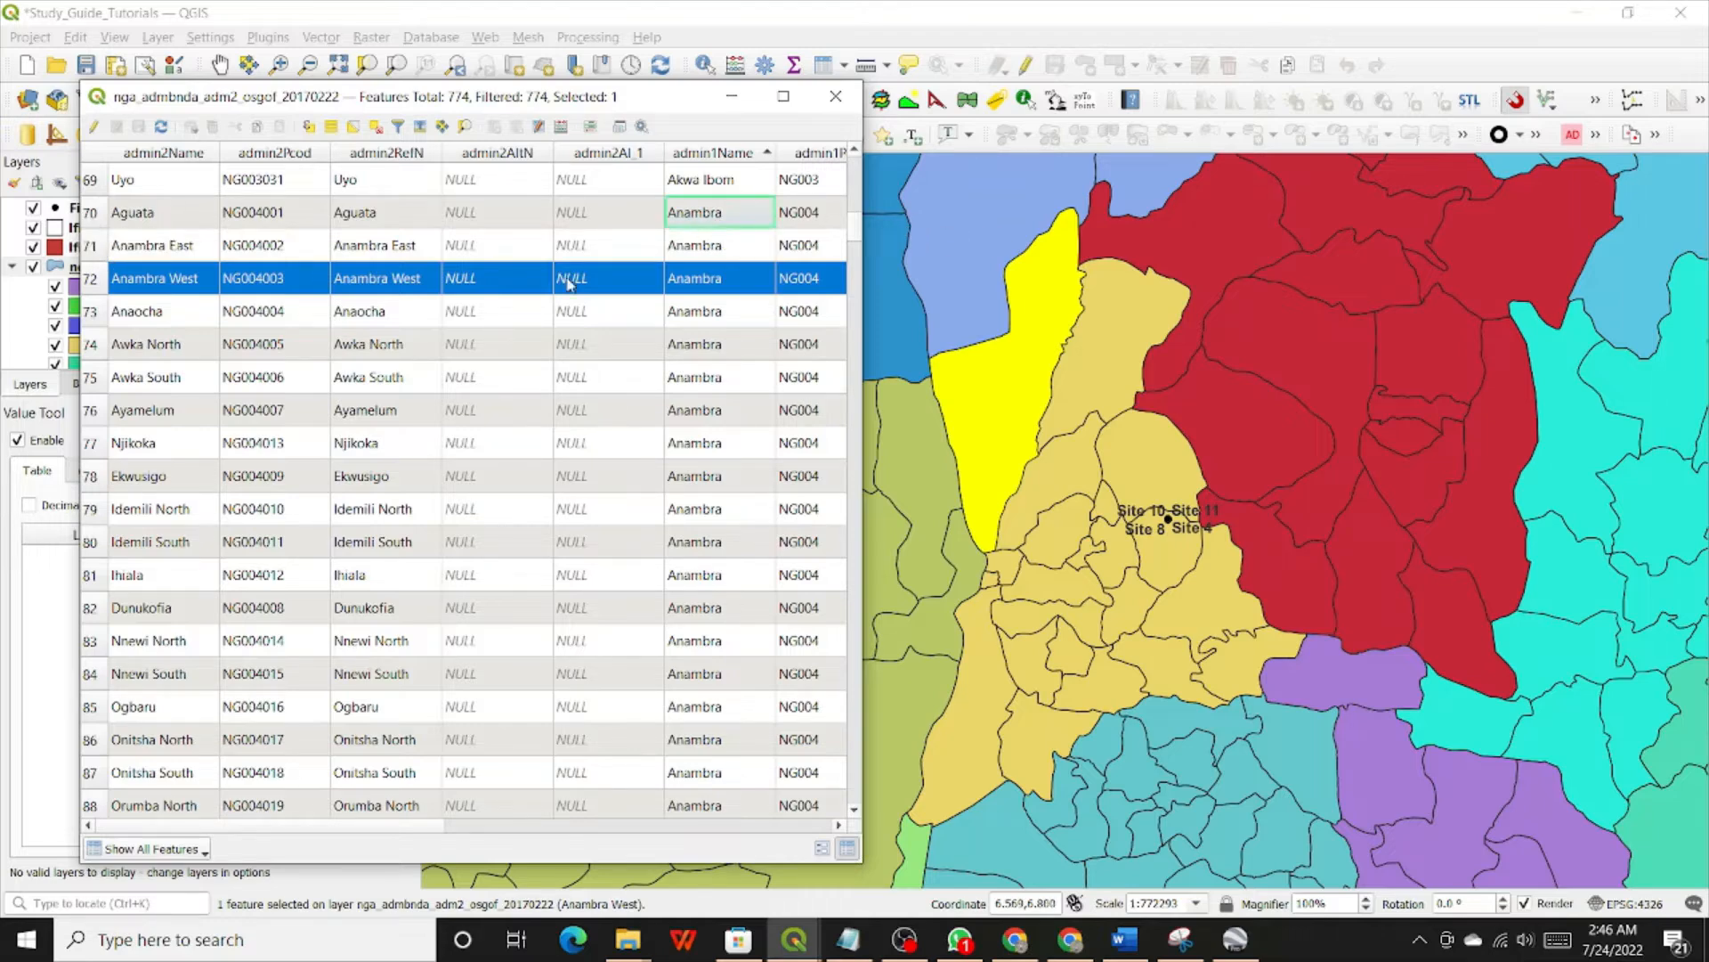
pyautogui.click(92, 212)
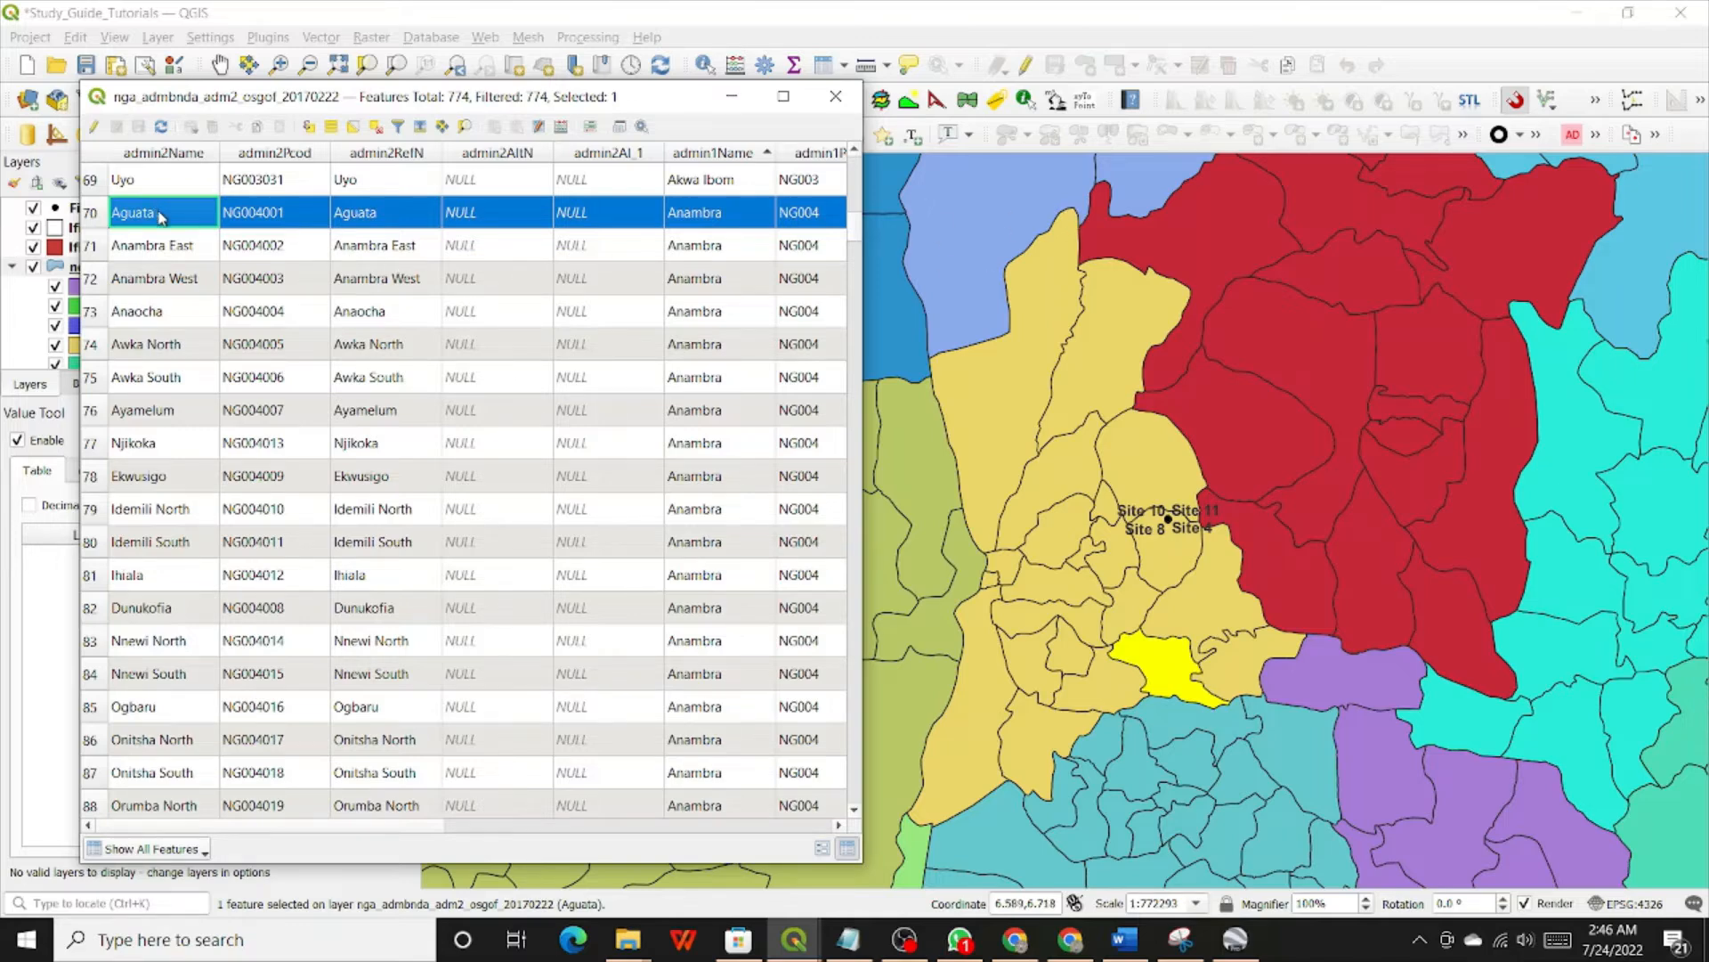
pyautogui.click(856, 812)
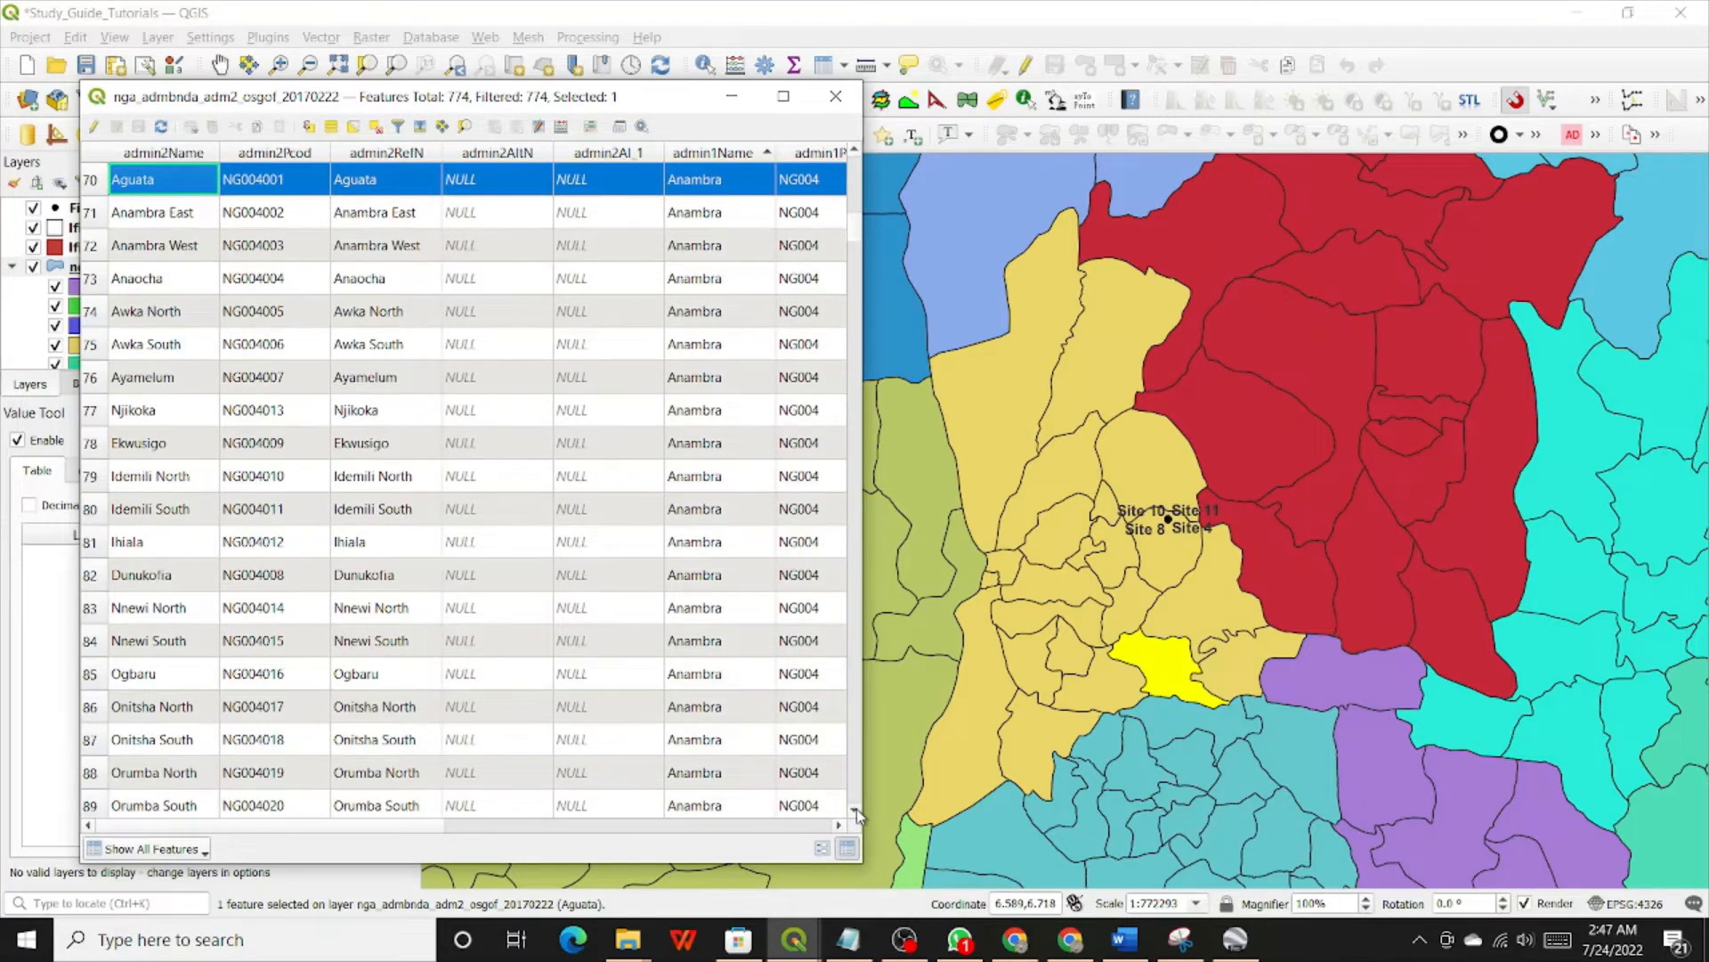
pyautogui.click(856, 808)
pyautogui.click(857, 809)
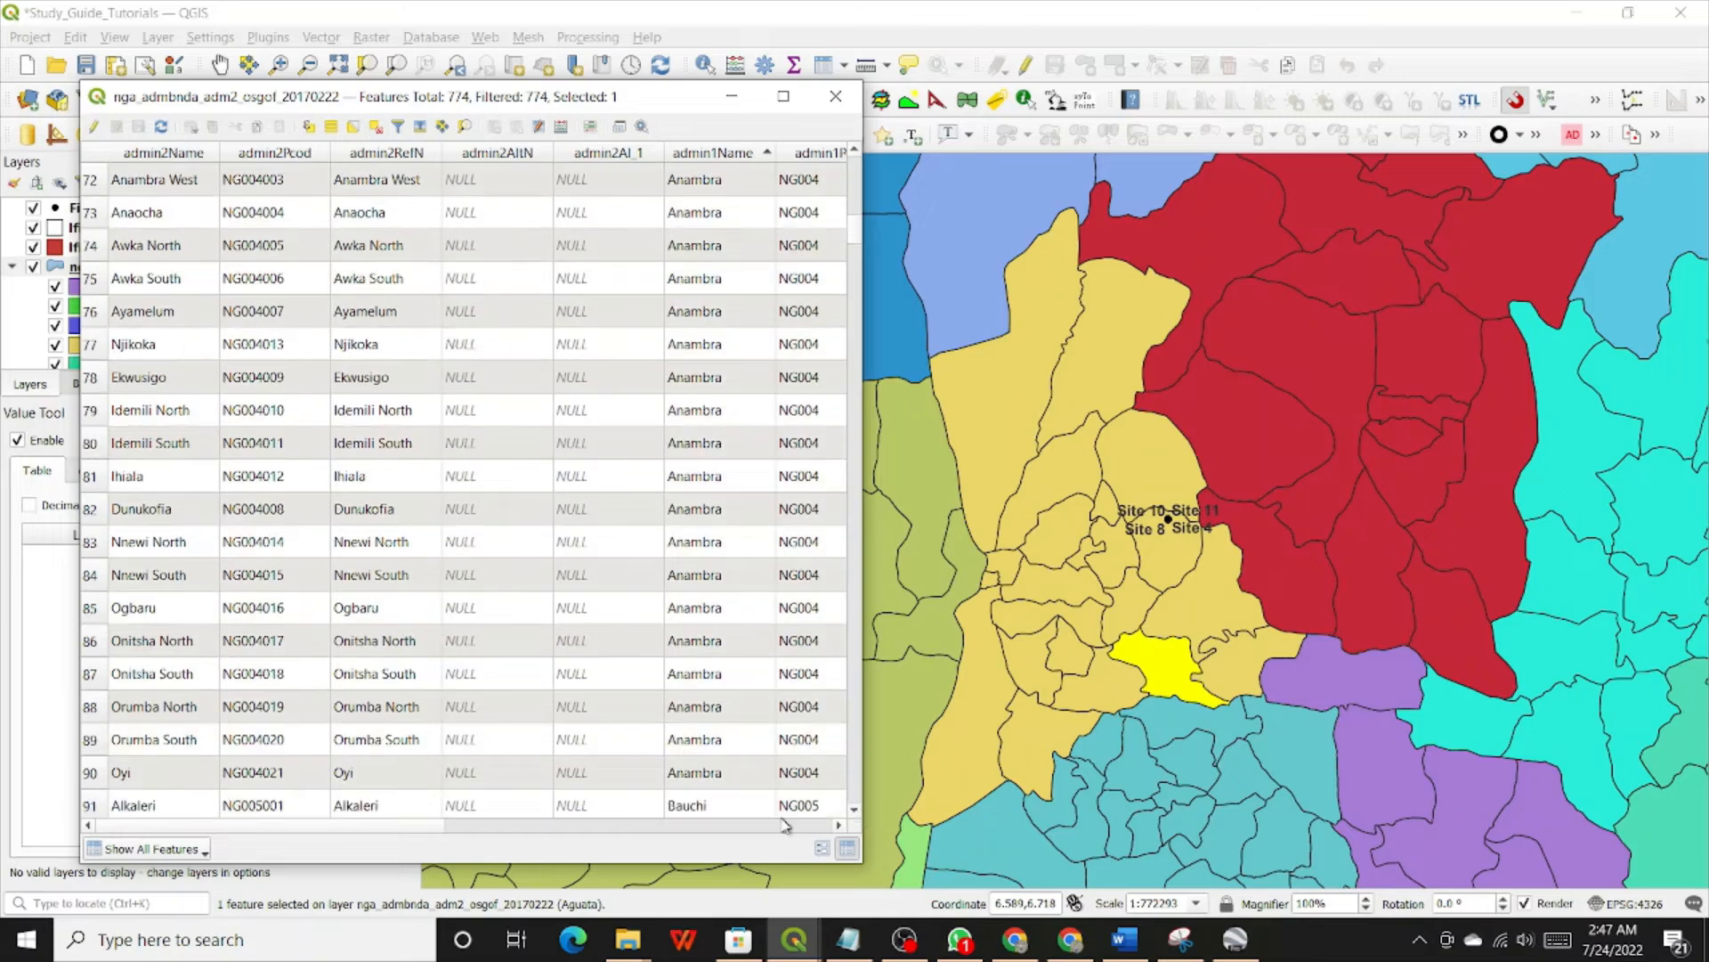
pyautogui.click(695, 804)
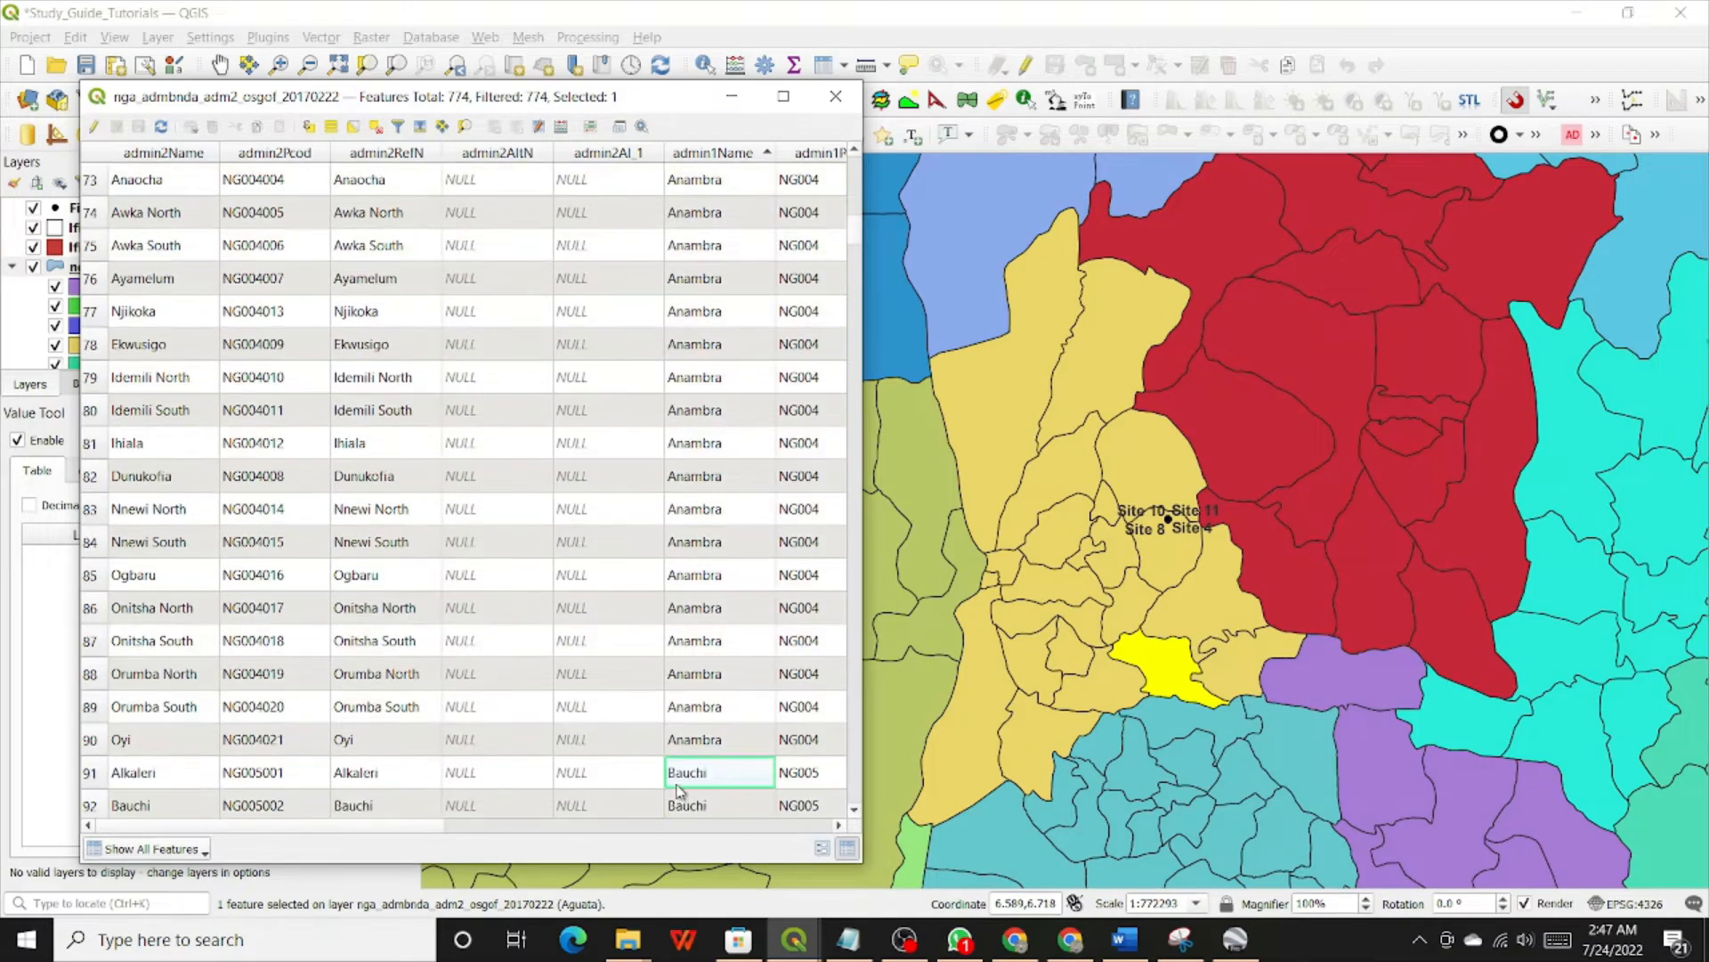
pyautogui.scroll(1, 713, 687)
pyautogui.scroll(-1, 712, 703)
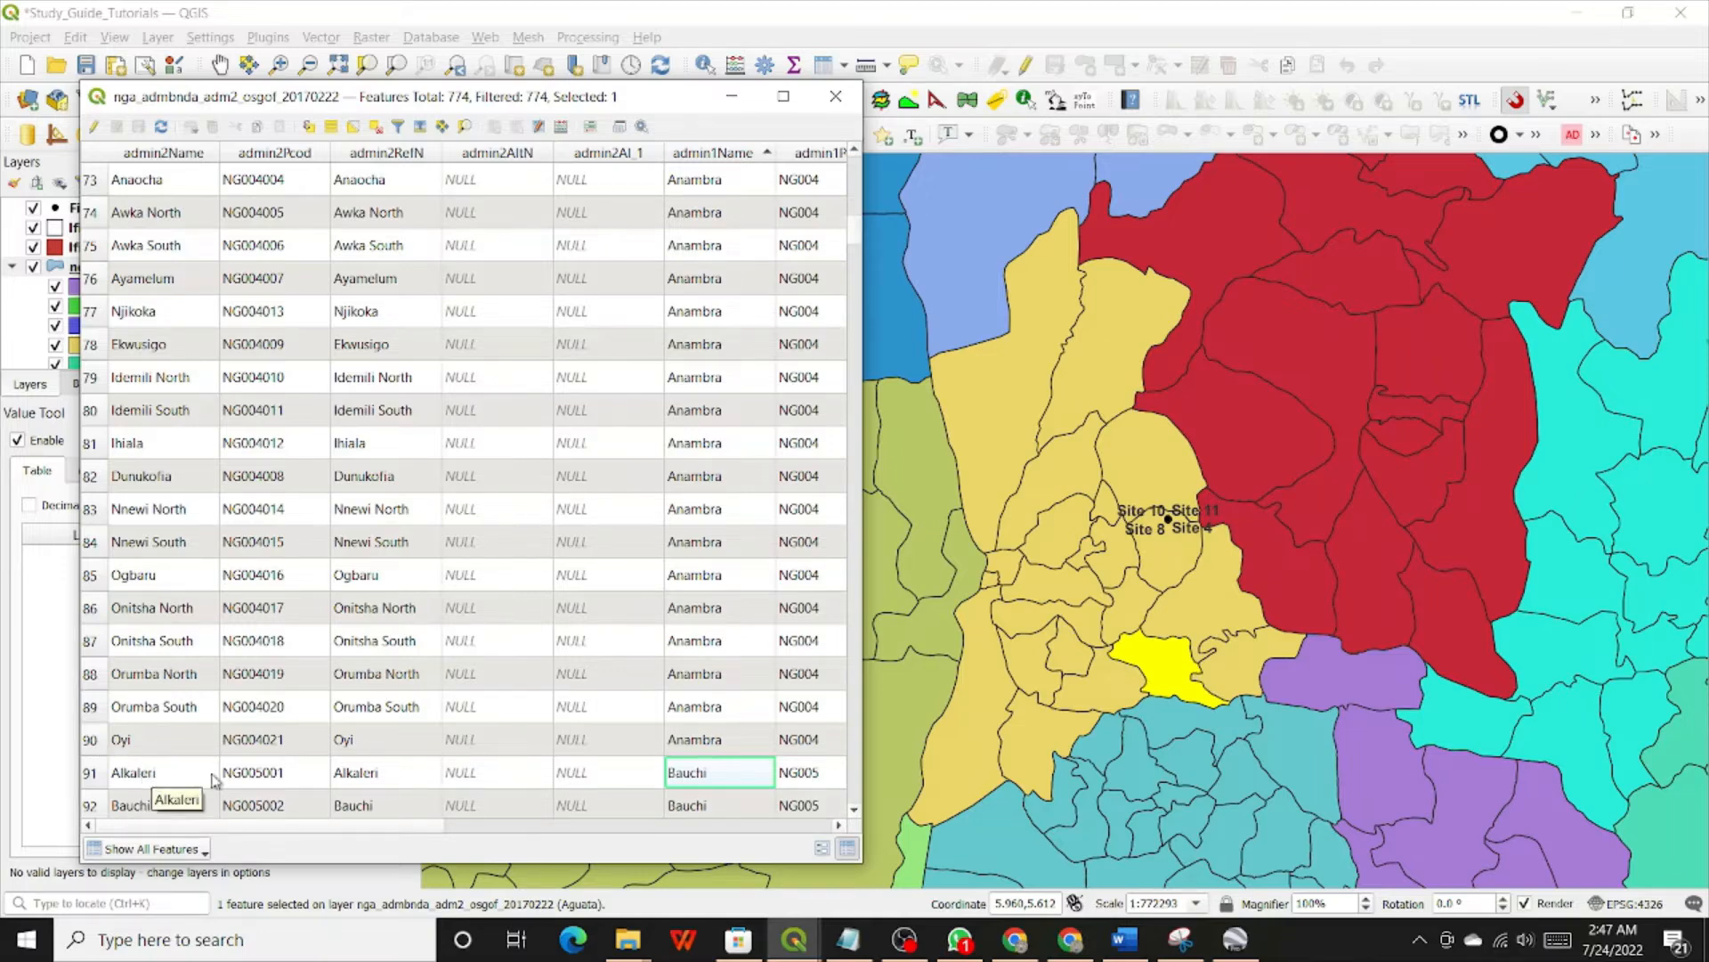
pyautogui.keyDown('shift'); pyautogui.click(89, 741); pyautogui.keyUp('shift')
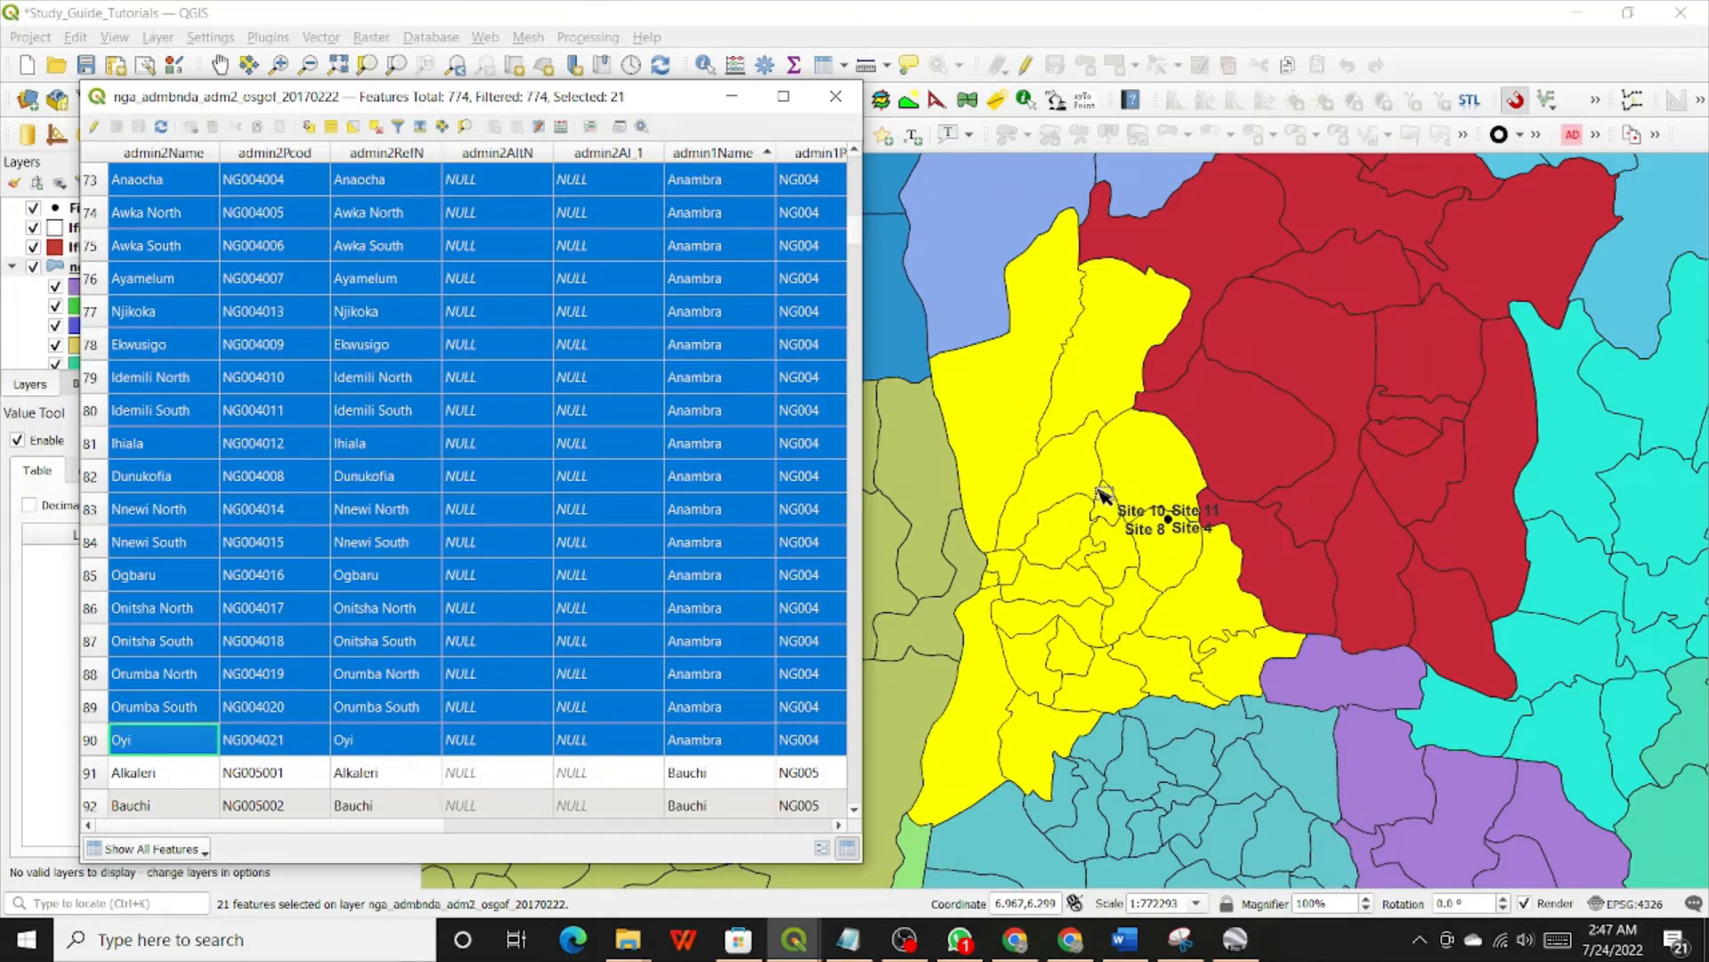
# Step: Start exporting the nga_admbnda_adm2_osgof_20170222 layer's features and set the output format to ESRI Shapefile
pyautogui.click(732, 97)
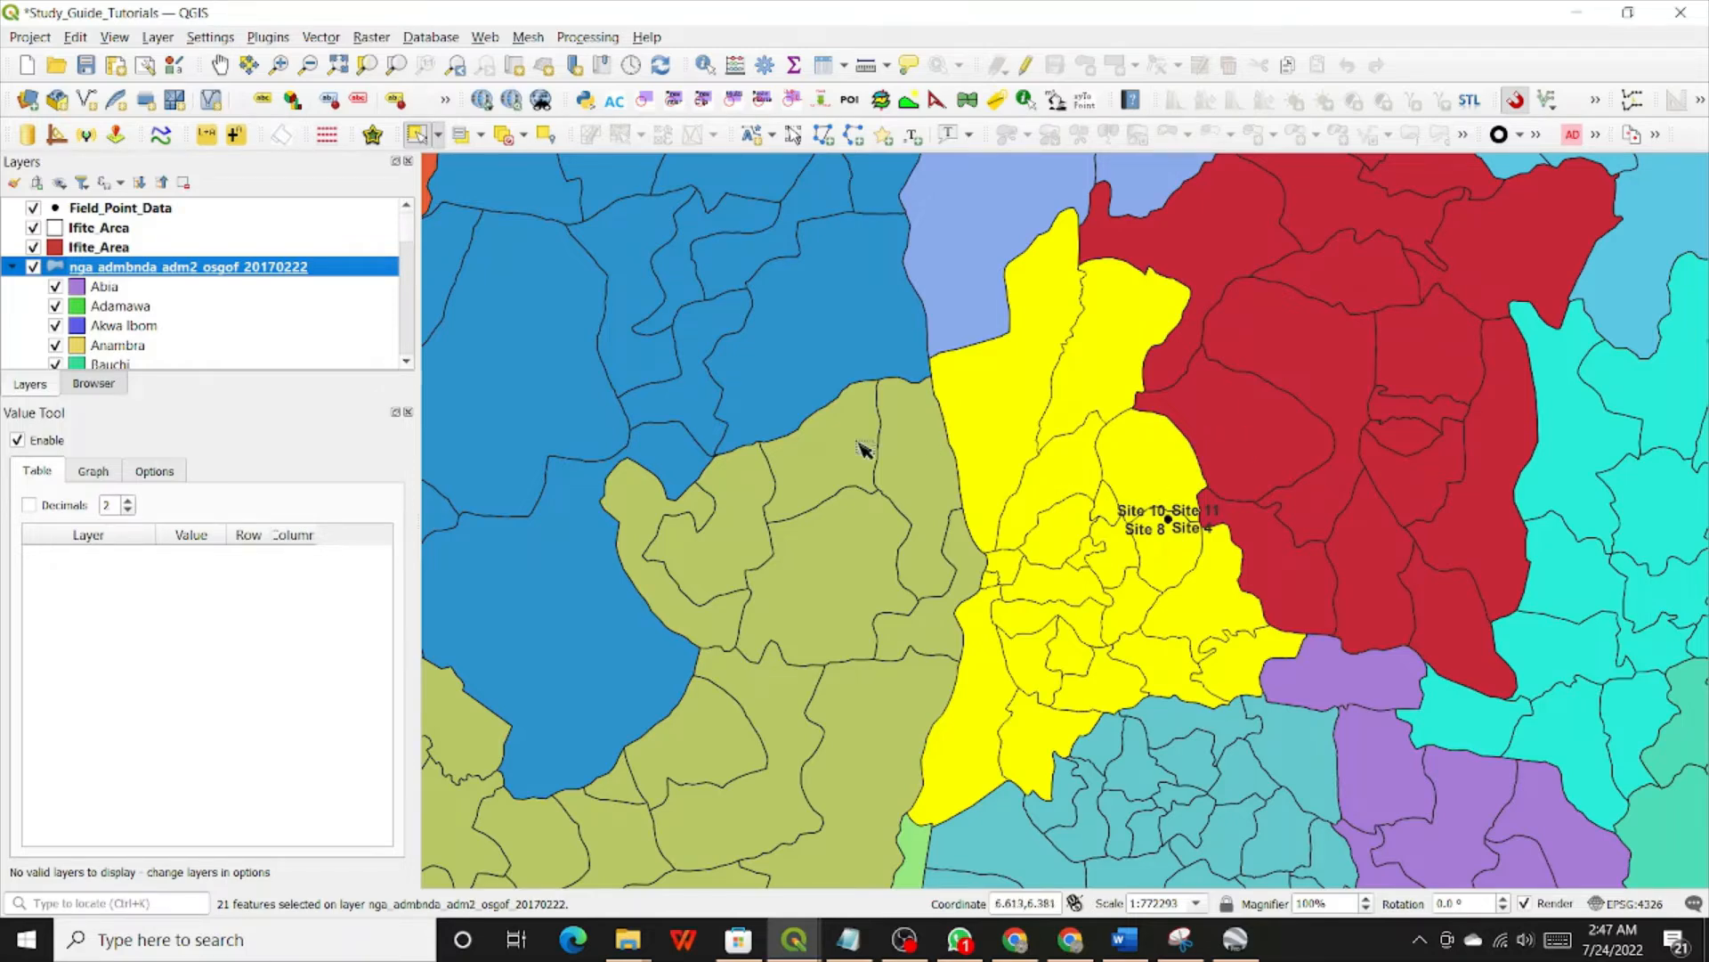
pyautogui.rightClick(207, 272)
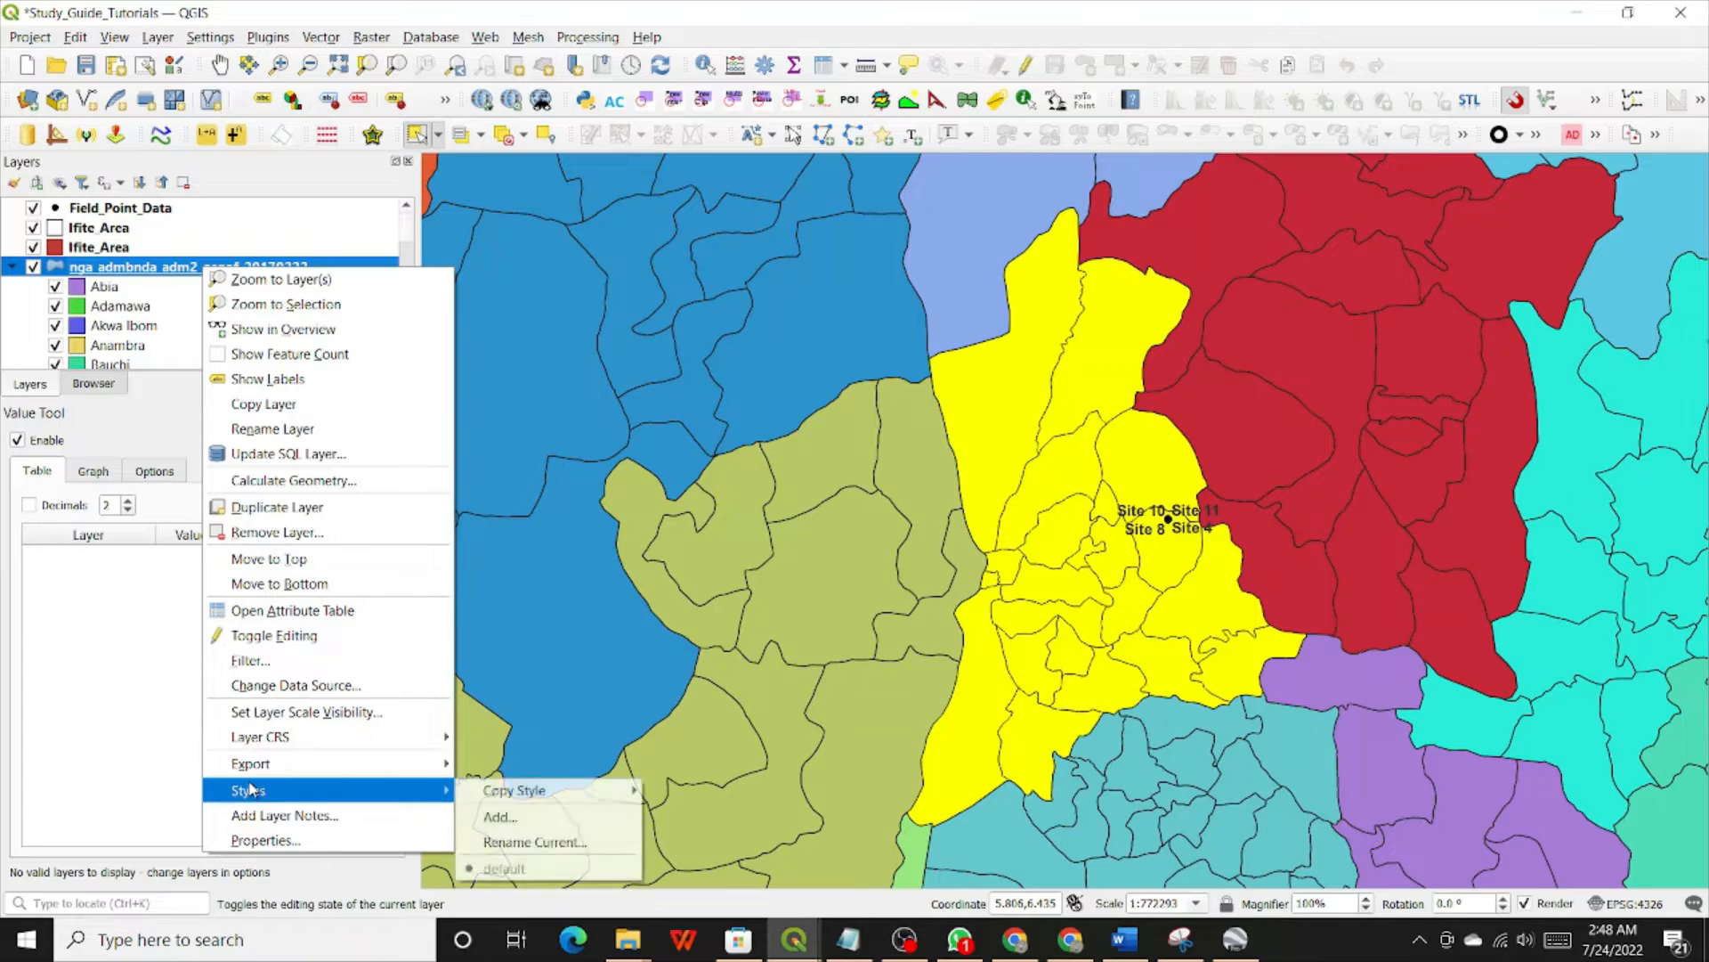
pyautogui.moveTo(259, 767)
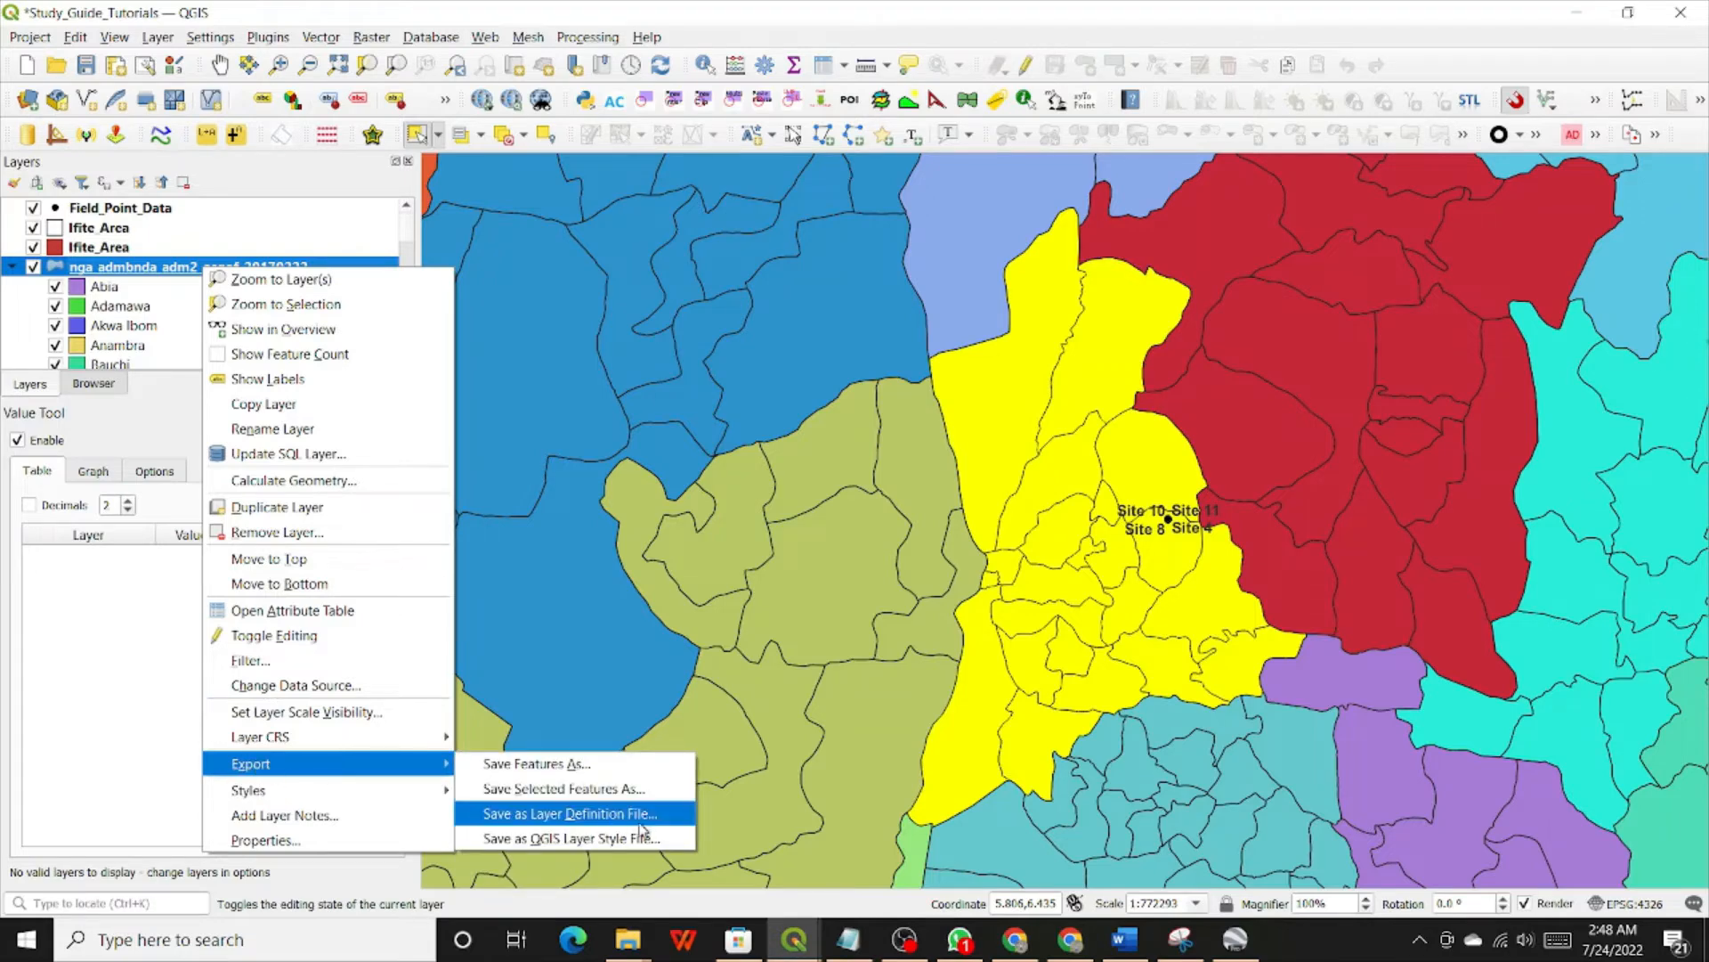
pyautogui.click(567, 767)
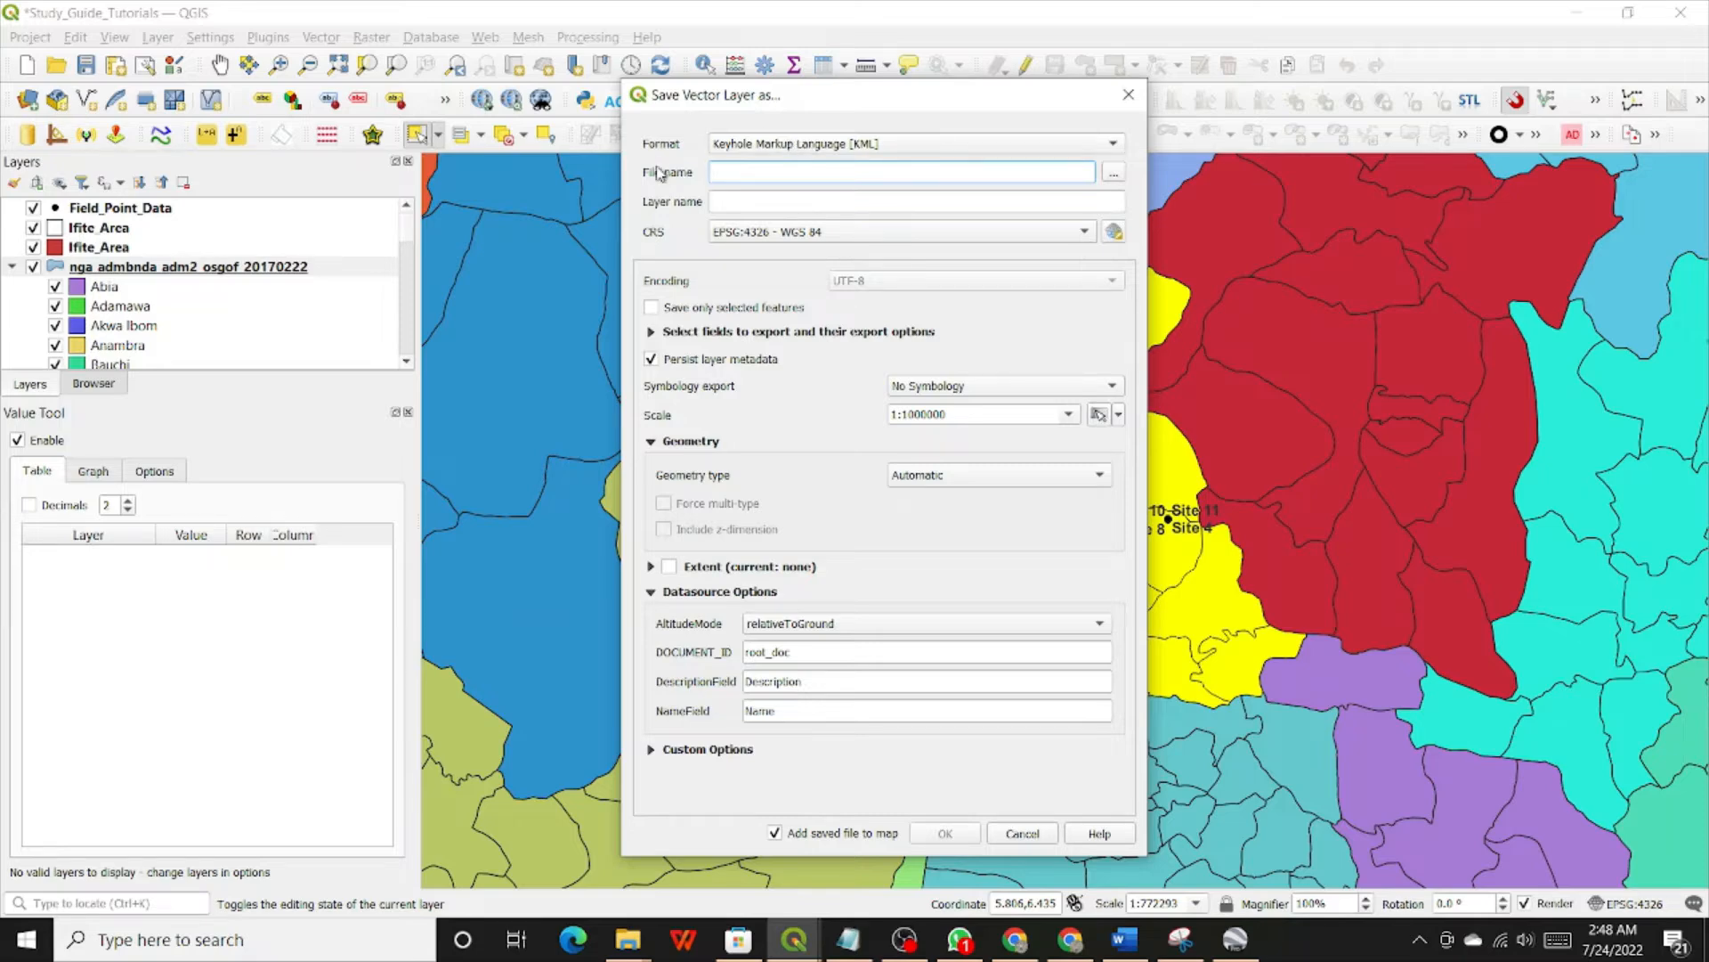
pyautogui.click(1105, 147)
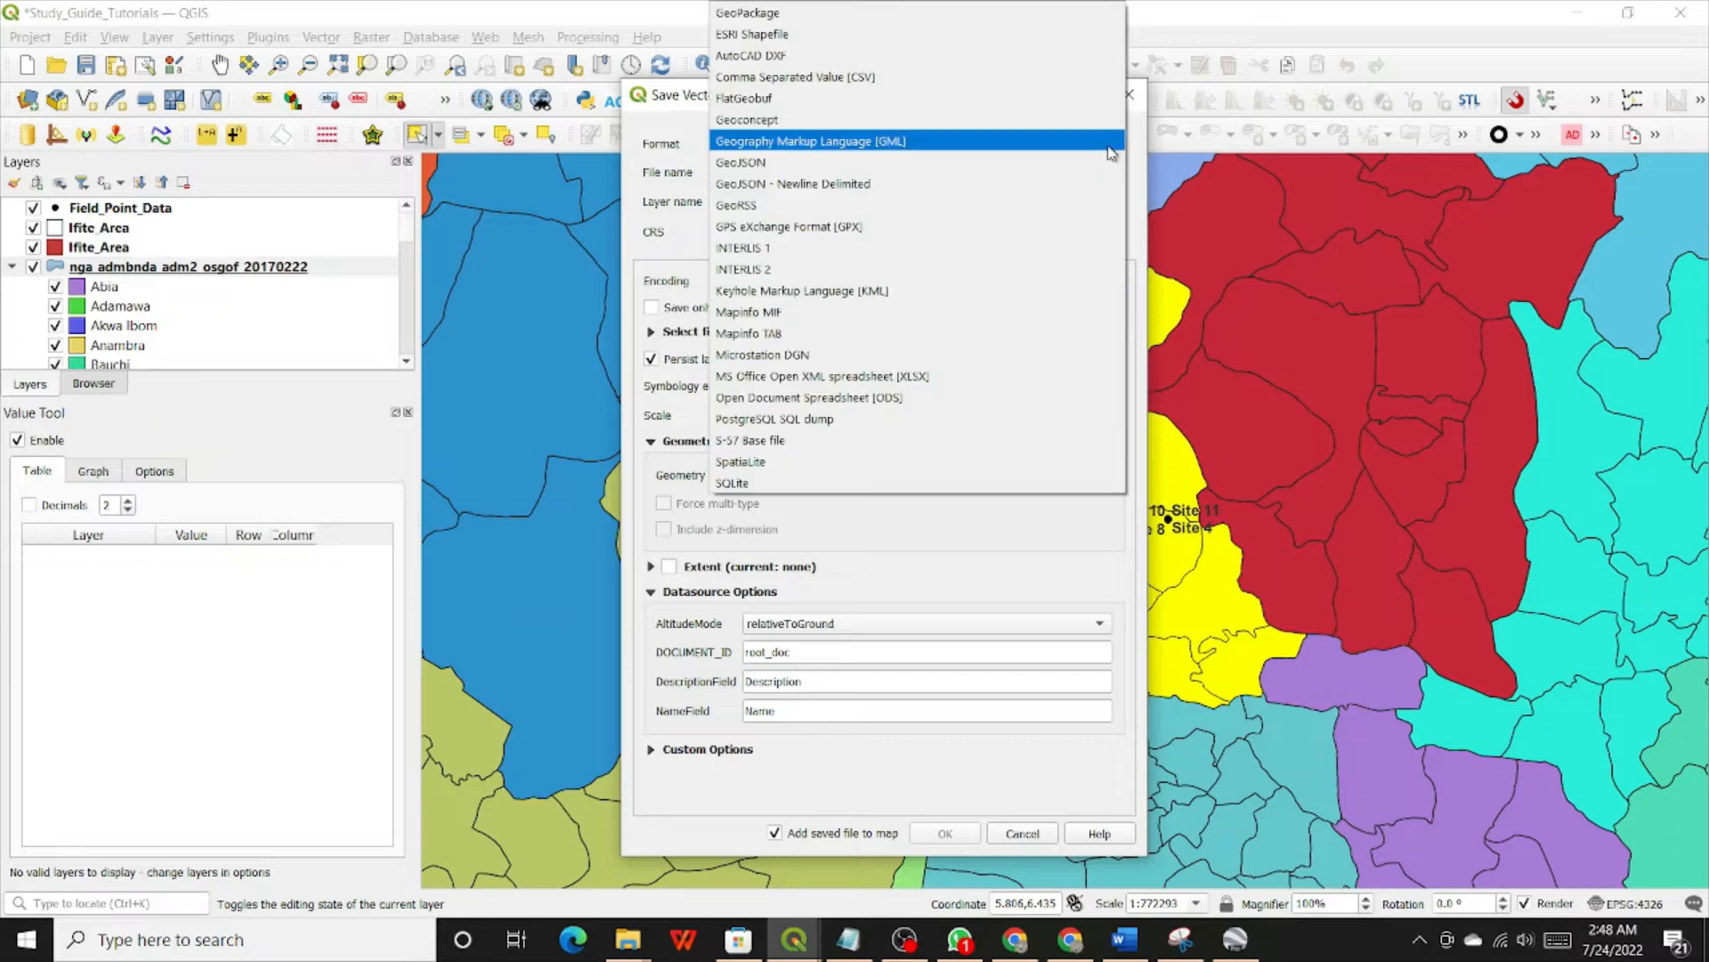
pyautogui.click(798, 37)
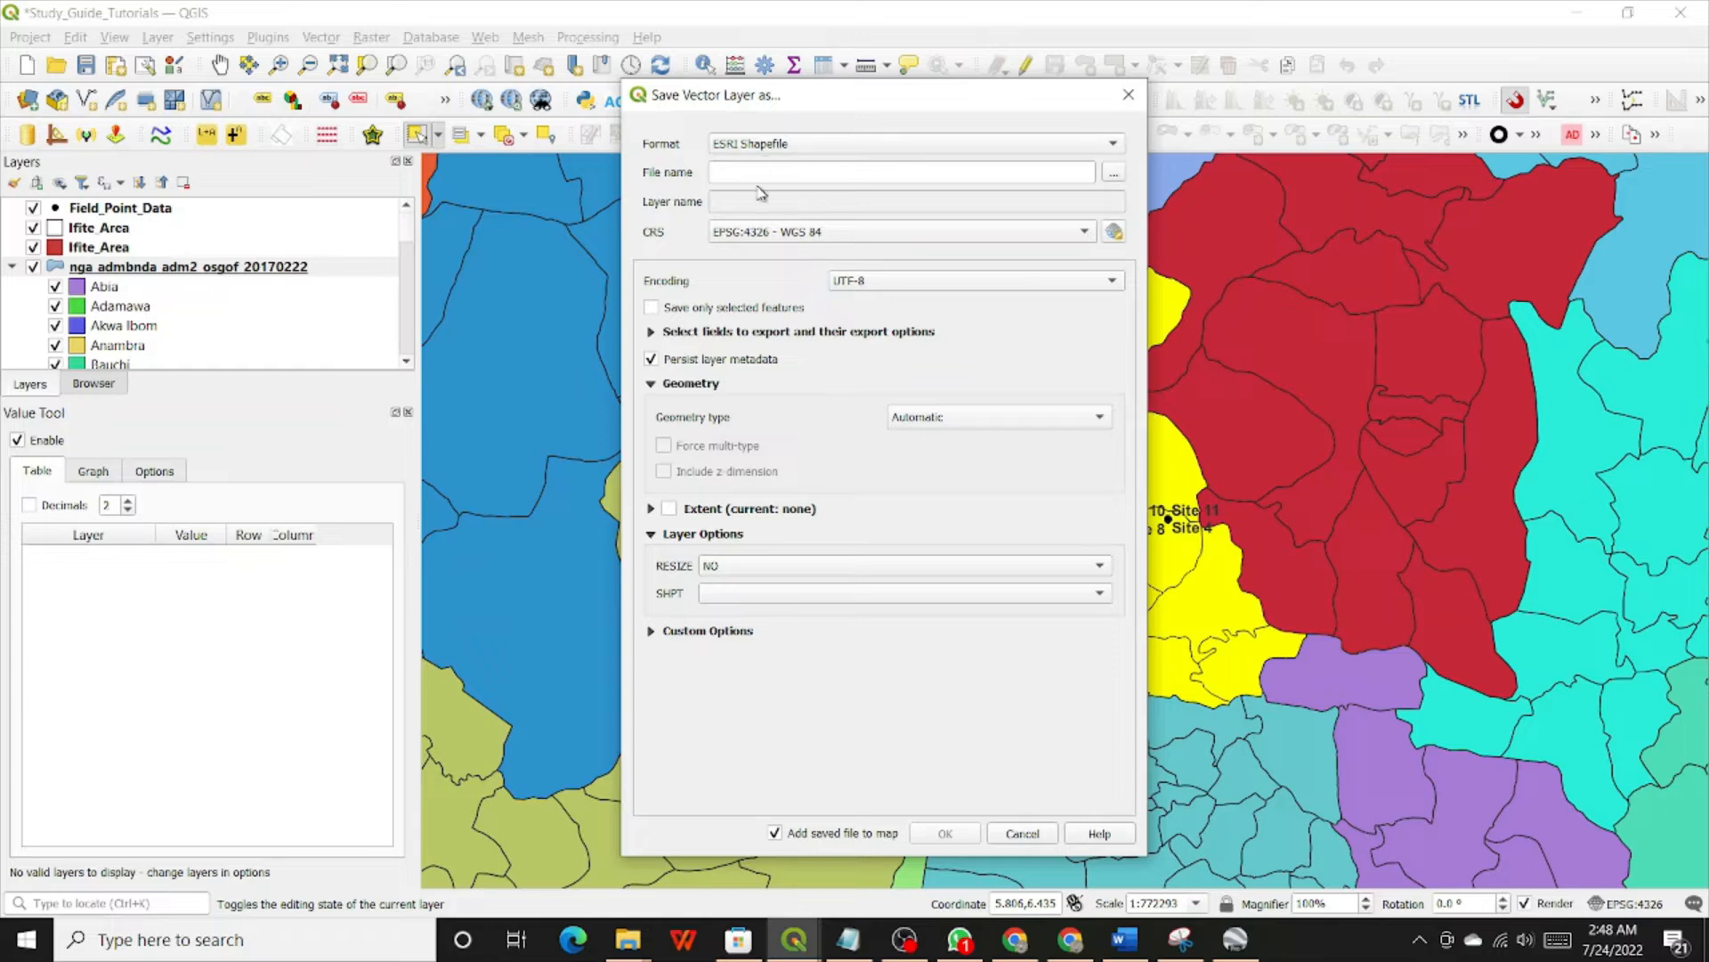
# Step: Set the export file name to Anambra_State in the __Output folder of __Map_Production
pyautogui.click(1112, 174)
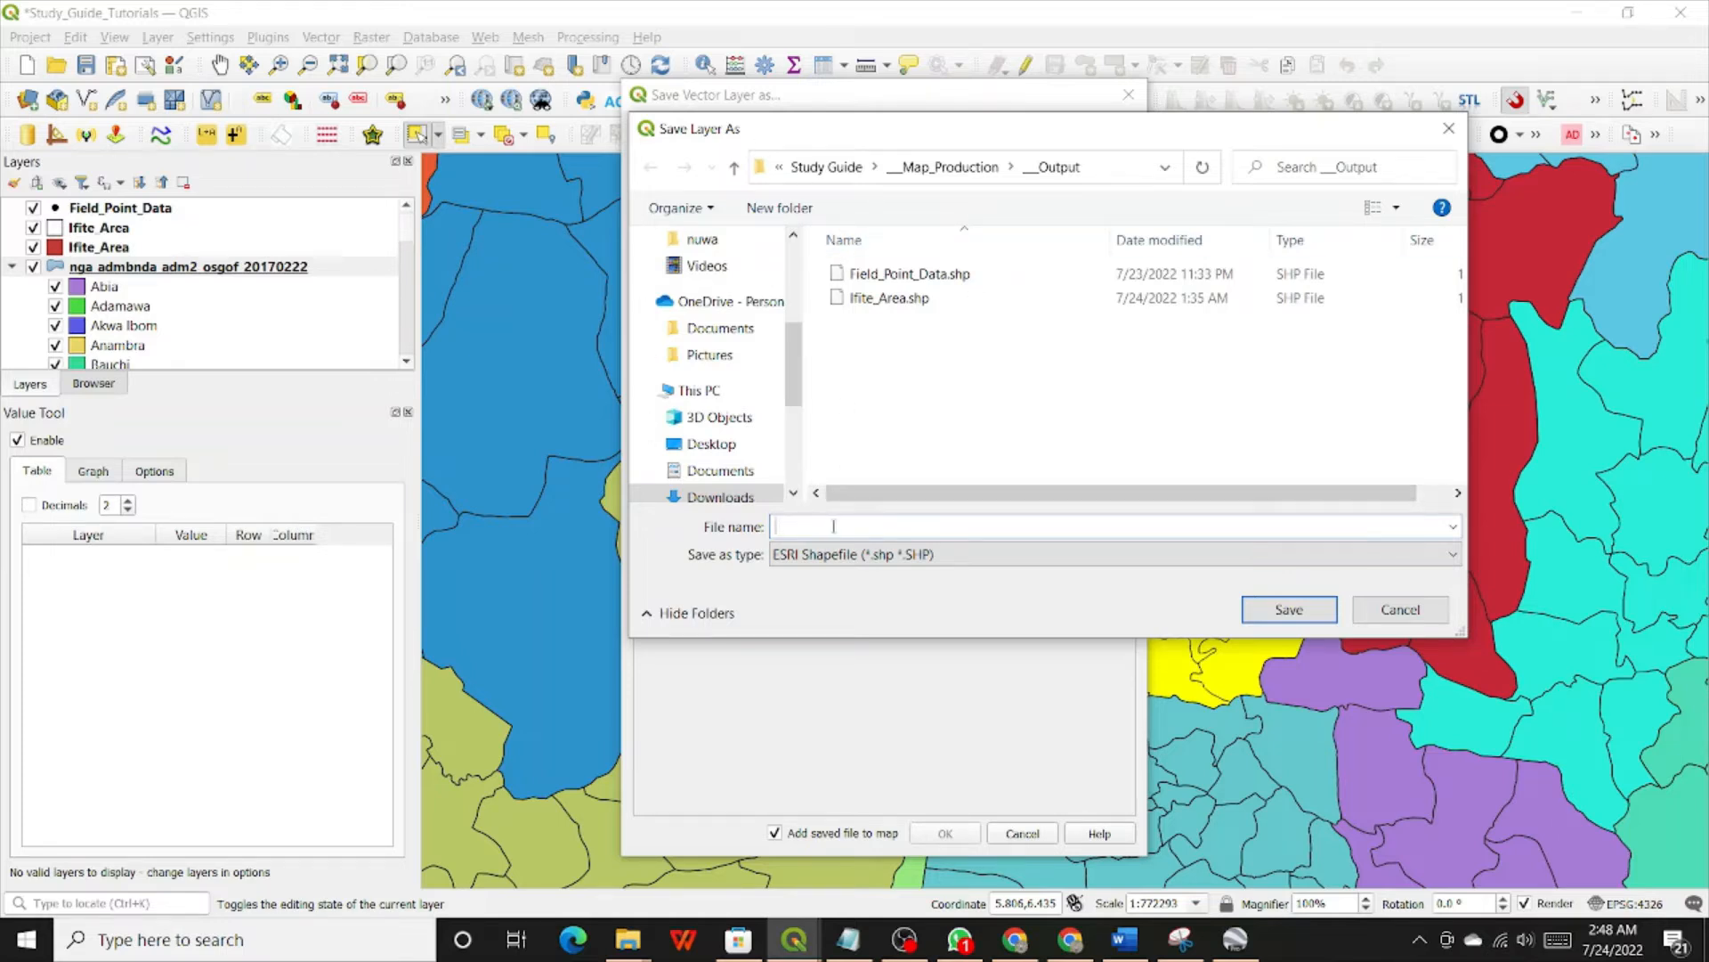
pyautogui.write('nambra_State')
pyautogui.click(1291, 609)
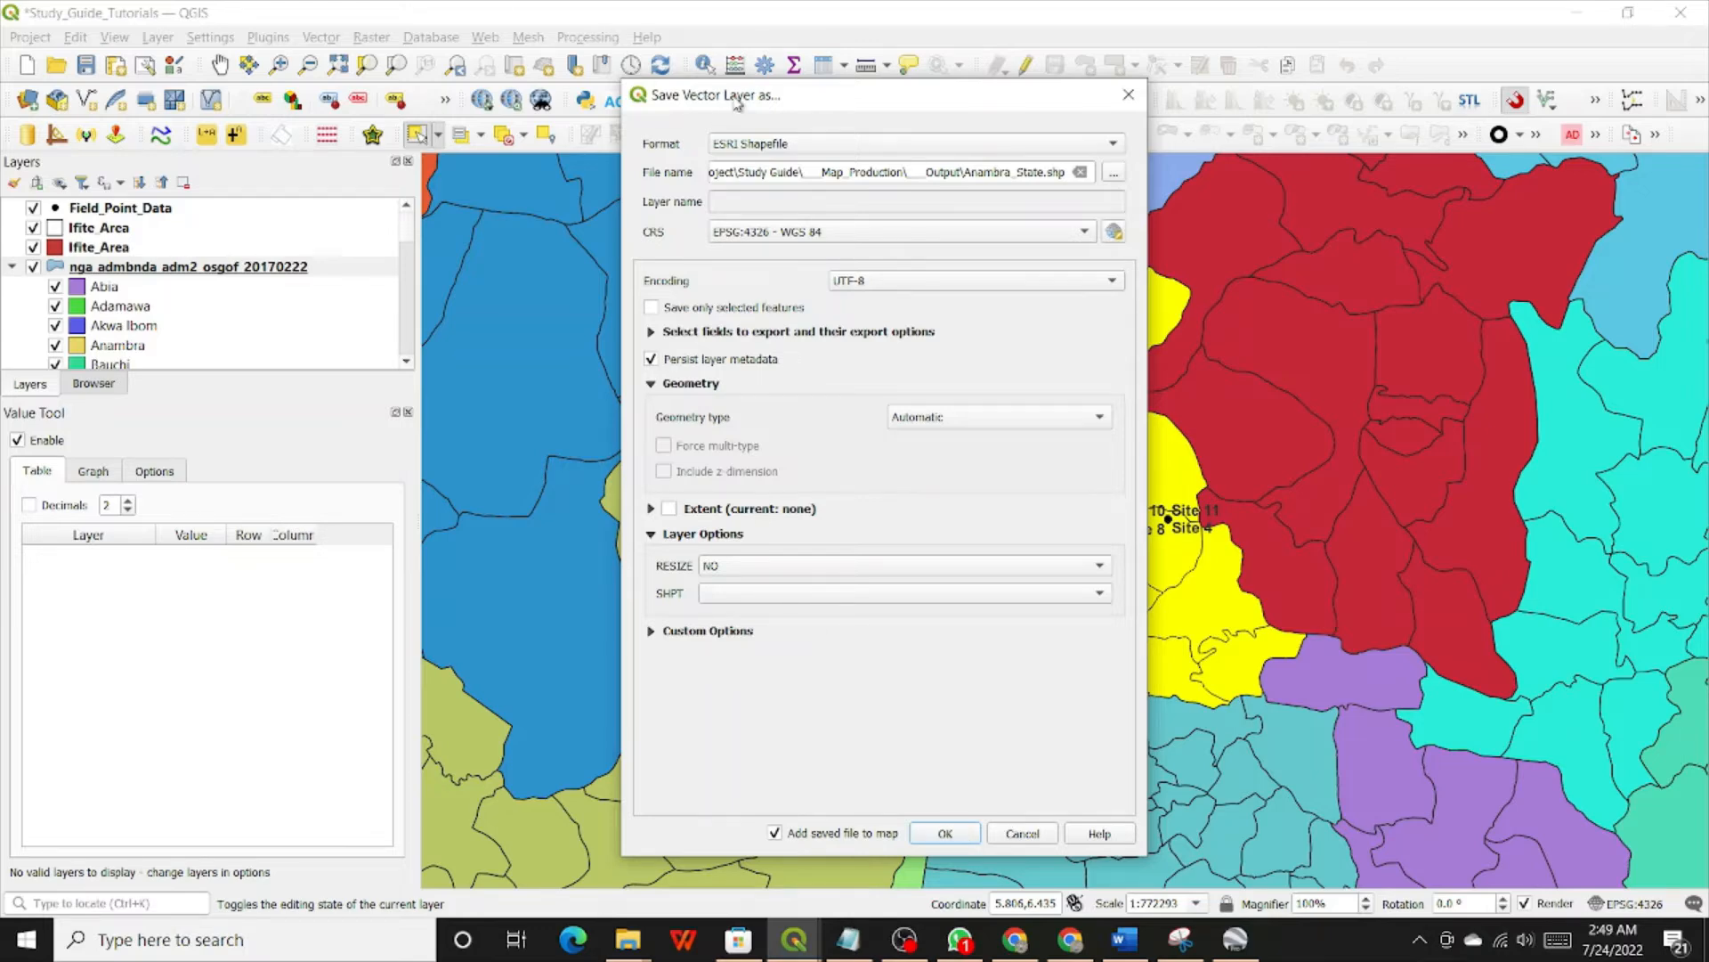
# Step: Restrict the export to only the selected features and save the shapefile, adding it to the map
pyautogui.moveTo(738, 102); pyautogui.dragTo(464, 125)
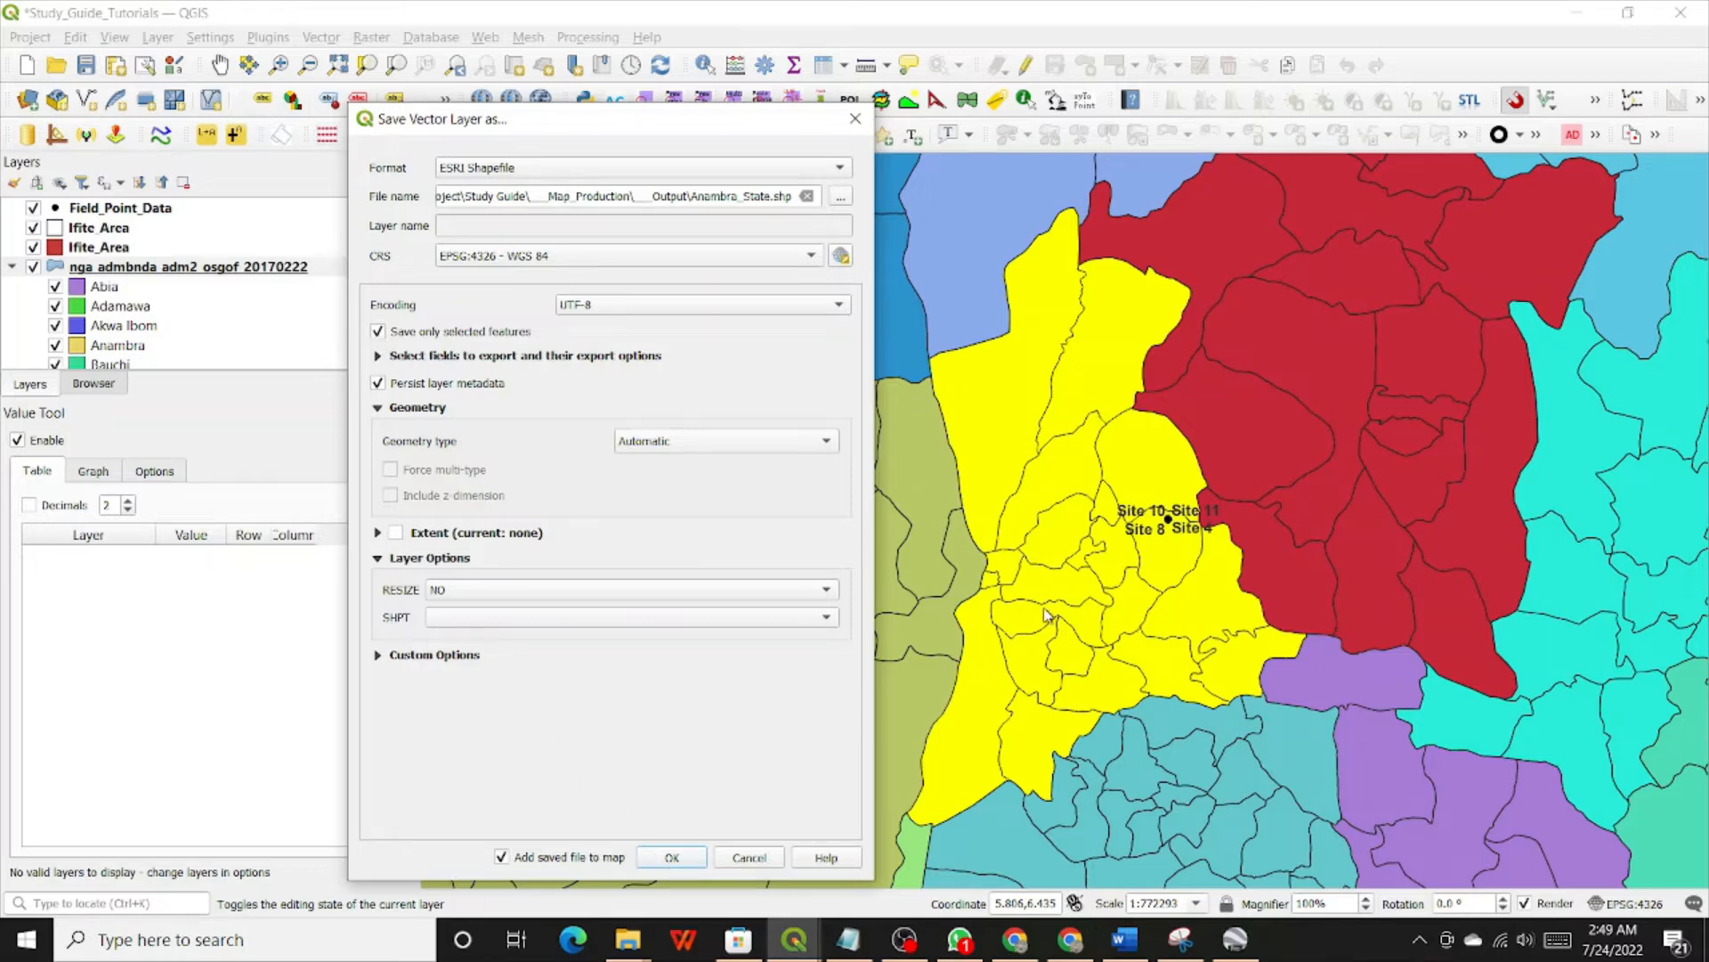
pyautogui.click(384, 333)
pyautogui.click(378, 331)
pyautogui.click(674, 858)
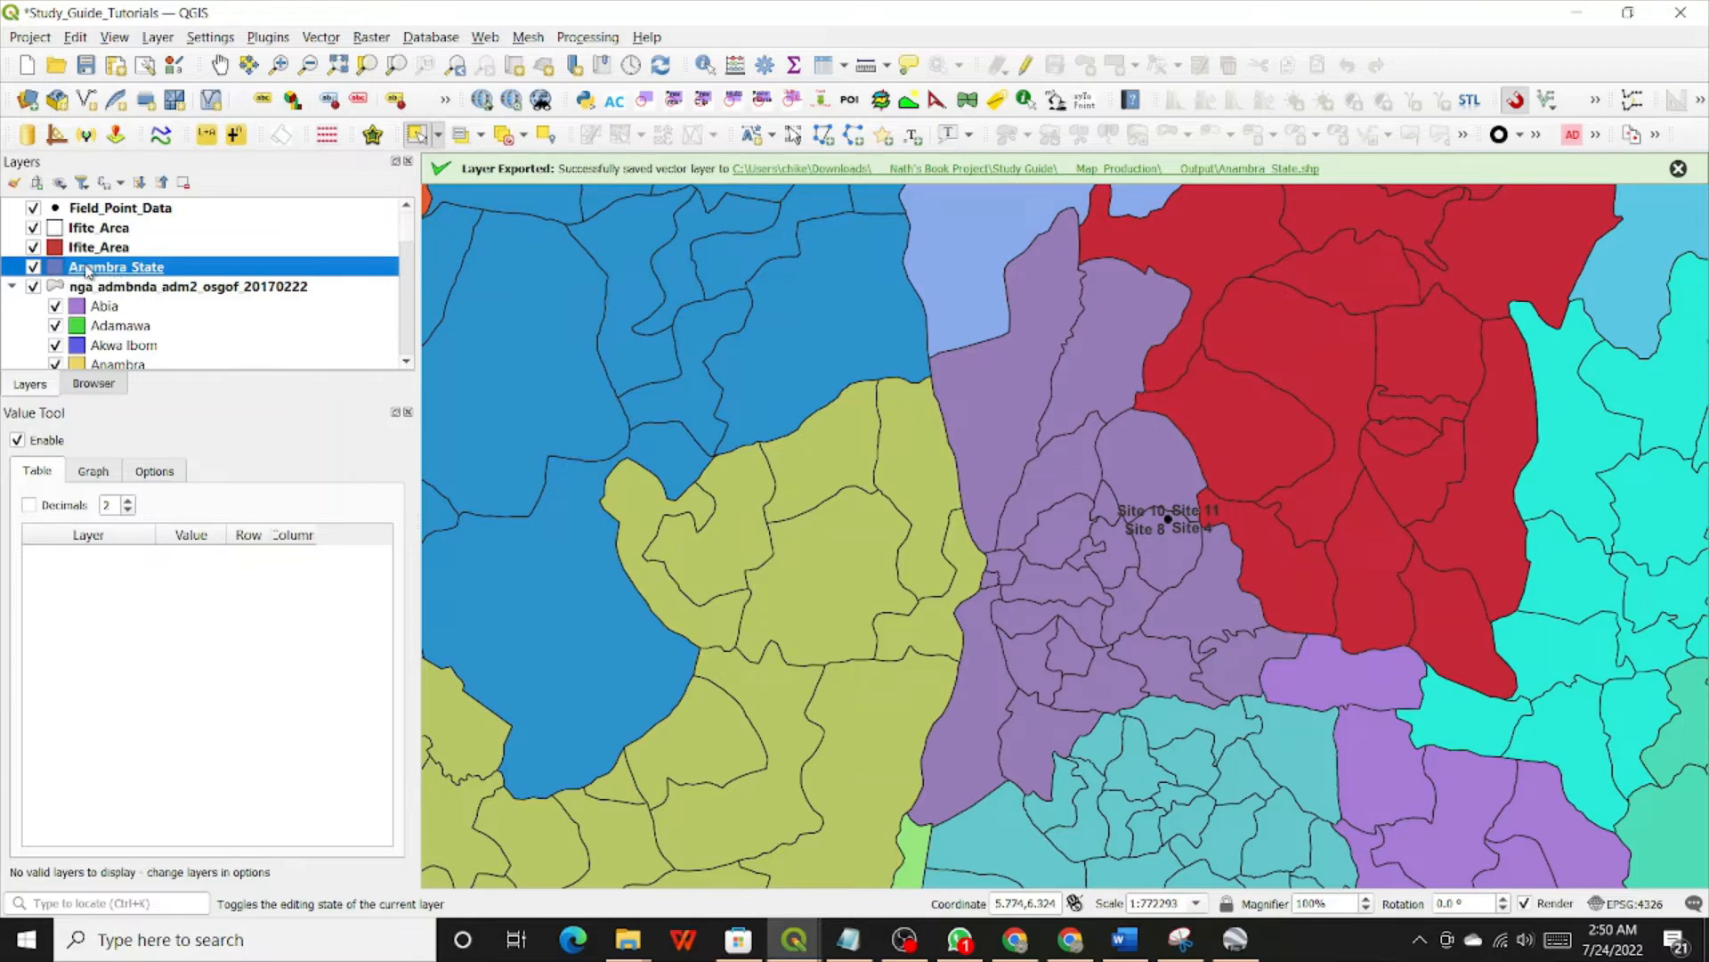
# Step: Hide the Anambra_State layer to view the administrative layer beneath it
pyautogui.moveTo(94, 272)
pyautogui.click(106, 288)
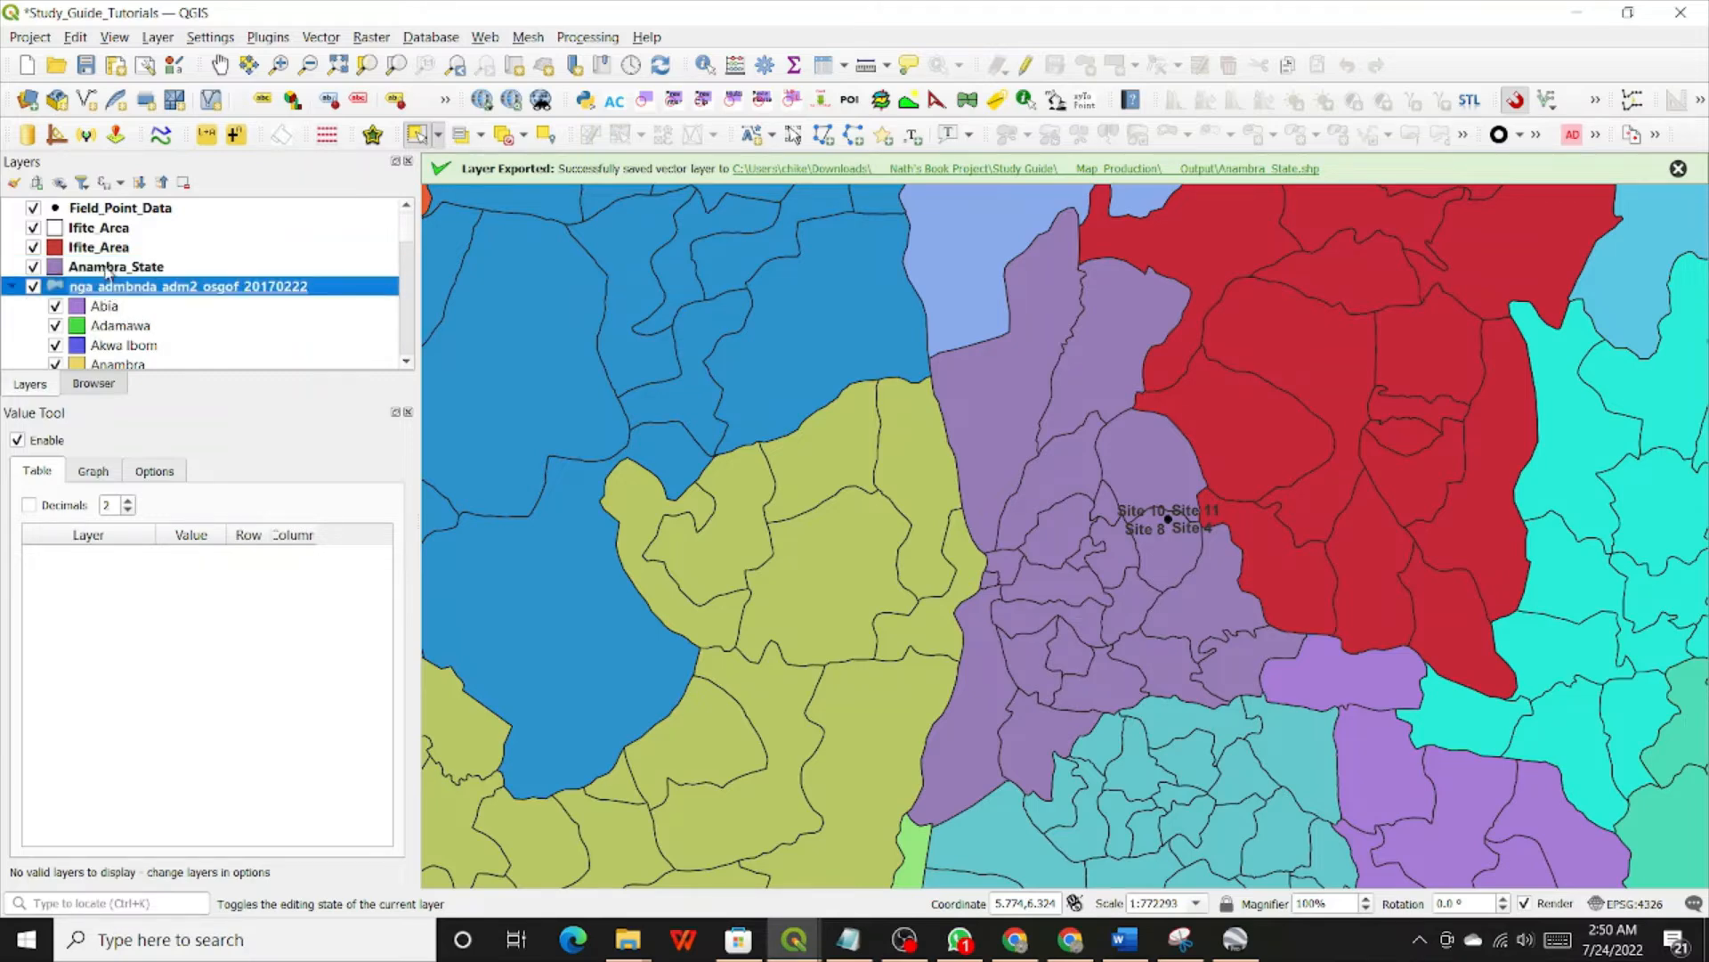
pyautogui.click(109, 268)
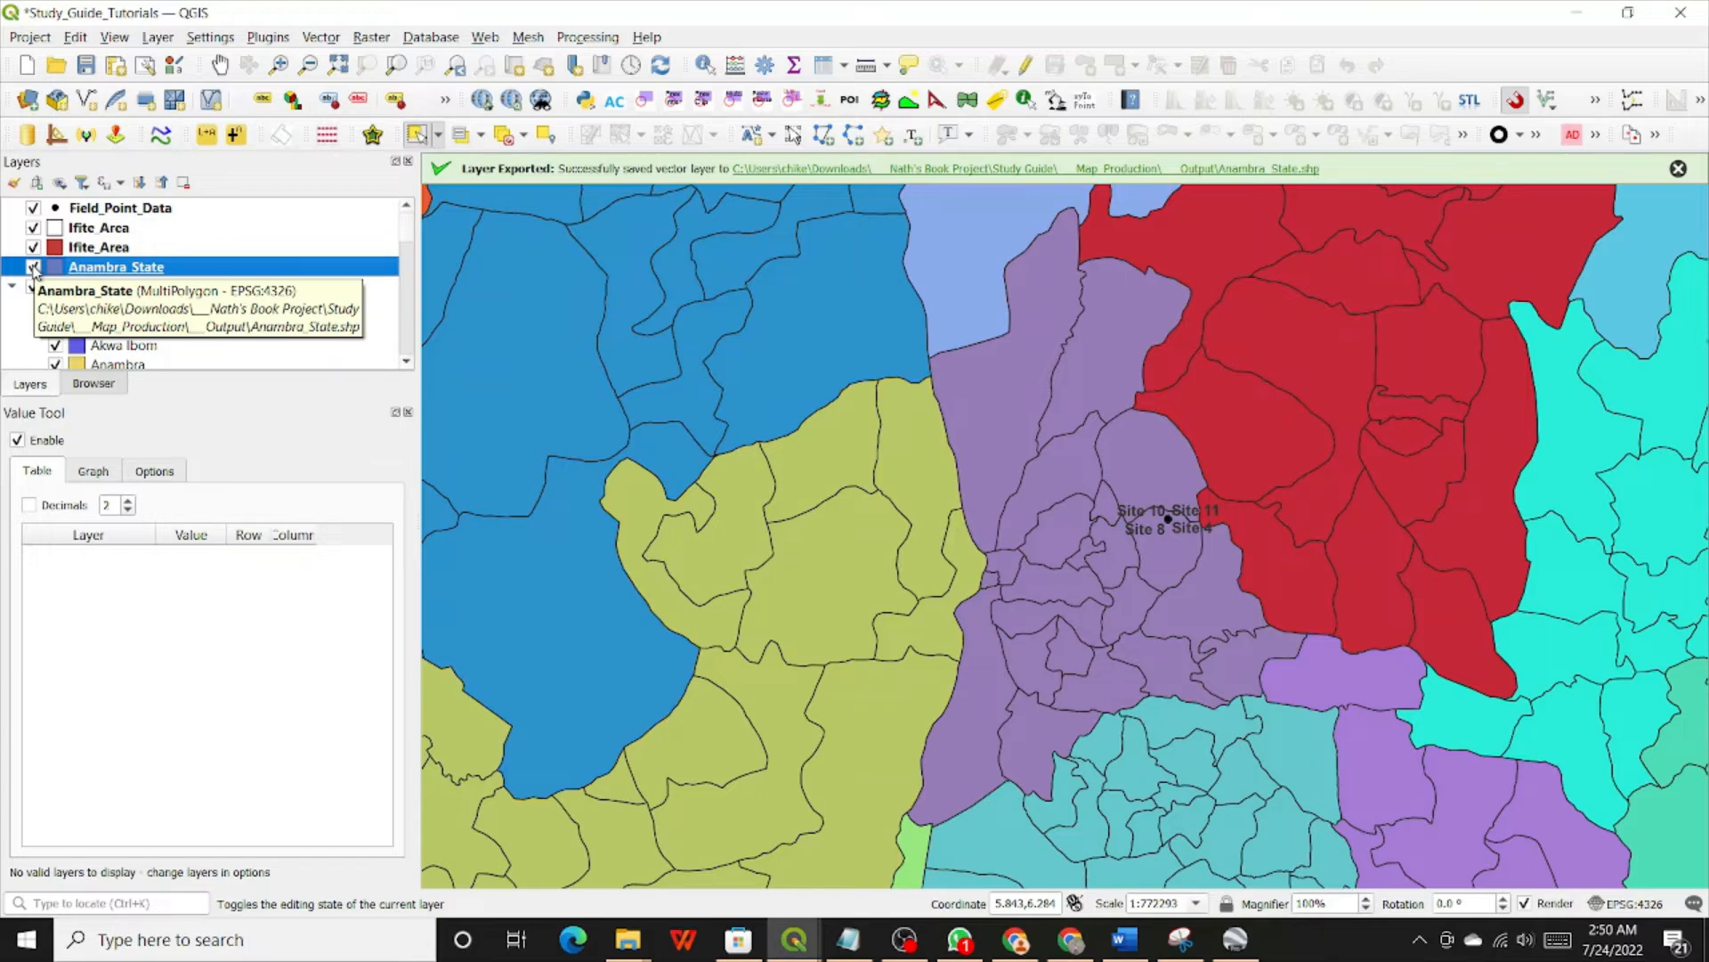
pyautogui.click(33, 267)
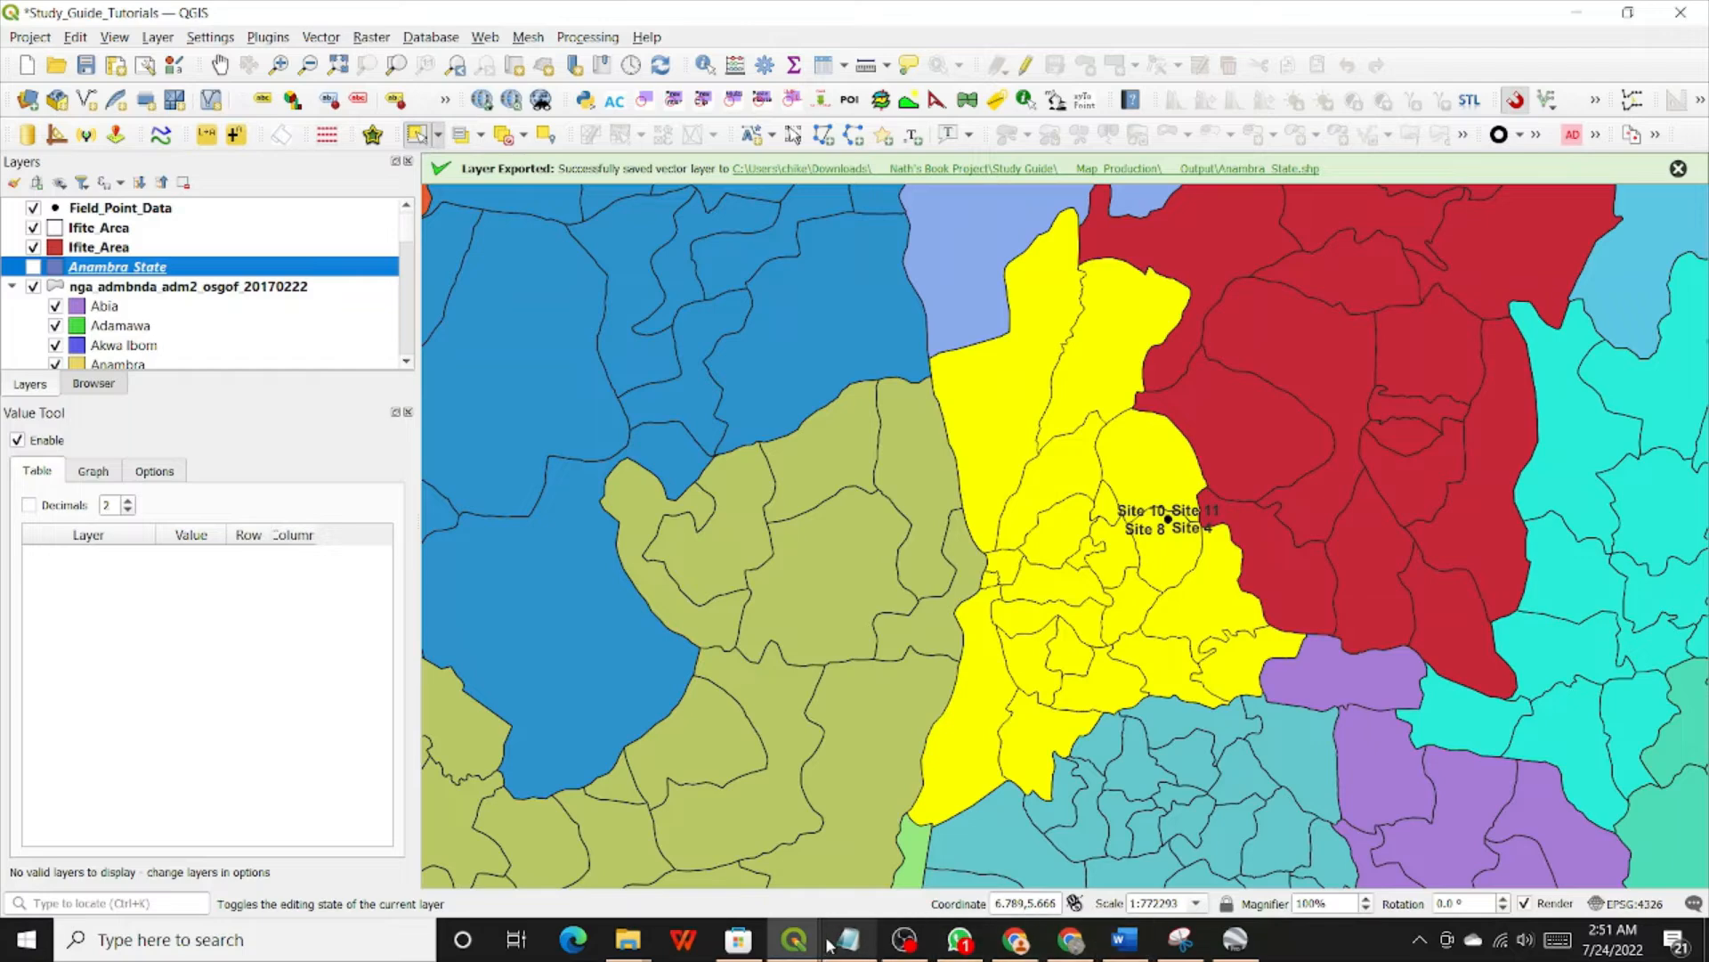
# Step: Close the administrative layer's attribute table and deselect all features
pyautogui.click(795, 940)
pyautogui.moveTo(903, 850)
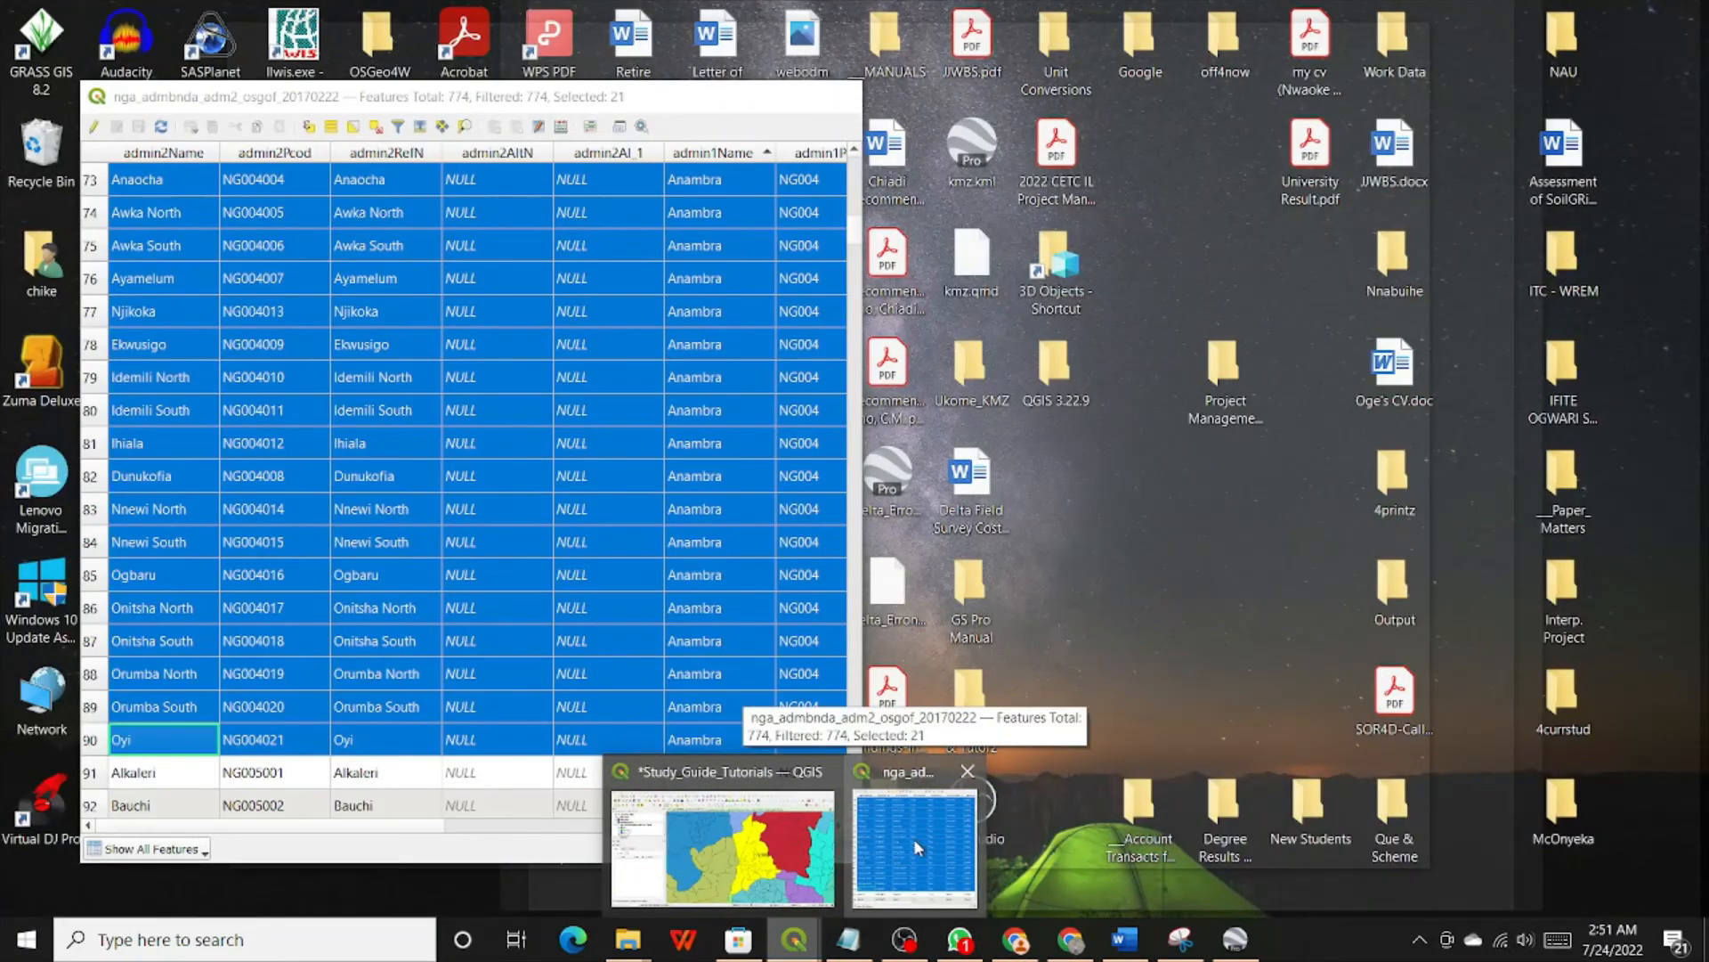
pyautogui.click(915, 844)
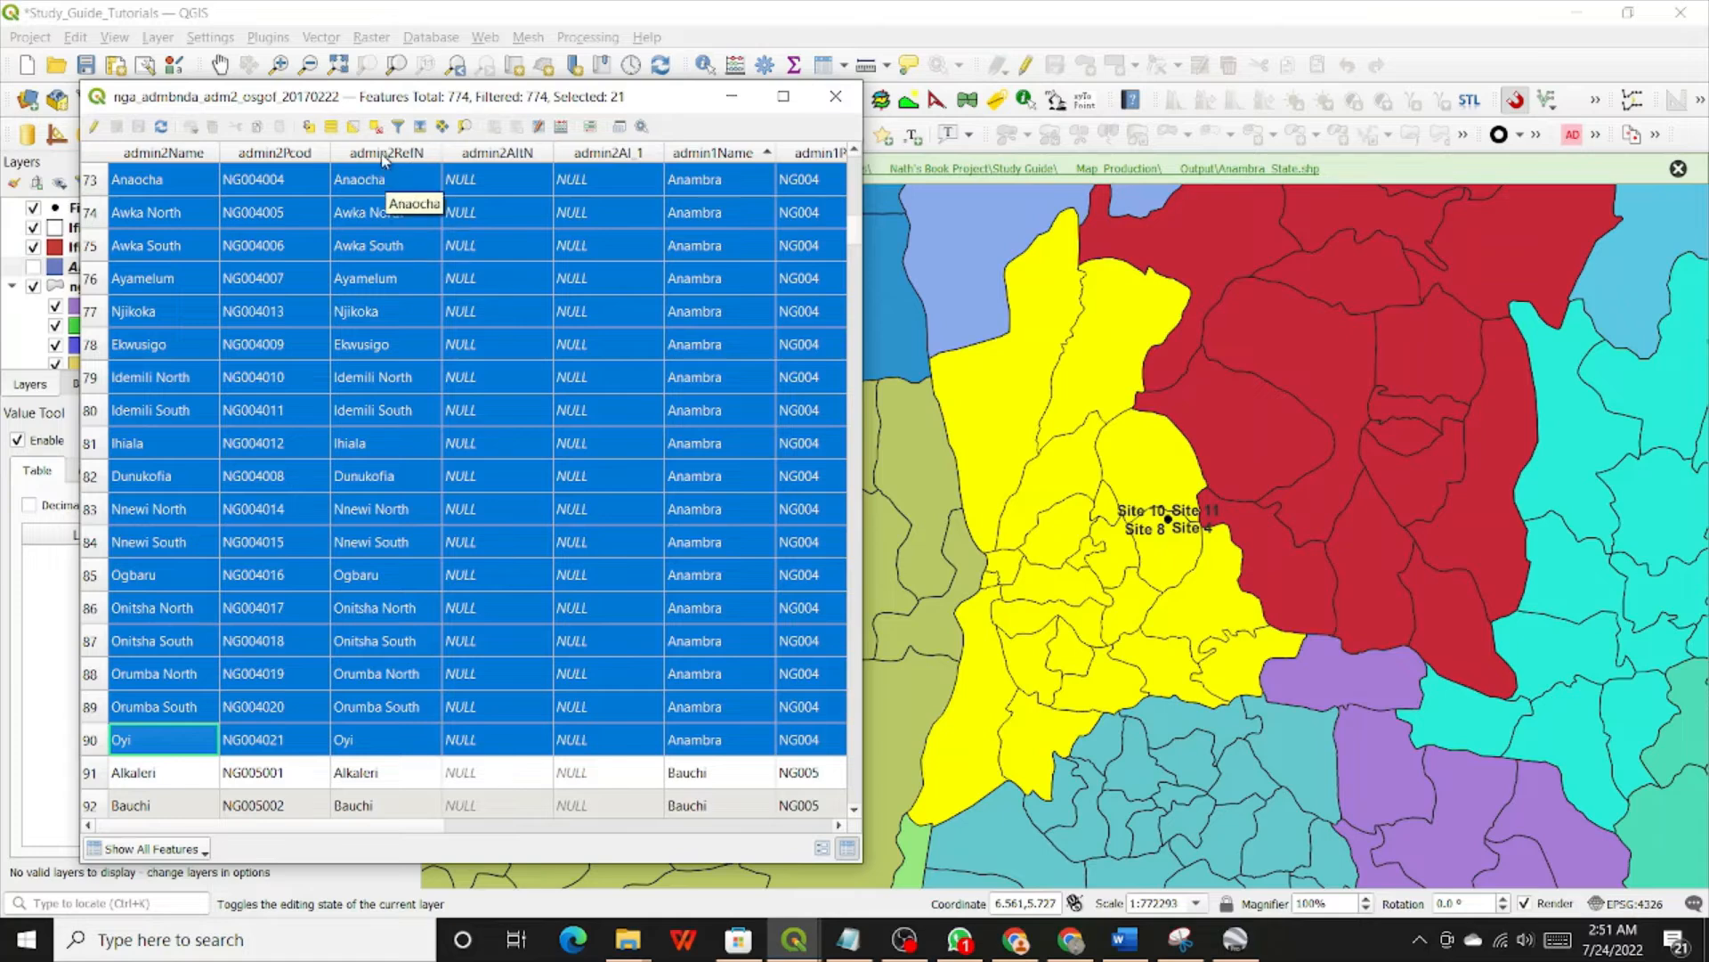
pyautogui.click(831, 99)
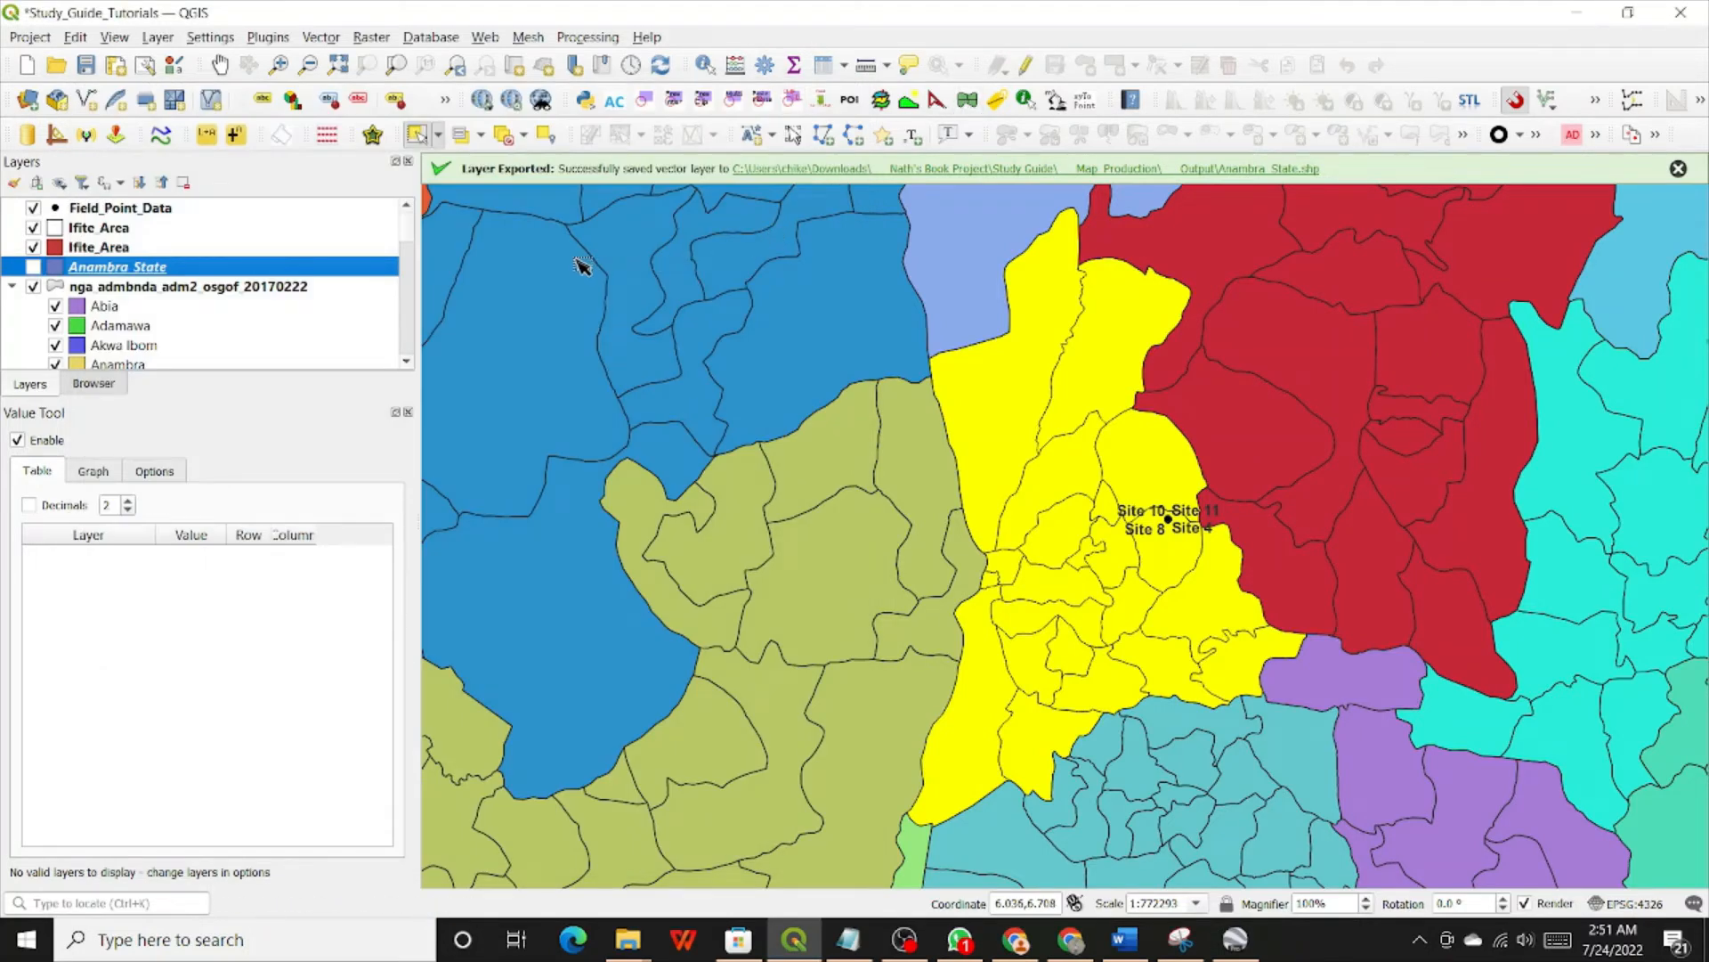
pyautogui.click(503, 139)
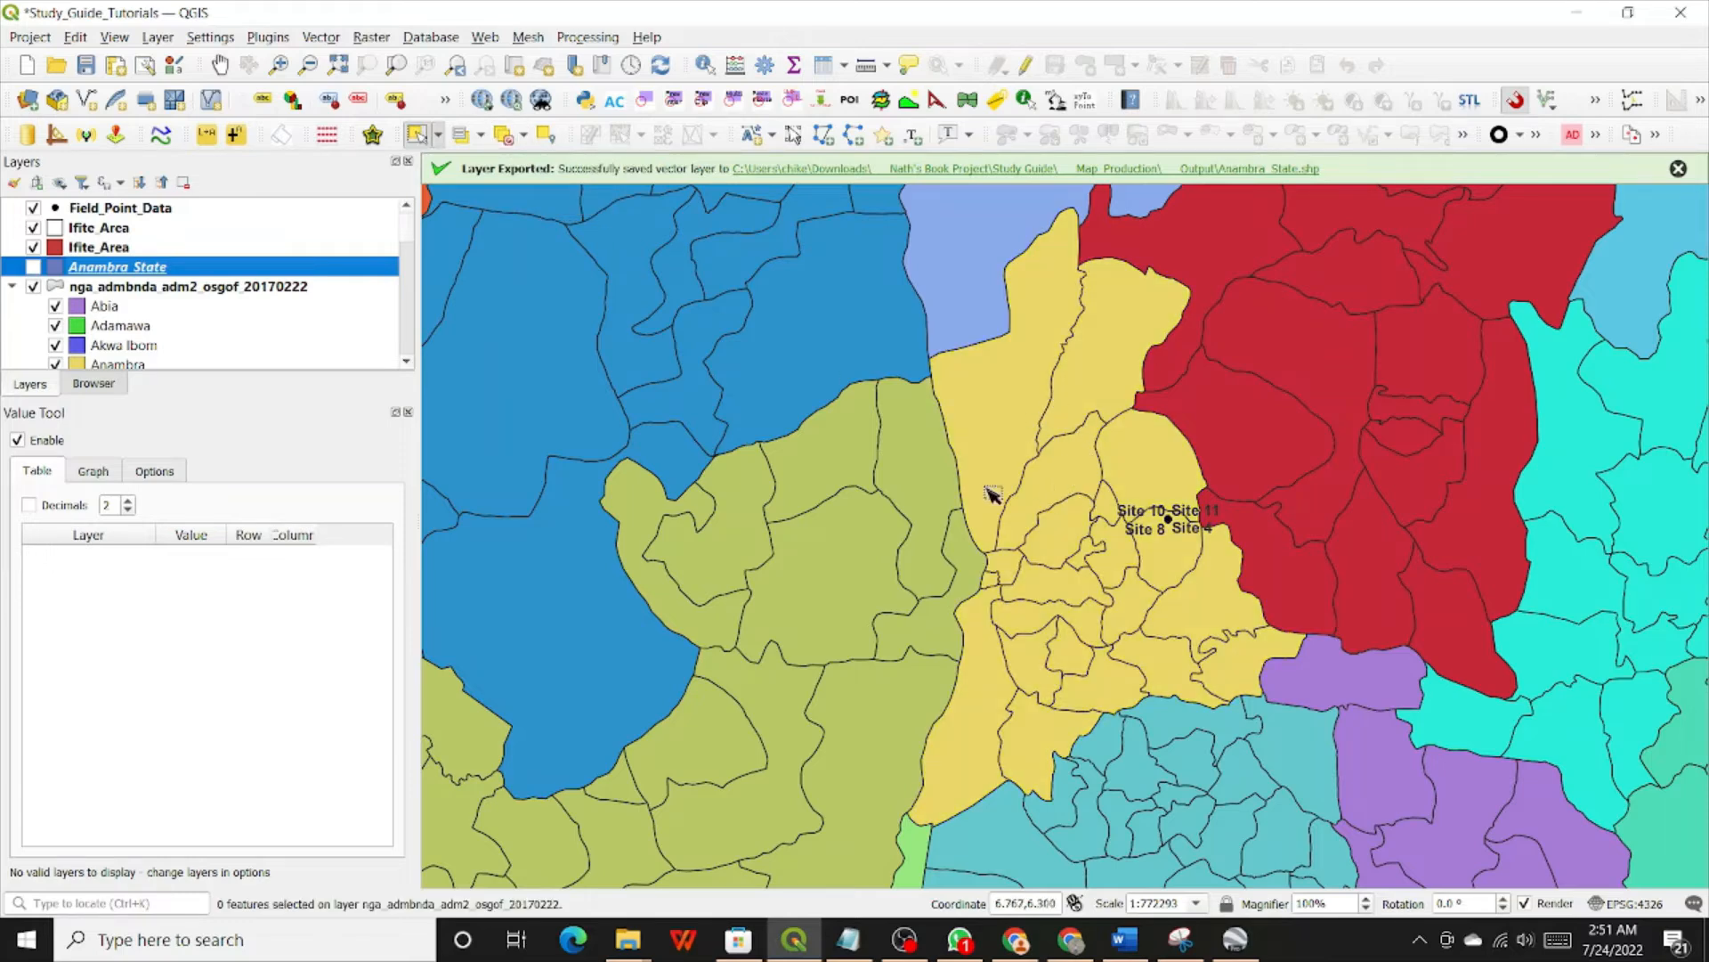
# Step: Try to select LGAs on the map with the hidden Anambra_State layer as the active layer
pyautogui.click(1017, 374)
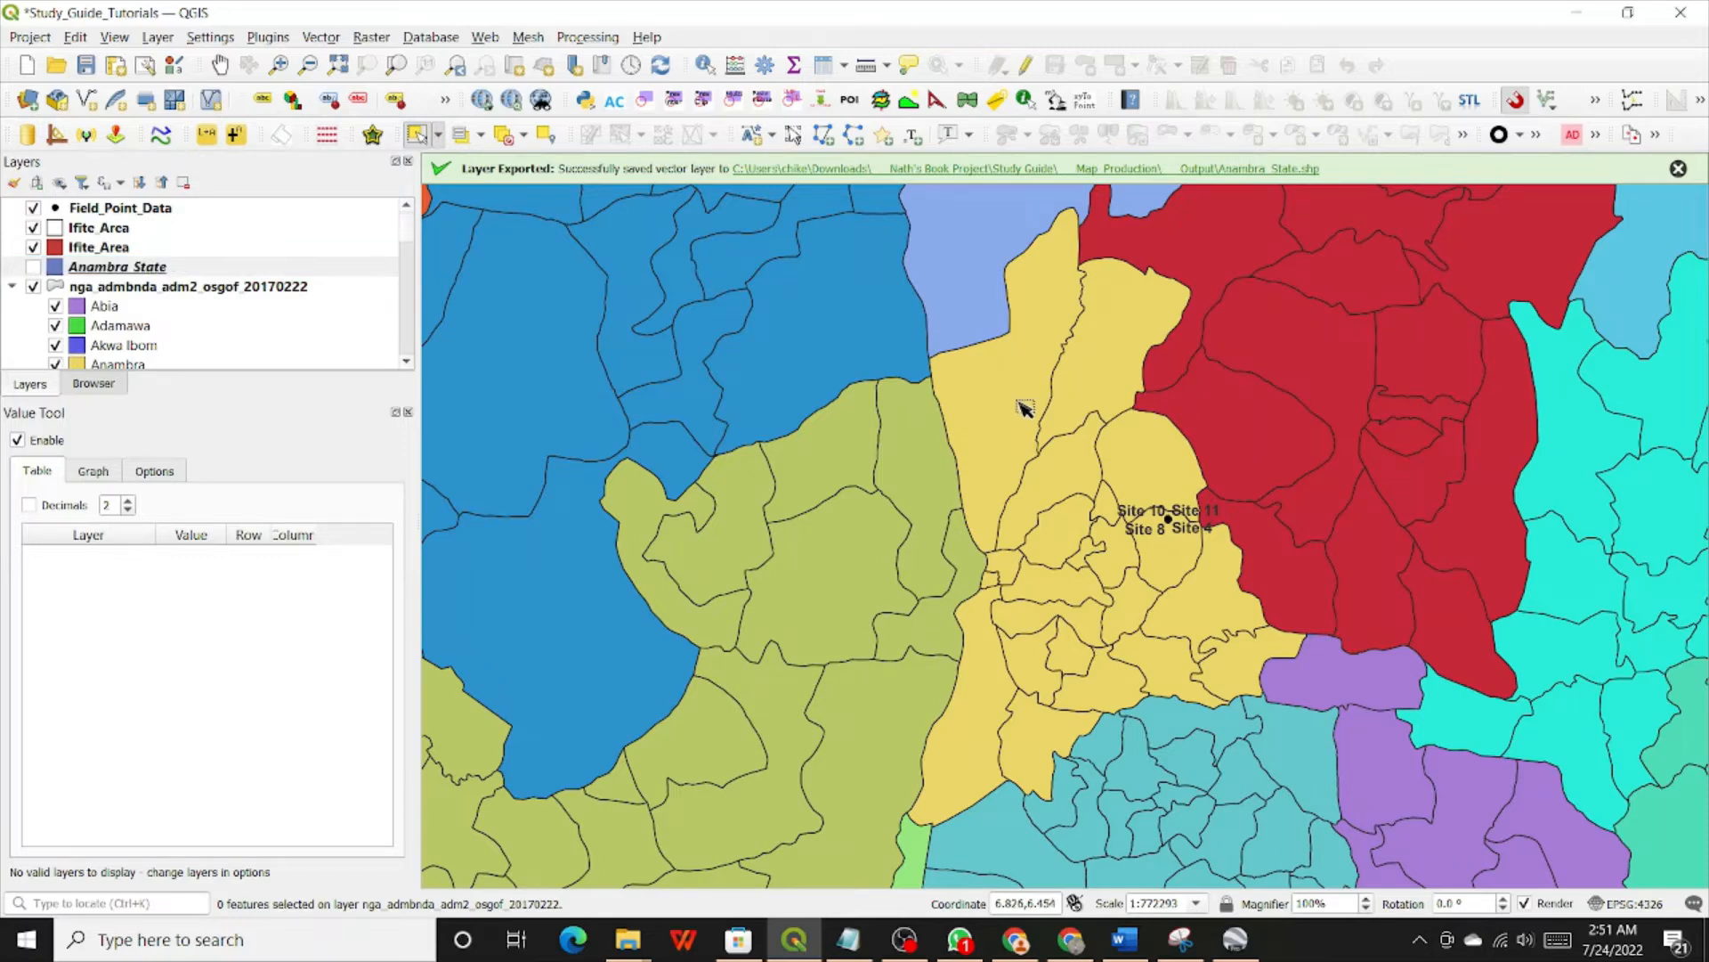
pyautogui.click(166, 272)
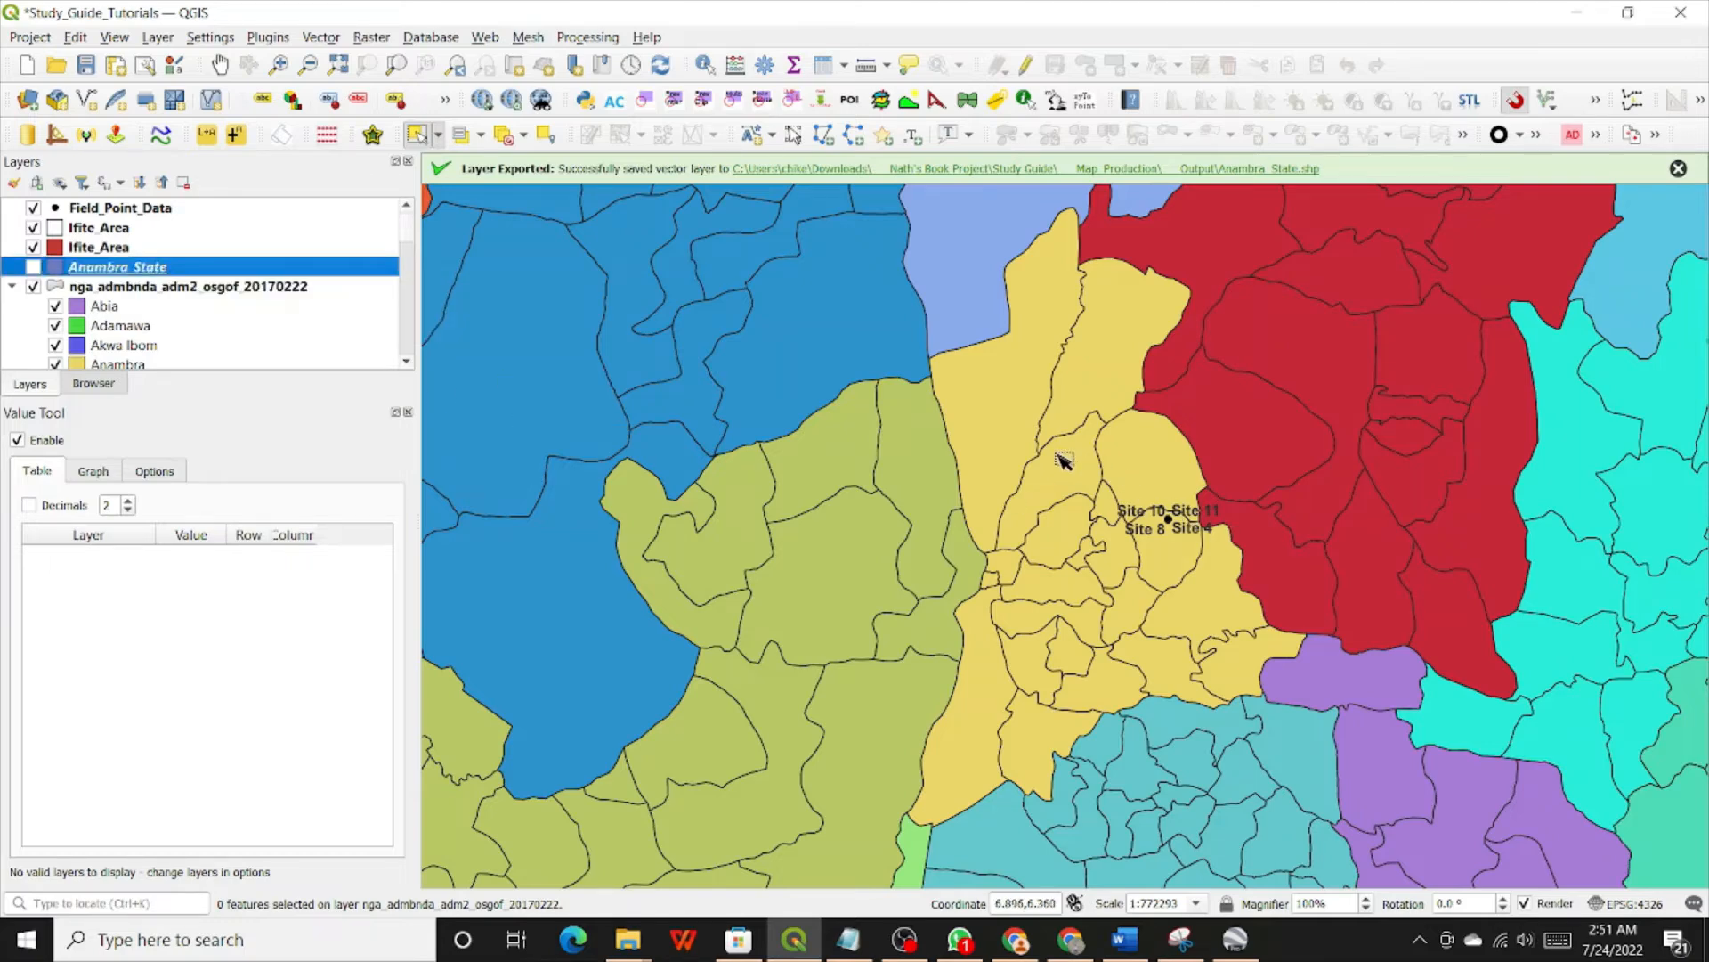
pyautogui.click(999, 425)
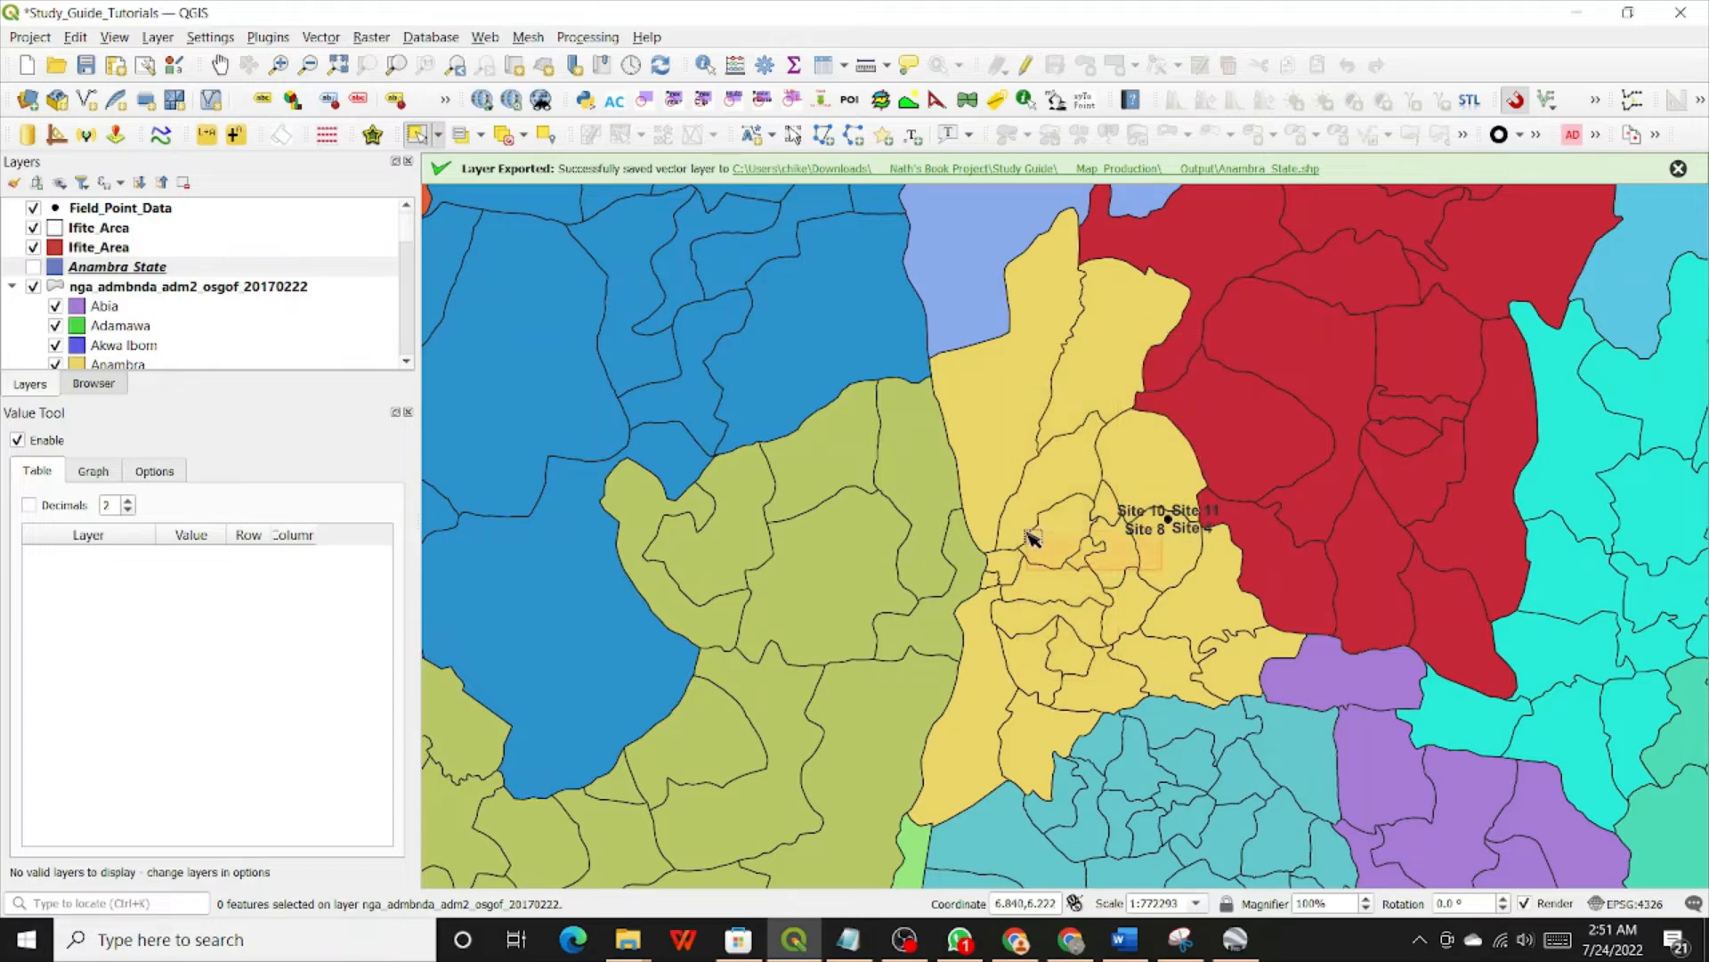
# Step: Make nga_admbnda_adm2_osgof_20170222 the active layer, select Anambra LGAs such as Ayamelum and Anambra West singly on the map, and clear the selection
pyautogui.click(153, 288)
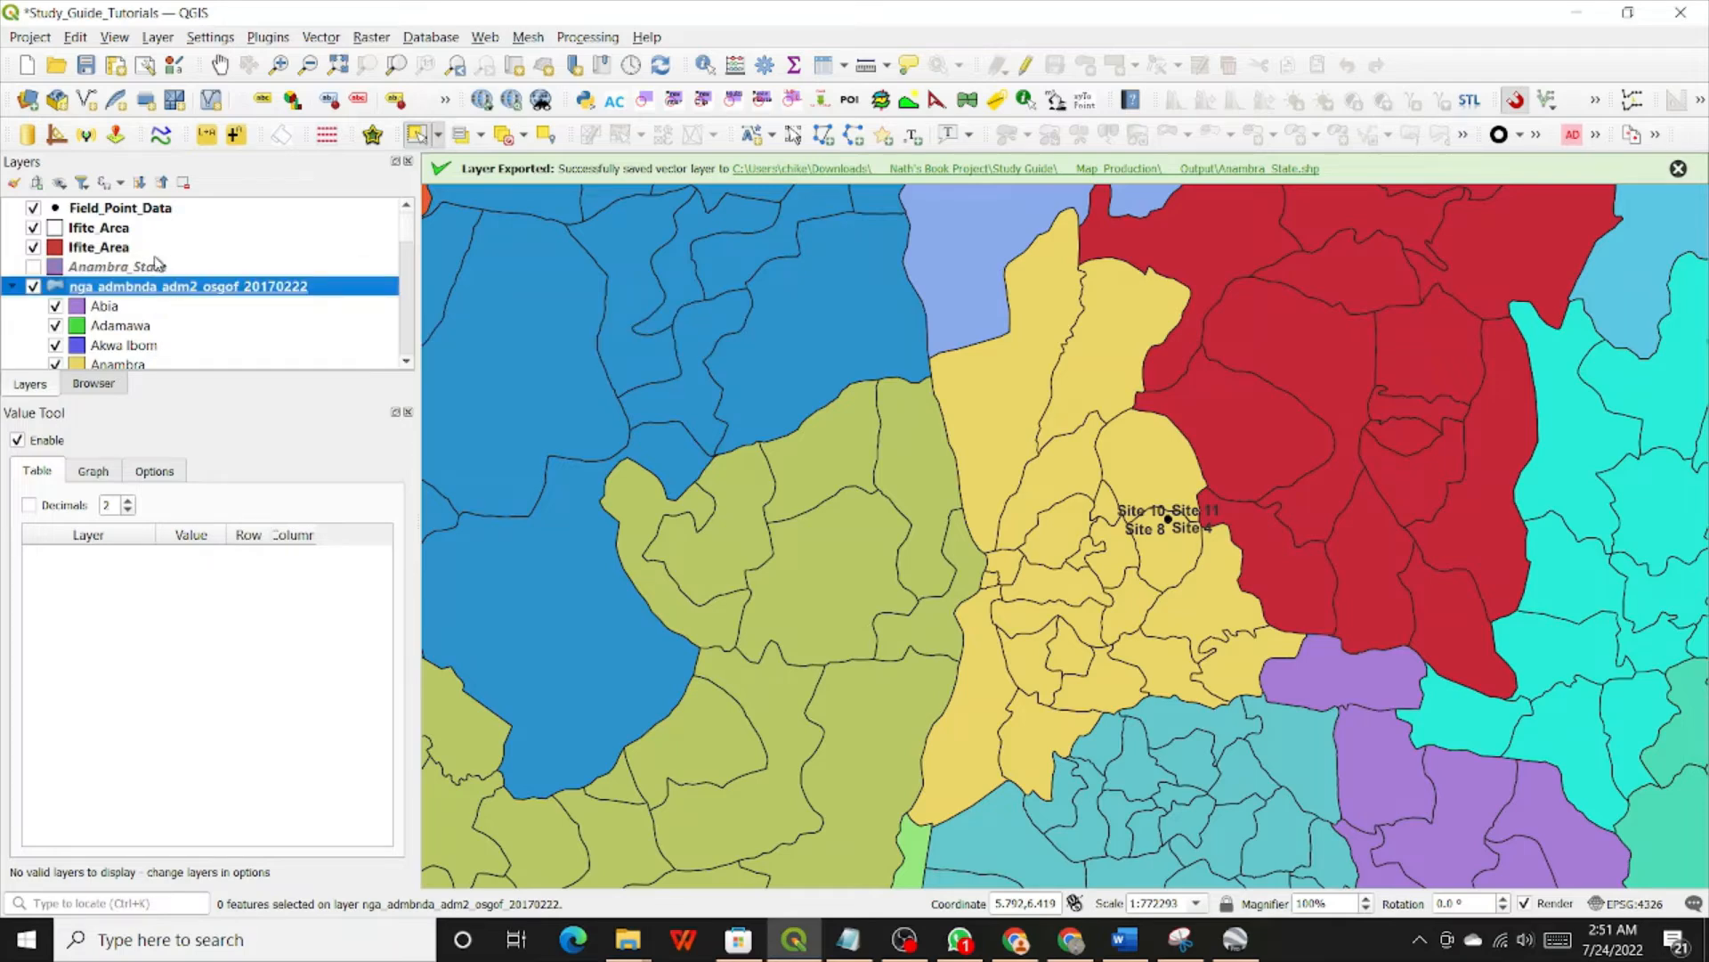
pyautogui.click(155, 254)
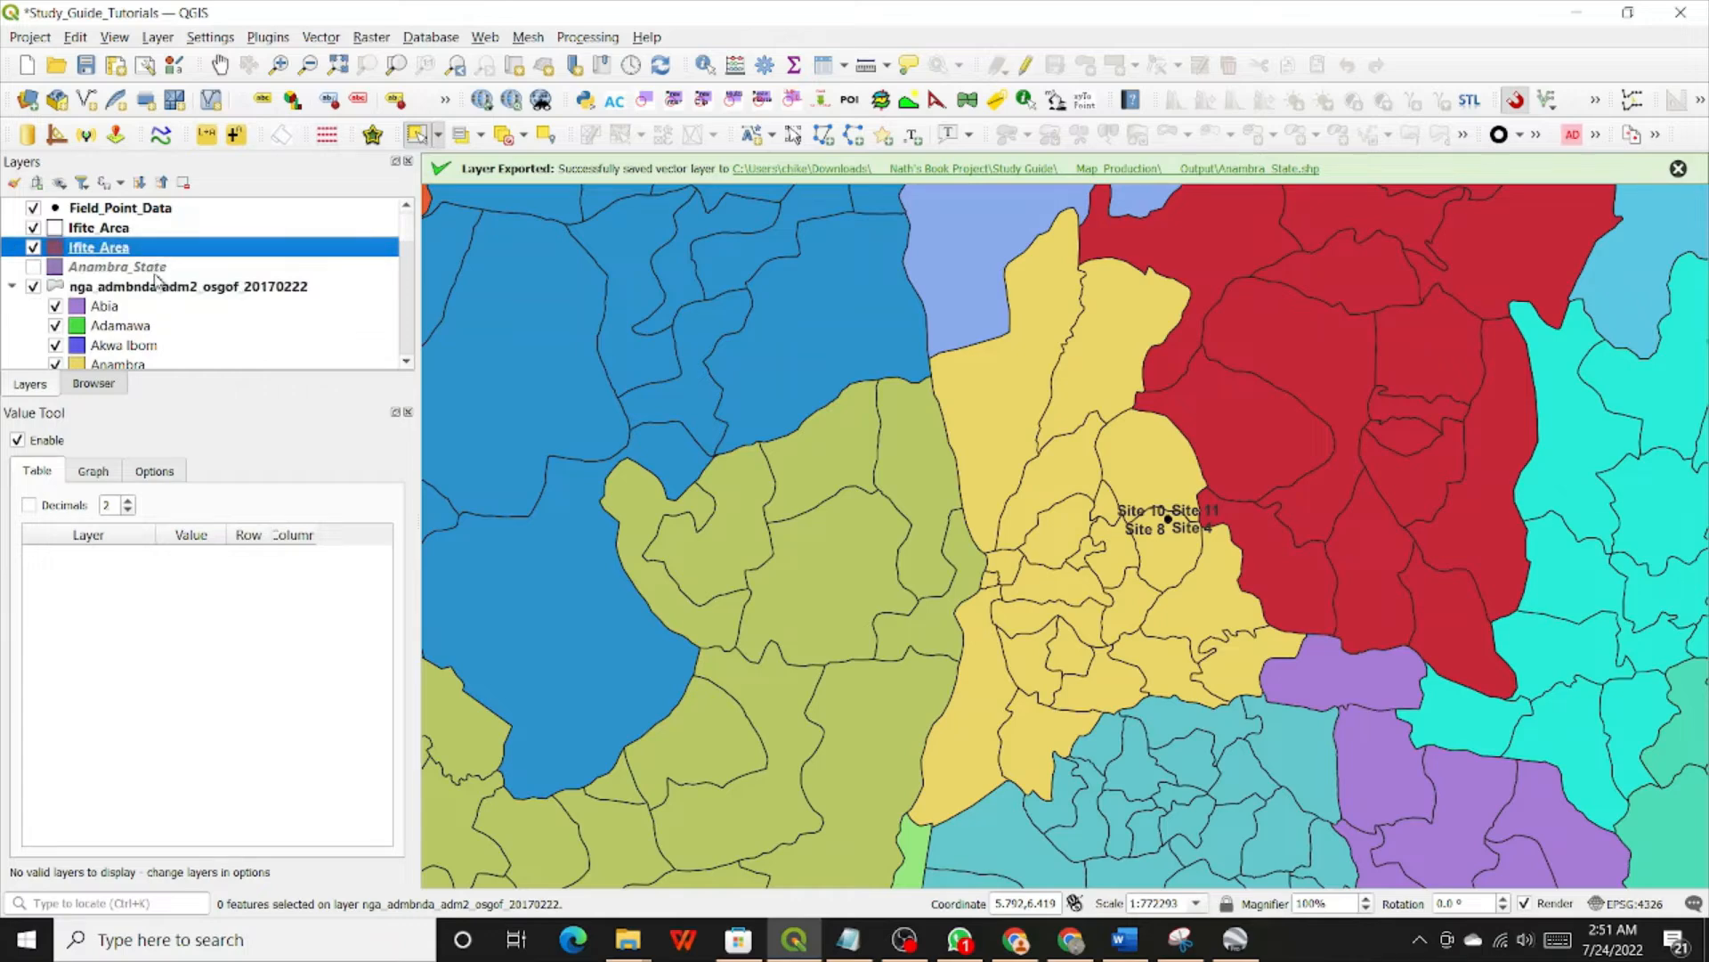
pyautogui.click(158, 289)
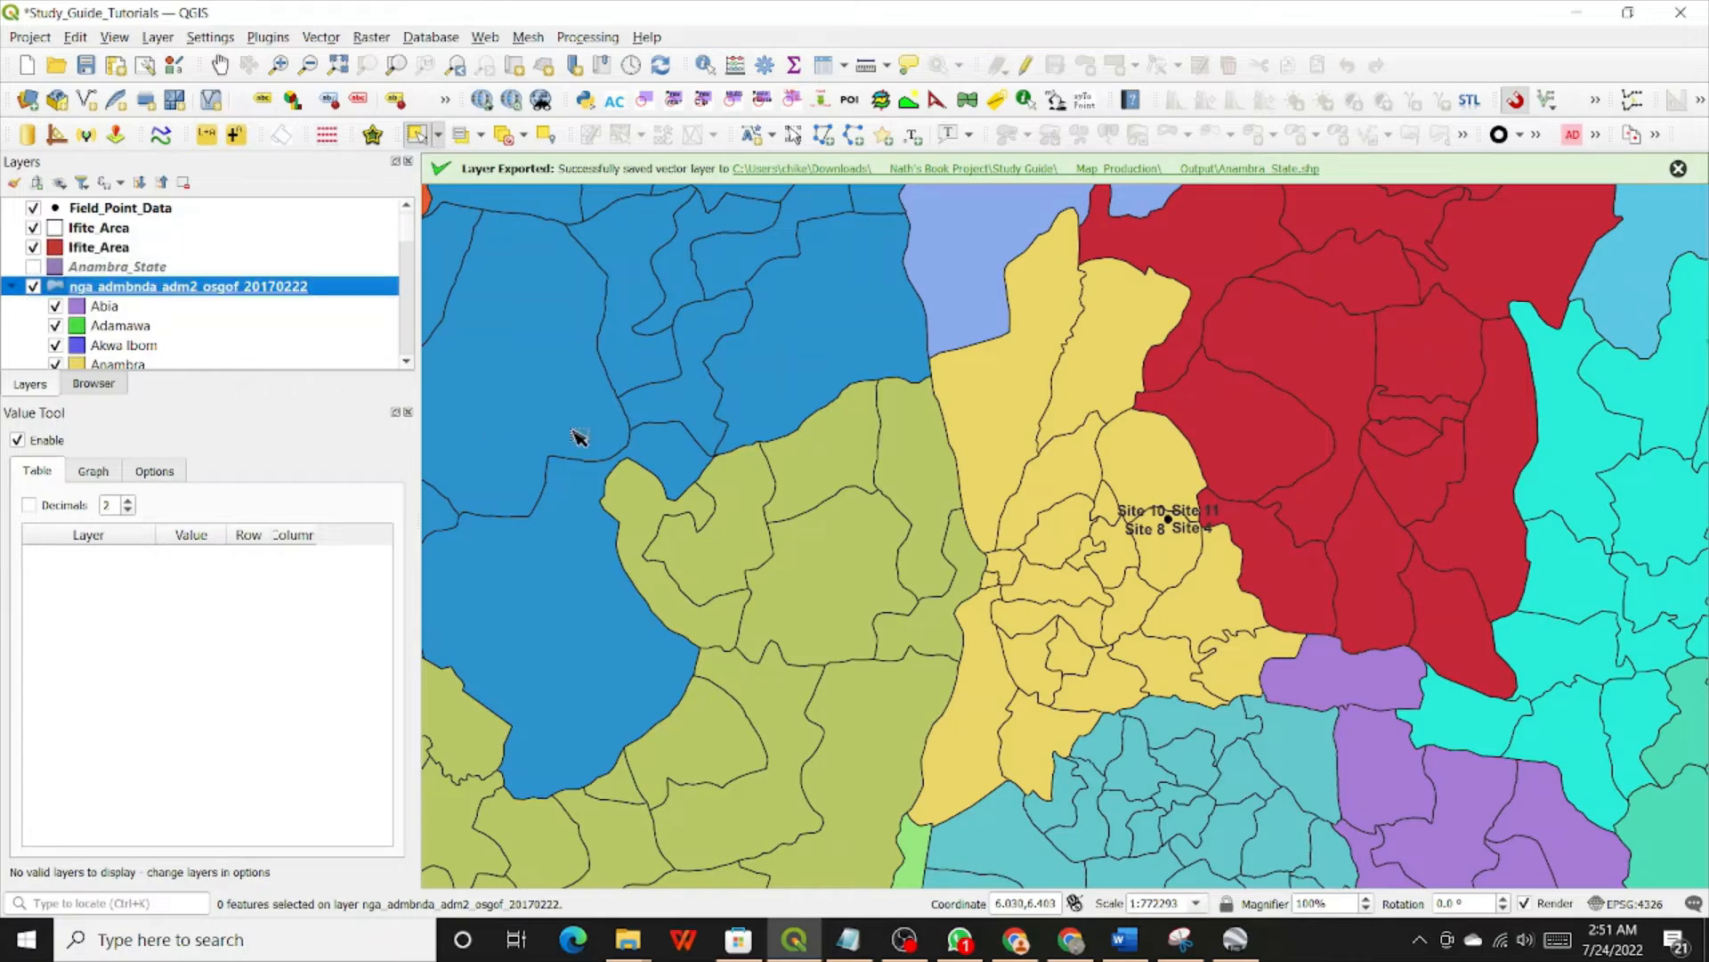
pyautogui.click(1002, 405)
pyautogui.click(1129, 352)
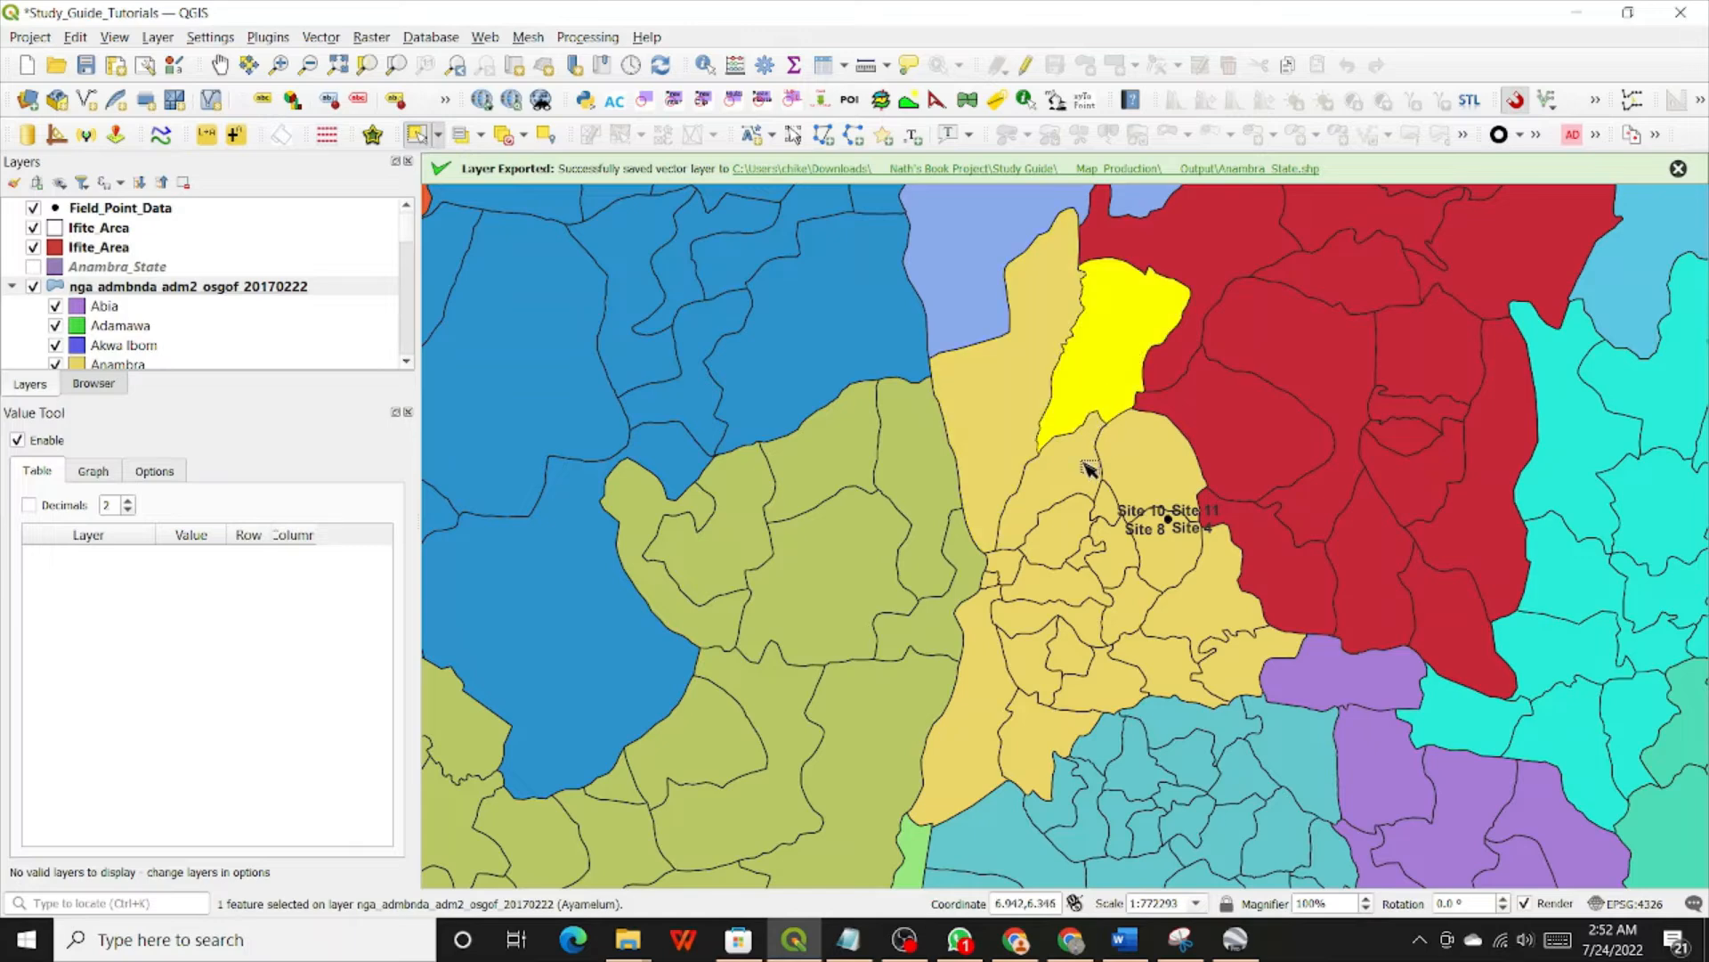
pyautogui.click(1063, 481)
pyautogui.click(977, 398)
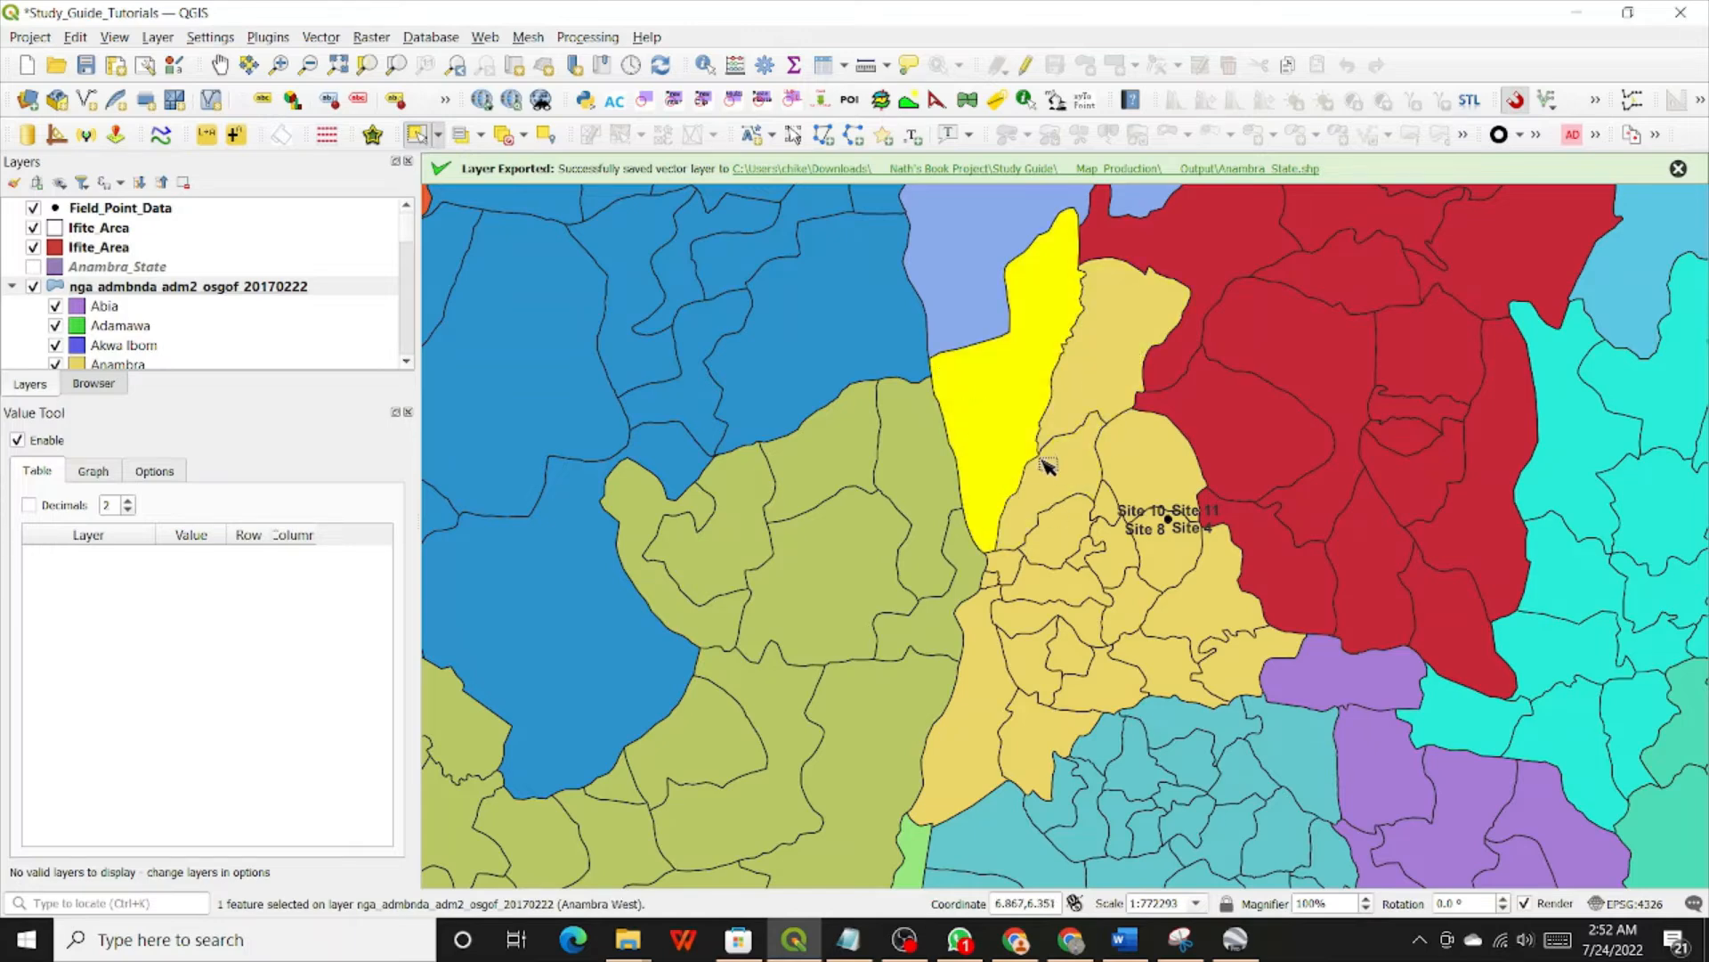
pyautogui.click(1085, 363)
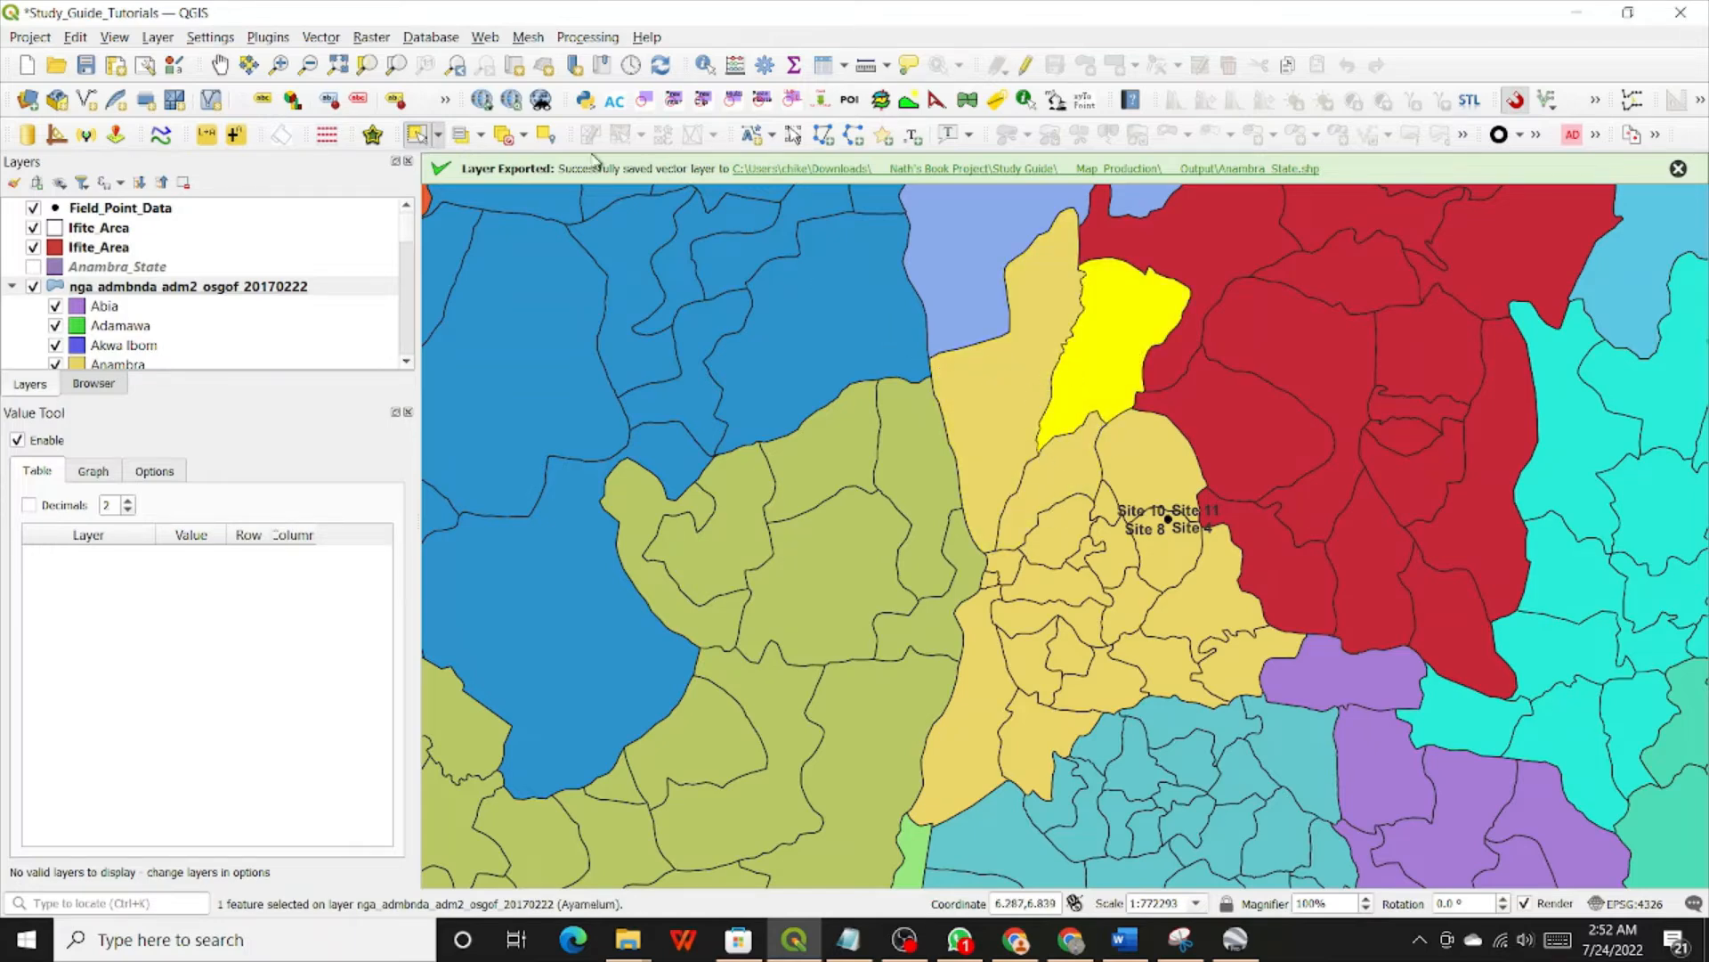
pyautogui.click(504, 137)
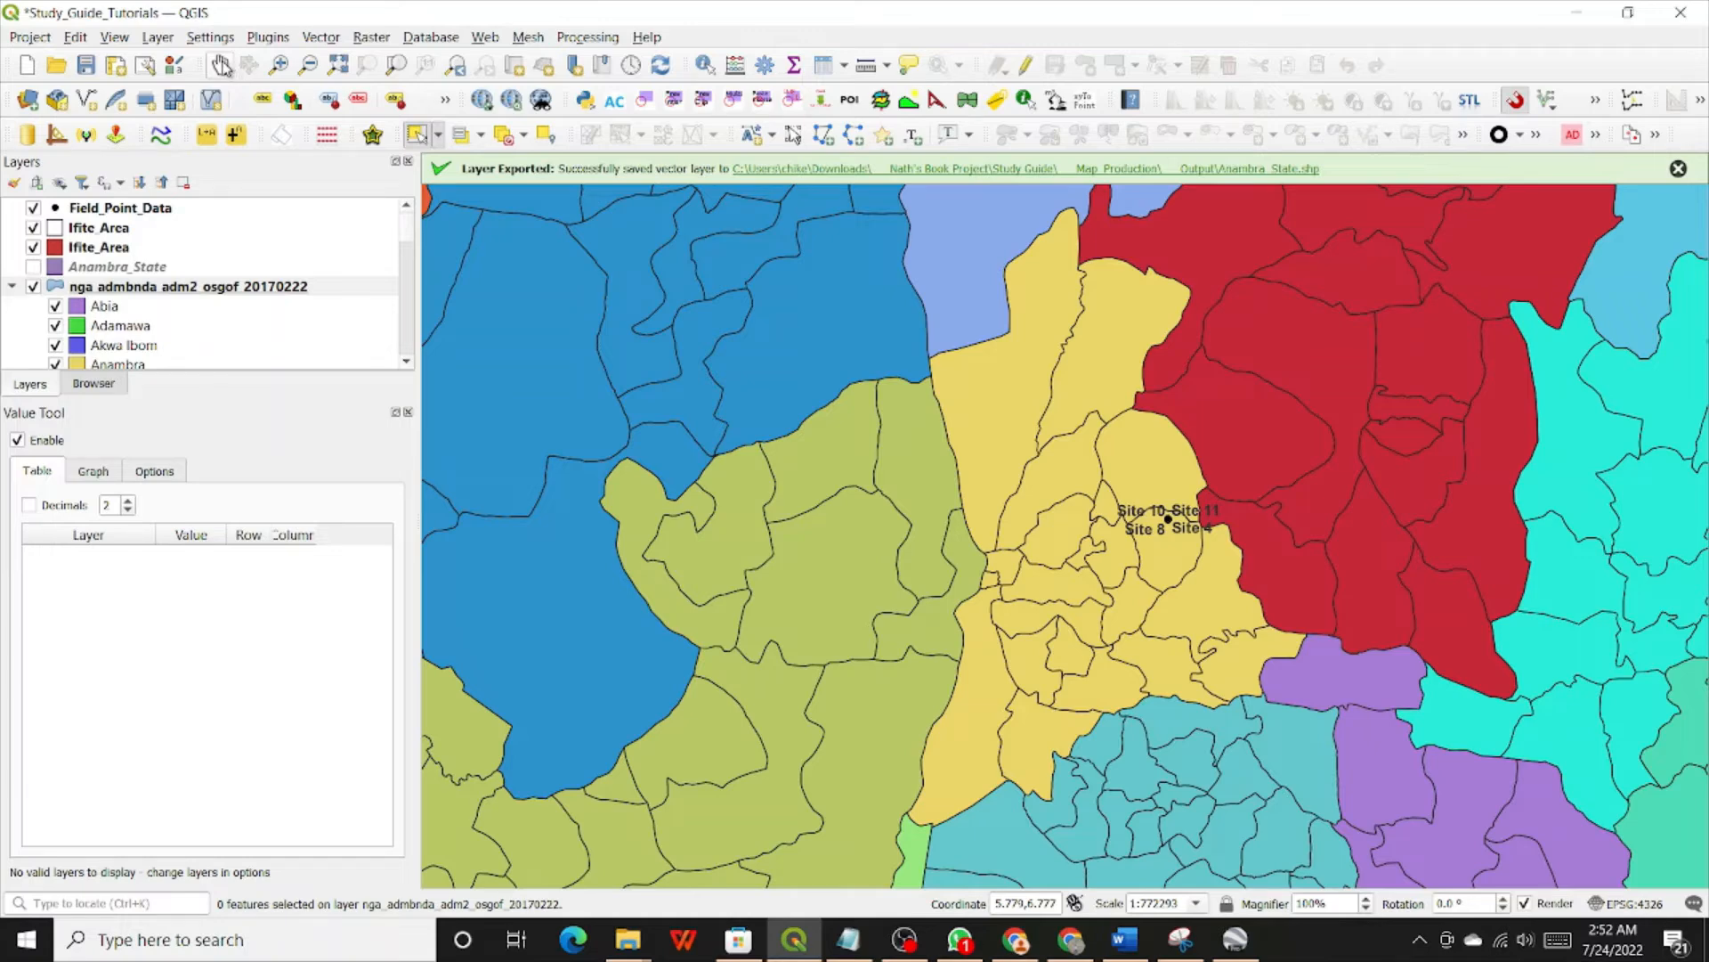
# Step: Switch to panning and toggle the nga_admbnda_adm2_osgof_20170222 layer off and on to view what lies beneath it
pyautogui.click(220, 66)
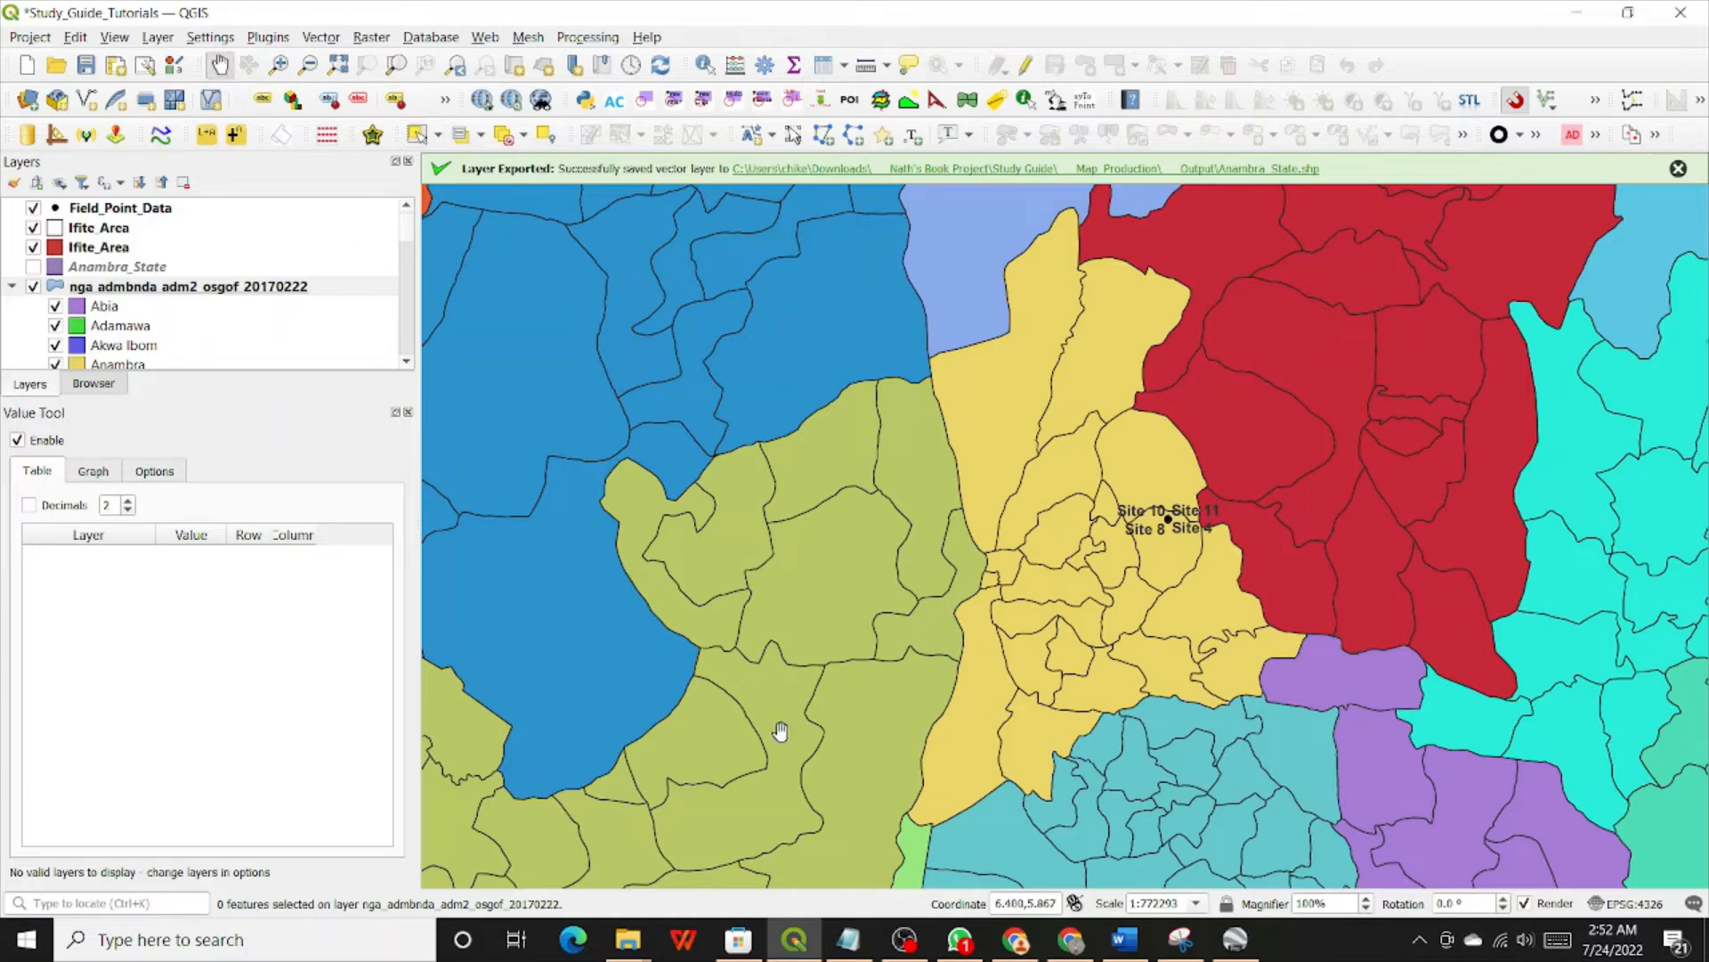
pyautogui.moveTo(1113, 744); pyautogui.dragTo(1089, 632)
pyautogui.moveTo(1061, 426); pyautogui.dragTo(1064, 522)
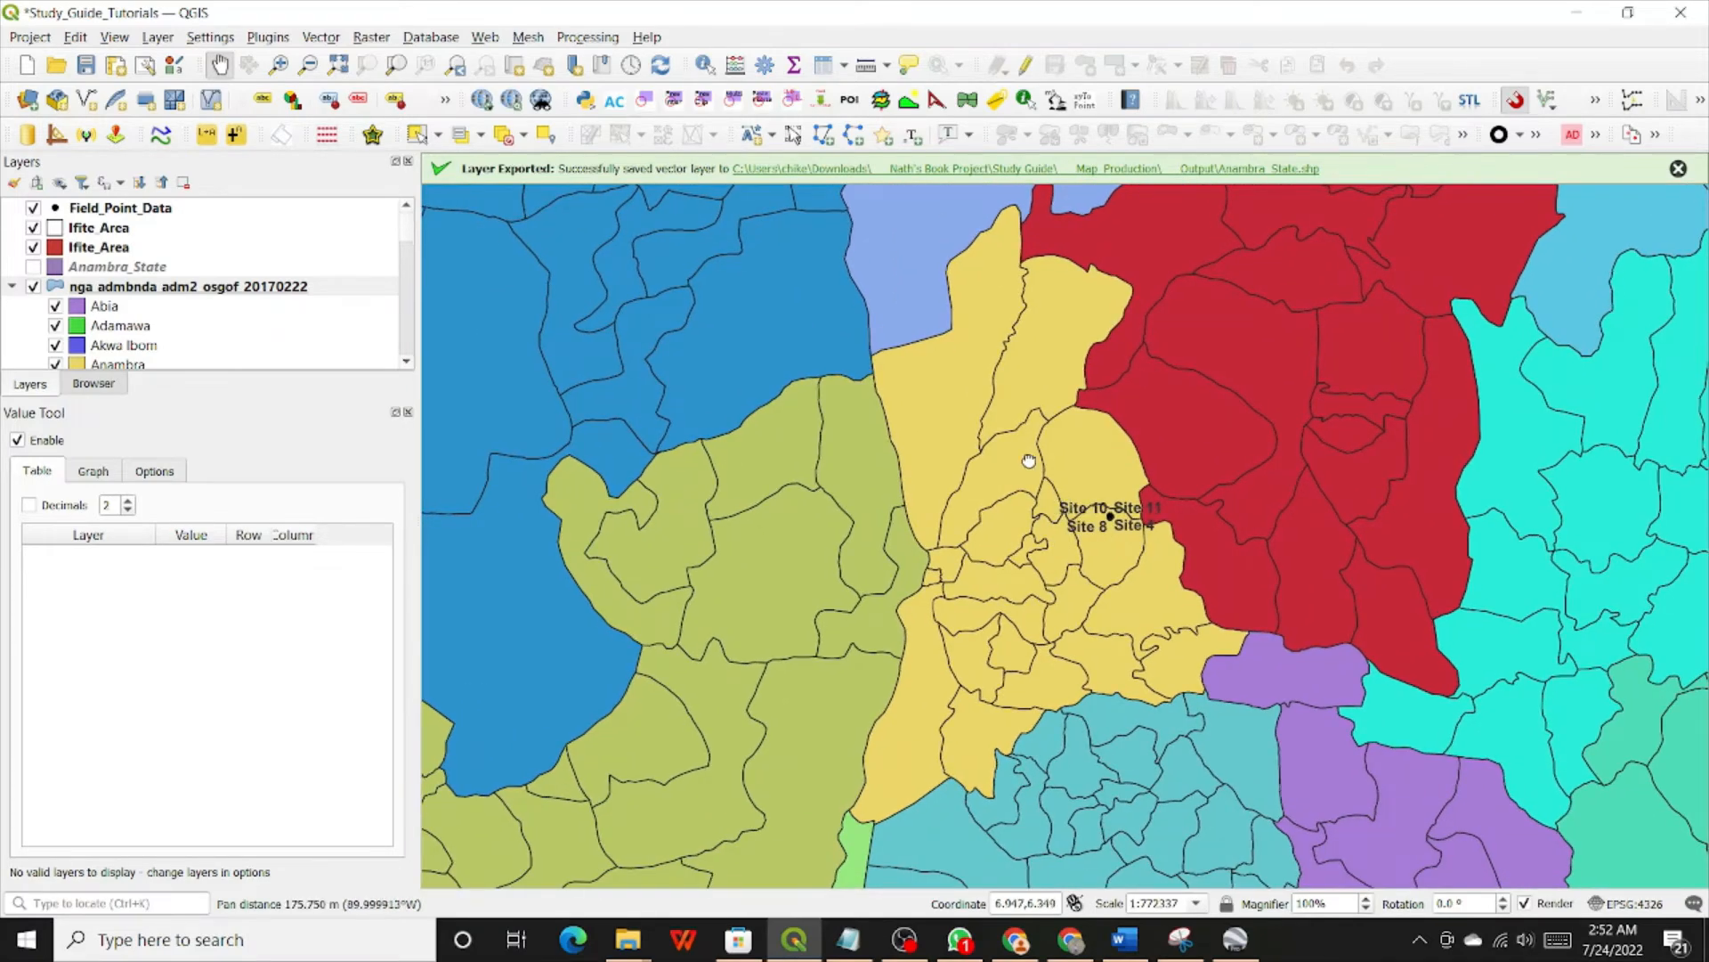
pyautogui.moveTo(1025, 465); pyautogui.dragTo(987, 515)
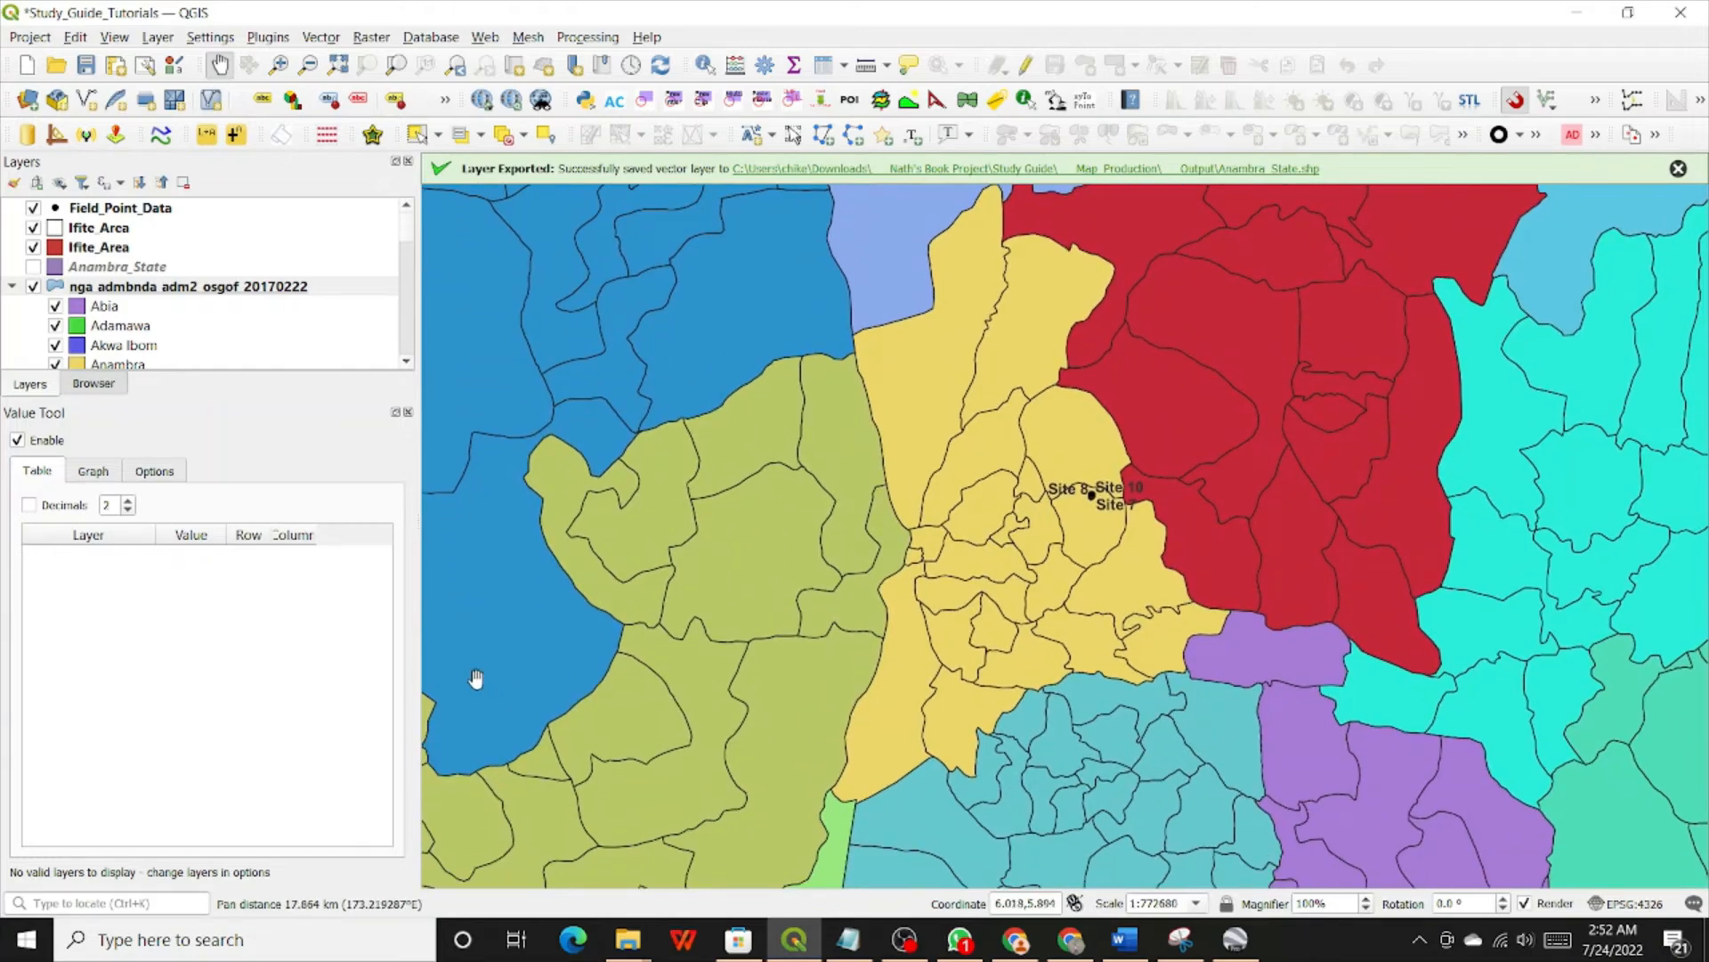
pyautogui.click(34, 289)
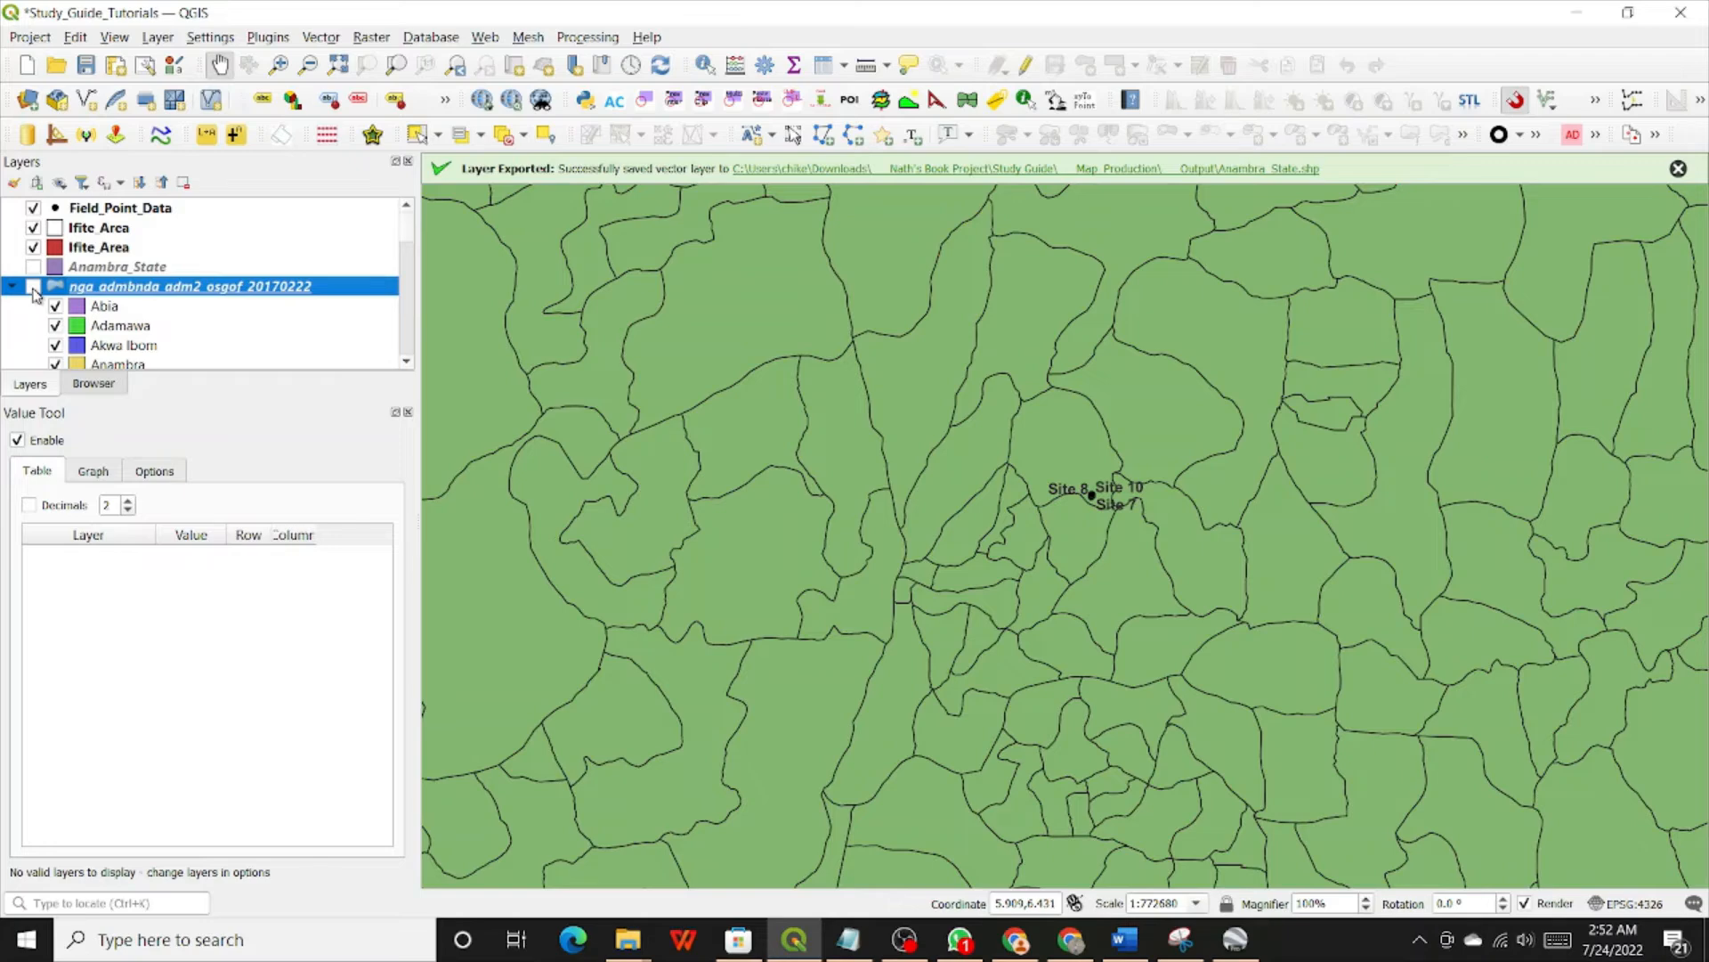
pyautogui.click(33, 288)
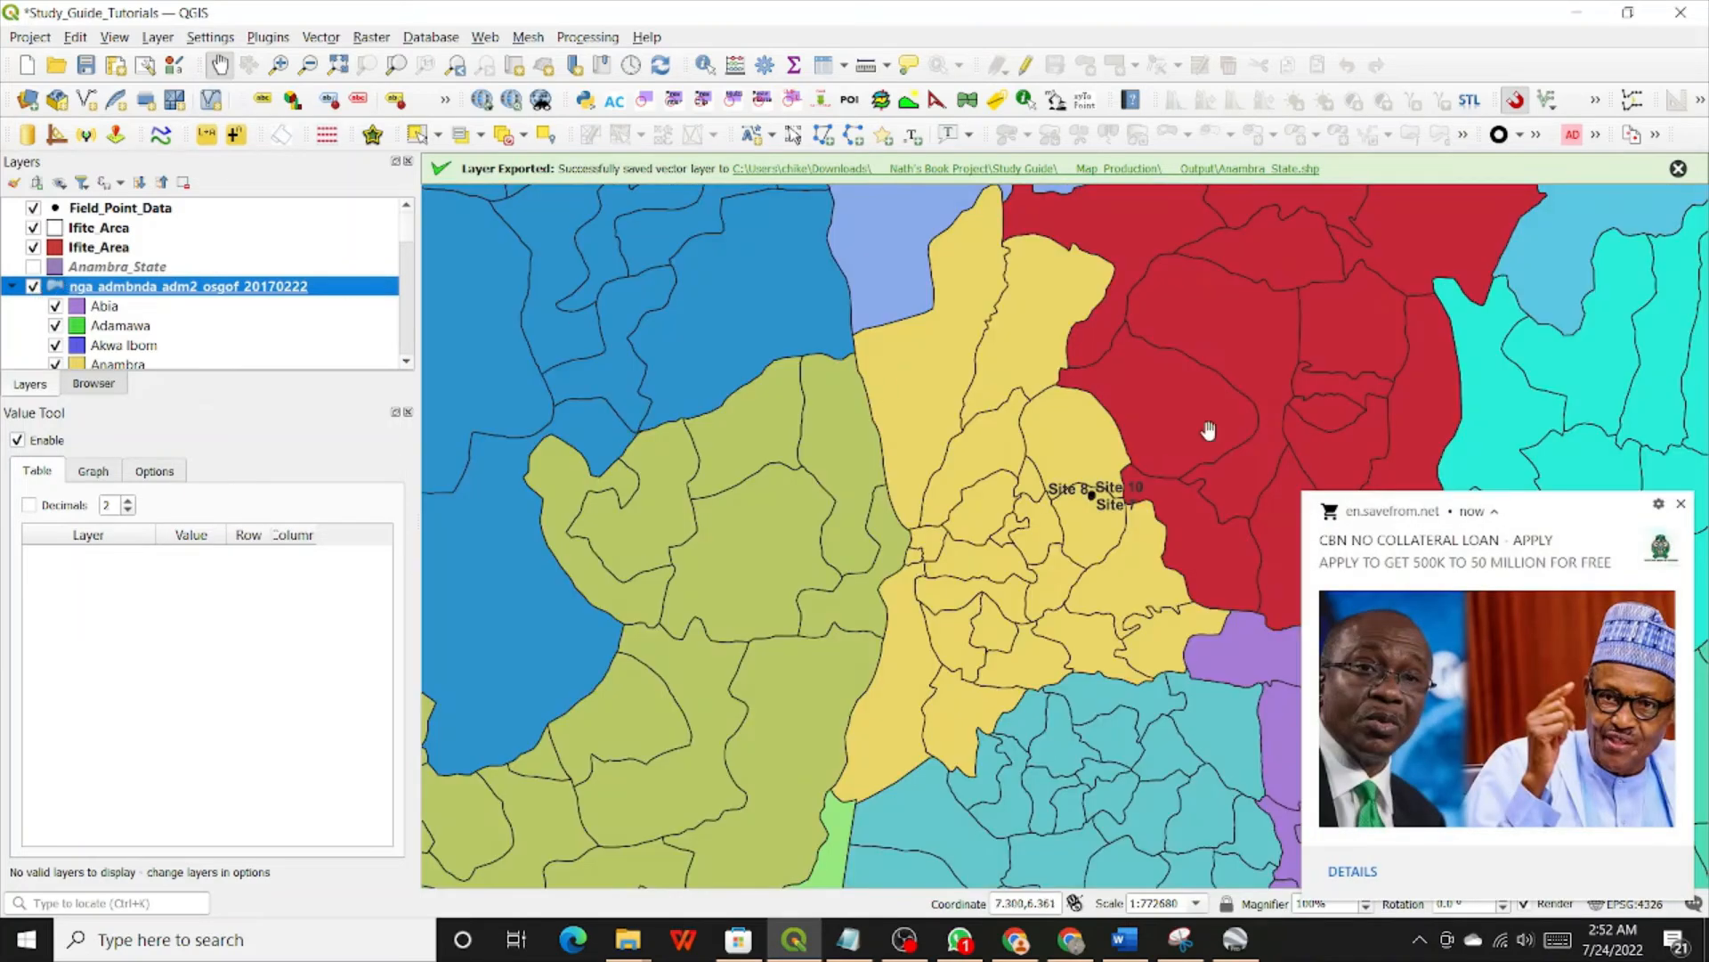
# Step: Show the Anambra_State layer and hide the nga_admbnda_adm2_osgof_20170222 layer
pyautogui.click(1683, 504)
pyautogui.click(97, 267)
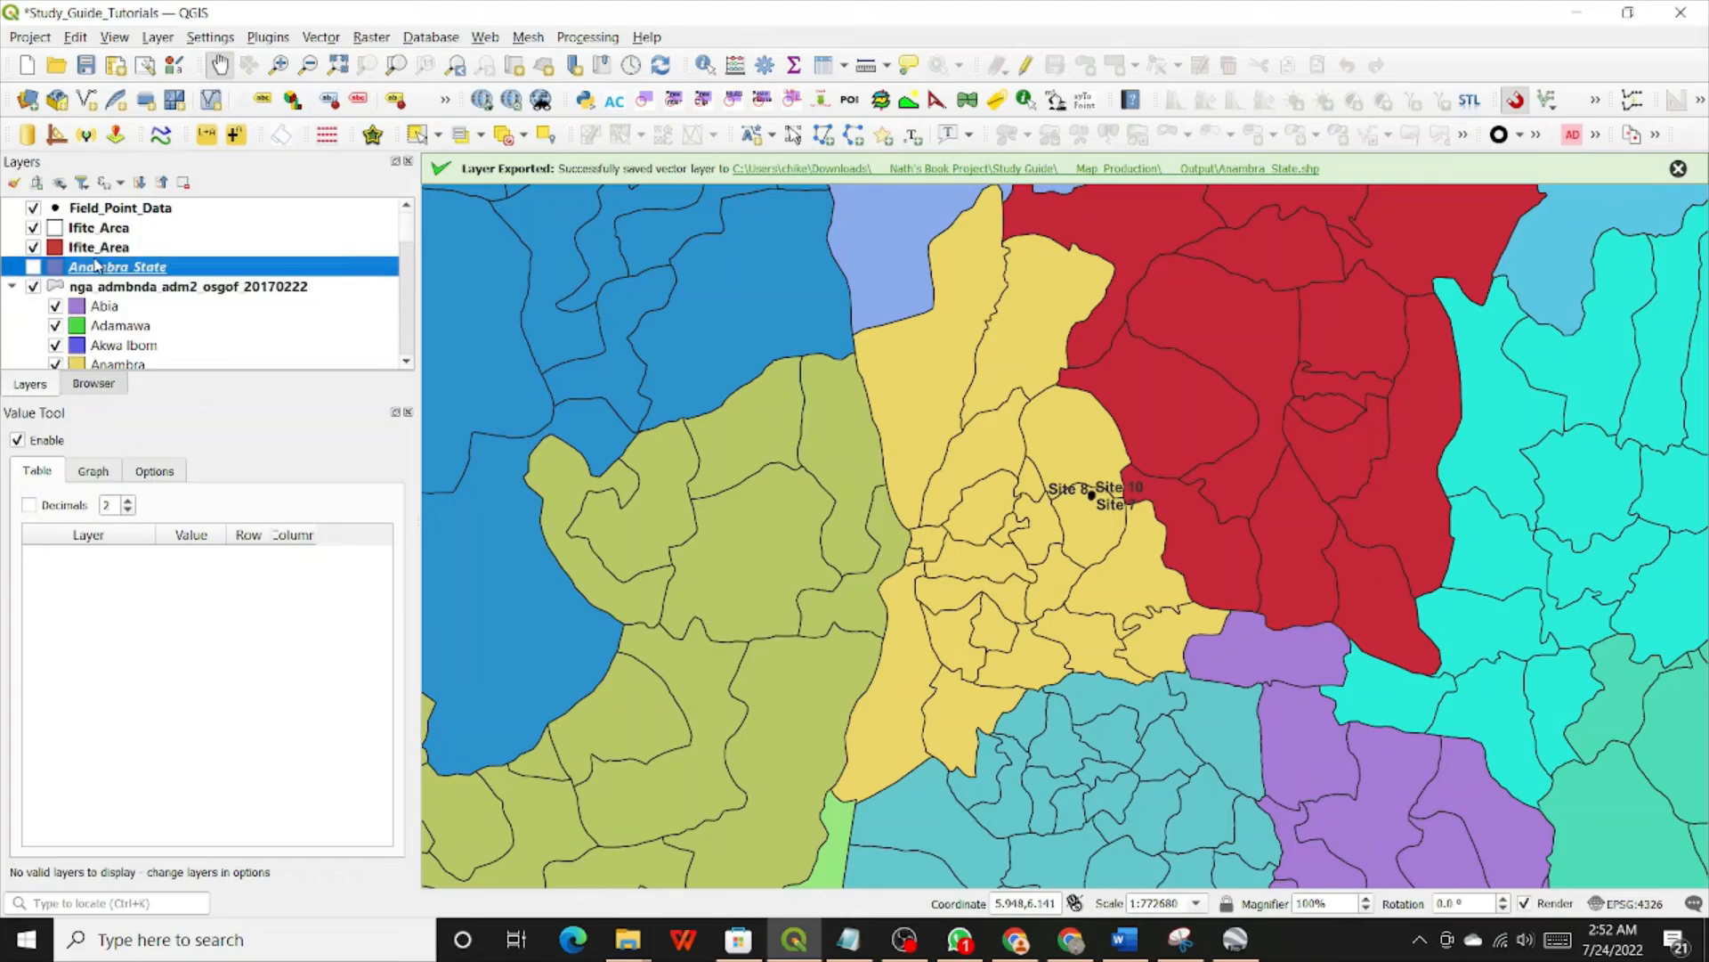
pyautogui.click(33, 266)
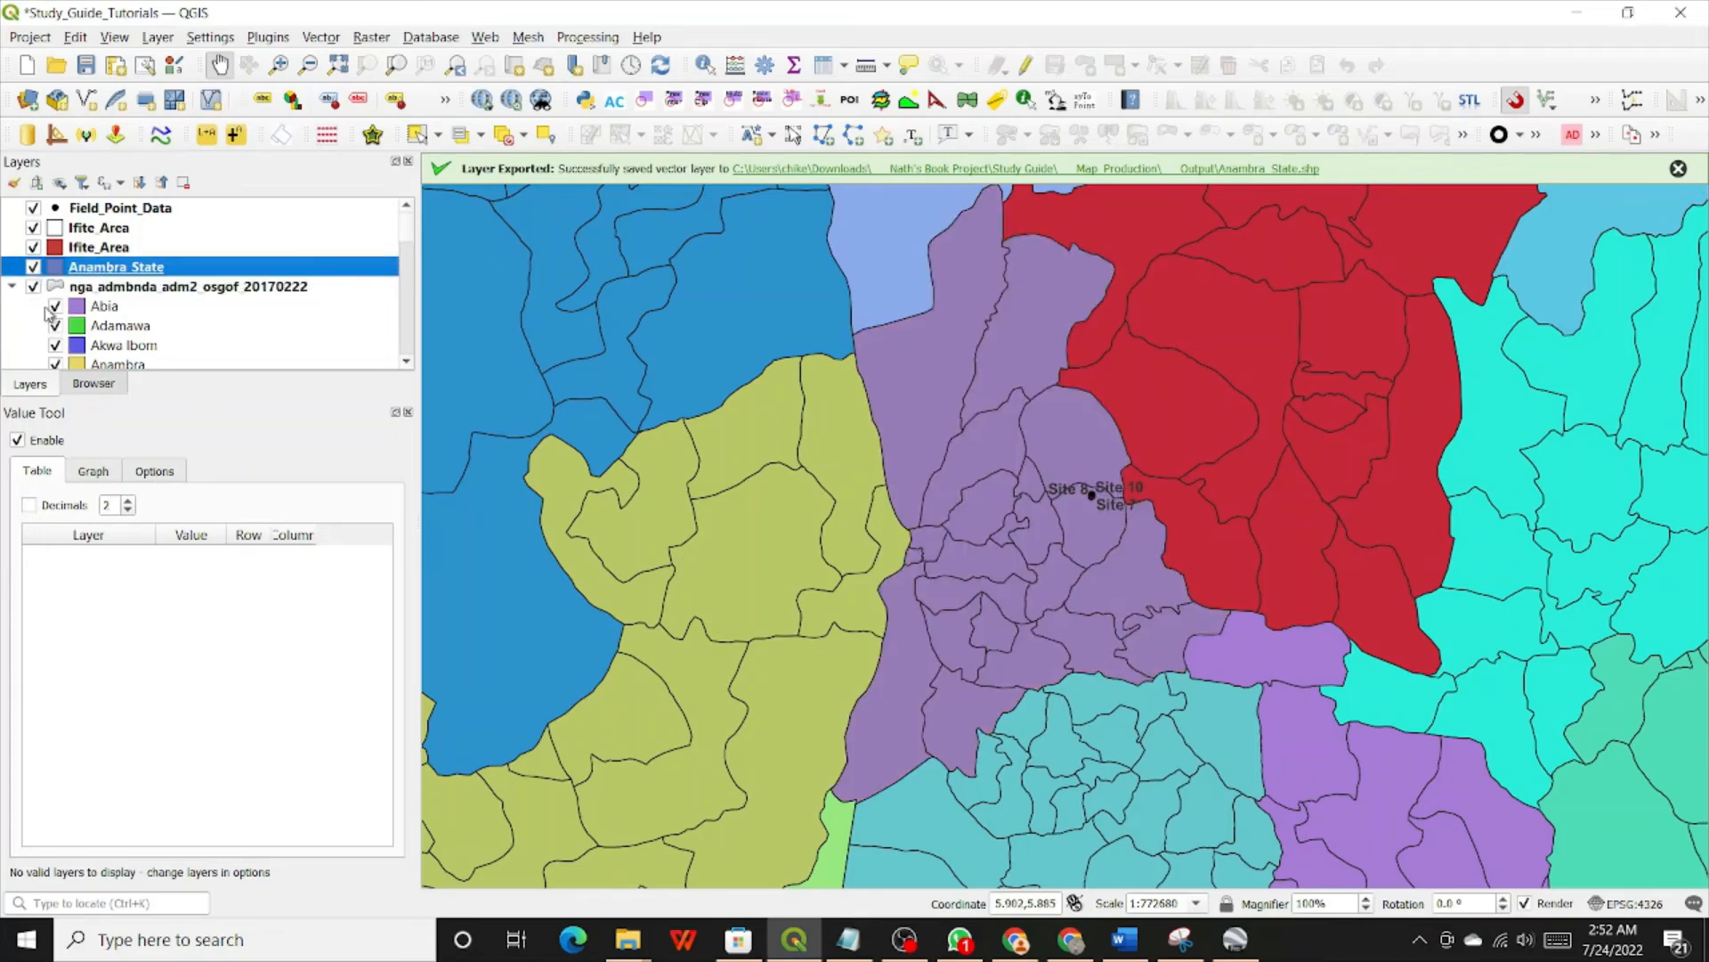
pyautogui.click(33, 287)
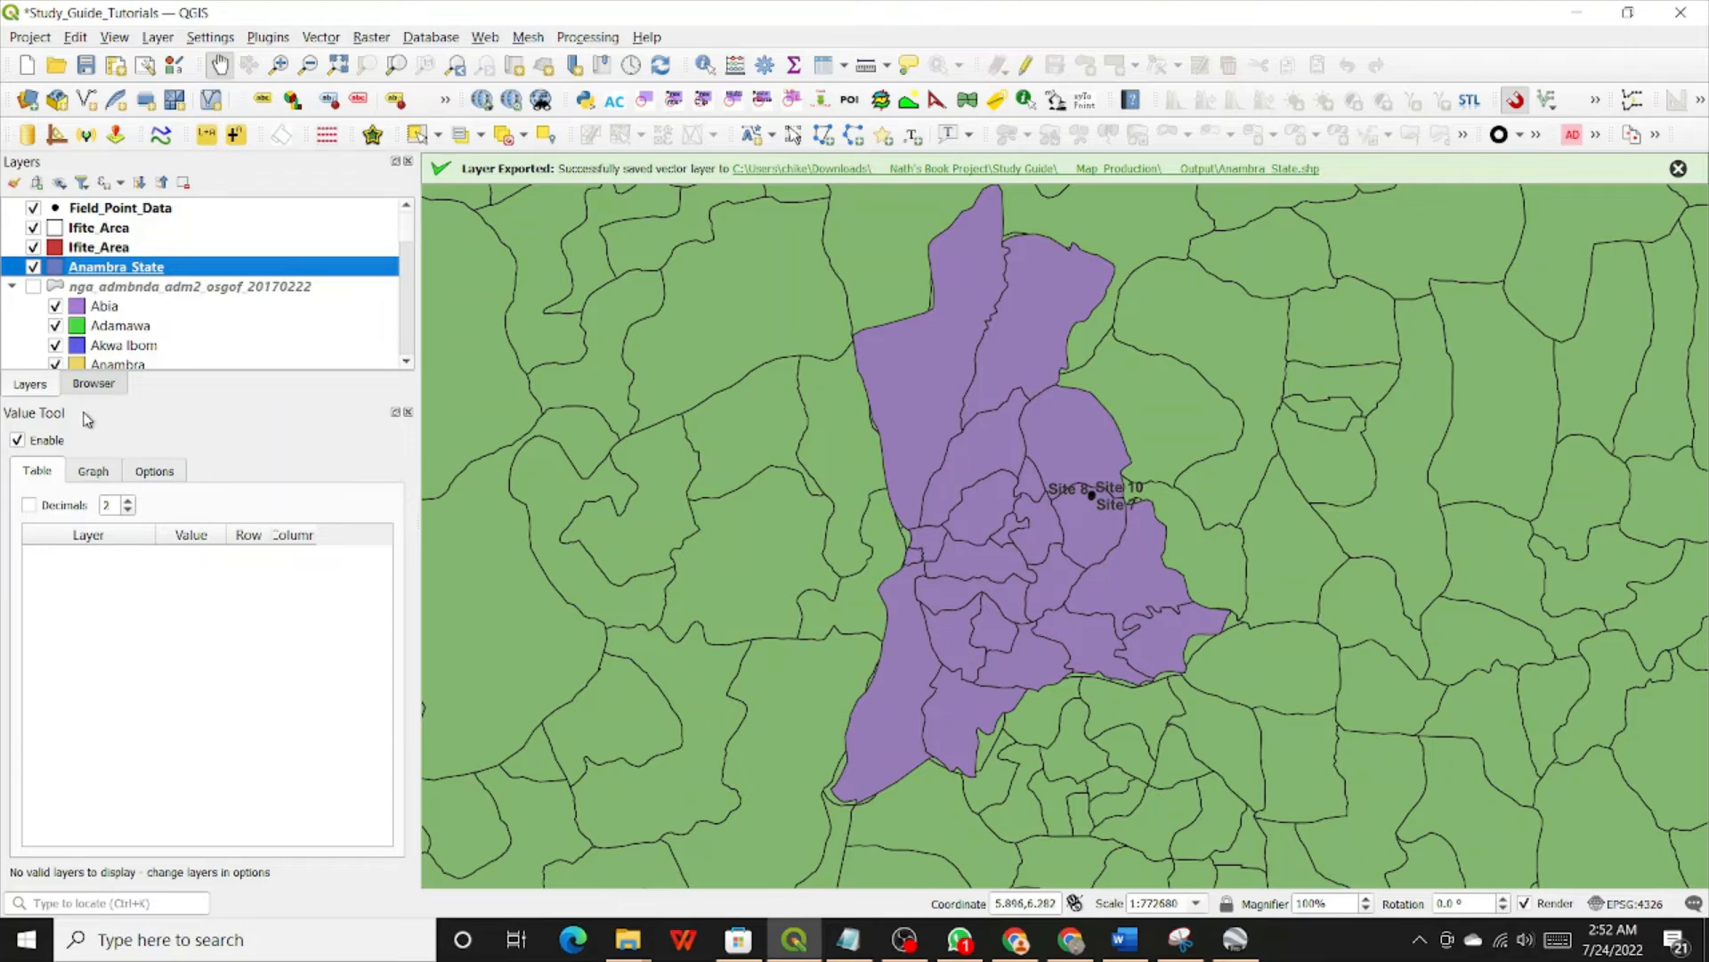
# Step: Open the Anambra_State layer's symbology properties and switch the renderer from single symbol to Categorized
pyautogui.rightClick(133, 276)
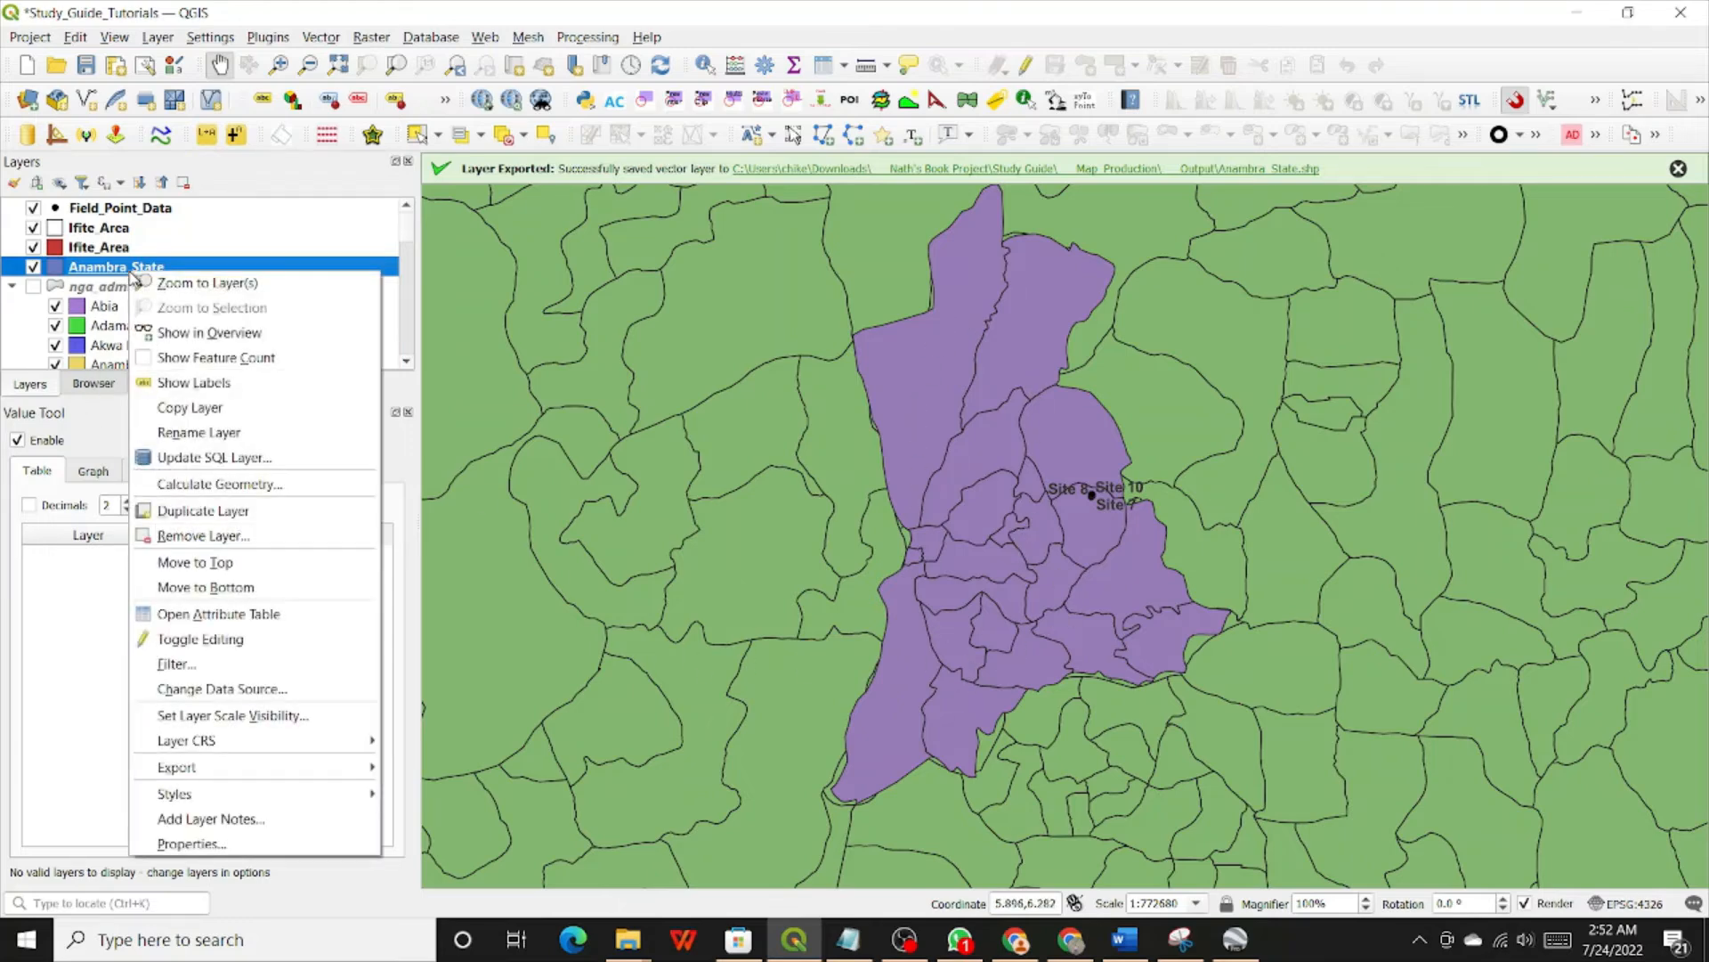
pyautogui.click(188, 844)
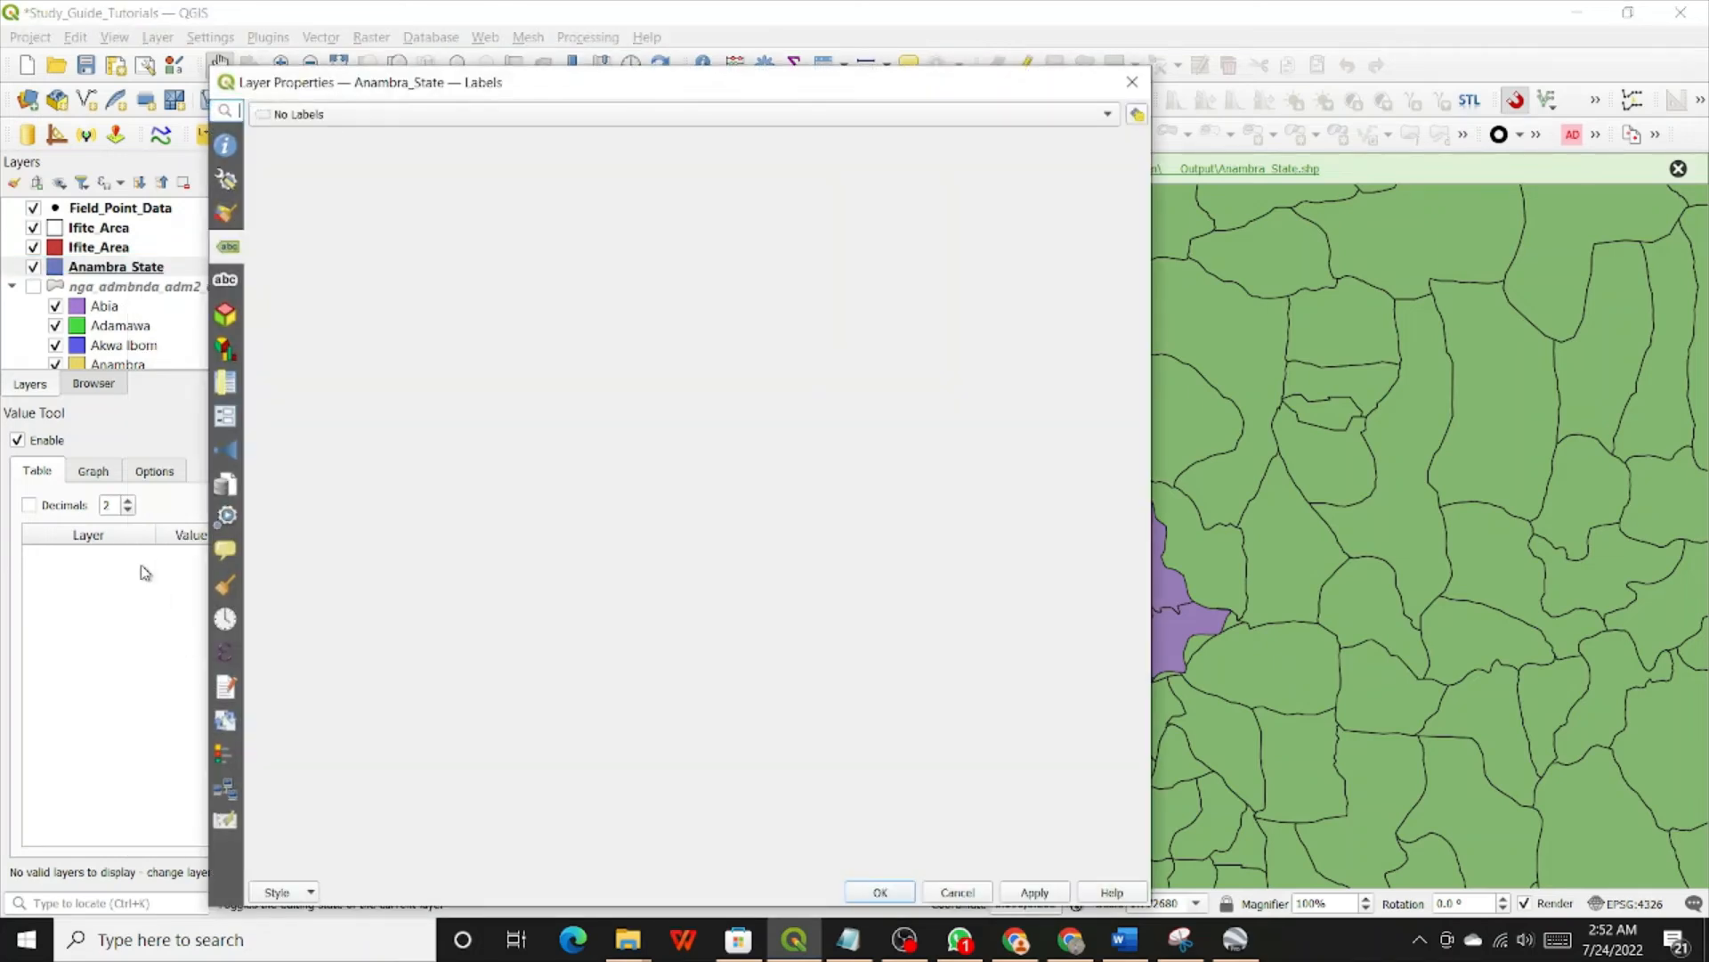
pyautogui.click(228, 215)
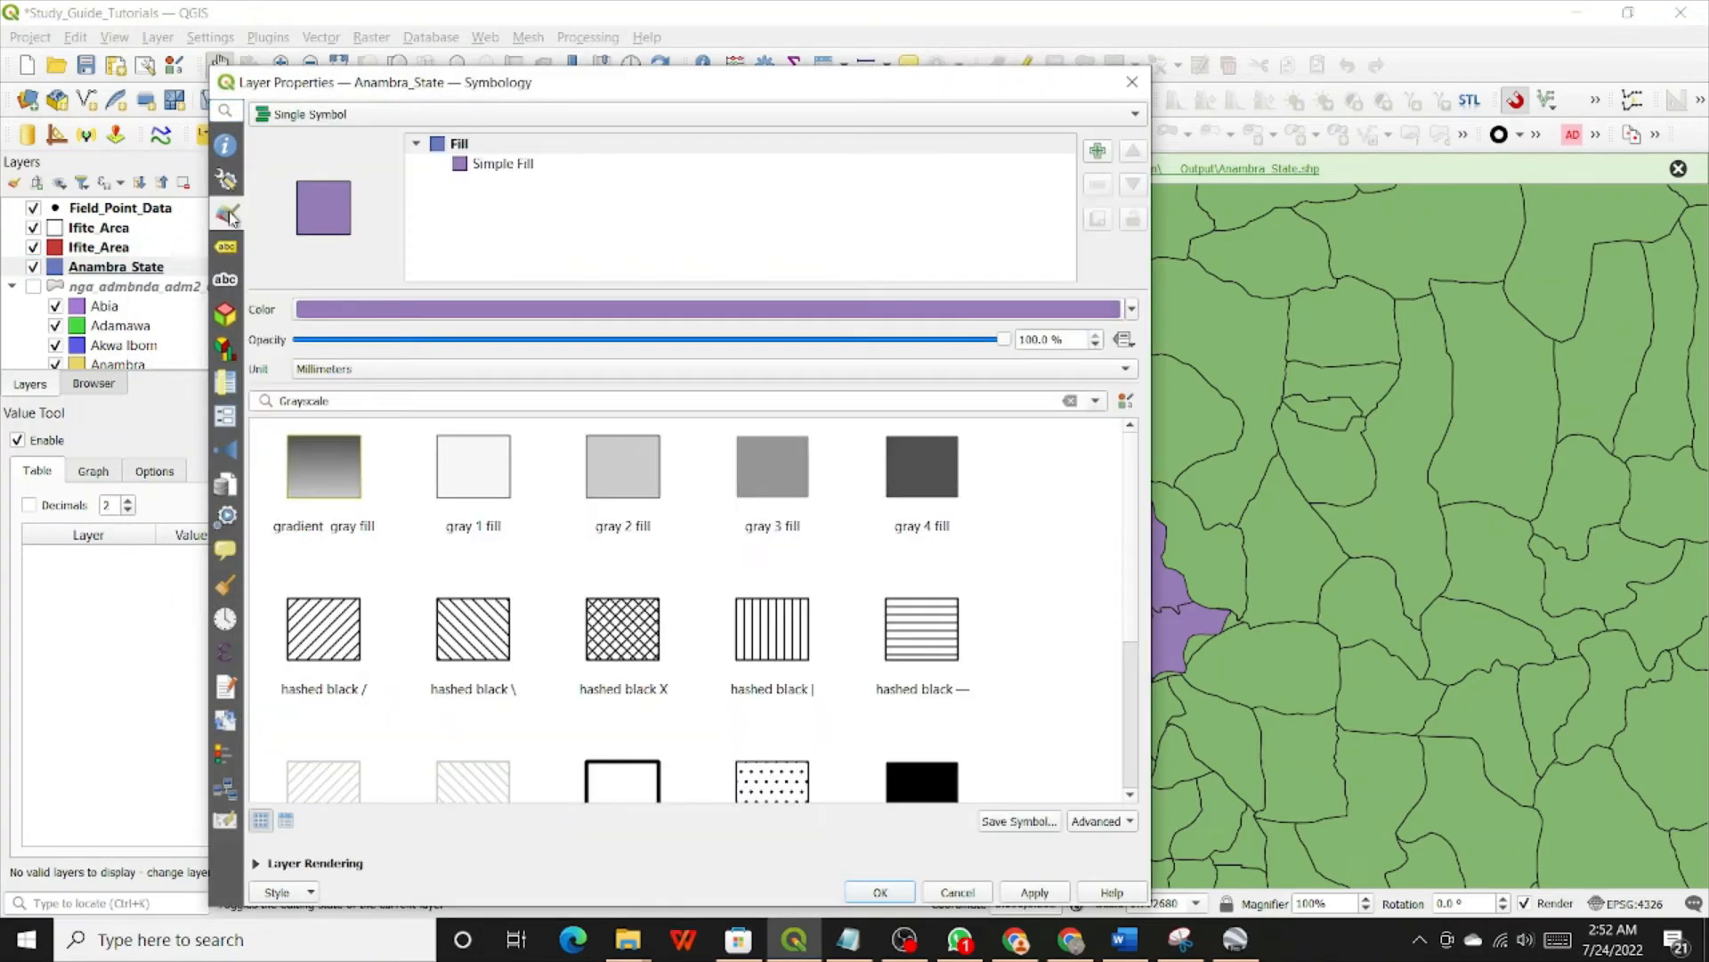
pyautogui.click(342, 121)
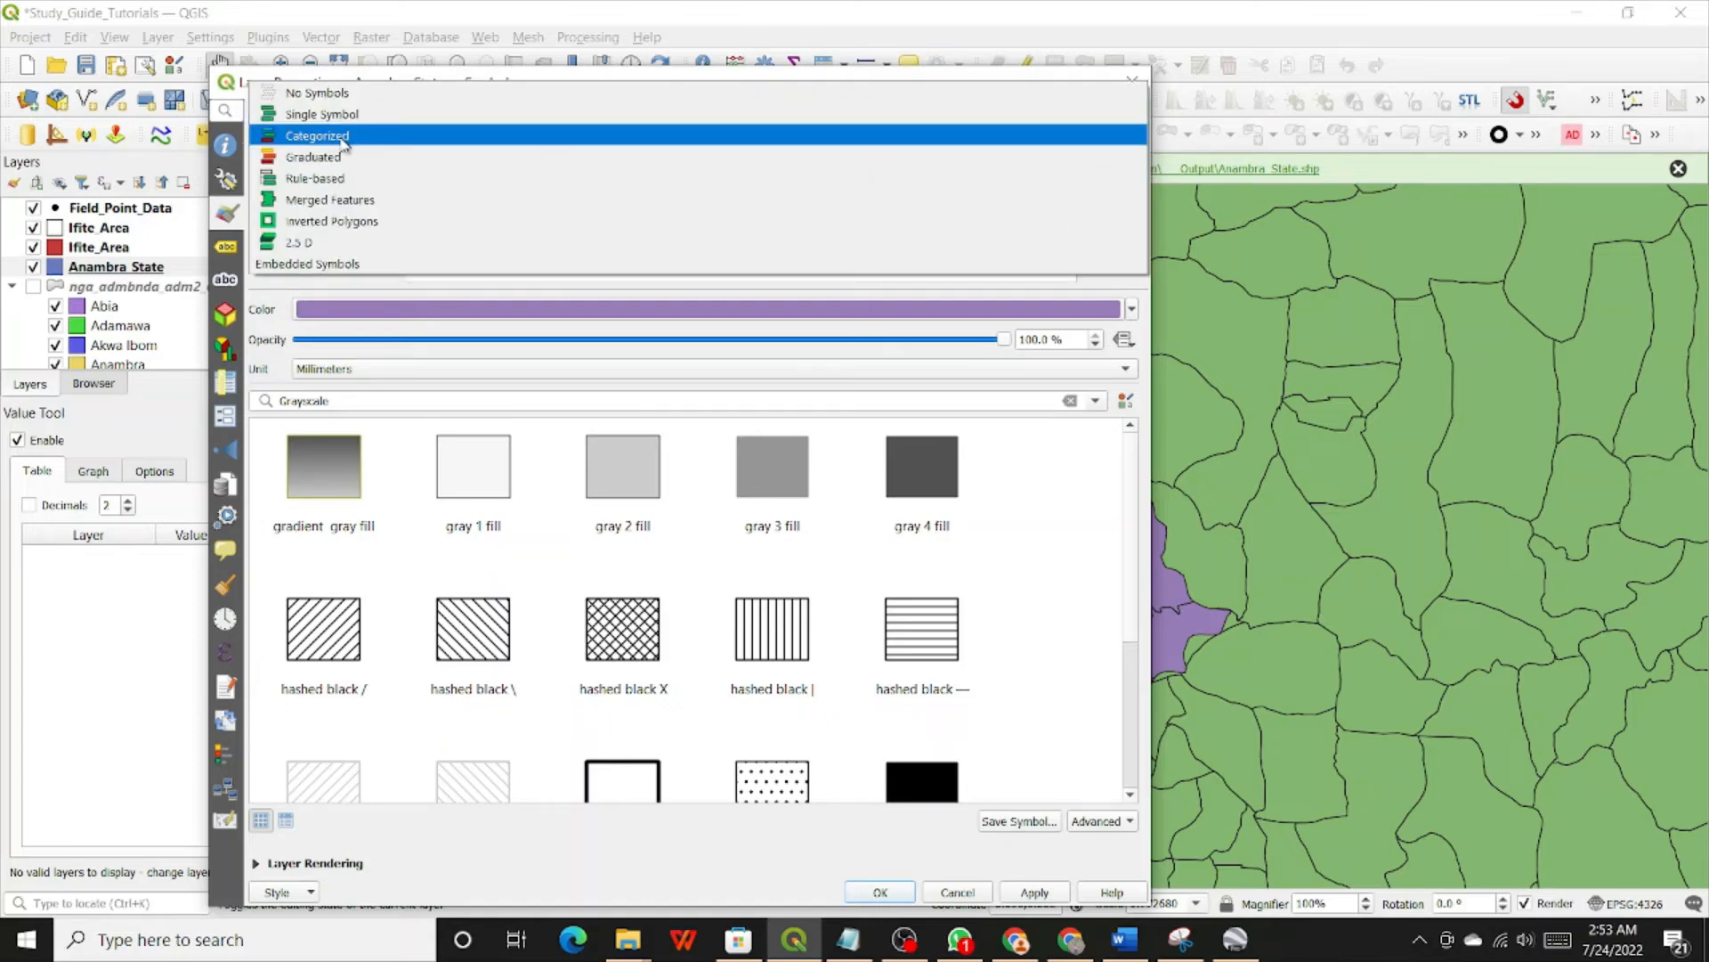
pyautogui.click(317, 135)
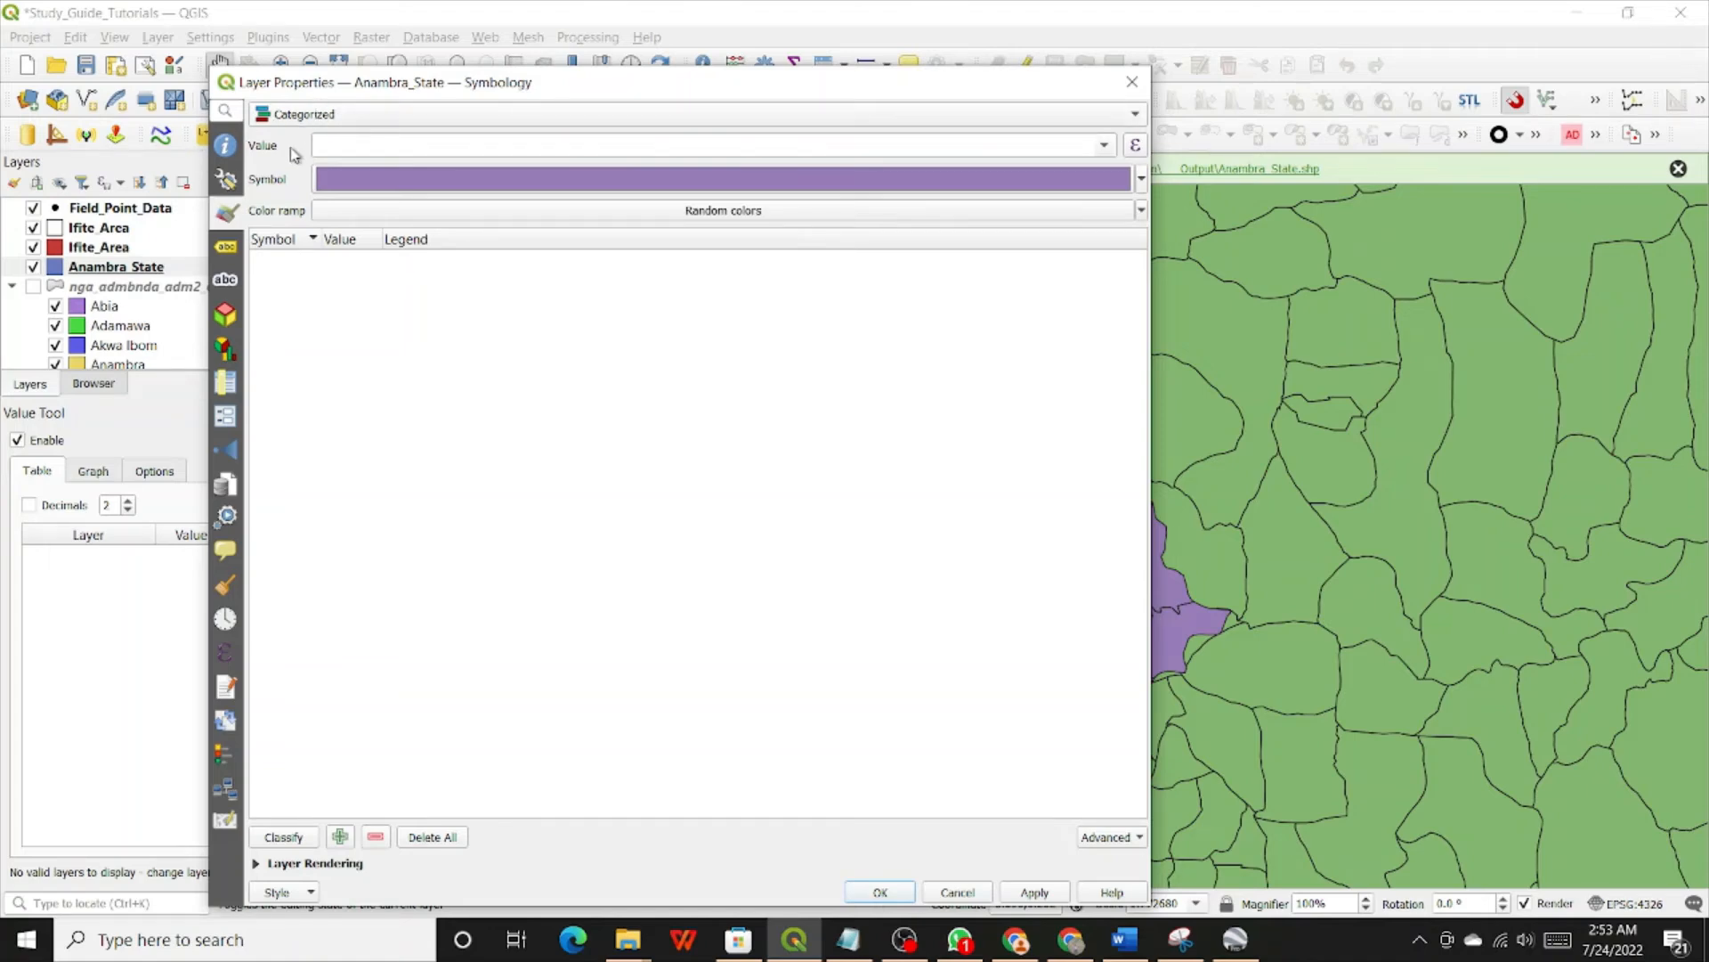
# Step: Classify the Anambra_State layer by the admin1Name field with random colors and apply the styling to the map
pyautogui.click(1105, 147)
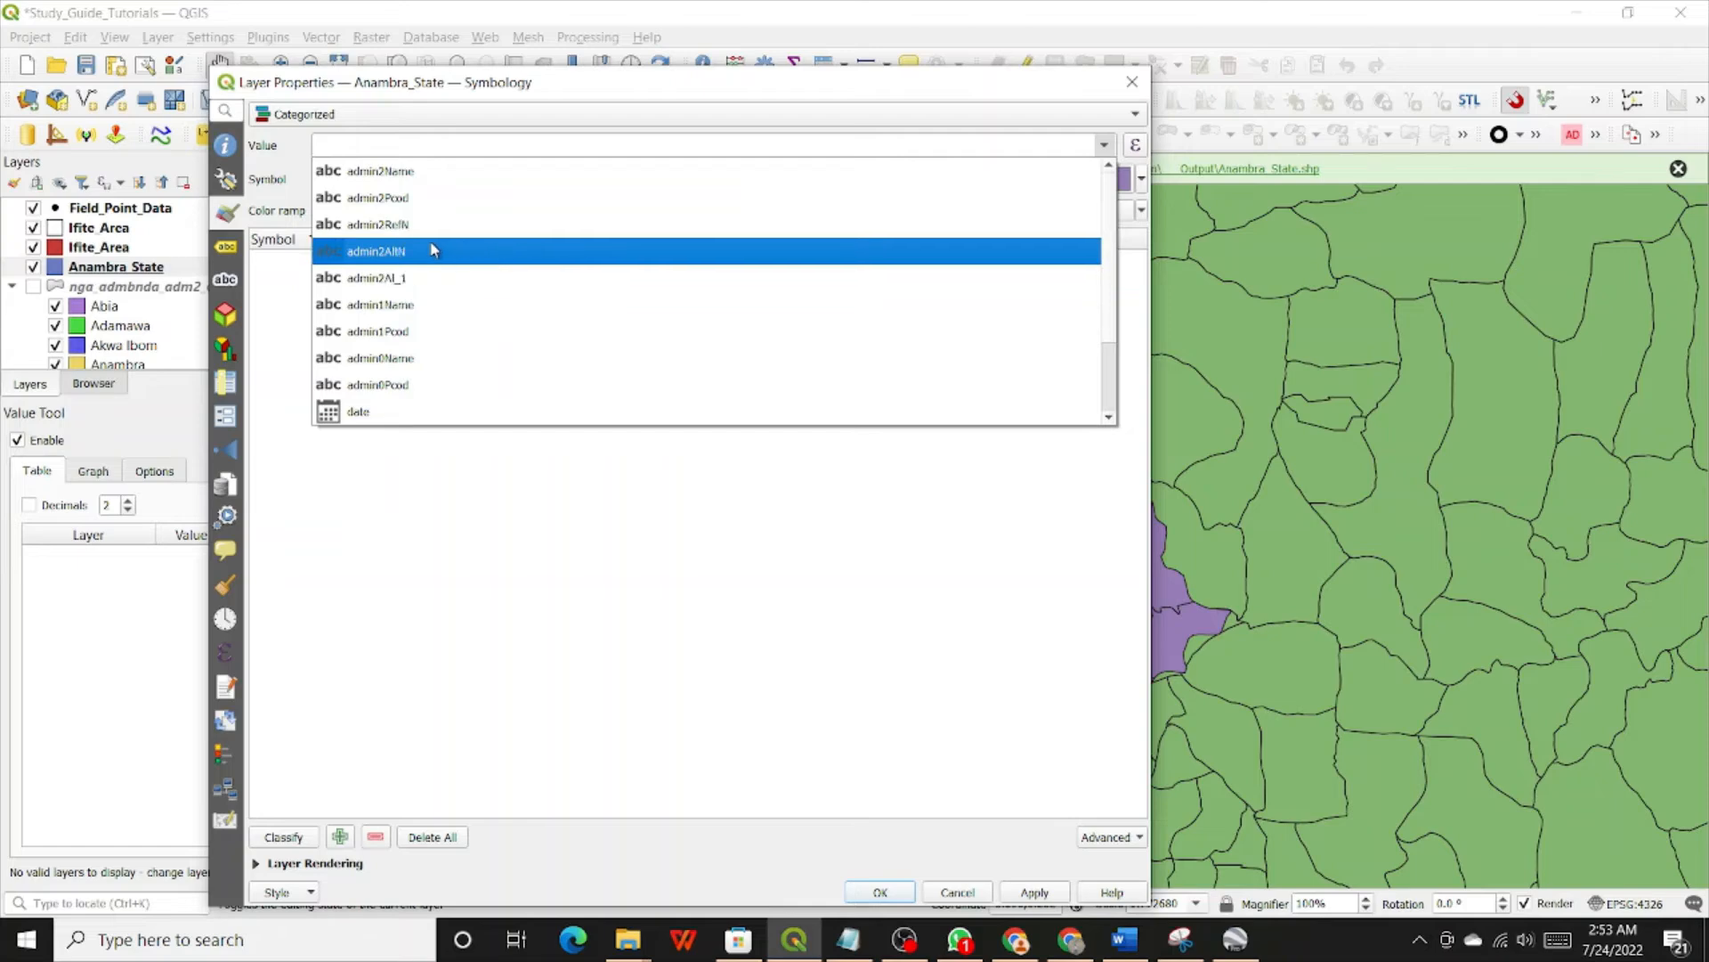
pyautogui.click(372, 305)
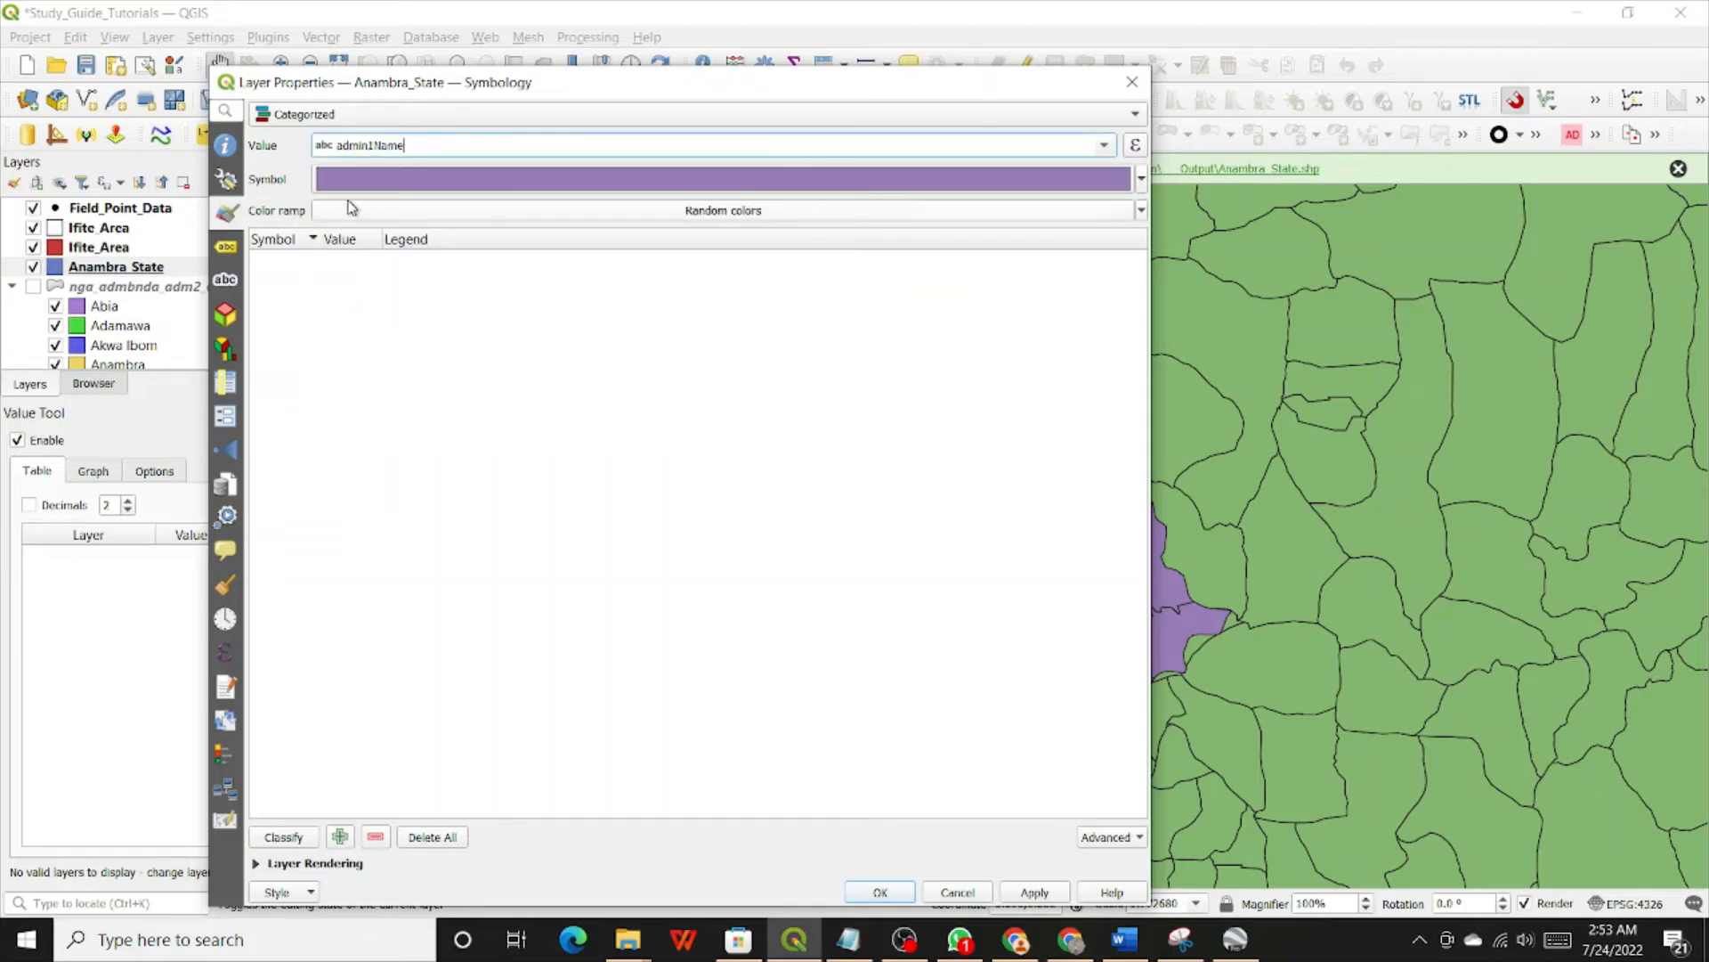
pyautogui.click(276, 839)
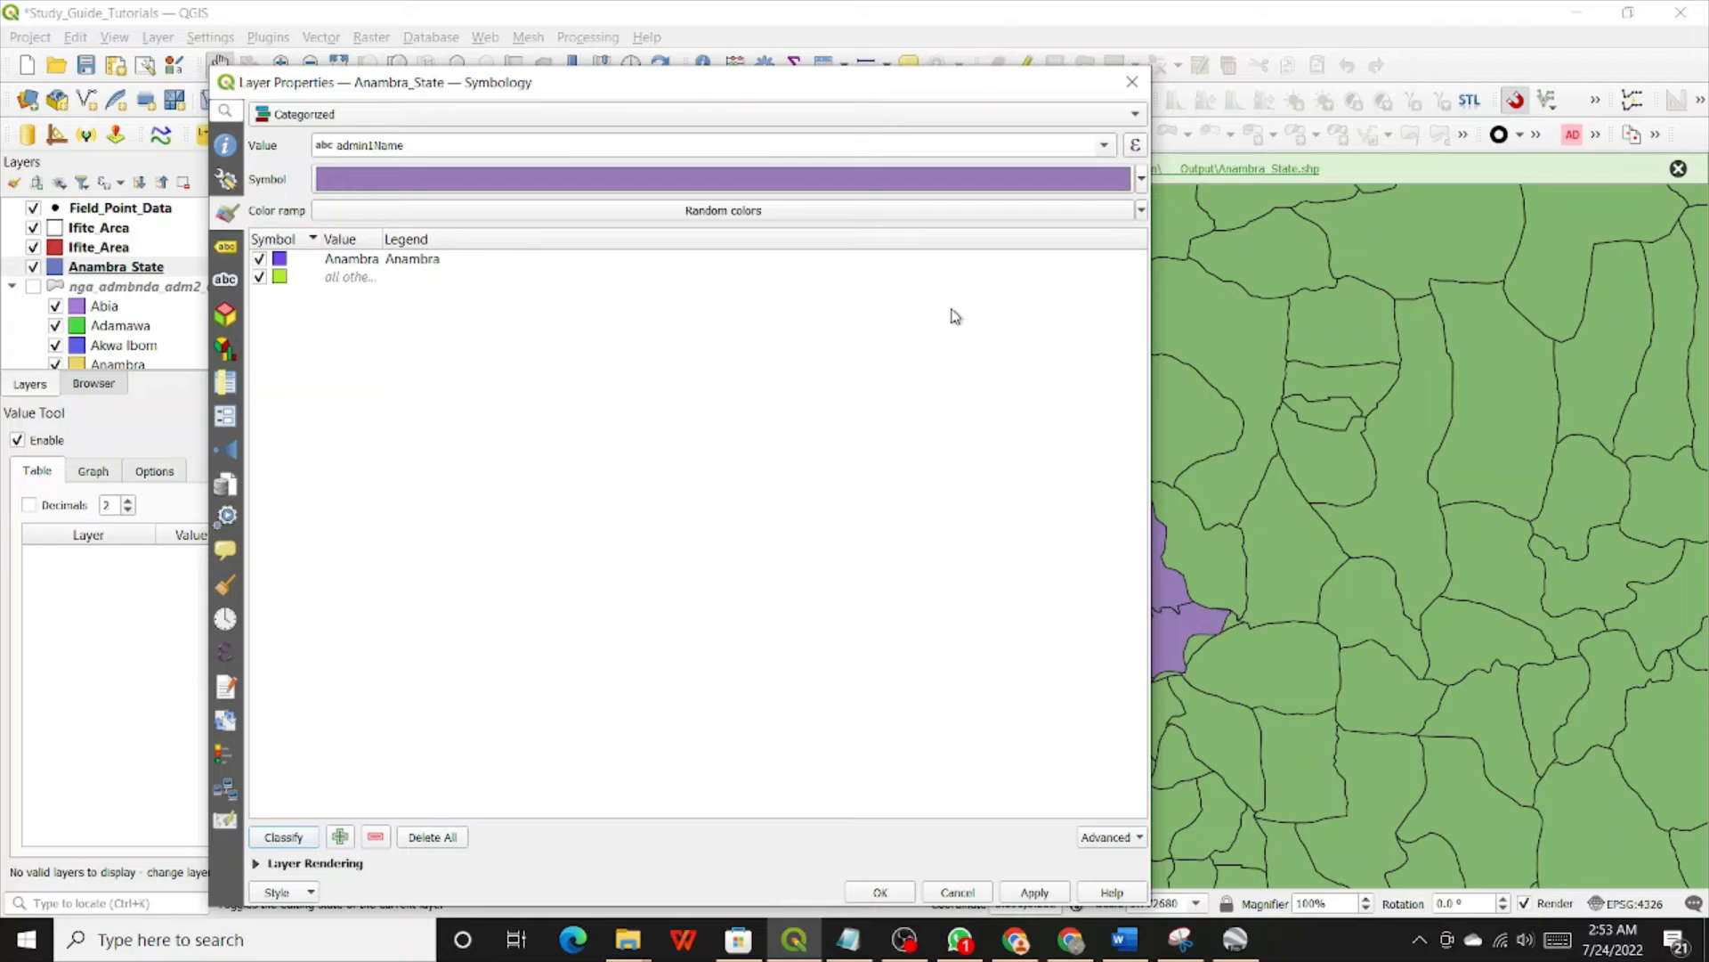
pyautogui.moveTo(807, 87); pyautogui.dragTo(561, 98)
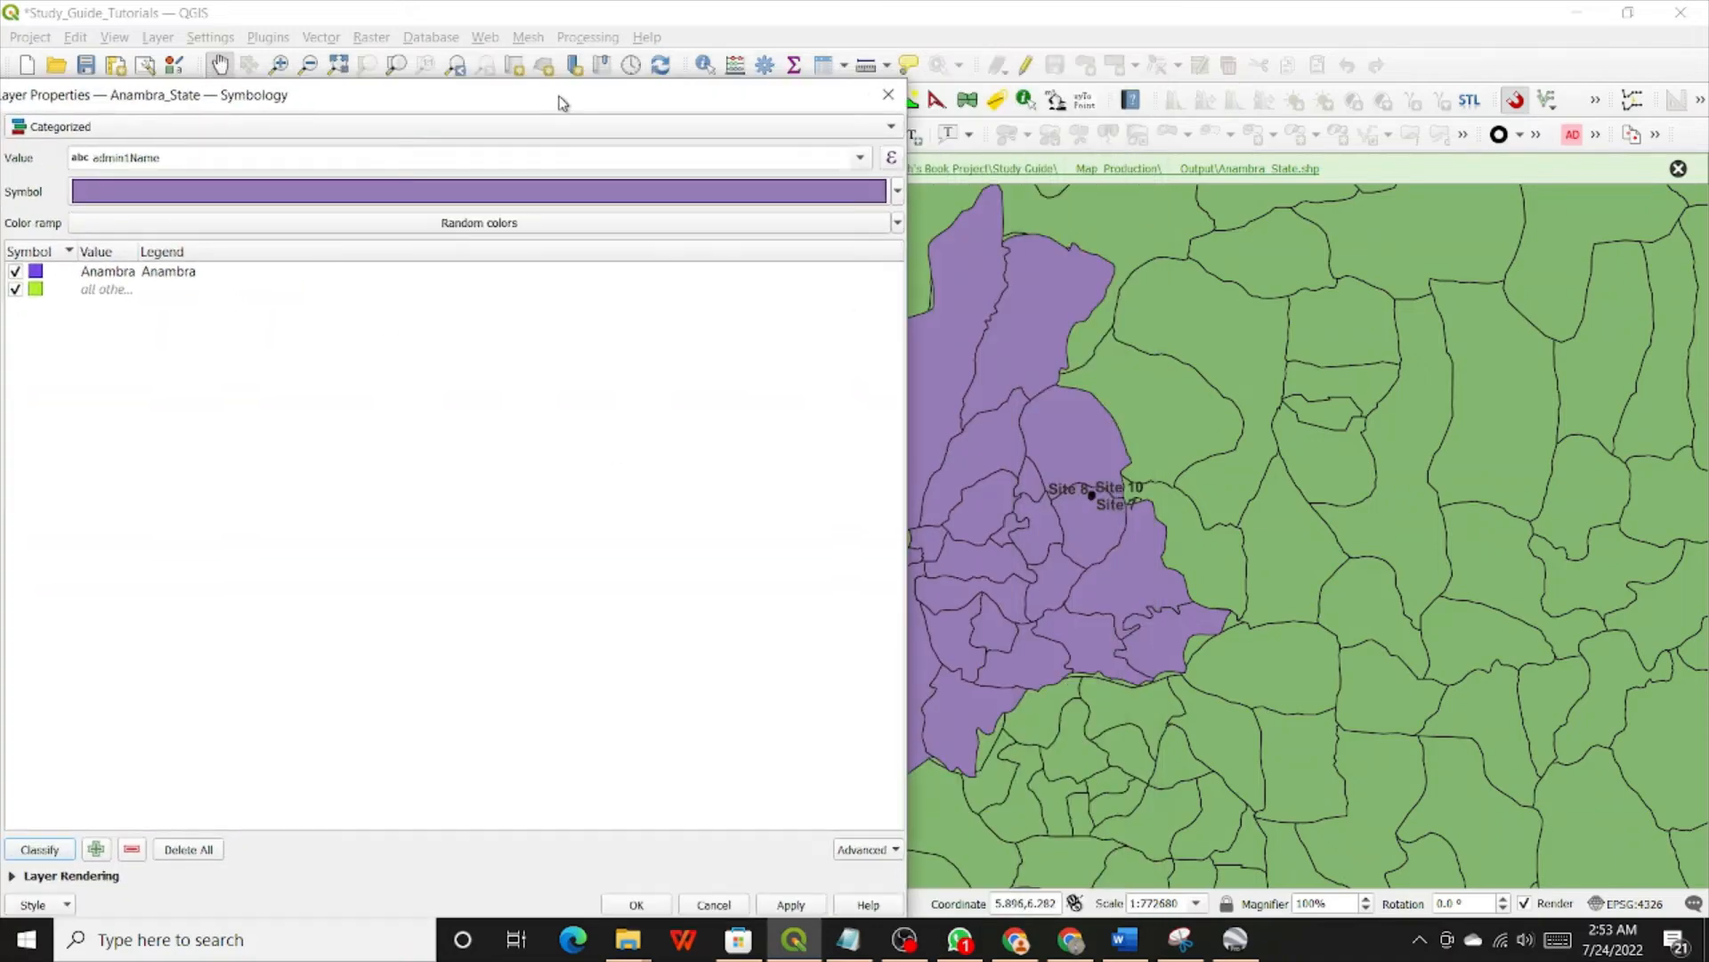
pyautogui.click(792, 905)
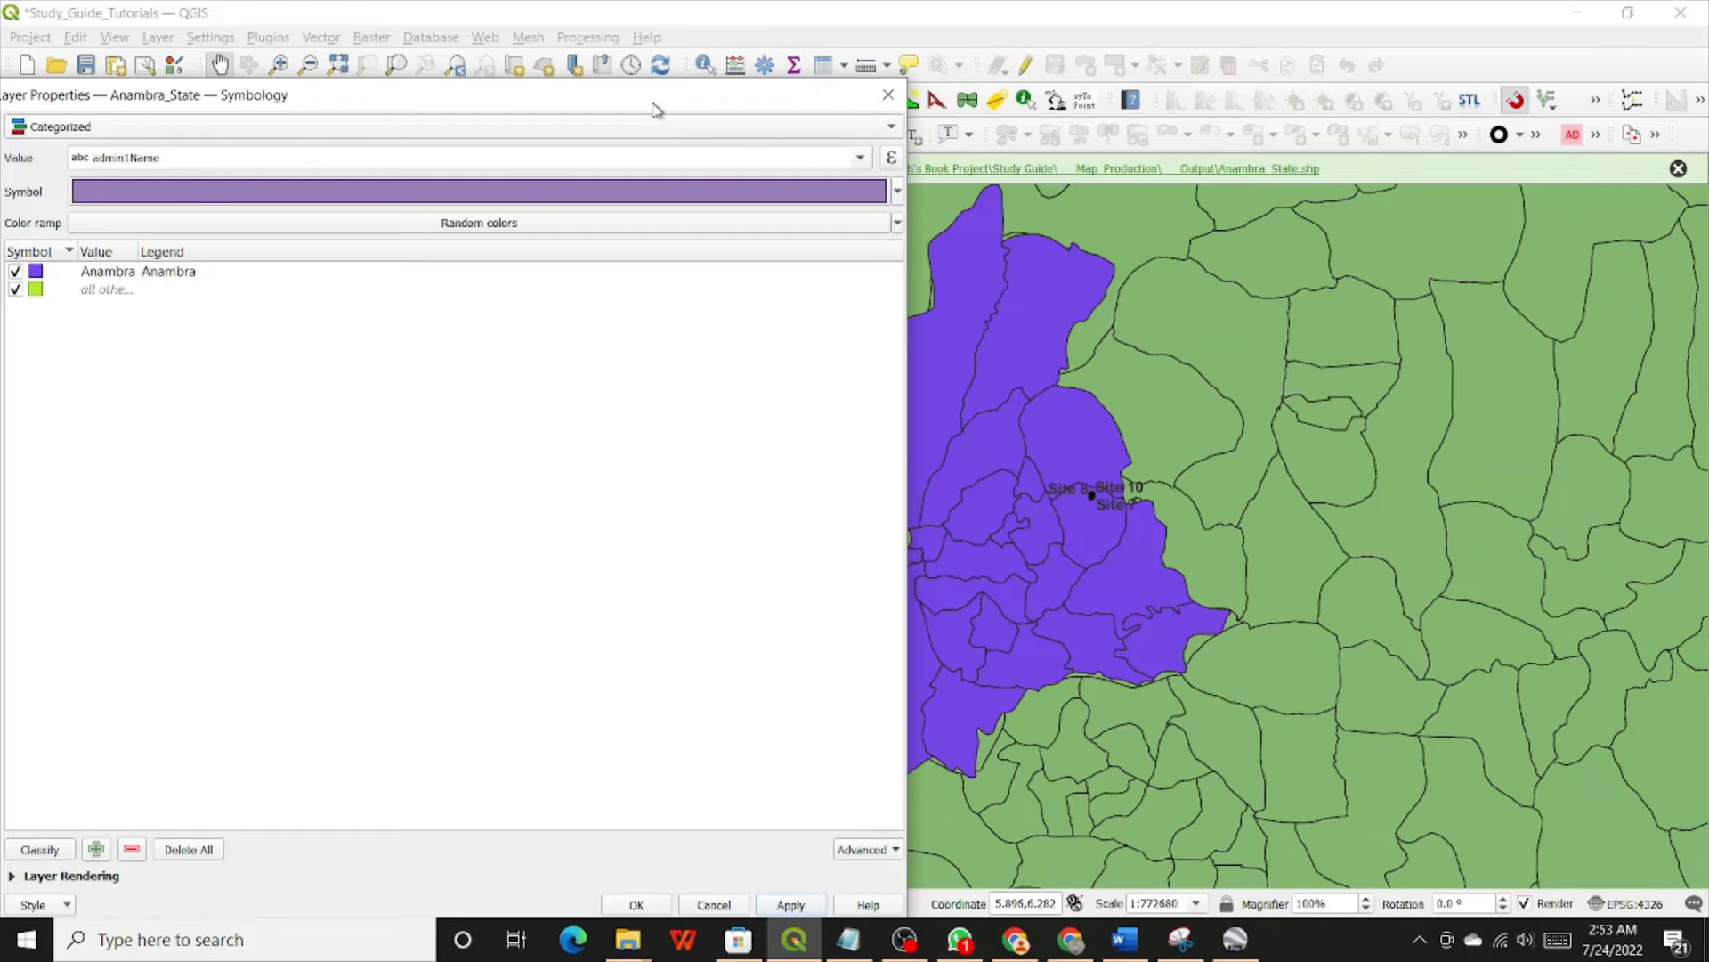
# Step: Change the categorization value to admin2Name and classify the LGAs, keeping the existing classes
pyautogui.moveTo(594, 89); pyautogui.dragTo(781, 86)
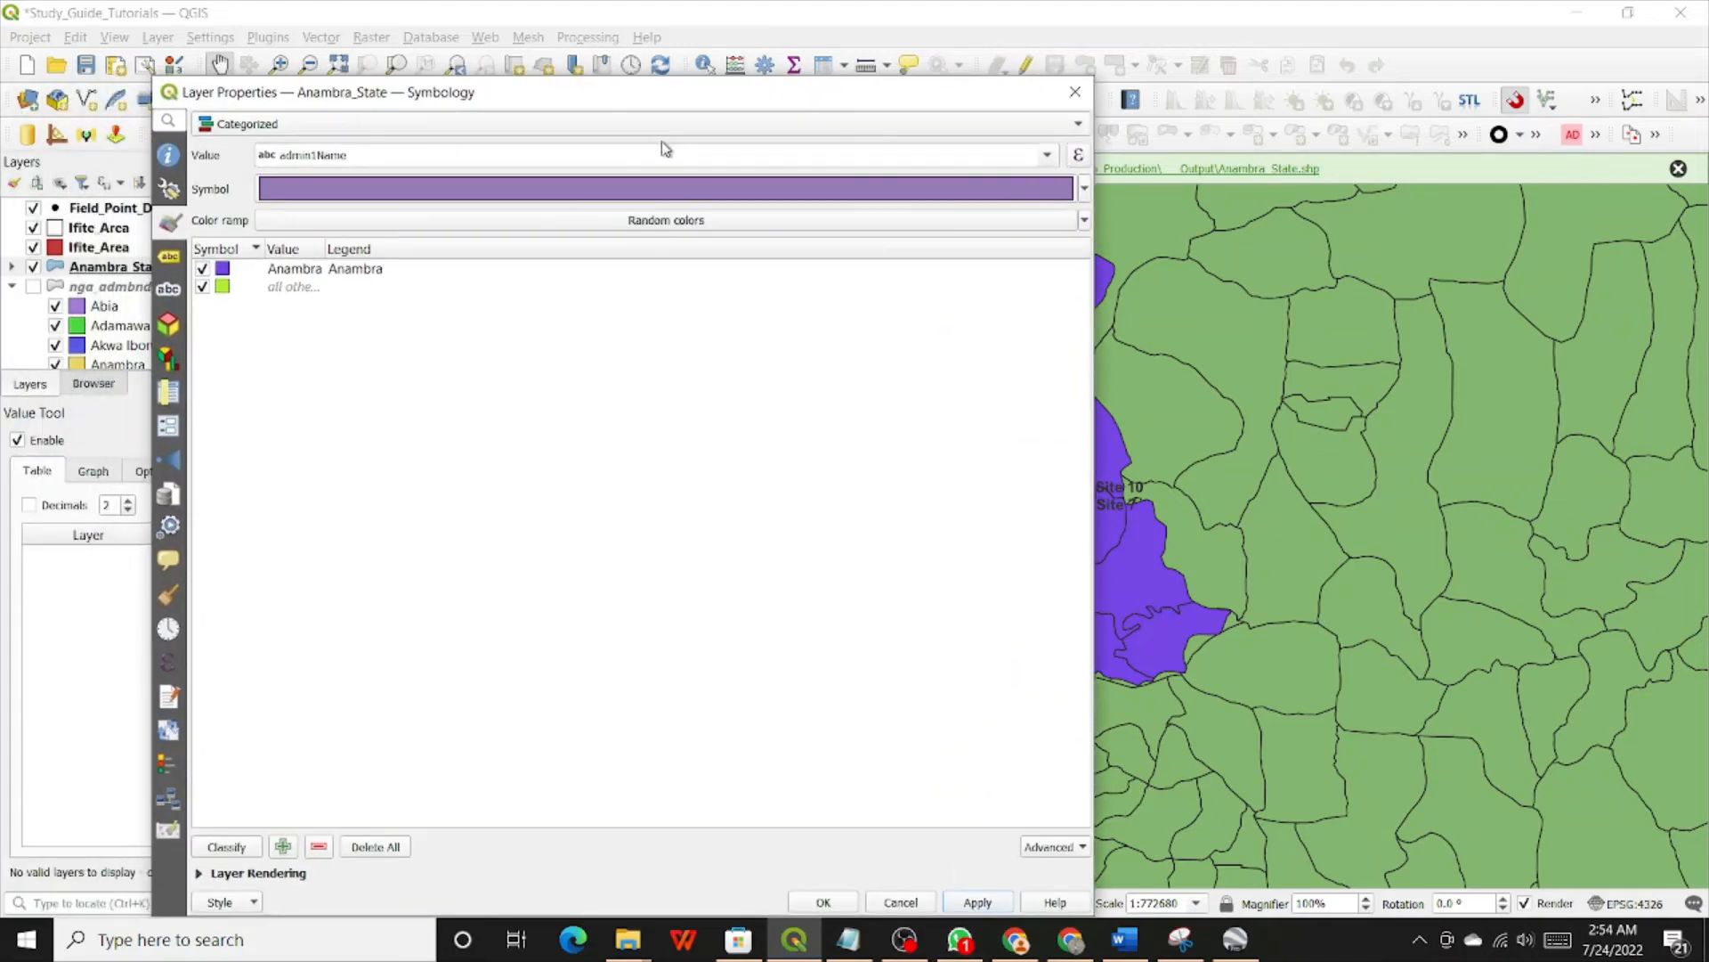
pyautogui.click(1048, 157)
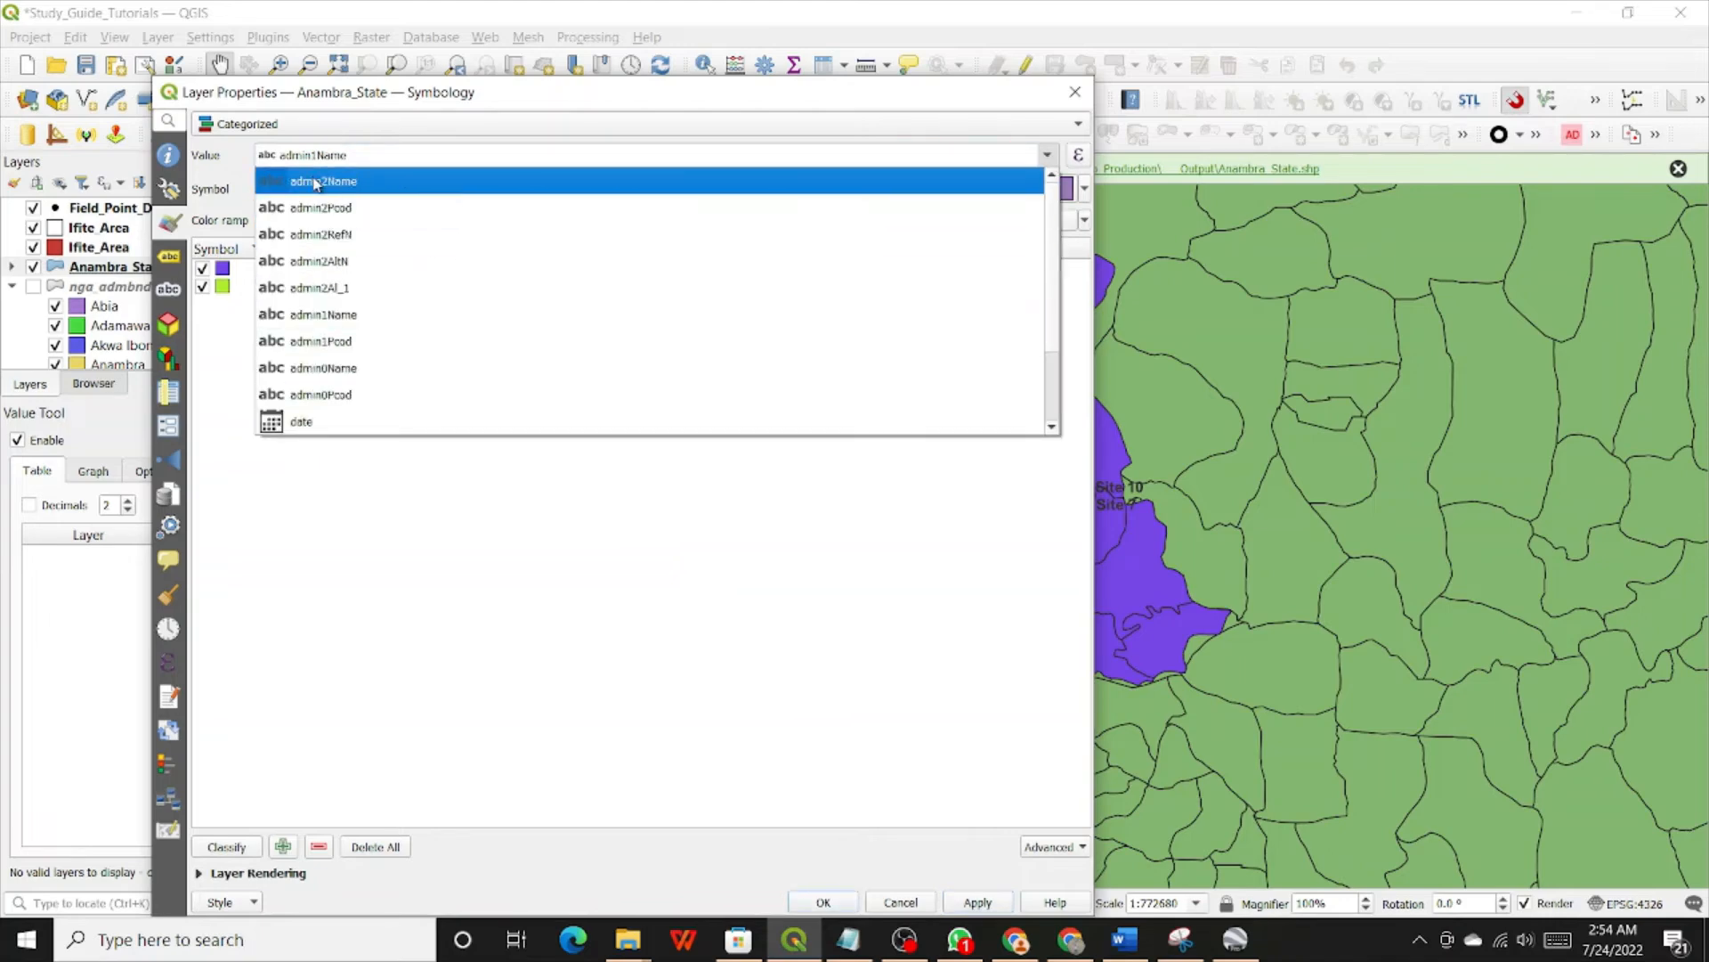
pyautogui.click(316, 182)
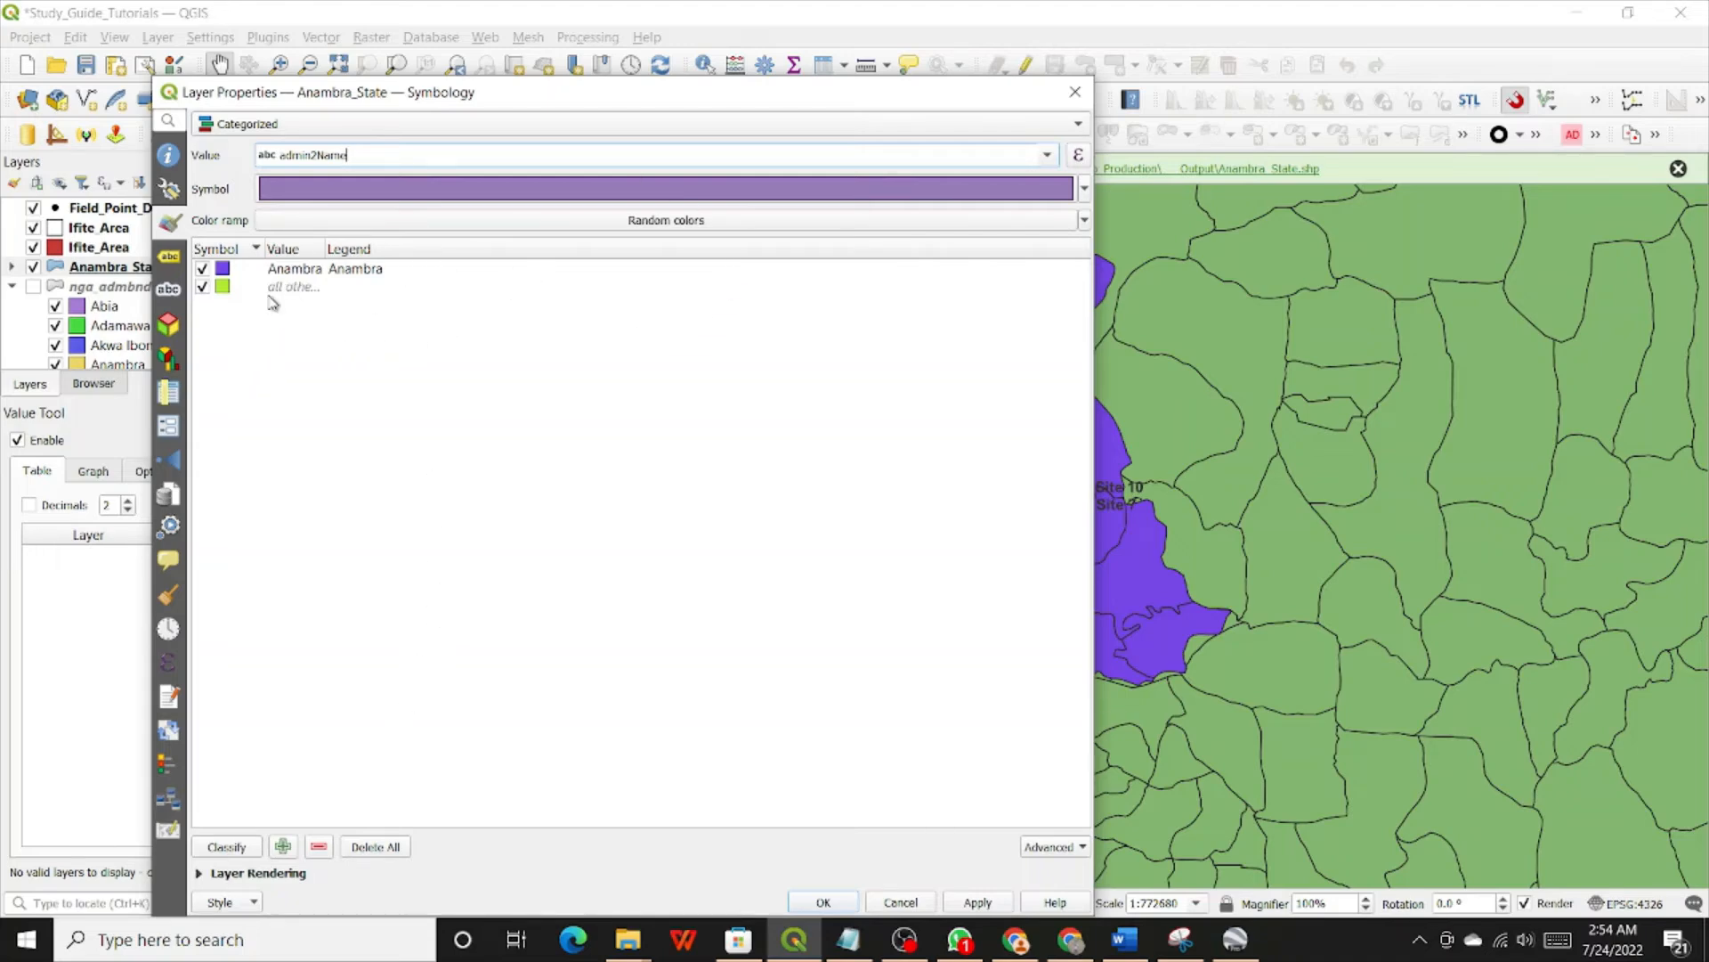
pyautogui.moveTo(503, 93); pyautogui.dragTo(548, 31)
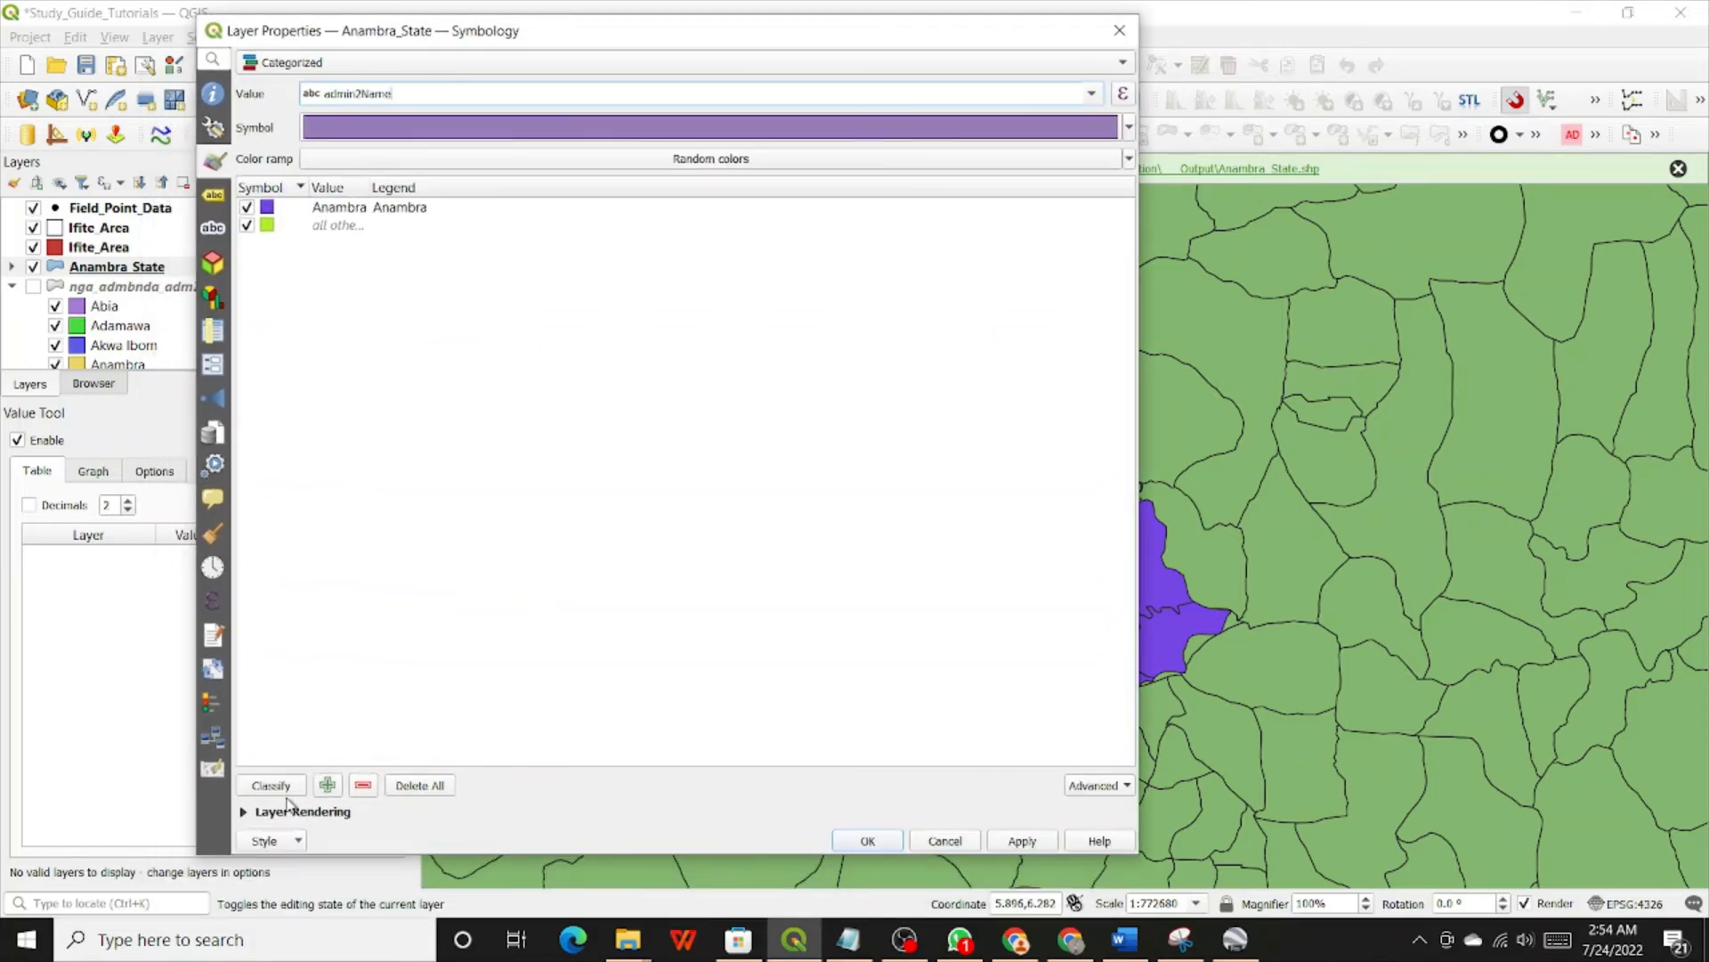
pyautogui.click(270, 786)
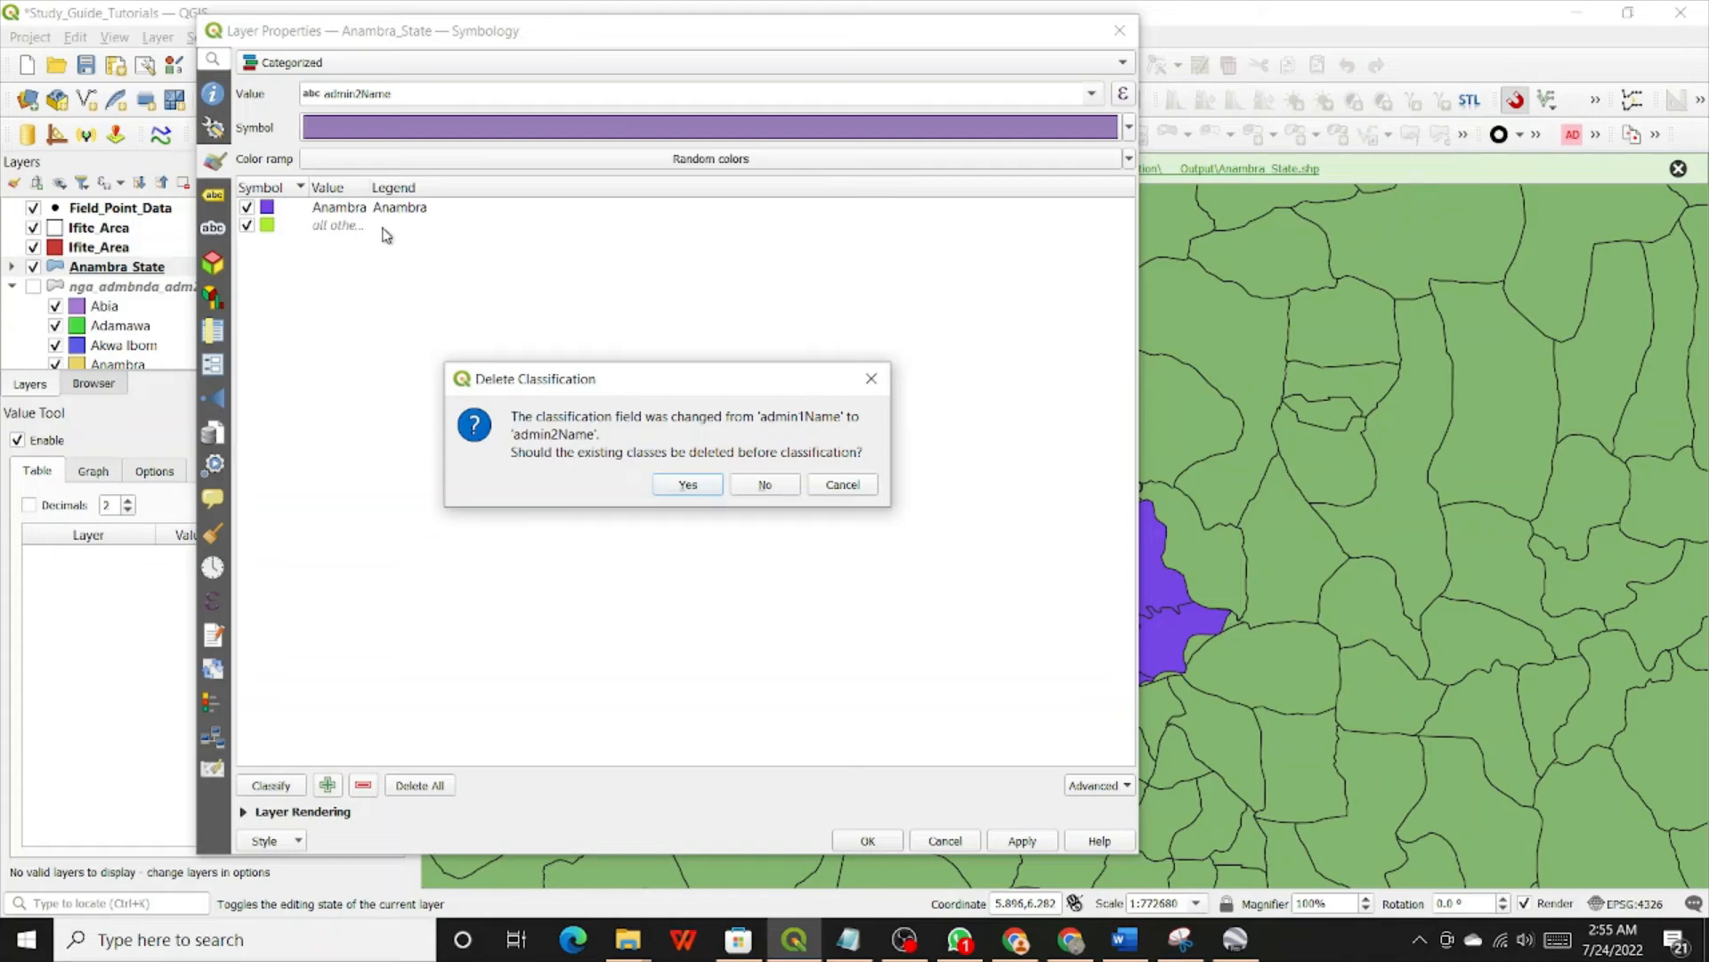
pyautogui.click(765, 484)
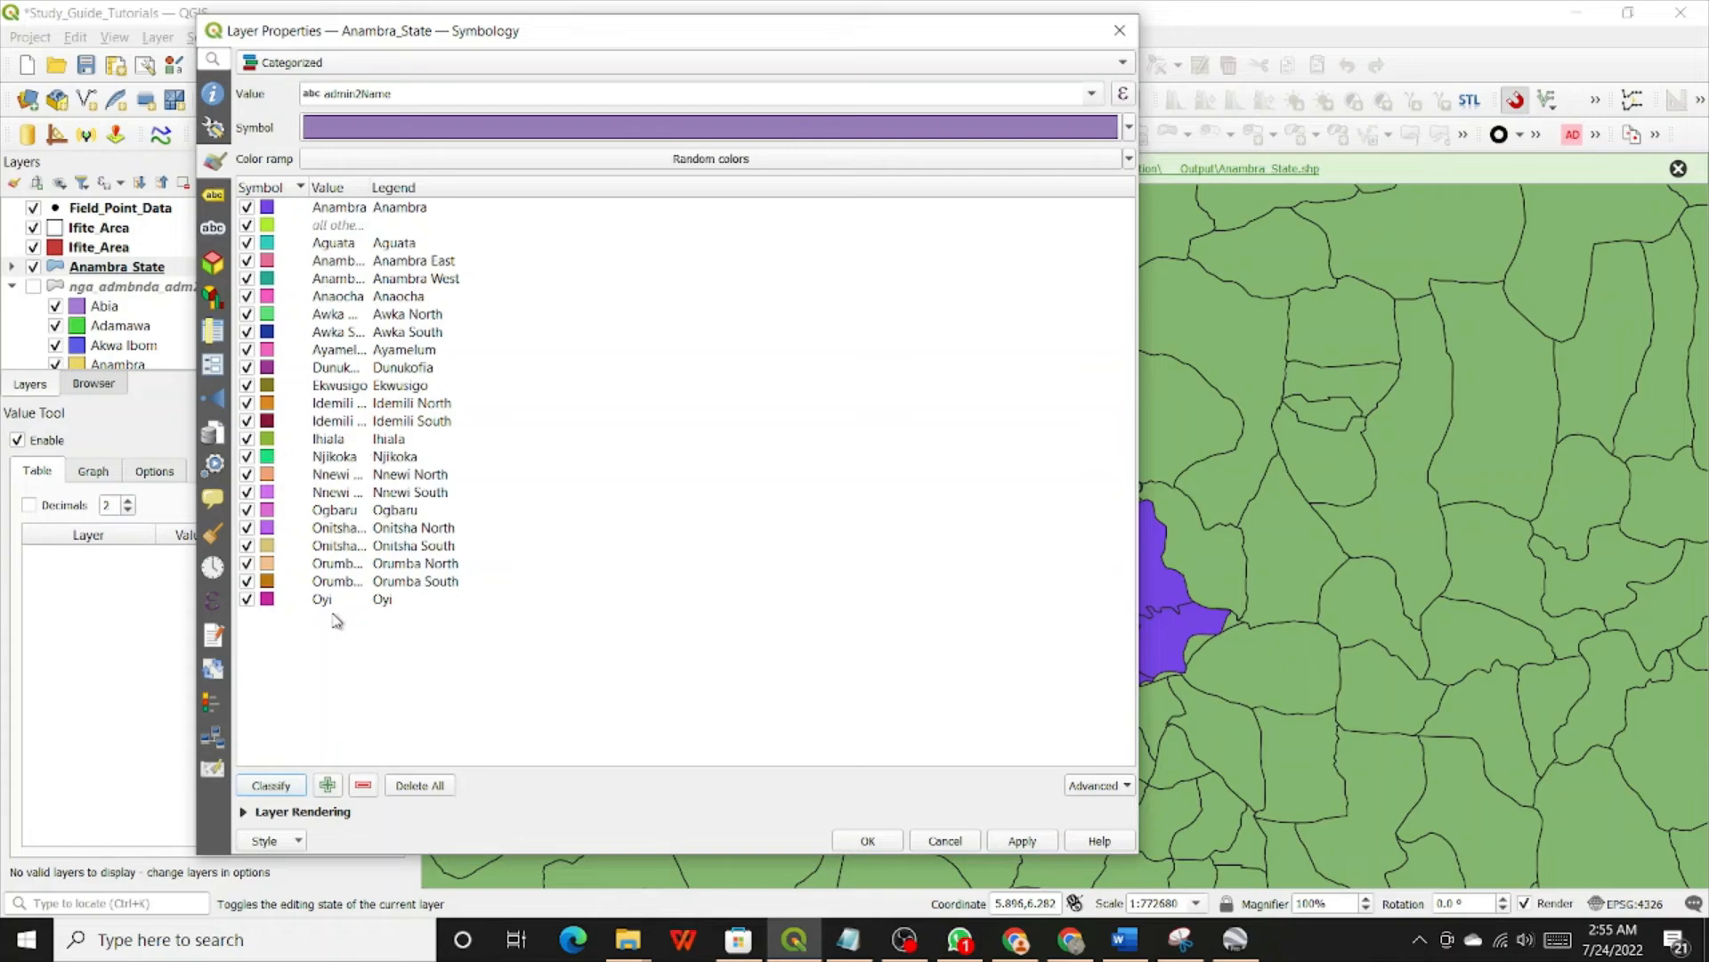
# Step: Check the leftover Anambra and all other values classes, apply the admin2Name styling to the map, and close the layer properties
pyautogui.click(399, 210)
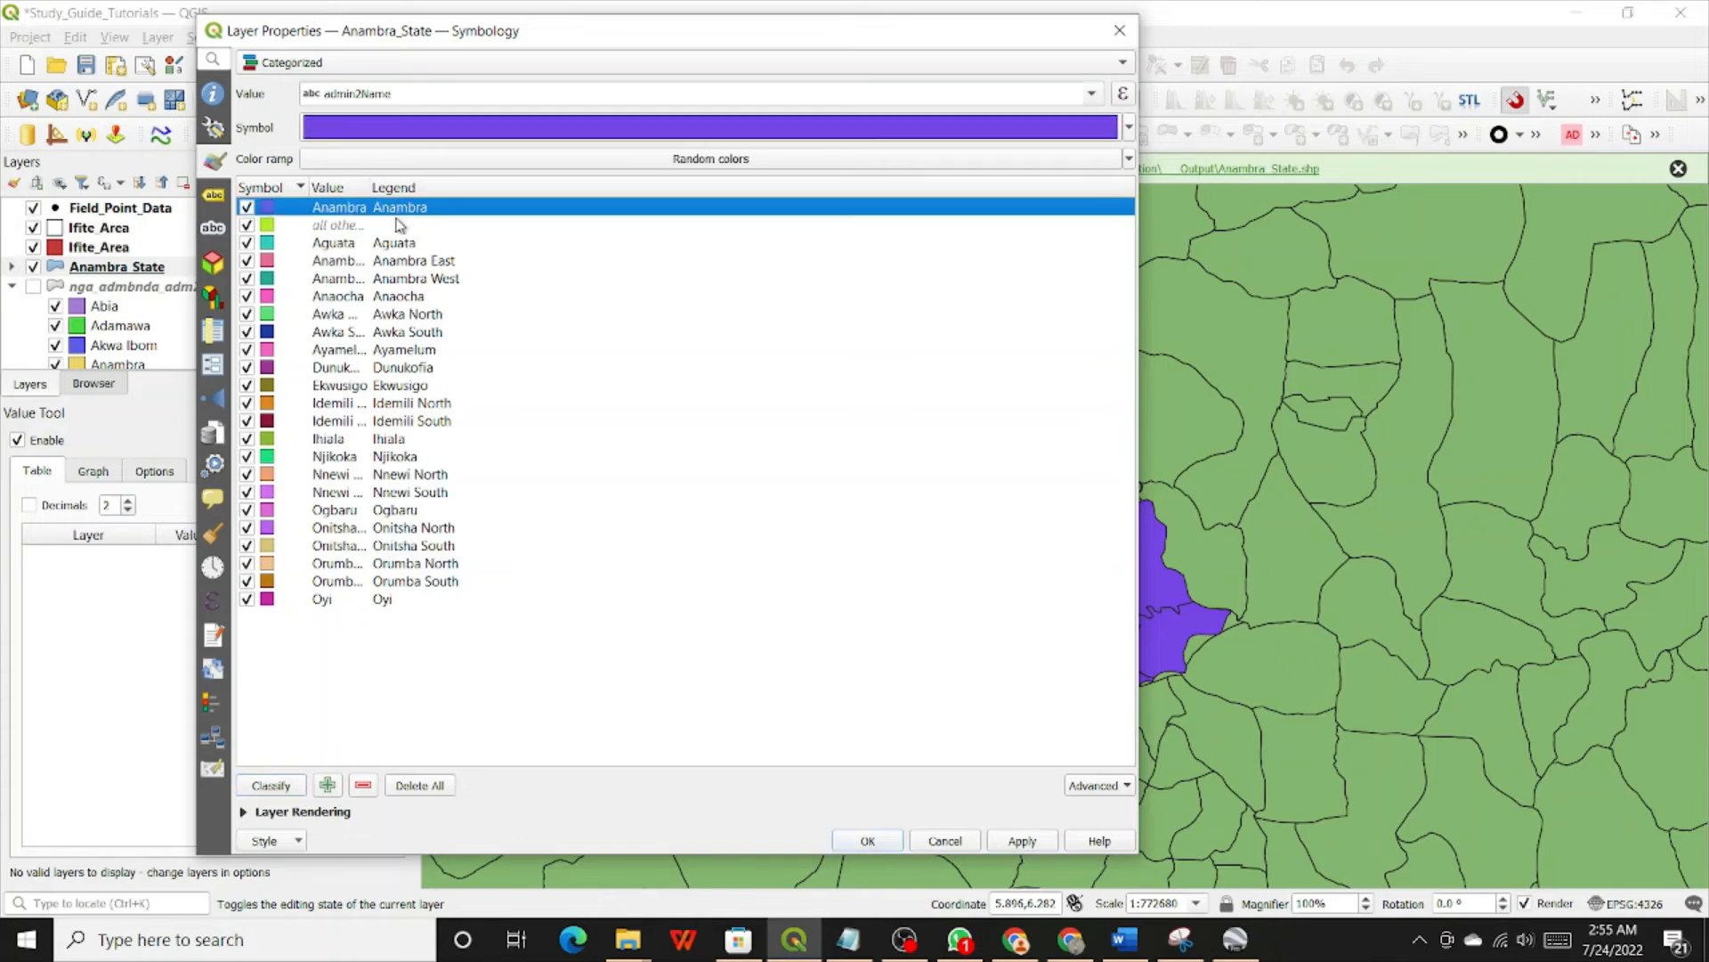
pyautogui.click(325, 230)
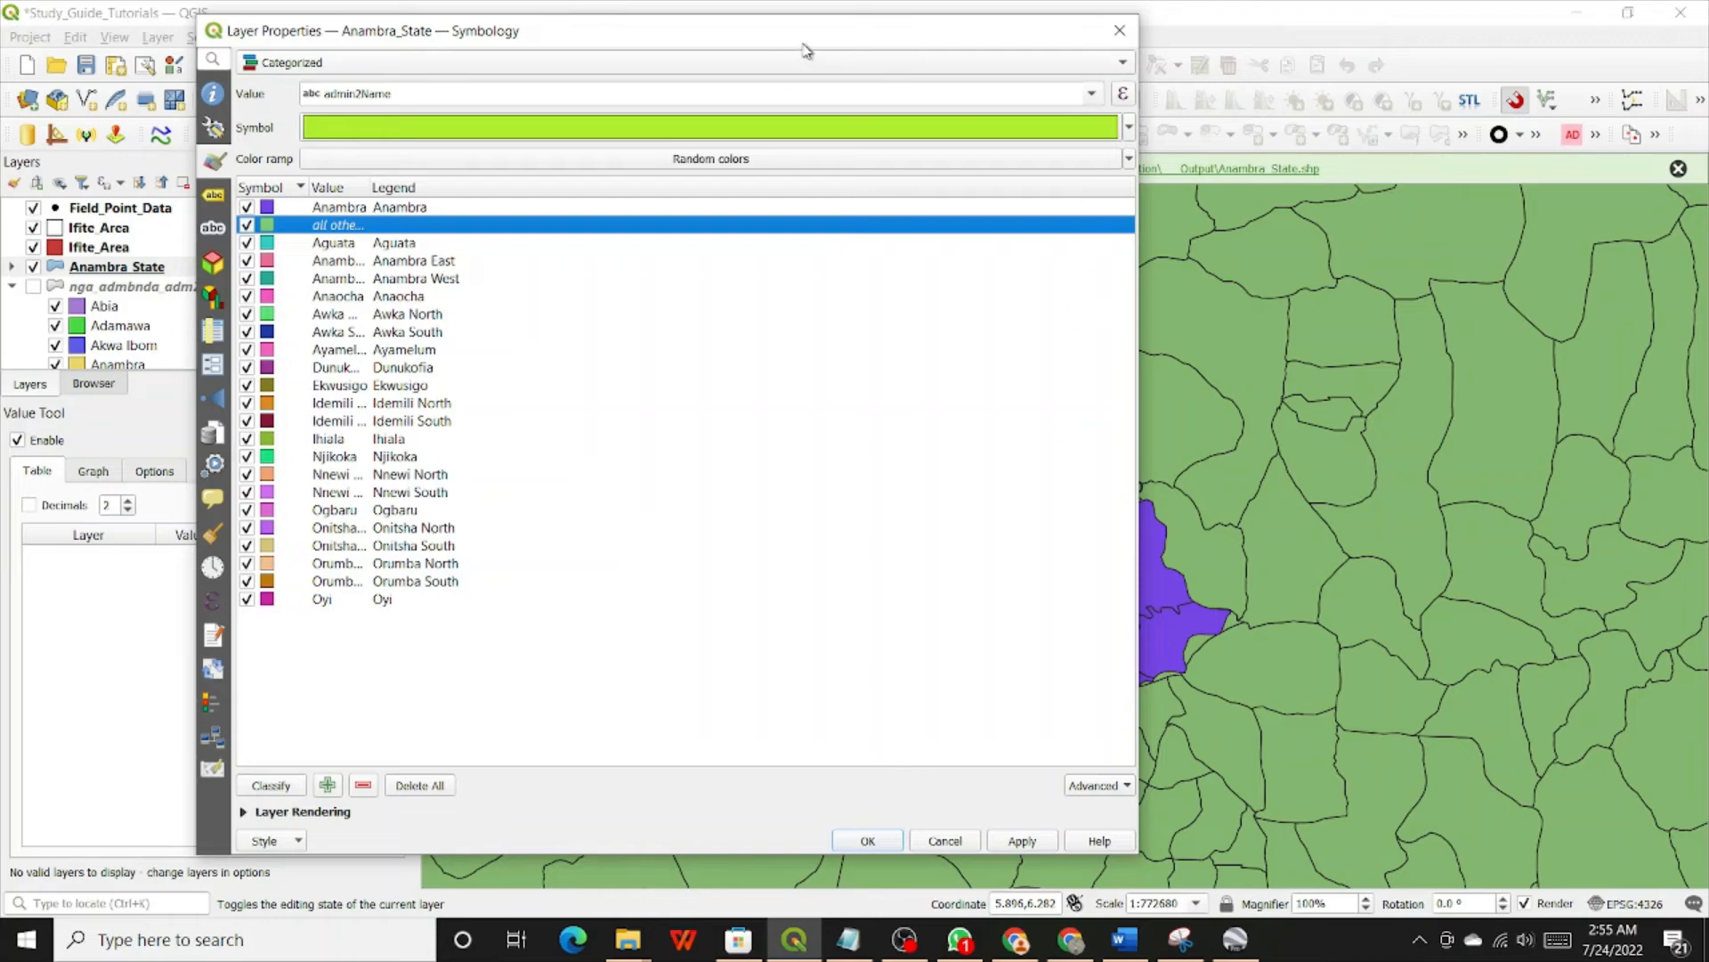
pyautogui.moveTo(809, 42); pyautogui.dragTo(670, 52)
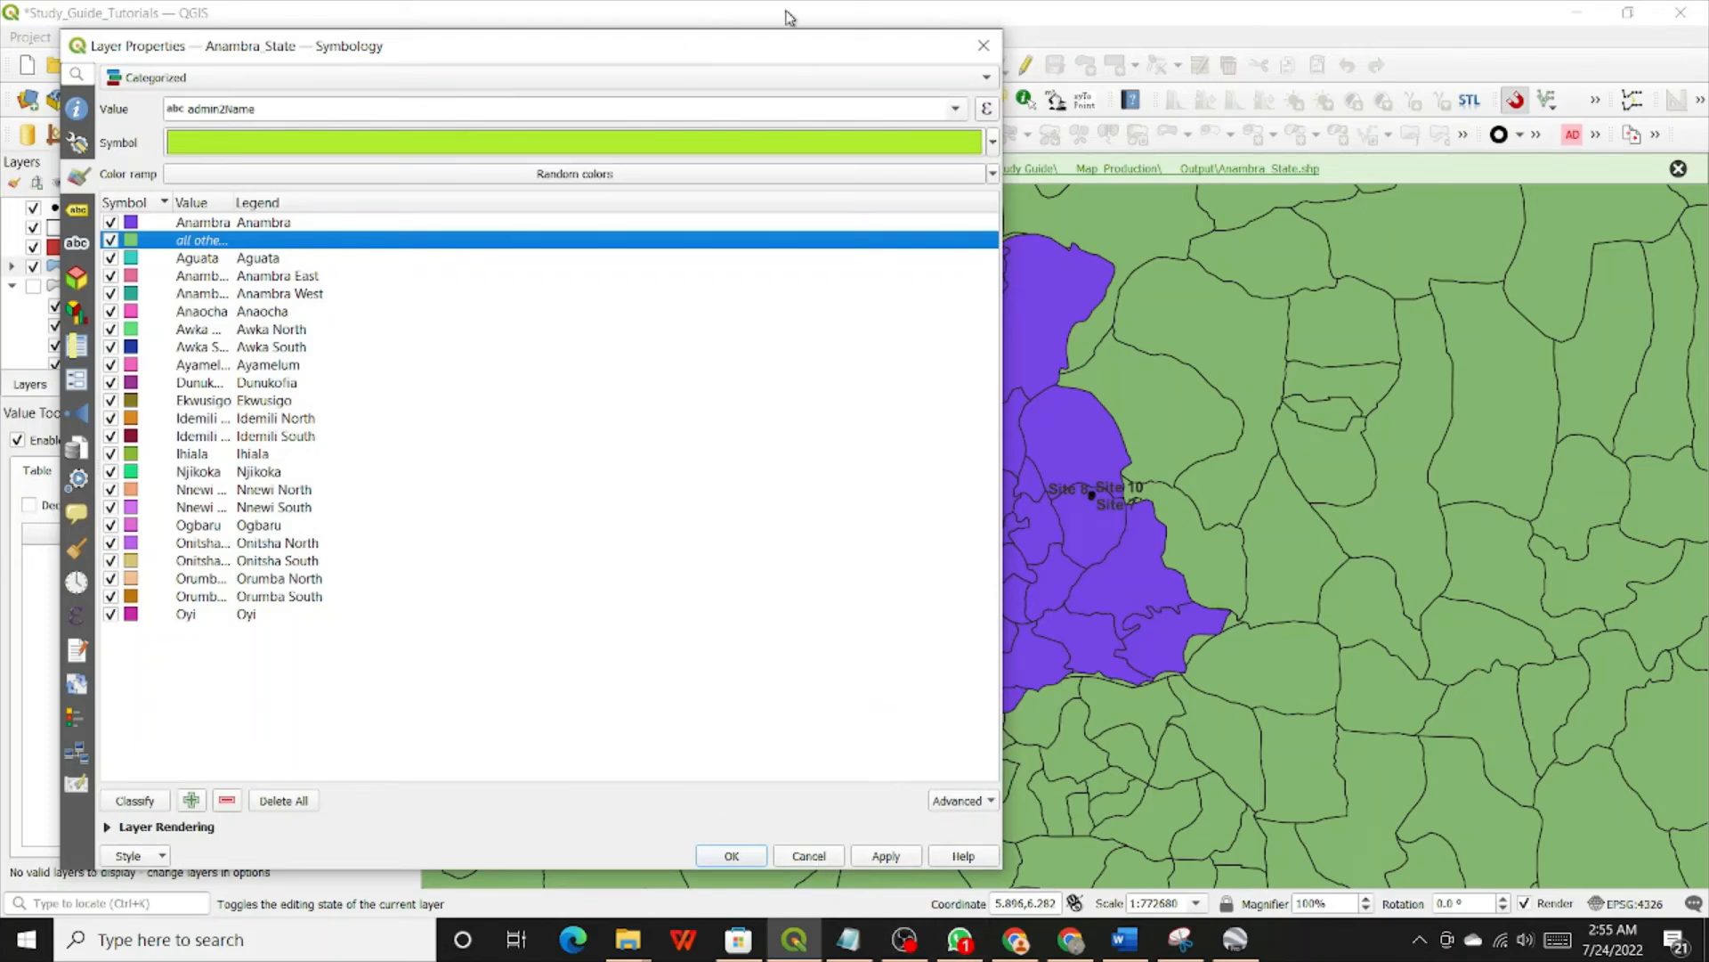
pyautogui.moveTo(679, 55); pyautogui.dragTo(504, 60)
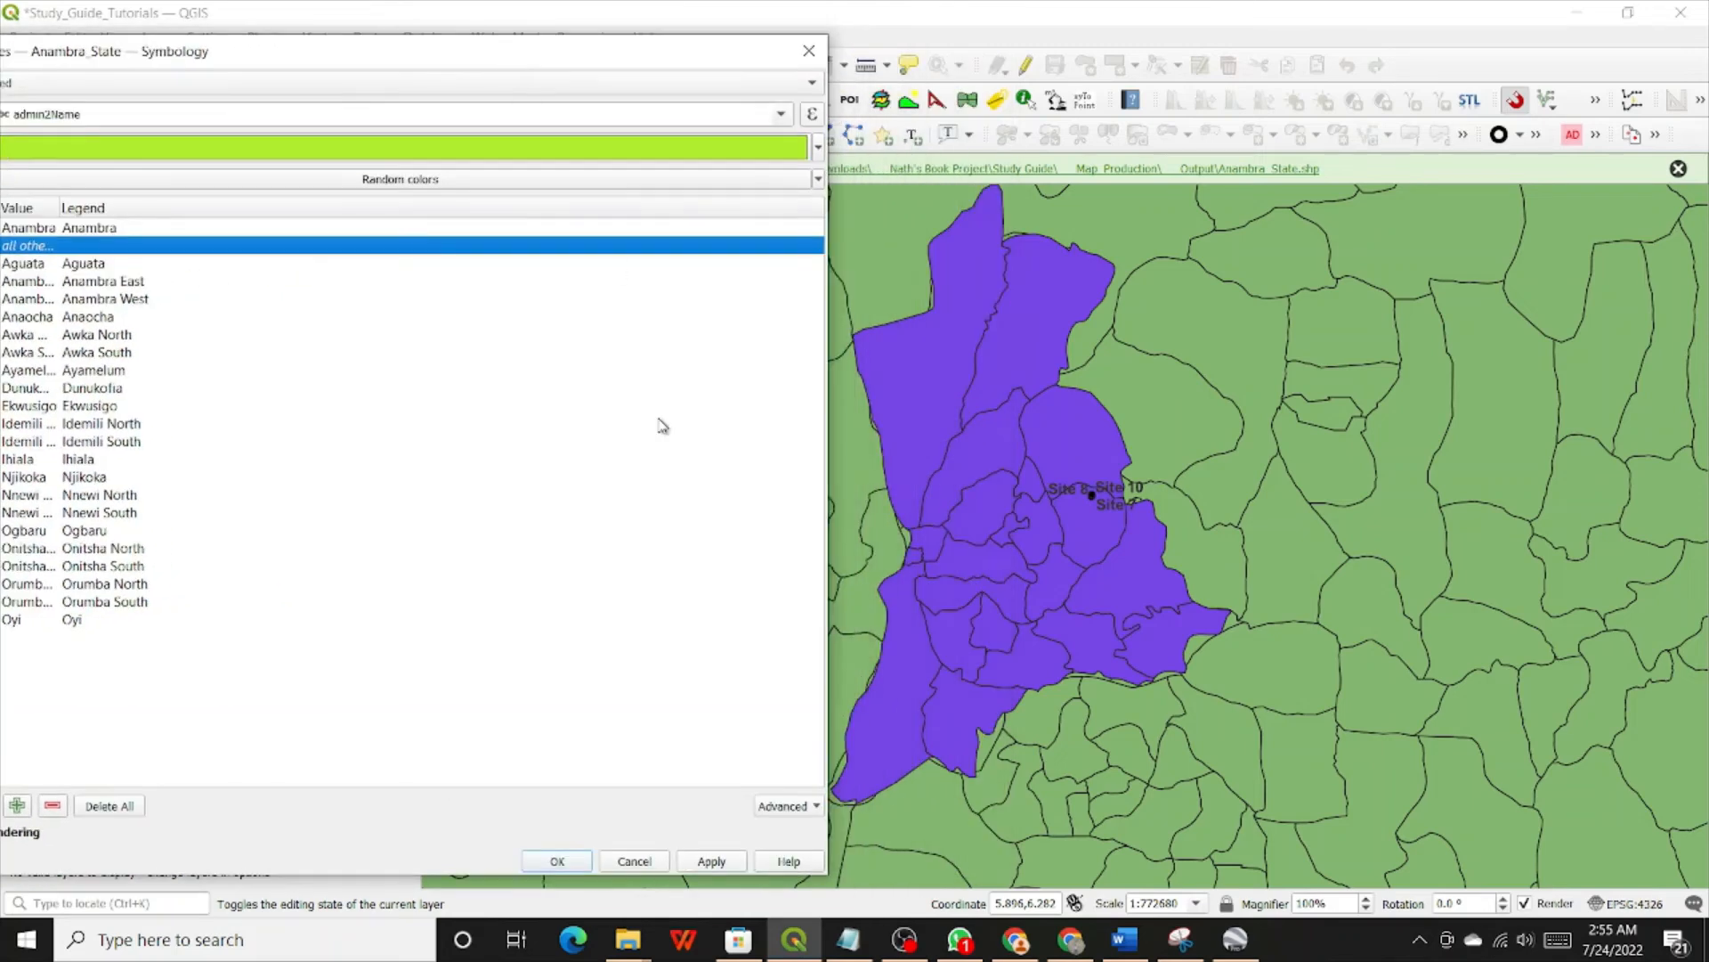
pyautogui.click(718, 863)
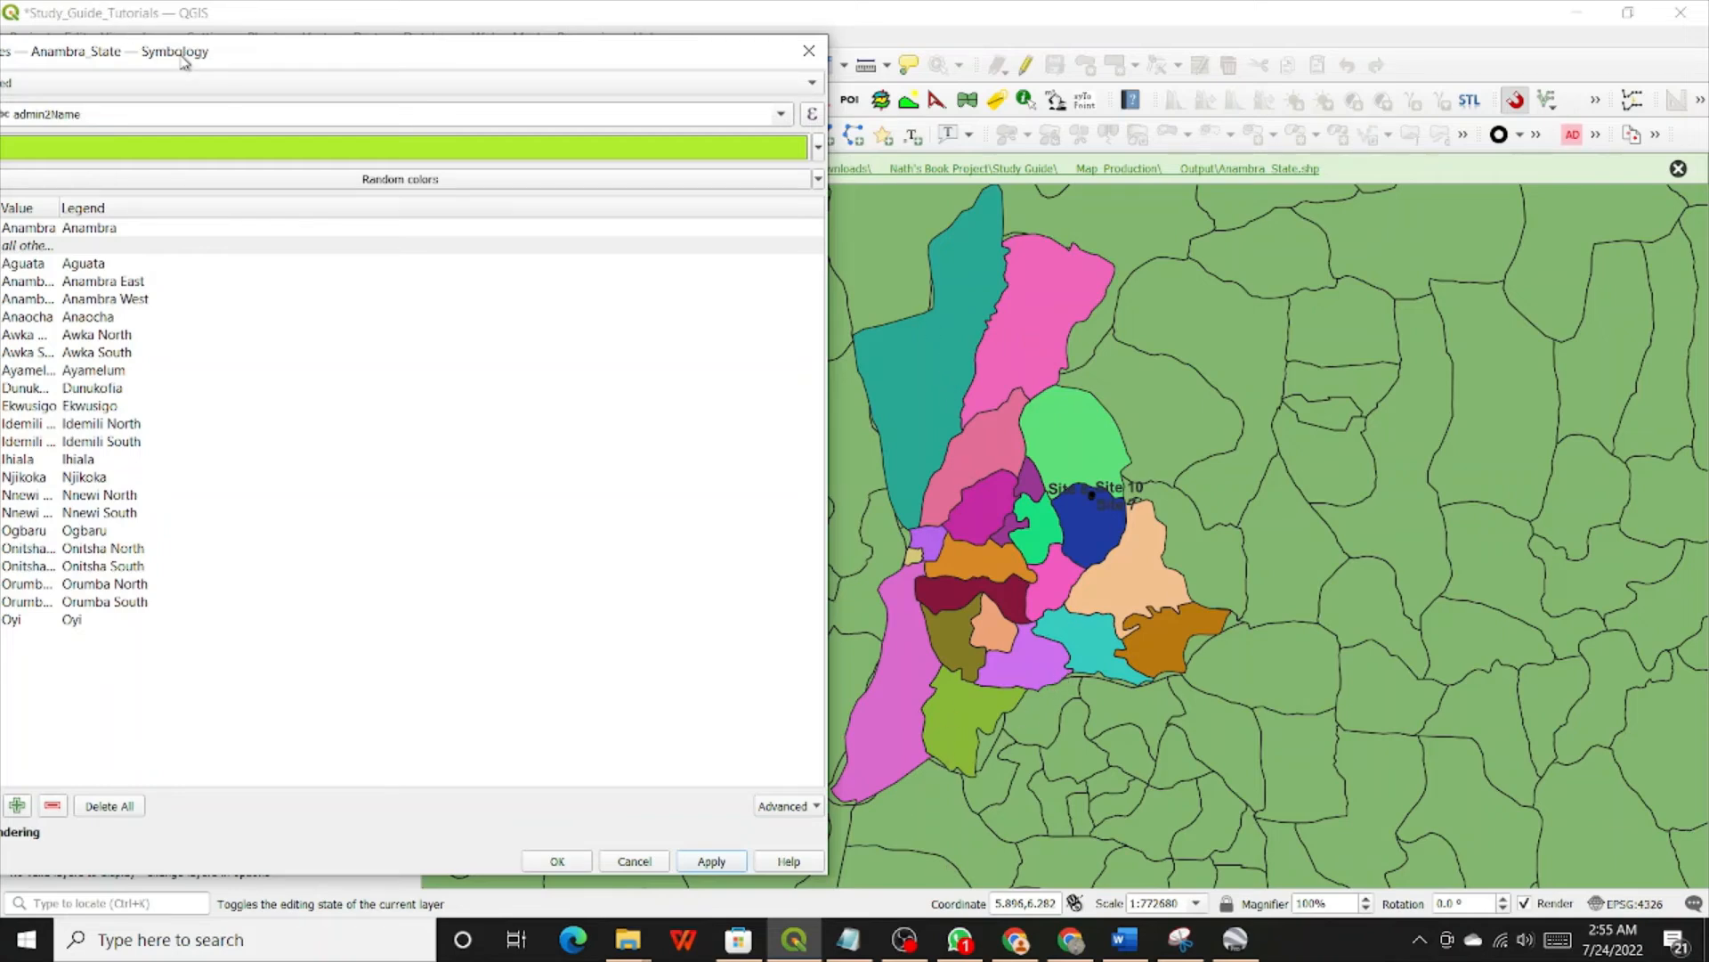
pyautogui.moveTo(184, 62); pyautogui.dragTo(589, 103)
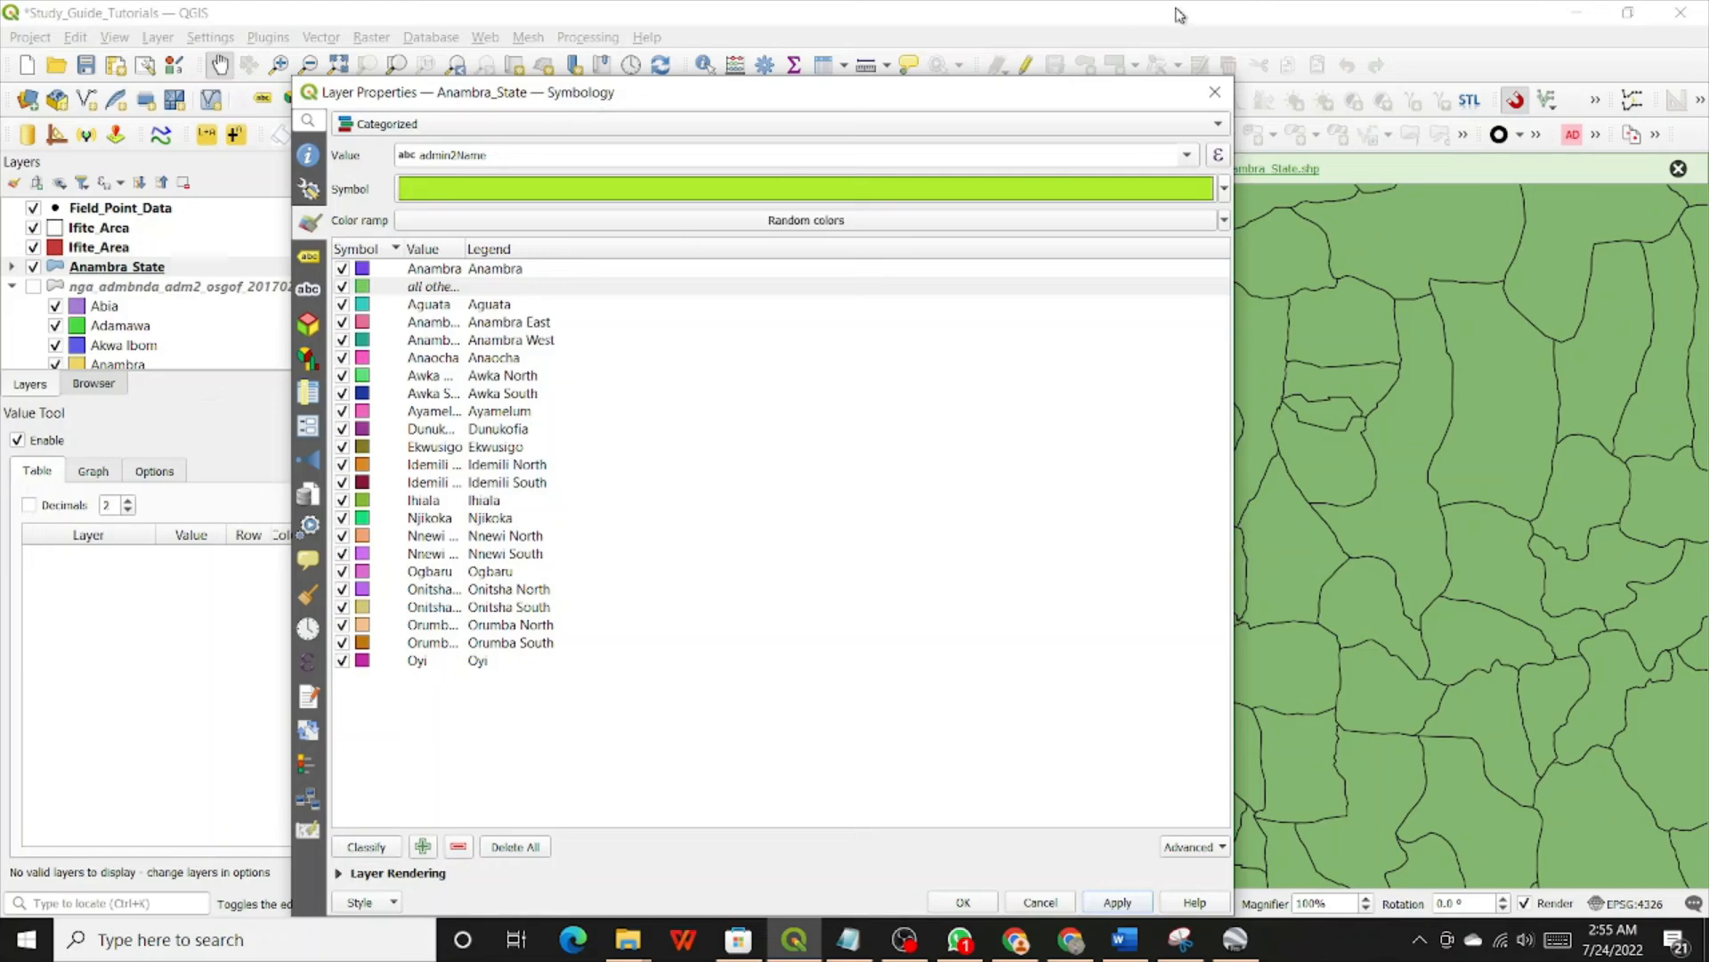
pyautogui.click(1216, 92)
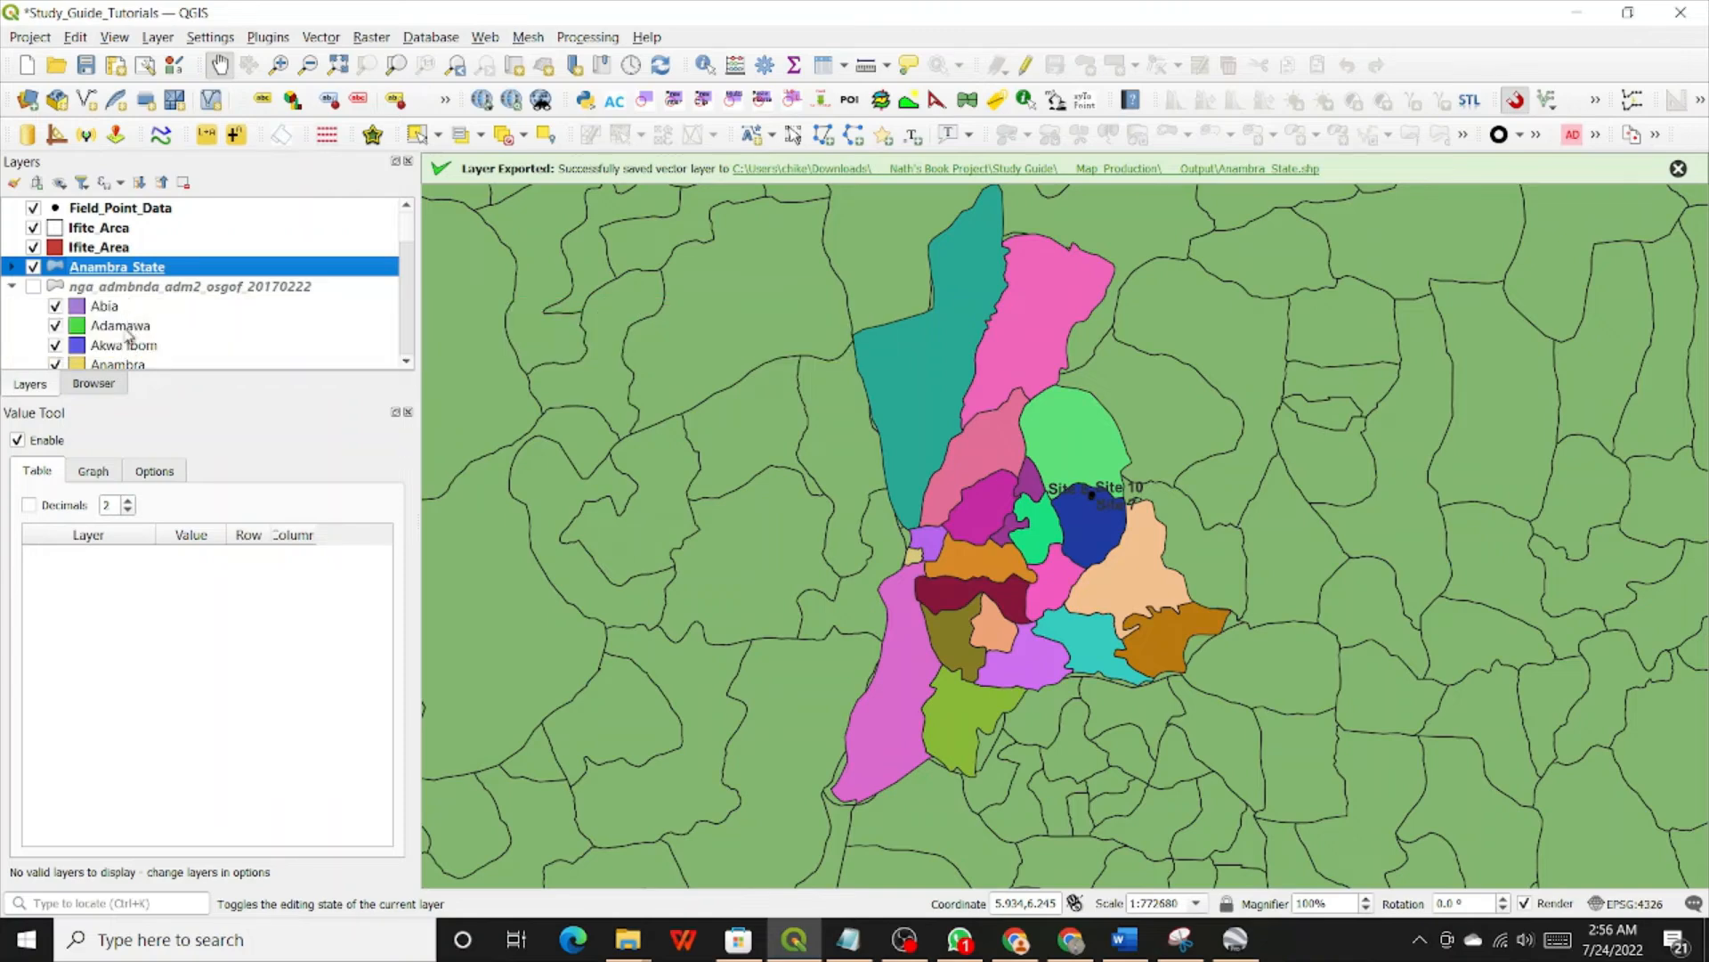
# Step: Collapse the nga_admbnda_adm2_osgof_20170222 legend, expand the Anambra_State legend, and review its class entries
pyautogui.scroll(-3, 105, 307)
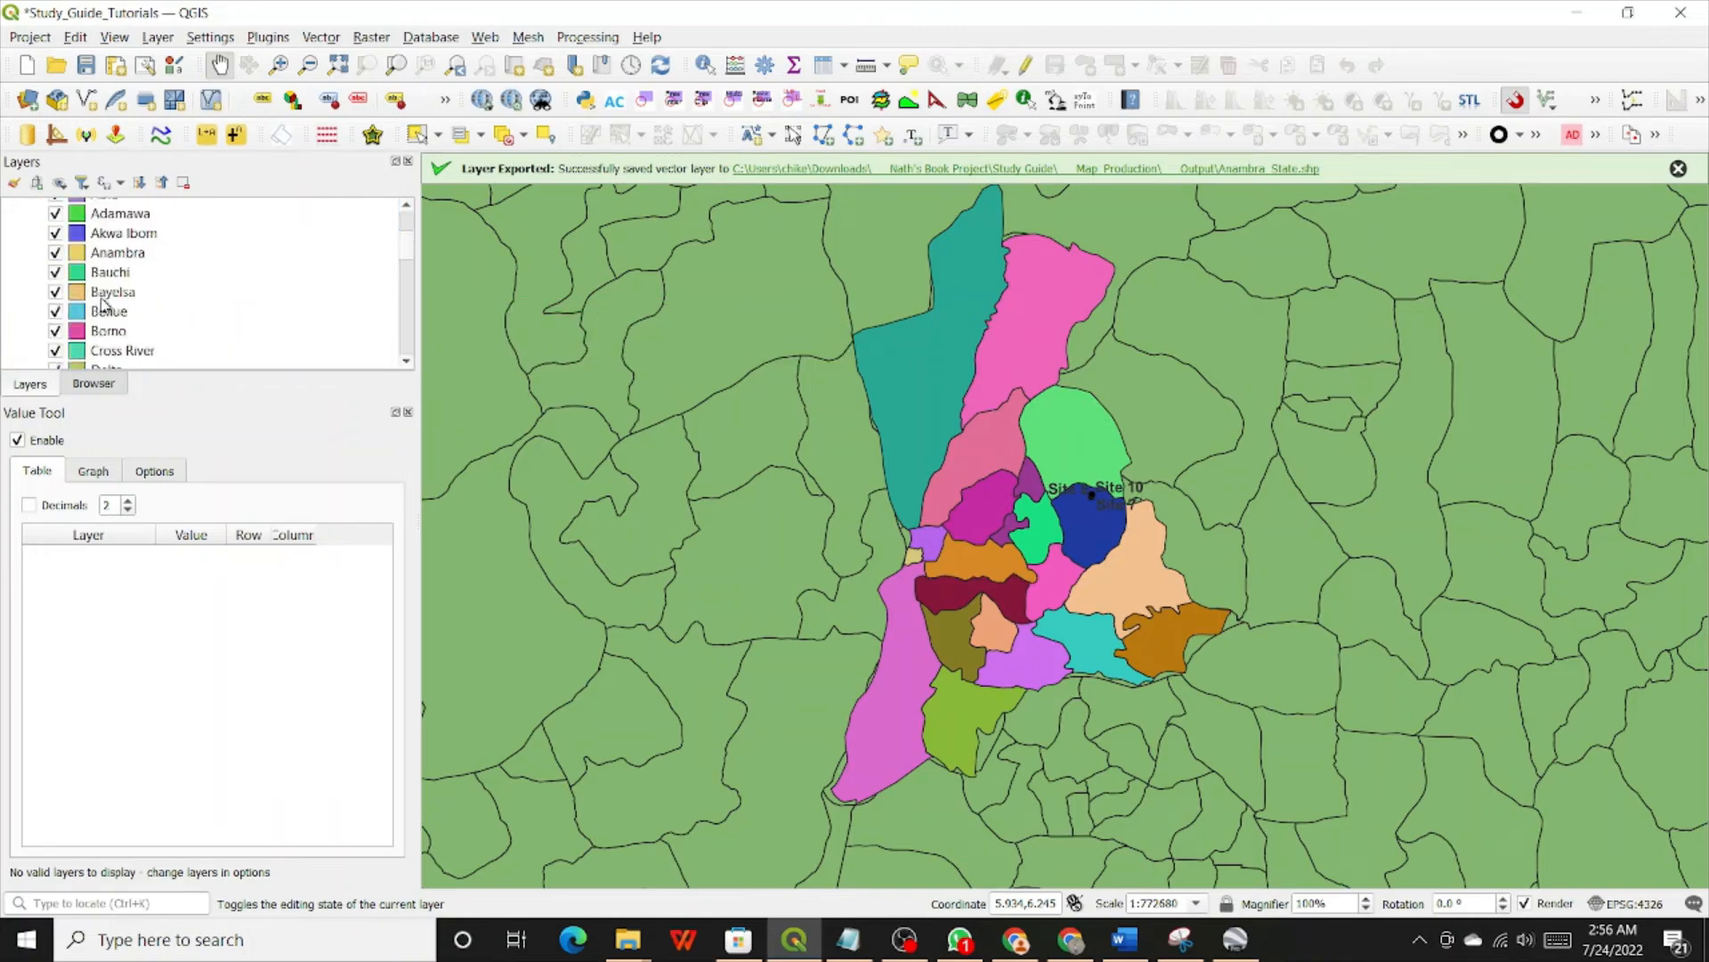
pyautogui.scroll(5, 105, 307)
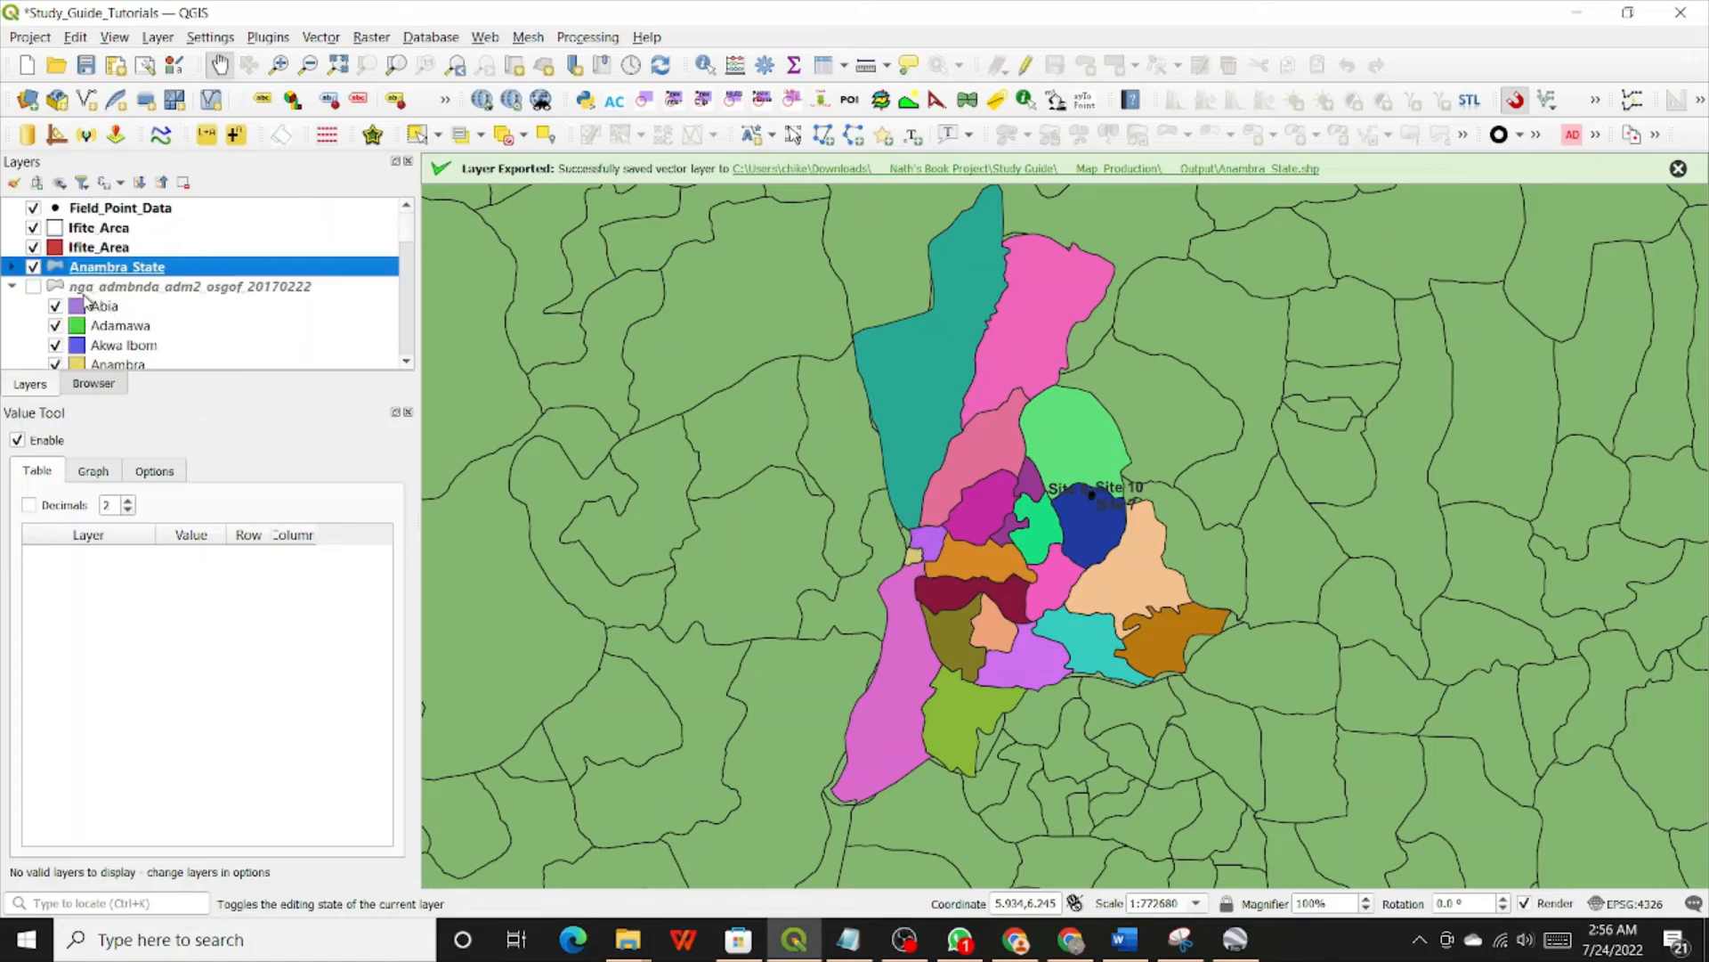
pyautogui.click(13, 287)
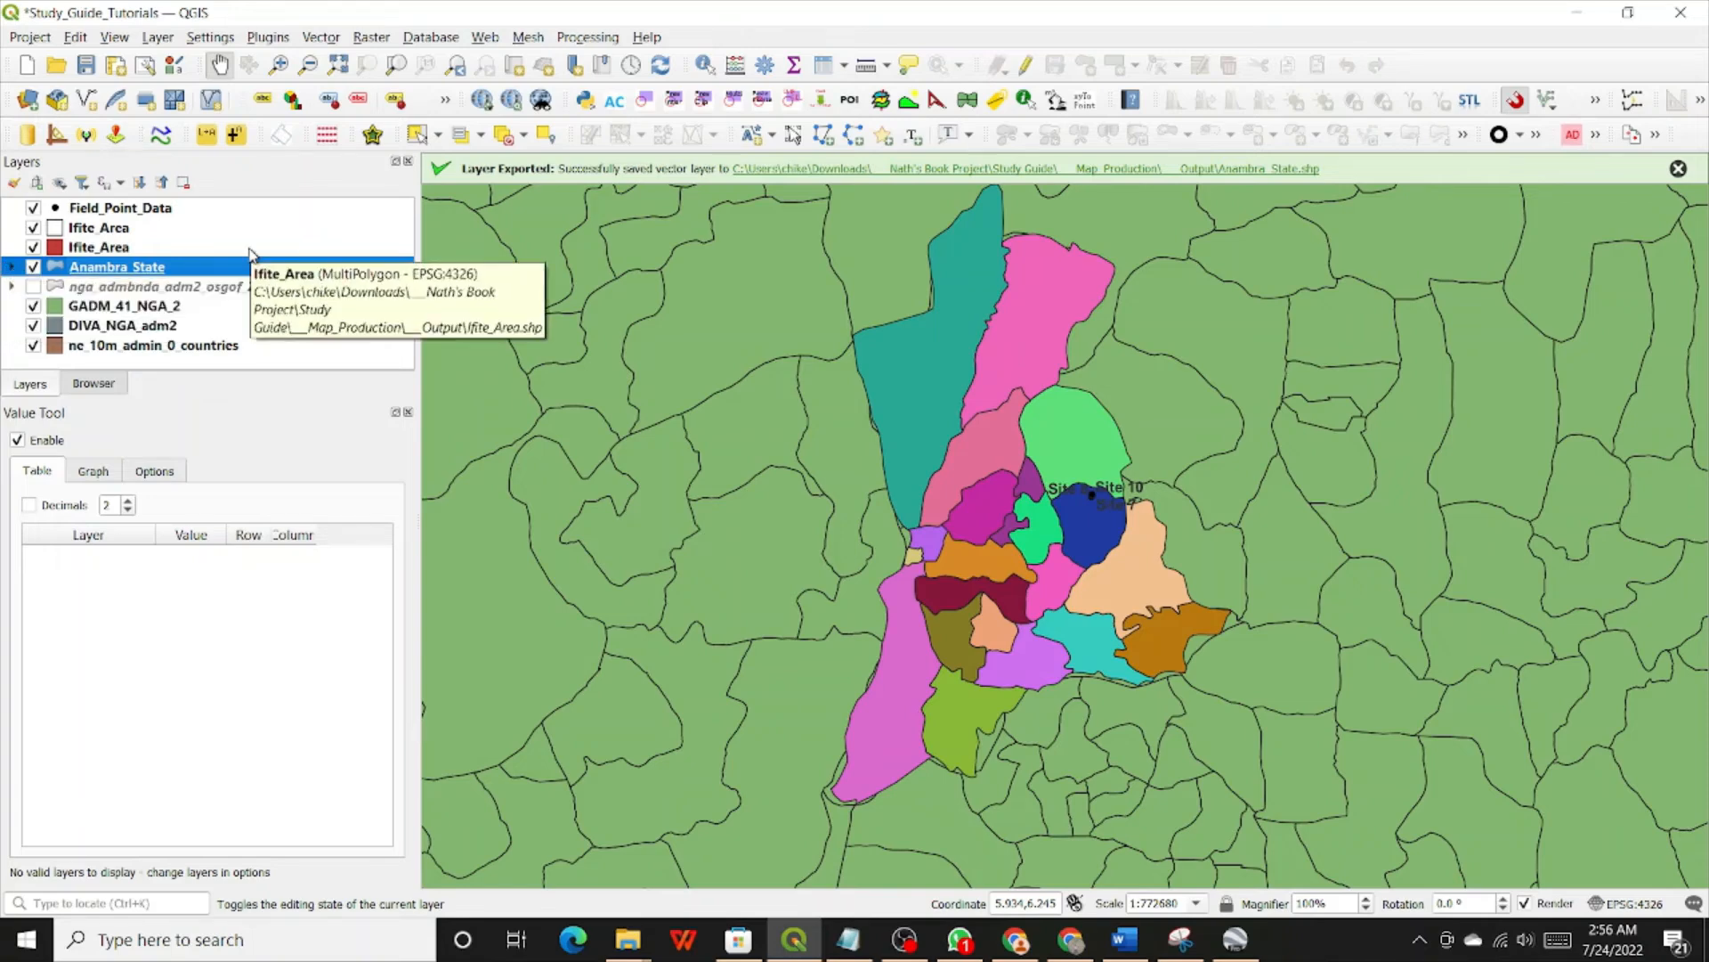
pyautogui.click(10, 267)
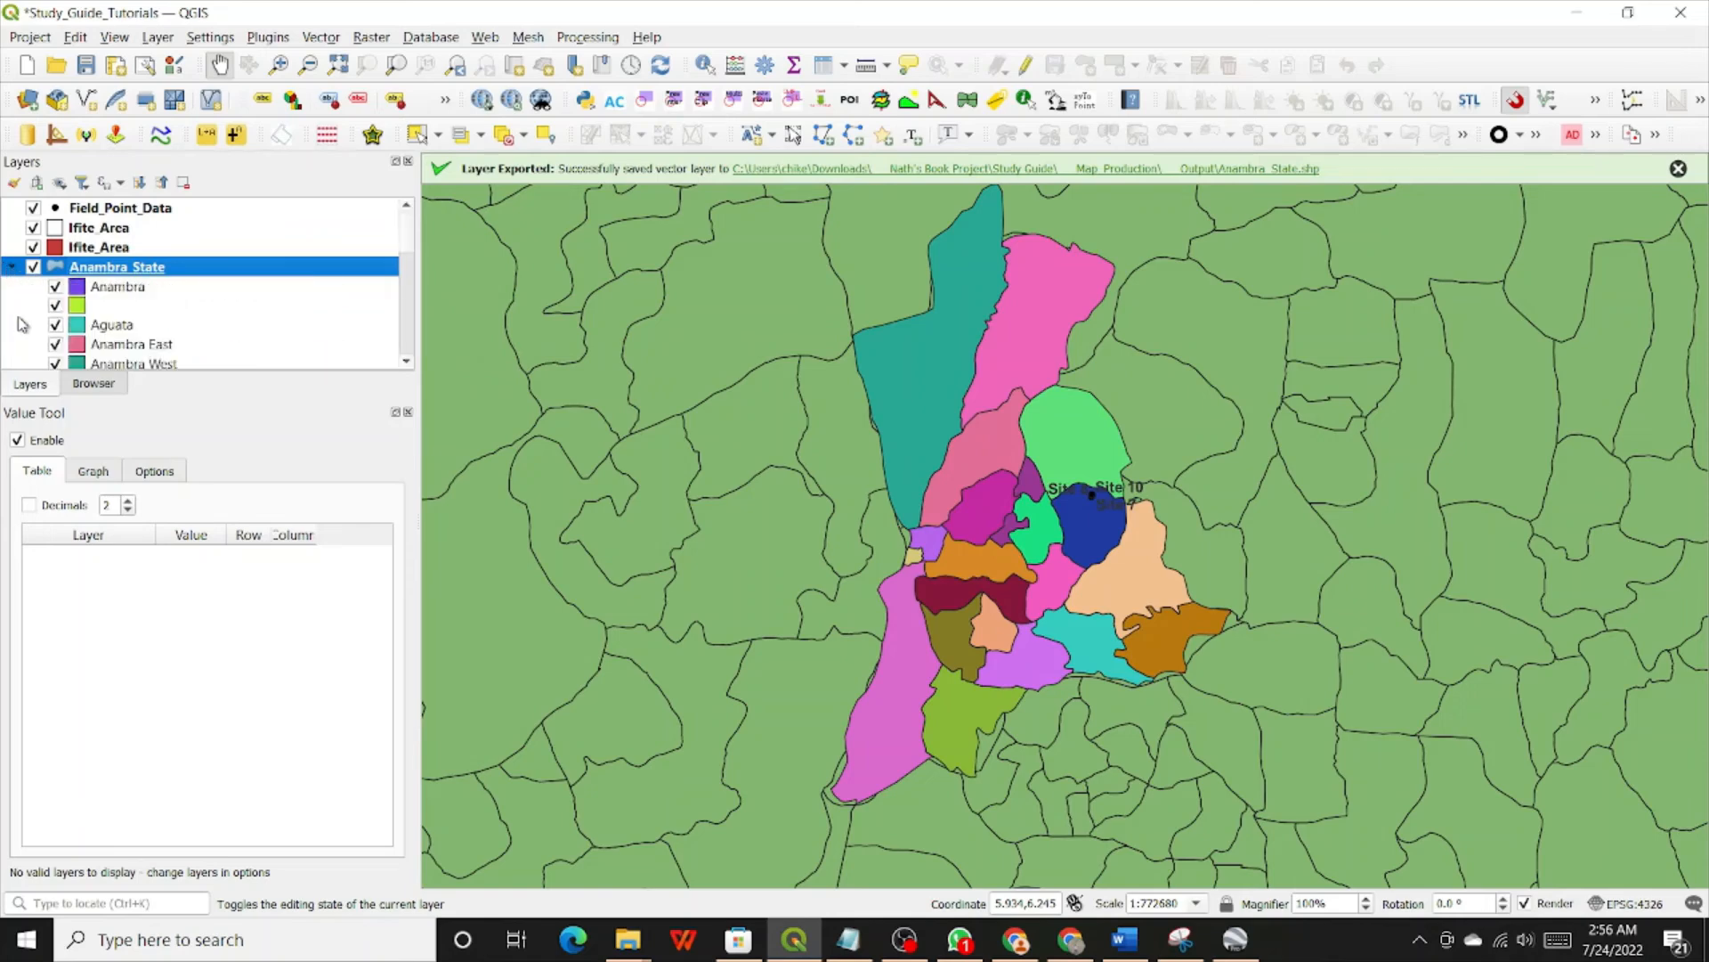
pyautogui.click(105, 295)
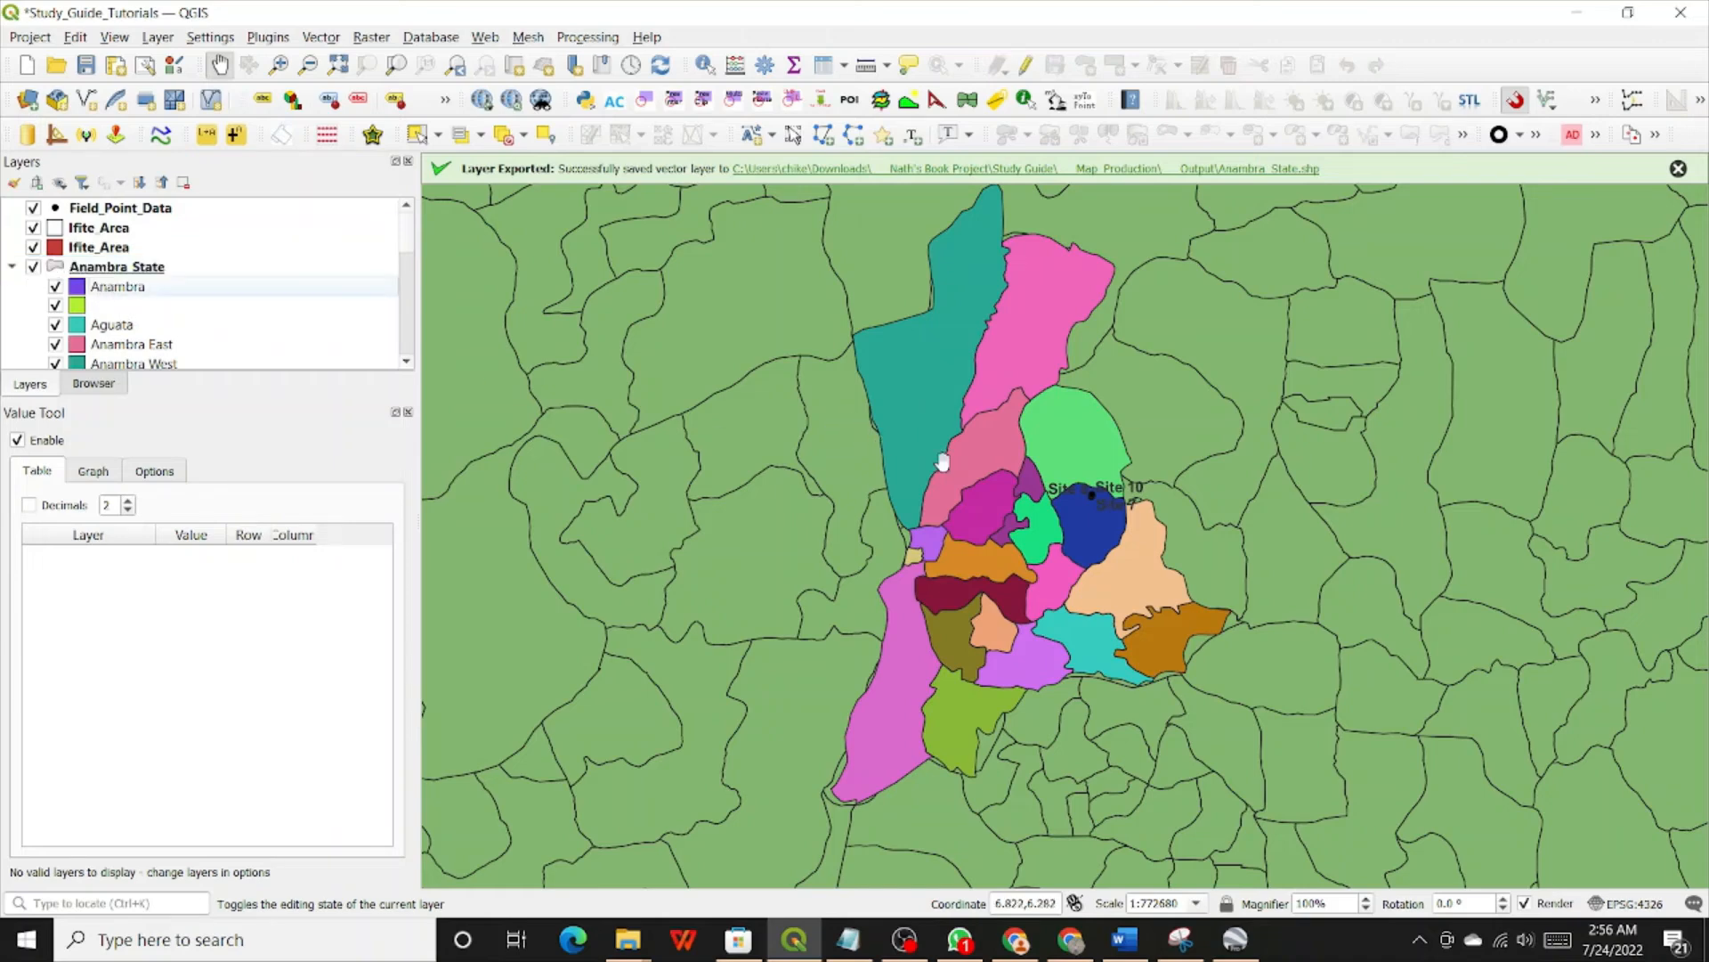
pyautogui.click(76, 305)
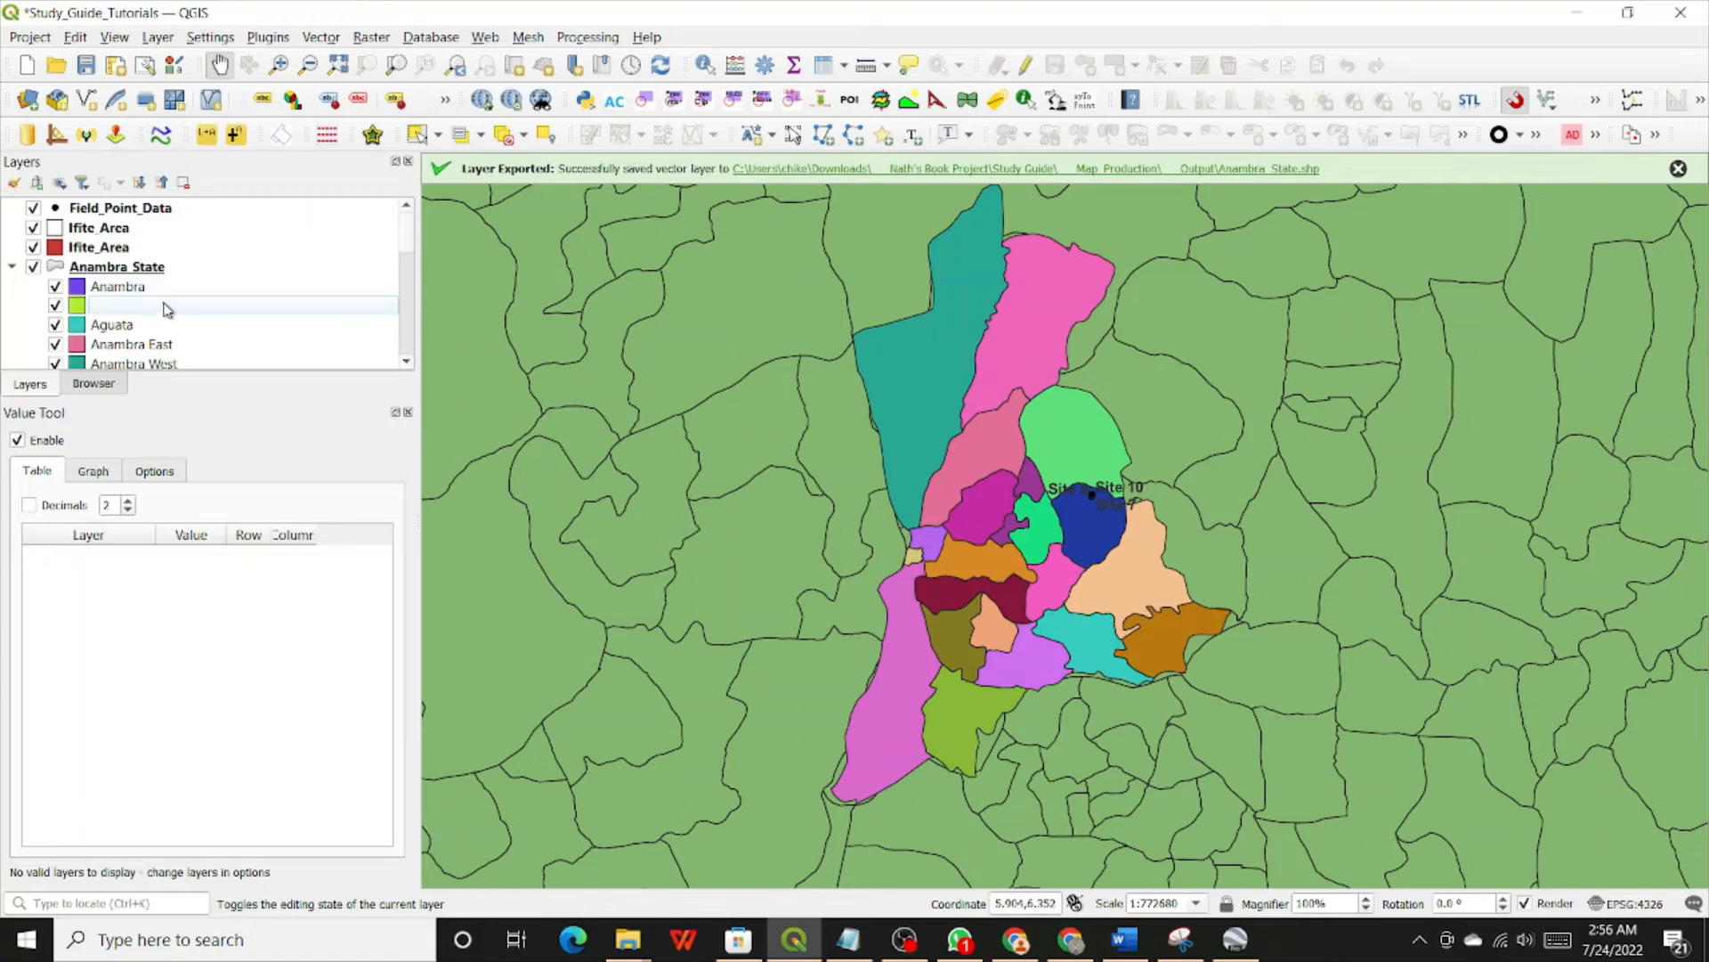
pyautogui.scroll(-8, 169, 309)
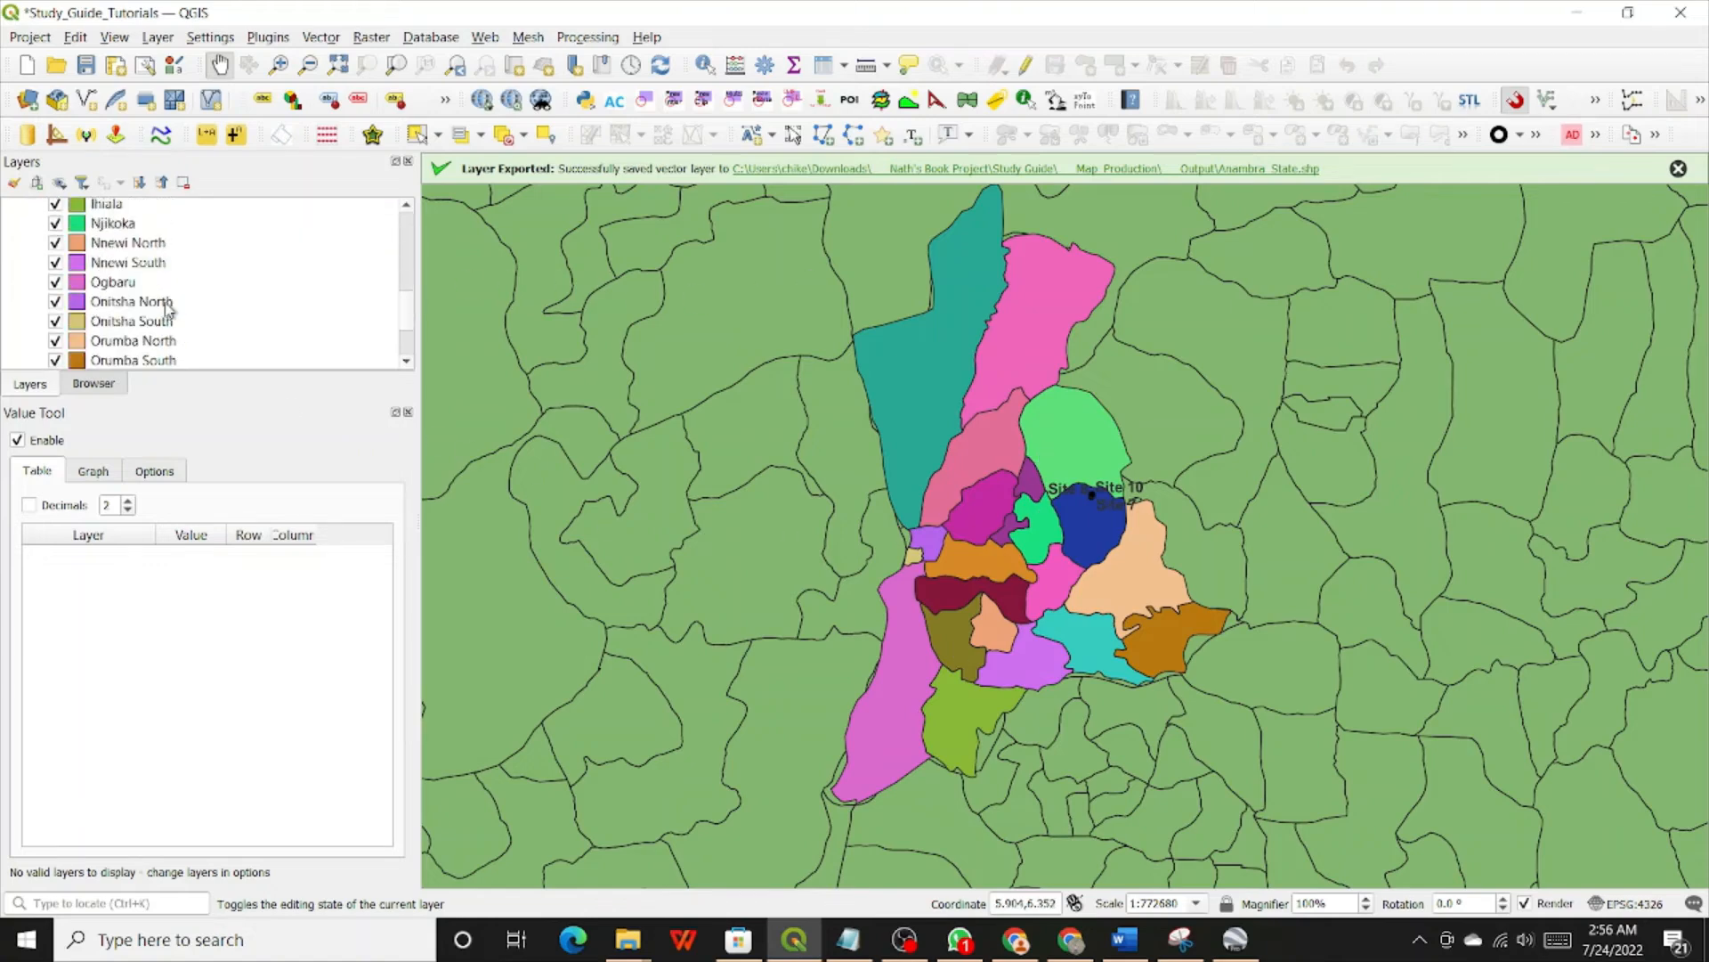
pyautogui.scroll(6, 170, 309)
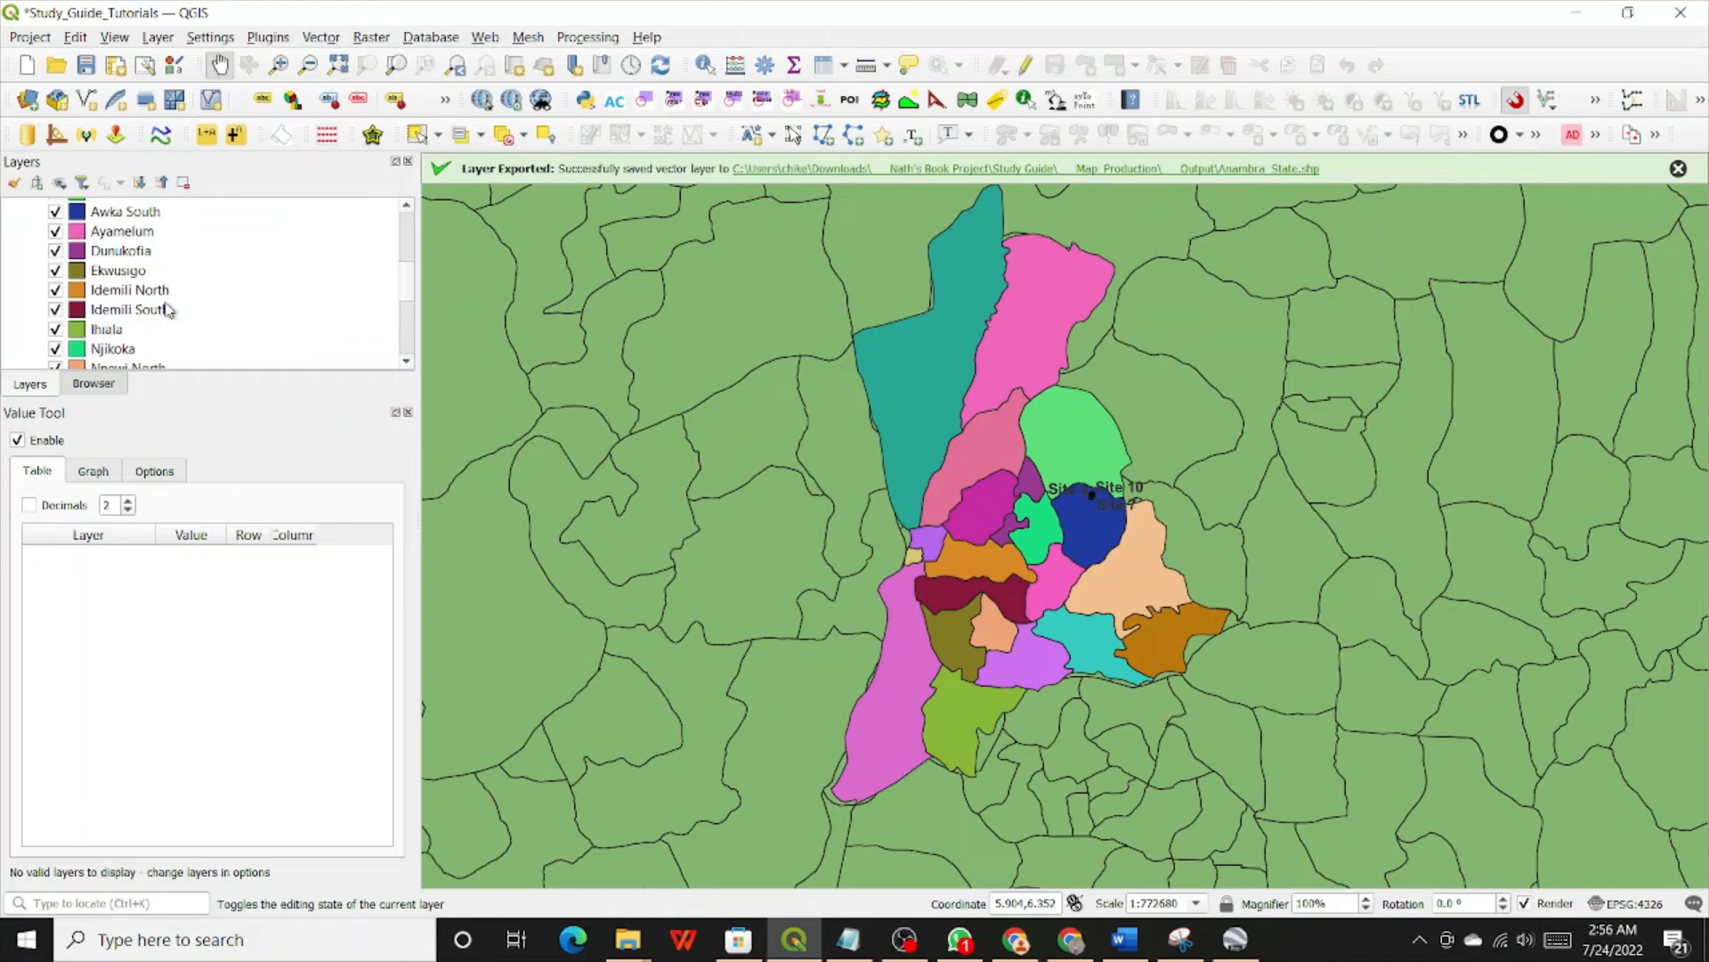
pyautogui.scroll(2, 170, 309)
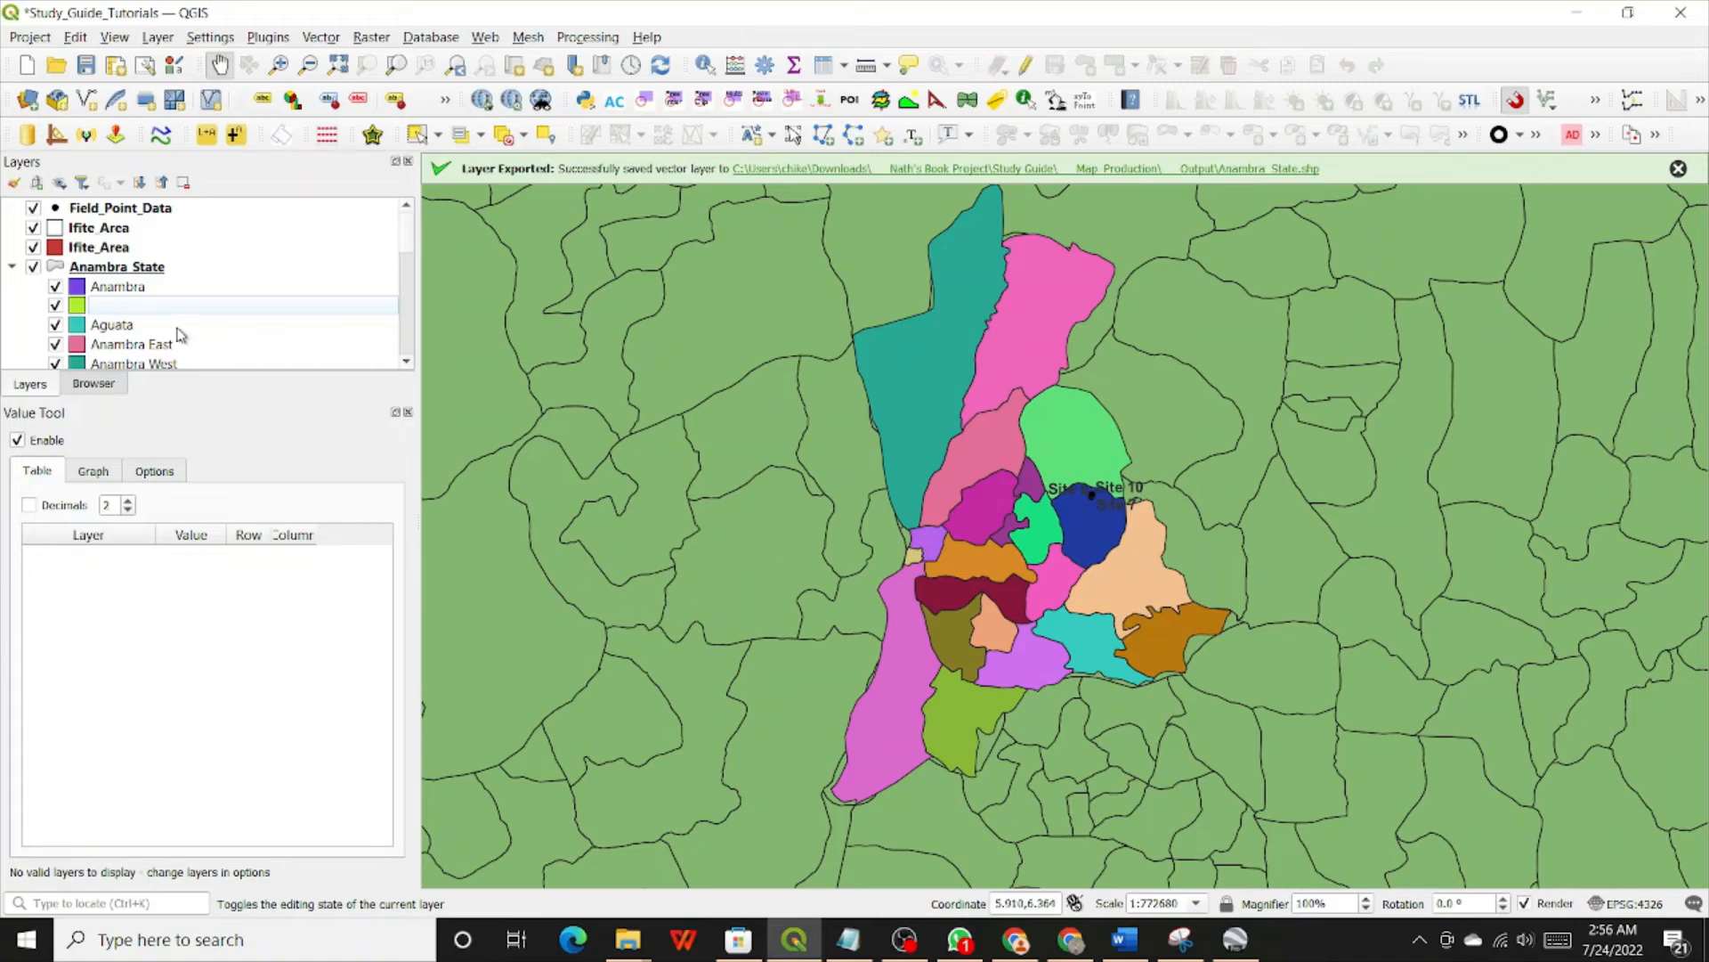
# Step: Reopen the Anambra_State symbology properties and delete all existing classes
pyautogui.rightClick(134, 269)
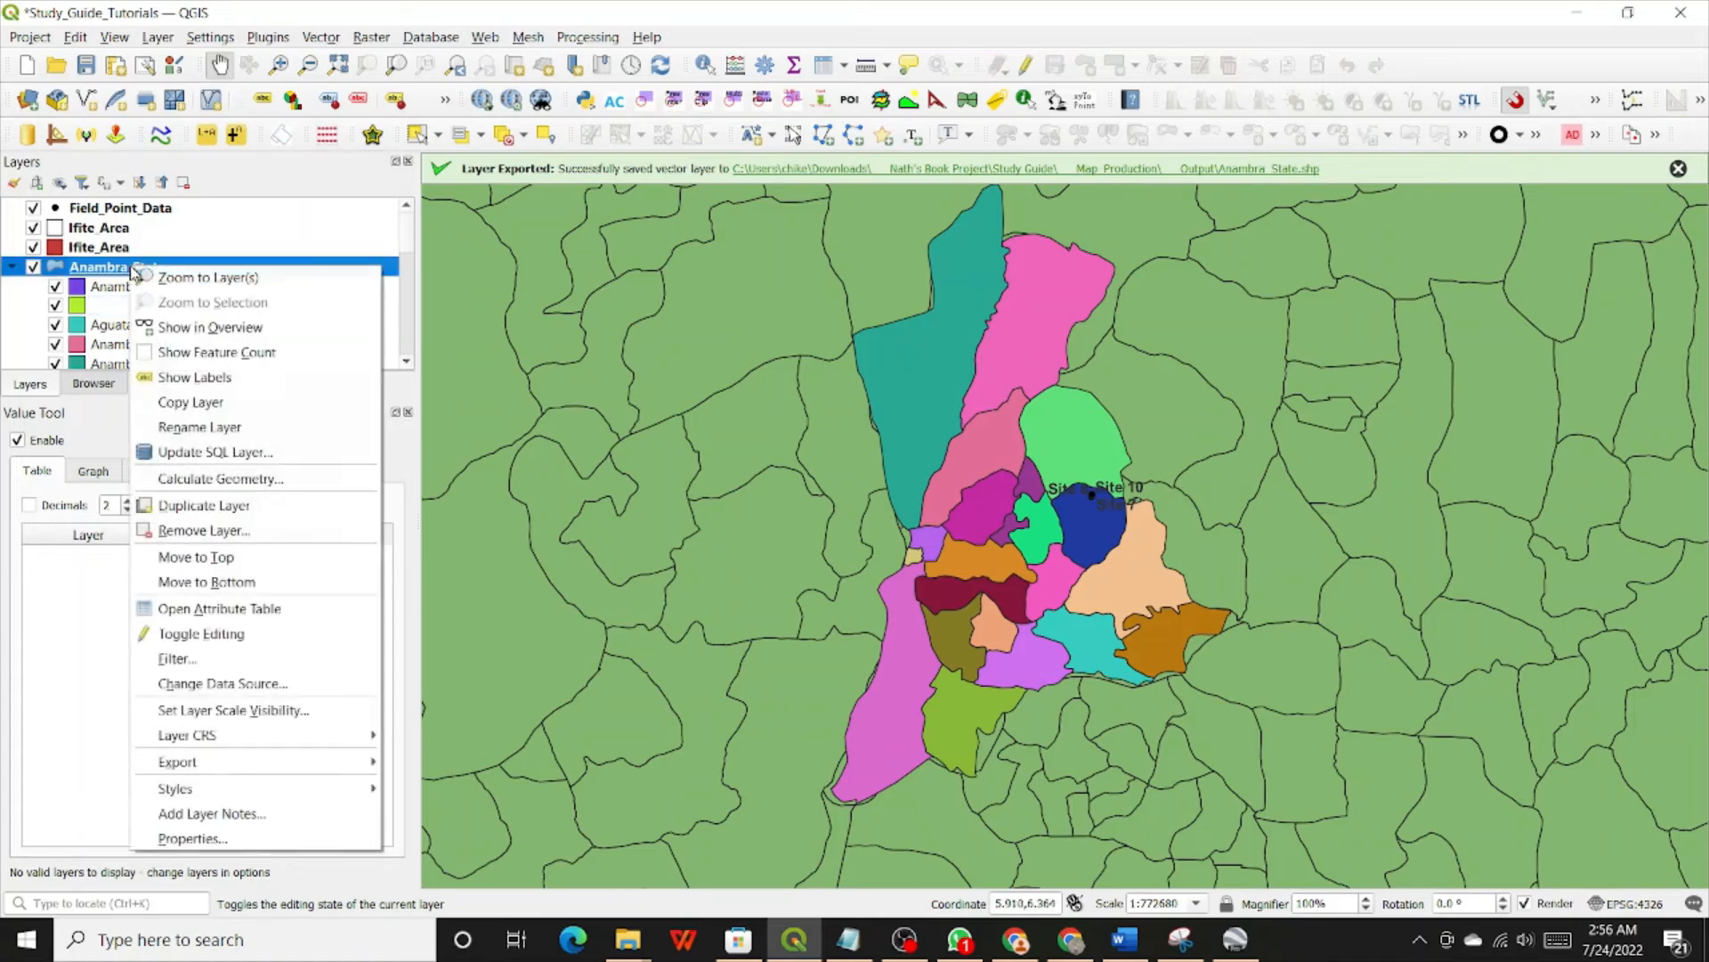
pyautogui.click(258, 838)
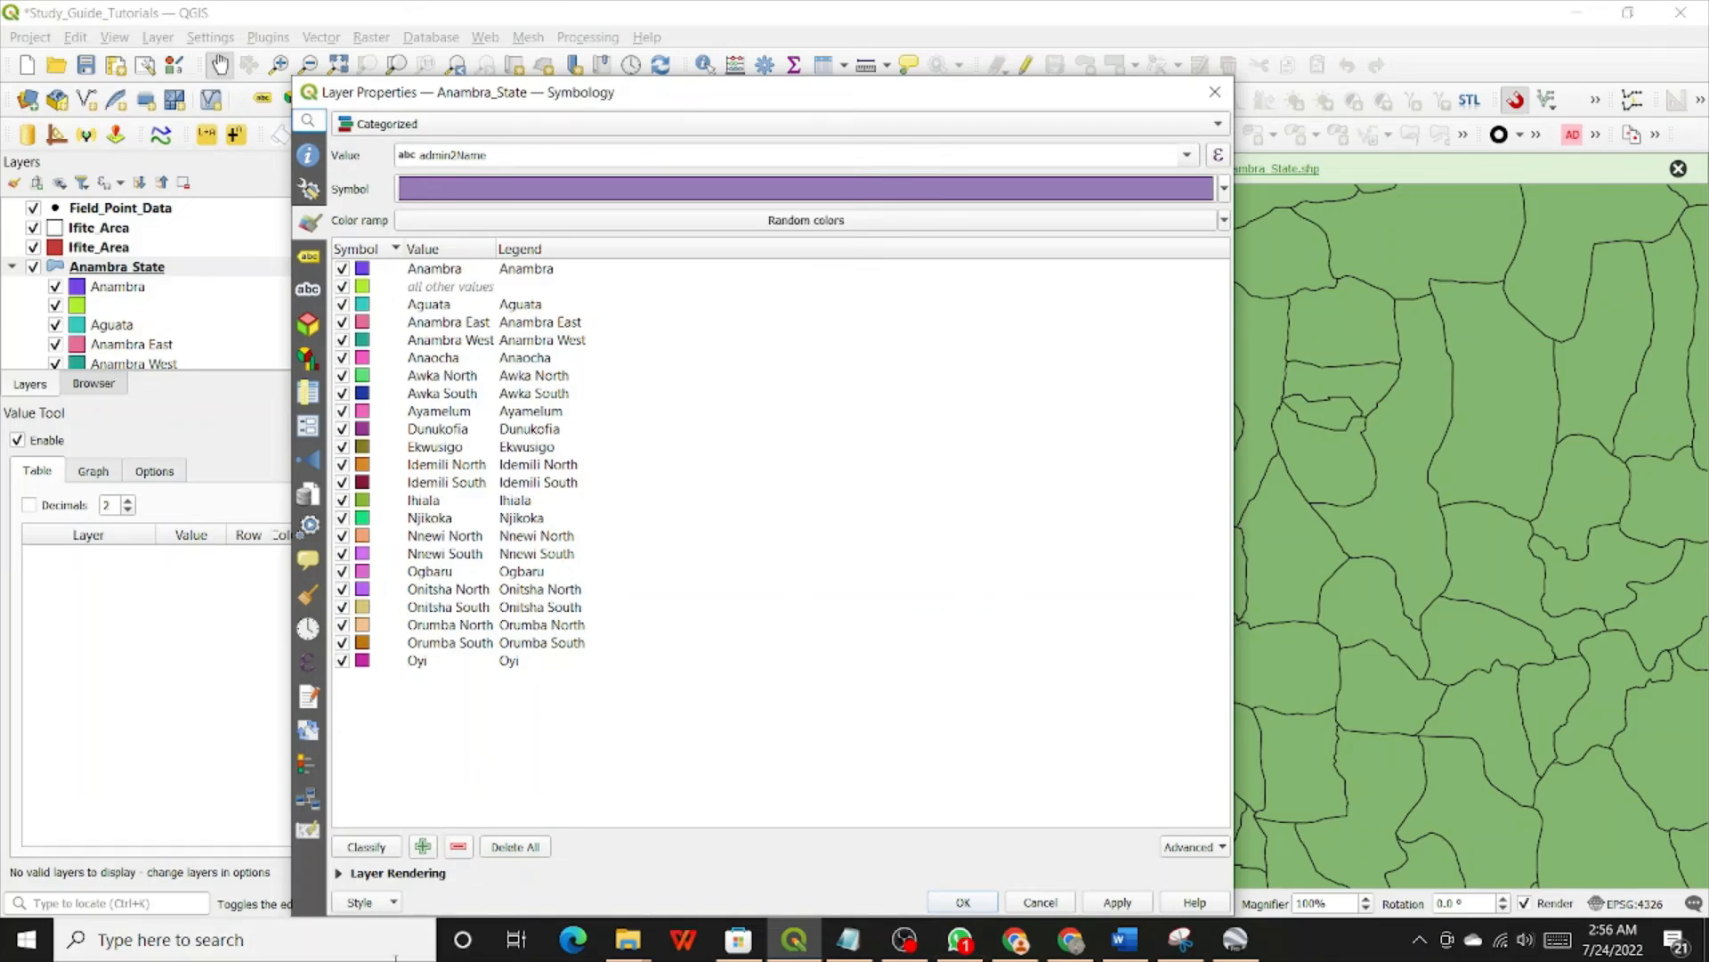
pyautogui.click(535, 850)
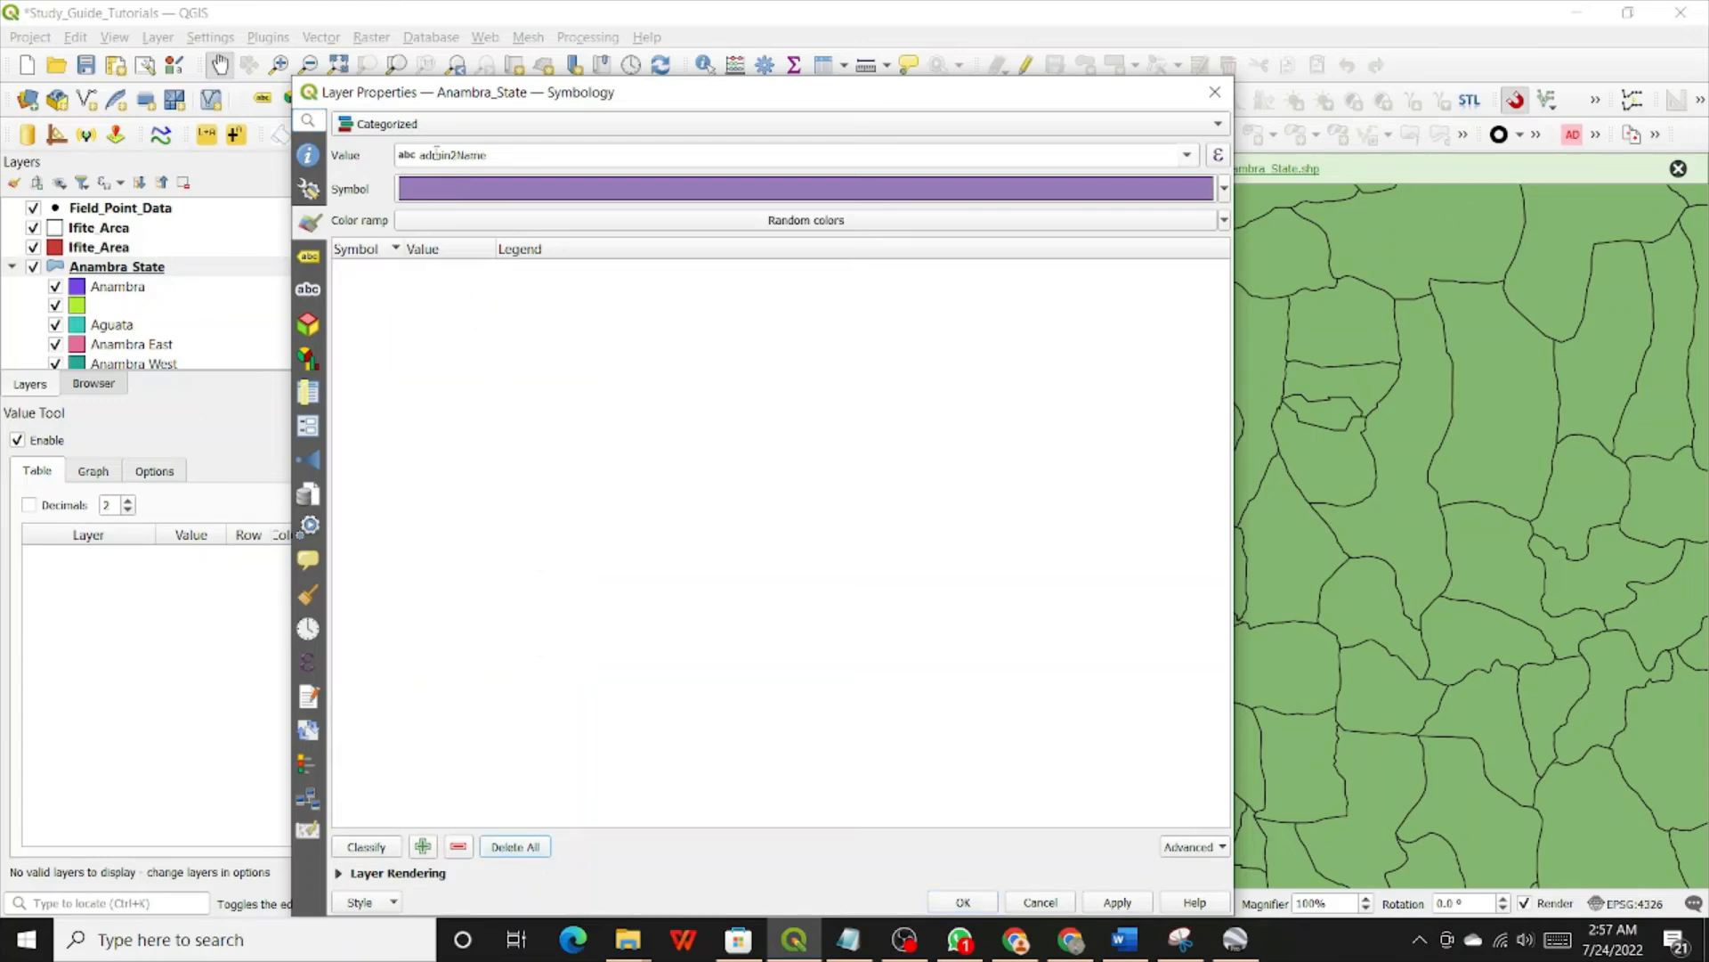
# Step: Classify the Anambra_State layer by admin2Name and remove the all other values class
pyautogui.moveTo(523, 99); pyautogui.dragTo(554, 45)
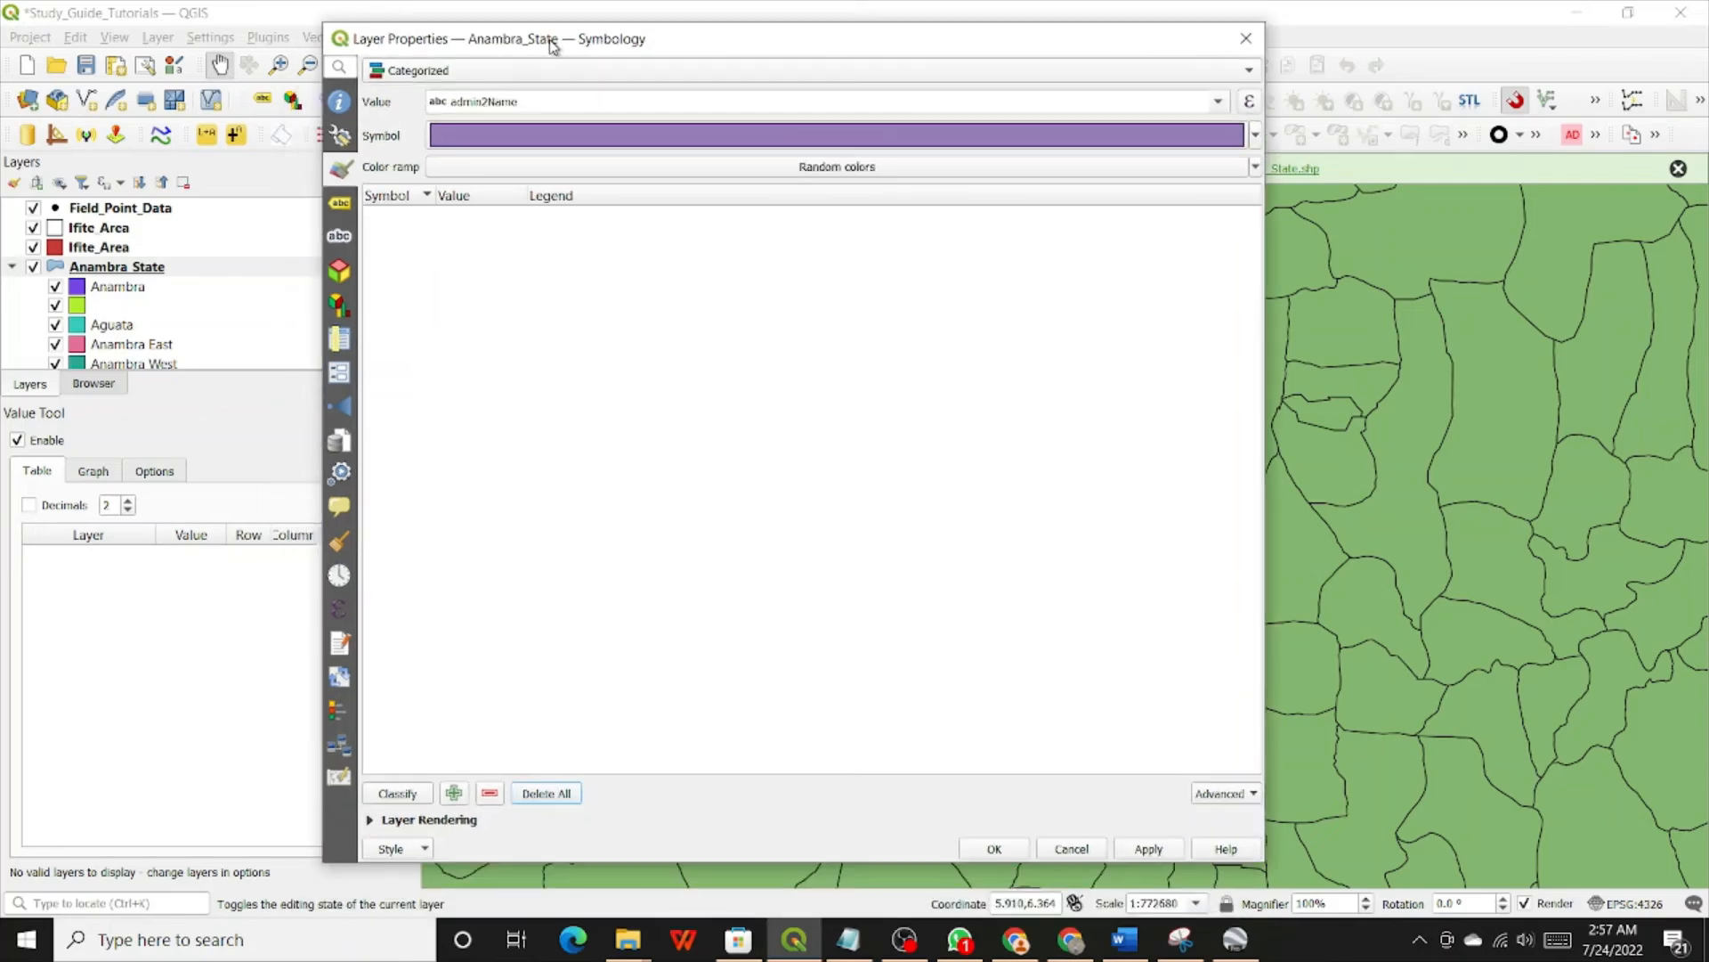
pyautogui.click(397, 793)
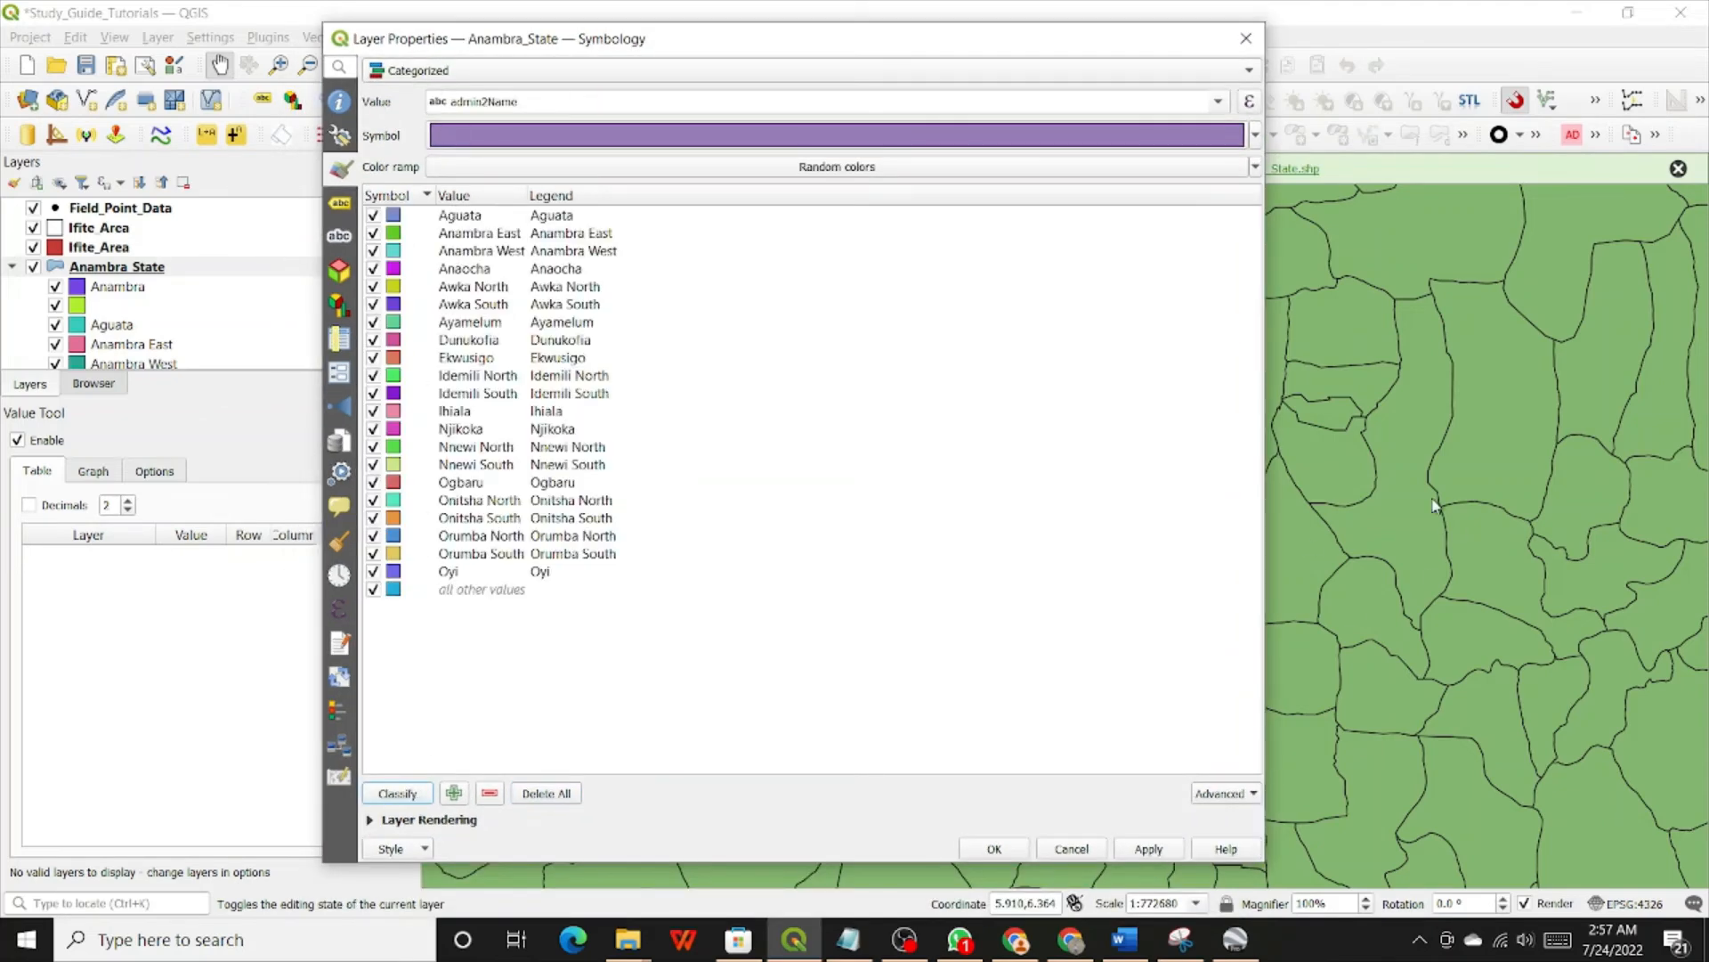
pyautogui.click(395, 588)
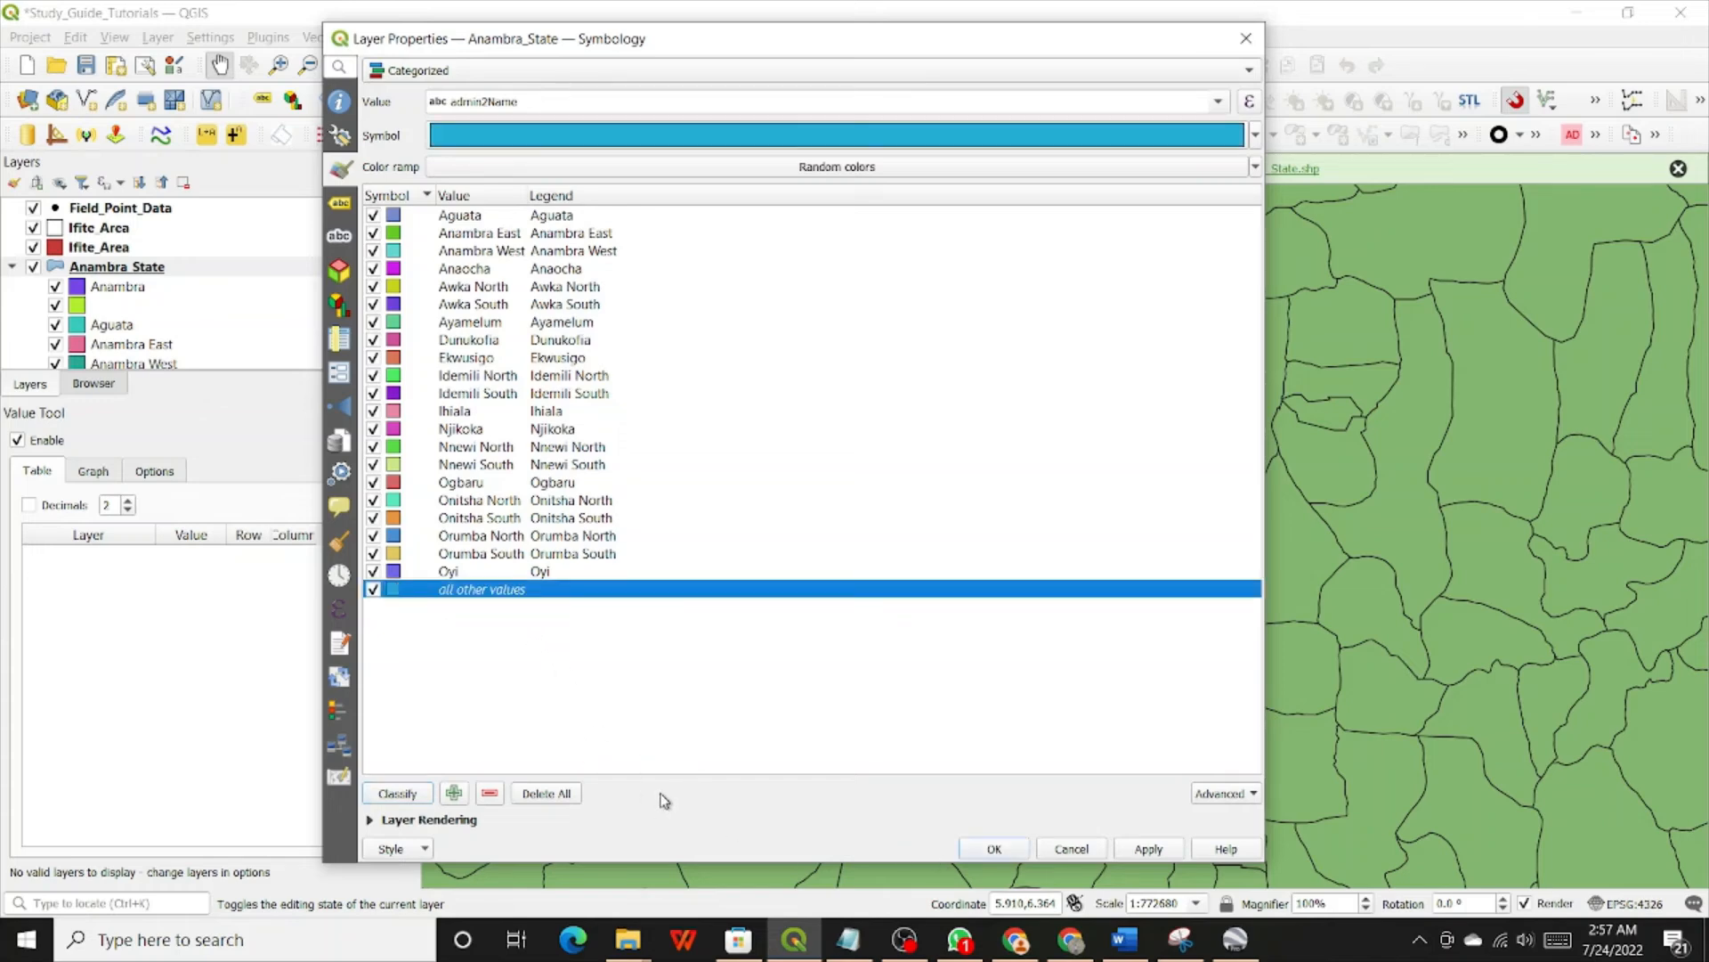
pyautogui.click(492, 793)
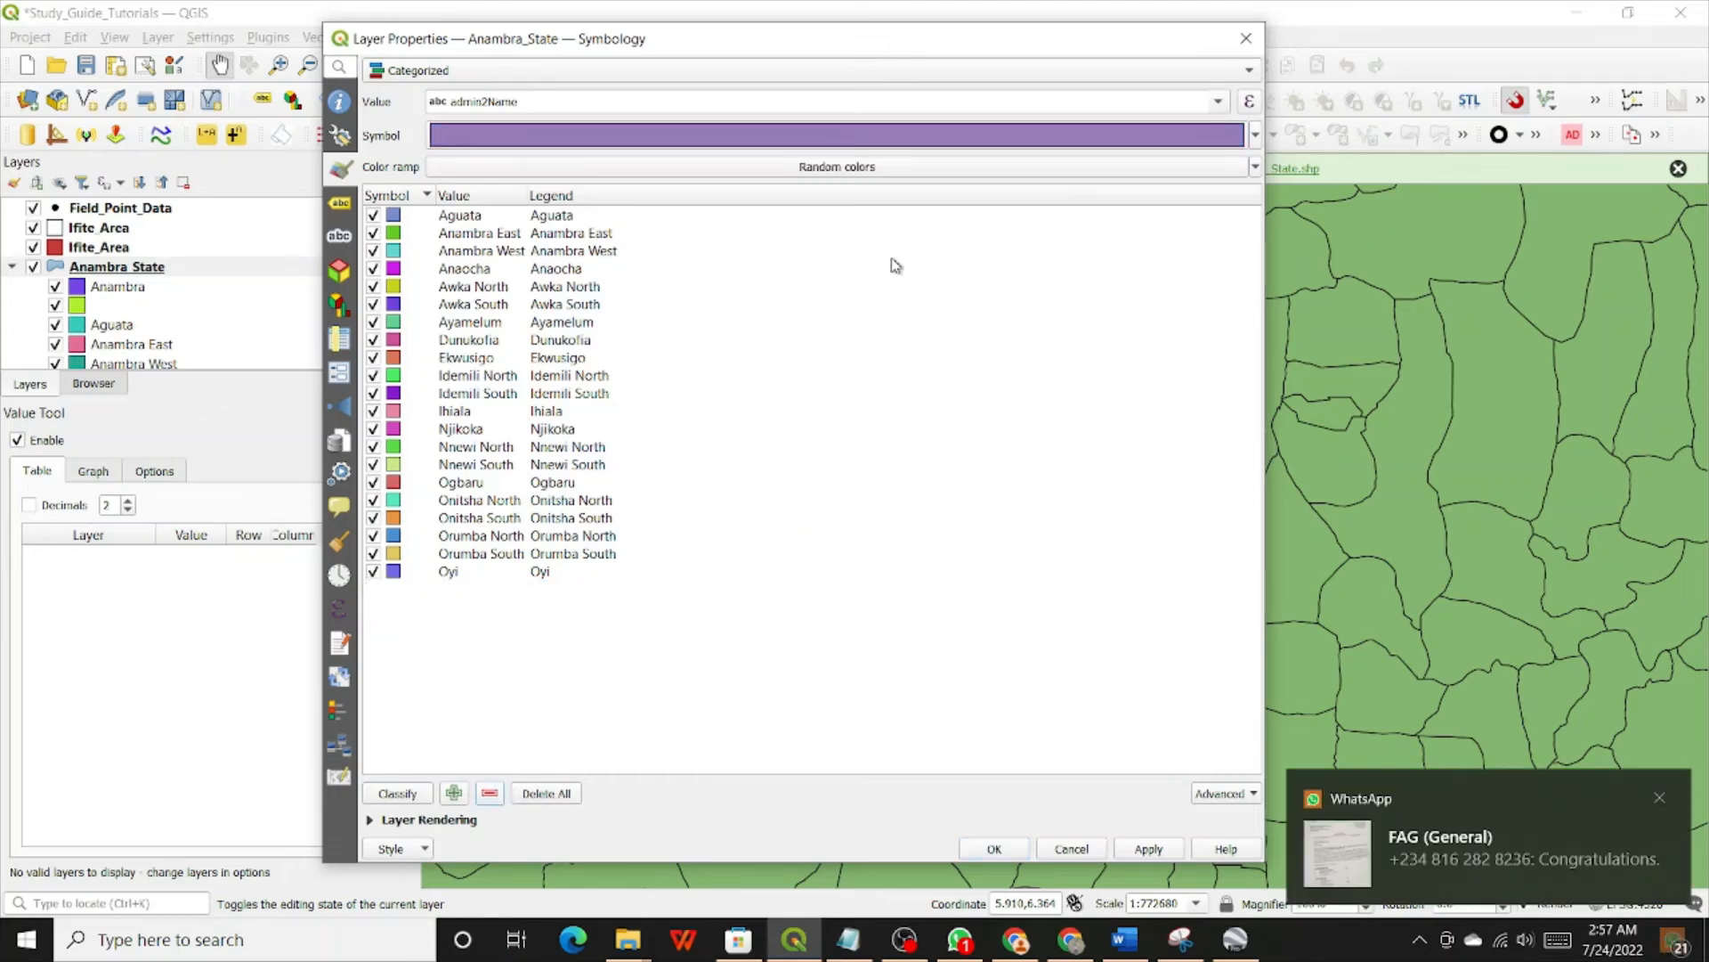
pyautogui.click(1661, 794)
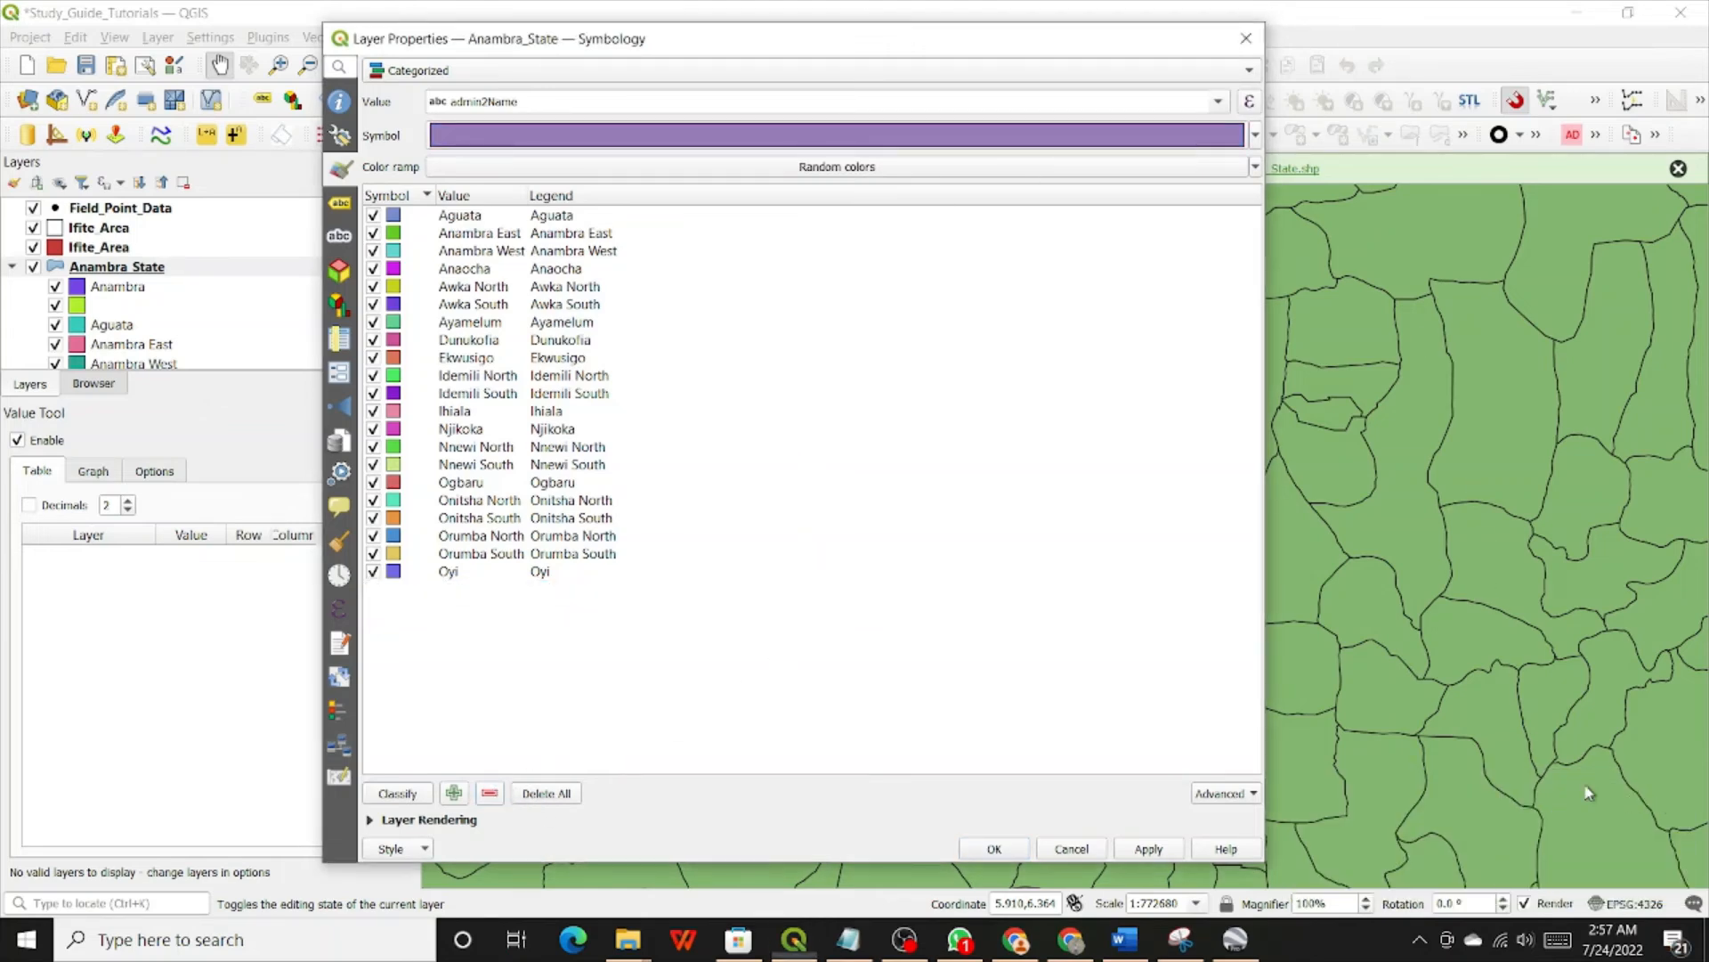
# Step: Apply the rebuilt LGA classes to the map and close the Anambra_State properties
pyautogui.click(1150, 852)
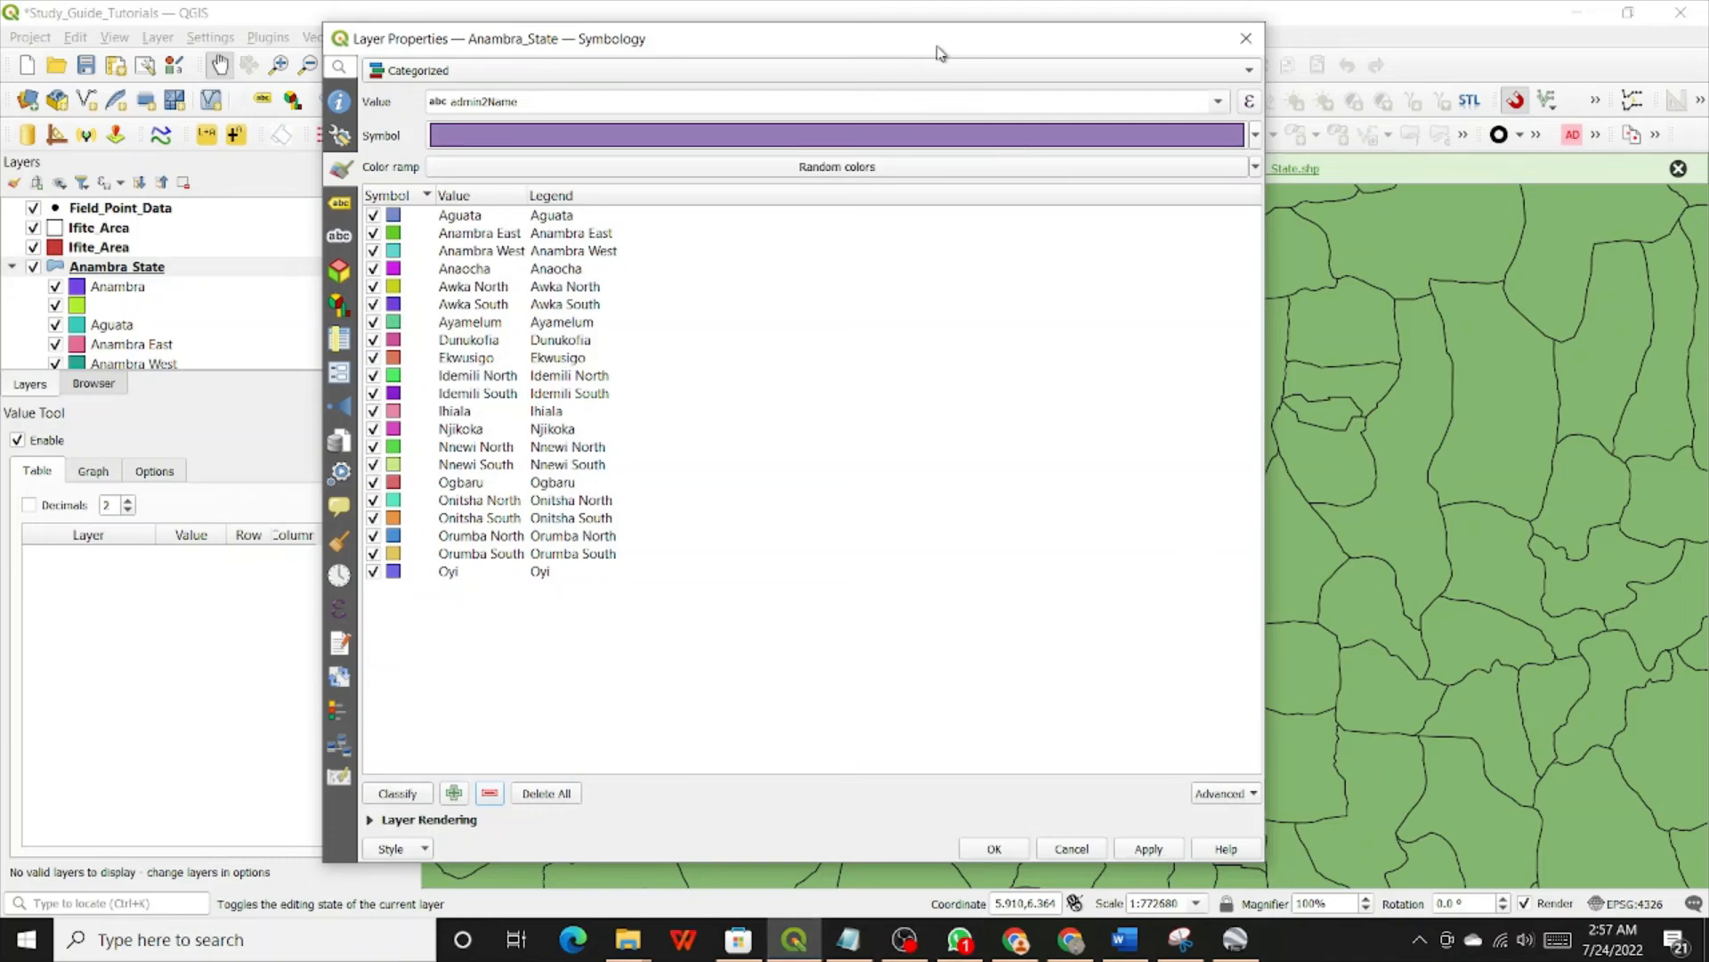
pyautogui.moveTo(937, 50); pyautogui.dragTo(565, 102)
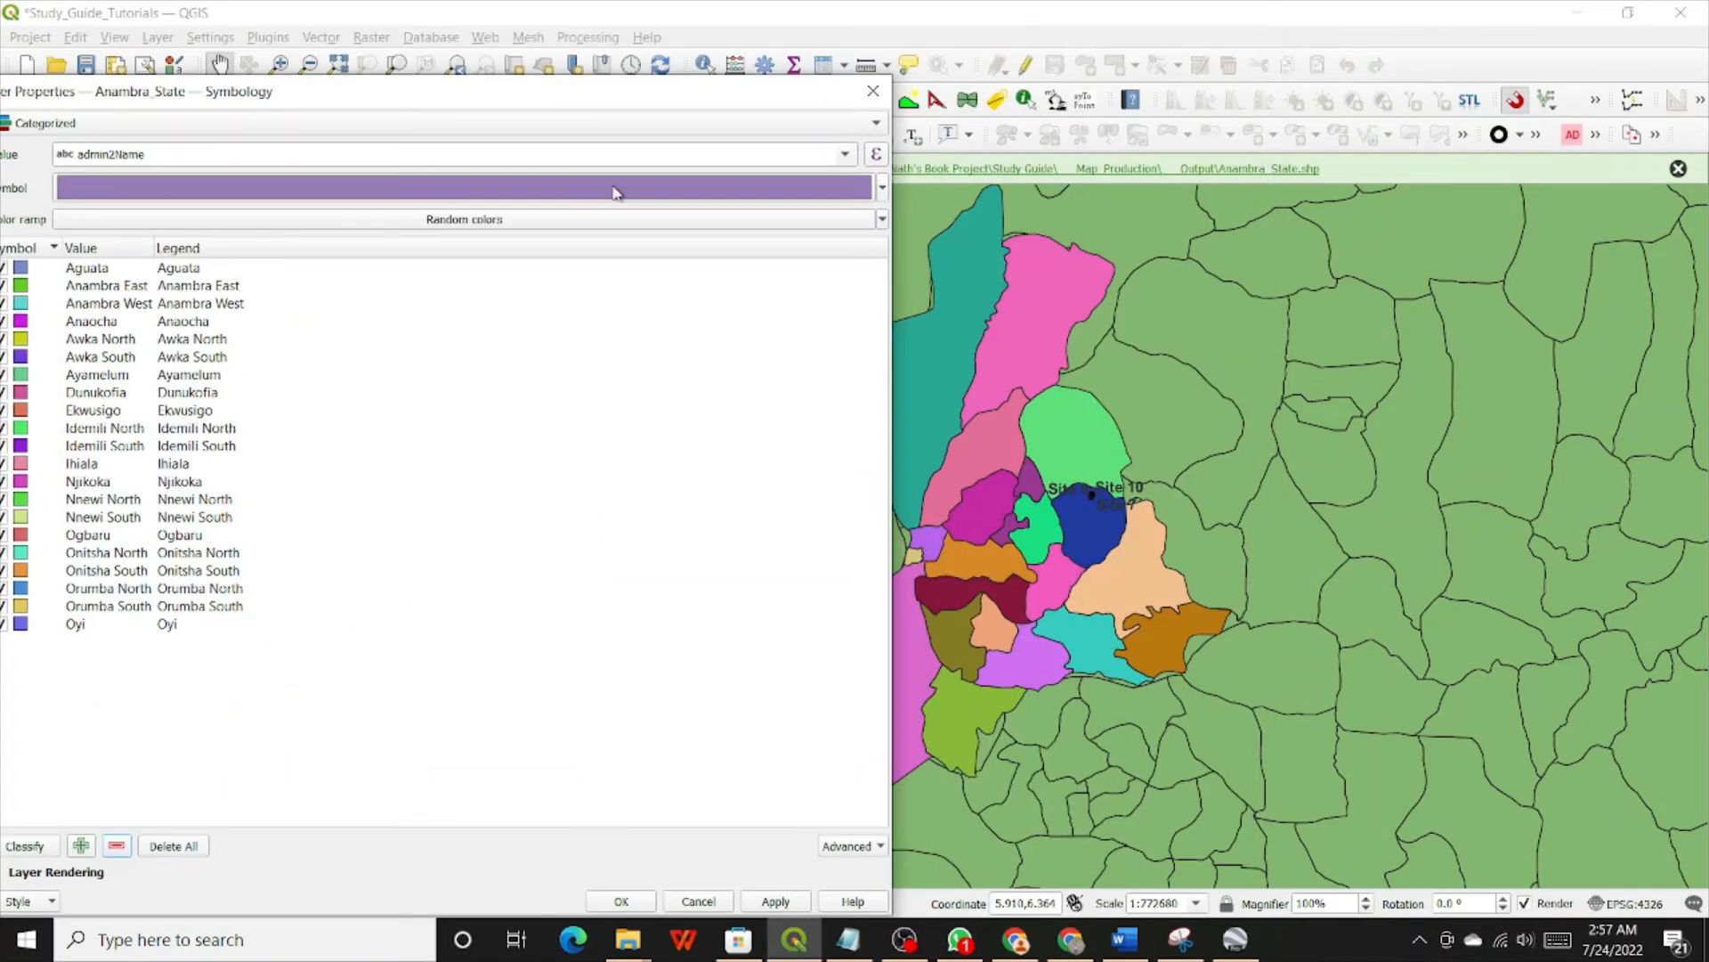
pyautogui.click(790, 901)
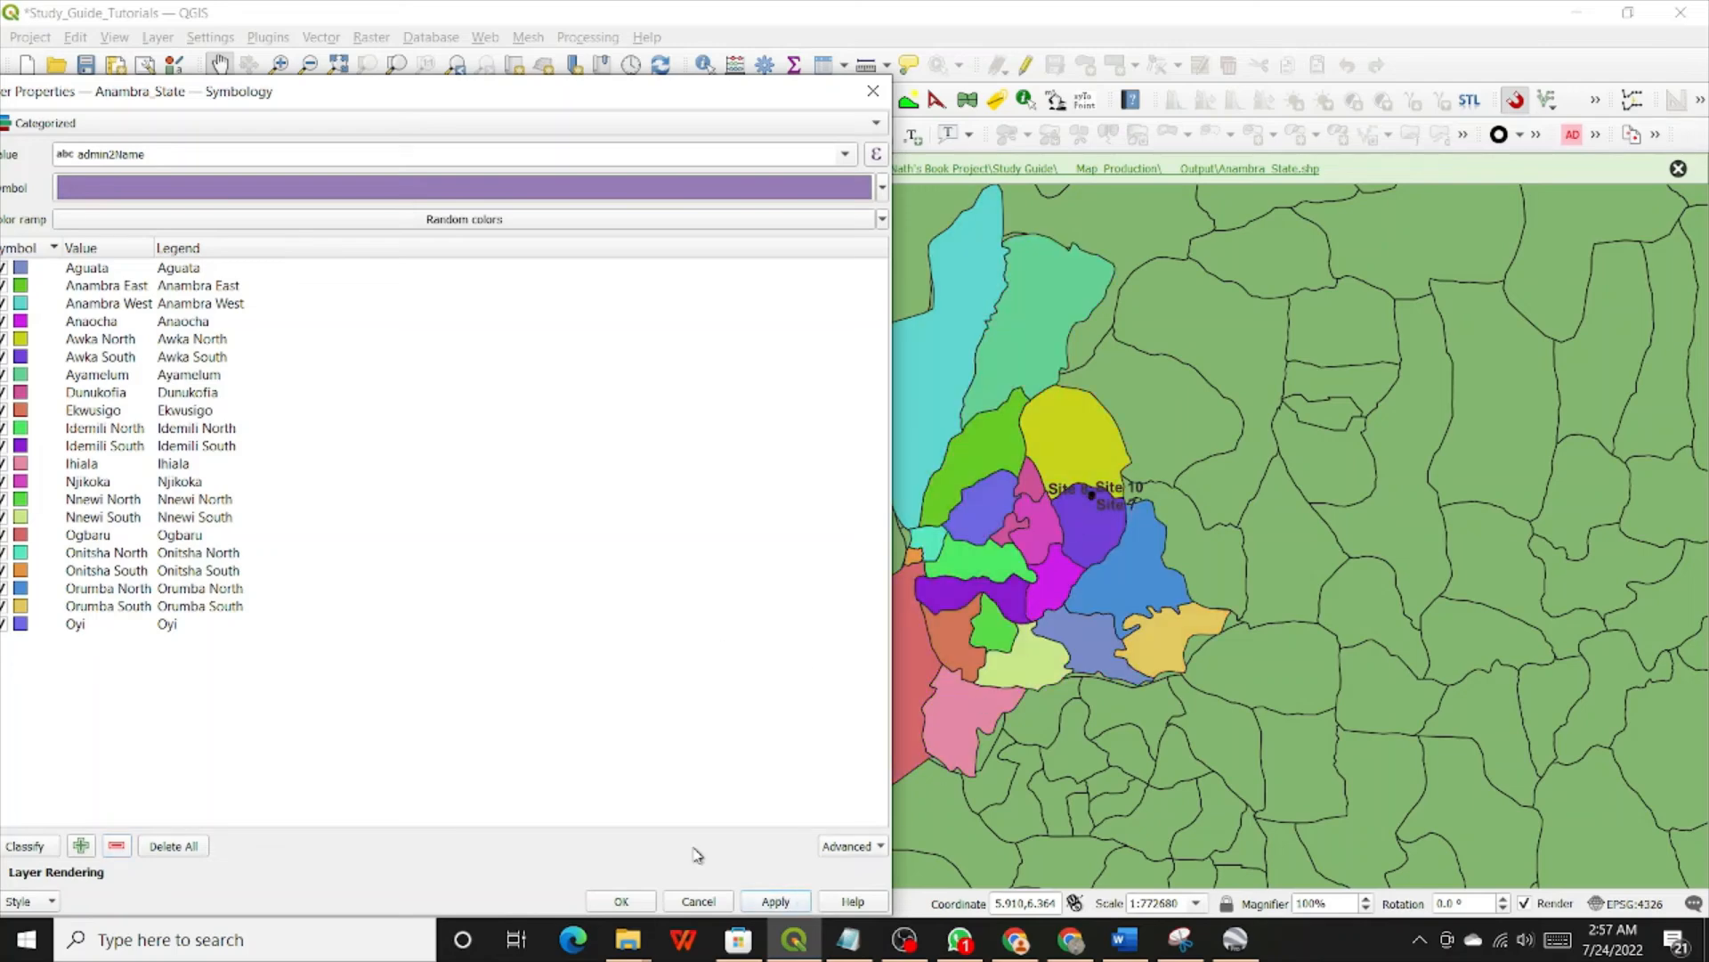
pyautogui.click(622, 901)
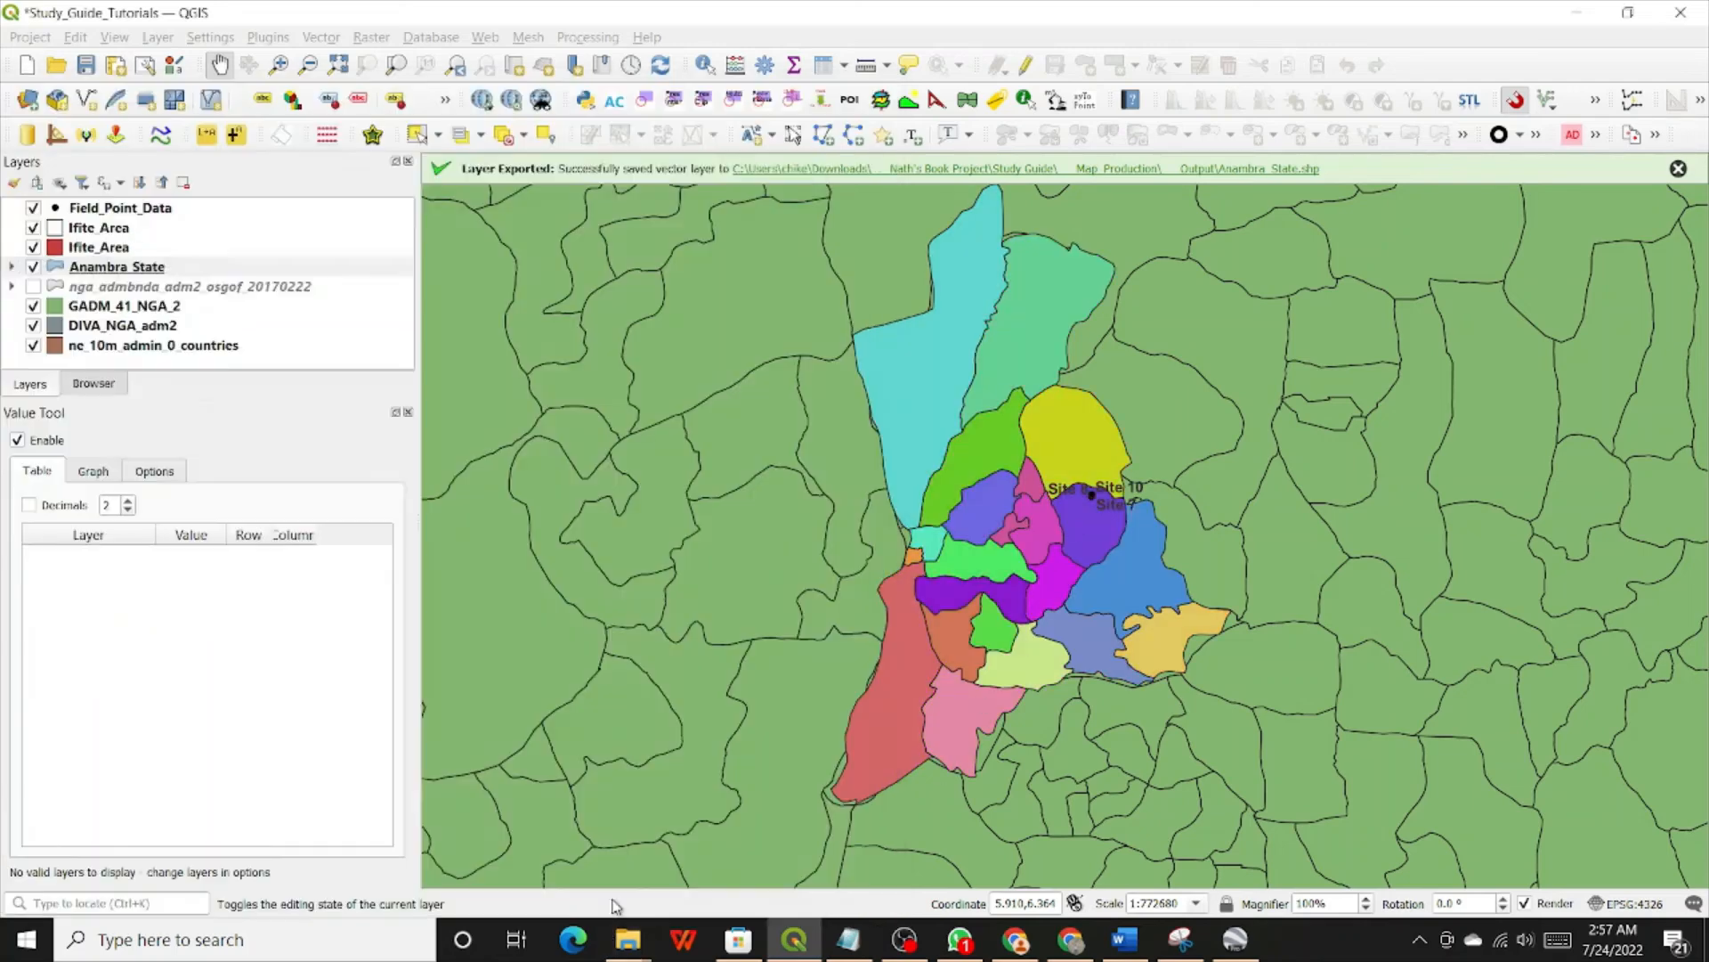
# Step: Expand the Anambra_State legend and review its LGA class entries
pyautogui.click(11, 270)
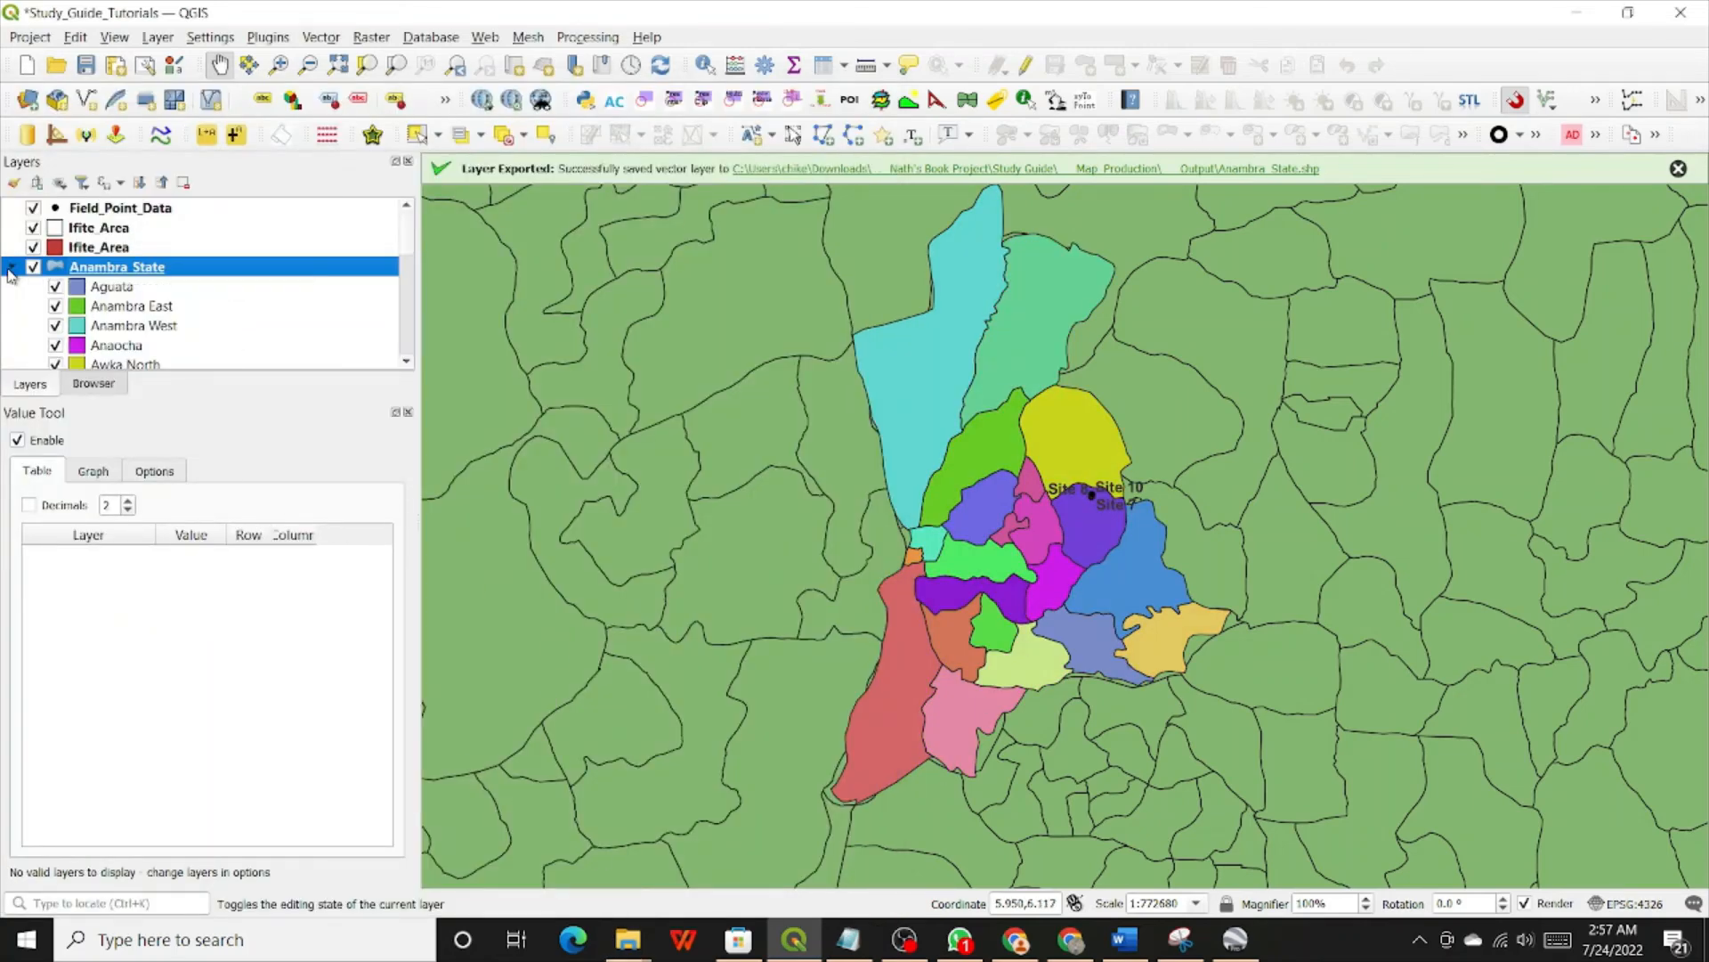
pyautogui.click(103, 289)
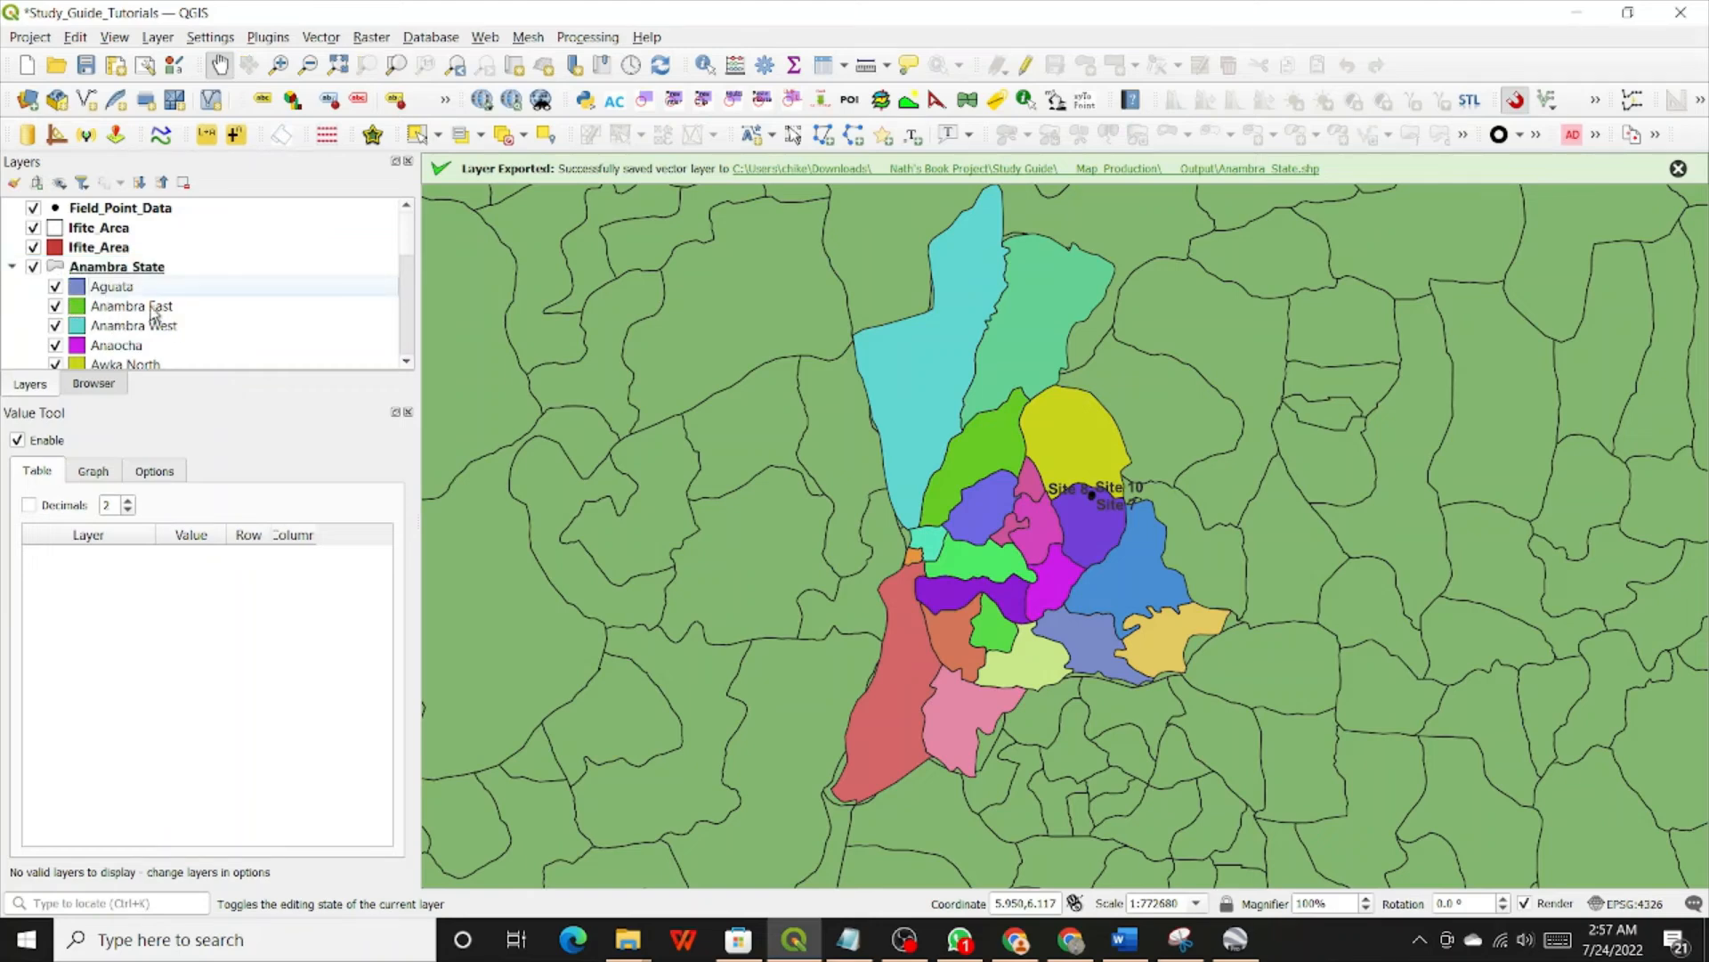
pyautogui.scroll(-7, 153, 311)
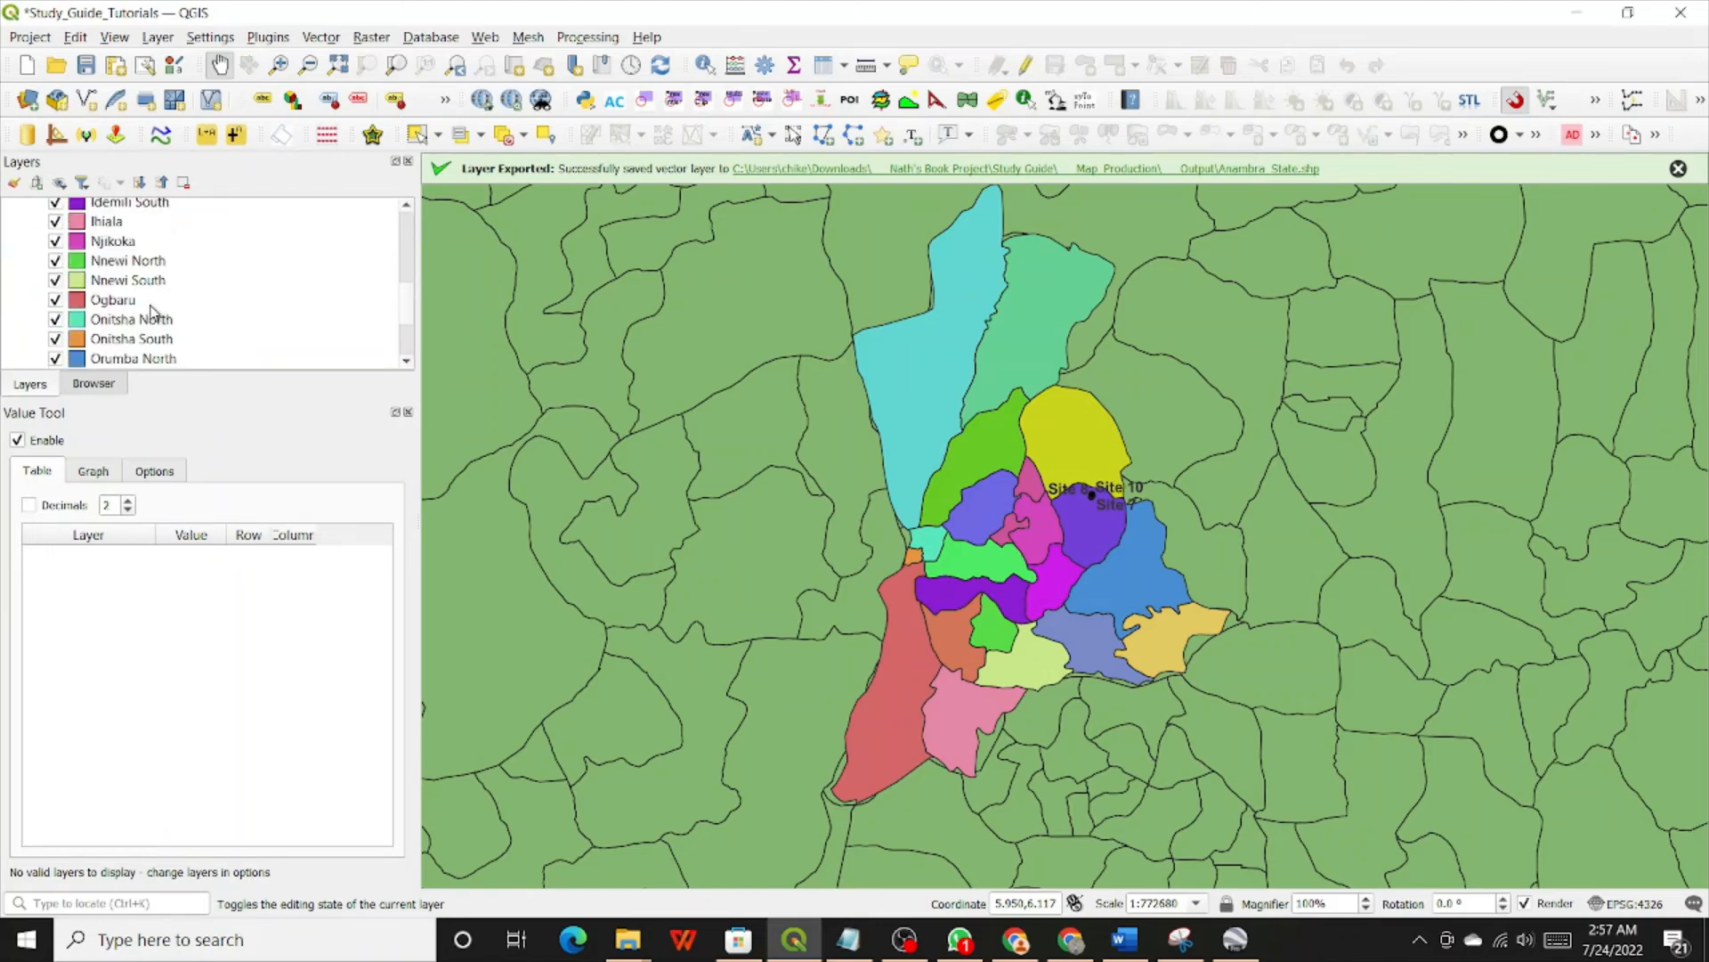
pyautogui.scroll(5, 108, 296)
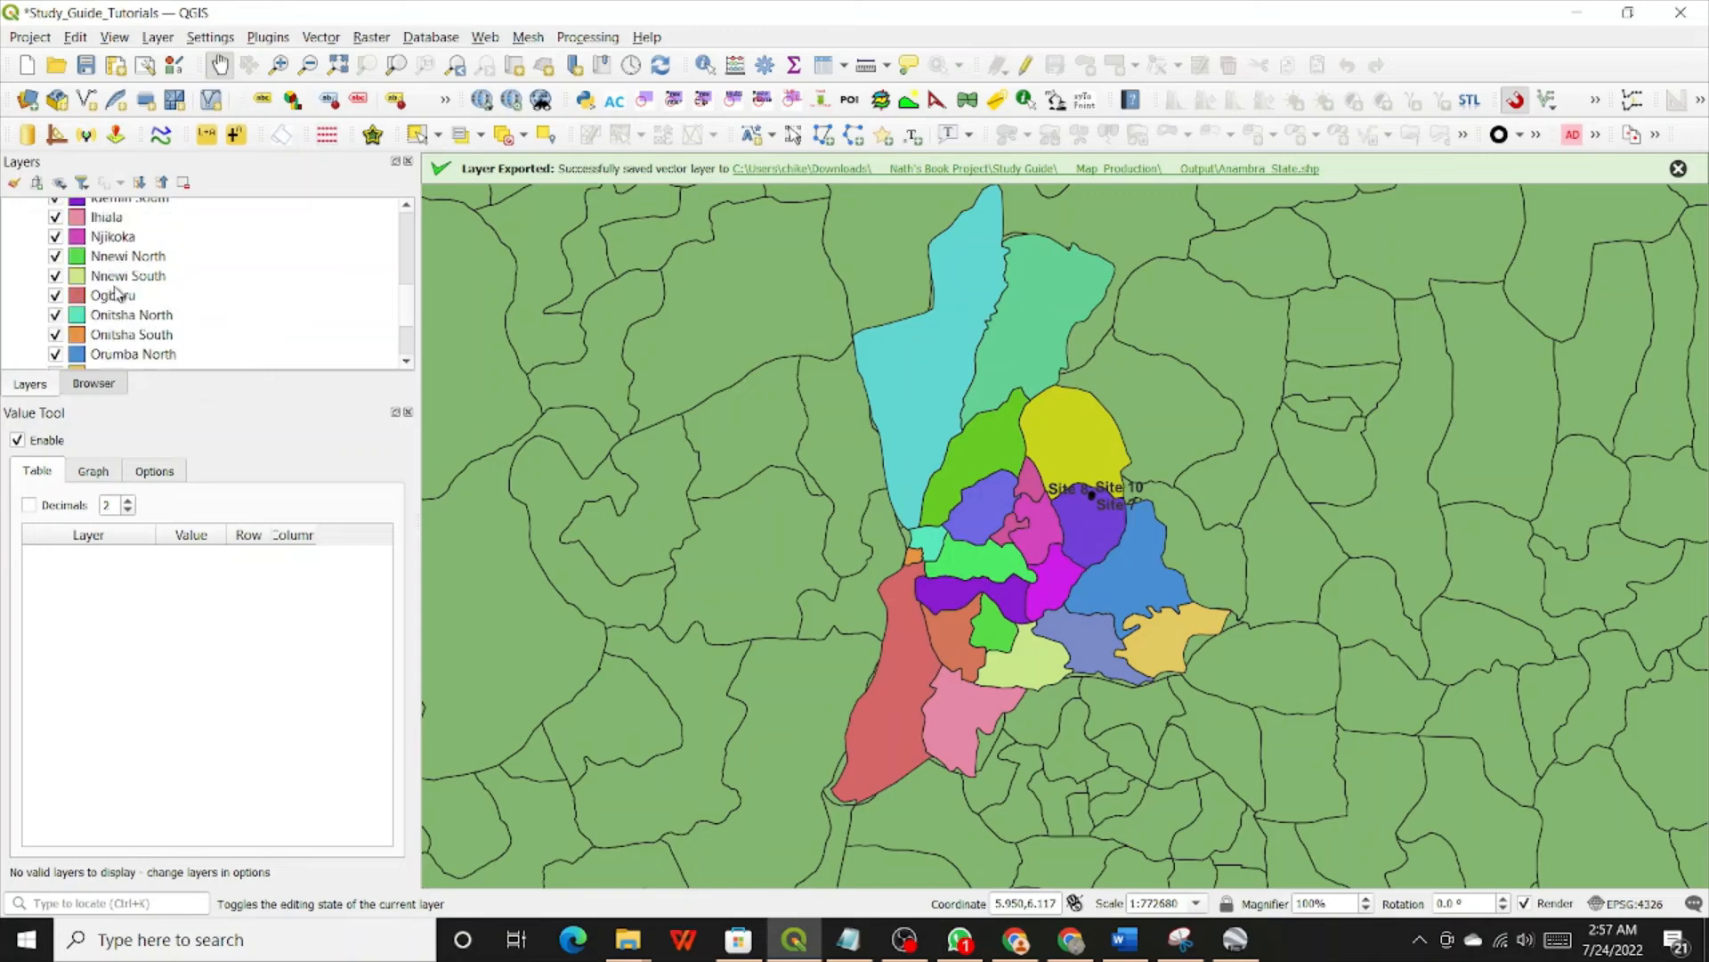
pyautogui.scroll(2, 118, 294)
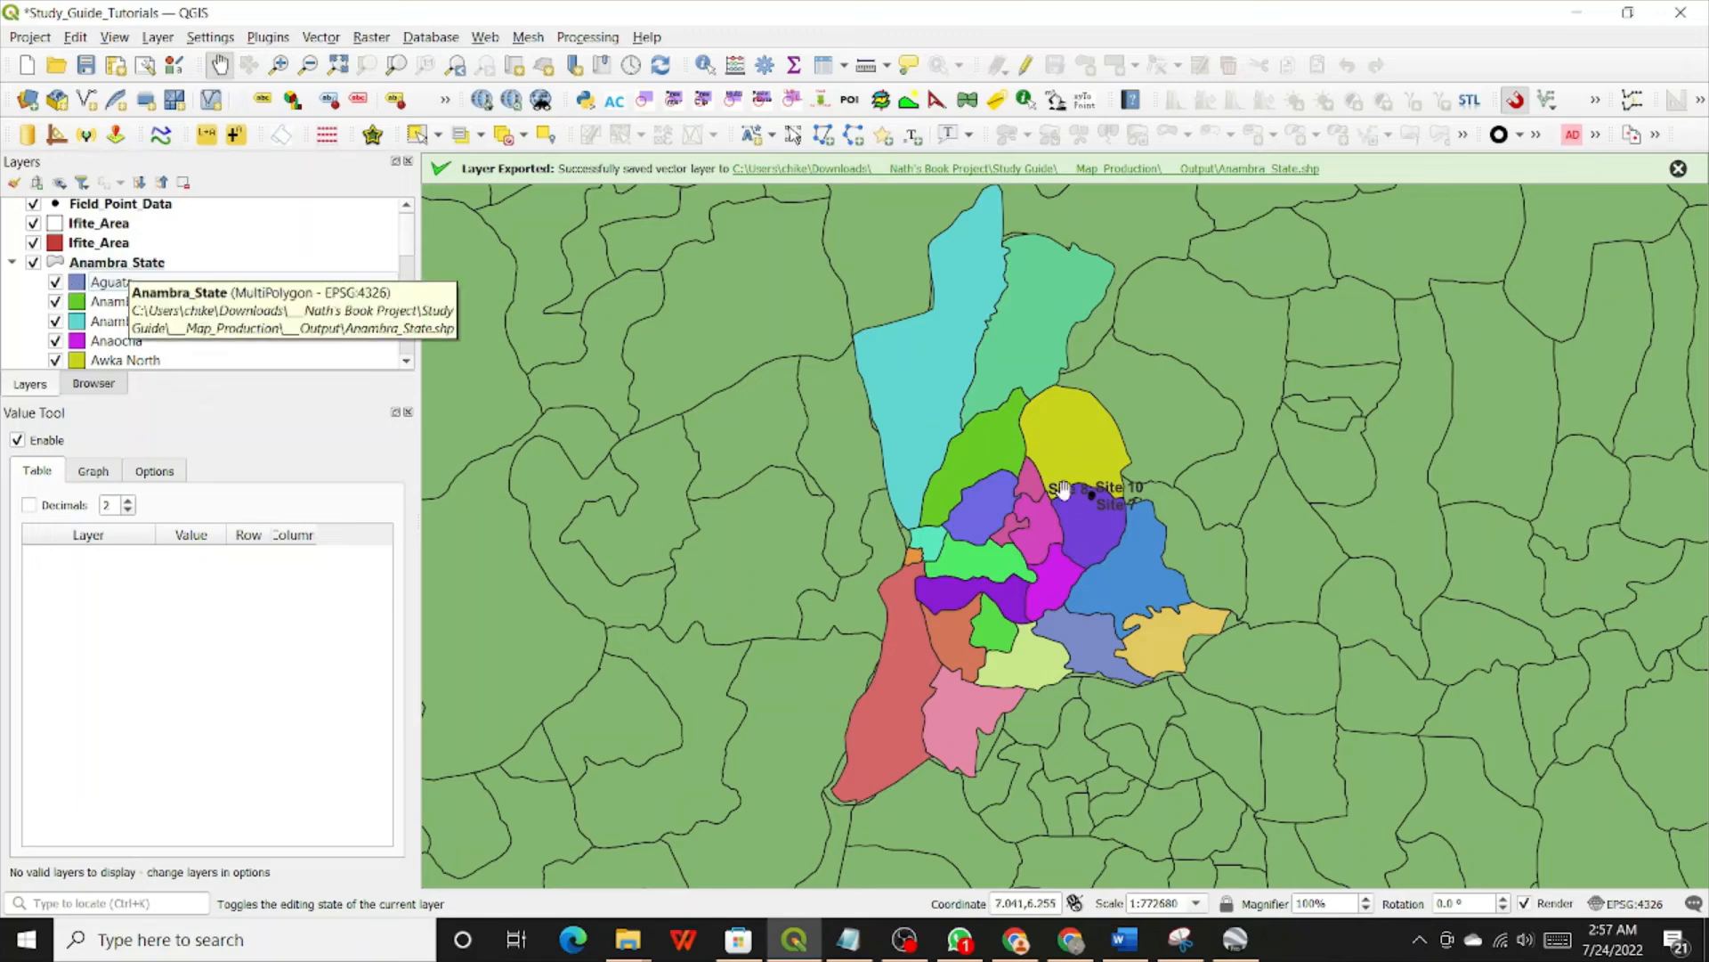
# Step: Turn on Single Labels for the Anambra_State layer, using admin2Name as the label value
pyautogui.rightClick(124, 265)
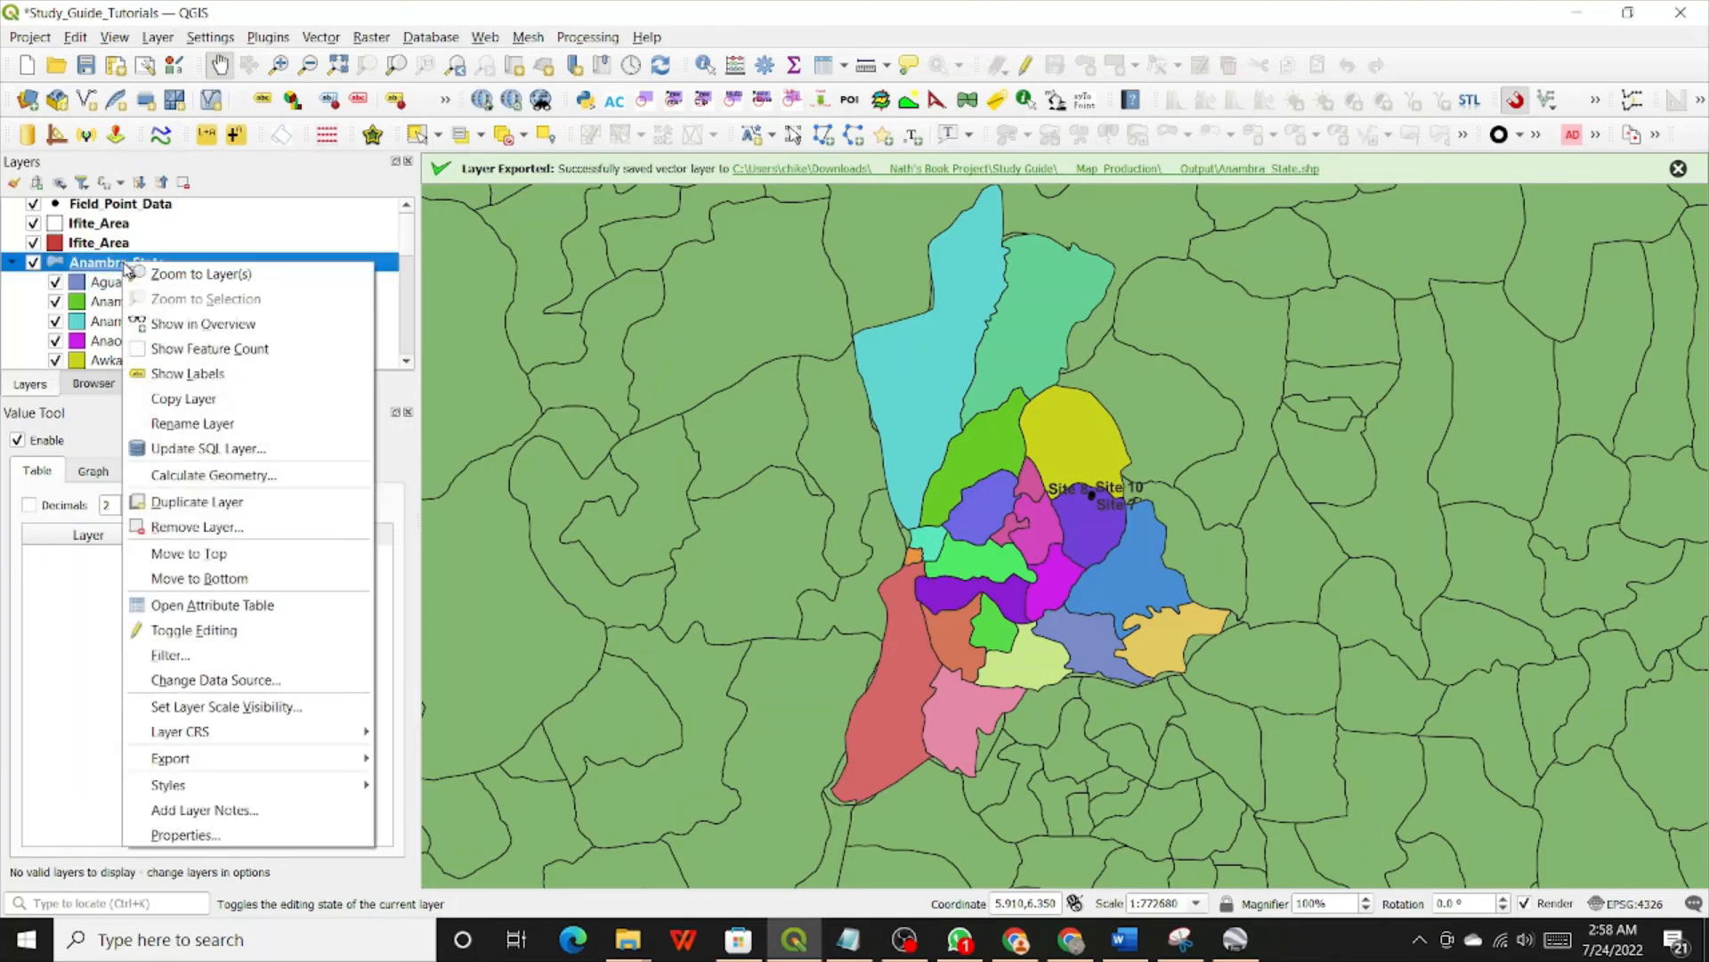
pyautogui.click(206, 841)
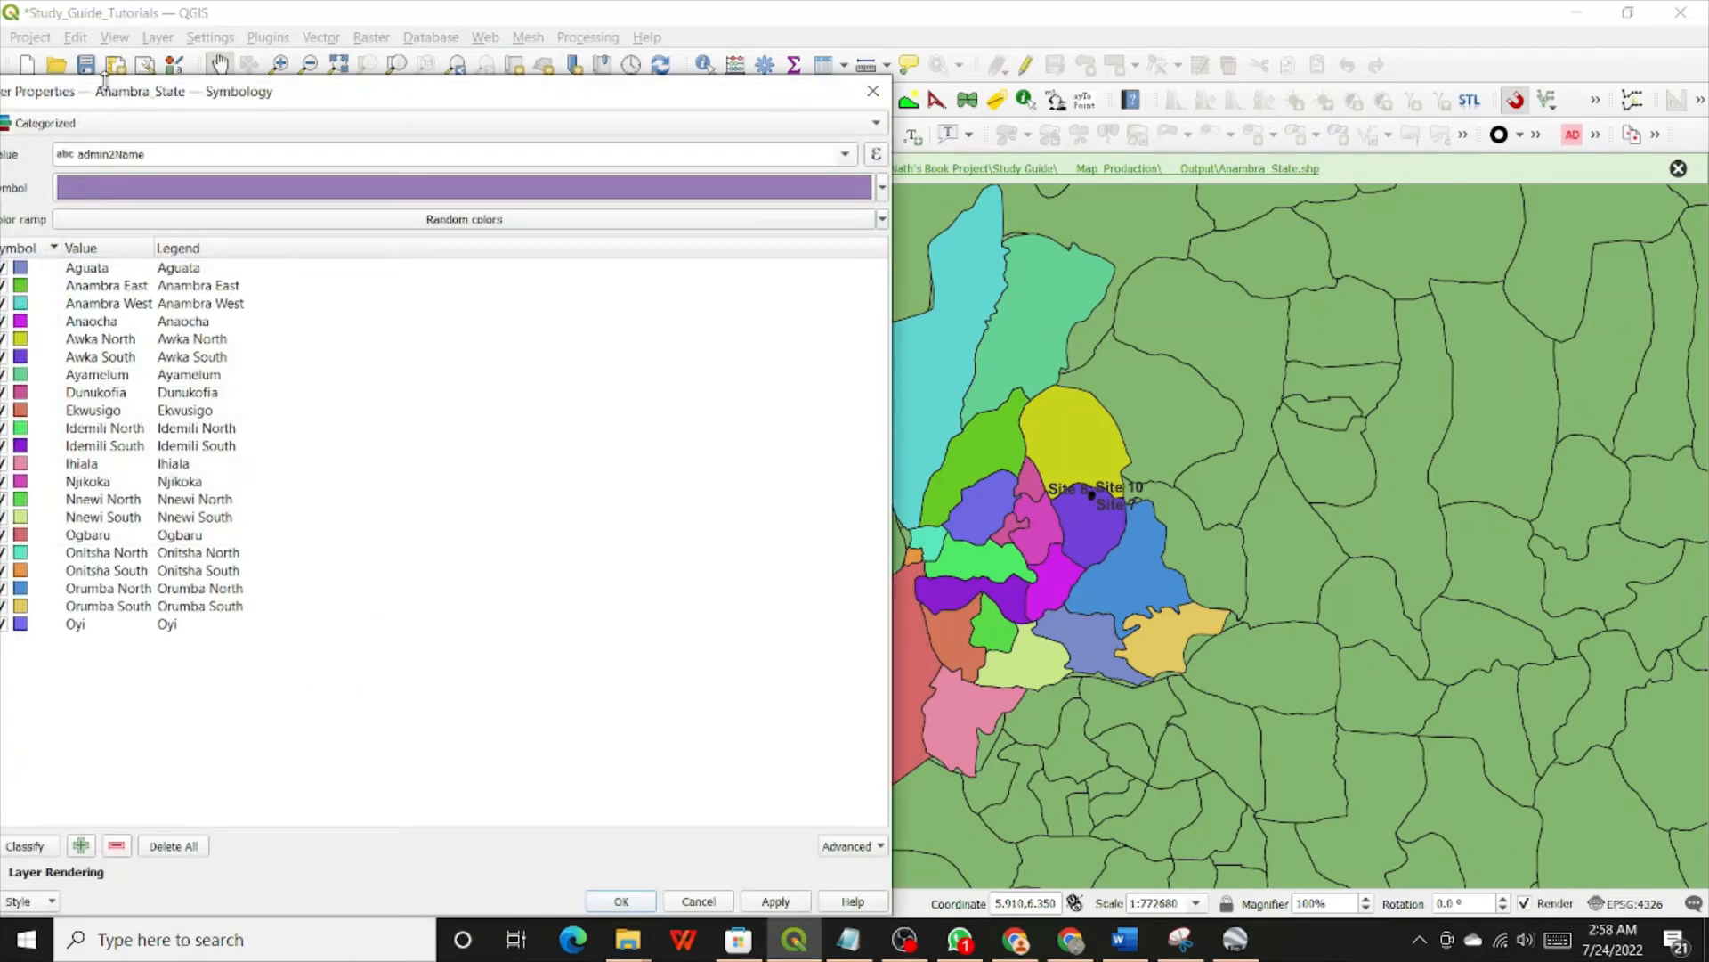
pyautogui.moveTo(109, 98); pyautogui.dragTo(559, 69)
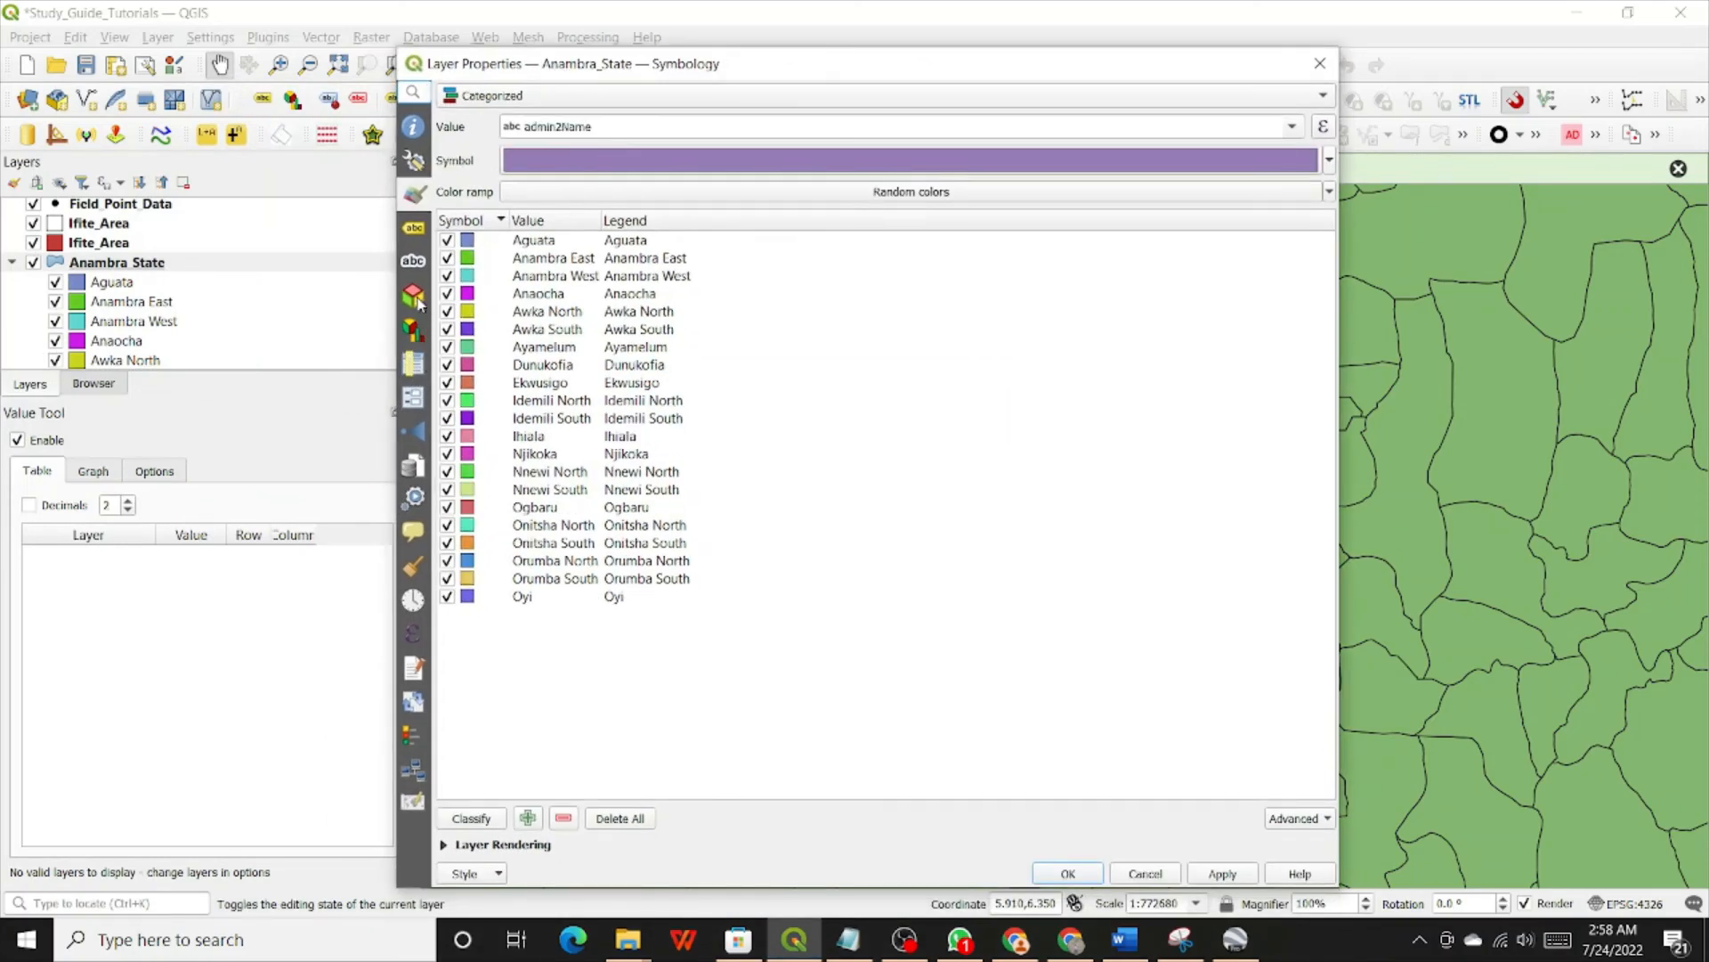
pyautogui.click(413, 262)
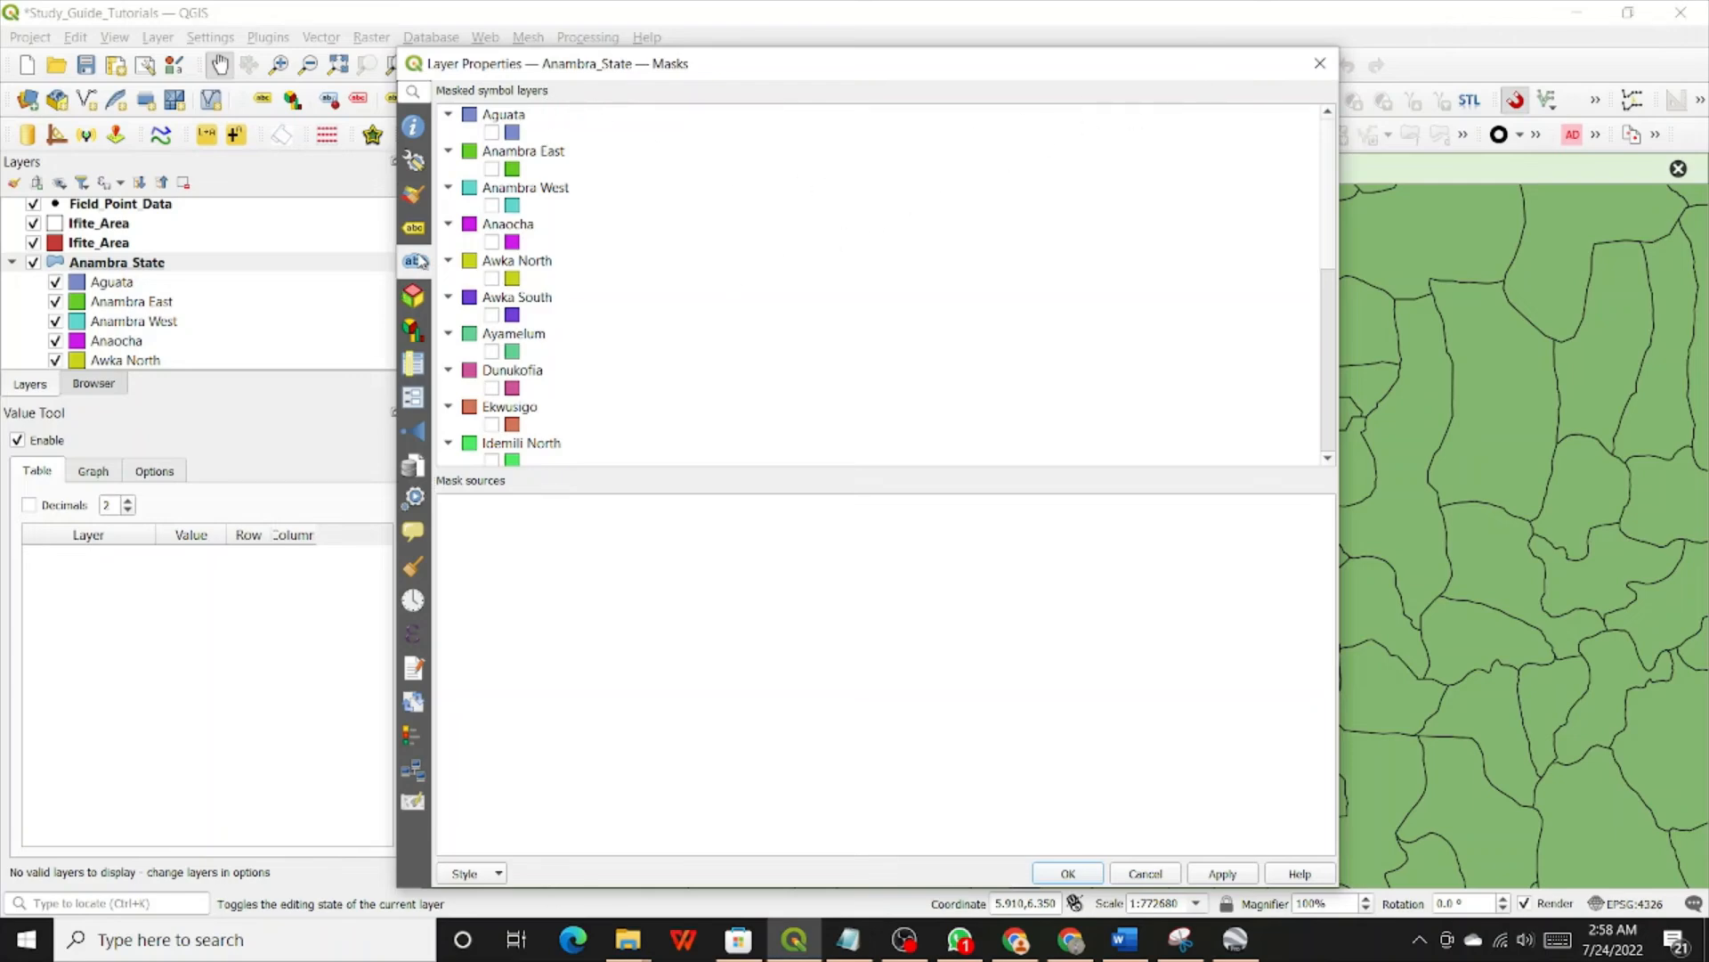
pyautogui.click(420, 230)
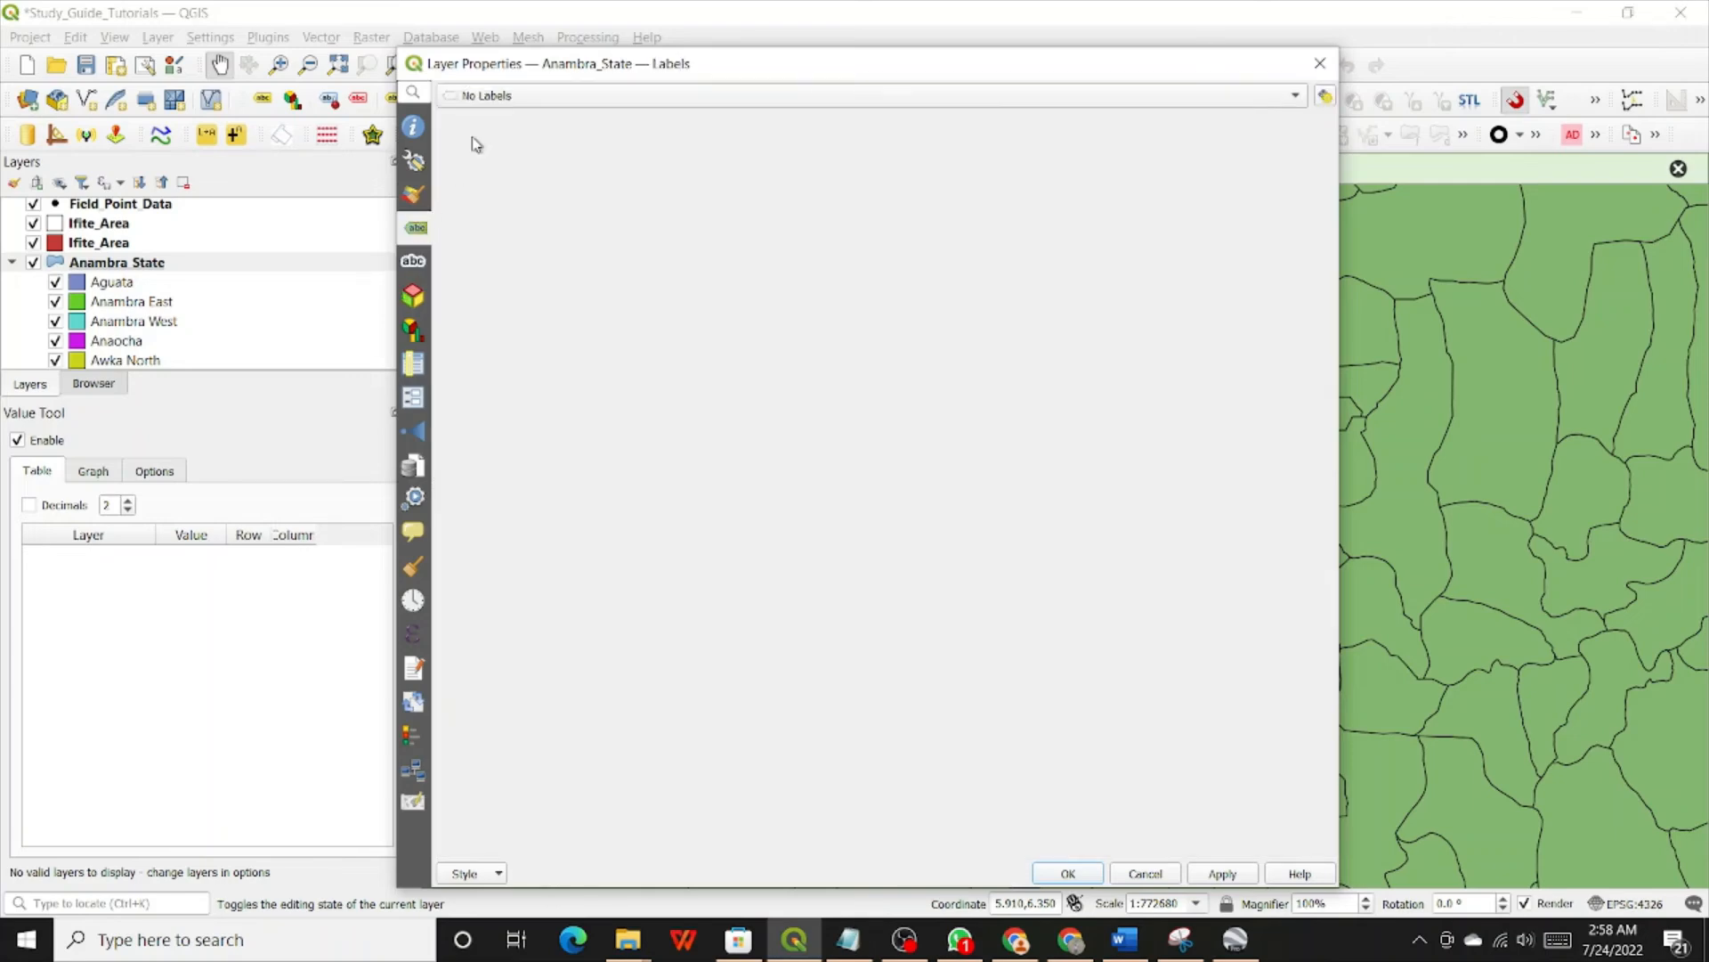
pyautogui.click(531, 96)
pyautogui.click(531, 117)
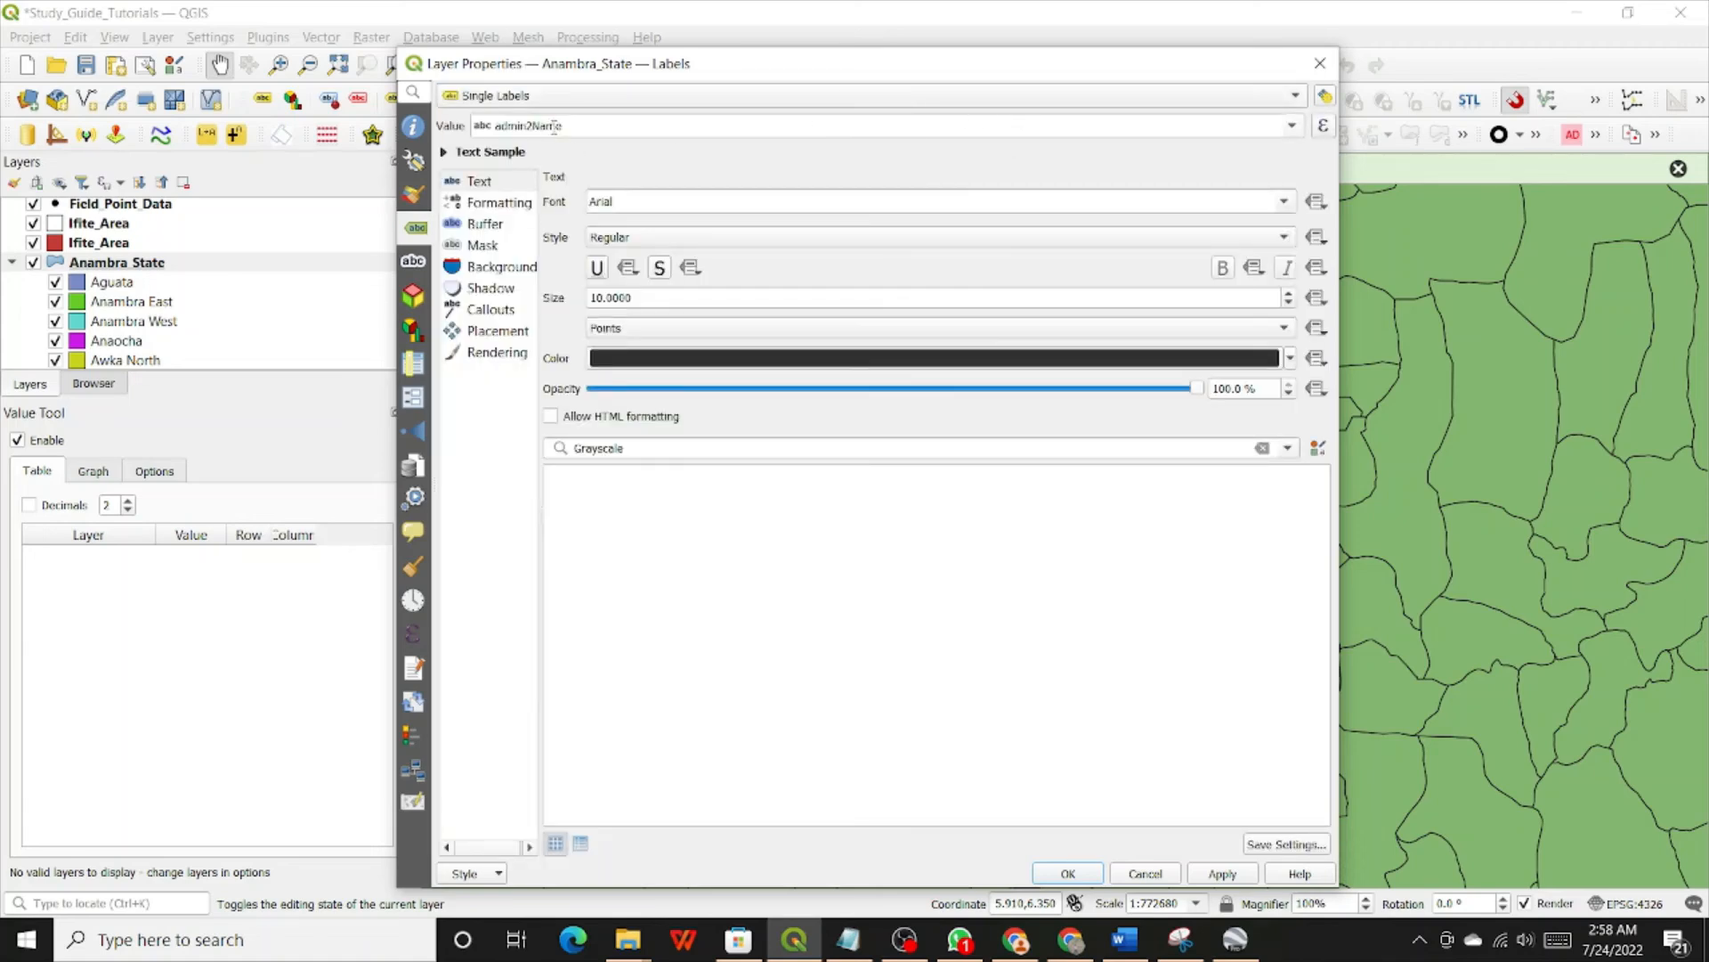
pyautogui.click(539, 123)
# Step: Apply the LGA labels to the map and close the Anambra_State properties
pyautogui.moveTo(1000, 73); pyautogui.dragTo(598, 80)
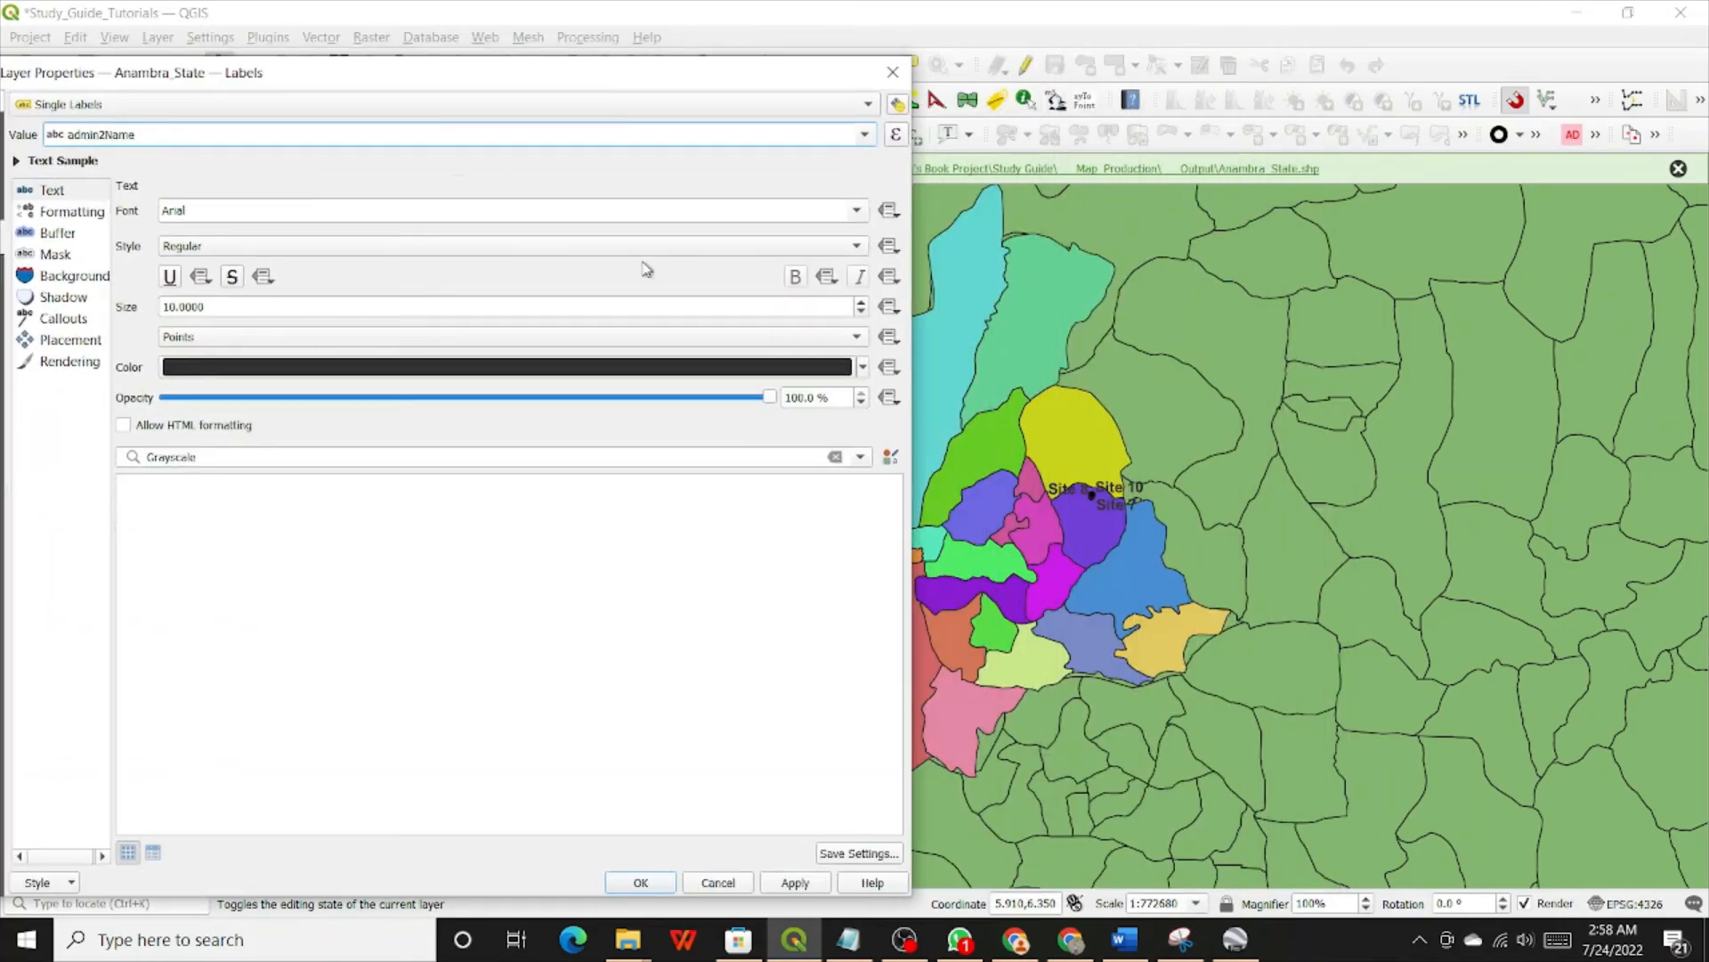
pyautogui.click(808, 884)
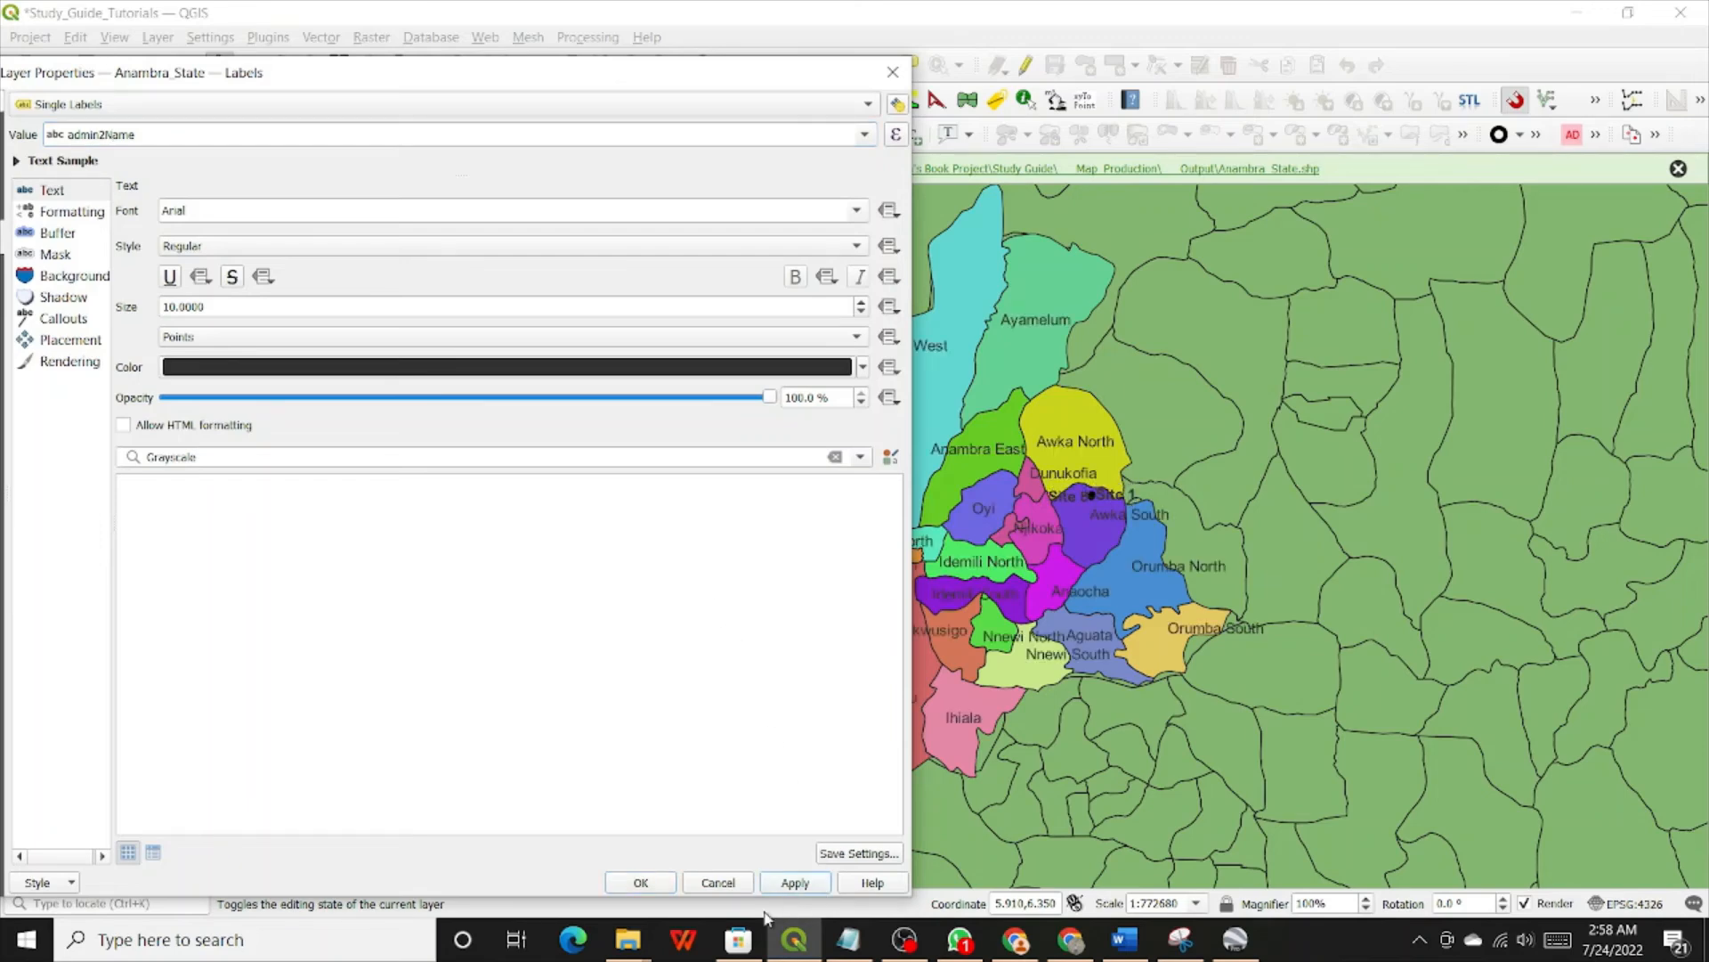
pyautogui.click(638, 882)
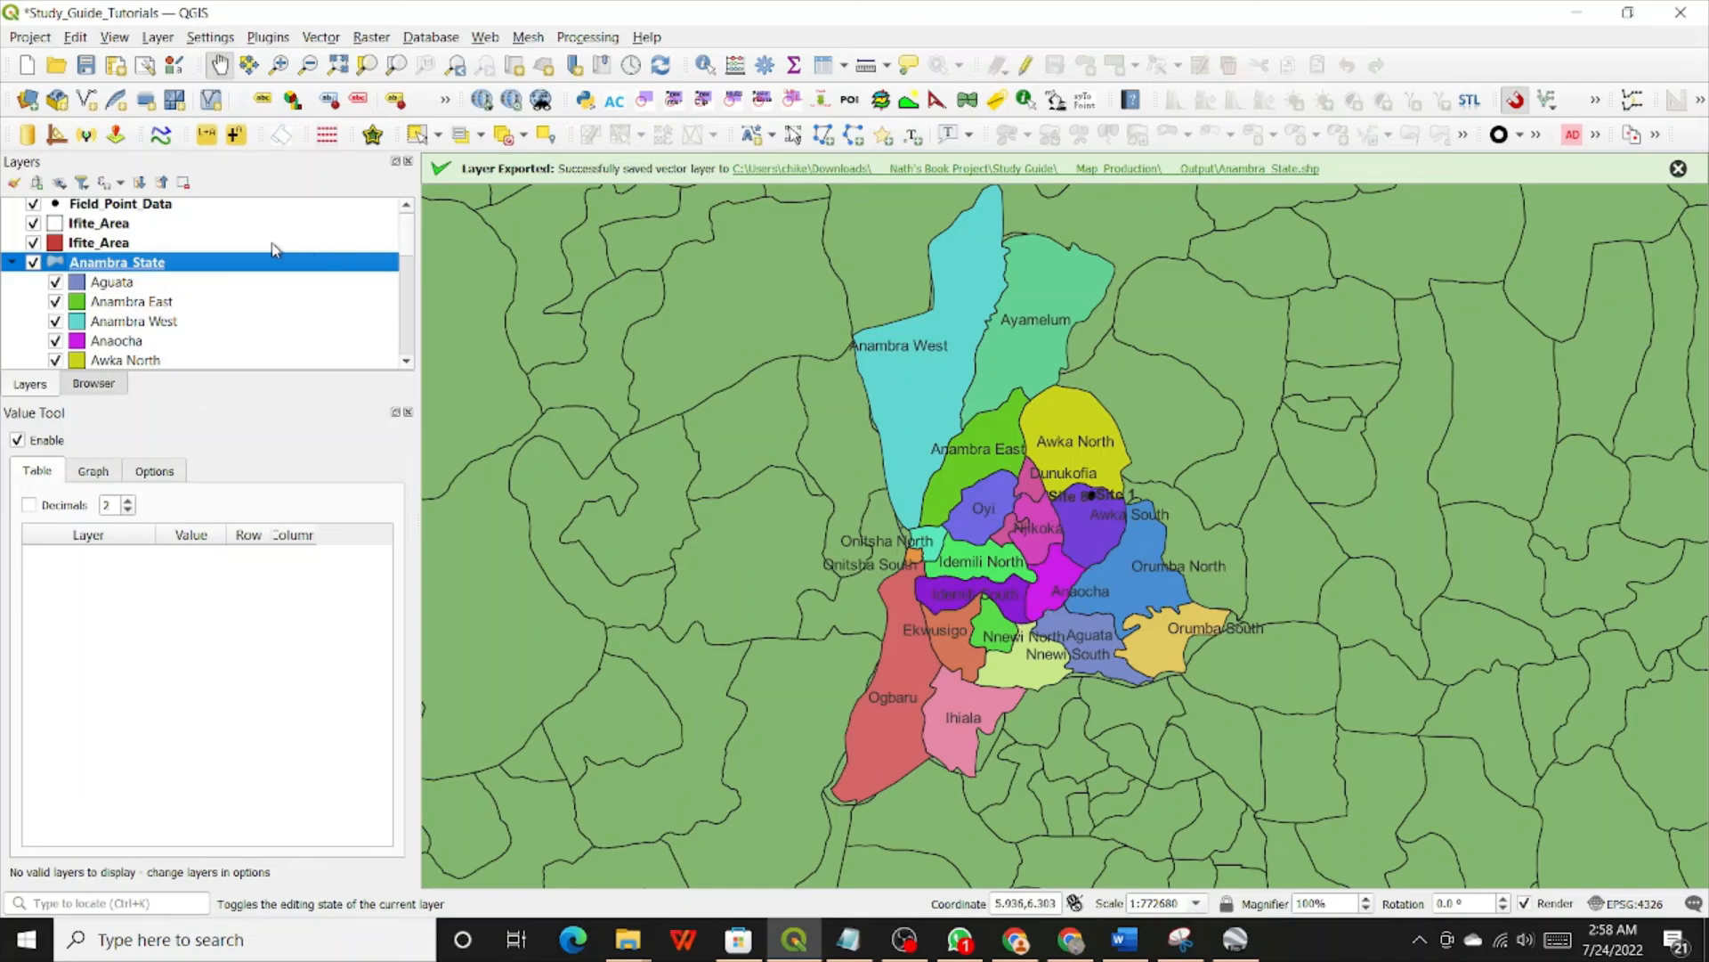
pyautogui.scroll(1, 151, 260)
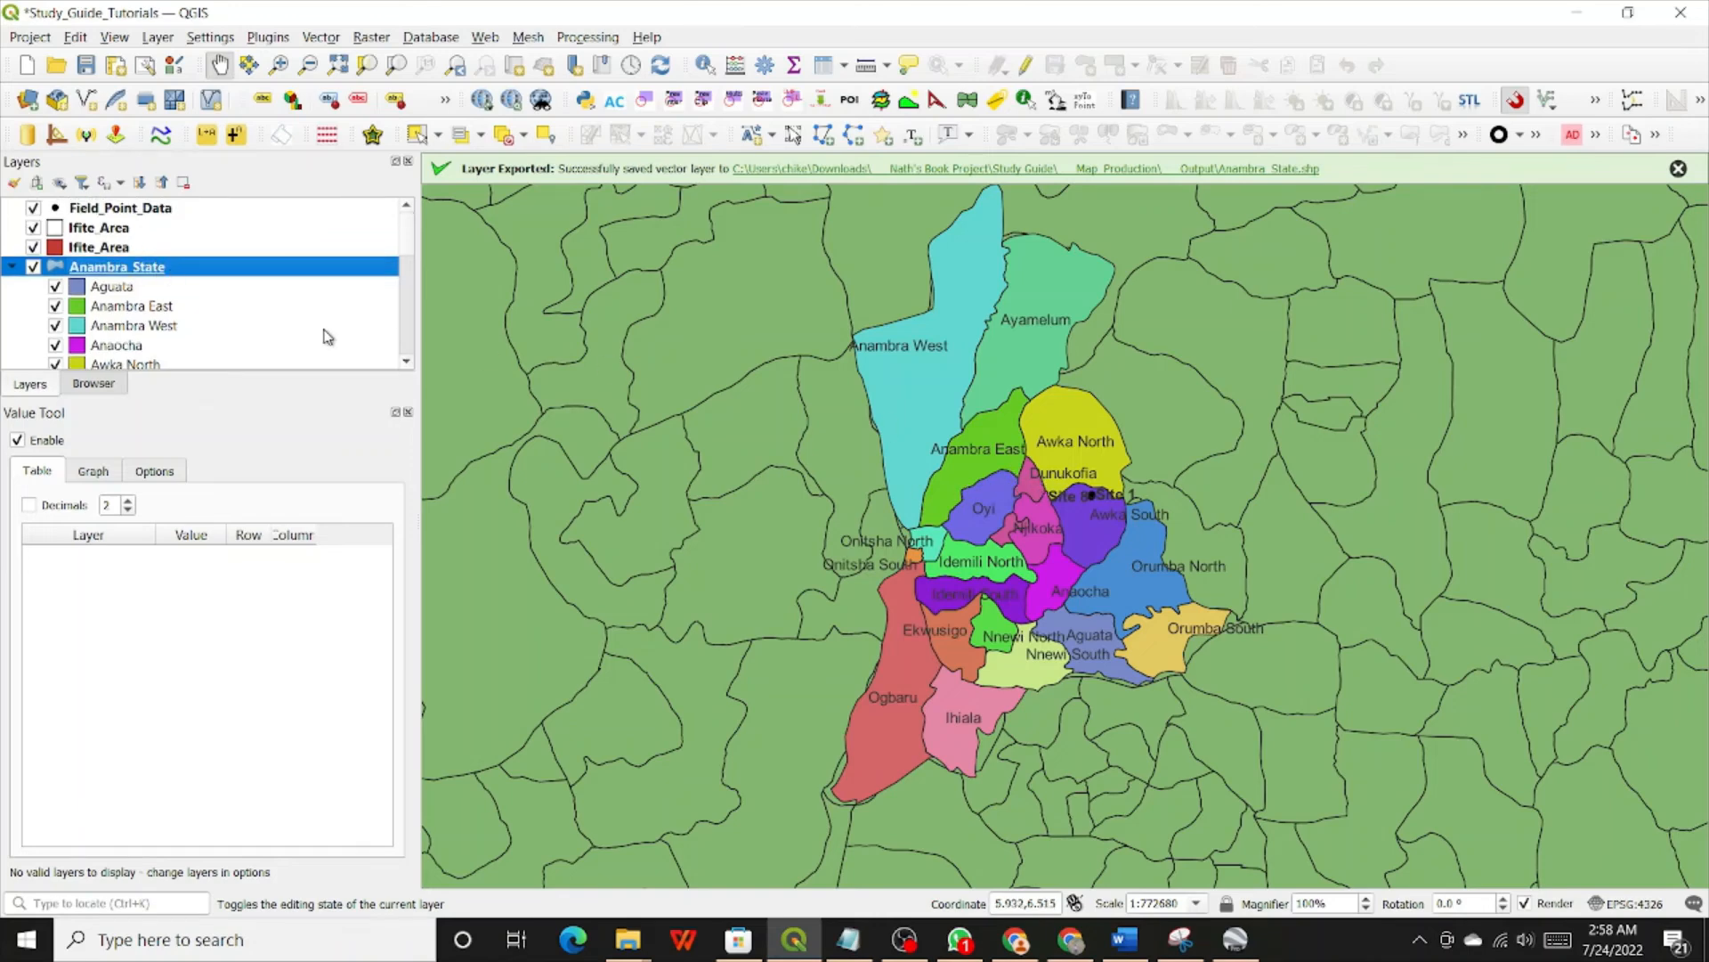
# Step: Hide the Field_Point_Data layer and zoom in on the Ifite_Area polygon within Awka South
pyautogui.click(34, 209)
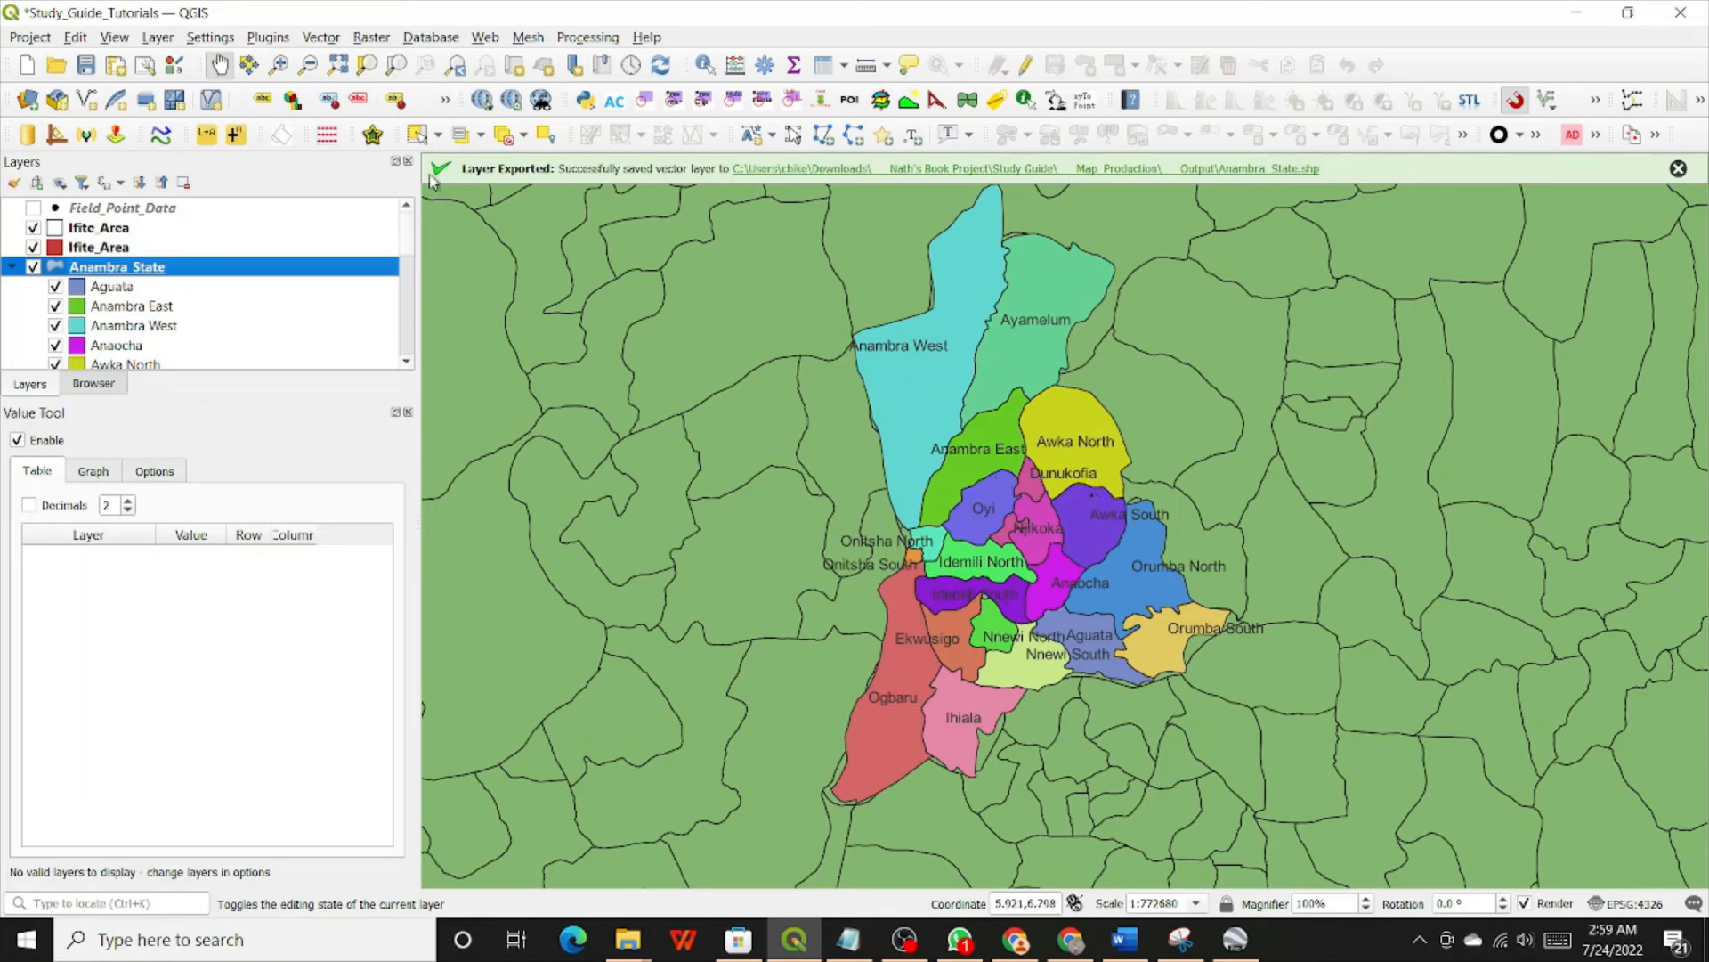
pyautogui.click(279, 65)
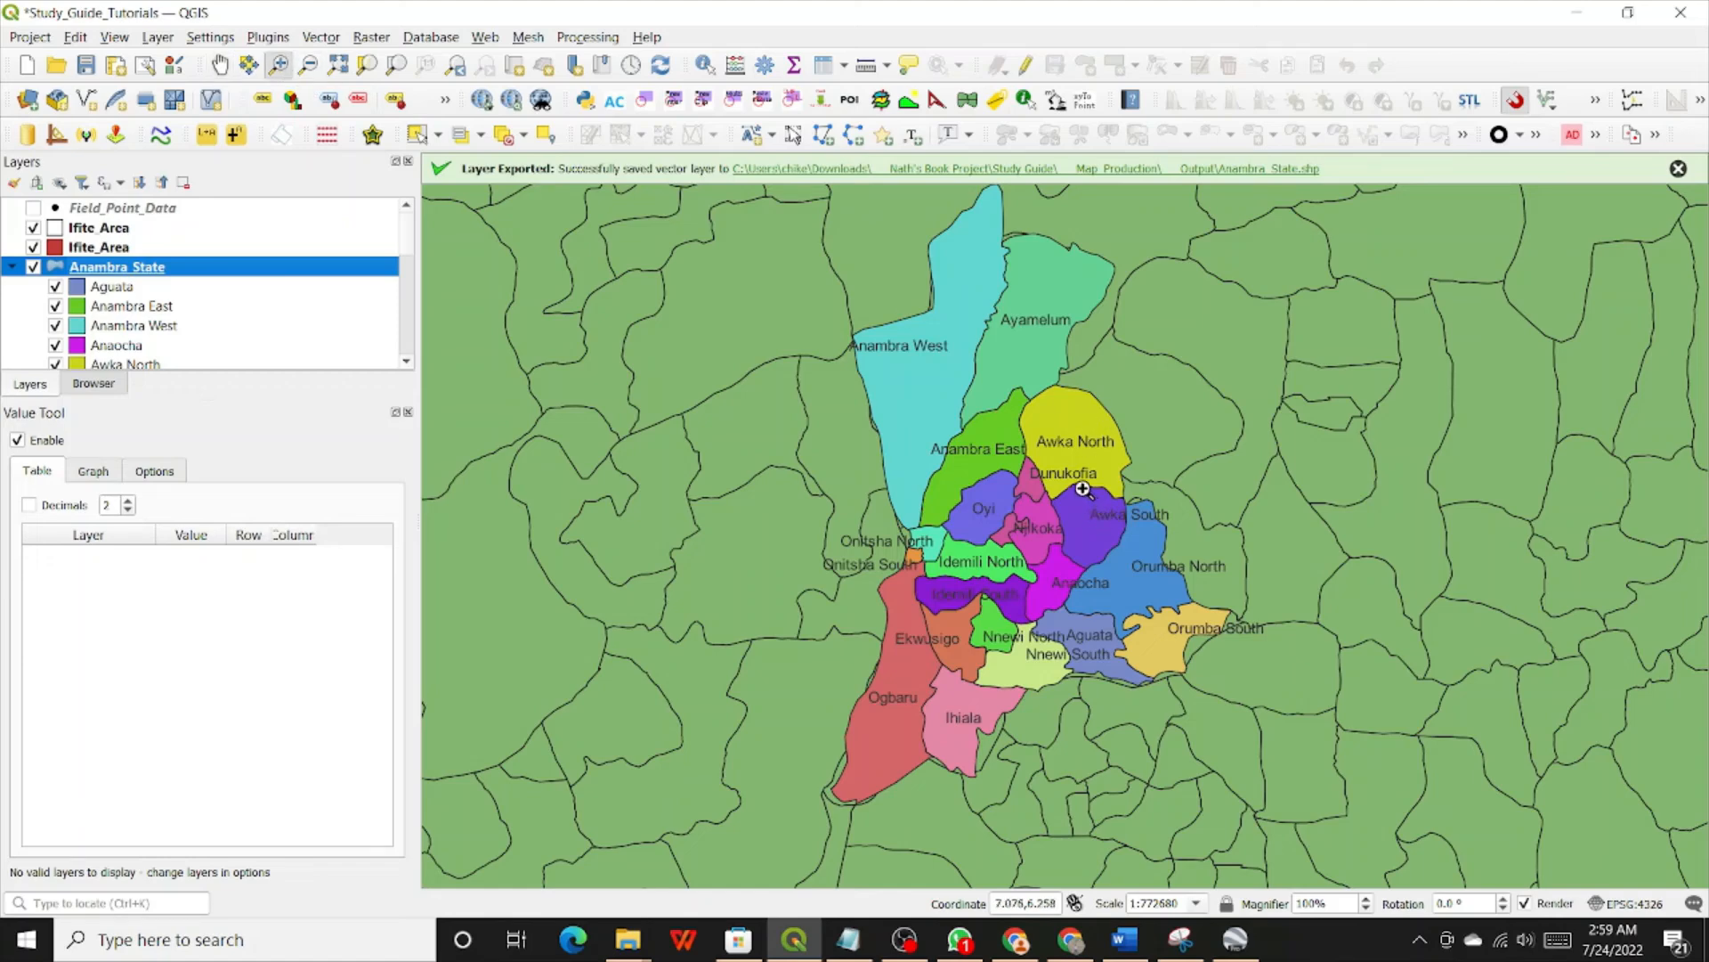
pyautogui.moveTo(1096, 505); pyautogui.dragTo(1114, 521)
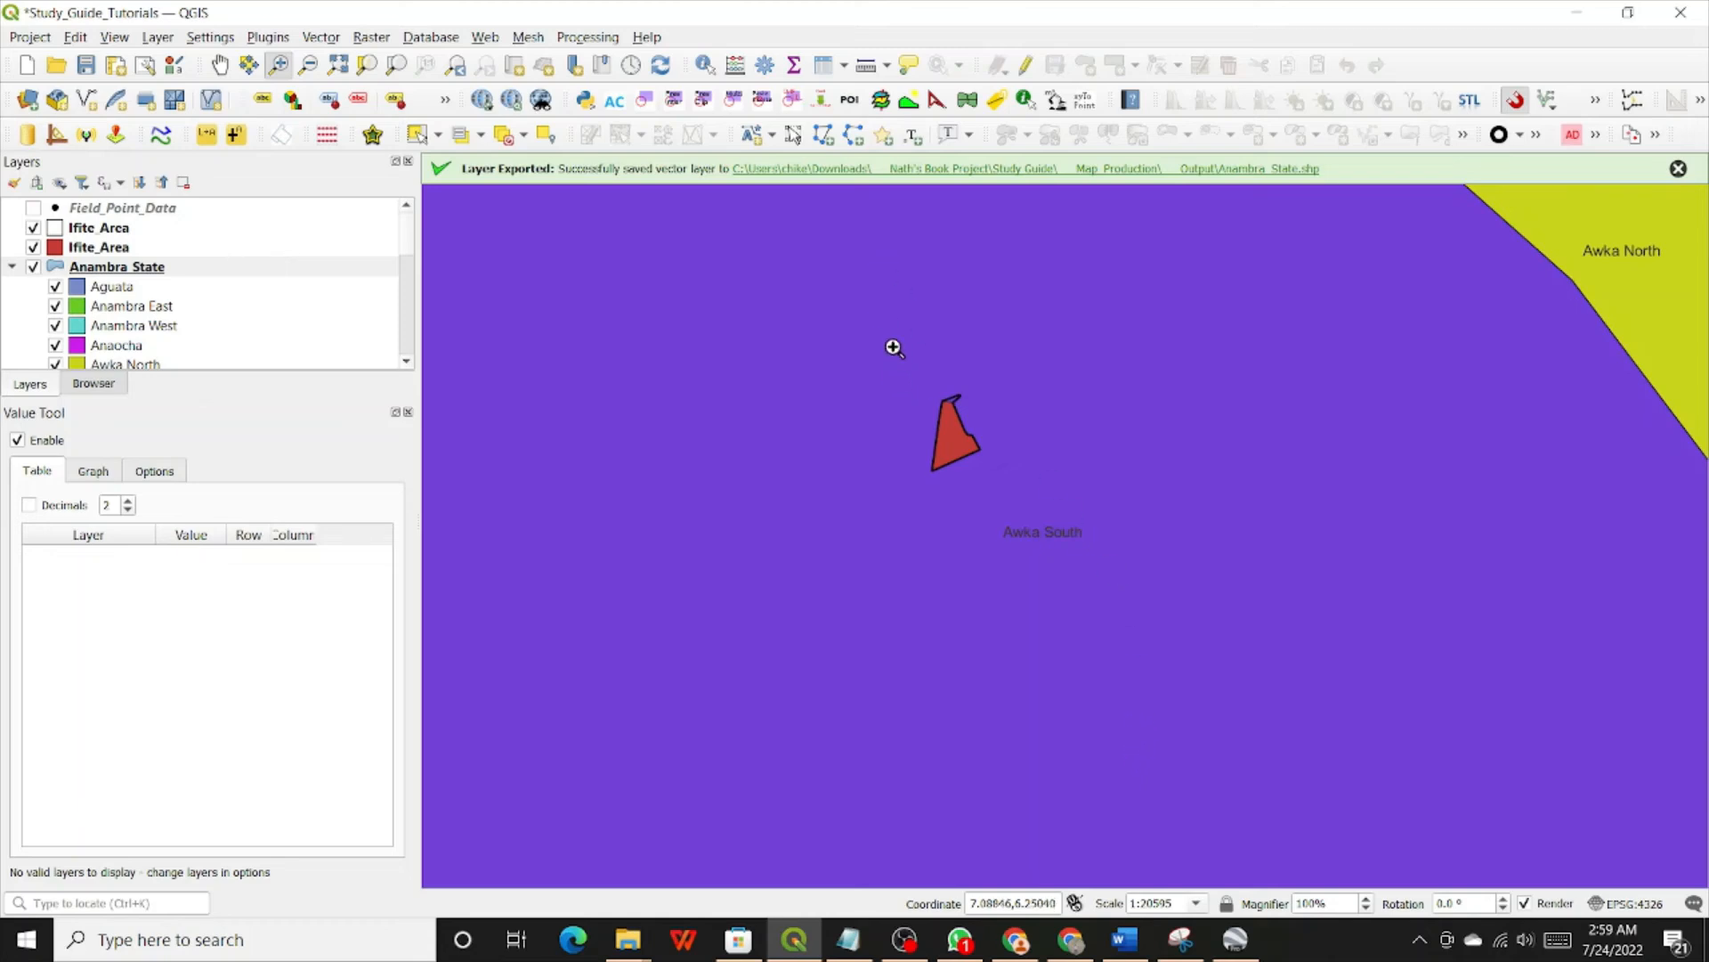
pyautogui.moveTo(895, 350); pyautogui.dragTo(1015, 511)
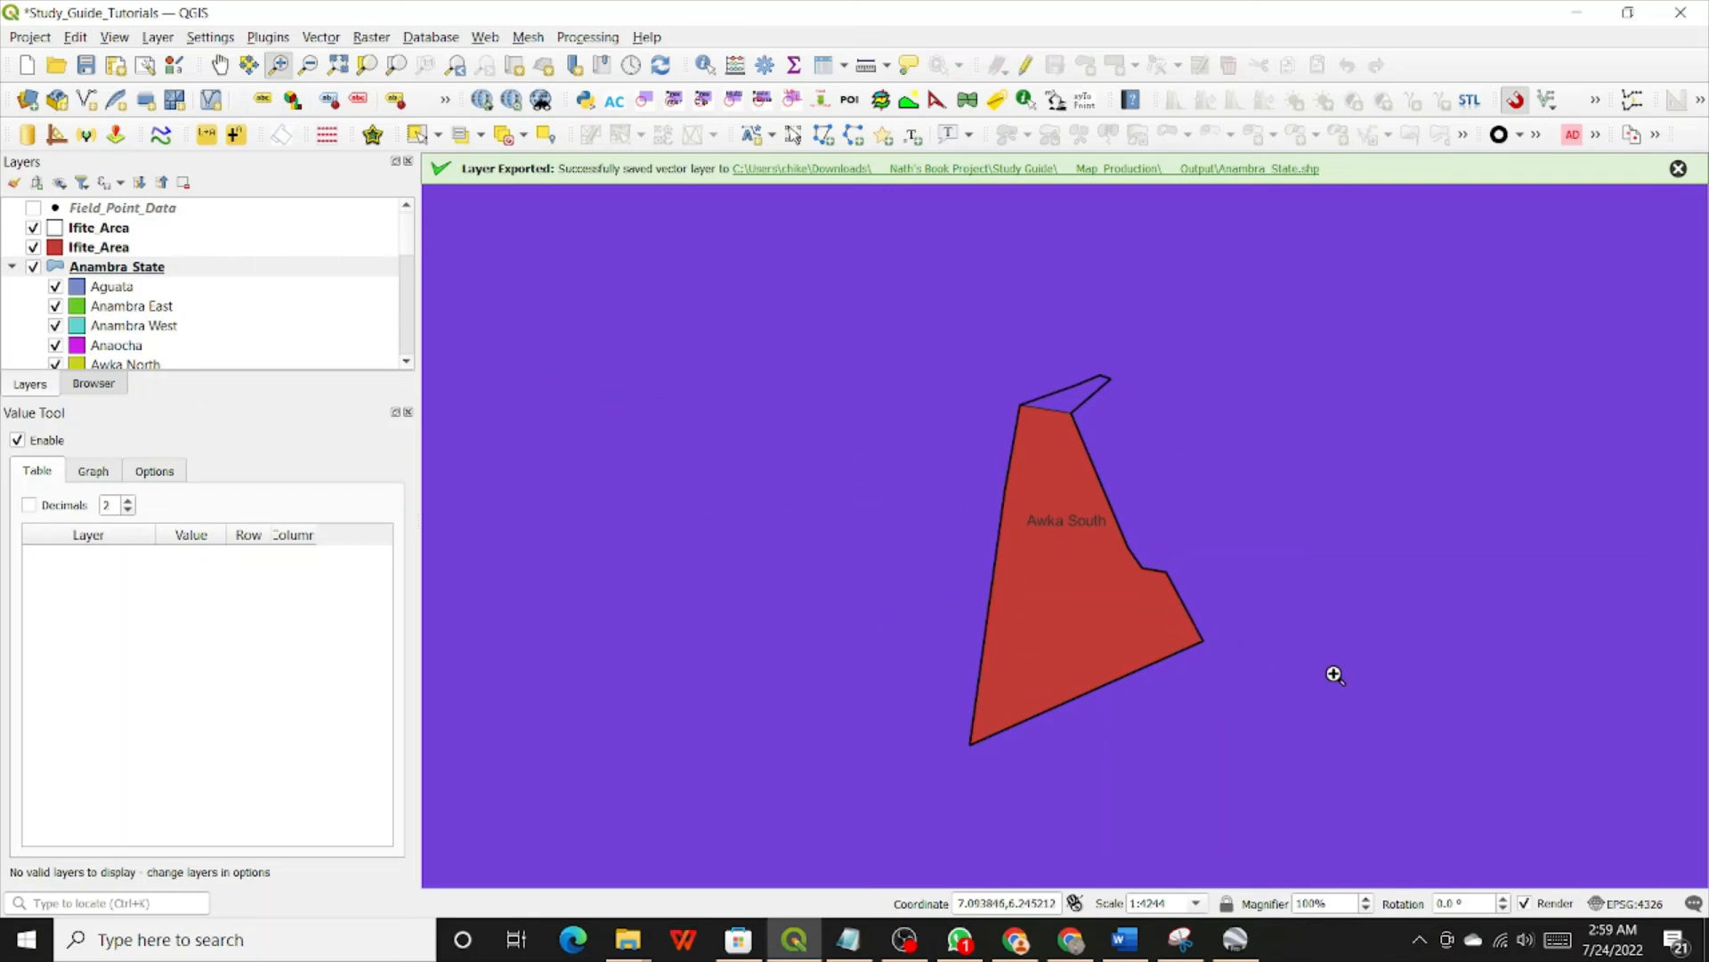
# Step: Examine where Ifite_Area lies among the Anambra LGAs, and switch to the Vector Operations for GIS Tutorials.txt notes in Notepad
pyautogui.scroll(-2, 1336, 666)
pyautogui.scroll(-1, 1340, 607)
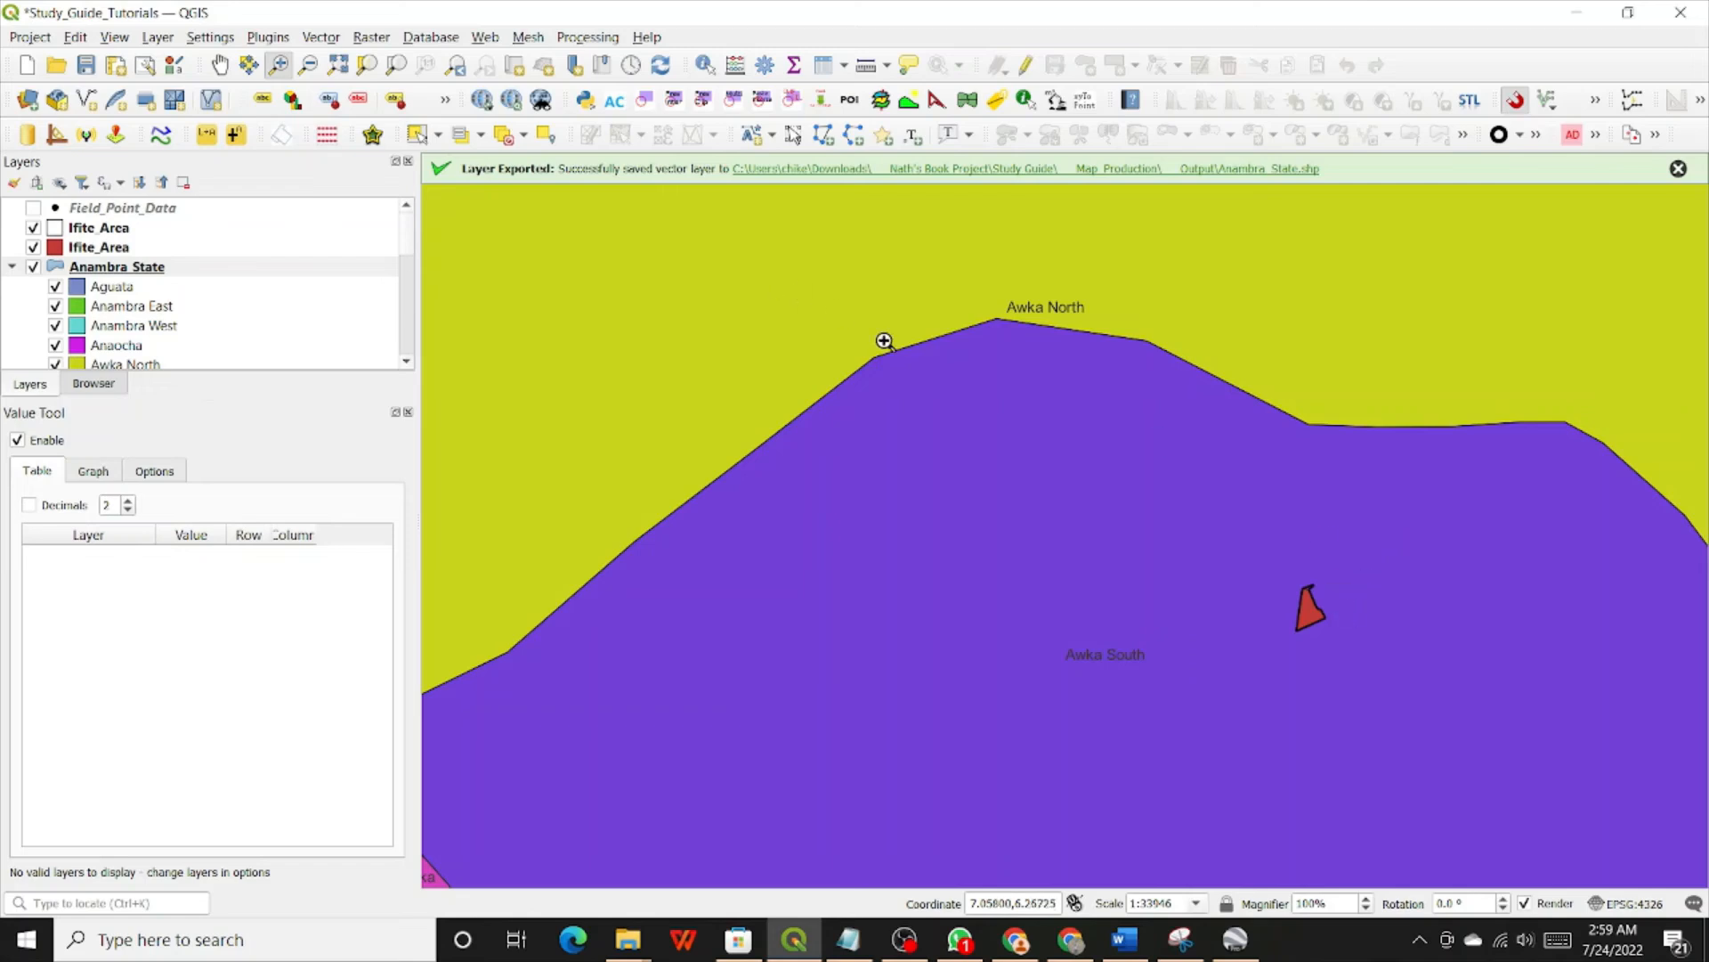
pyautogui.scroll(1, 1340, 658)
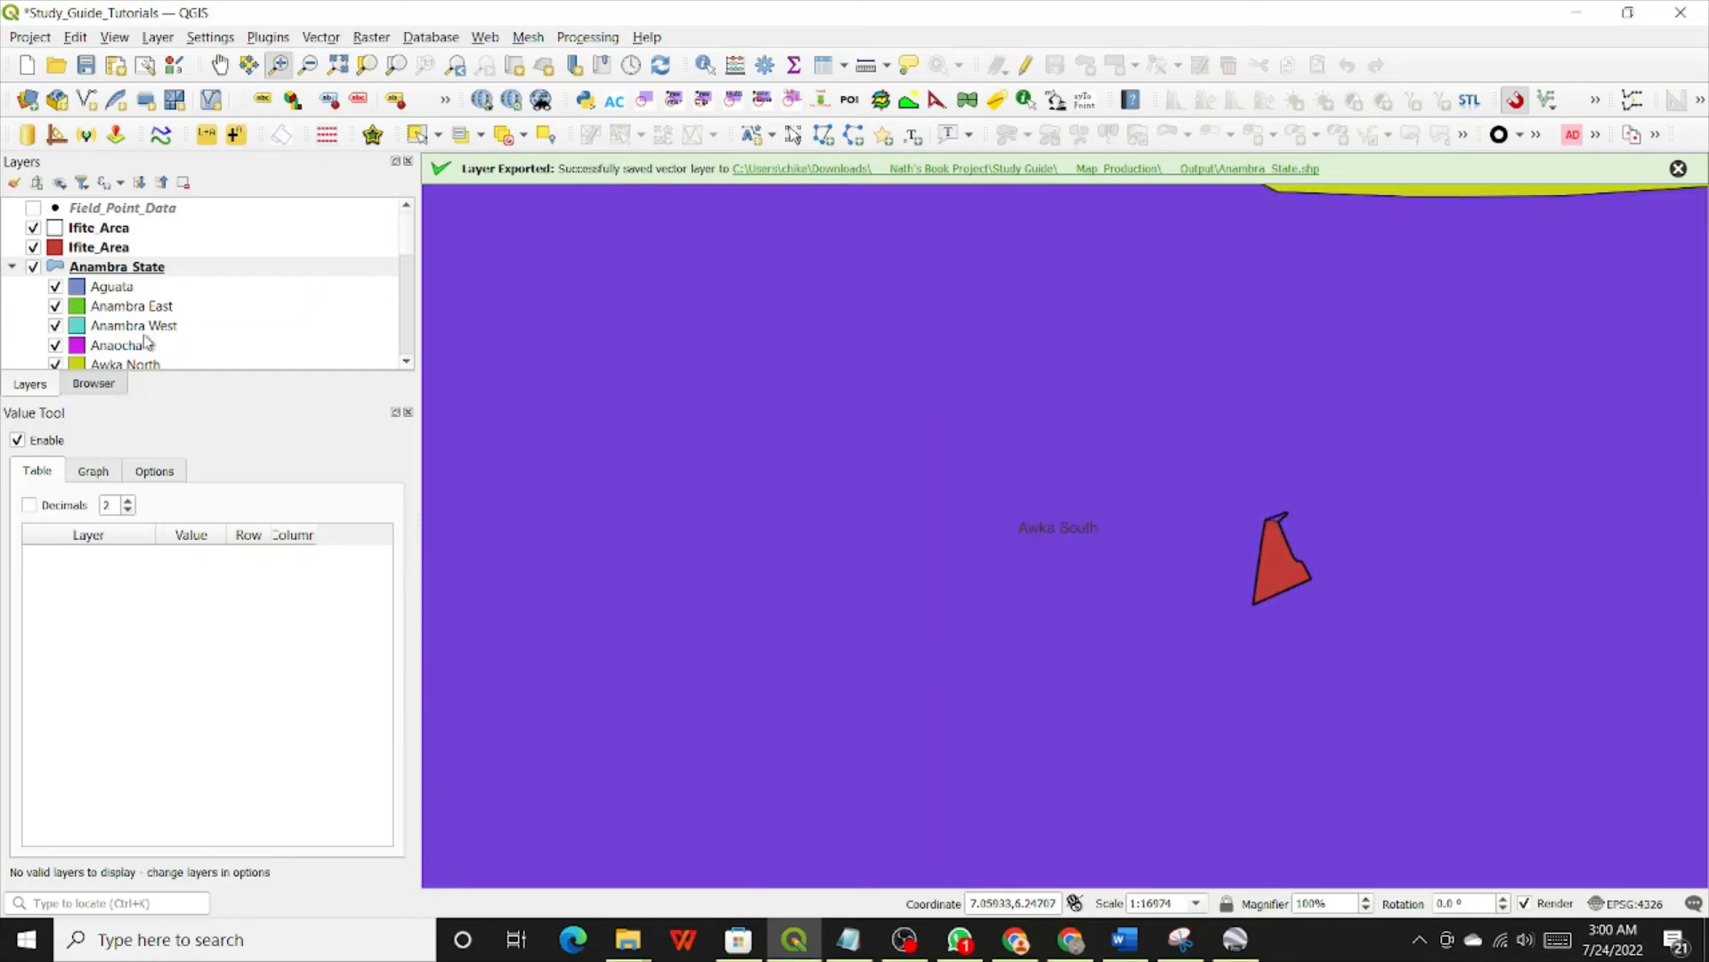
pyautogui.scroll(-5, 1224, 531)
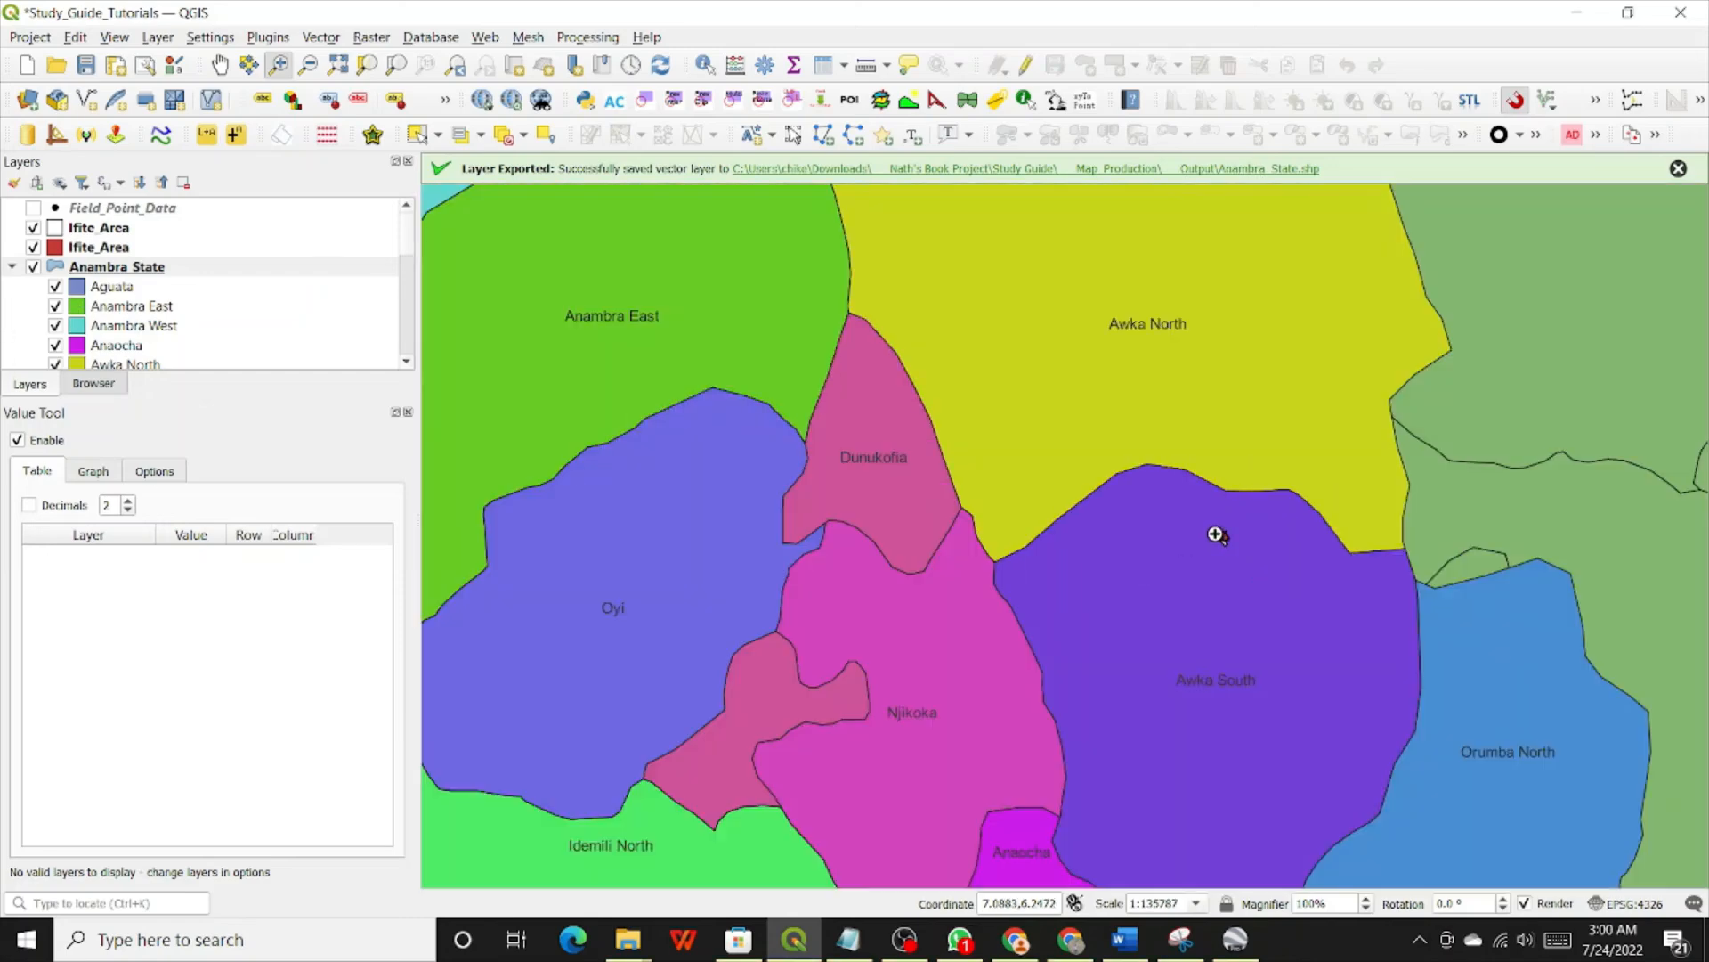
pyautogui.scroll(-1, 1219, 538)
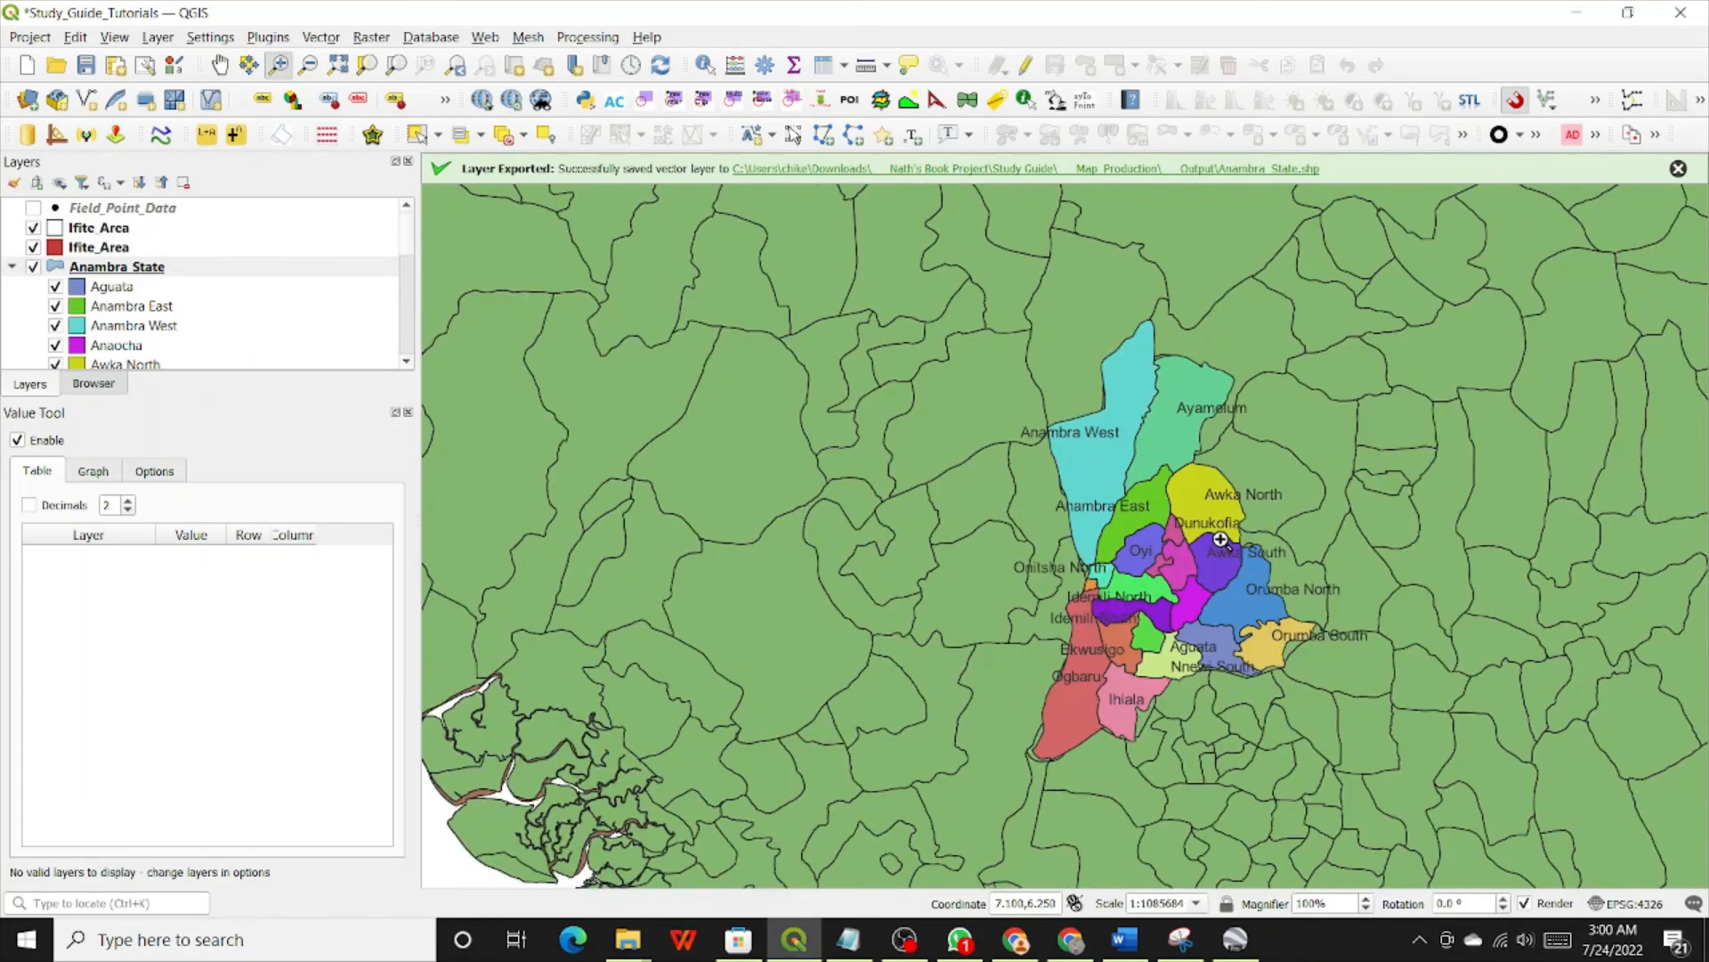
pyautogui.scroll(1, 1199, 540)
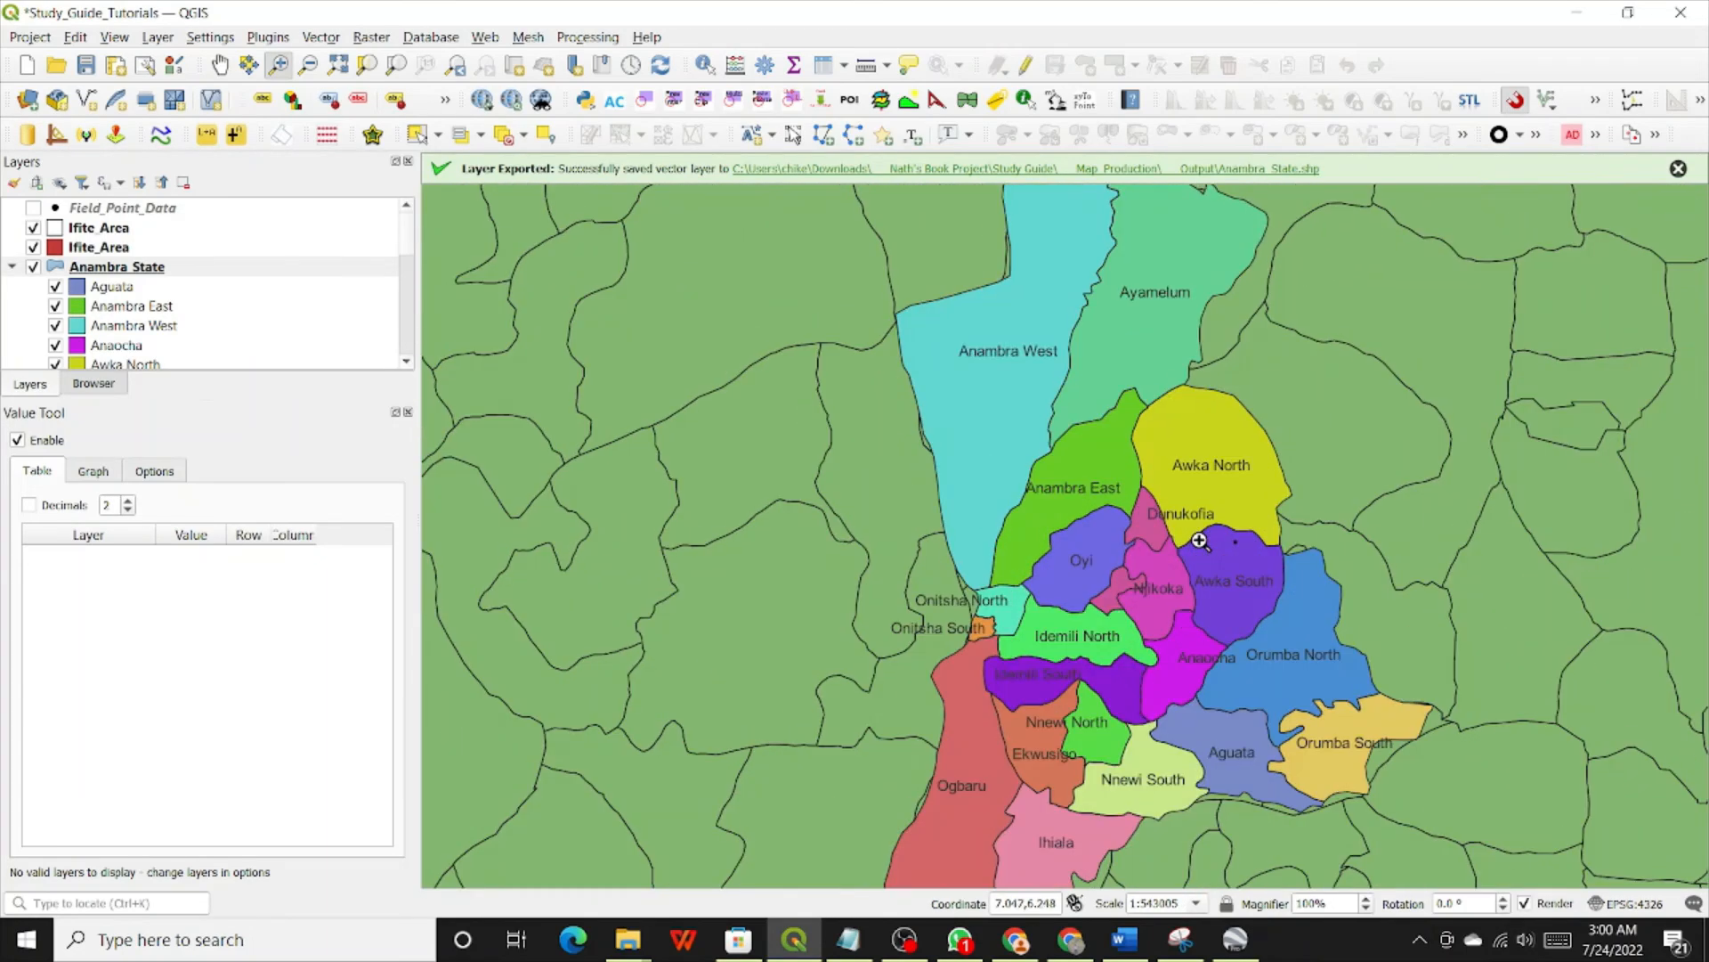
pyautogui.scroll(-1, 1199, 540)
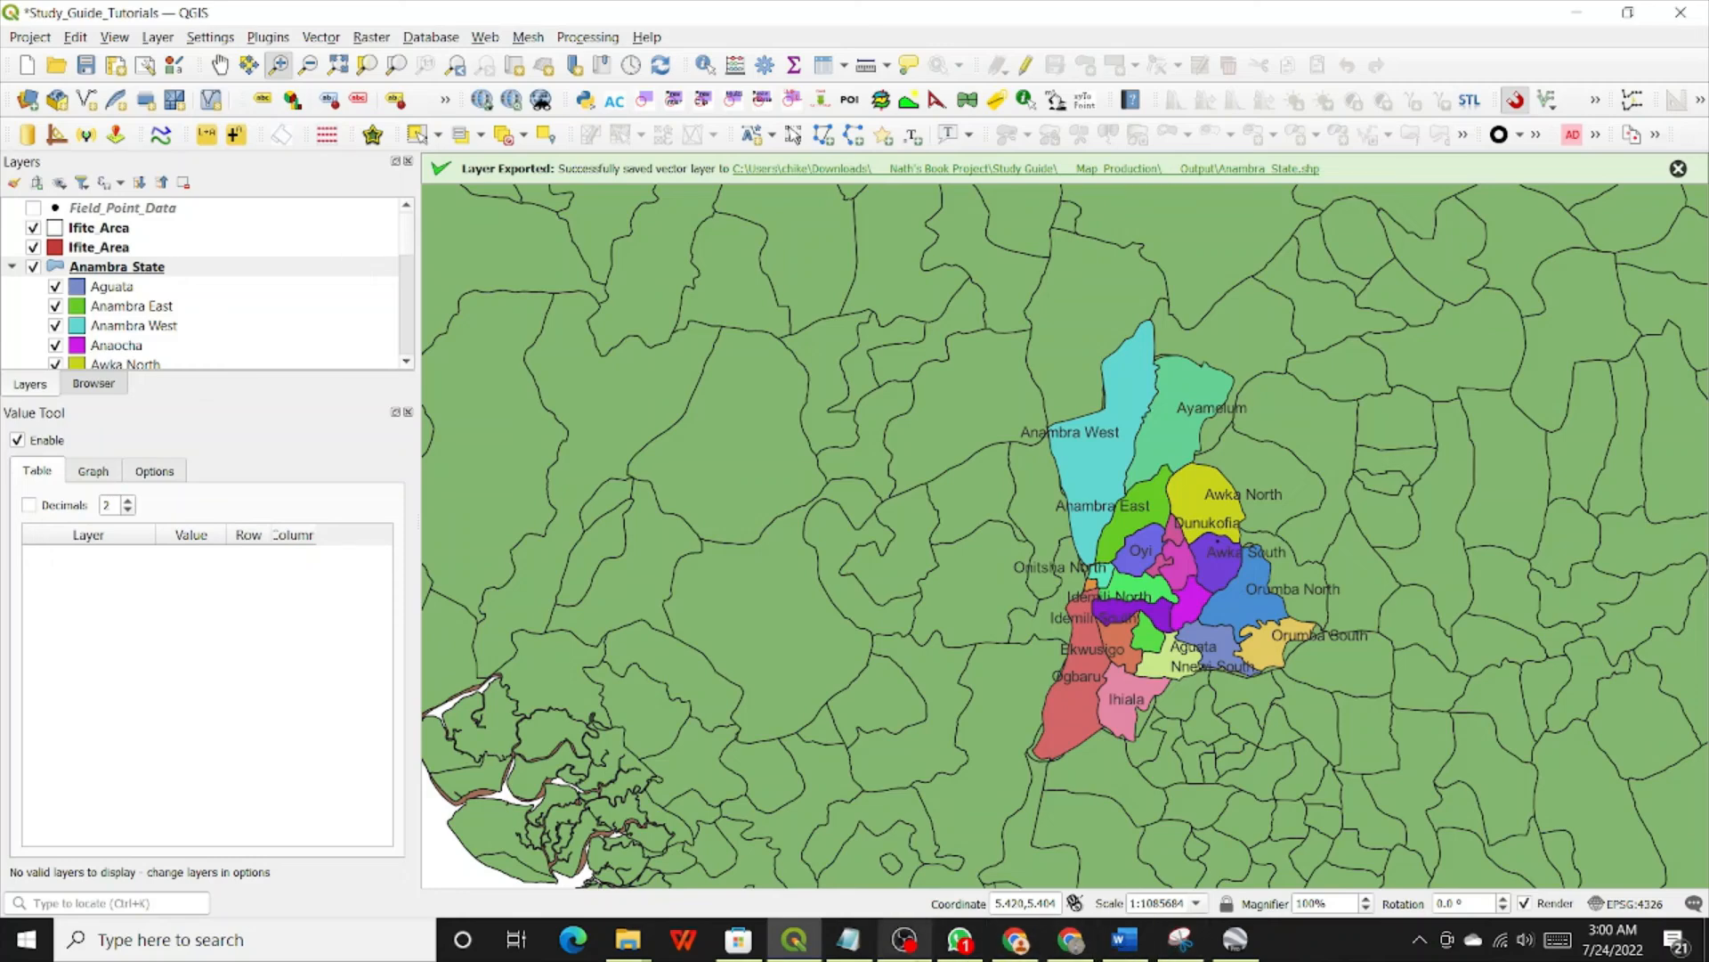
pyautogui.click(876, 938)
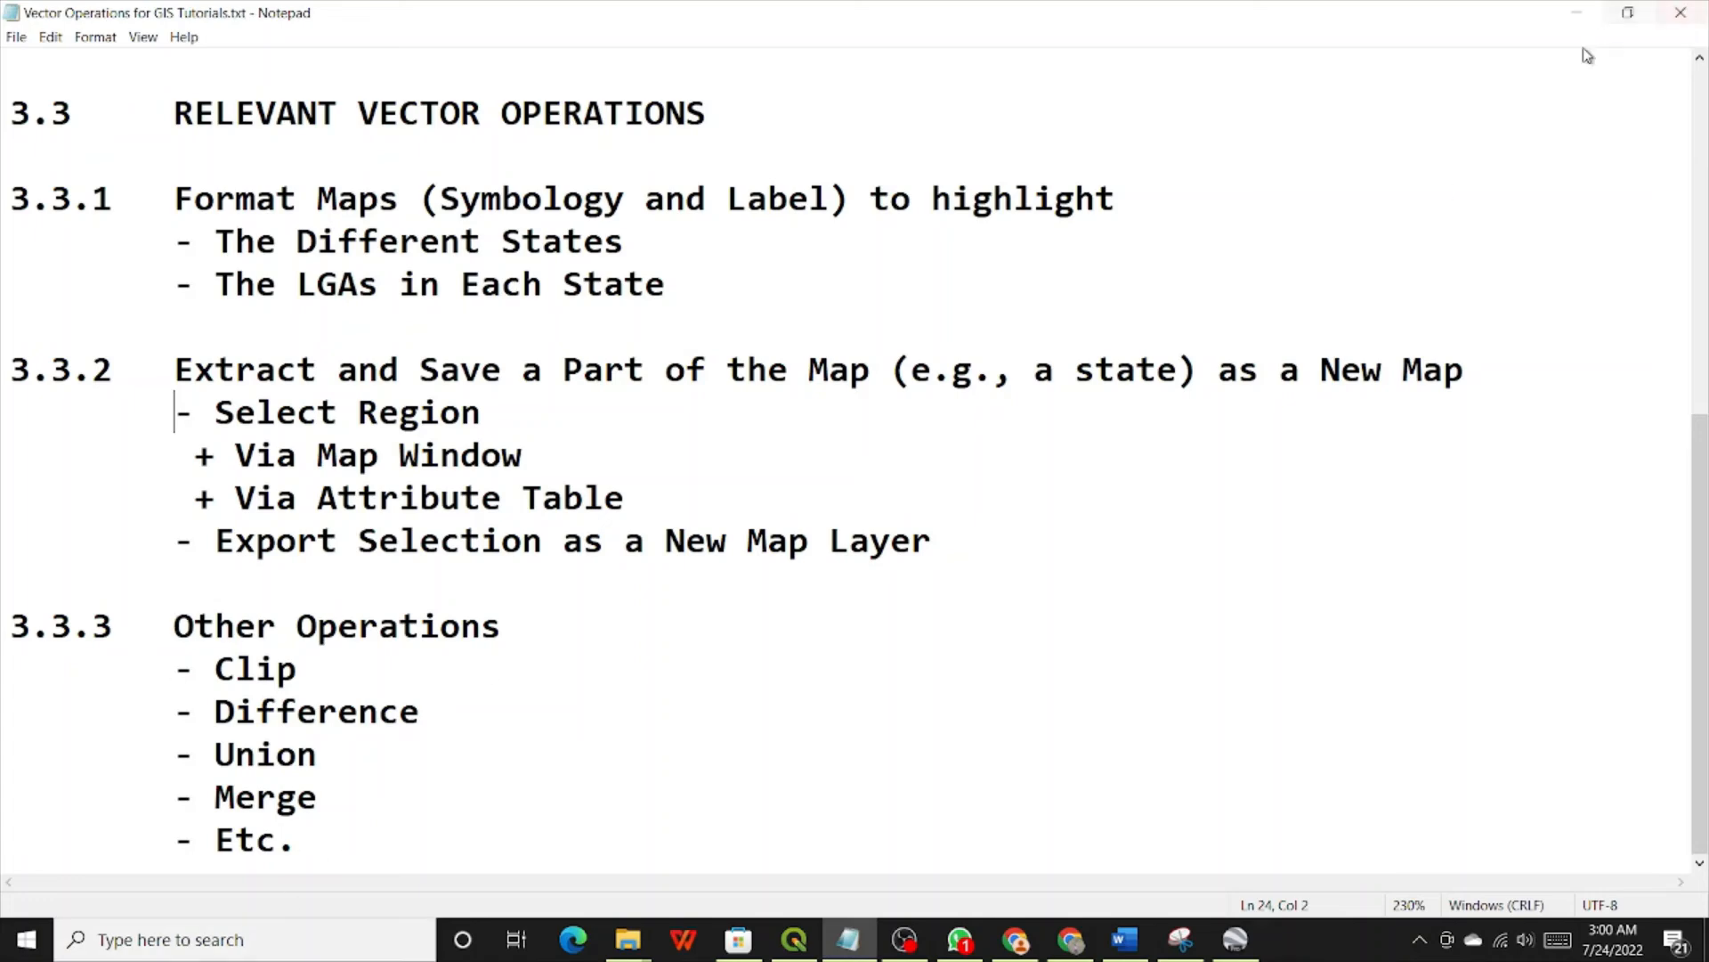
# Step: Switch to QGIS, select the Anambra_State layer and examine the available vector geoprocessing and geometry tools, including Clip, Difference and Union
pyautogui.click(794, 936)
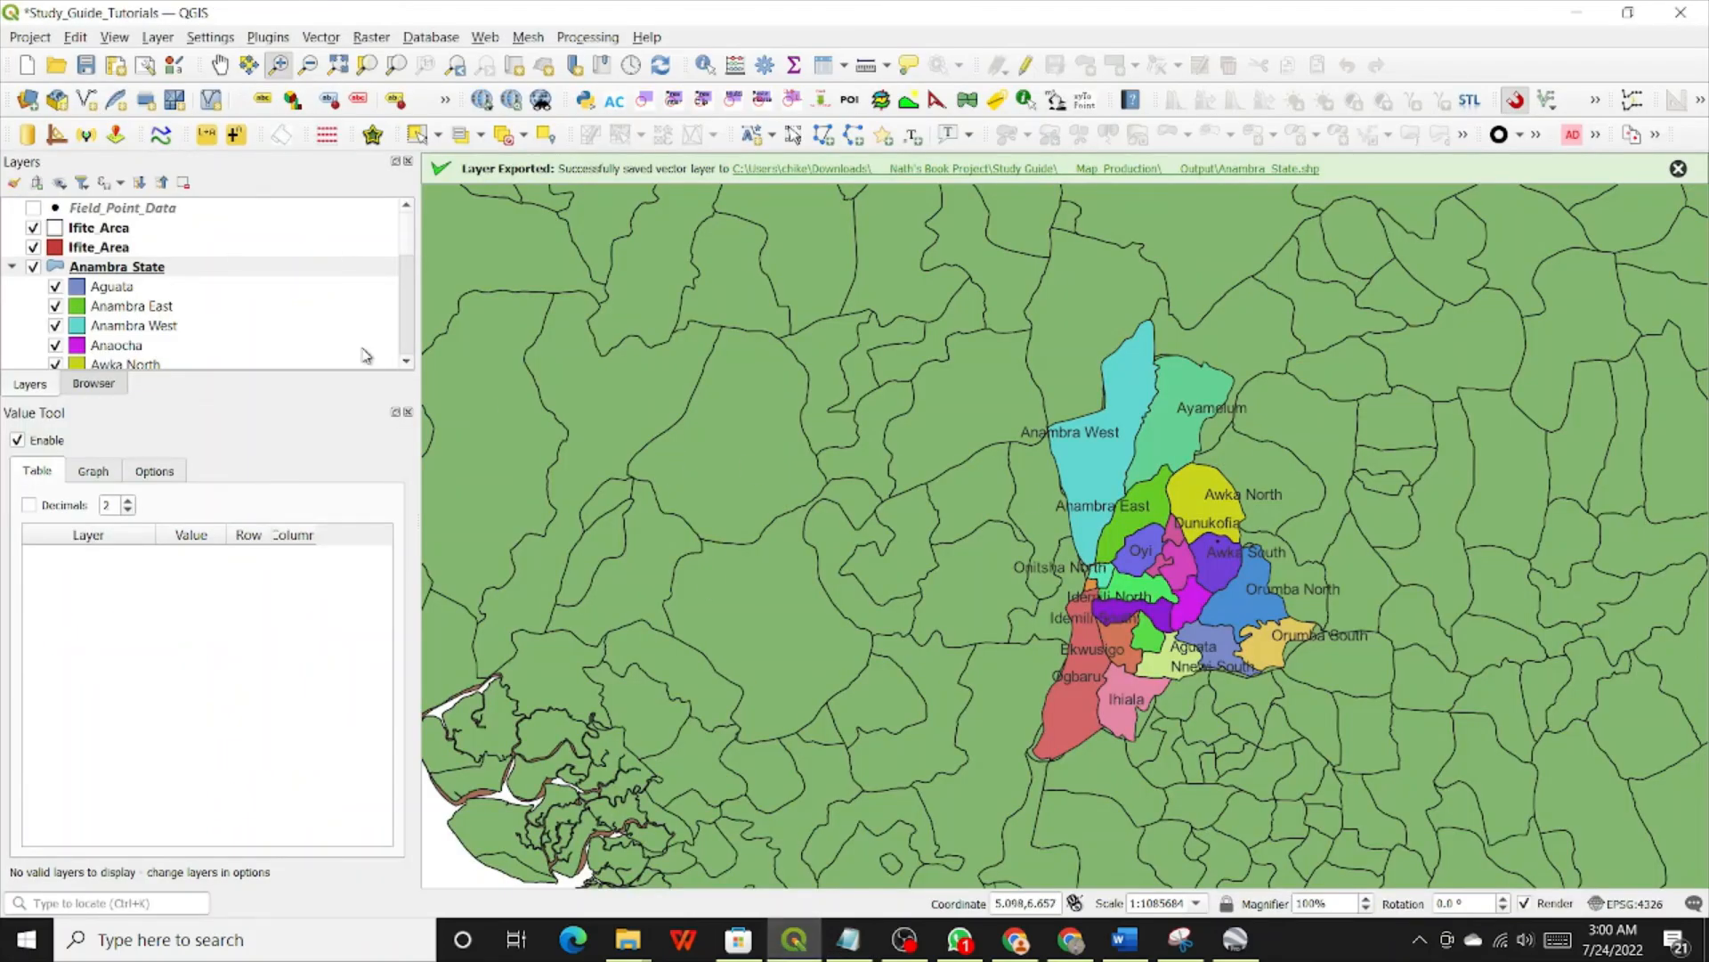
pyautogui.click(123, 265)
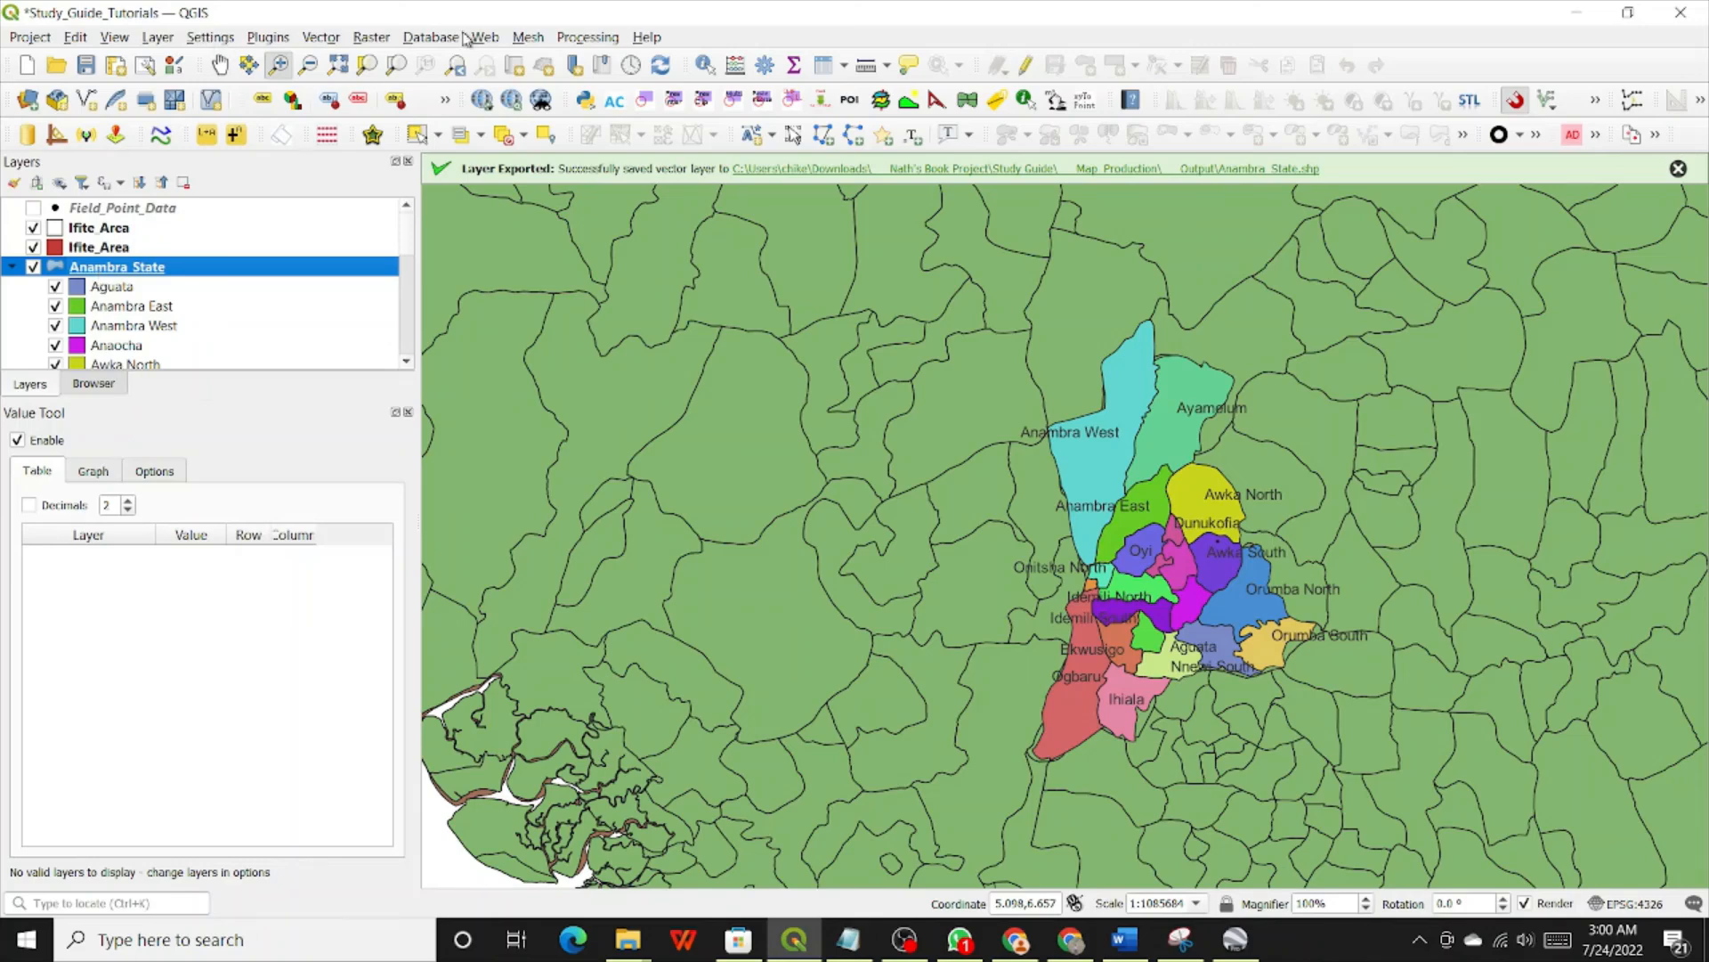
pyautogui.click(322, 38)
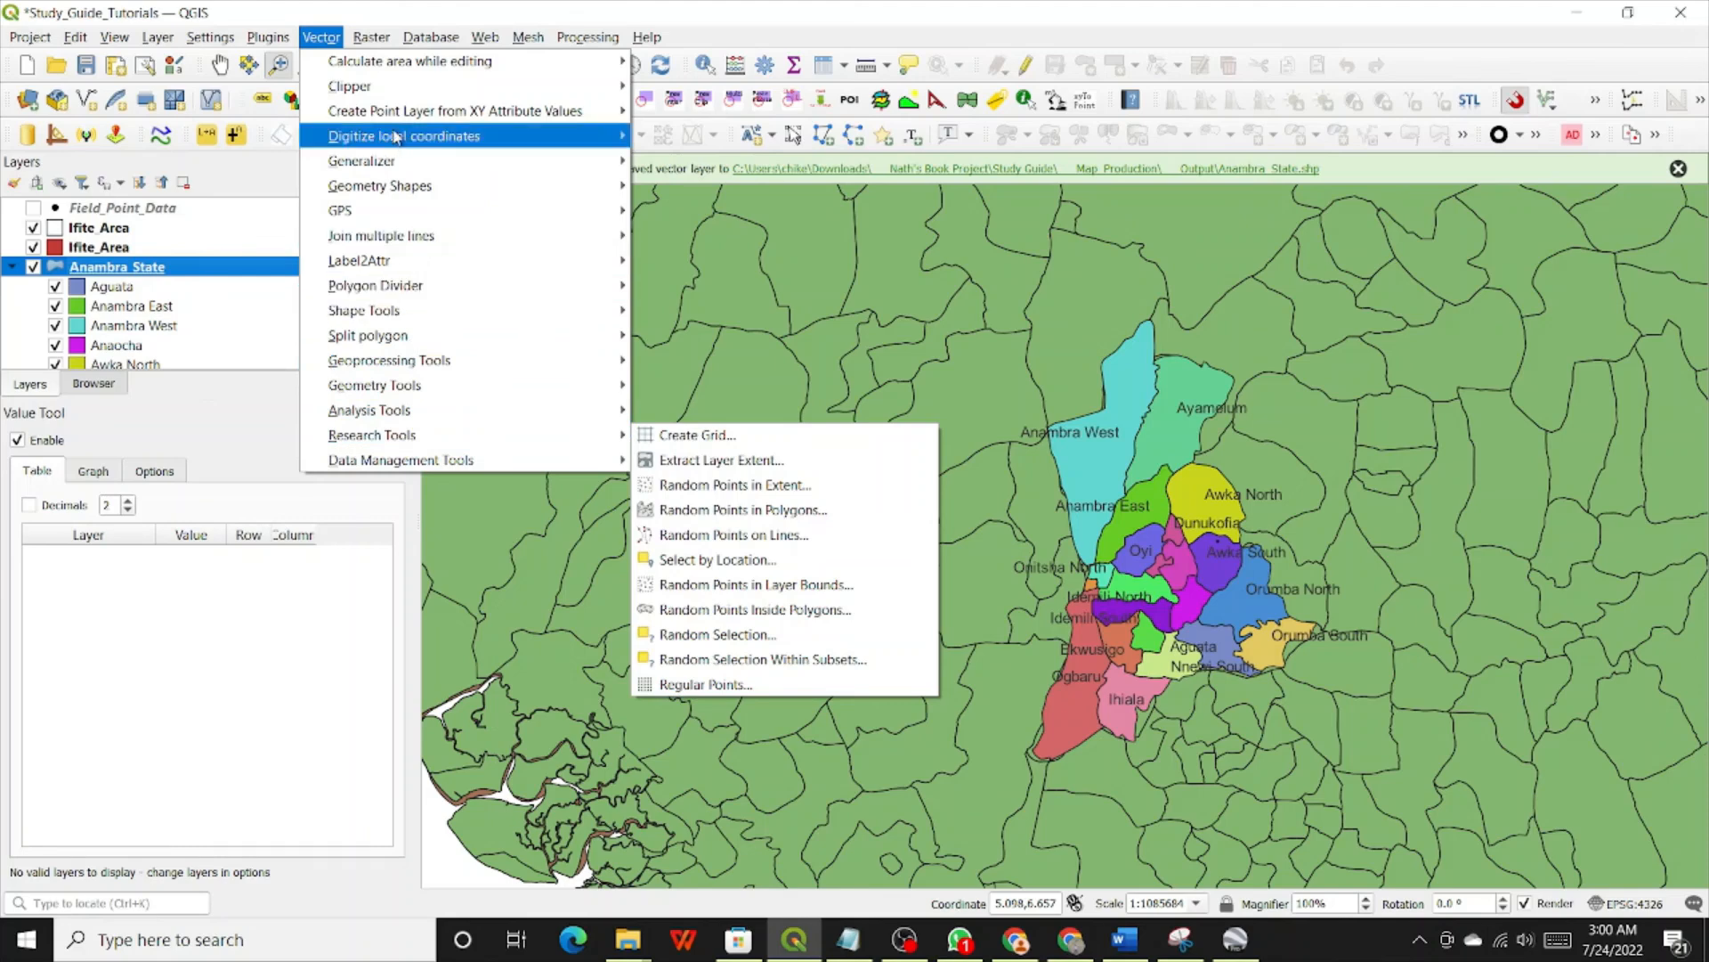
pyautogui.moveTo(385, 71)
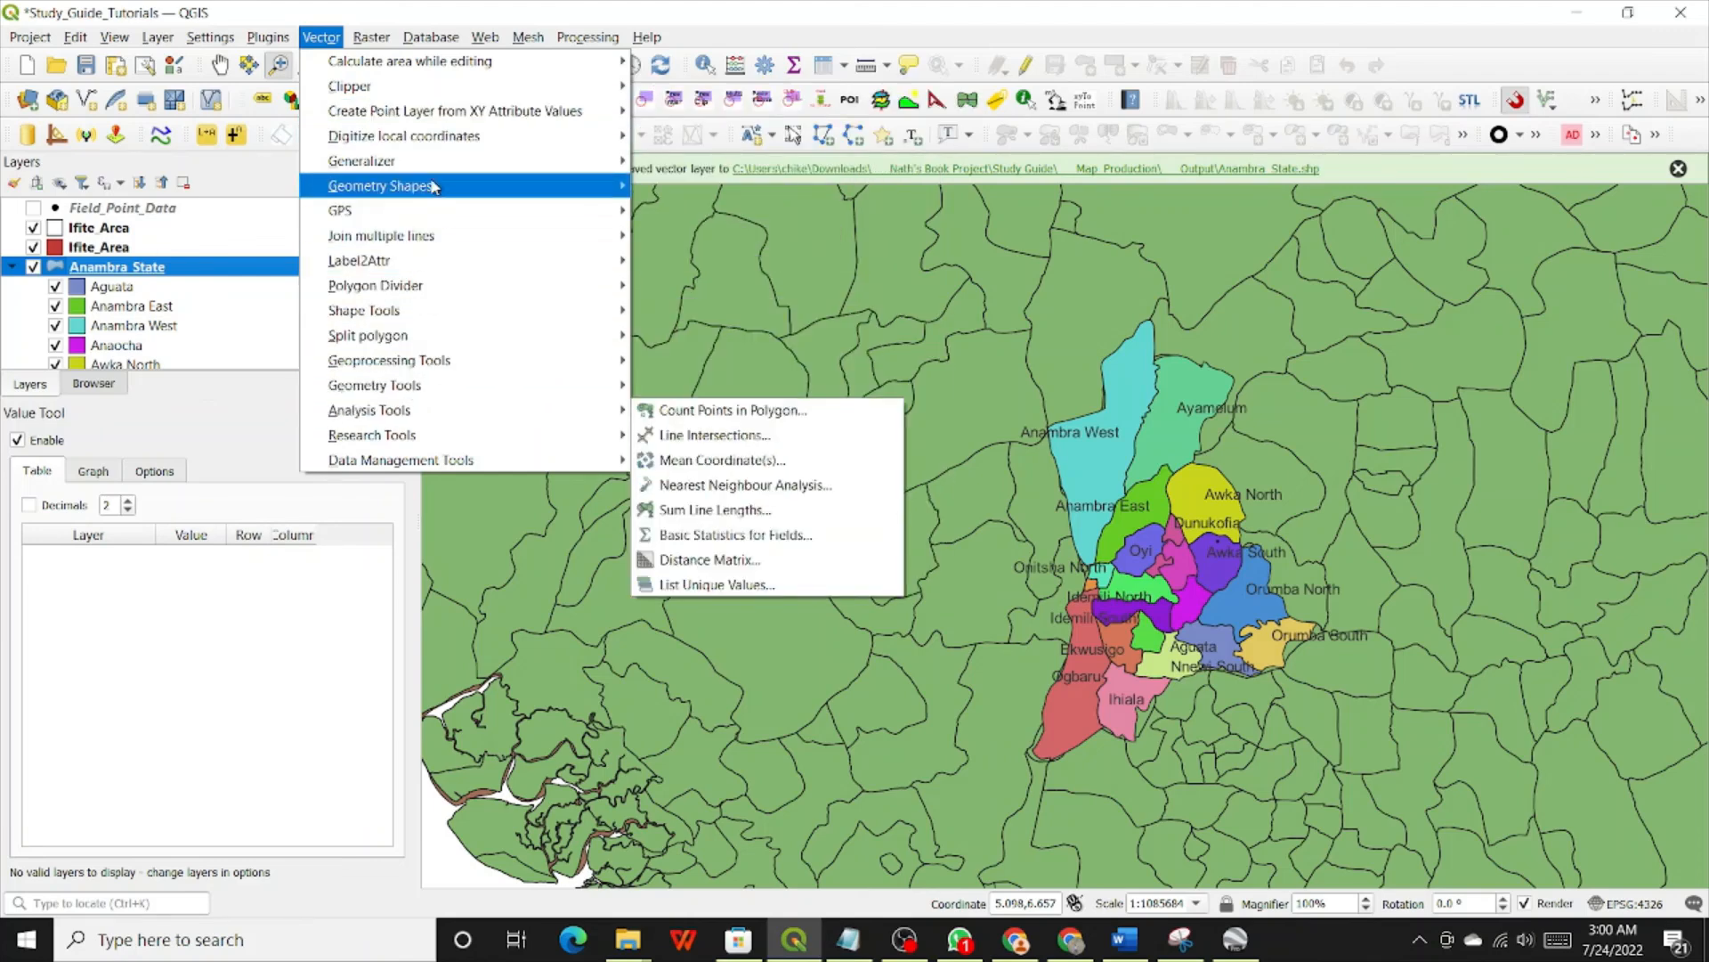
pyautogui.moveTo(434, 363)
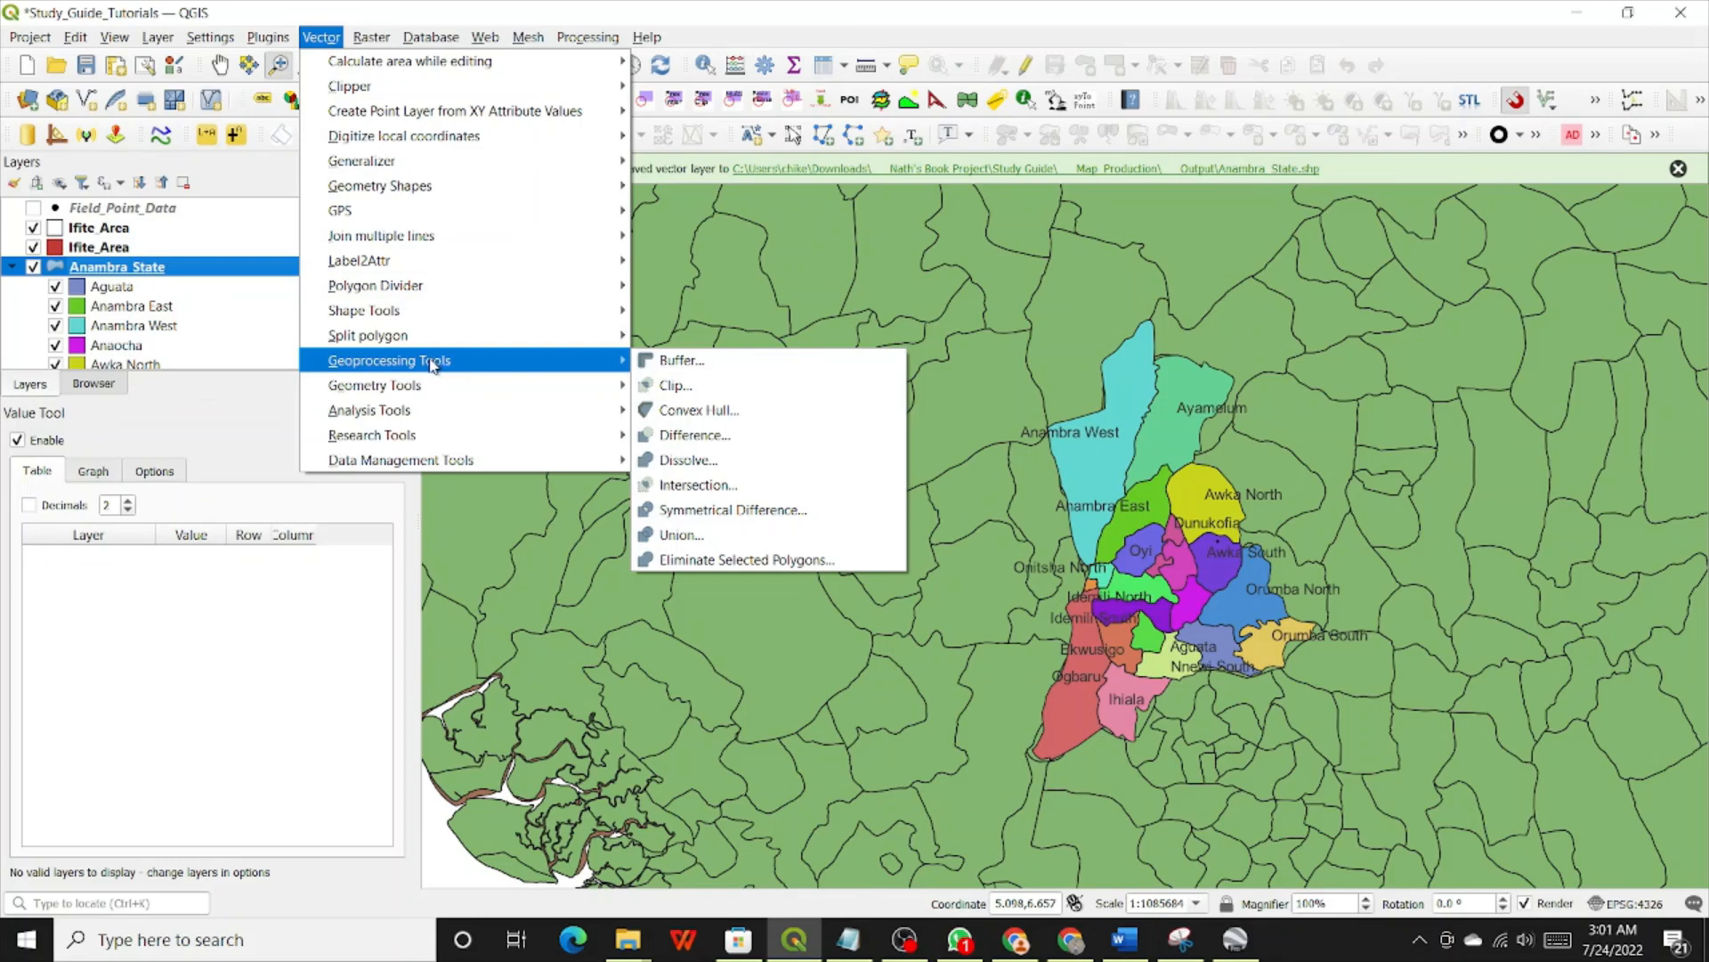
pyautogui.moveTo(412, 335)
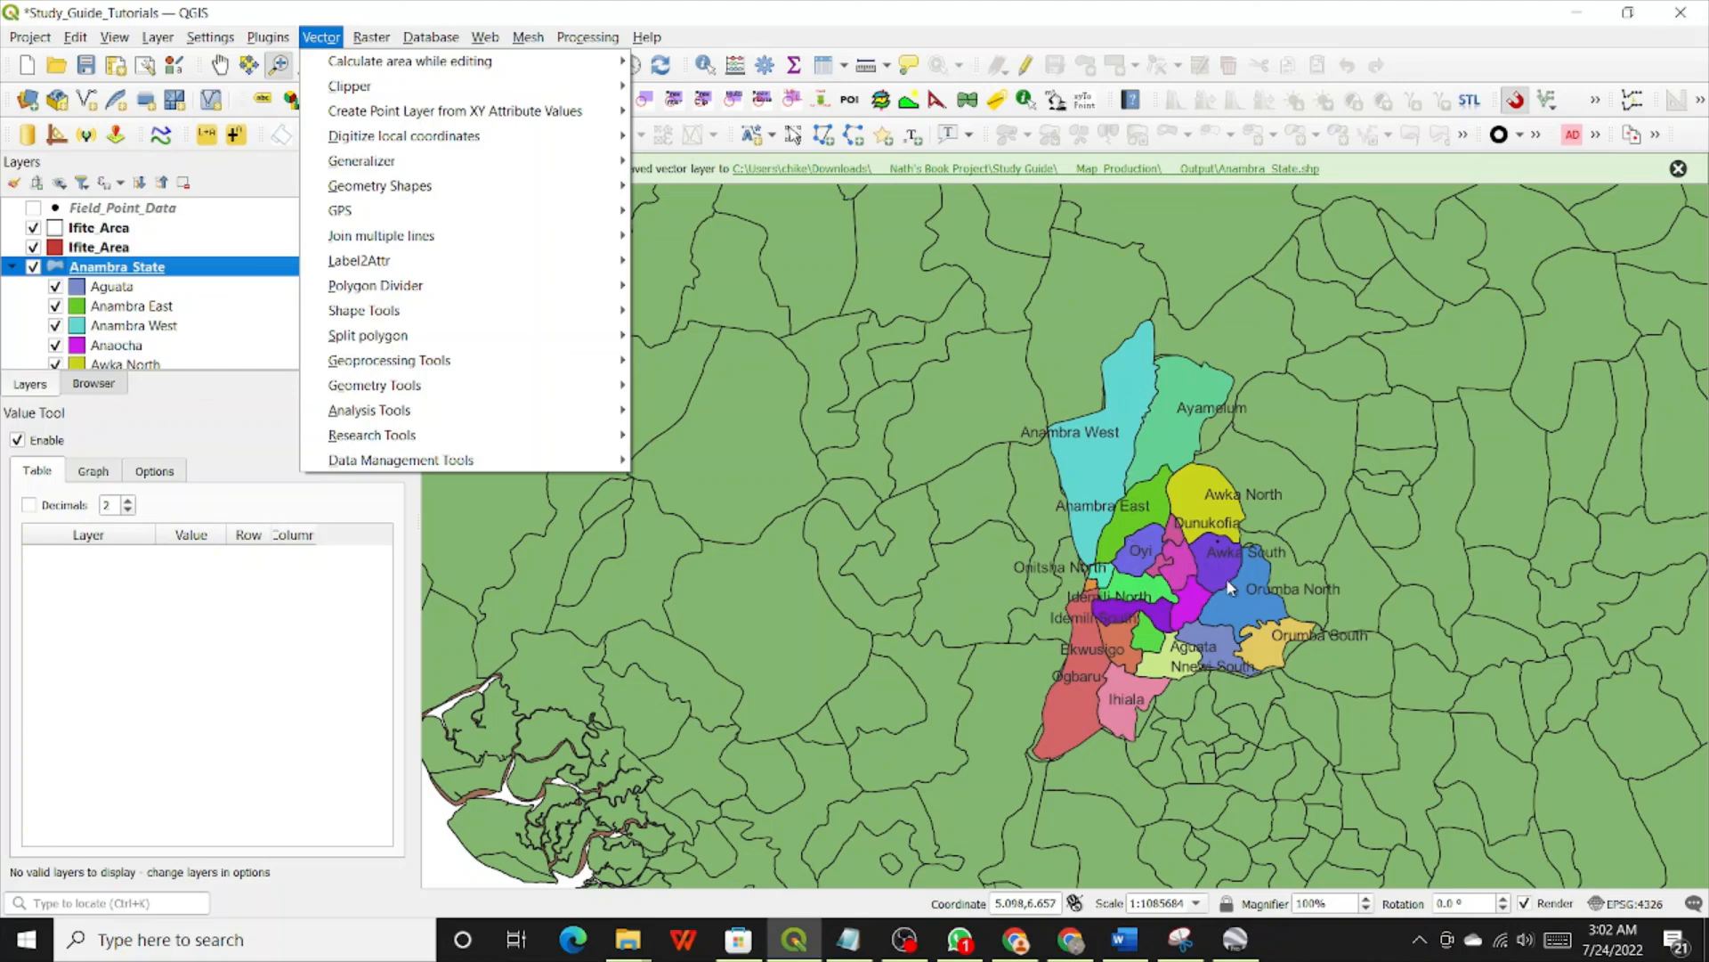
pyautogui.moveTo(554, 412)
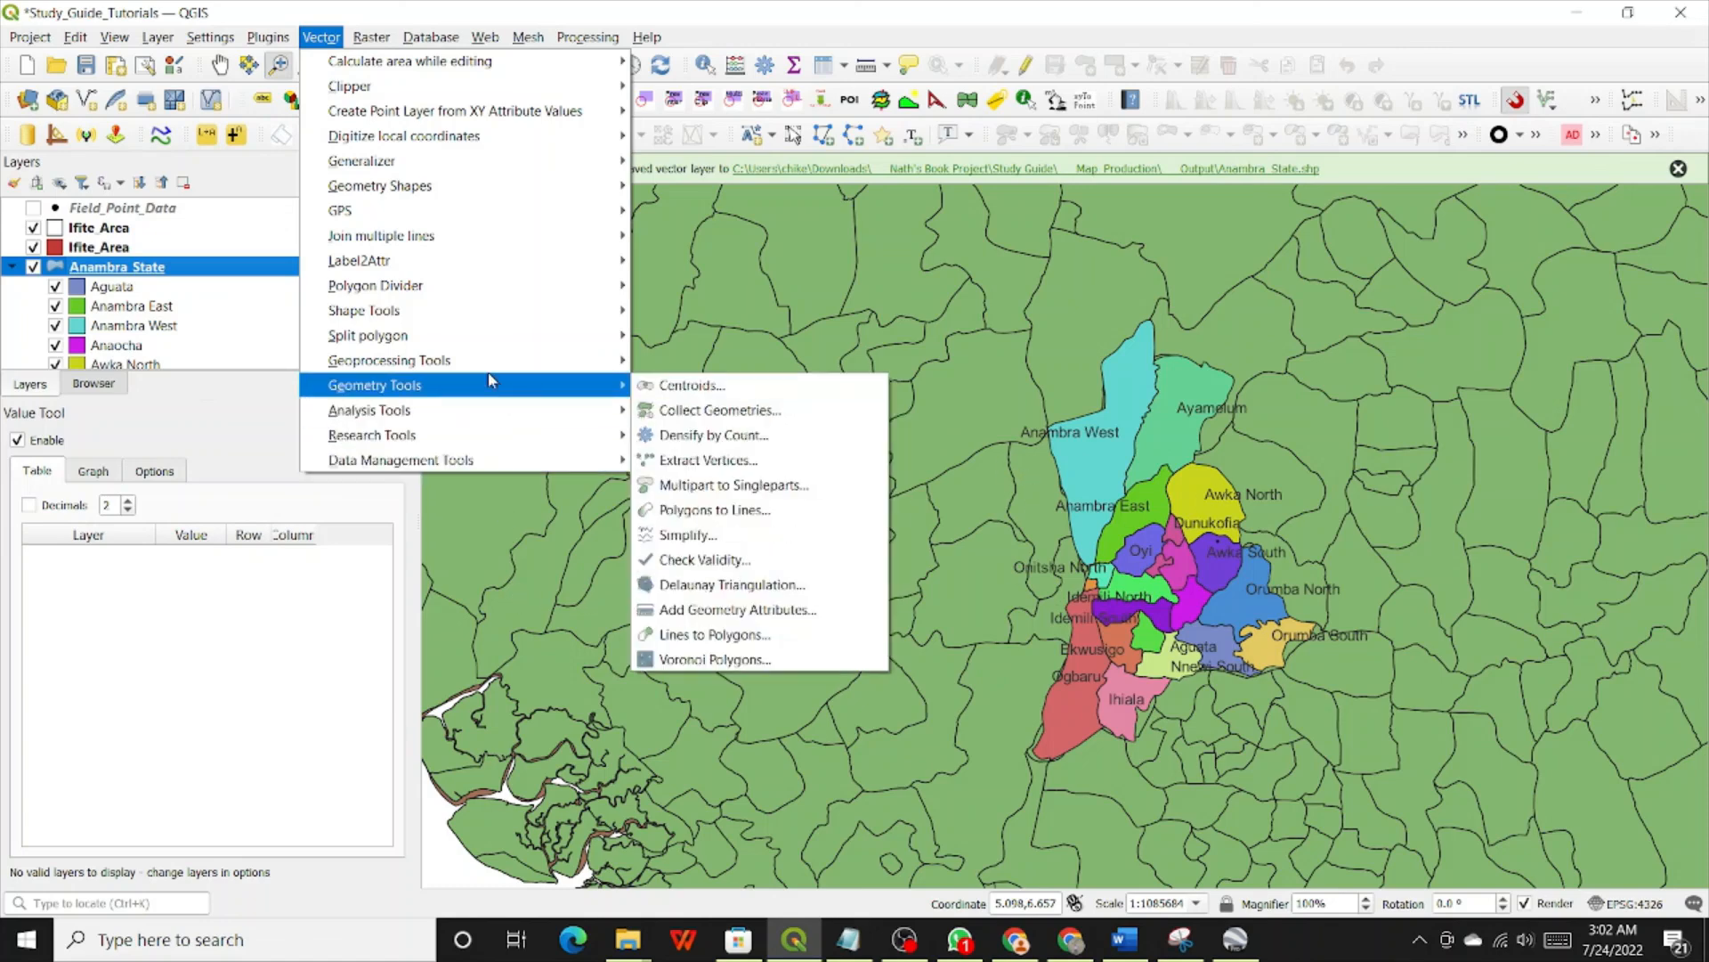
pyautogui.moveTo(480, 369)
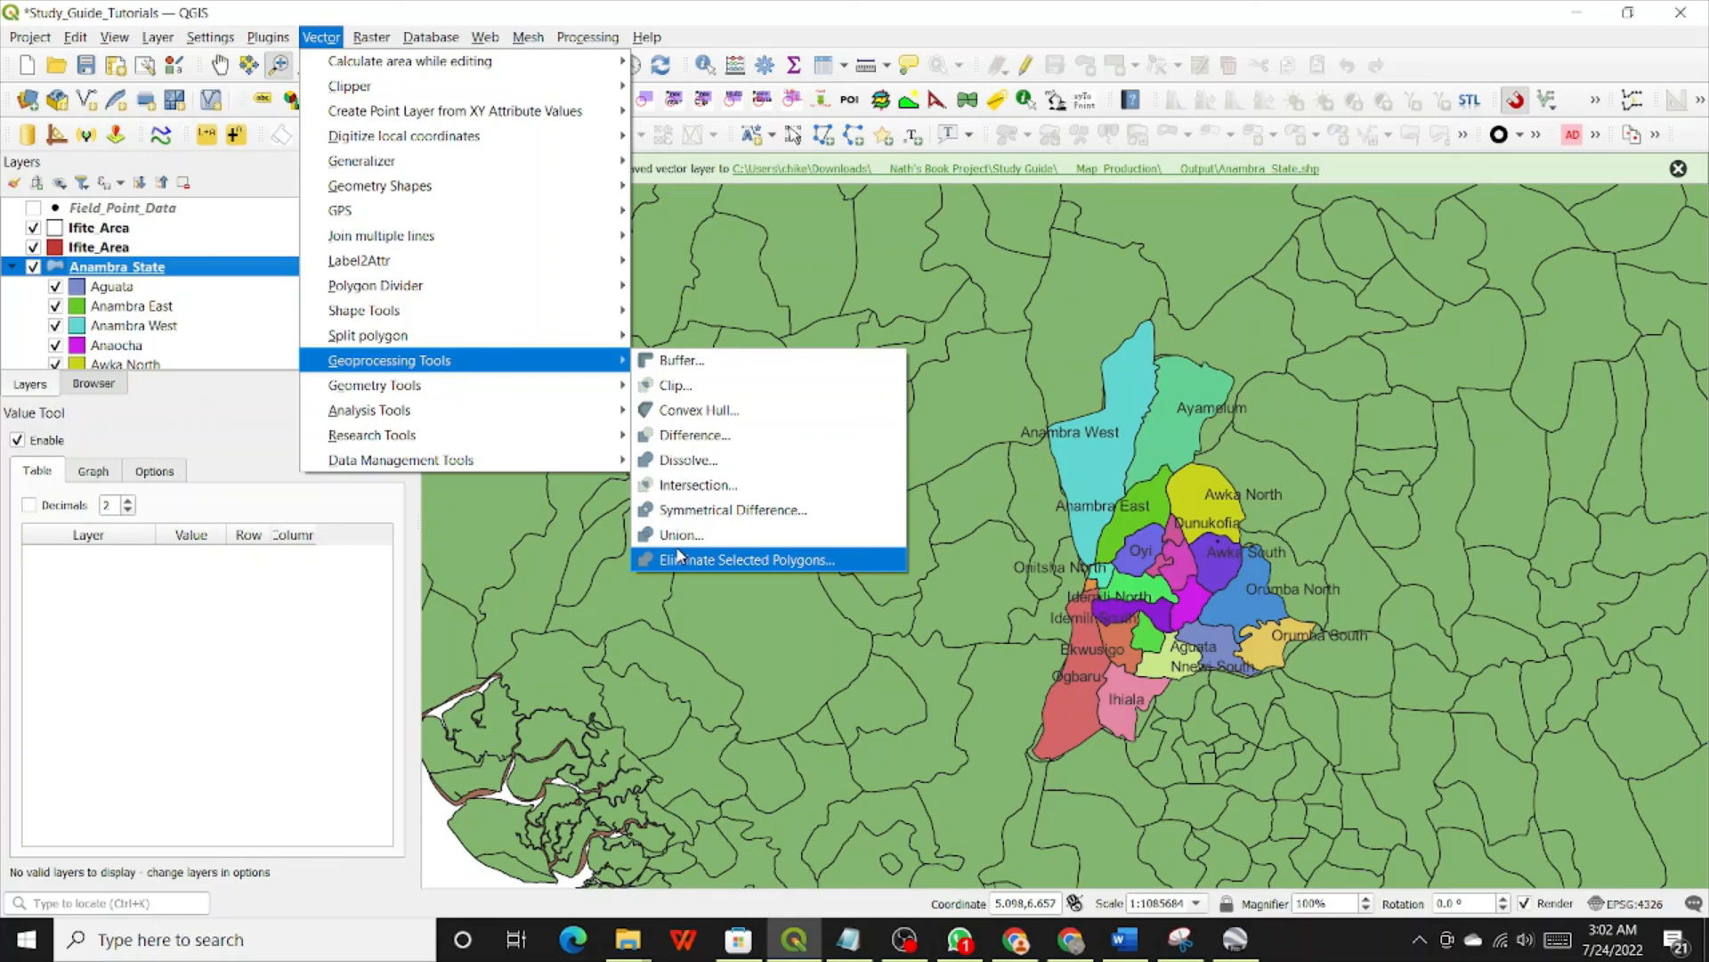
pyautogui.click(1097, 479)
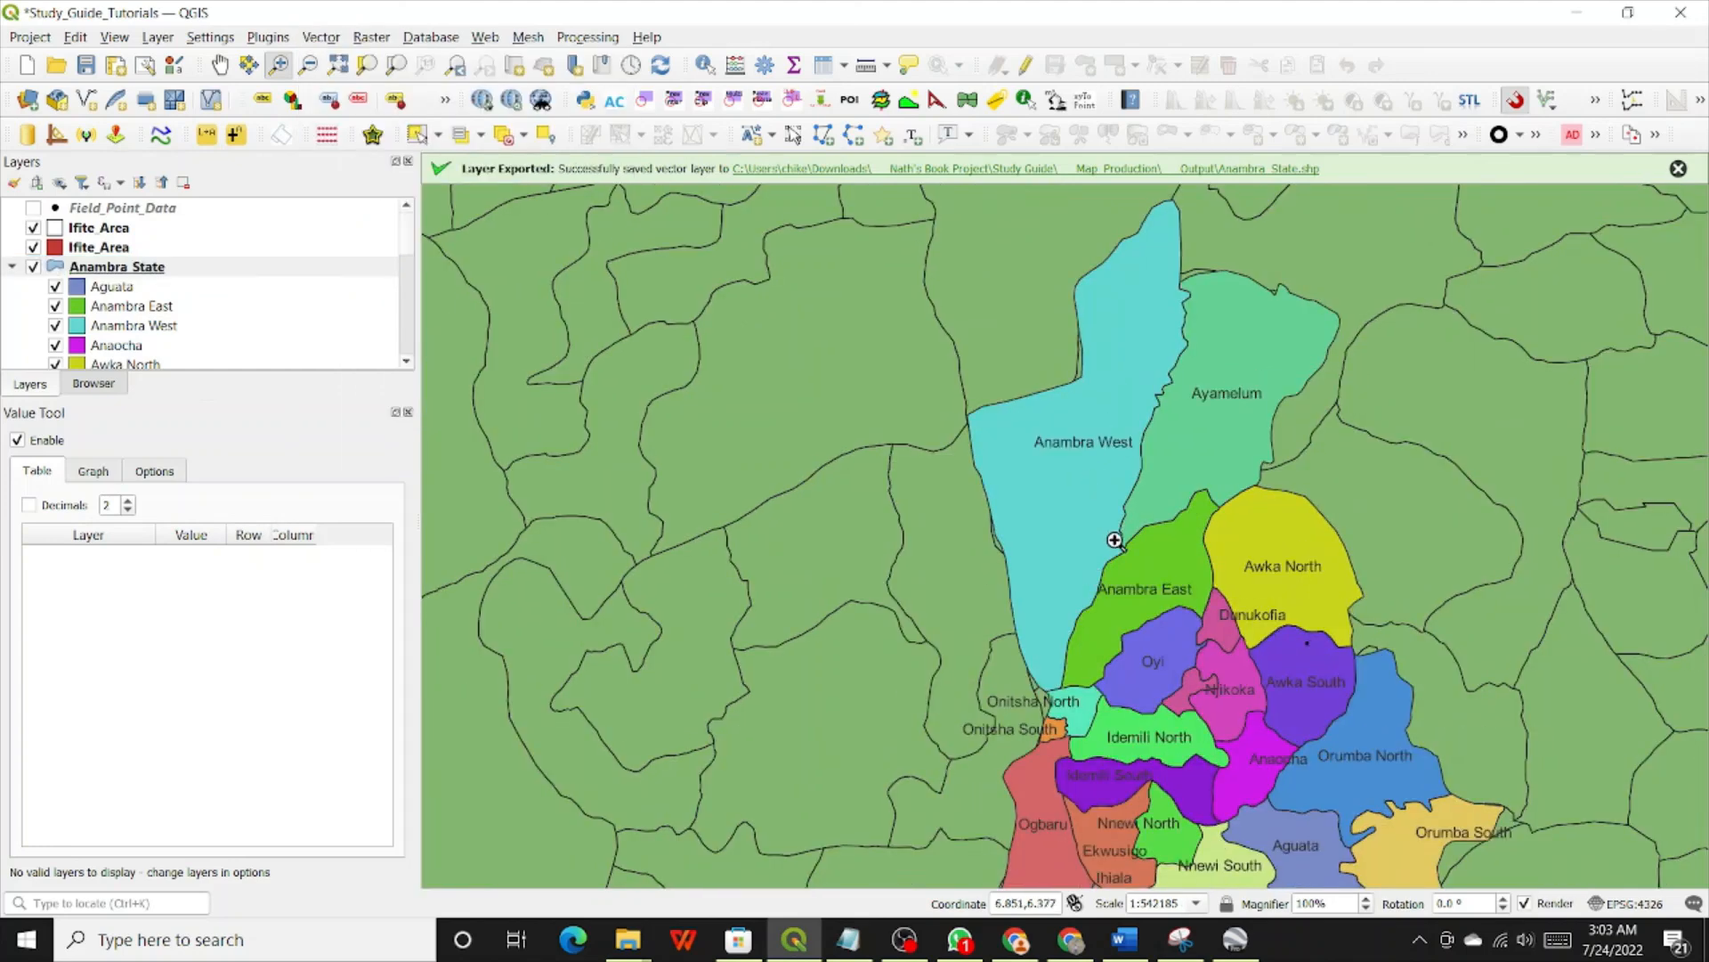
pyautogui.scroll(-1, 1118, 594)
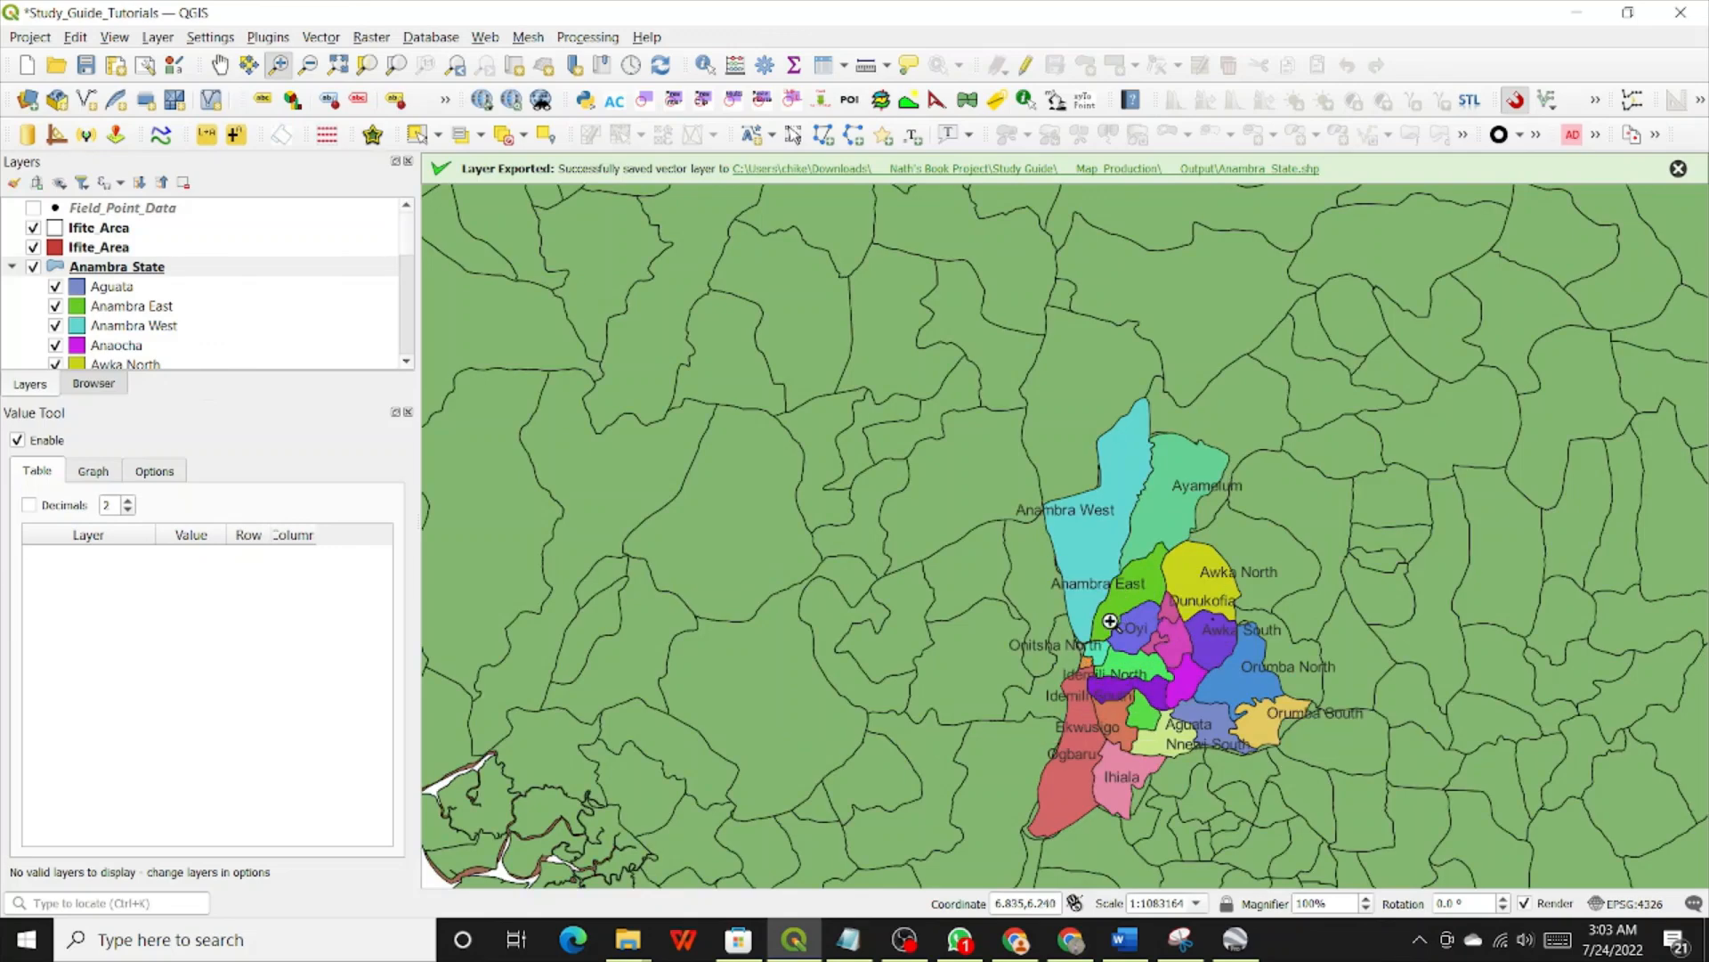
pyautogui.click(220, 65)
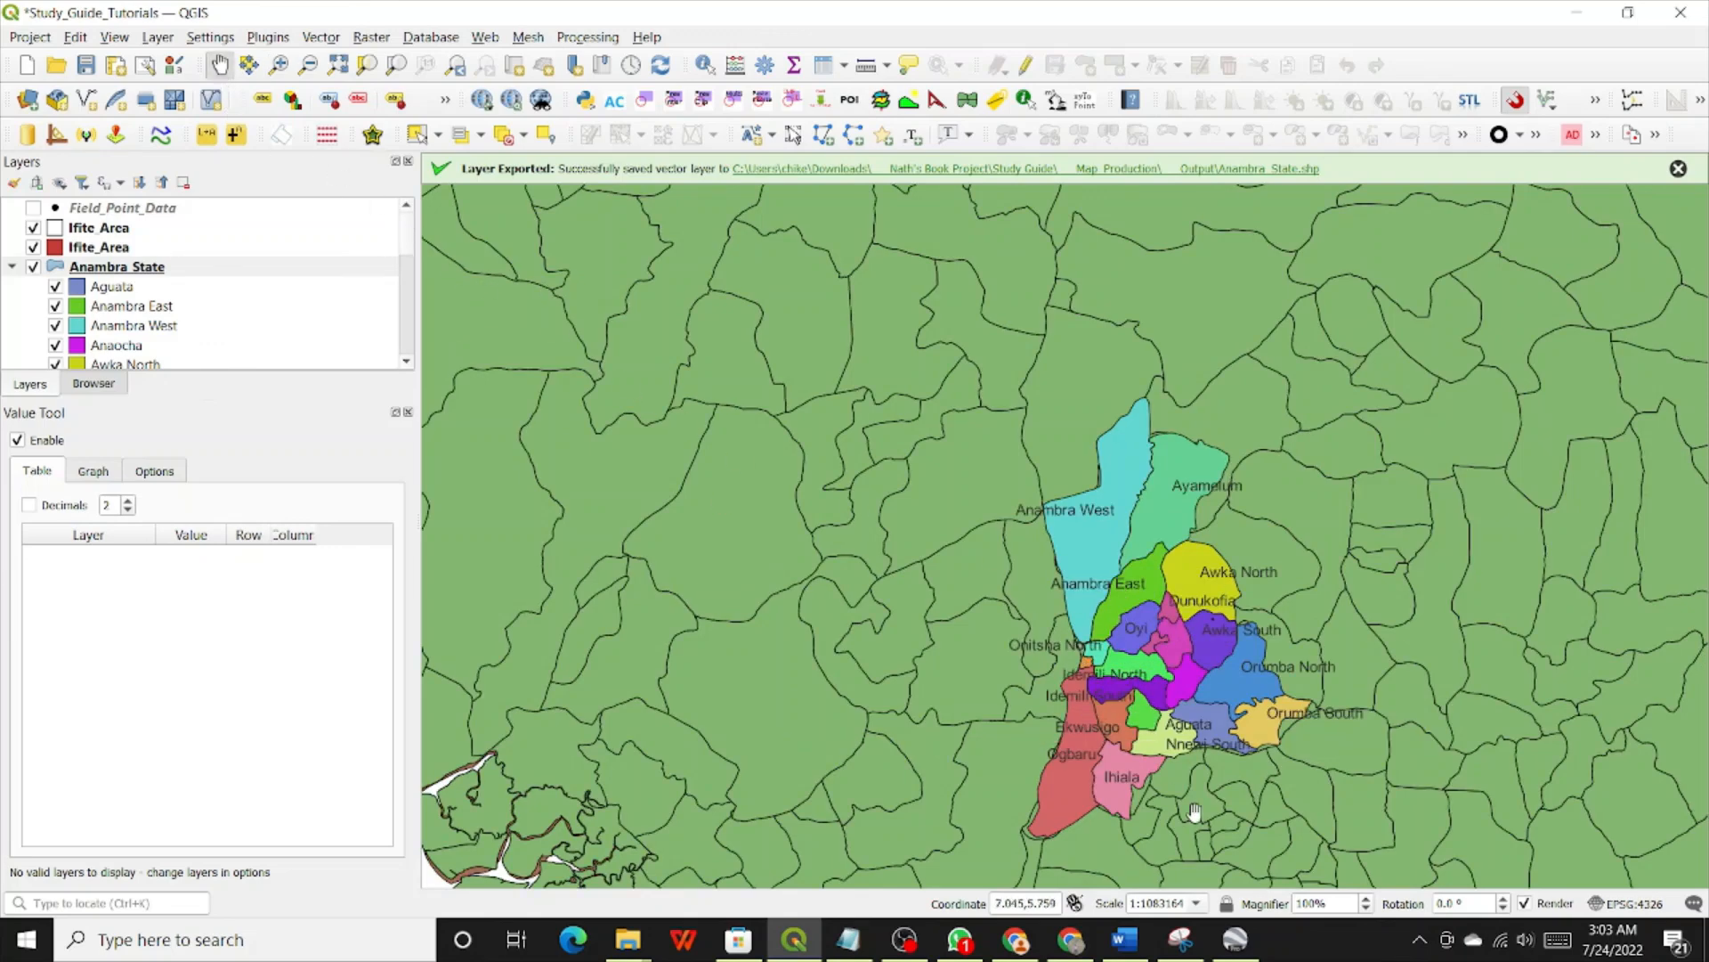
pyautogui.moveTo(1169, 758); pyautogui.dragTo(1021, 682)
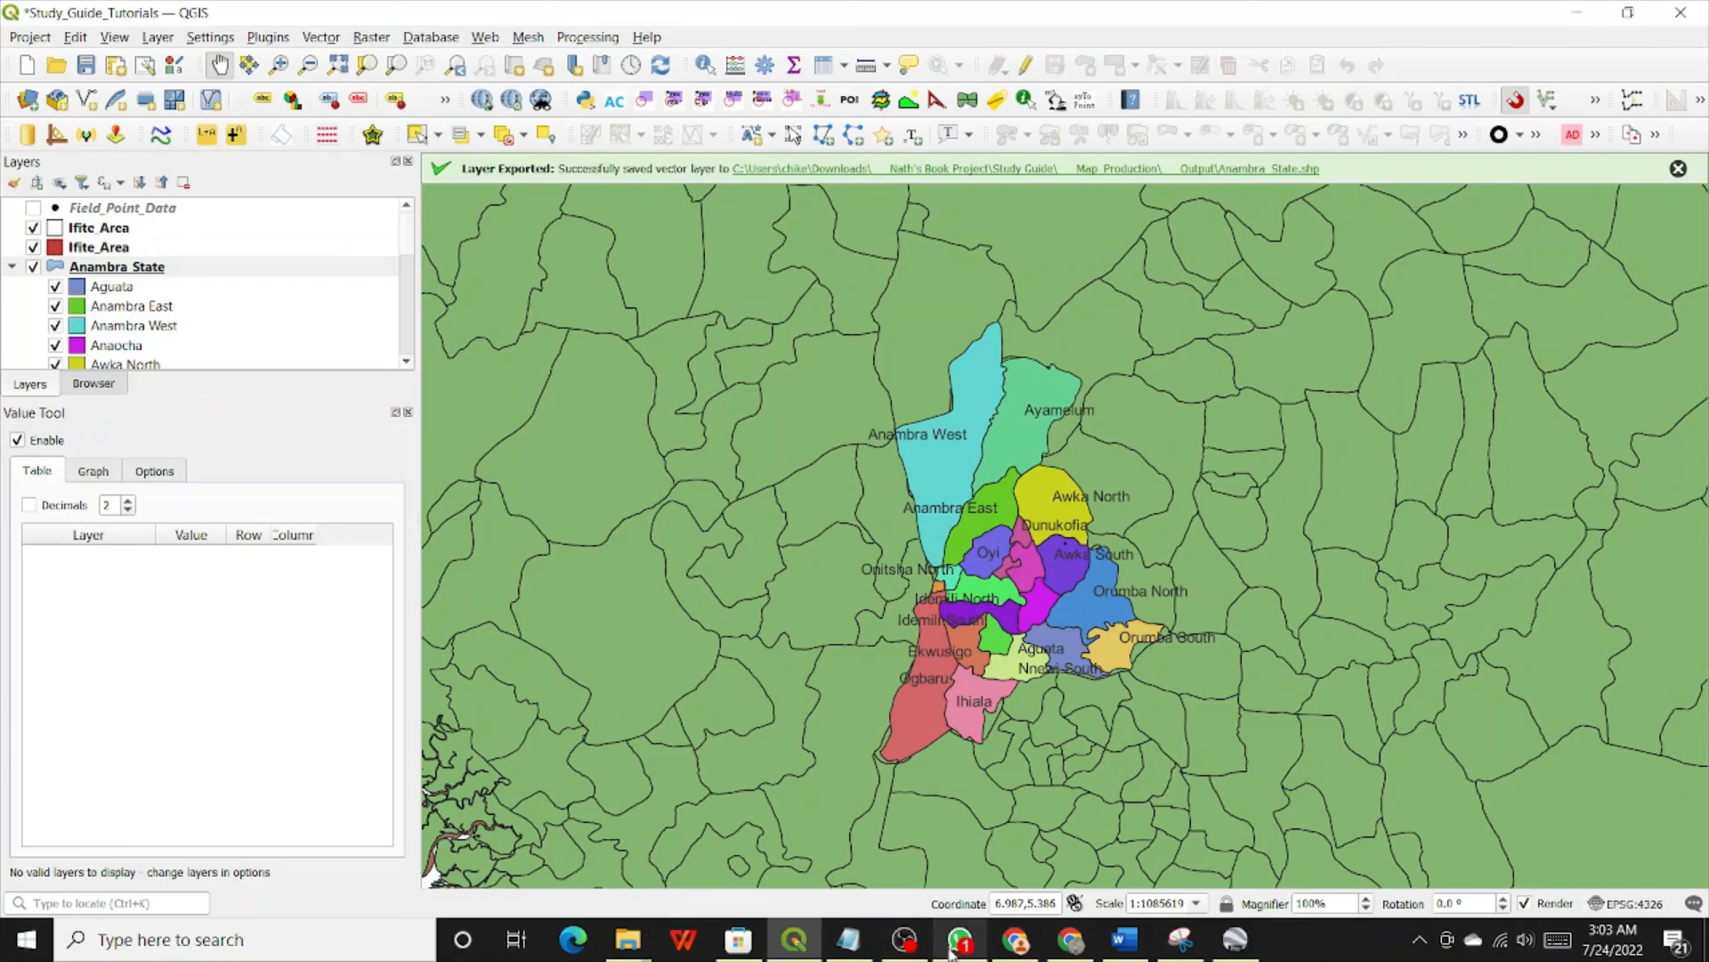
pyautogui.click(903, 939)
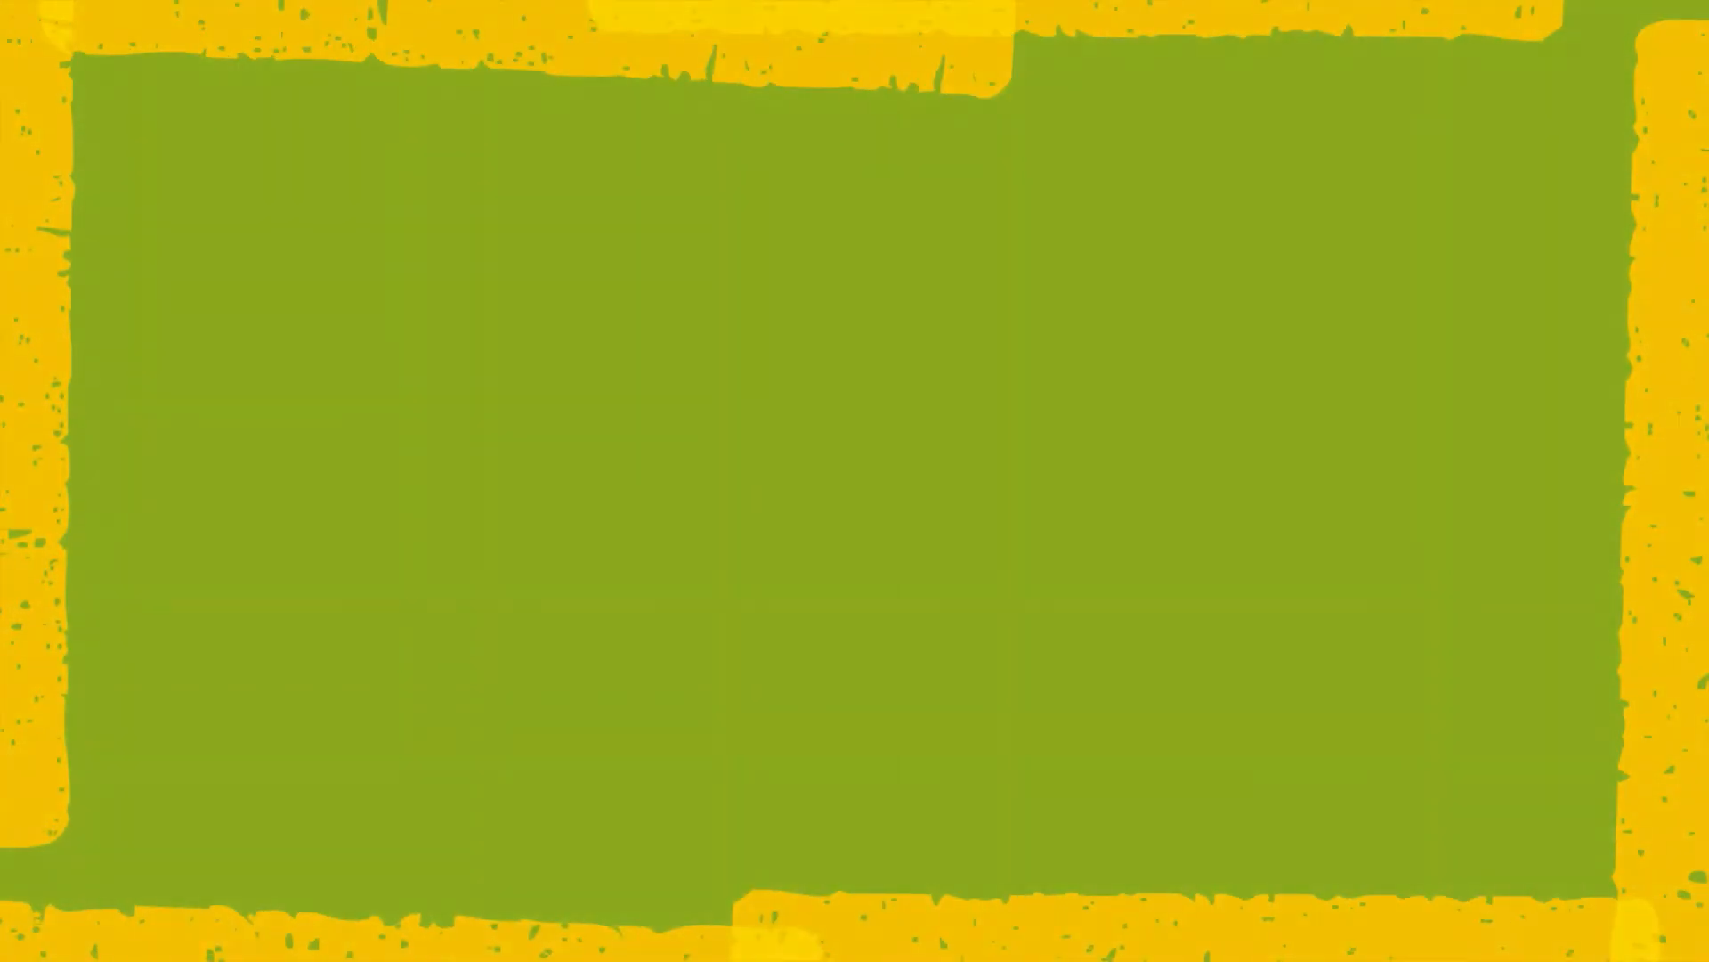